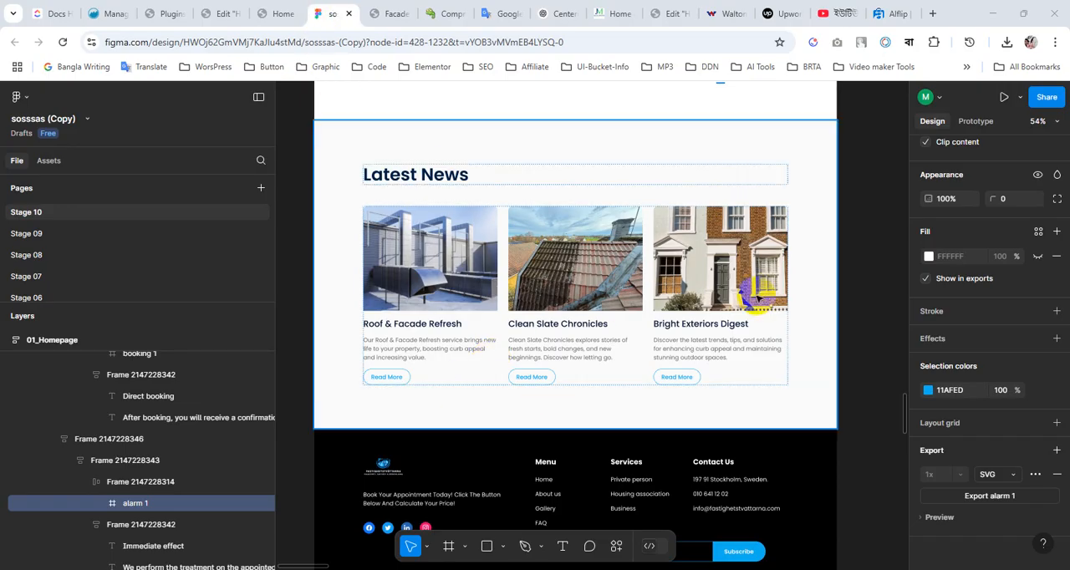
# Compare the Latest News section of the Figma homepage design with the page in the Elementor editor
pyautogui.click(220, 11)
pyautogui.scroll(-3, 535, 303)
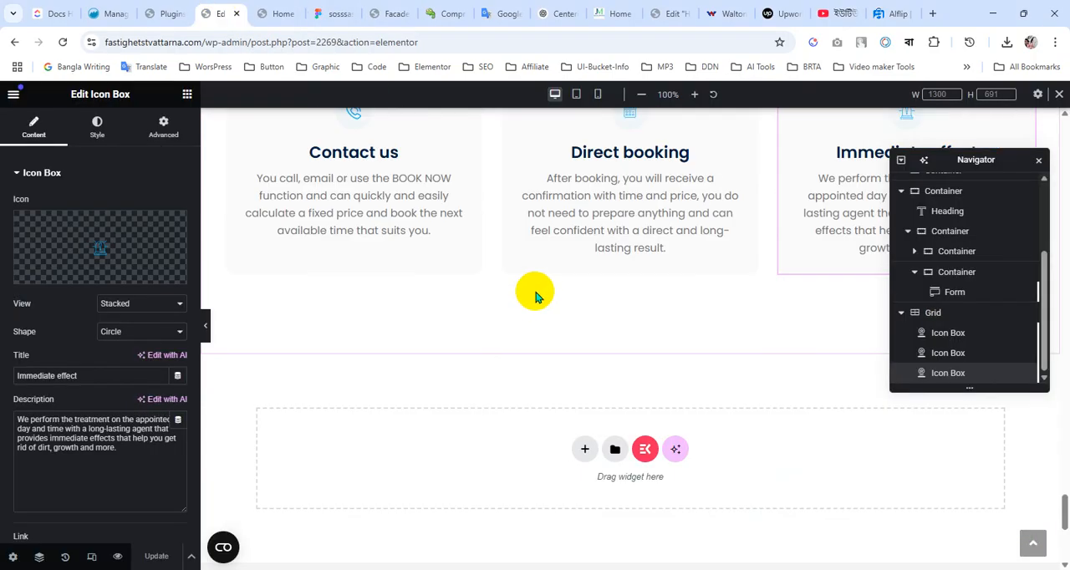
pyautogui.scroll(3, 535, 297)
pyautogui.click(333, 14)
pyautogui.scroll(3, 418, 153)
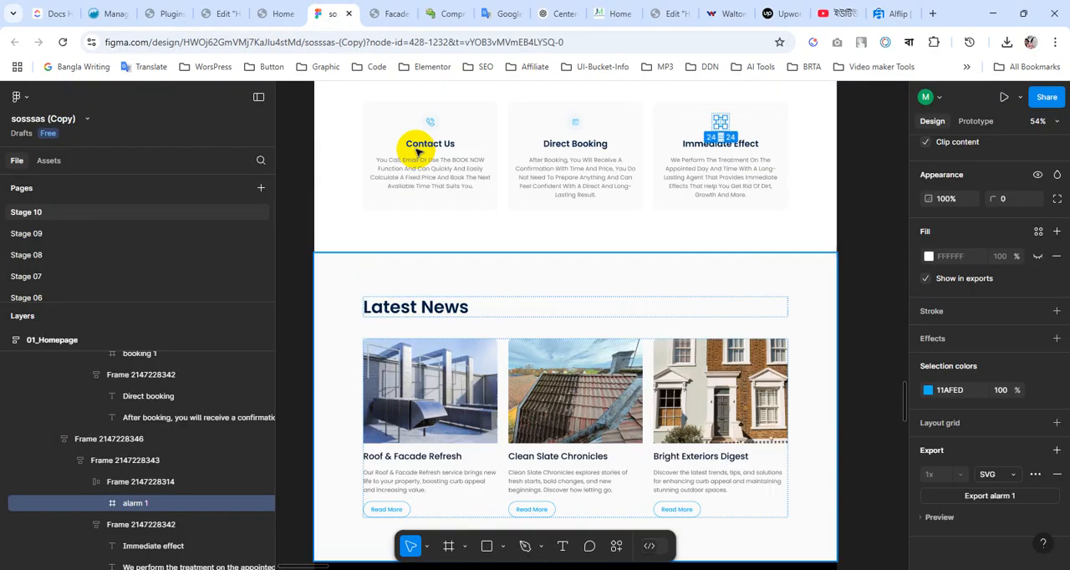
pyautogui.click(281, 13)
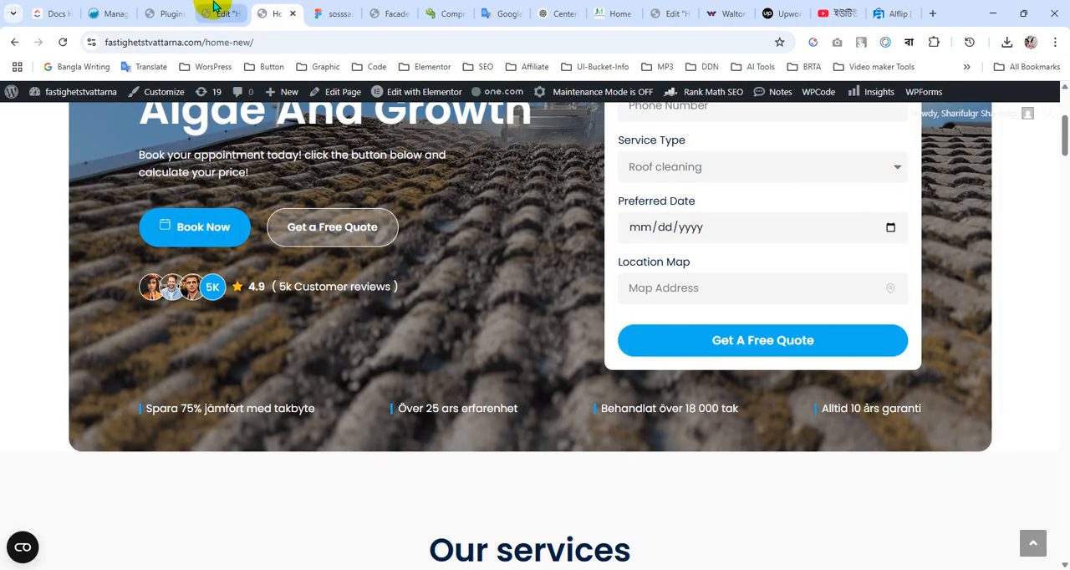
pyautogui.click(178, 9)
pyautogui.click(216, 12)
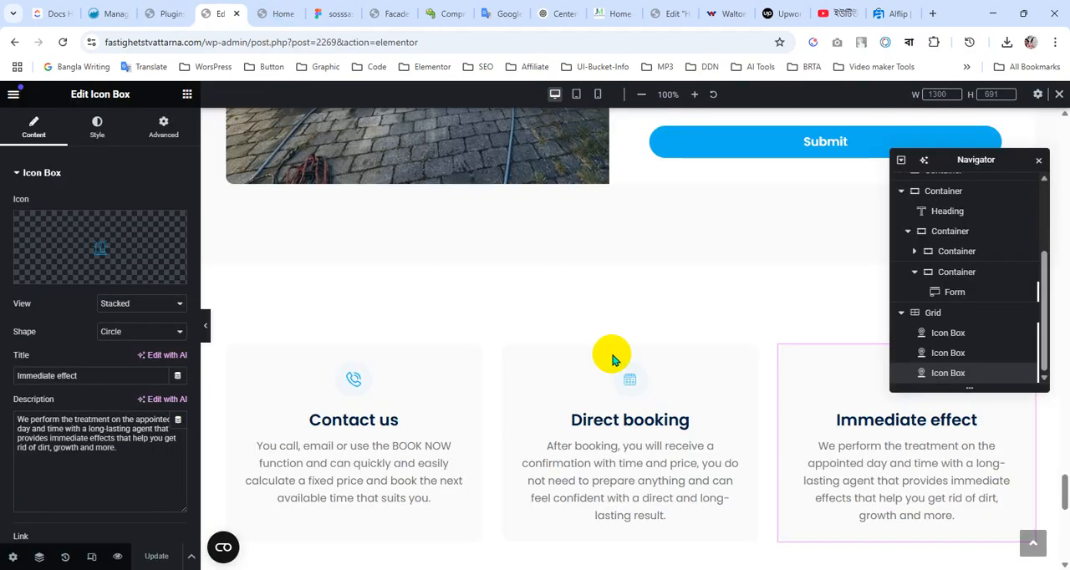
# Duplicate the grid section containing the Contact us, Direct booking and Immediate effect icon boxes
pyautogui.scroll(-3, 644, 334)
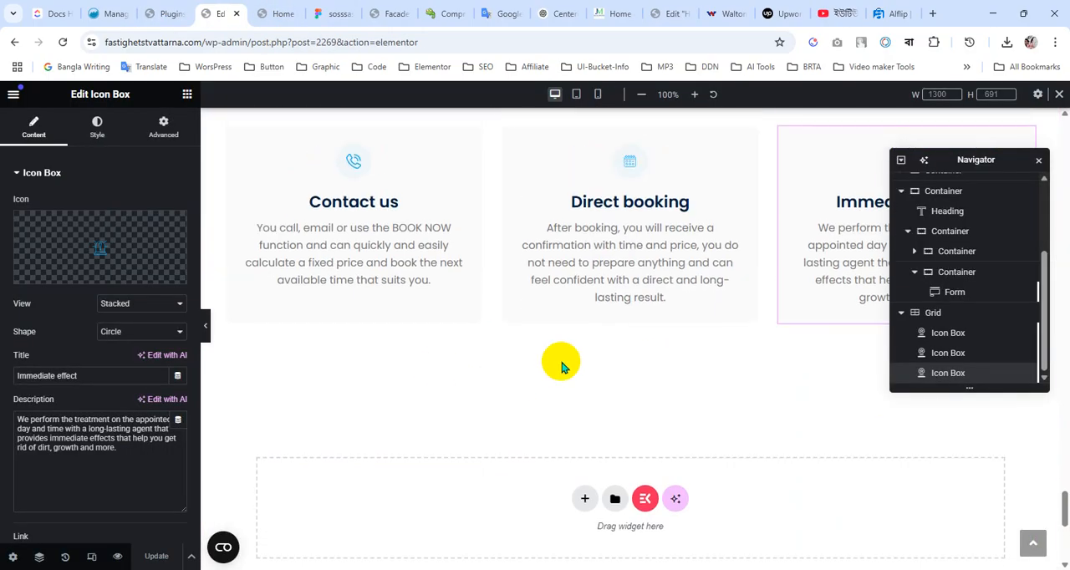
pyautogui.scroll(2, 560, 360)
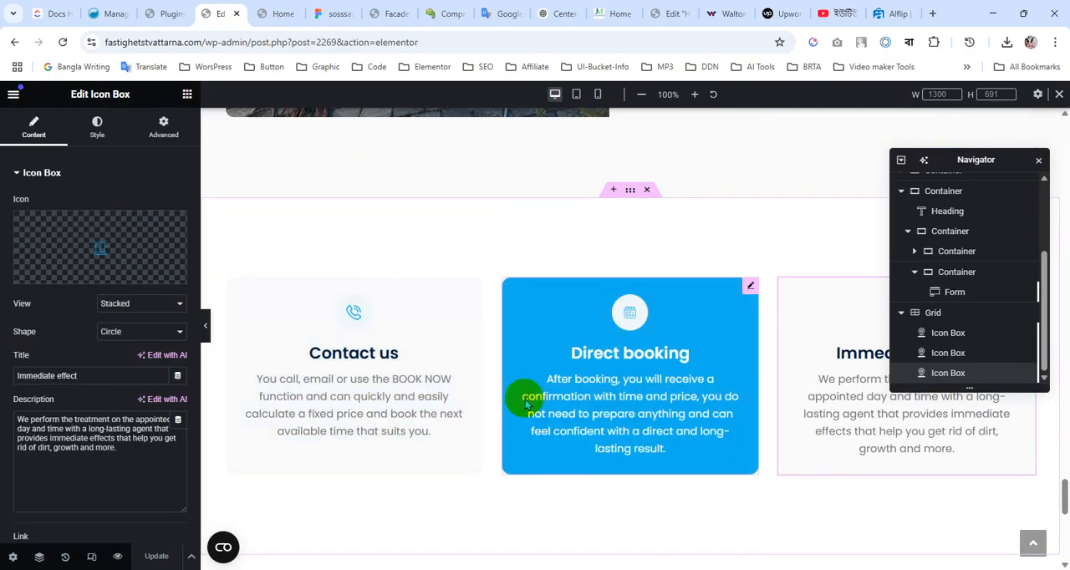
pyautogui.scroll(-1, 518, 393)
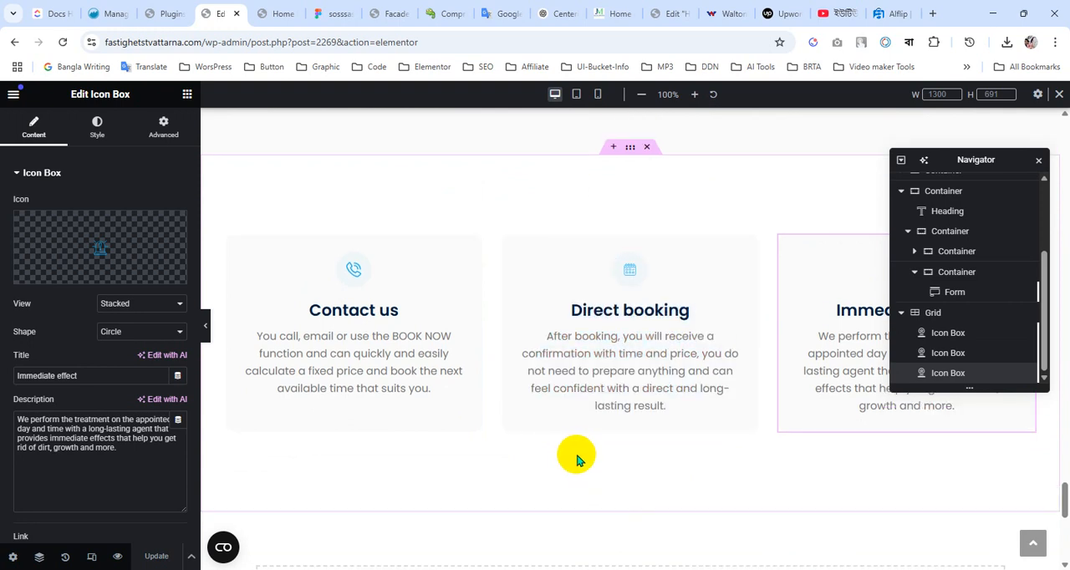
pyautogui.scroll(2, 602, 360)
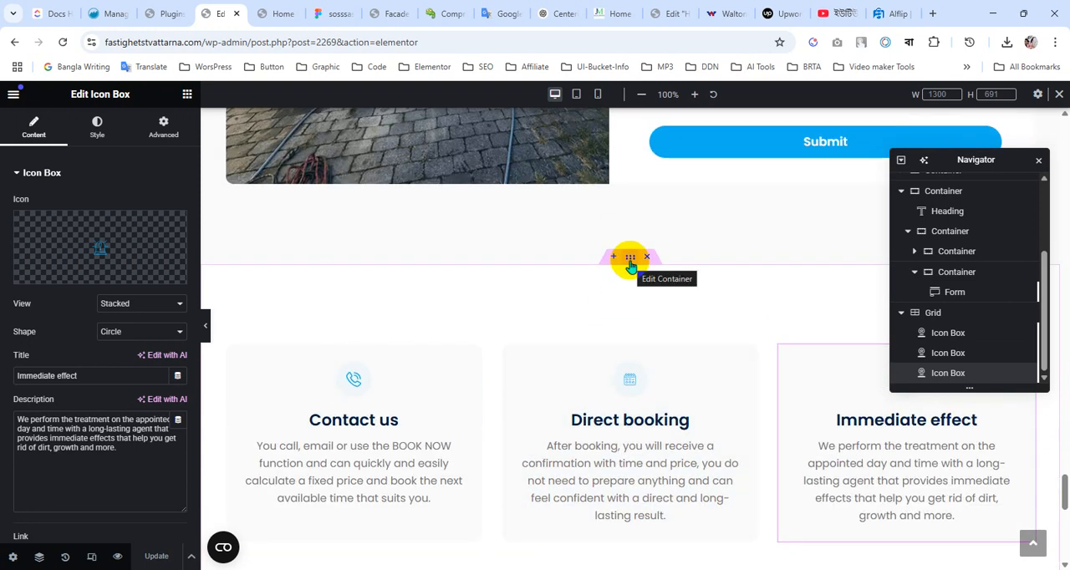
pyautogui.scroll(-2, 571, 400)
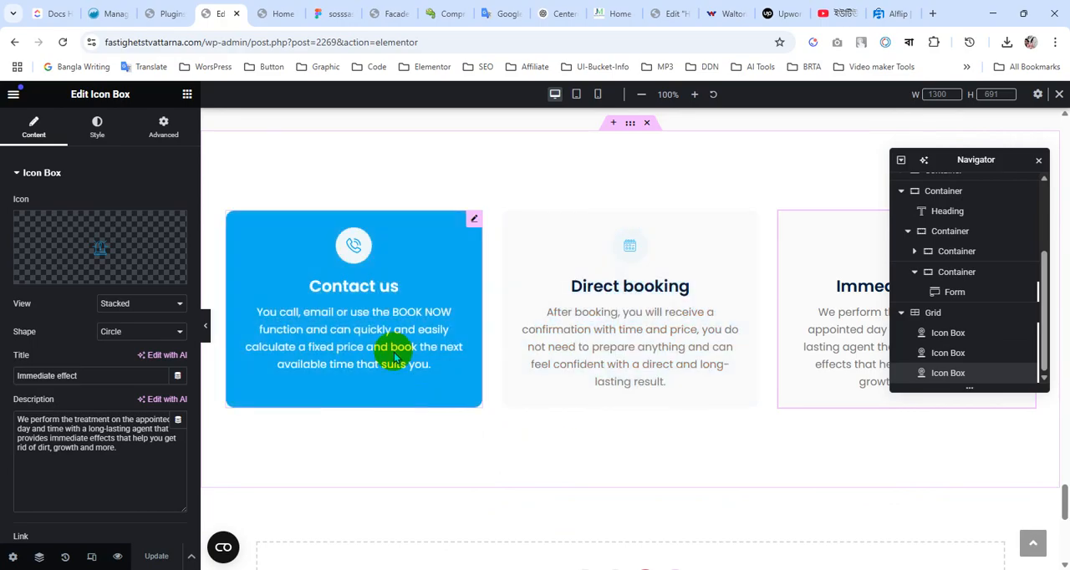
pyautogui.scroll(1, 621, 410)
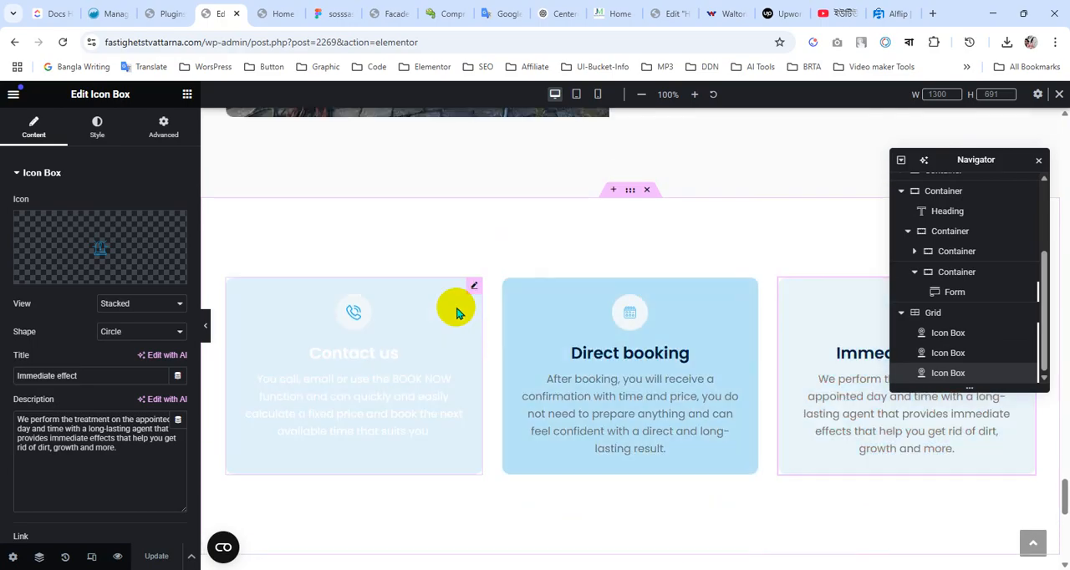
pyautogui.rightClick(629, 199)
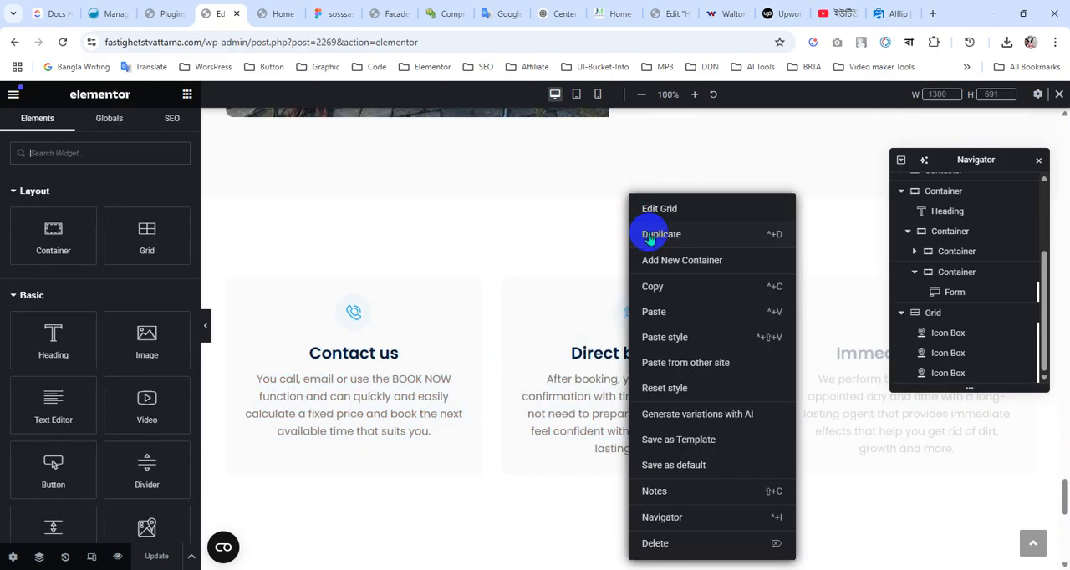
pyautogui.click(648, 229)
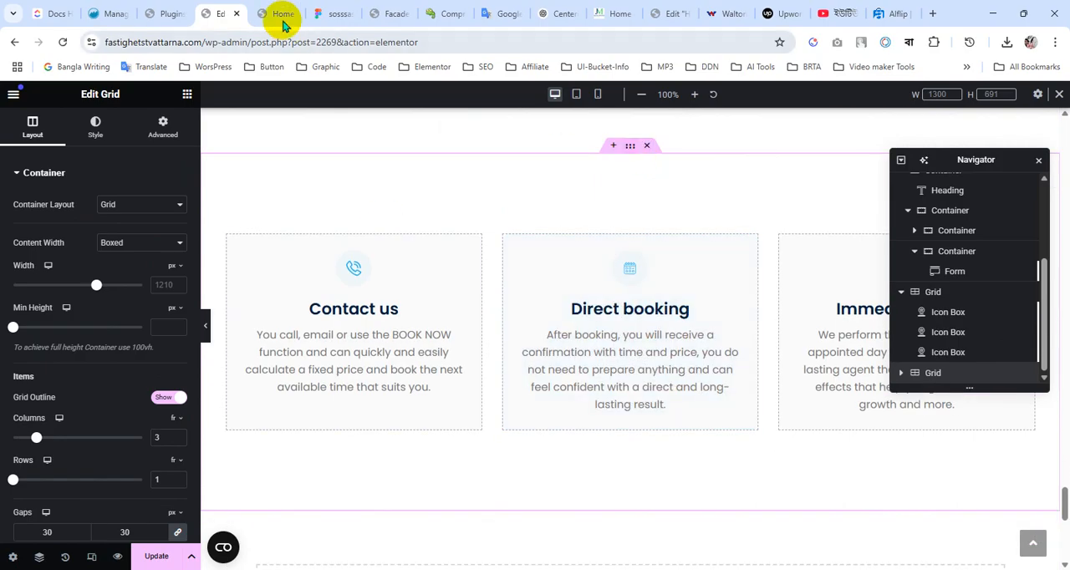
# Switch to the Figma design and pick up the fill color code FAFAFA of the Latest News section frame
pyautogui.click(334, 13)
pyautogui.scroll(-2, 661, 292)
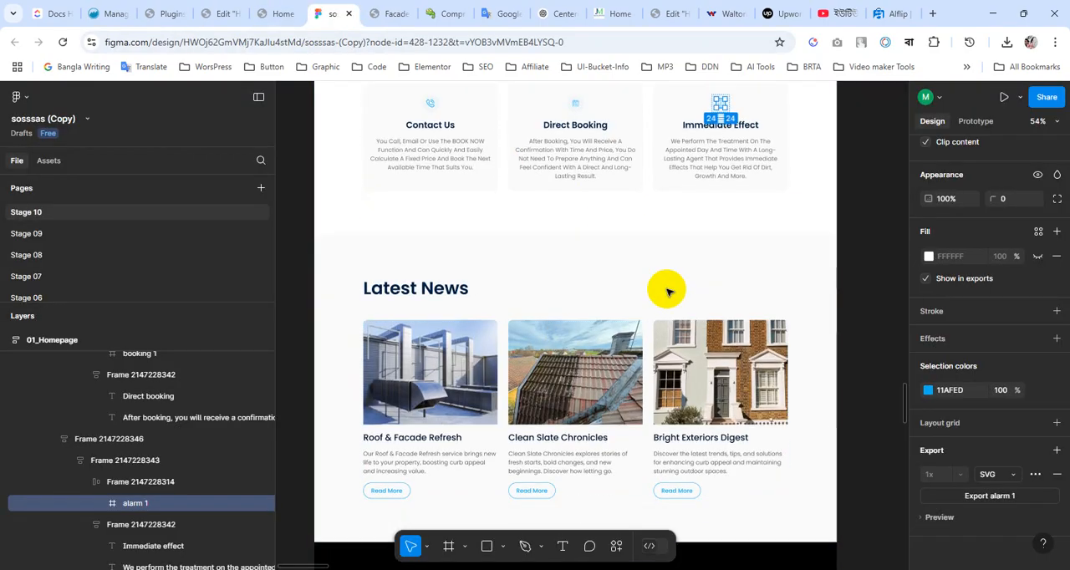
pyautogui.click(351, 214)
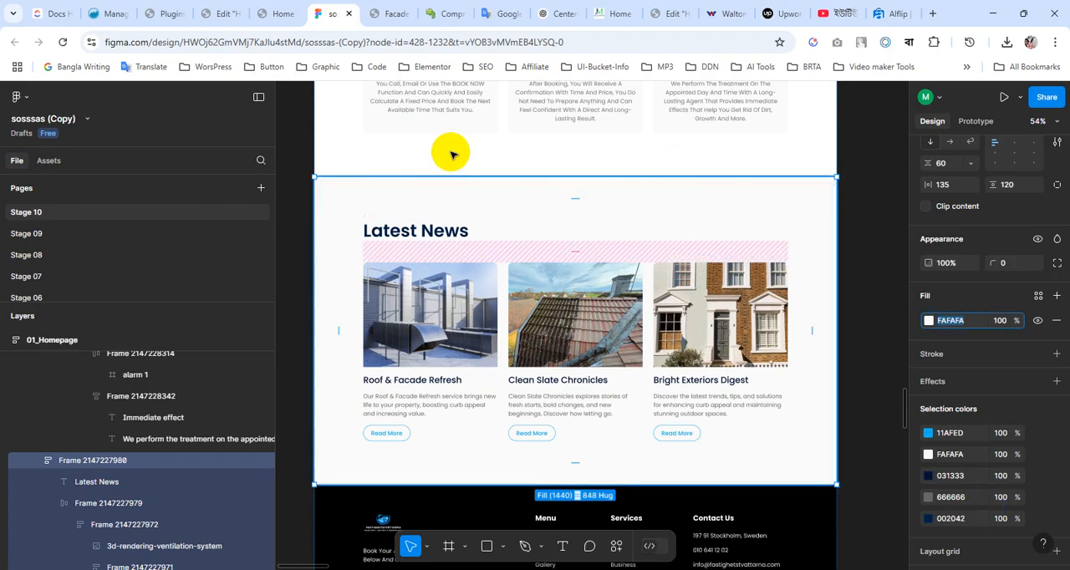
# Back in the Elementor editor, set the duplicated grid's background color to #FAFAFA and update the page
pyautogui.click(228, 7)
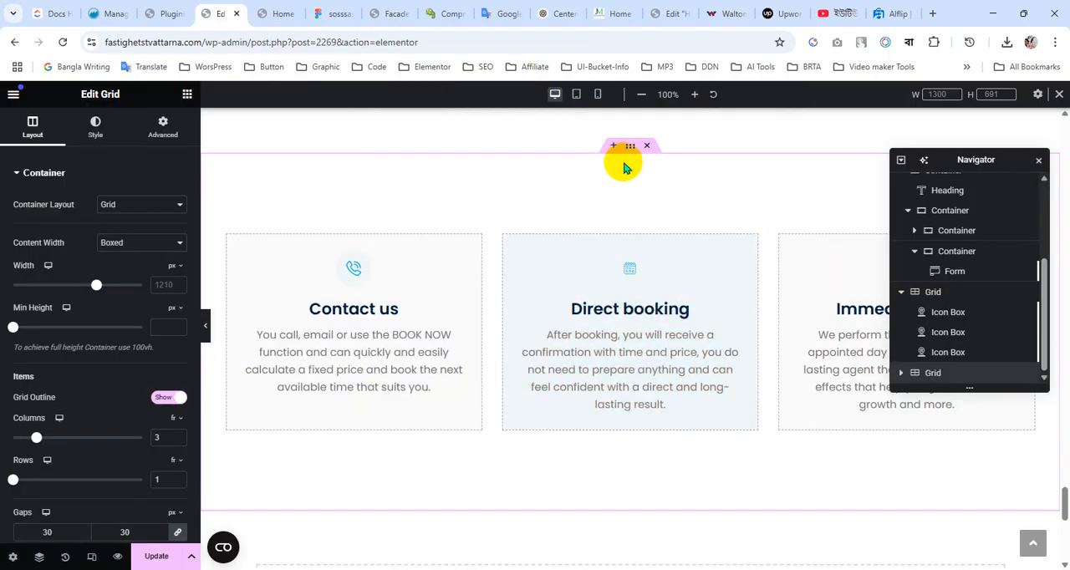
pyautogui.click(78, 146)
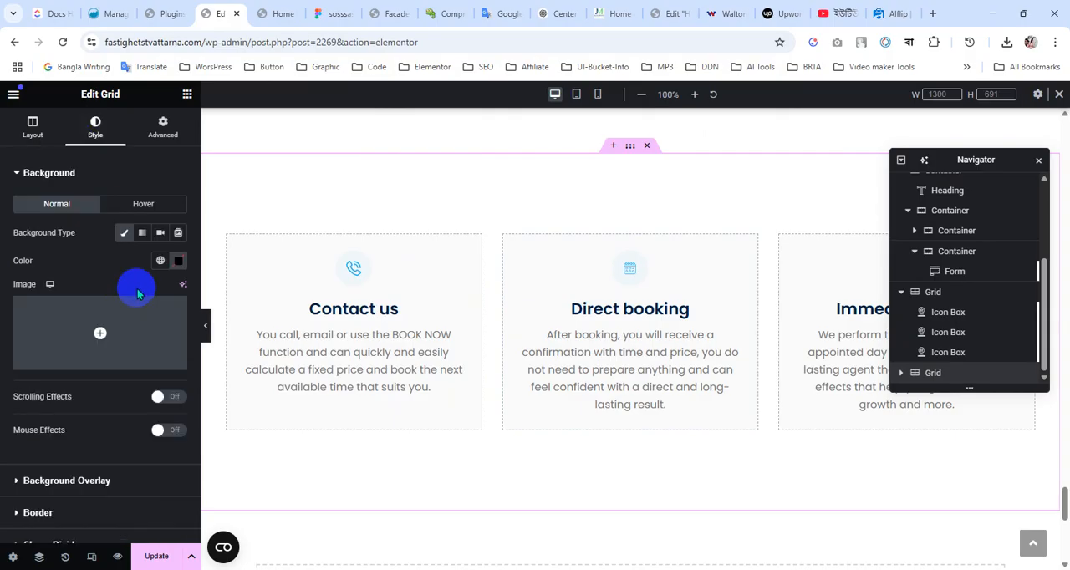
pyautogui.click(178, 262)
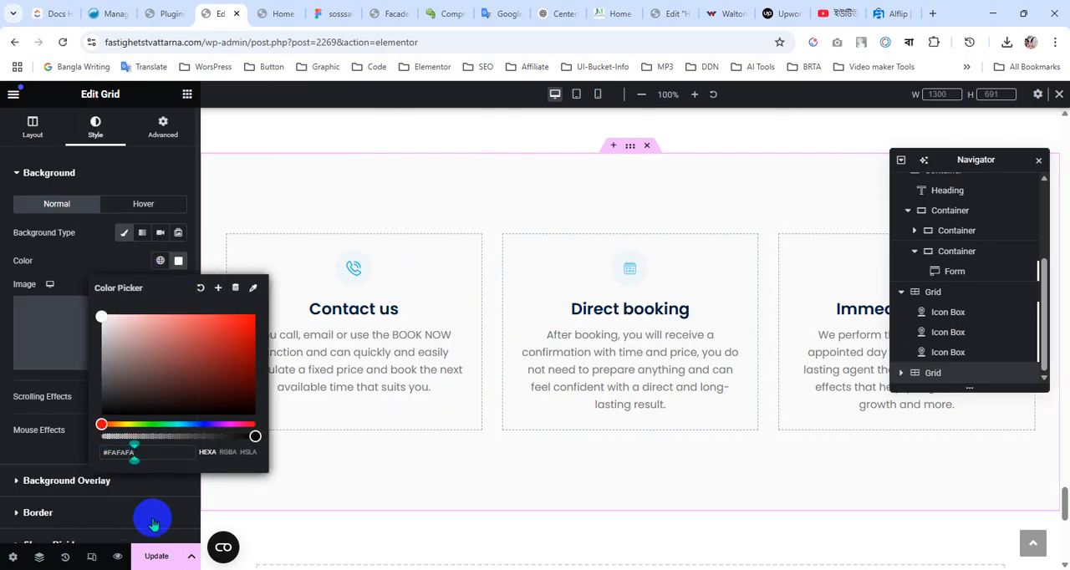
pyautogui.click(156, 556)
pyautogui.scroll(3, 585, 372)
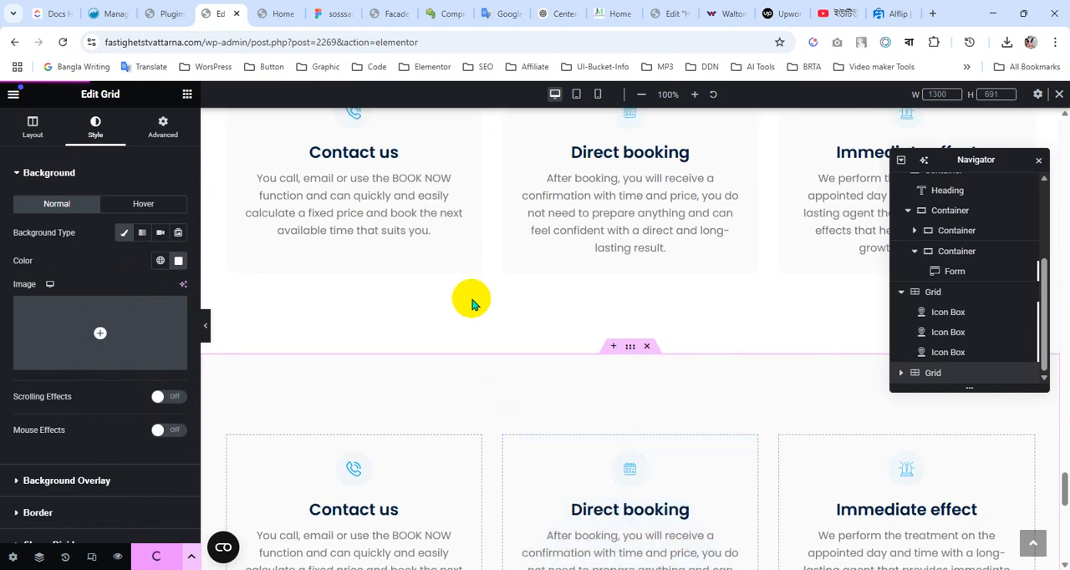
pyautogui.scroll(-3, 473, 294)
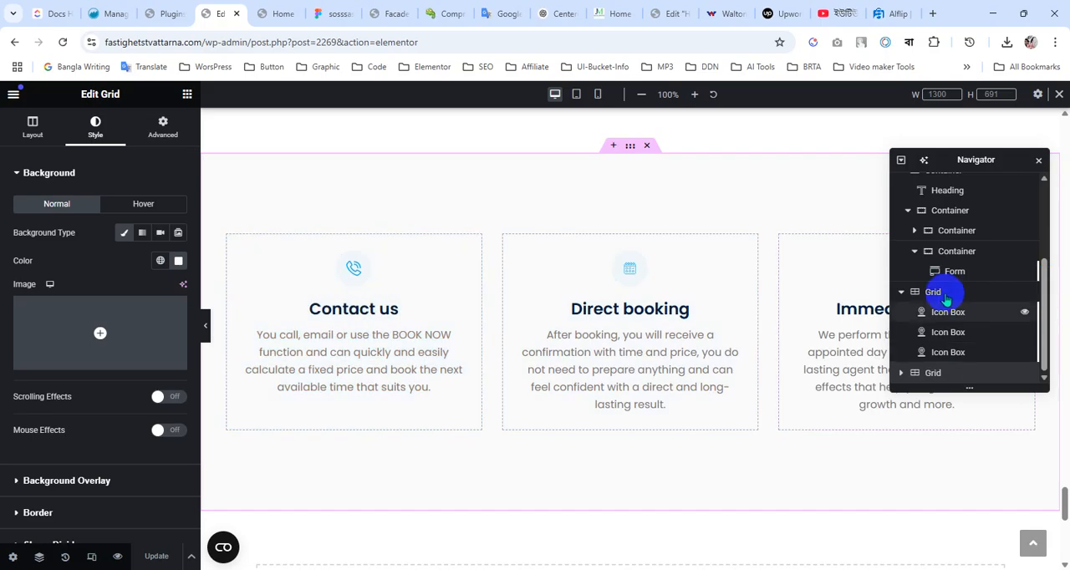
# Change the container layout of the original icon box section from Grid to Flexbox
pyautogui.click(936, 291)
pyautogui.click(146, 206)
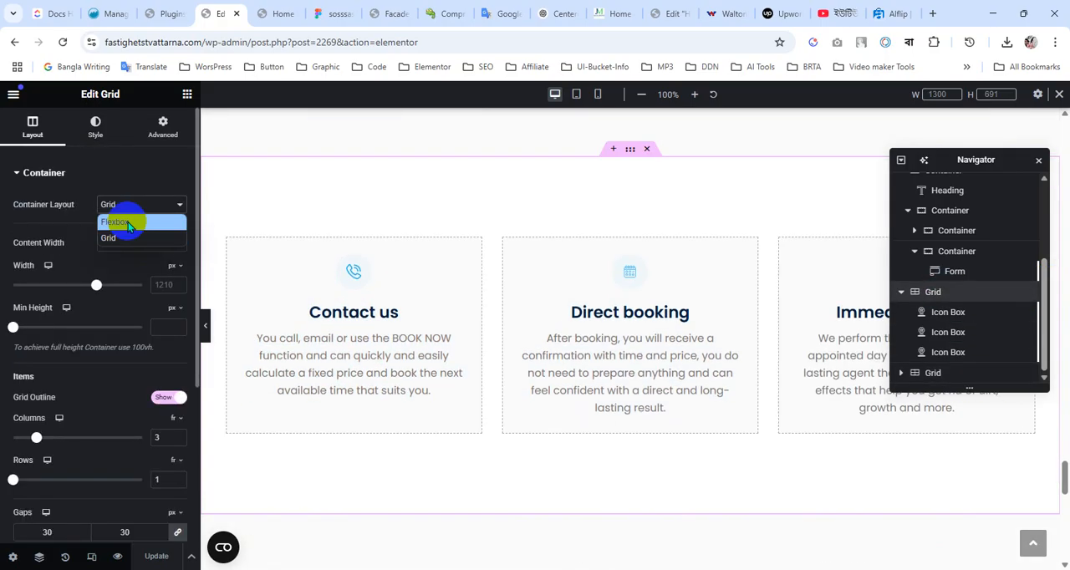
pyautogui.click(117, 221)
pyautogui.scroll(-3, 483, 357)
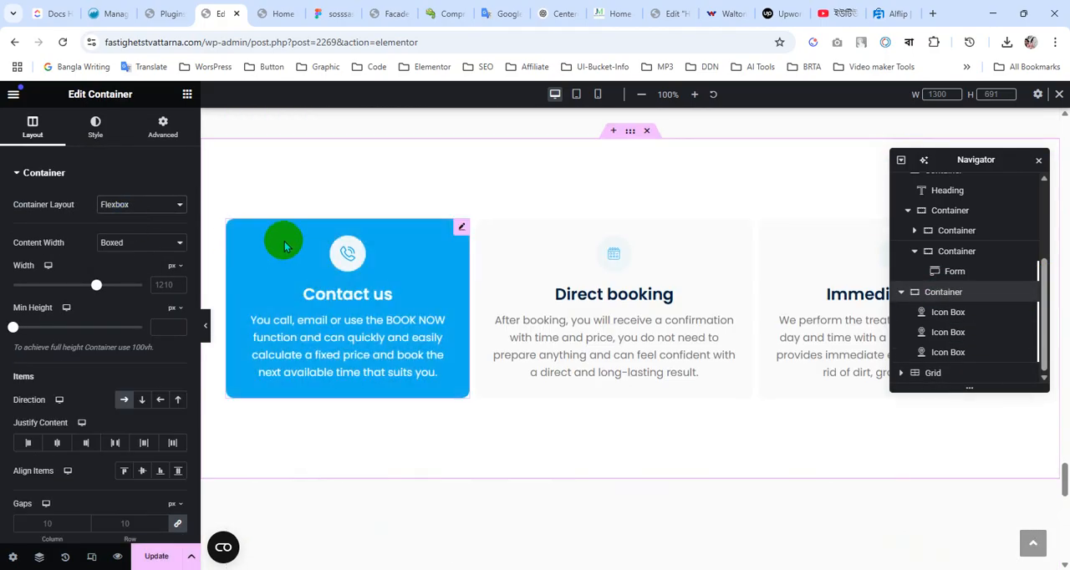
# Delete the Contact us, Direct booking and Immediate effect icon boxes from the original section
pyautogui.rightClick(329, 335)
pyautogui.click(368, 552)
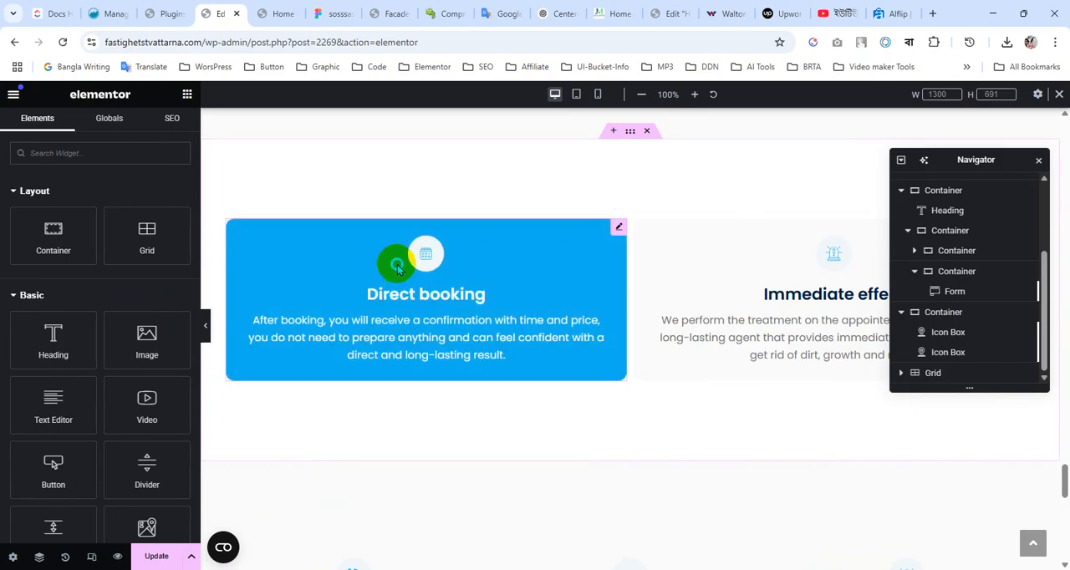
pyautogui.rightClick(399, 257)
pyautogui.click(443, 553)
pyautogui.rightClick(586, 256)
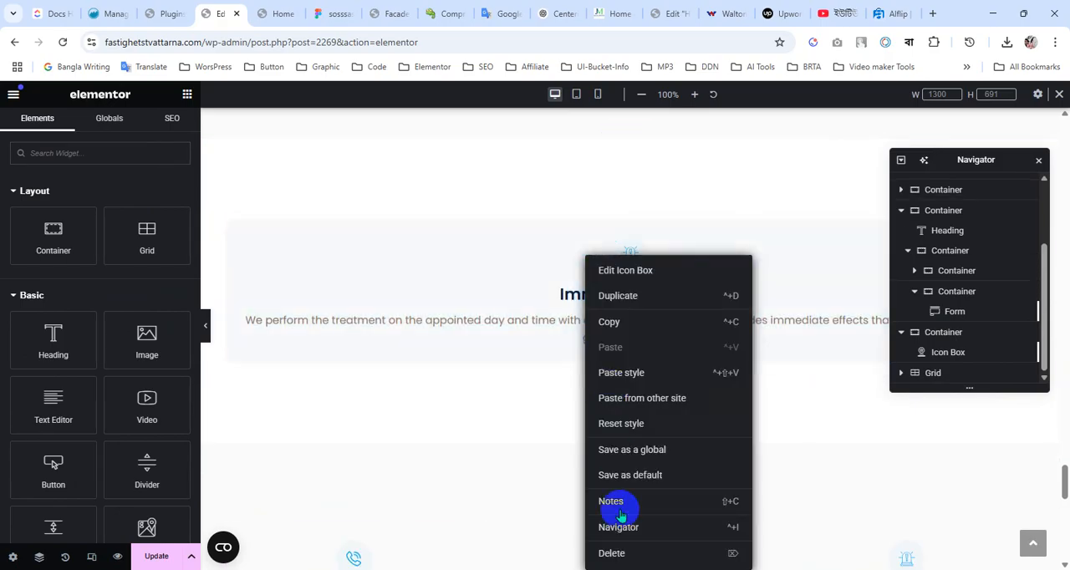
pyautogui.press('Delete')
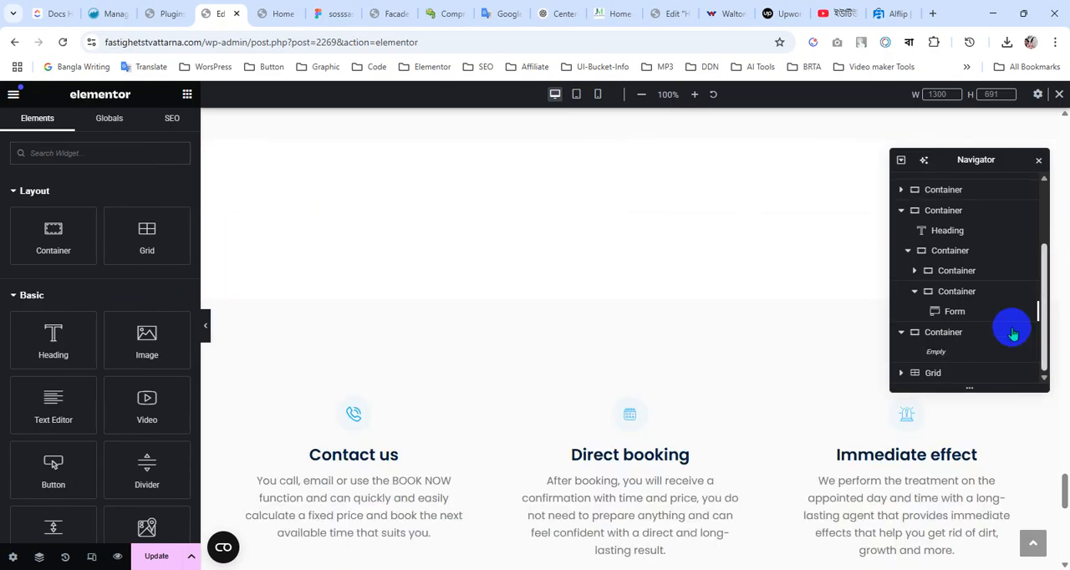
# Examine the original section's container and the duplicated grid below it to see which one was edited
pyautogui.click(602, 293)
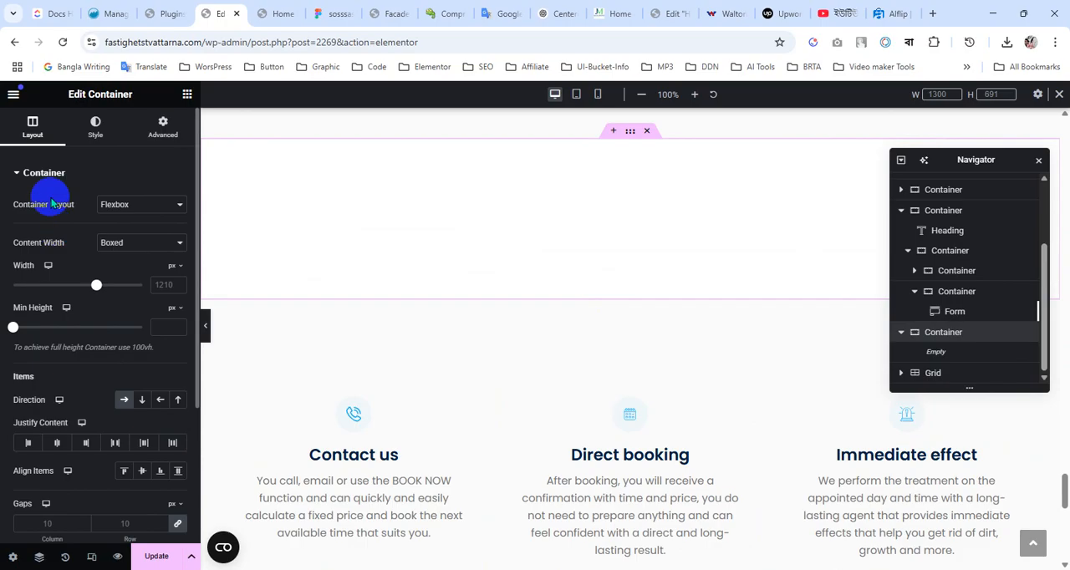
pyautogui.click(958, 379)
pyautogui.scroll(3, 480, 316)
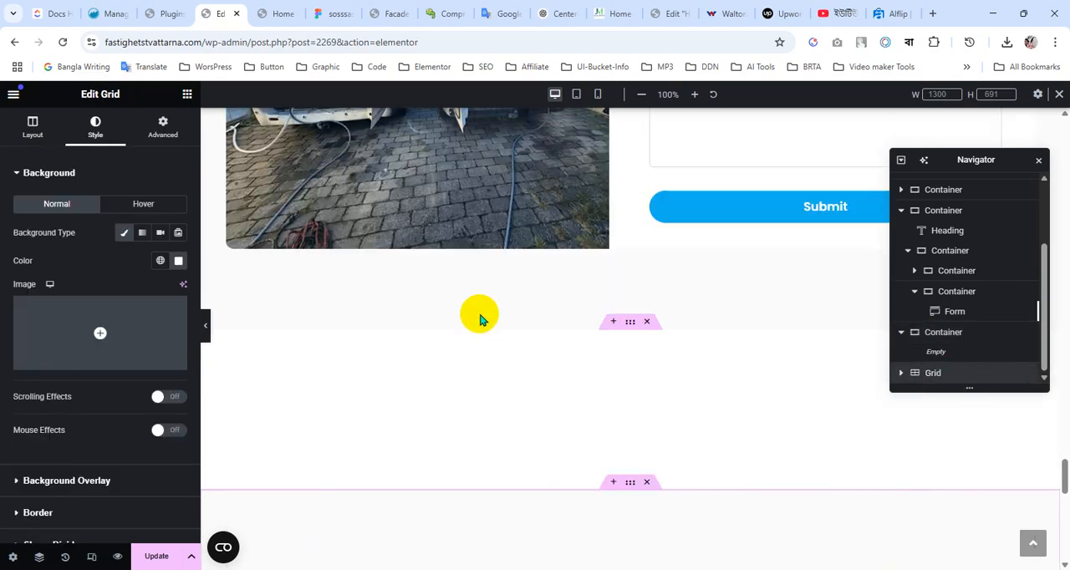
pyautogui.scroll(-3, 481, 316)
pyautogui.scroll(-3, 481, 316)
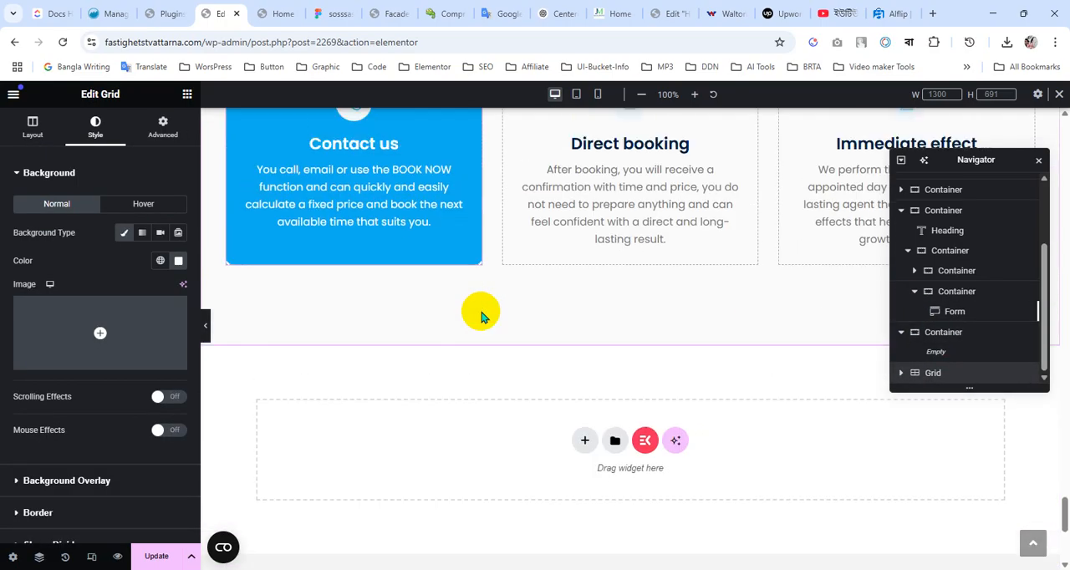
pyautogui.scroll(3, 481, 316)
pyautogui.scroll(2, 573, 311)
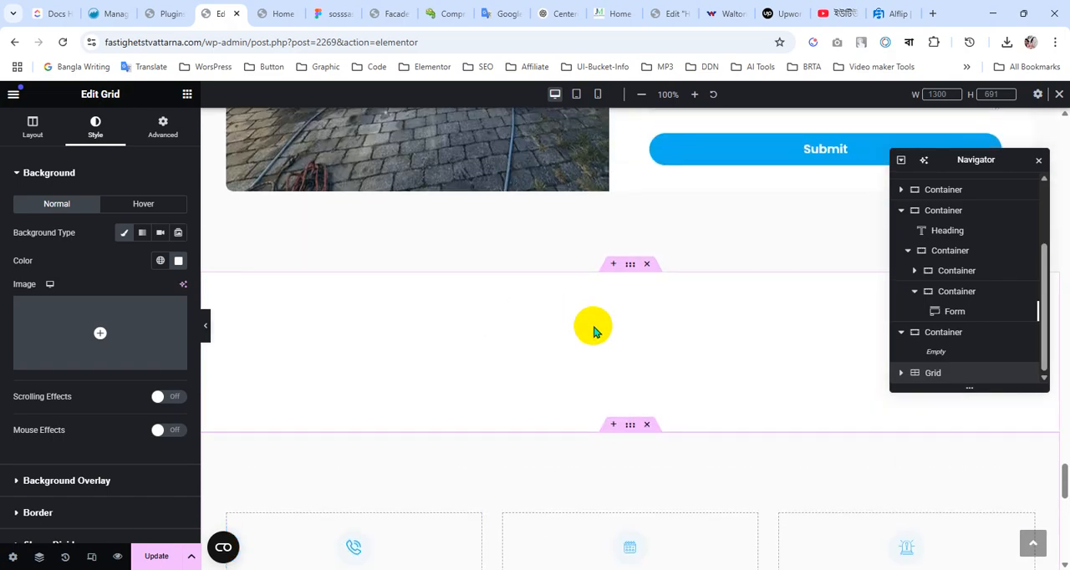
pyautogui.scroll(-2, 594, 329)
pyautogui.scroll(-3, 559, 308)
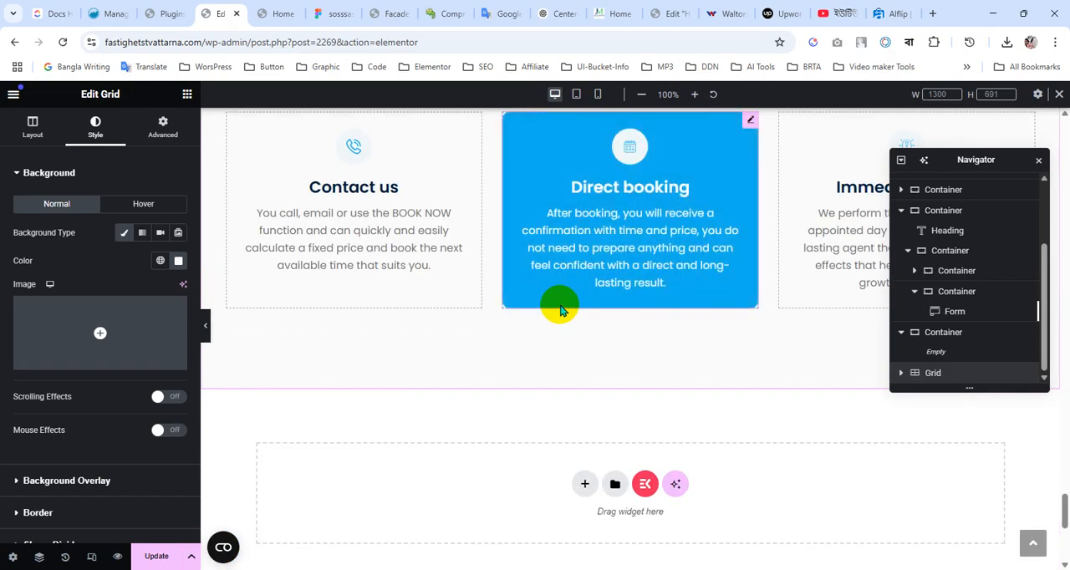
# Undo the icon box deletions and the Flexbox layout change on the original section
pyautogui.scroll(2, 535, 268)
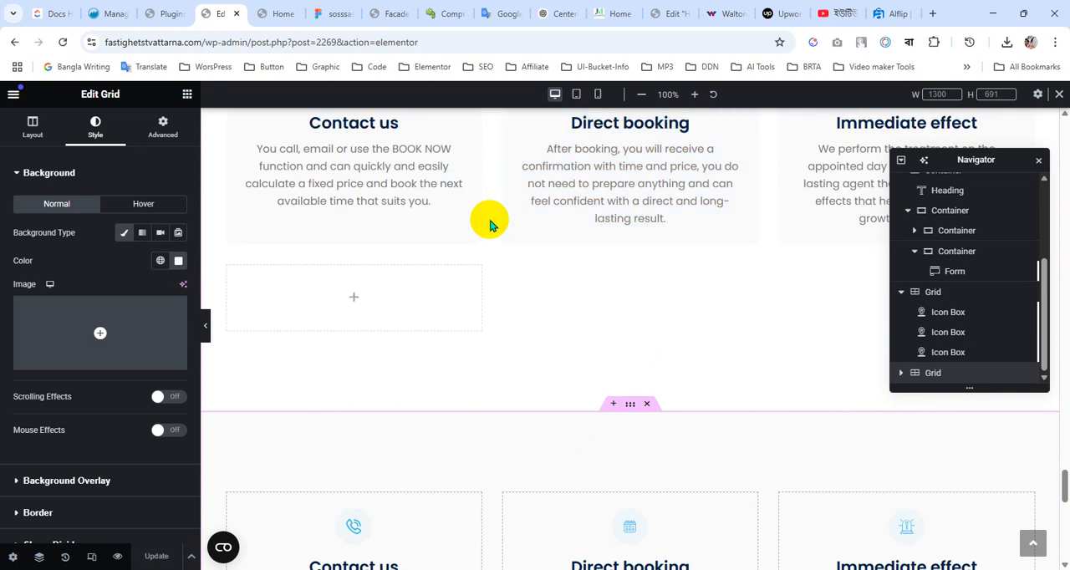
pyautogui.scroll(-3, 493, 287)
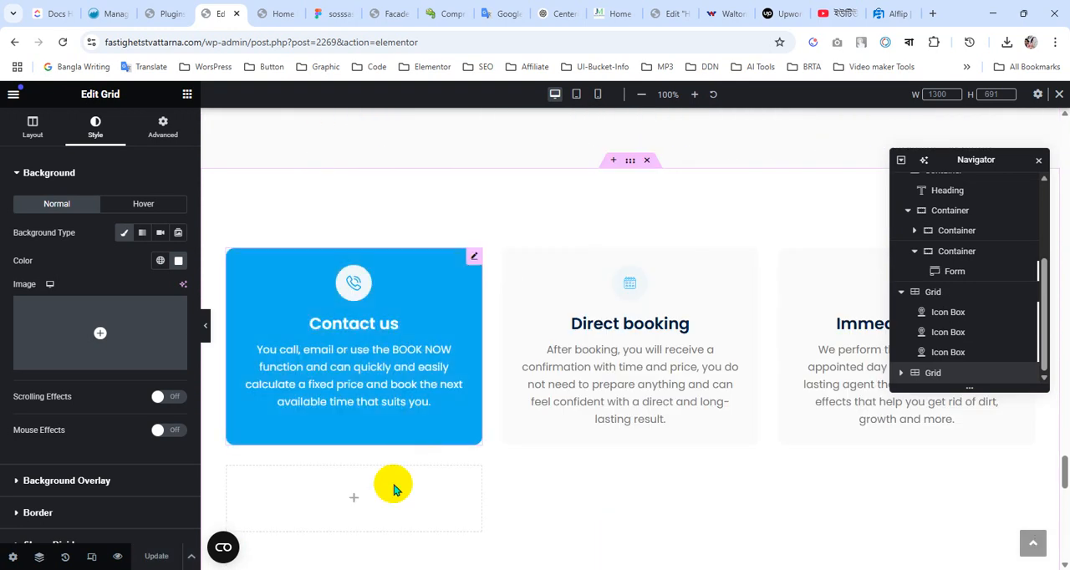
pyautogui.scroll(-3, 388, 497)
pyautogui.scroll(3, 397, 468)
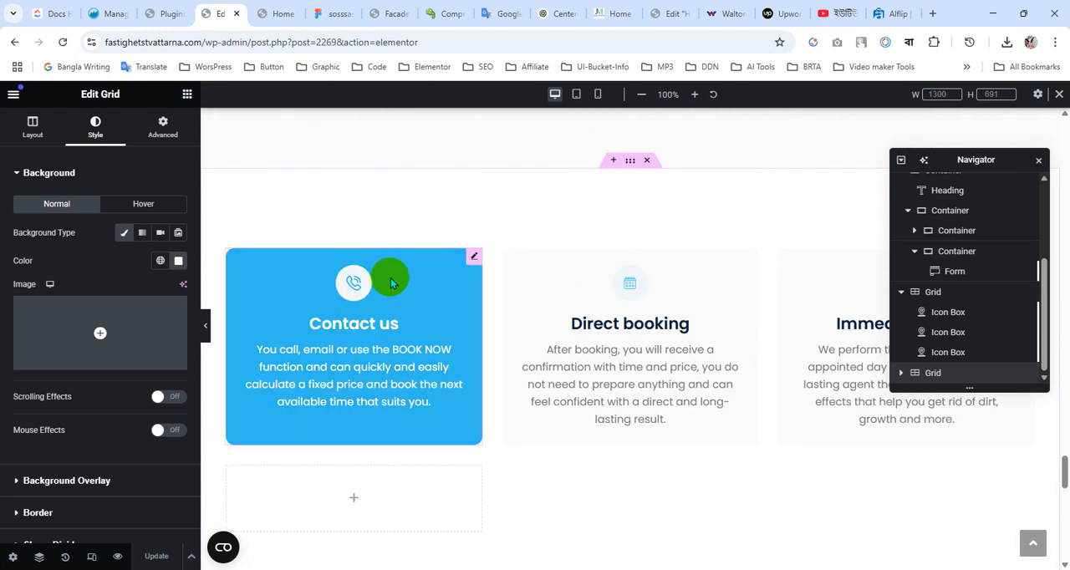
# Open the original grid's layout settings and inspect its cells against the duplicated grid below
pyautogui.click(944, 294)
pyautogui.scroll(-2, 638, 376)
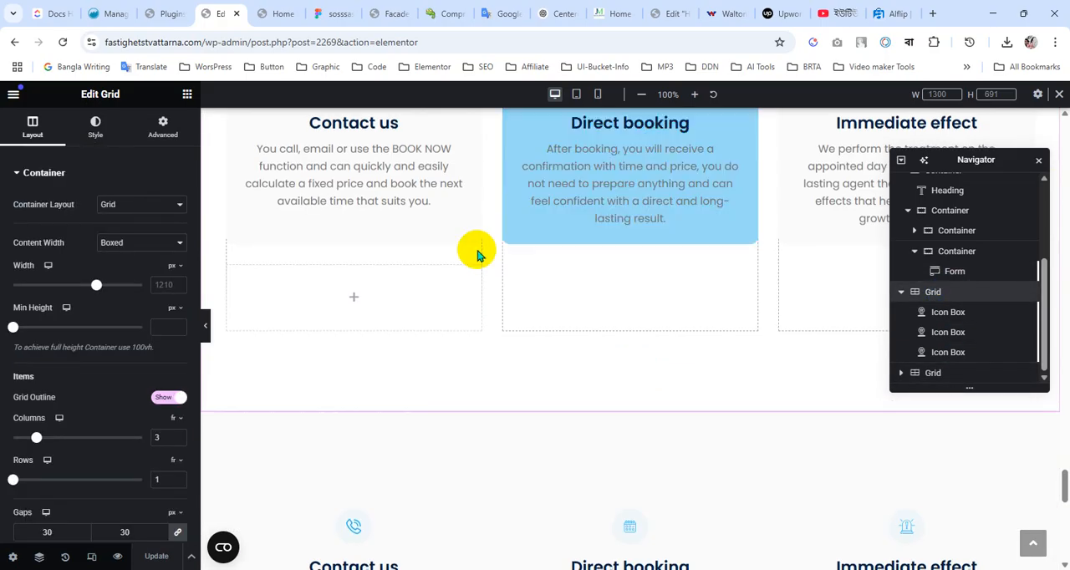
pyautogui.scroll(2, 484, 360)
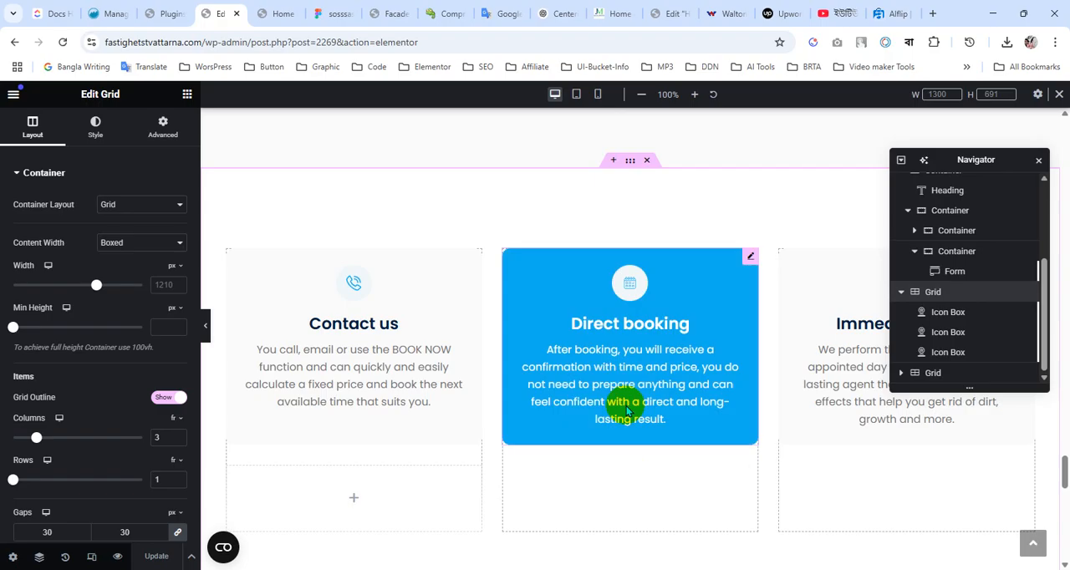
pyautogui.scroll(-4, 585, 313)
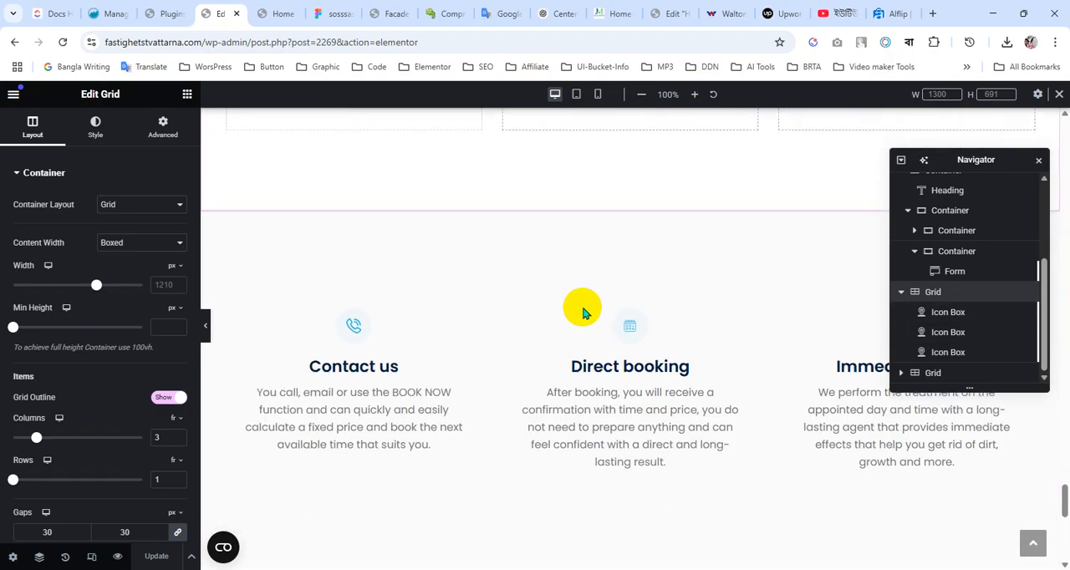
# Change the container layout of the duplicated icon box grid at the page's end to Flexbox
pyautogui.click(632, 204)
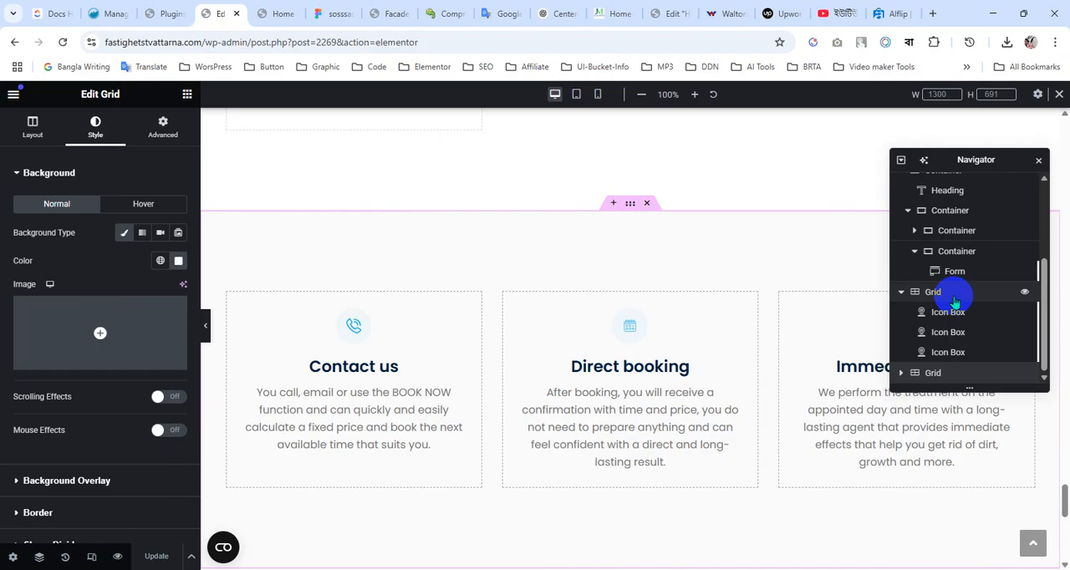
pyautogui.scroll(1, 955, 302)
pyautogui.scroll(-1, 980, 345)
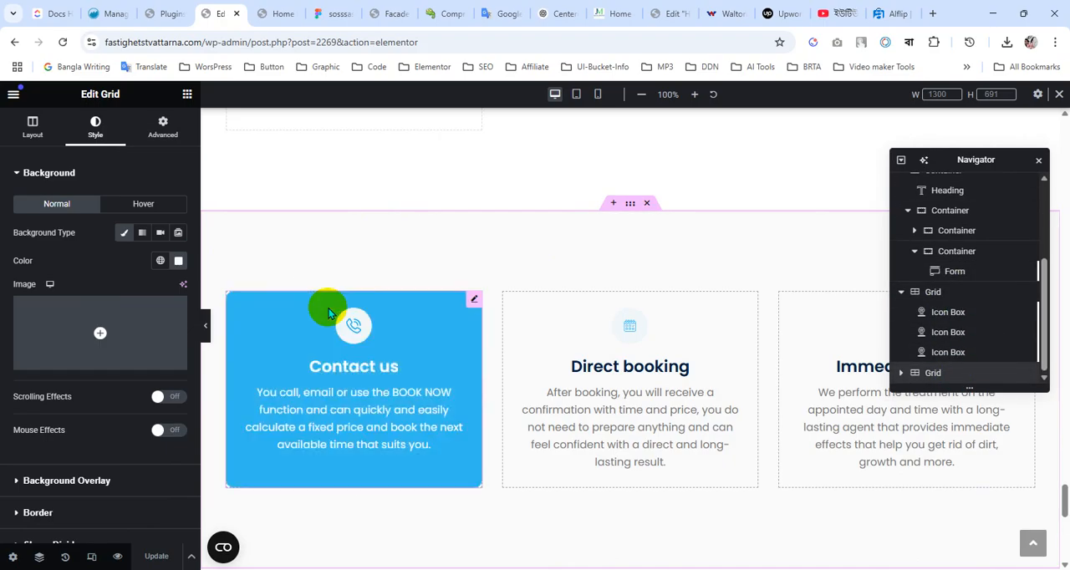
pyautogui.scroll(1, 628, 296)
pyautogui.scroll(2, 626, 289)
pyautogui.scroll(-3, 626, 290)
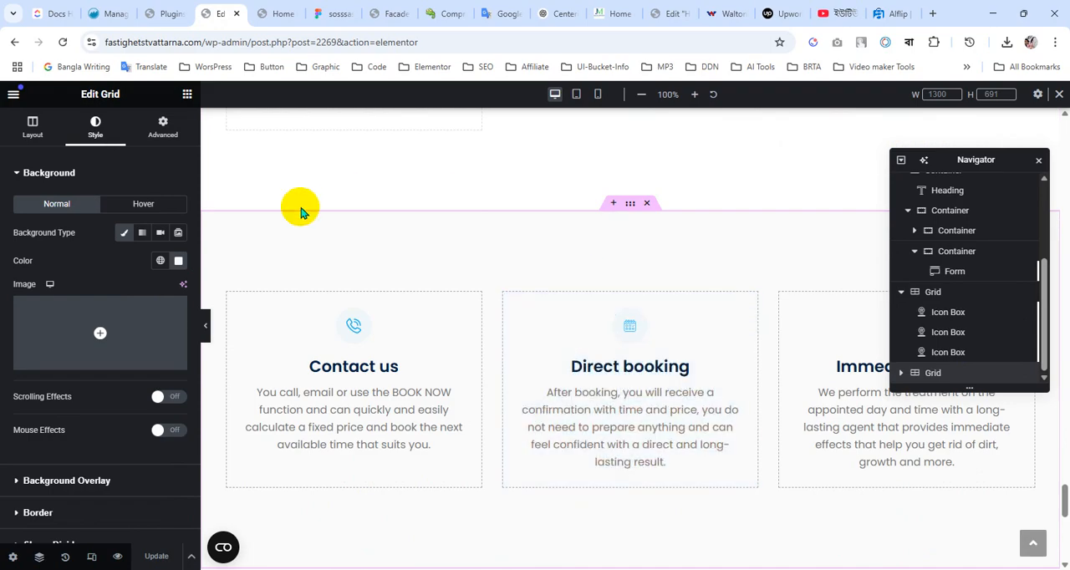
pyautogui.click(31, 130)
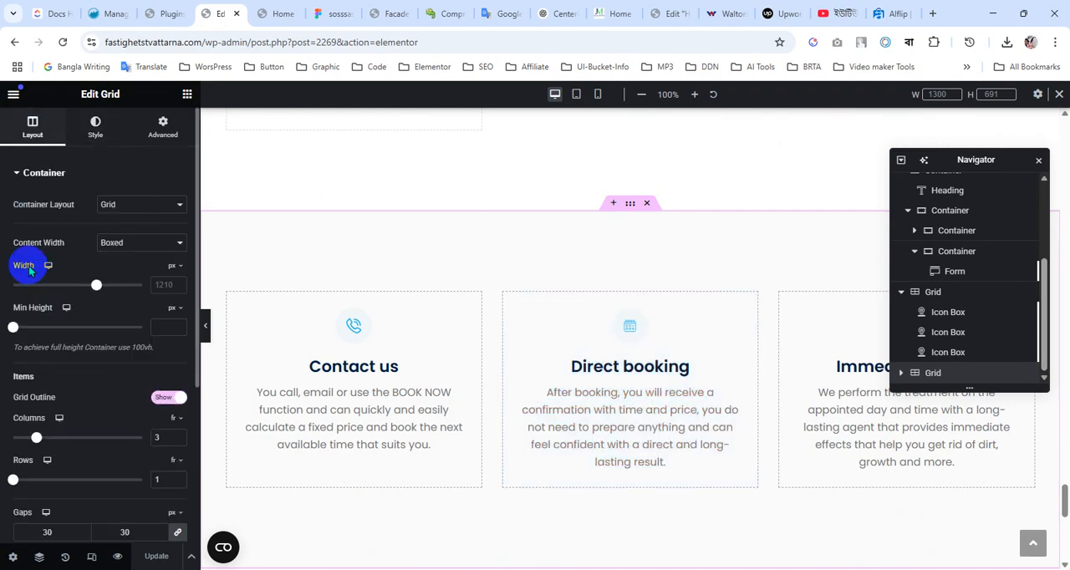
pyautogui.click(151, 209)
pyautogui.click(136, 220)
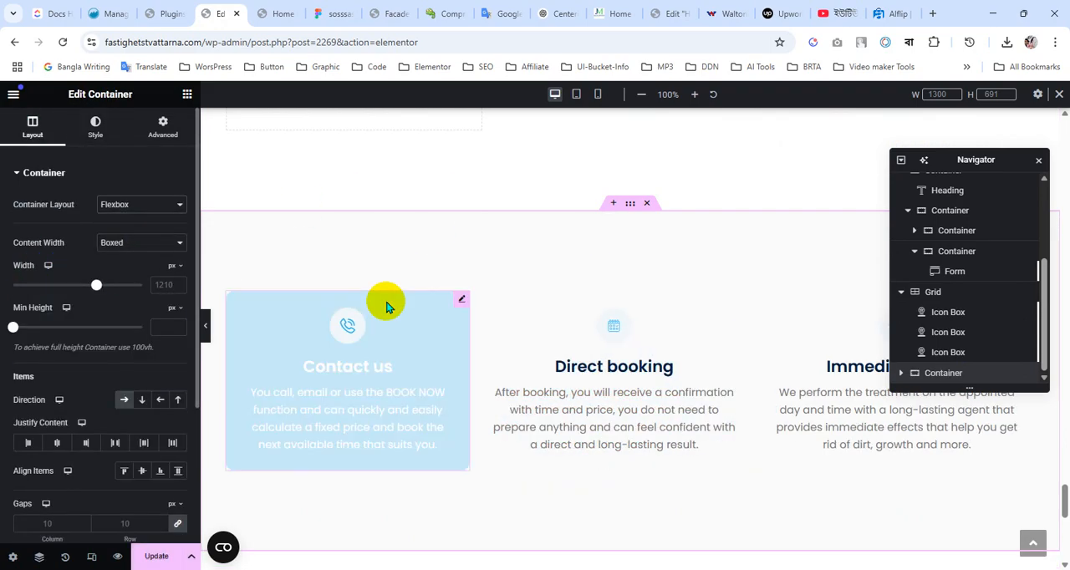
# Delete the Contact us, Direct booking and Immediate effect icon boxes from the duplicated section
pyautogui.rightClick(421, 318)
pyautogui.click(454, 552)
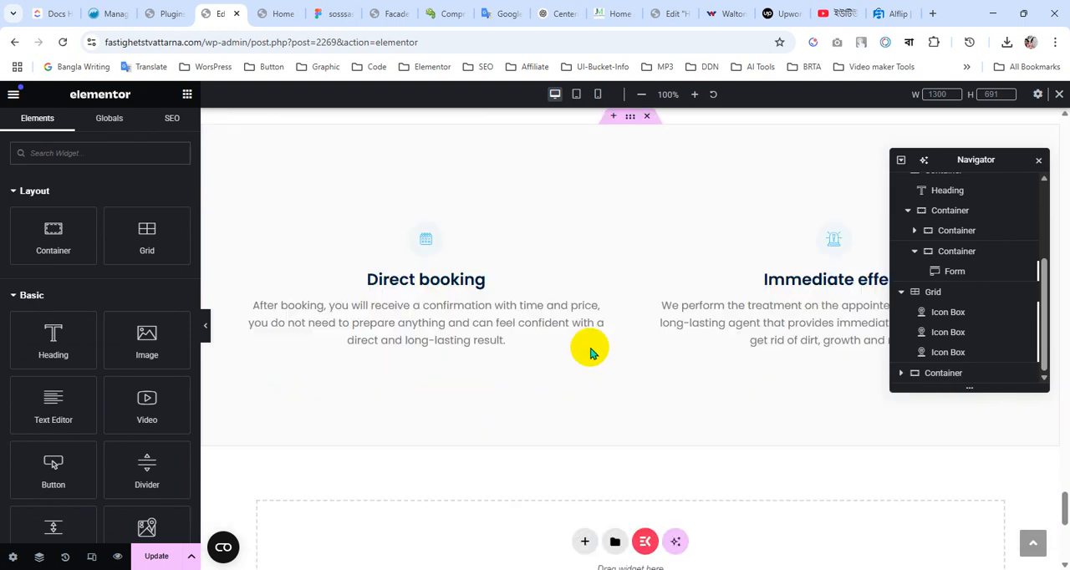
pyautogui.rightClick(523, 349)
pyautogui.click(566, 554)
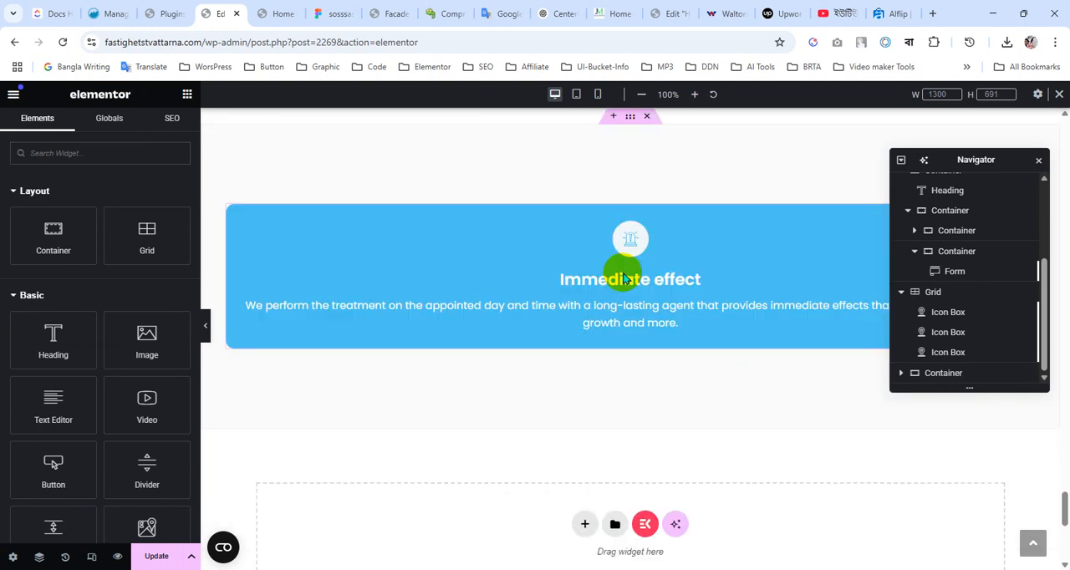
pyautogui.rightClick(617, 282)
pyautogui.click(629, 553)
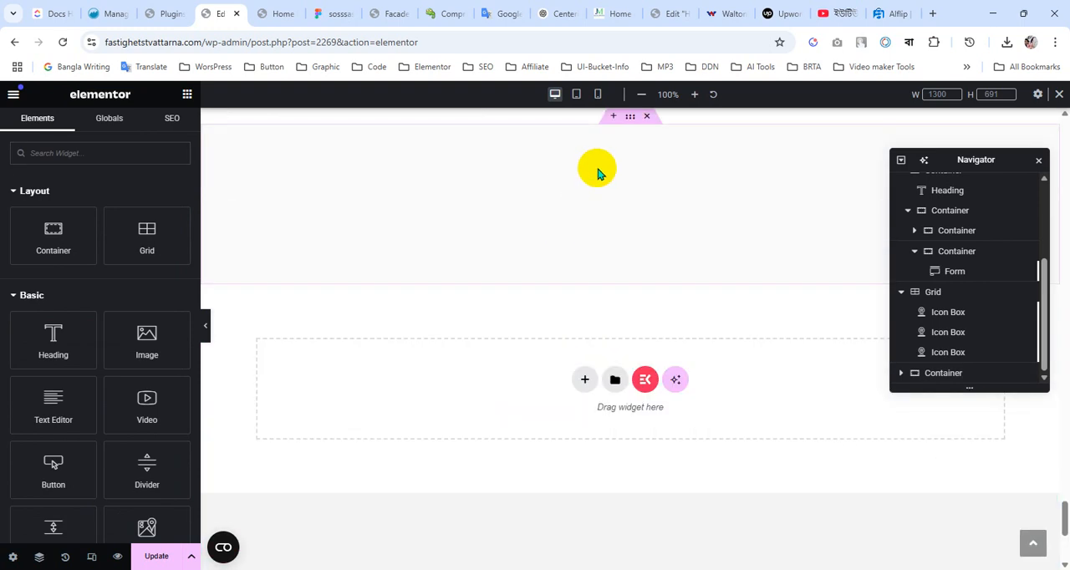
# Set the emptied container's direction to Column - vertical and save the page
pyautogui.click(584, 124)
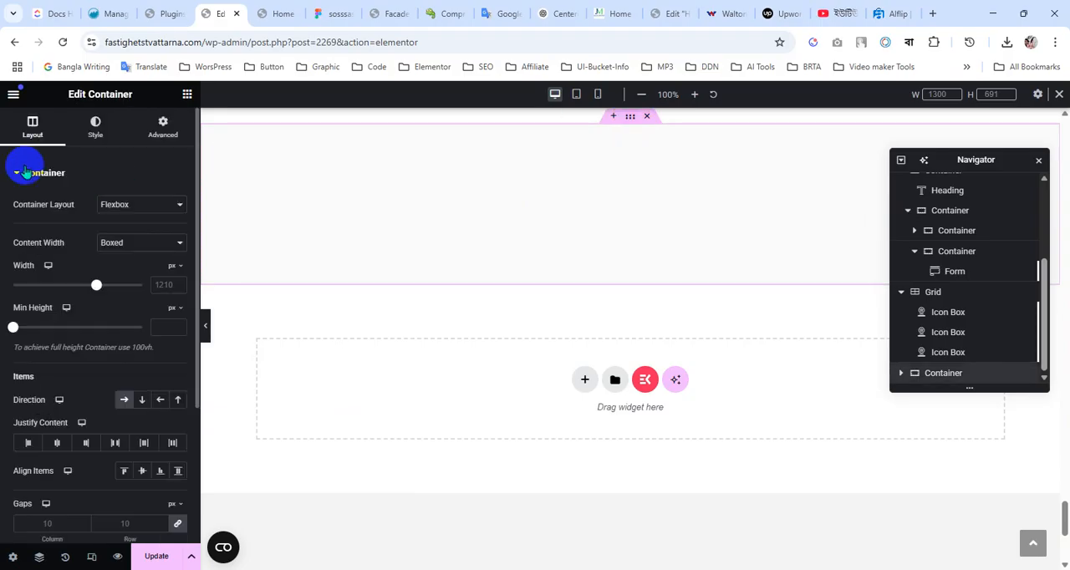
pyautogui.click(143, 404)
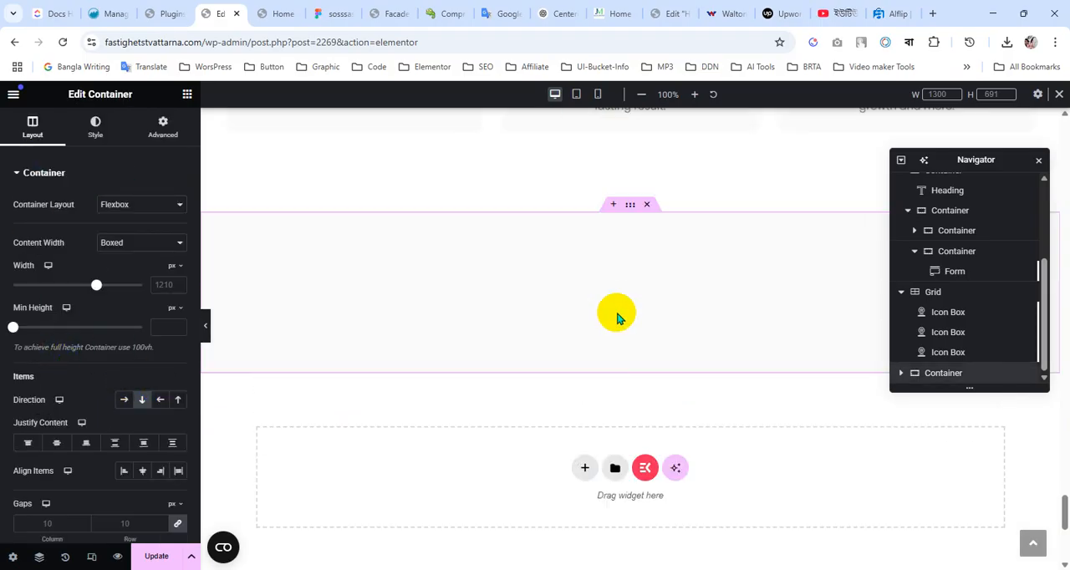
pyautogui.scroll(3, 616, 315)
pyautogui.click(154, 559)
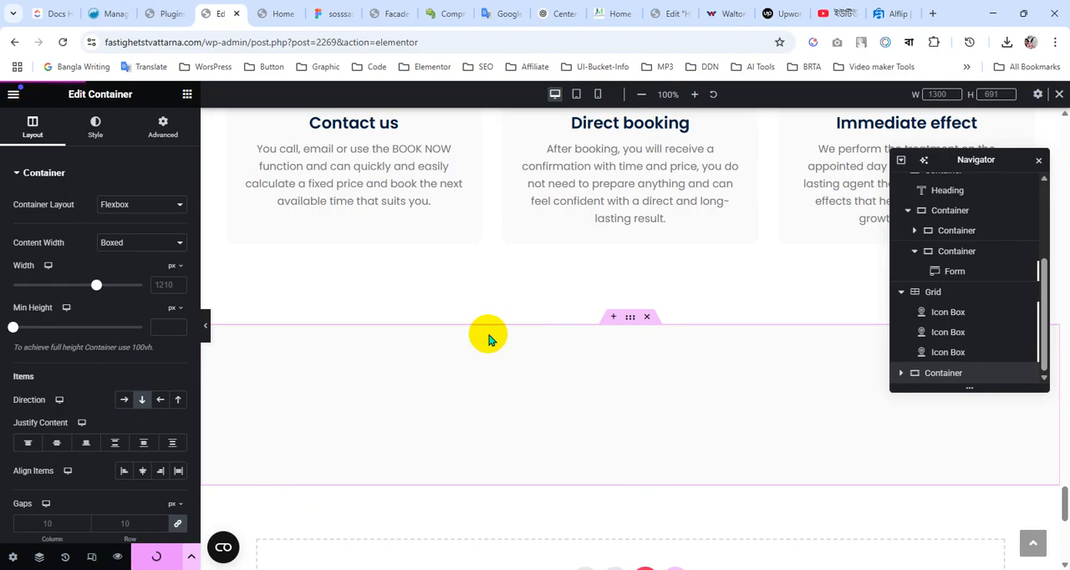
# Switch to the Figma design, copy the Latest News title text, and return to the Elementor editor
pyautogui.click(329, 13)
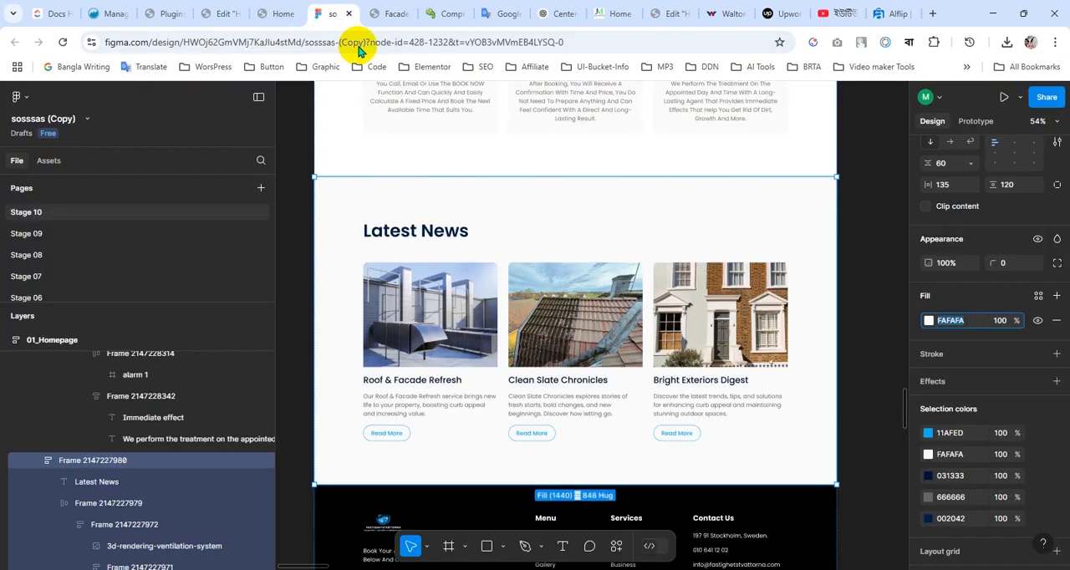
pyautogui.doubleClick(411, 228)
pyautogui.hotkey('ctrl', 'c')
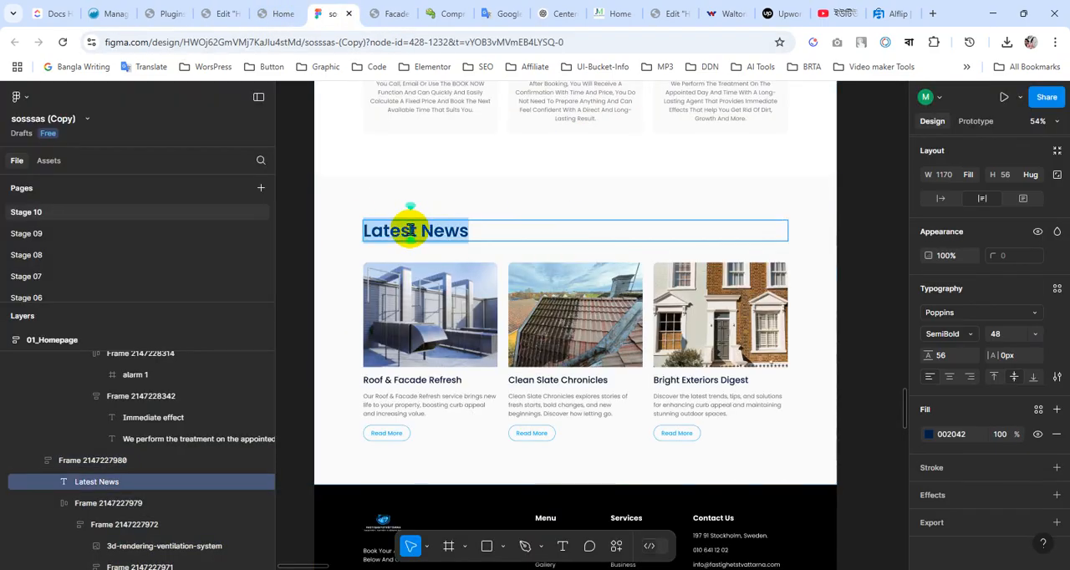
pyautogui.click(216, 13)
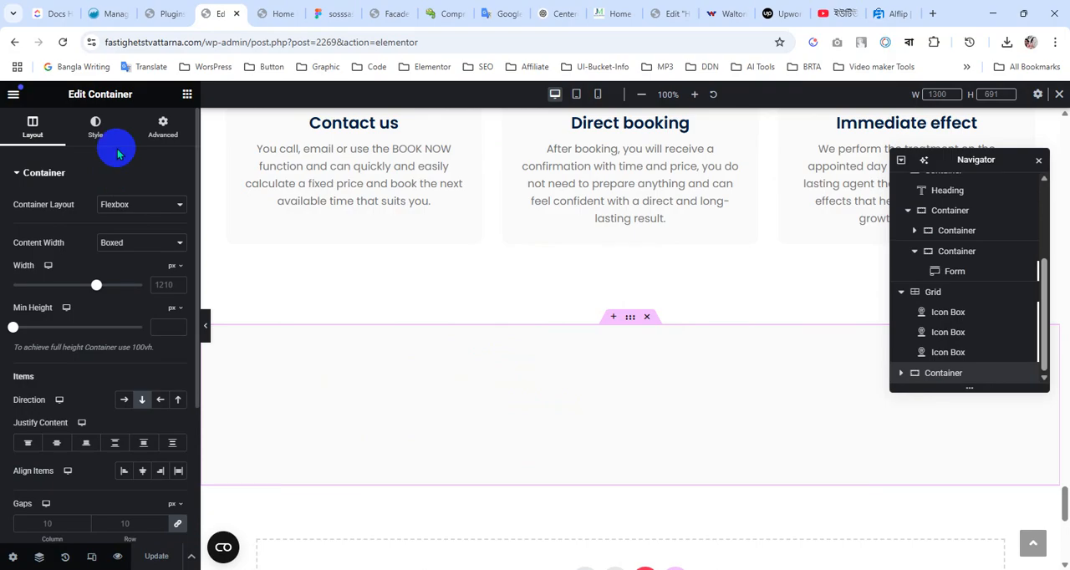
# Add a Heading widget to the empty container and set its title to "Latest News"
pyautogui.click(188, 93)
pyautogui.moveTo(79, 341); pyautogui.dragTo(631, 427)
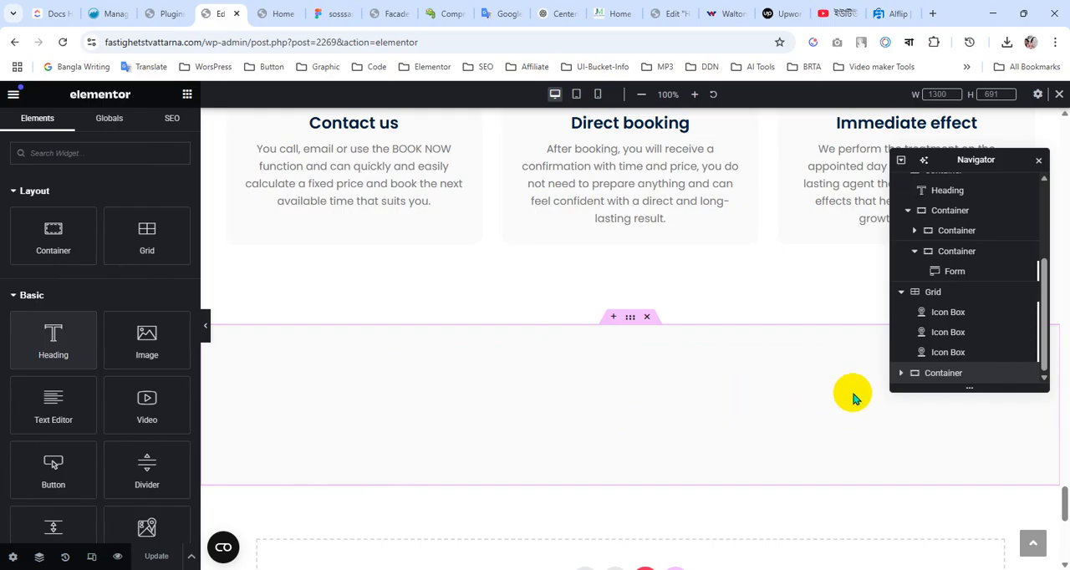
pyautogui.click(79, 338)
pyautogui.click(44, 228)
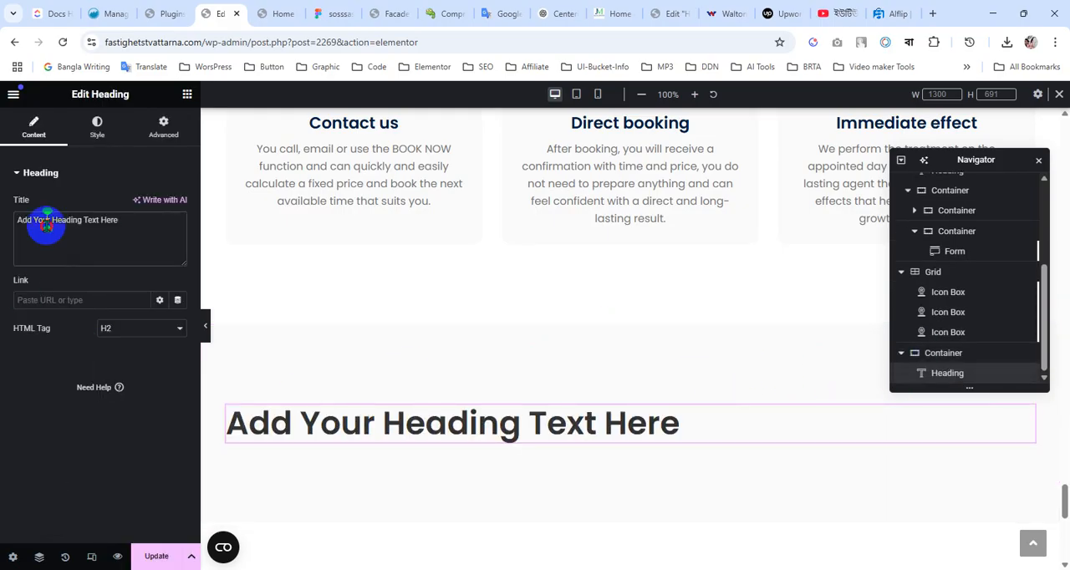
pyautogui.hotkey('ctrl', 'v')
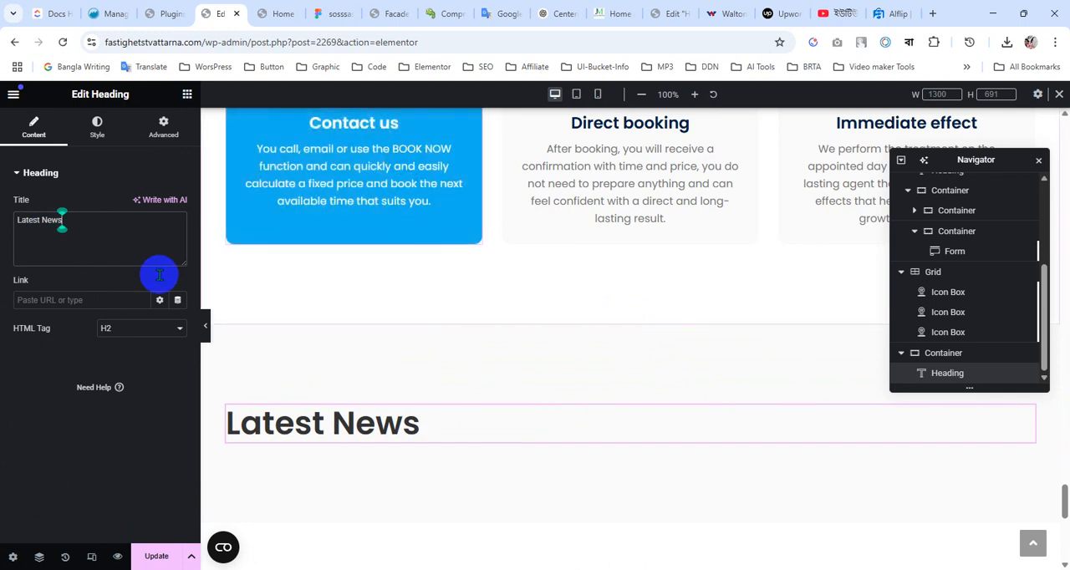
# Compare the Latest News heading in the Elementor page with its typography and colour in the Figma design
pyautogui.click(334, 13)
pyautogui.click(991, 334)
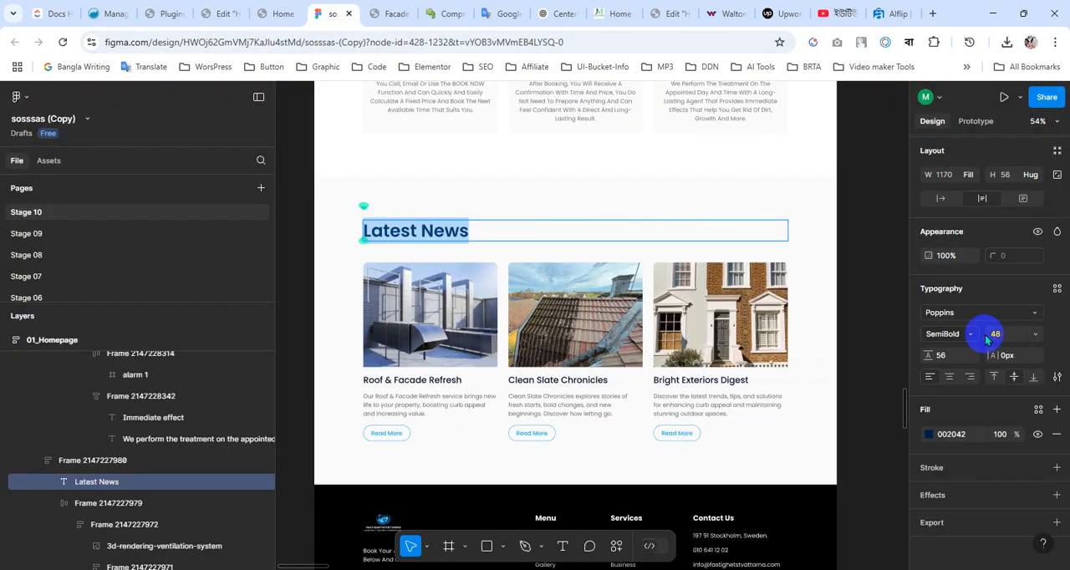
pyautogui.click(273, 10)
pyautogui.click(219, 14)
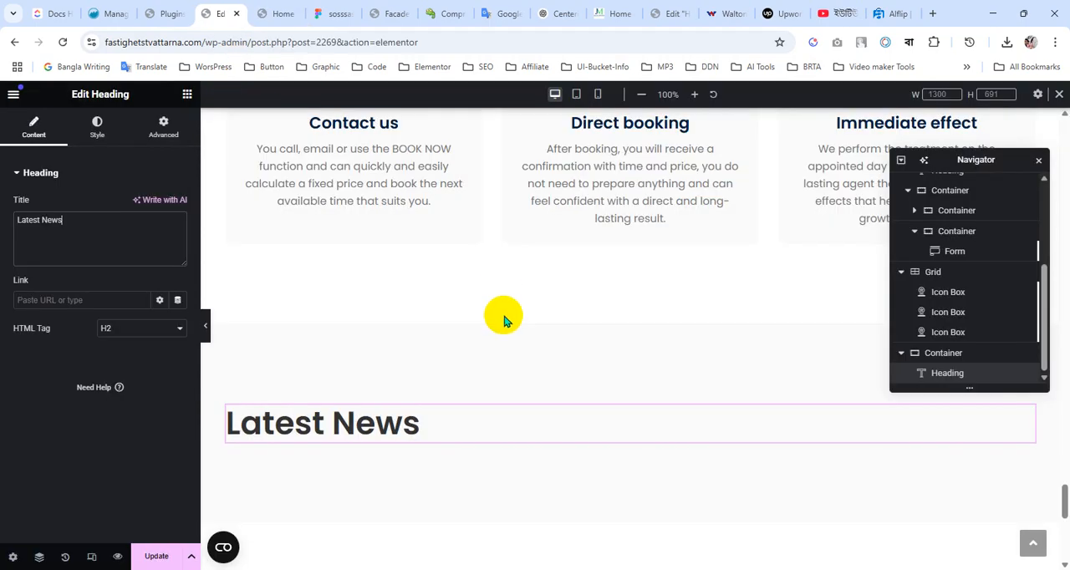
pyautogui.scroll(-2, 504, 318)
pyautogui.scroll(3, 504, 321)
pyautogui.scroll(-3, 505, 322)
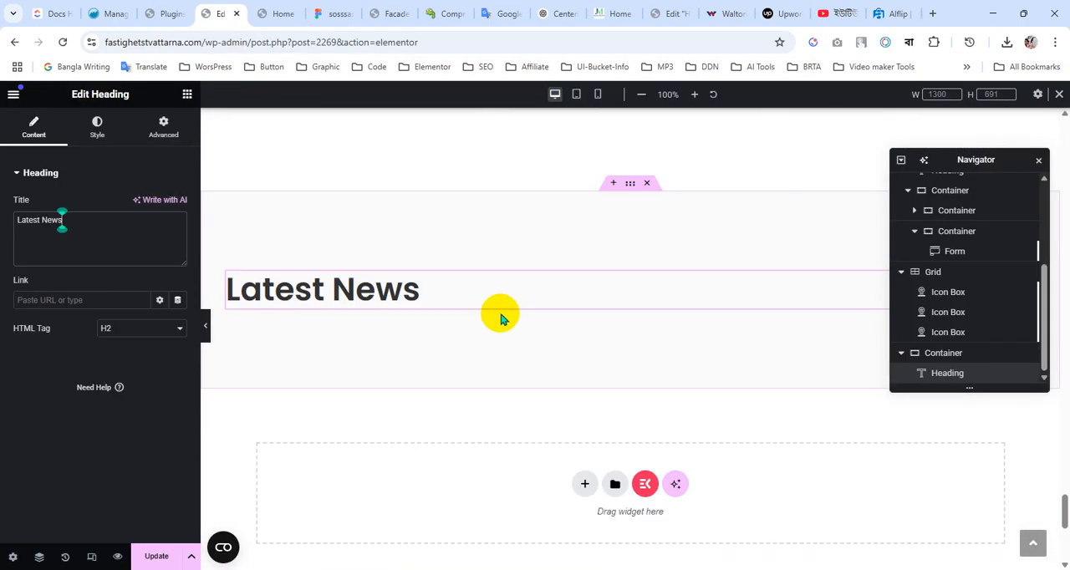
pyautogui.click(188, 94)
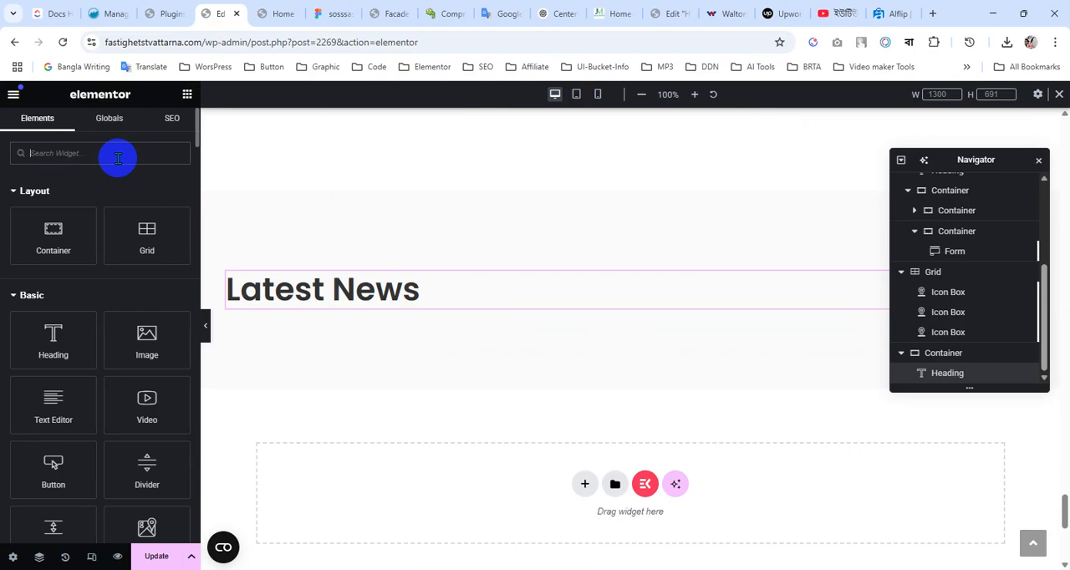
pyautogui.click(118, 158)
pyautogui.click(345, 10)
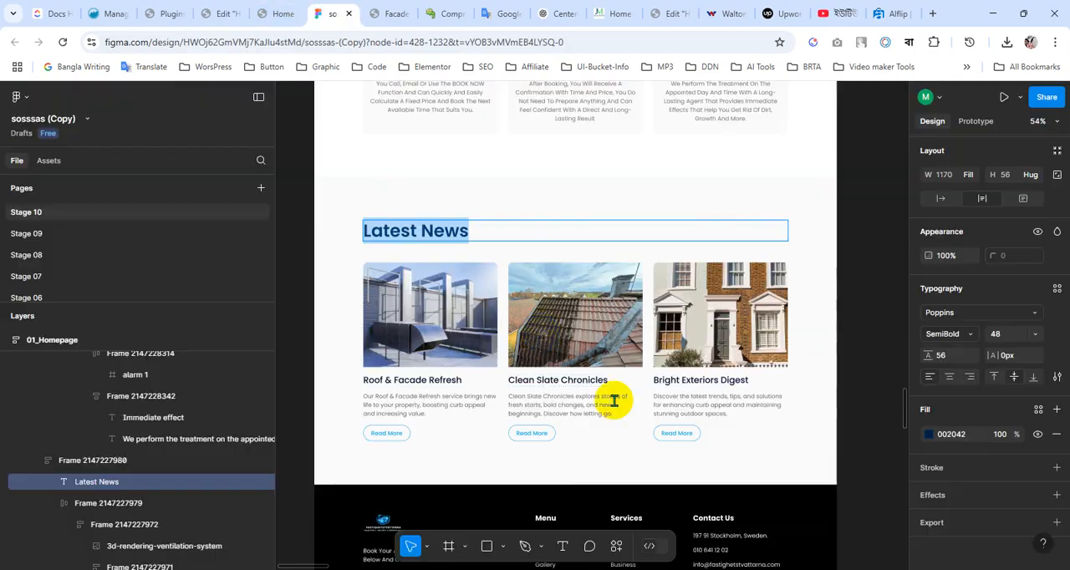
pyautogui.click(283, 12)
pyautogui.click(219, 12)
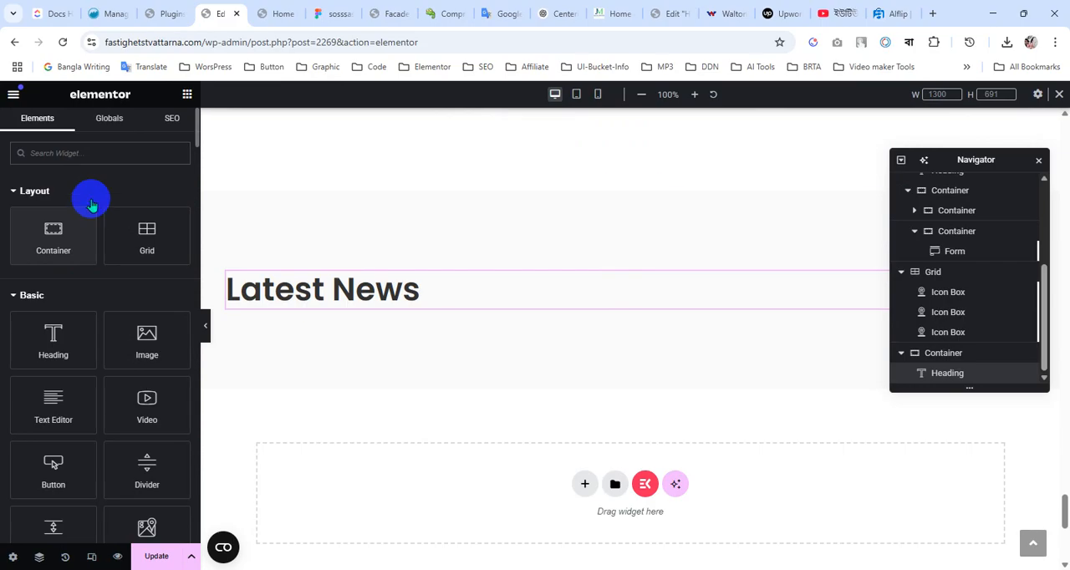
# Apply the dark navy global colour to the Latest News heading's text
pyautogui.click(289, 299)
pyautogui.click(92, 129)
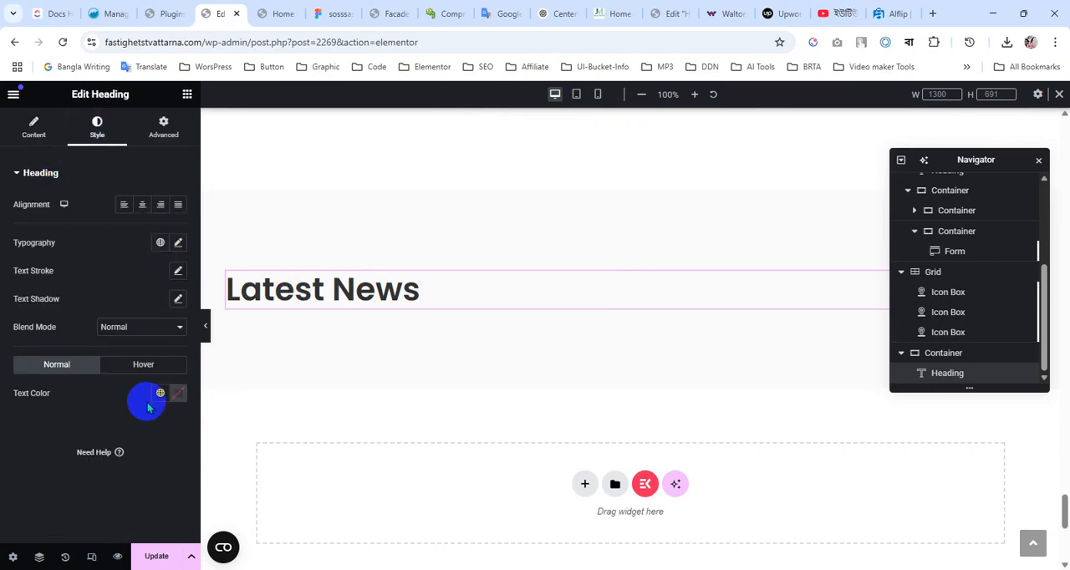
pyautogui.click(160, 400)
pyautogui.click(91, 209)
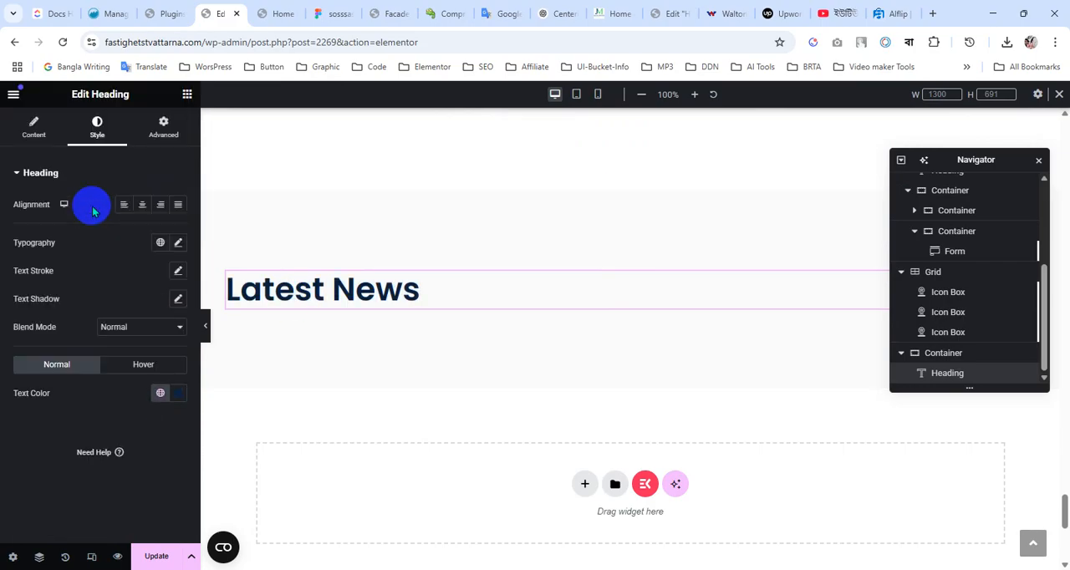
pyautogui.click(154, 399)
pyautogui.click(75, 136)
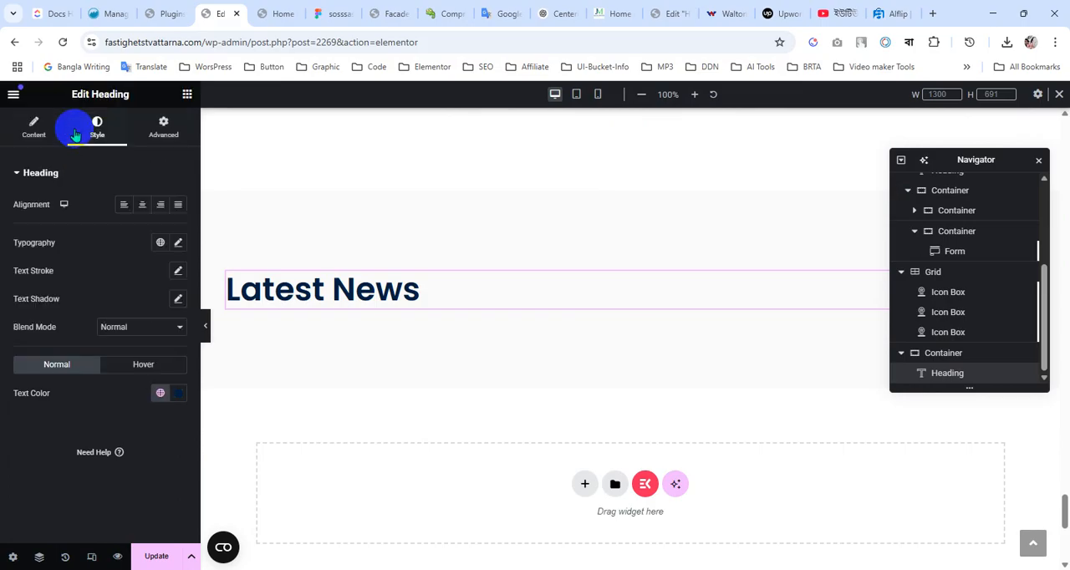
# Save the page, search the widgets for "blog" and place a Blog Posts widget below the Latest News heading
pyautogui.click(188, 94)
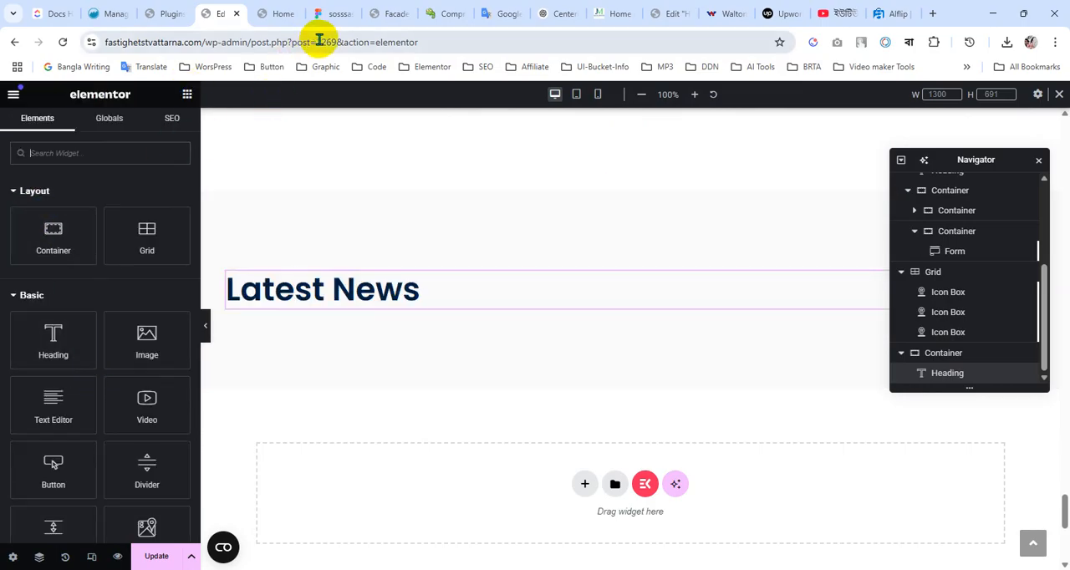
pyautogui.click(167, 559)
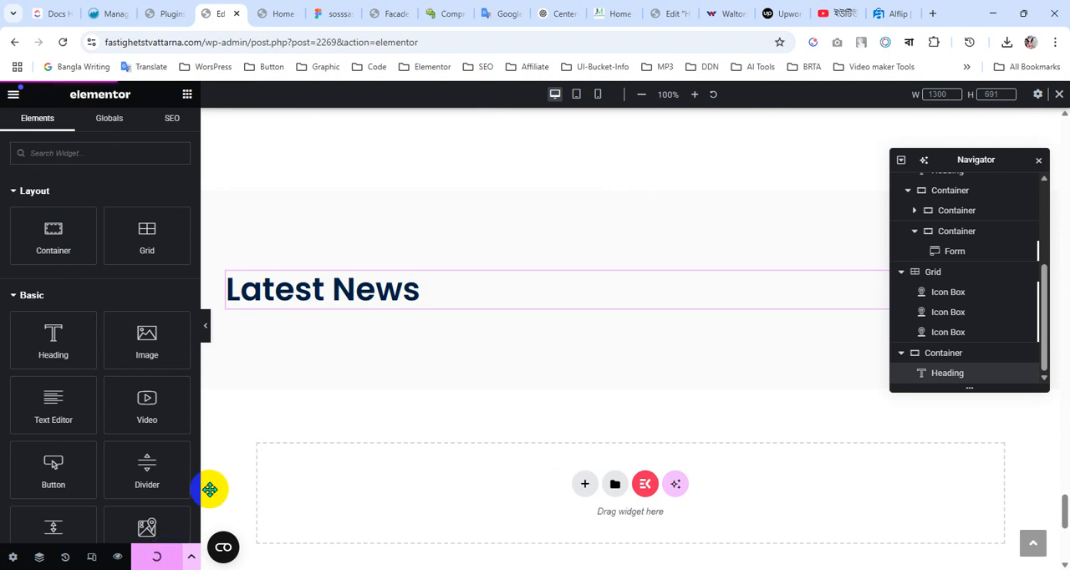
pyautogui.write('blog')
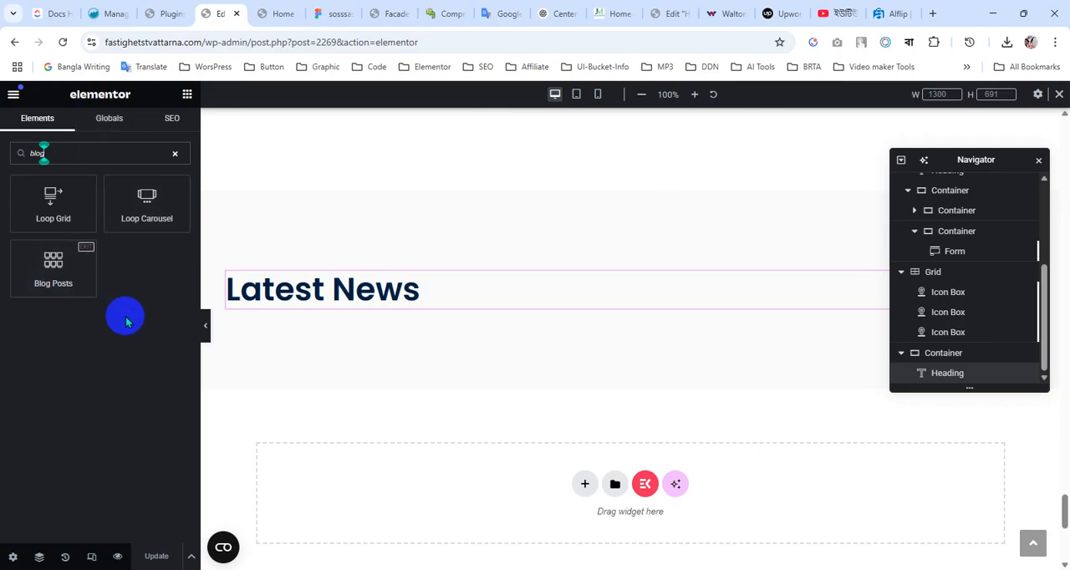
pyautogui.moveTo(61, 264); pyautogui.dragTo(347, 301)
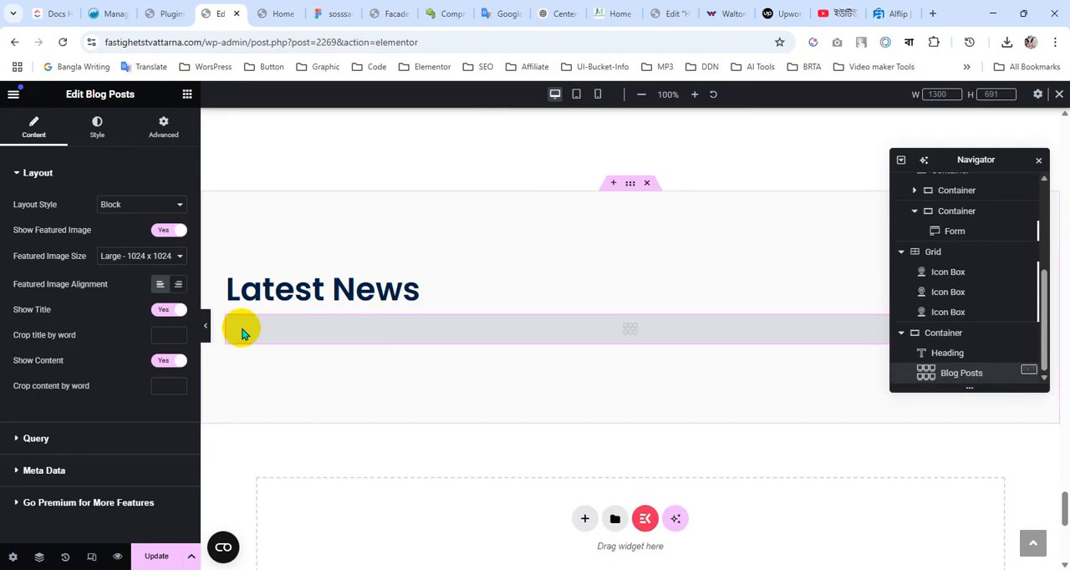
# Set the Blog Posts query to select posts by Recent Post and open the widget's meta data settings
pyautogui.click(57, 440)
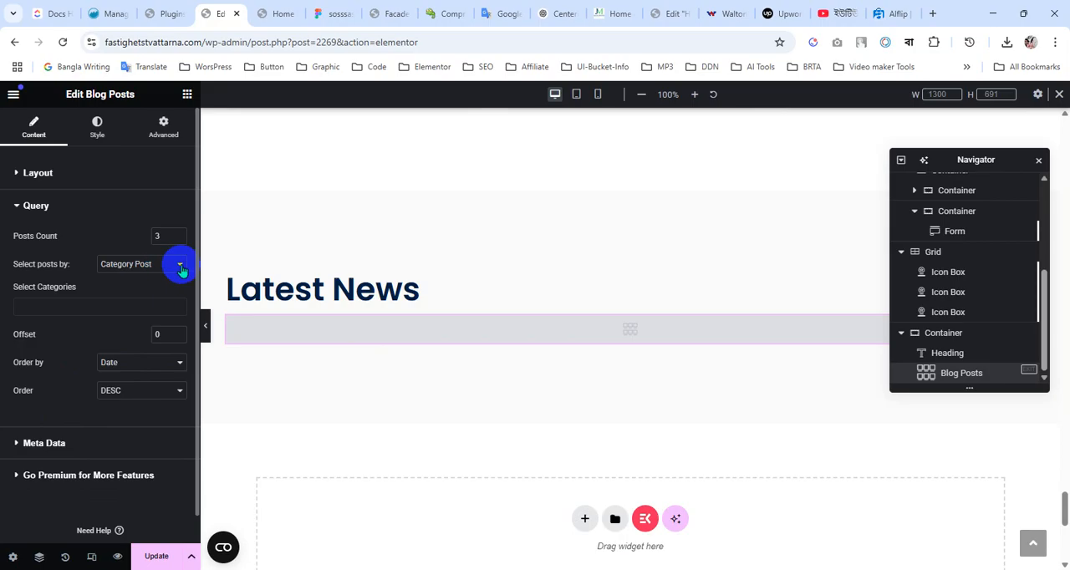
pyautogui.click(180, 265)
pyautogui.click(161, 283)
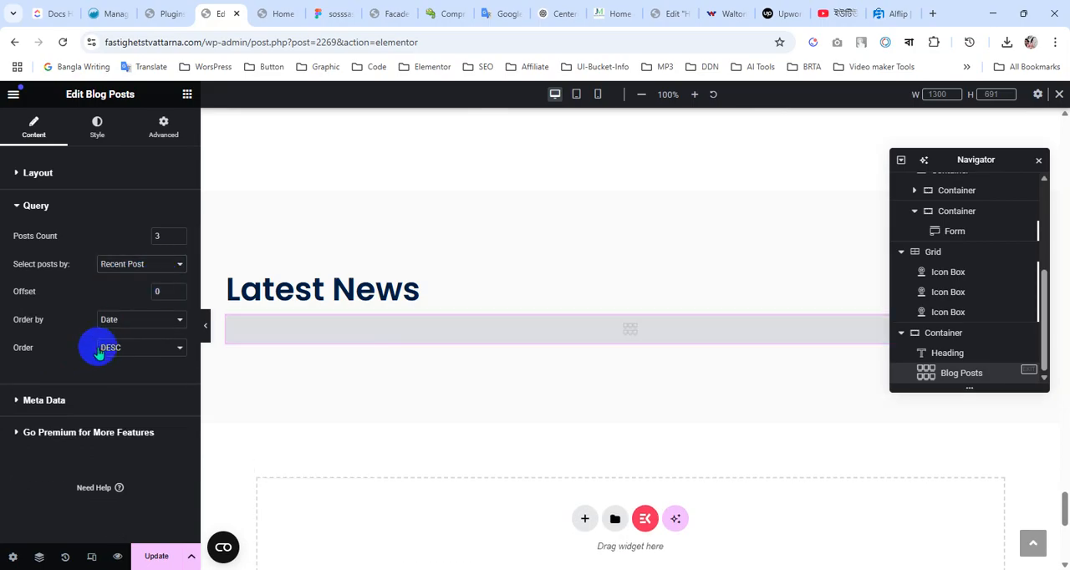
pyautogui.click(53, 406)
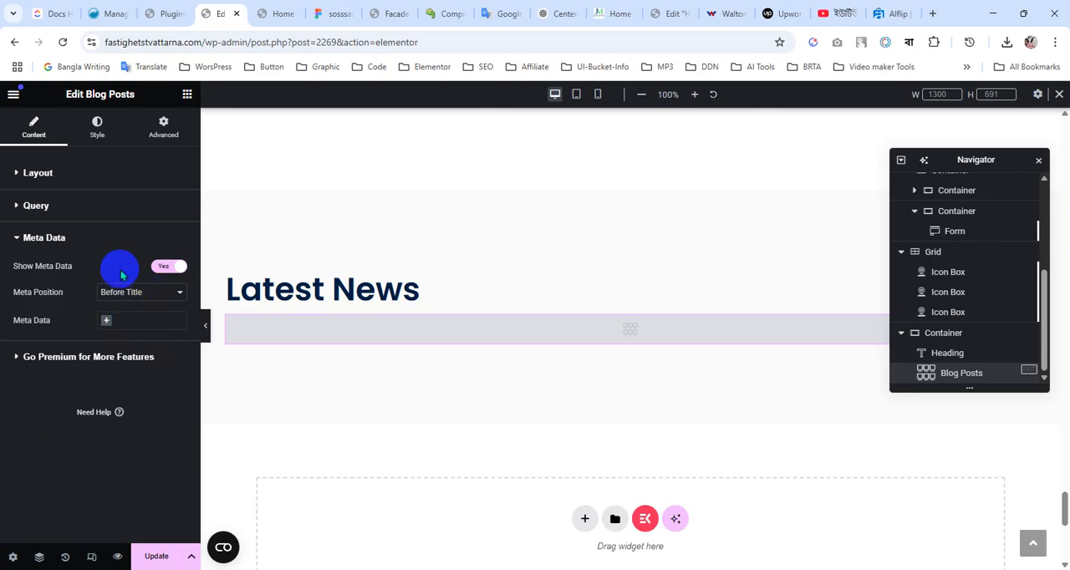
# Set the Blog Posts widget's layout style to Grid With Thumb
pyautogui.click(17, 179)
pyautogui.click(126, 205)
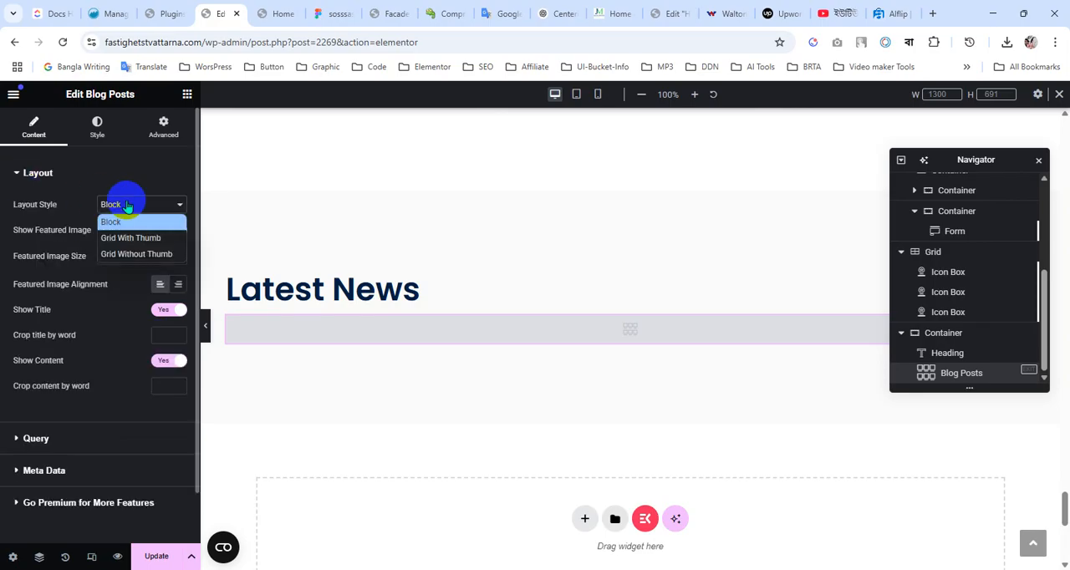
pyautogui.click(126, 205)
pyautogui.click(126, 205)
pyautogui.click(129, 238)
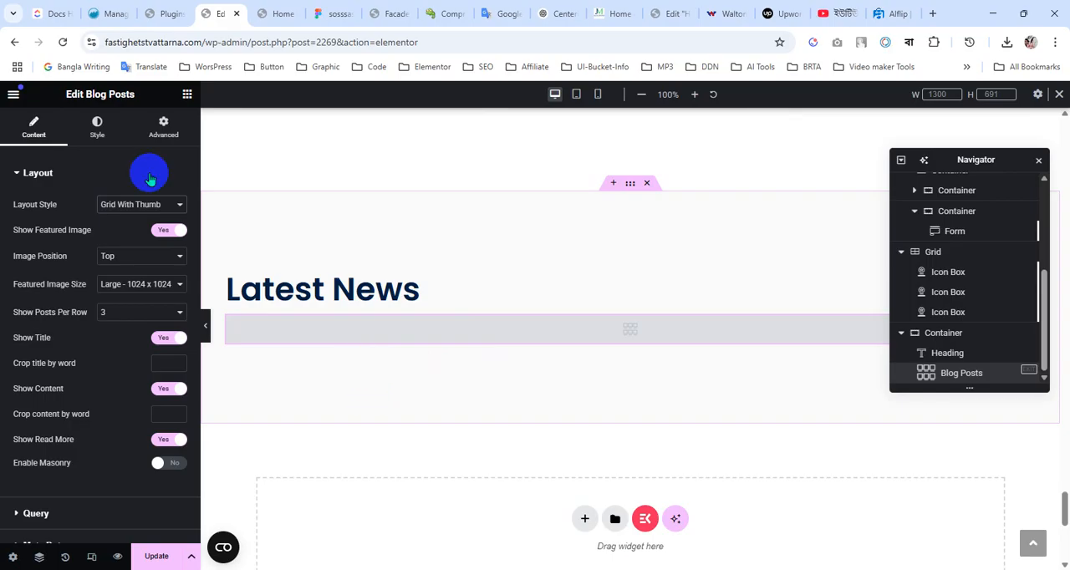
# Search the widgets for "post", place a Posts widget below the Blog Posts widget in the Latest News container and save the page
pyautogui.click(187, 93)
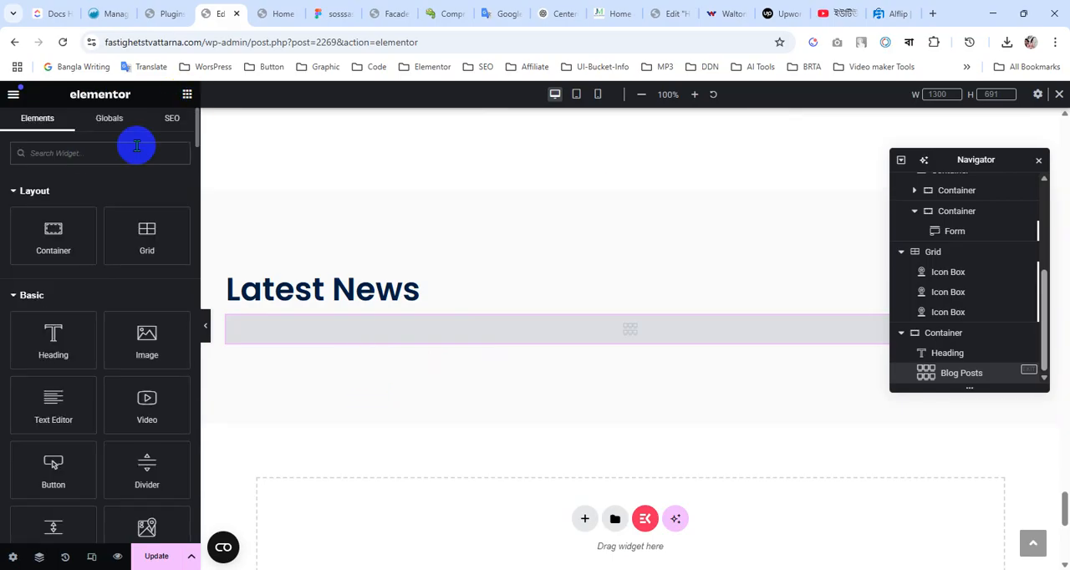
pyautogui.write('bl')
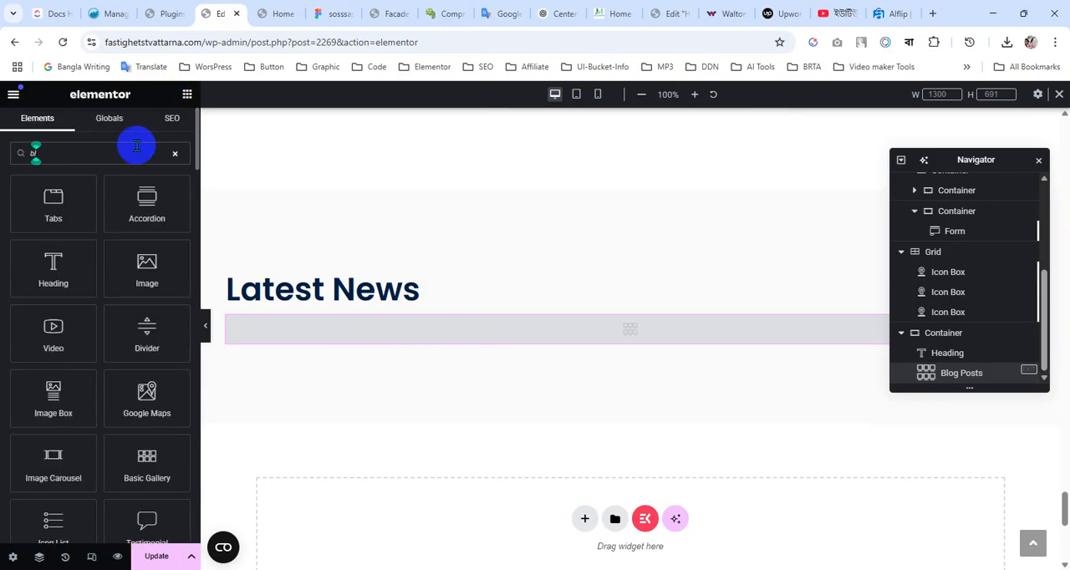
pyautogui.press('BackSpace')
pyautogui.press('BackSpace')
pyautogui.write('post')
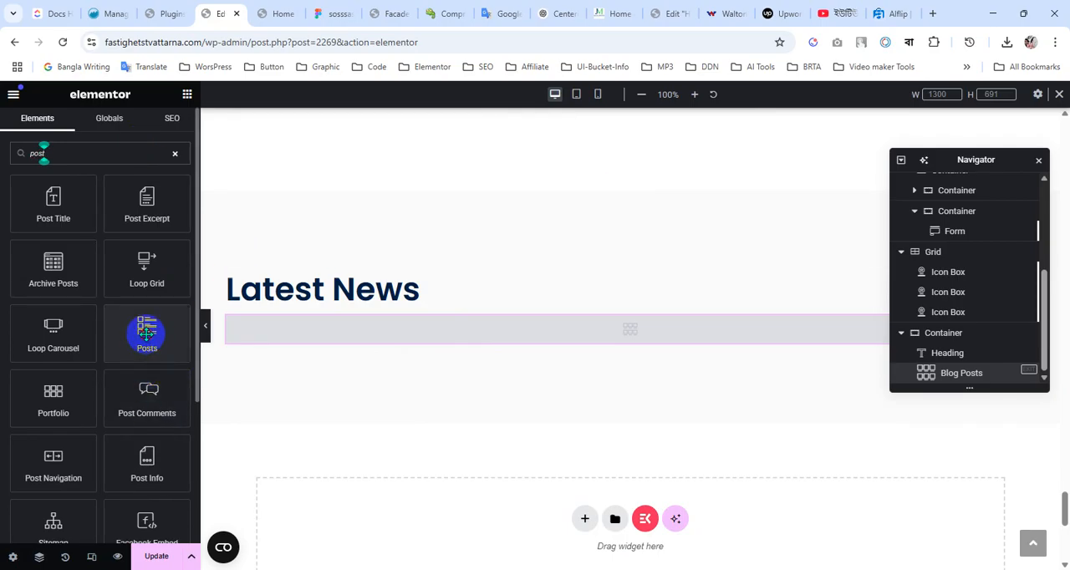
pyautogui.moveTo(146, 333); pyautogui.dragTo(447, 335)
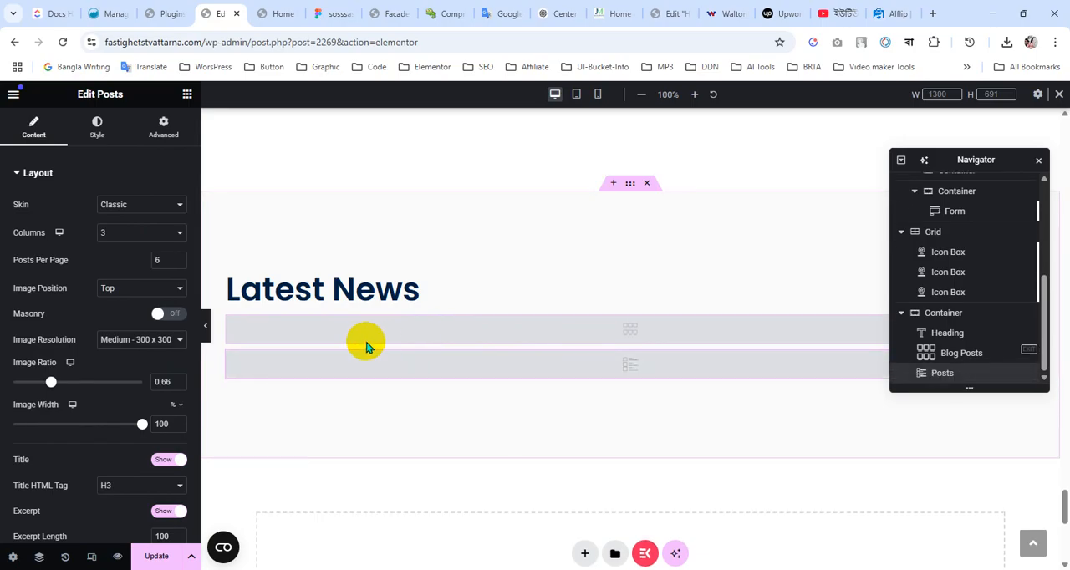
pyautogui.click(156, 557)
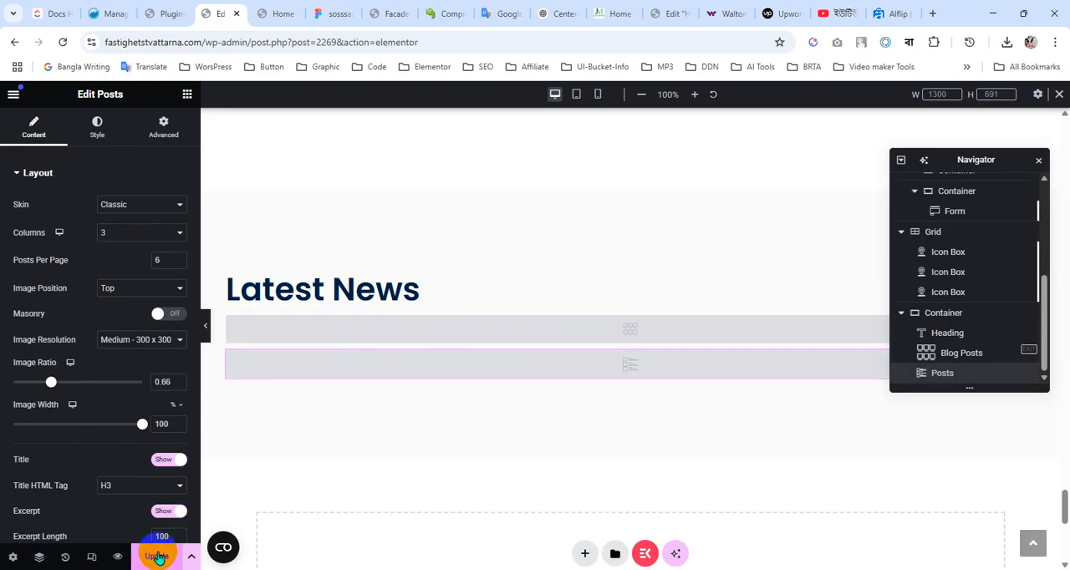
# Set the Posts widget's skin to Cards and save the page
pyautogui.click(151, 206)
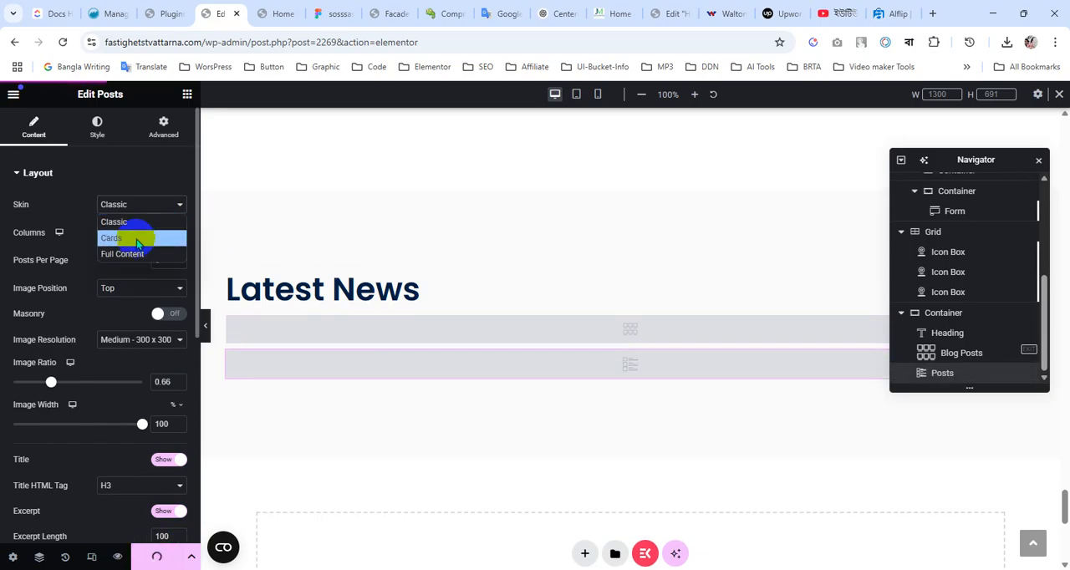
pyautogui.click(137, 240)
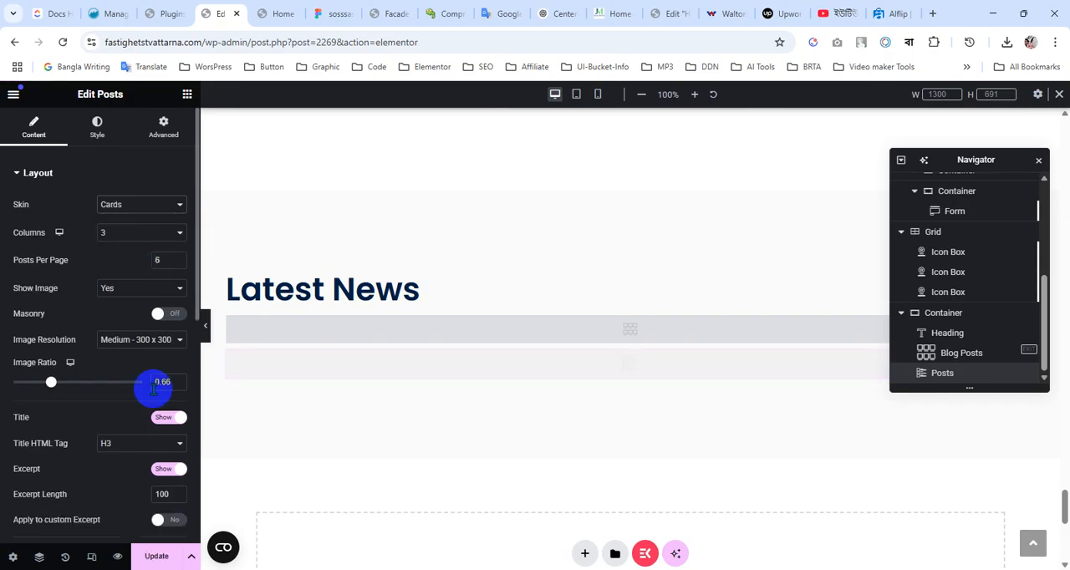
pyautogui.click(151, 557)
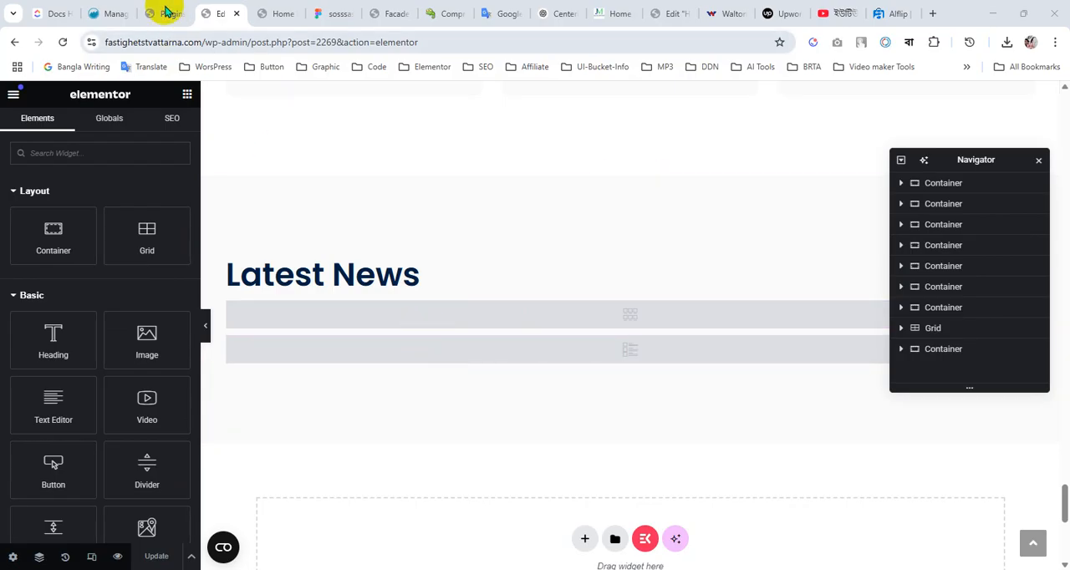
# Switch to the WordPress admin and check the Posts list for existing posts
pyautogui.click(165, 13)
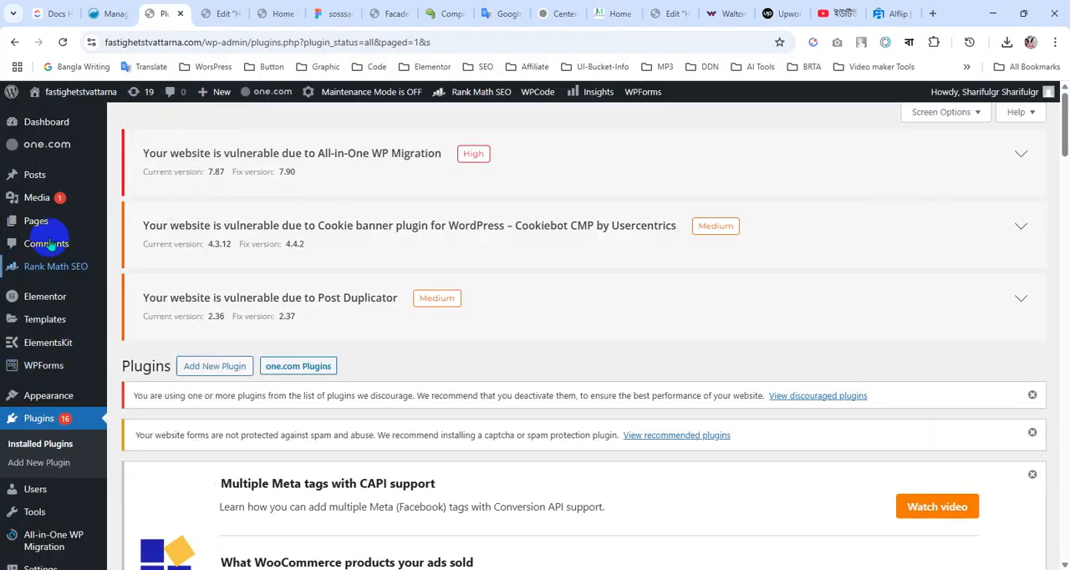
pyautogui.moveTo(36, 175)
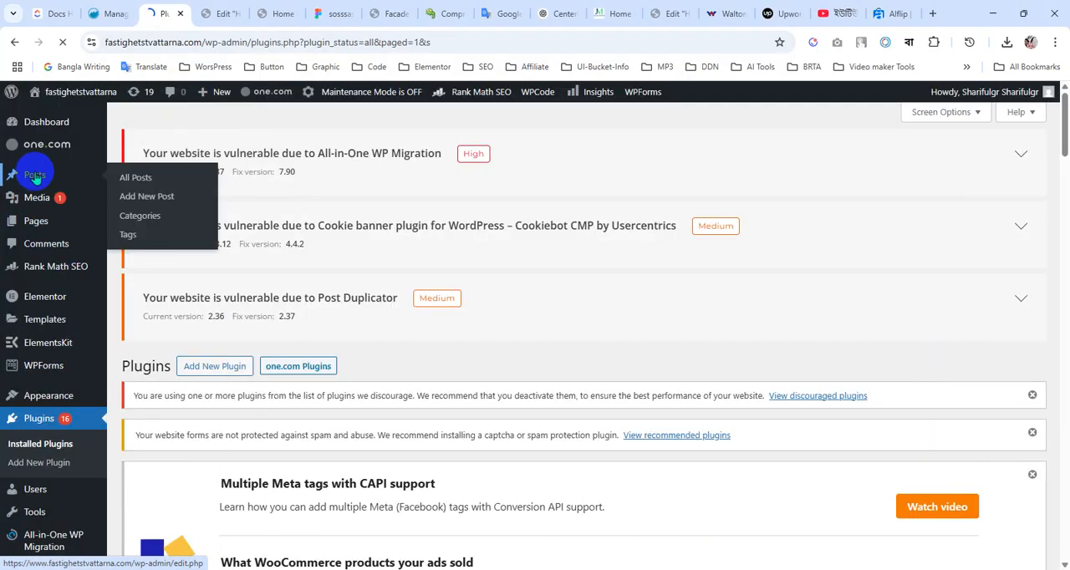
pyautogui.scroll(-5, 501, 377)
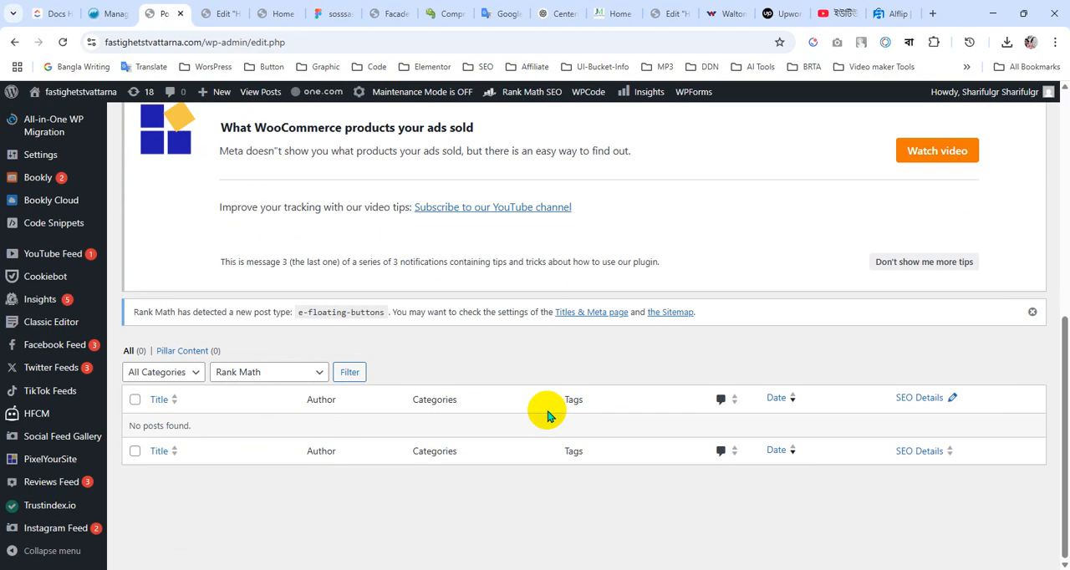
pyautogui.scroll(10, 547, 416)
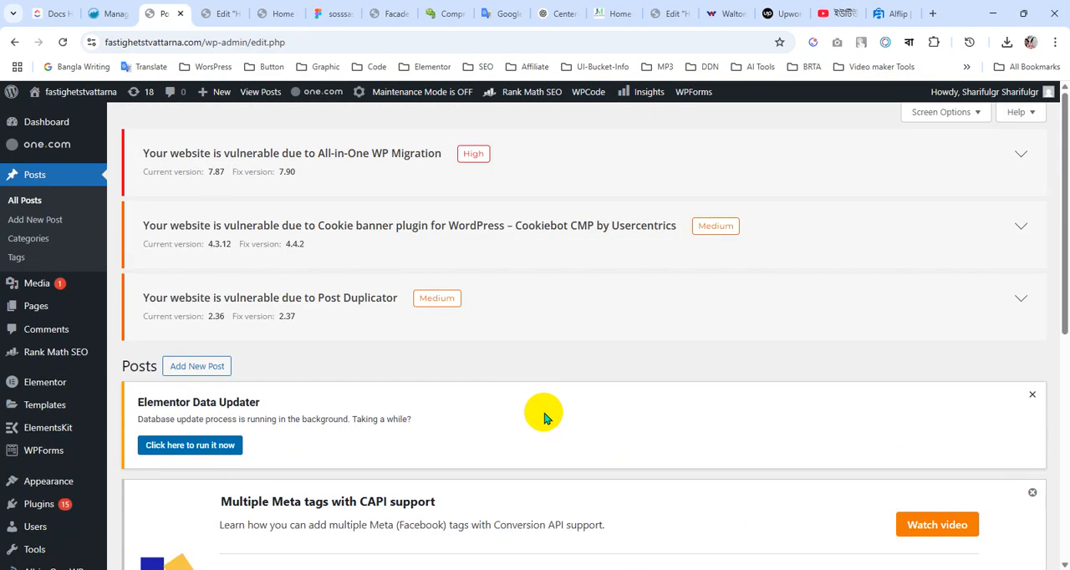
# Switch to the Figma design and copy the title "Roof & Facade Refresh" from the first Latest News card
pyautogui.moveTo(300, 87)
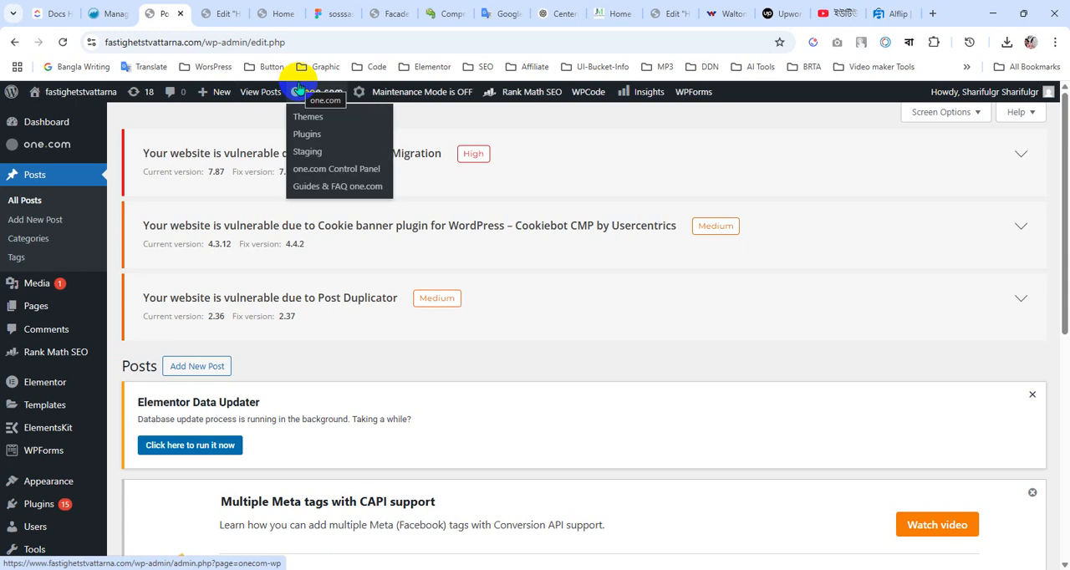
pyautogui.click(319, 12)
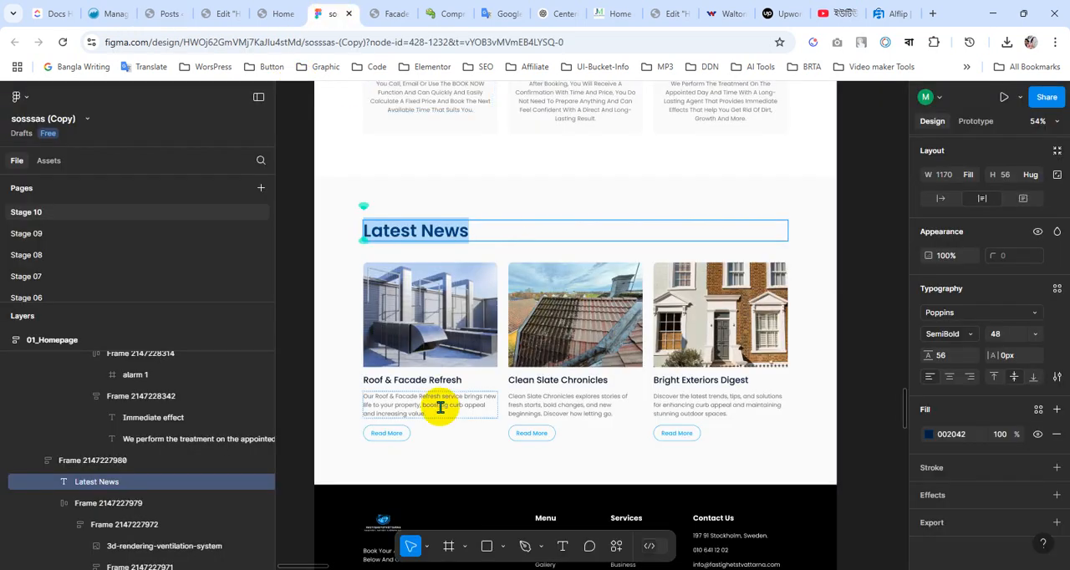
pyautogui.scroll(2, 460, 390)
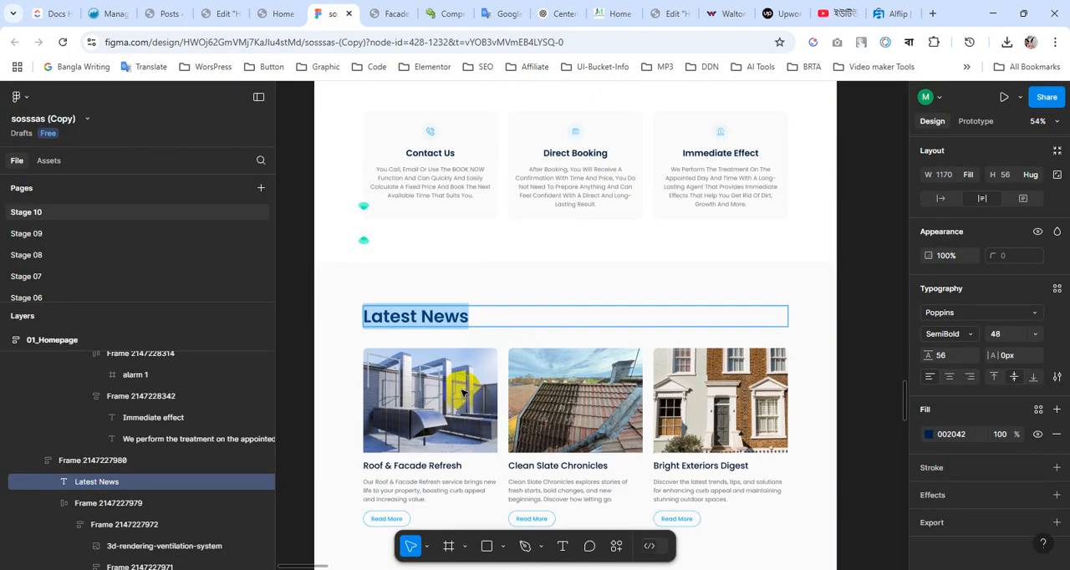
pyautogui.scroll(-1, 461, 392)
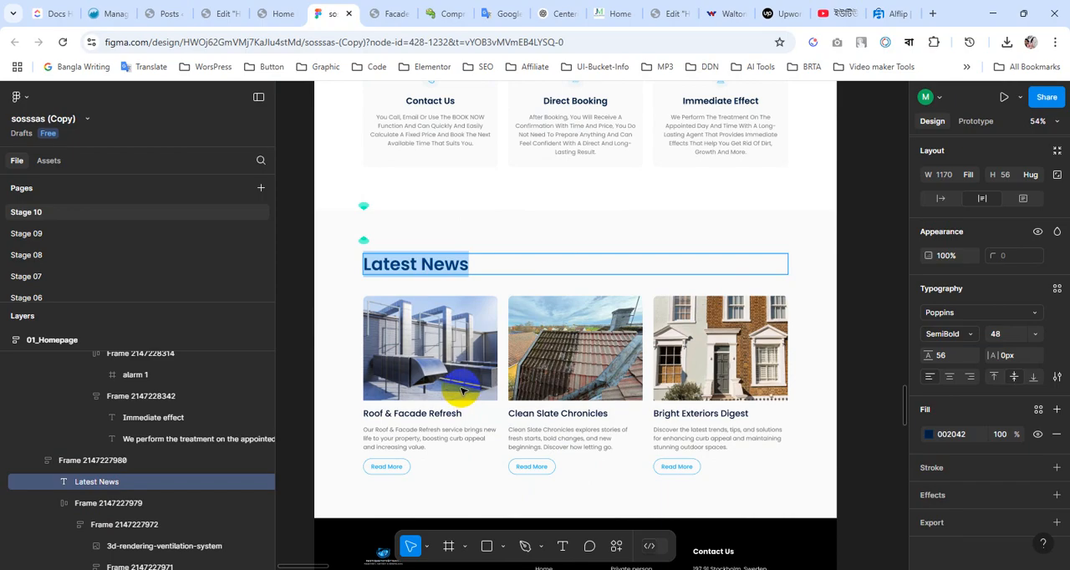
pyautogui.scroll(-2, 460, 389)
pyautogui.scroll(-1, 461, 390)
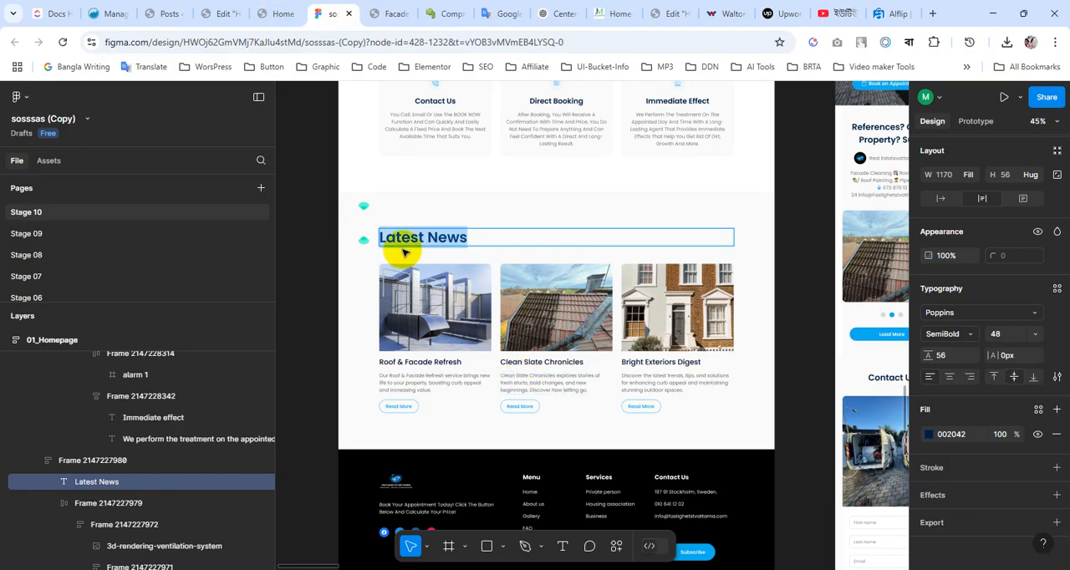
pyautogui.click(418, 362)
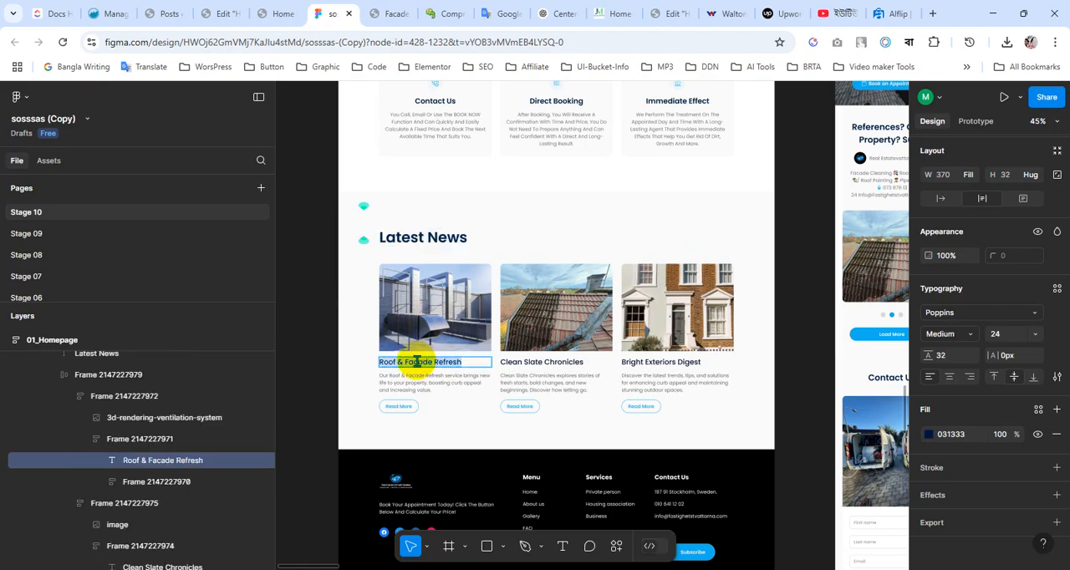
# Rename the first news card's image layer to "Roof & Facade Refresh" and export it as a 1x PNG
pyautogui.click(426, 321)
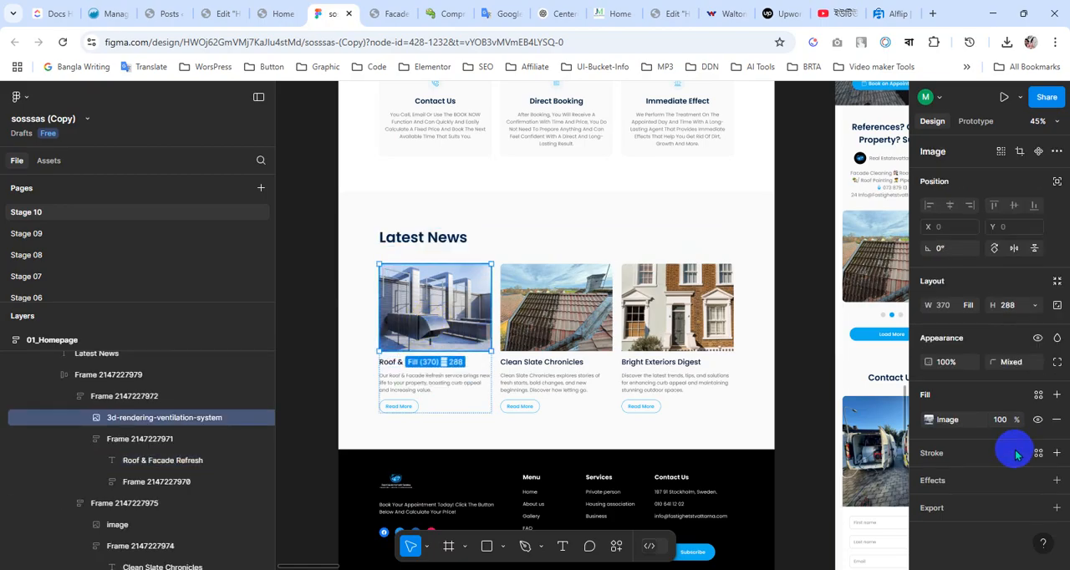
pyautogui.click(1055, 510)
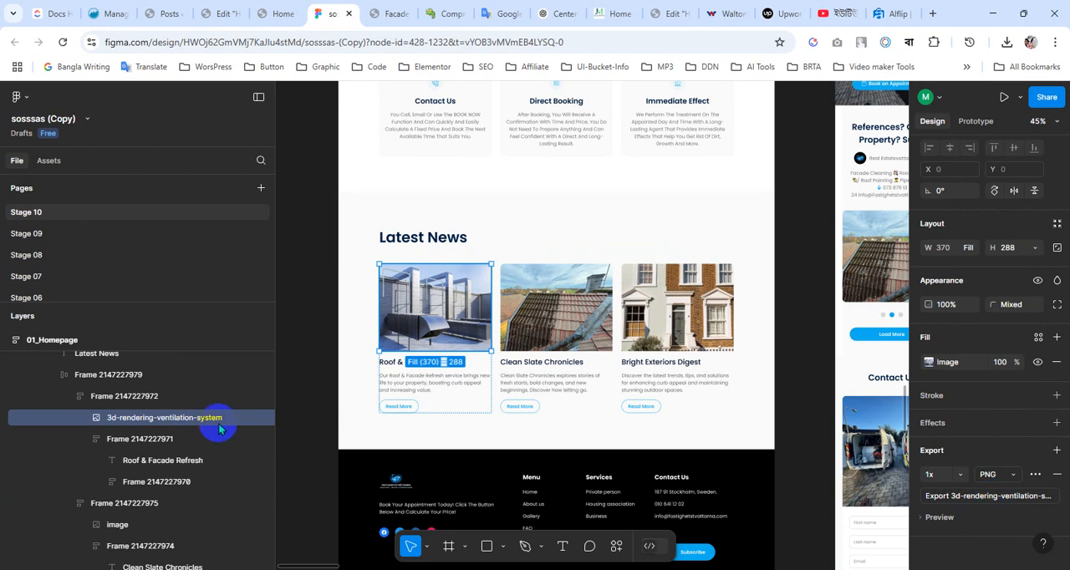
pyautogui.doubleClick(154, 418)
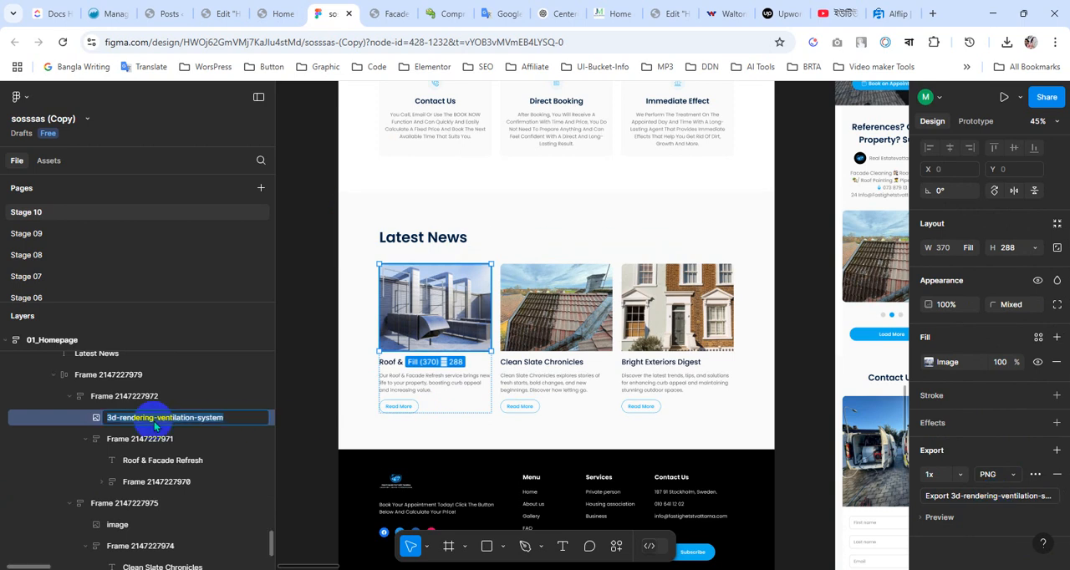
pyautogui.hotkey('ctrl', 'v')
pyautogui.press('Return')
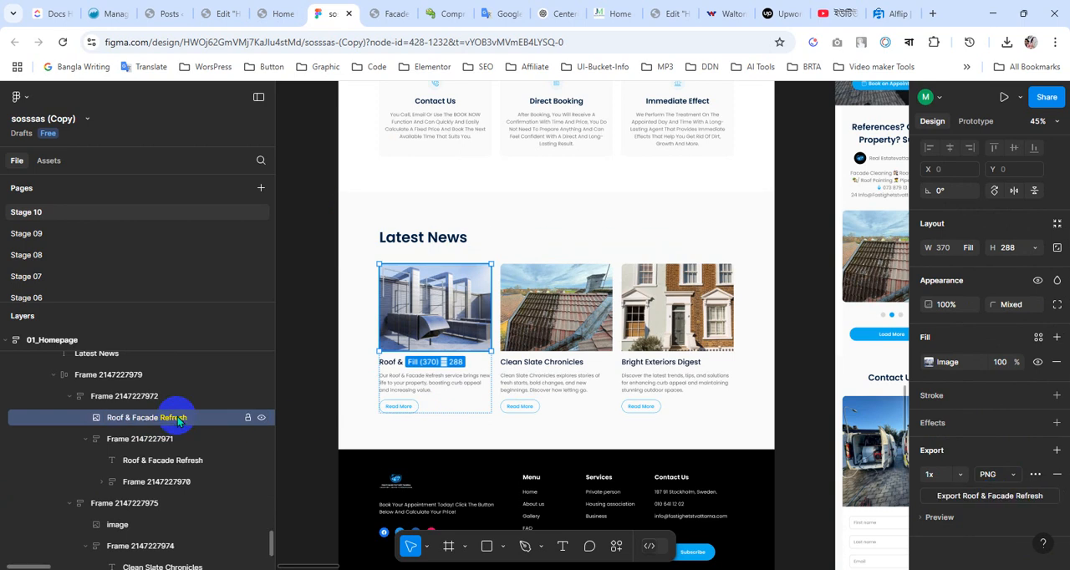
pyautogui.click(995, 497)
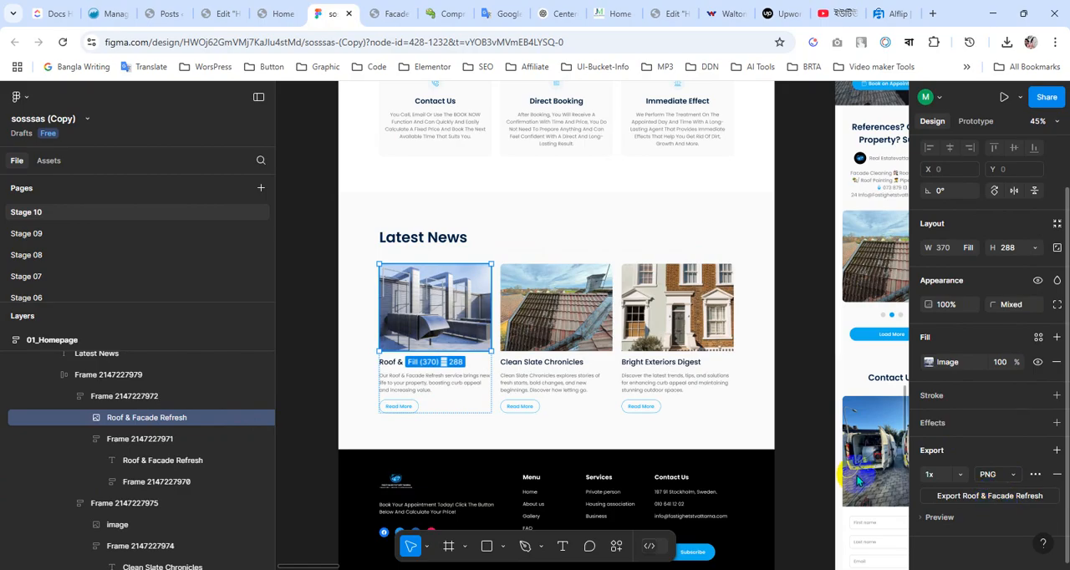
# Switch to the WordPress admin and start a new post titled "Roof & Facade Refresh"
pyautogui.click(171, 14)
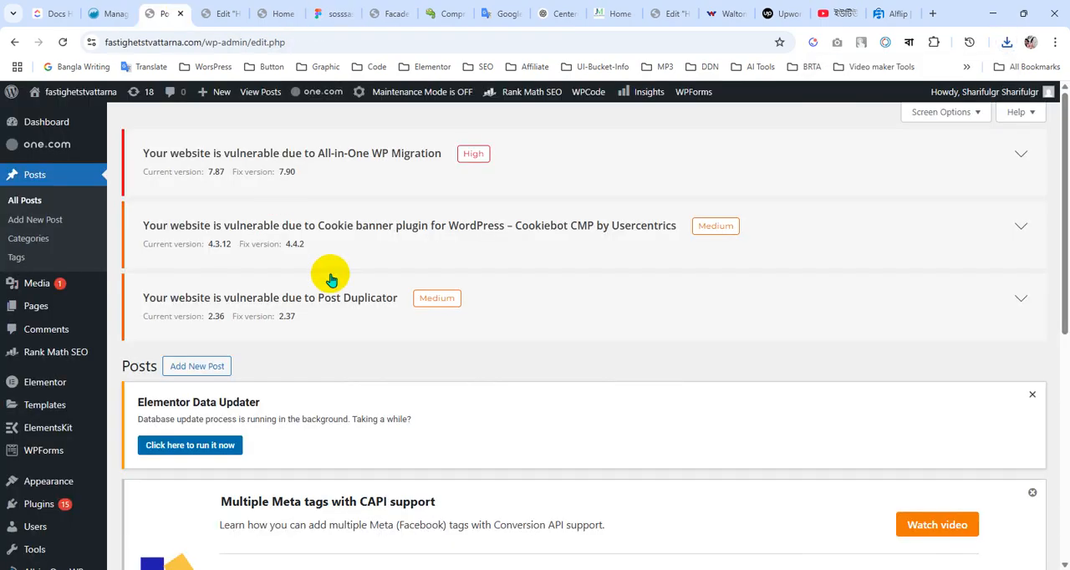
pyautogui.scroll(-1, 327, 272)
pyautogui.scroll(-3, 327, 272)
pyautogui.scroll(4, 322, 264)
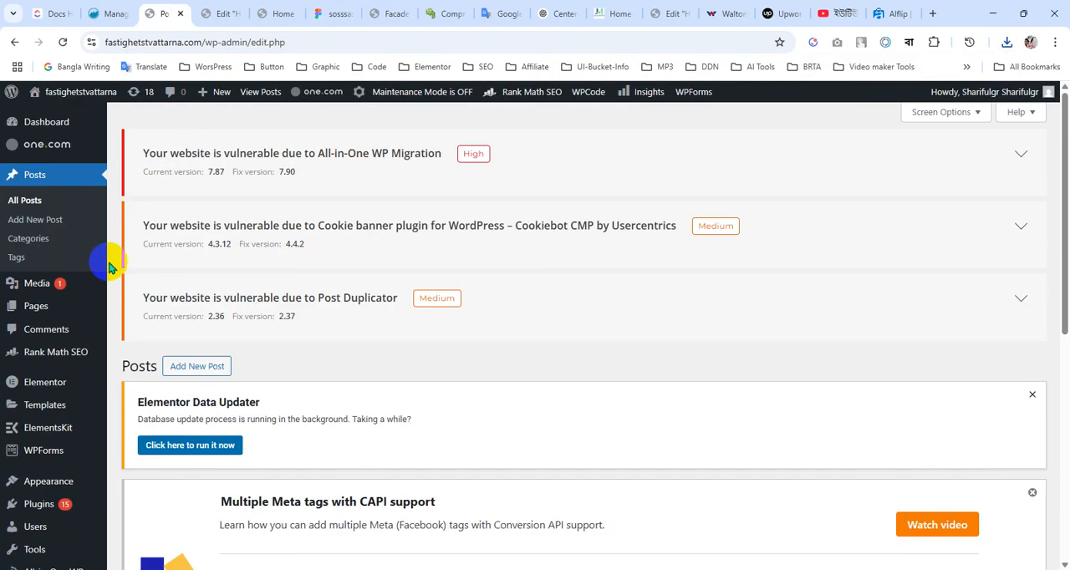
pyautogui.click(24, 221)
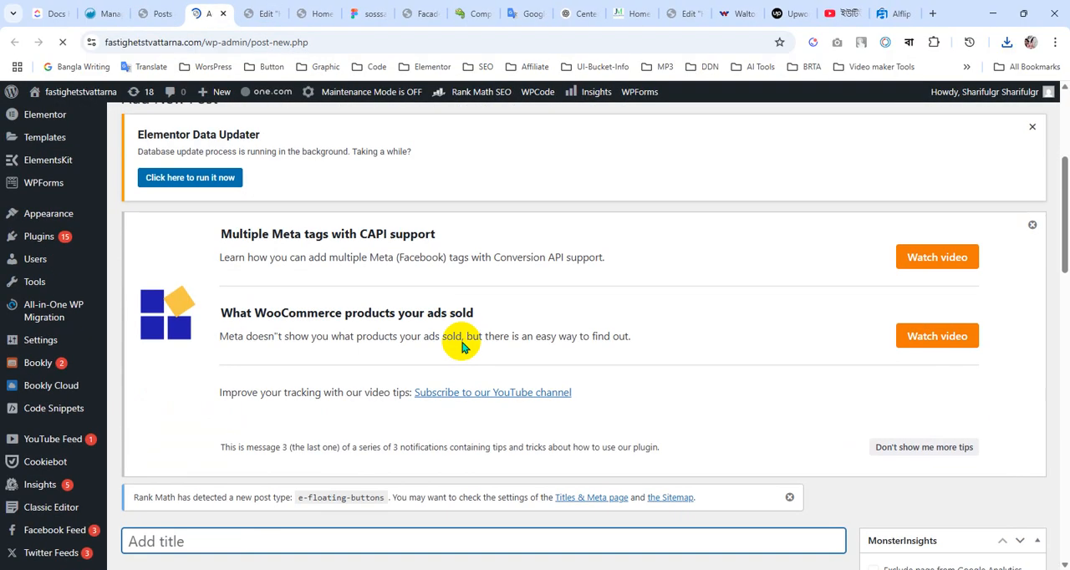
pyautogui.scroll(-6, 461, 346)
pyautogui.scroll(2, 461, 341)
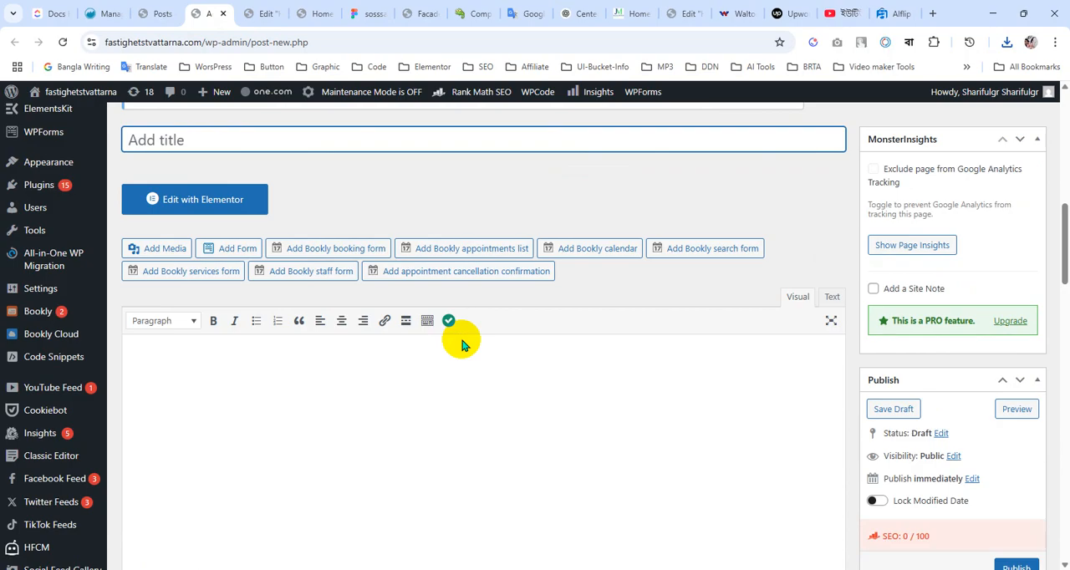
pyautogui.scroll(1, 461, 346)
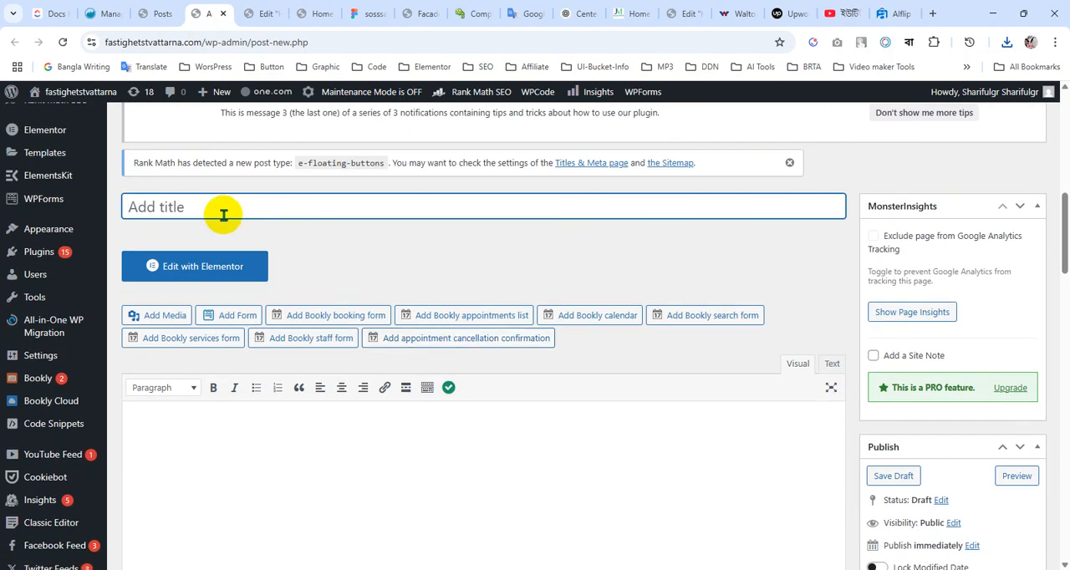
pyautogui.write('Roof & Facade Refresh')
pyautogui.scroll(-3, 370, 309)
# Switch to the Figma design and copy the description text of the "Roof & Facade Refresh" news card
pyautogui.click(285, 285)
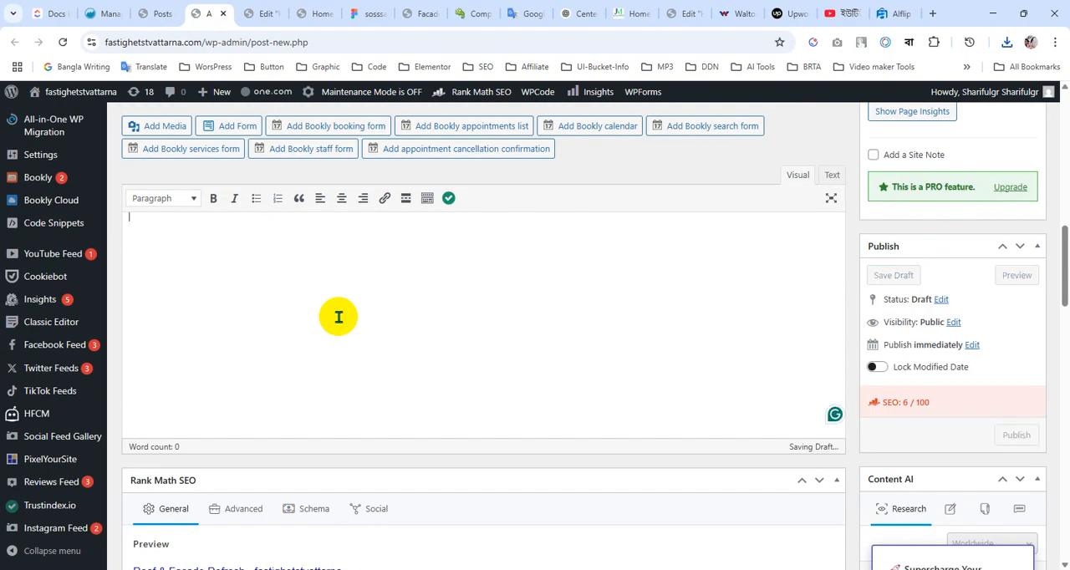
pyautogui.scroll(-6, 339, 317)
pyautogui.scroll(-5, 339, 319)
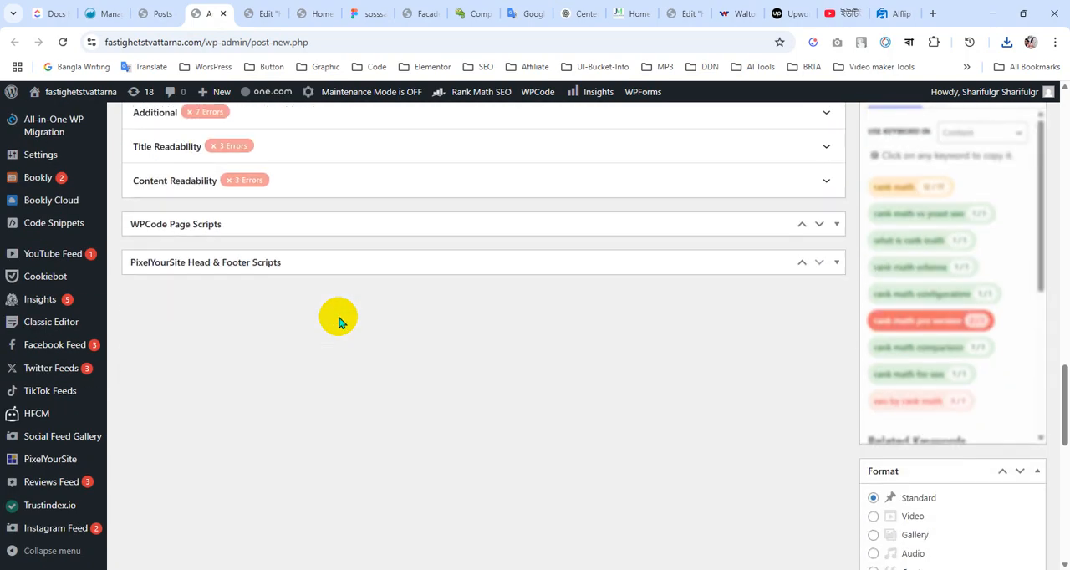
pyautogui.scroll(-2, 338, 322)
pyautogui.scroll(12, 339, 322)
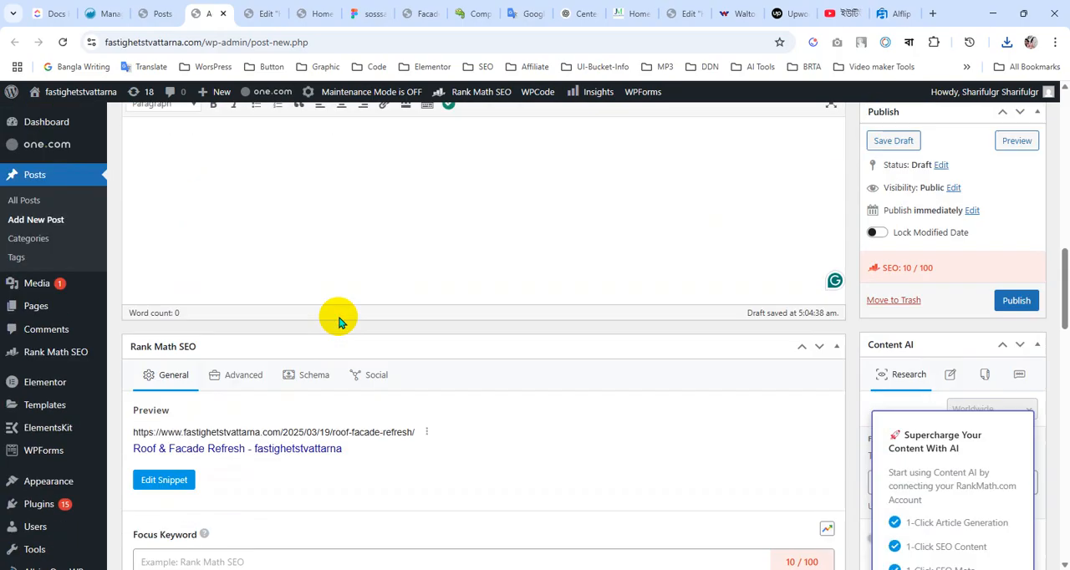
pyautogui.scroll(3, 339, 322)
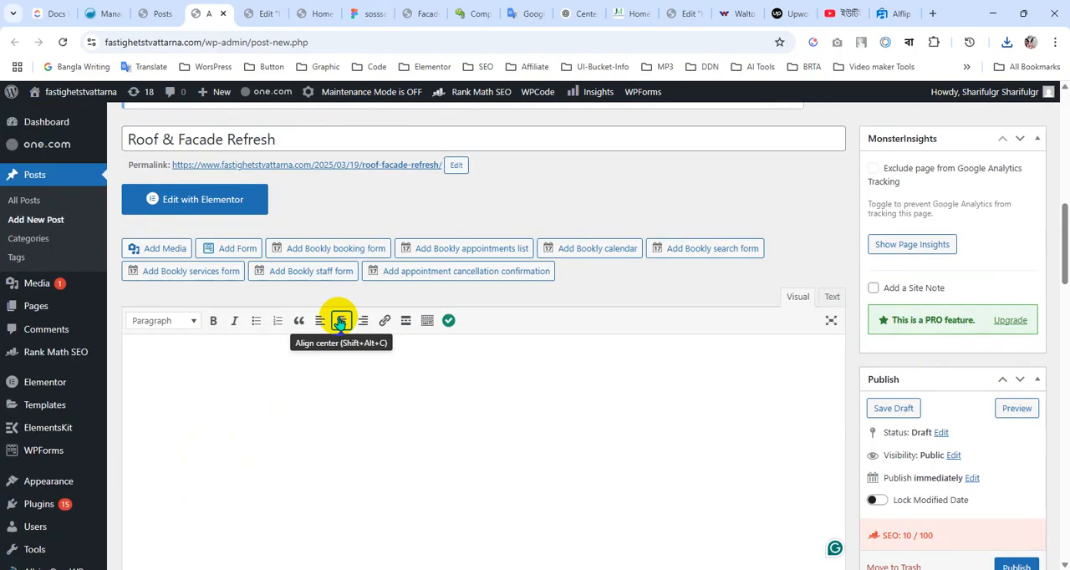
pyautogui.click(368, 14)
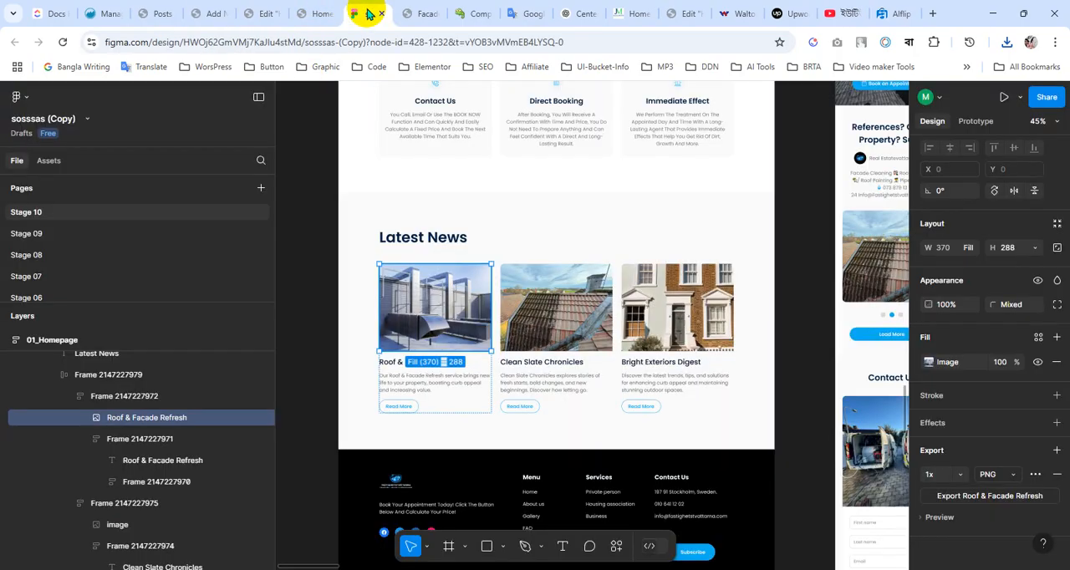
pyautogui.doubleClick(401, 390)
pyautogui.doubleClick(400, 388)
pyautogui.doubleClick(400, 387)
pyautogui.hotkey('ctrl', 'c')
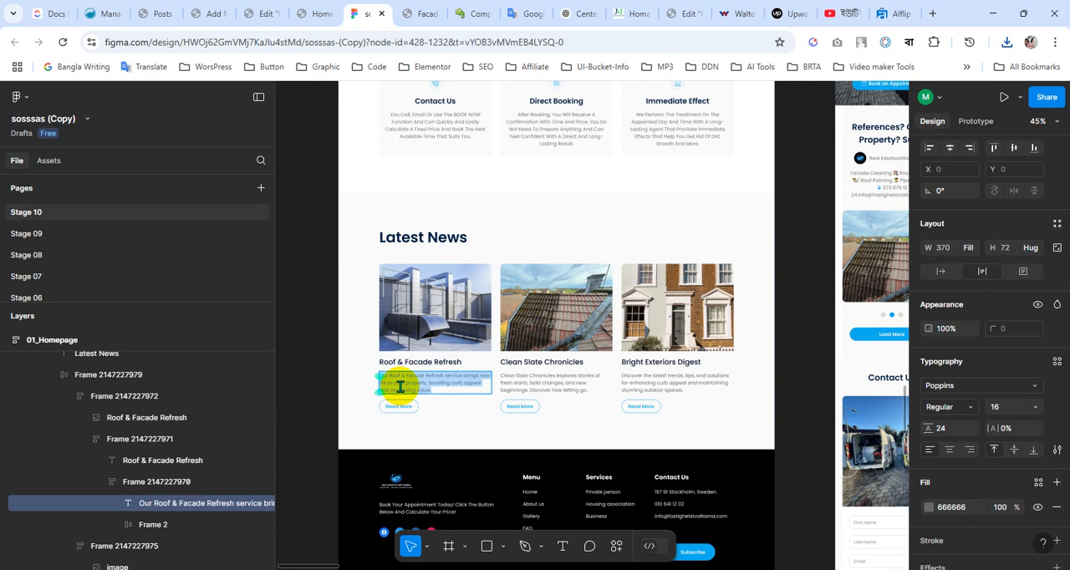
# Return to the WordPress post editor and paste the copied card description into the post body
pyautogui.click(209, 14)
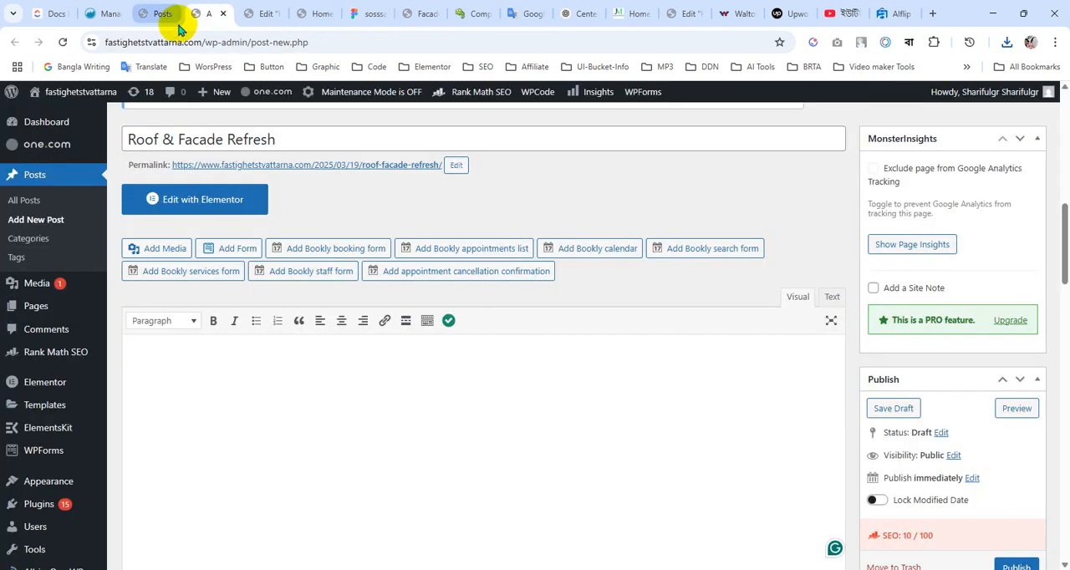
pyautogui.click(291, 413)
pyautogui.hotkey('ctrl', 'v')
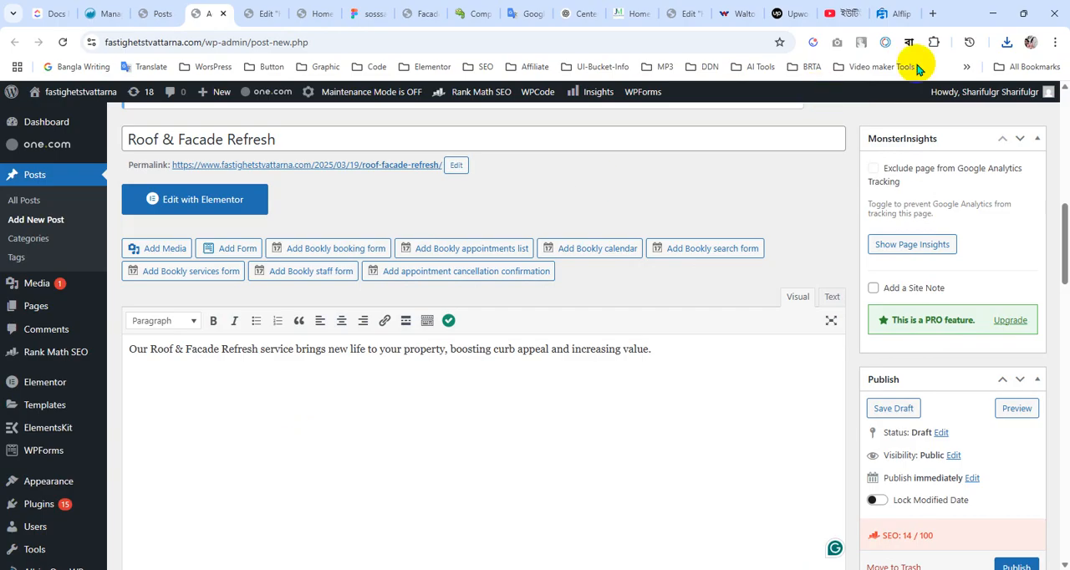
# Open a new browser tab for finding placeholder text
pyautogui.click(934, 14)
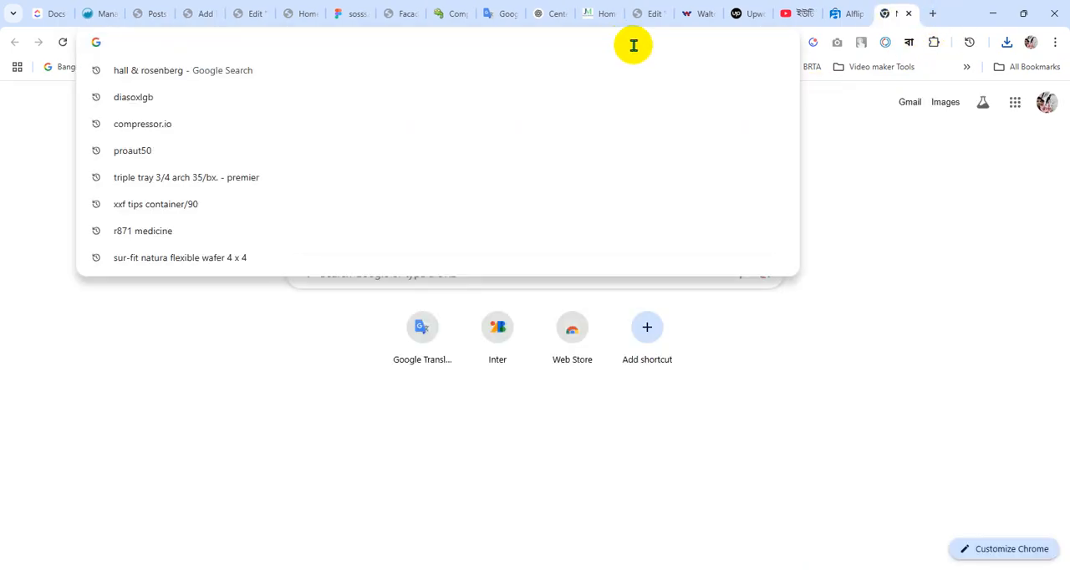
pyautogui.write('du')
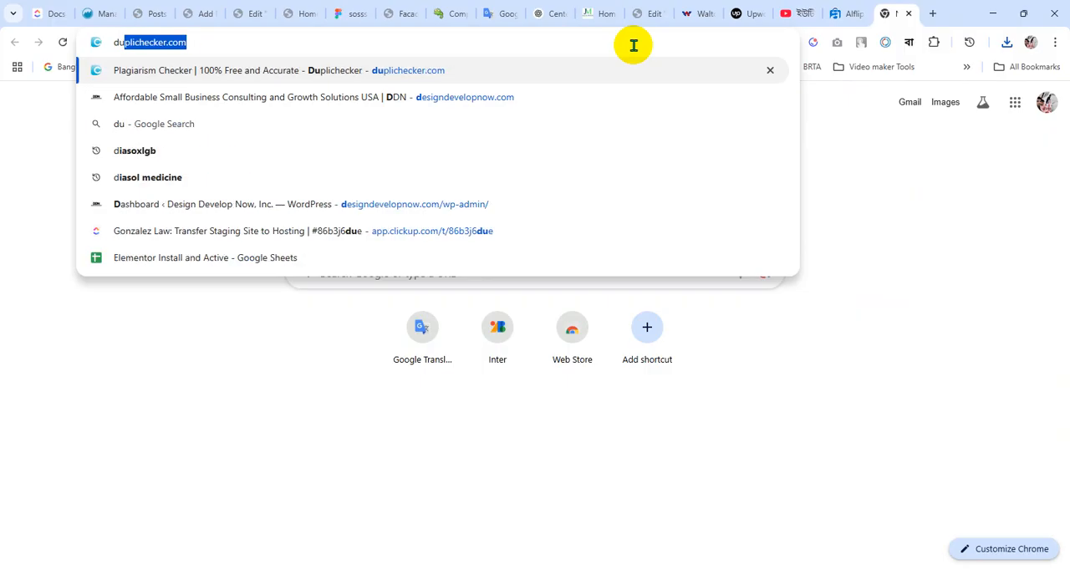
pyautogui.press('BackSpace')
pyautogui.press('BackSpace')
pyautogui.press('BackSpace')
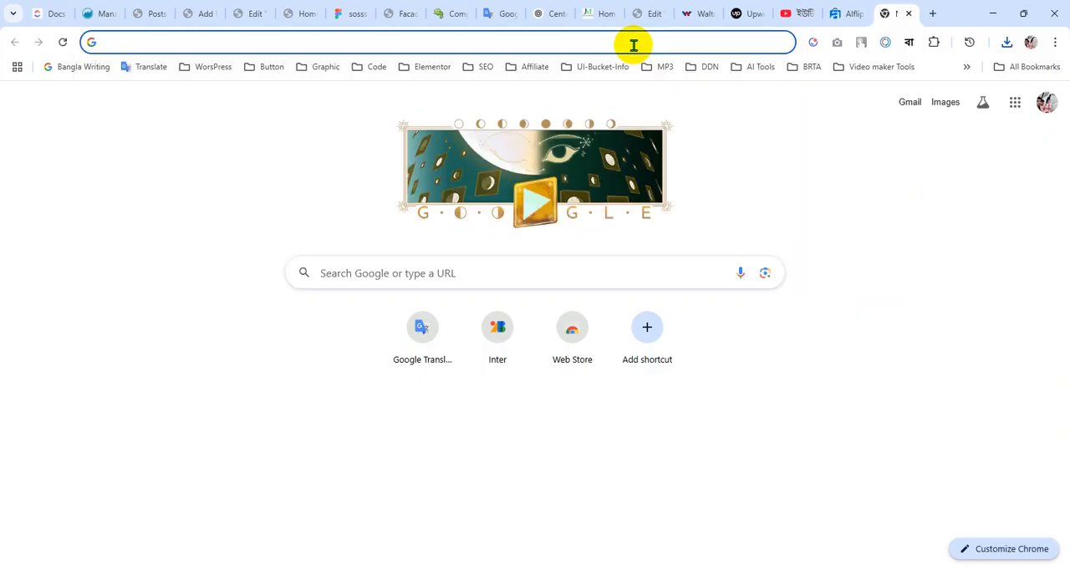
# Search Google for "lorem ipsum" and open the Lipsum generator website
pyautogui.write('lore')
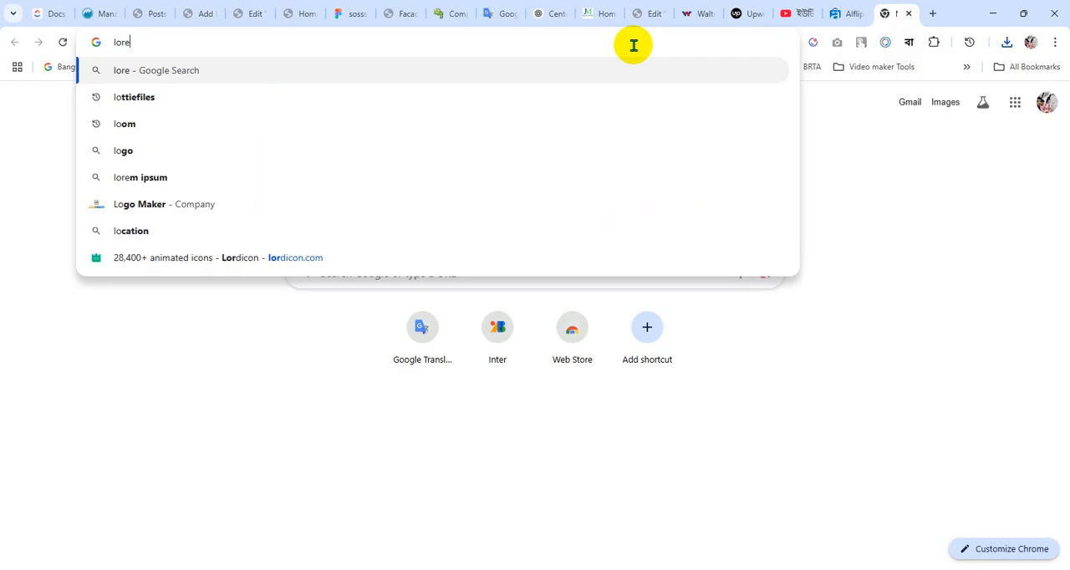
pyautogui.press('Down')
pyautogui.press('Return')
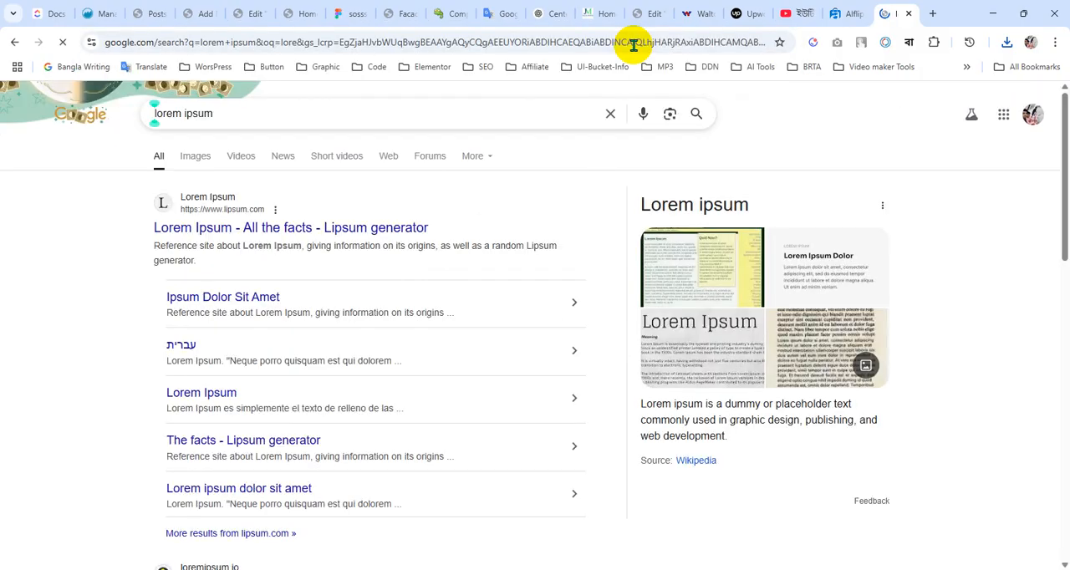
pyautogui.click(208, 238)
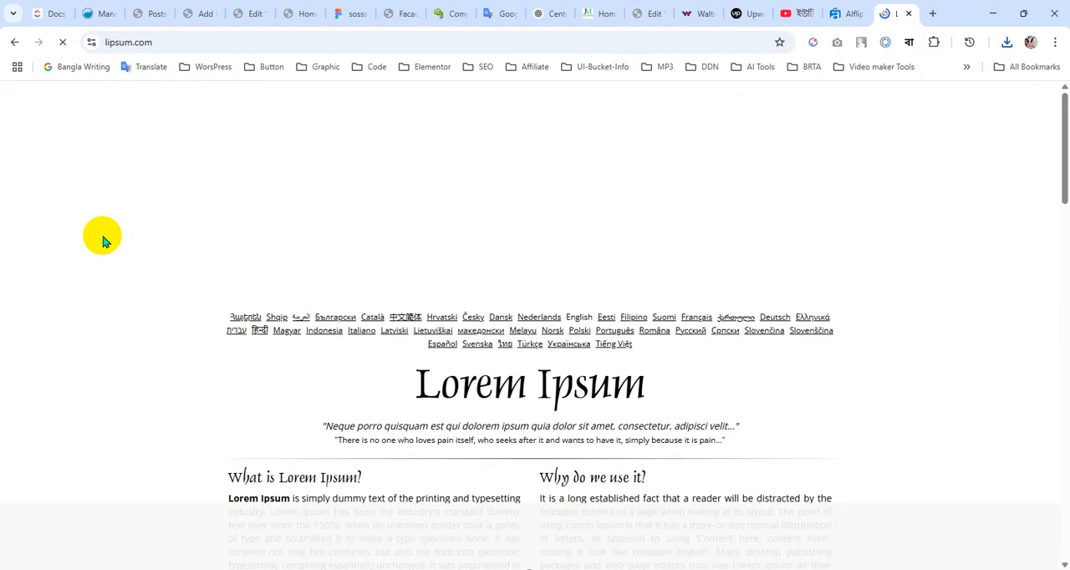
# Copy the "Why do we use it?" paragraph from lipsum.com and paste it below the description in the WordPress post
pyautogui.scroll(-3, 241, 355)
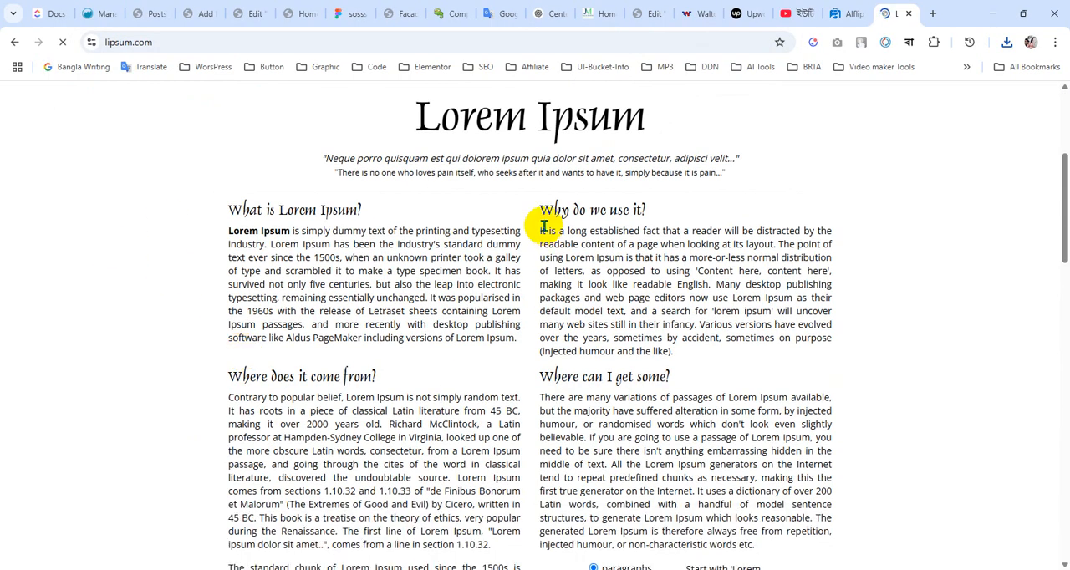
pyautogui.moveTo(540, 235); pyautogui.dragTo(694, 357)
pyautogui.hotkey('ctrl', 'c')
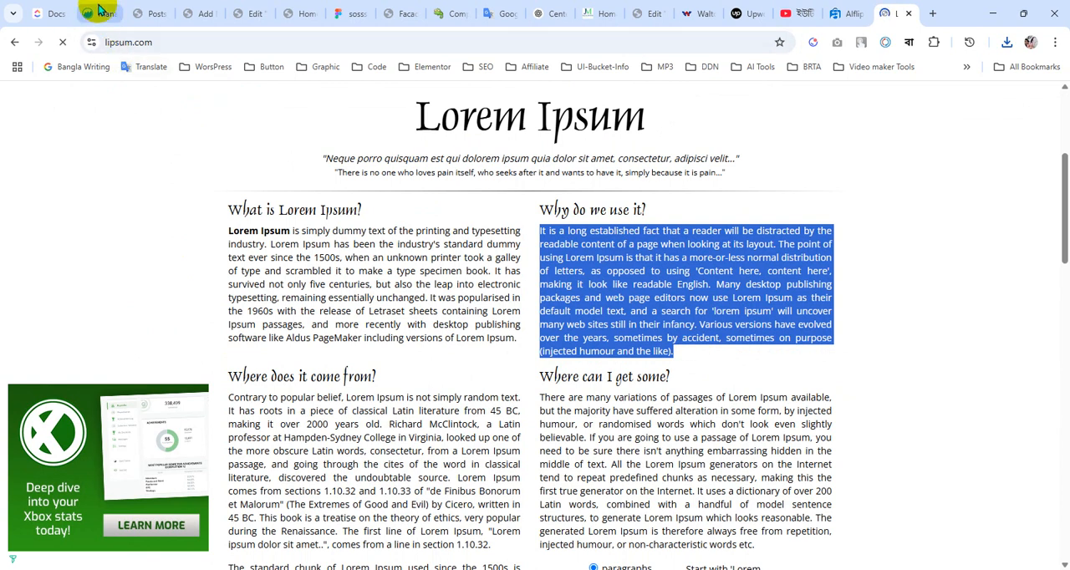
pyautogui.click(204, 13)
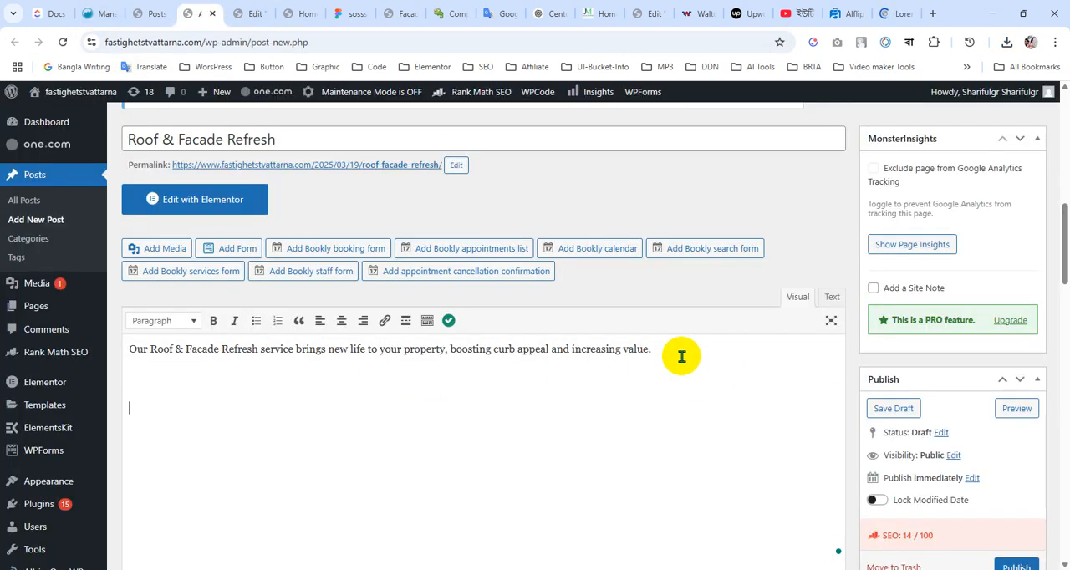
pyautogui.hotkey('ctrl', 'v')
# Move the Featured image box up so that it sits directly below the Publish box
pyautogui.scroll(3, 558, 412)
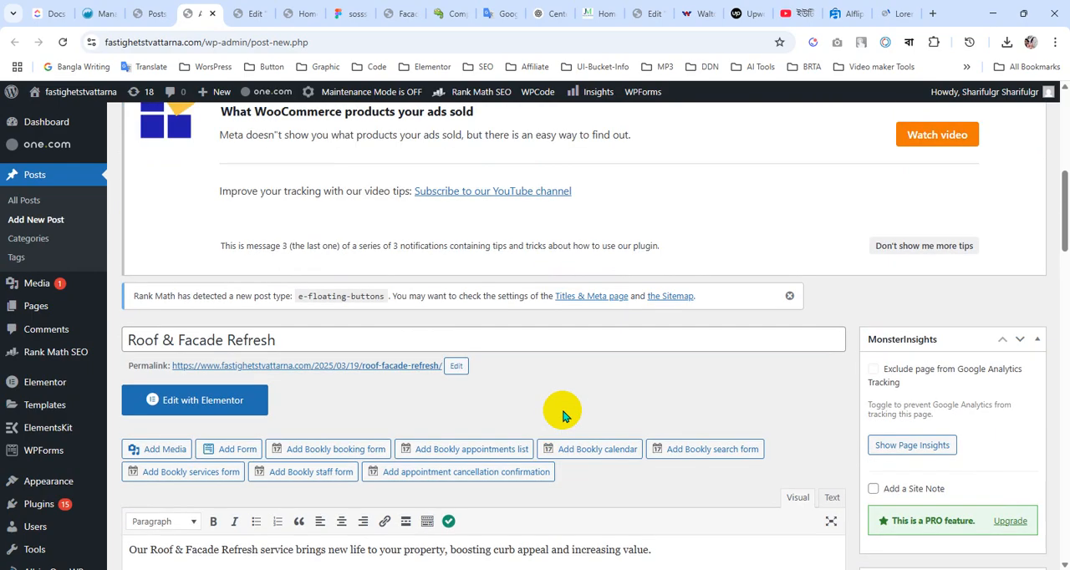
pyautogui.scroll(-3, 675, 395)
pyautogui.scroll(-3, 930, 411)
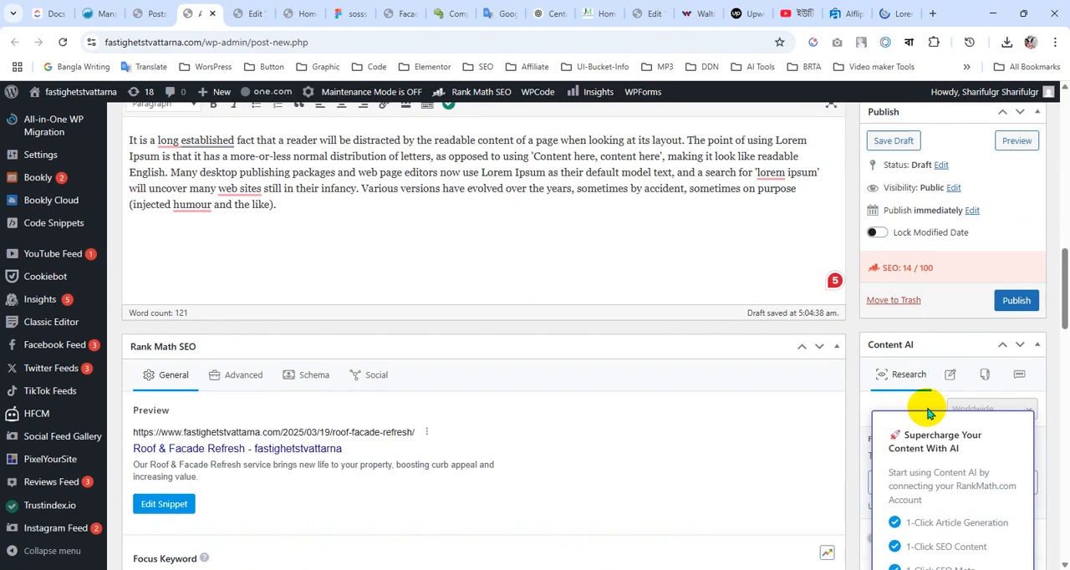
pyautogui.scroll(-15, 891, 410)
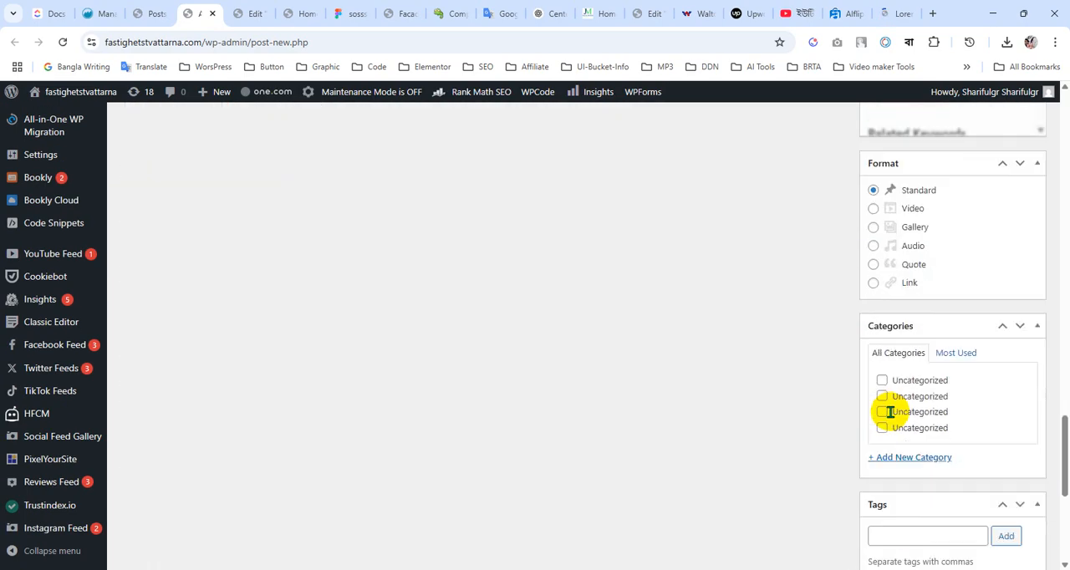
pyautogui.scroll(-5, 891, 412)
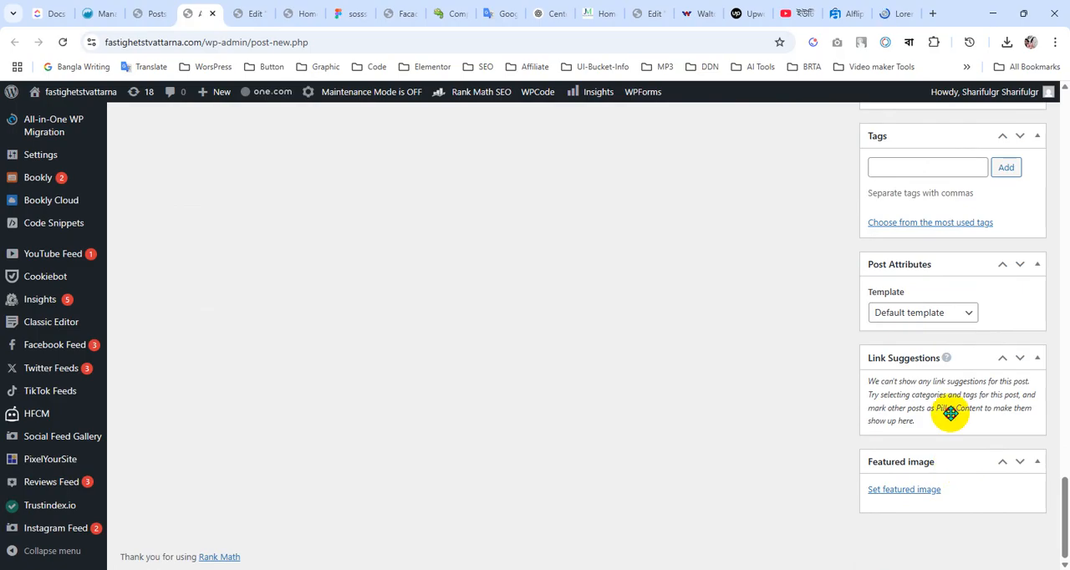
pyautogui.moveTo(950, 413); pyautogui.dragTo(959, 220)
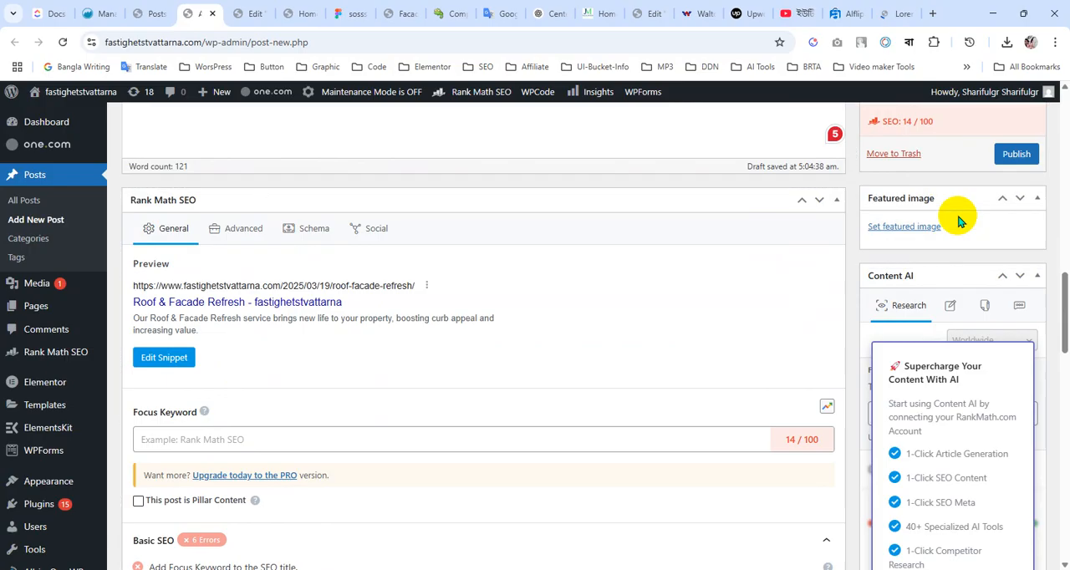
# Upload the downloaded "Roof & Facade Refresh.png" to the media library and set it as the post's featured image
pyautogui.click(923, 227)
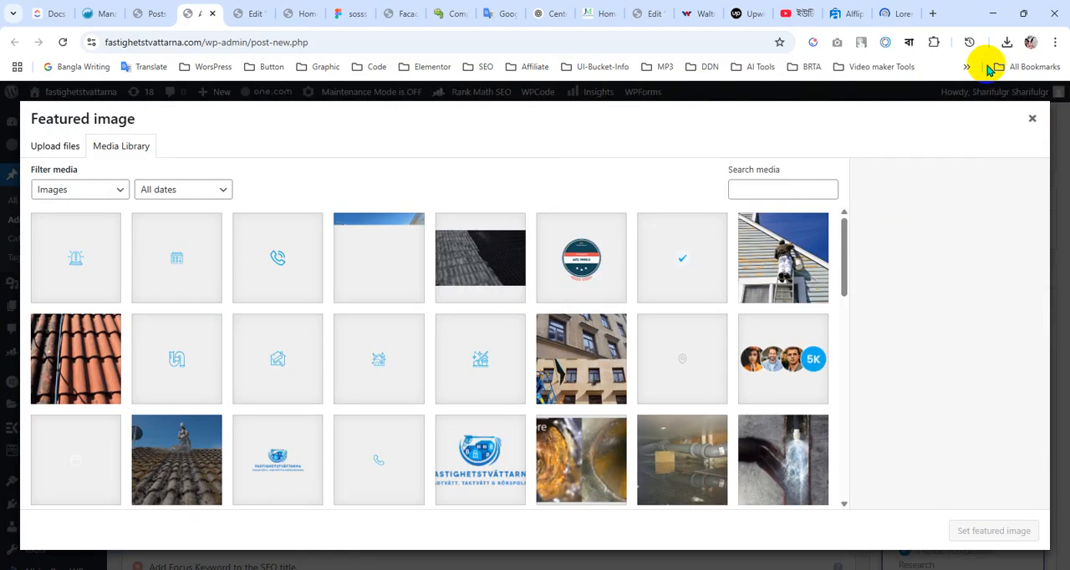
pyautogui.click(1007, 42)
pyautogui.moveTo(920, 99); pyautogui.dragTo(342, 261)
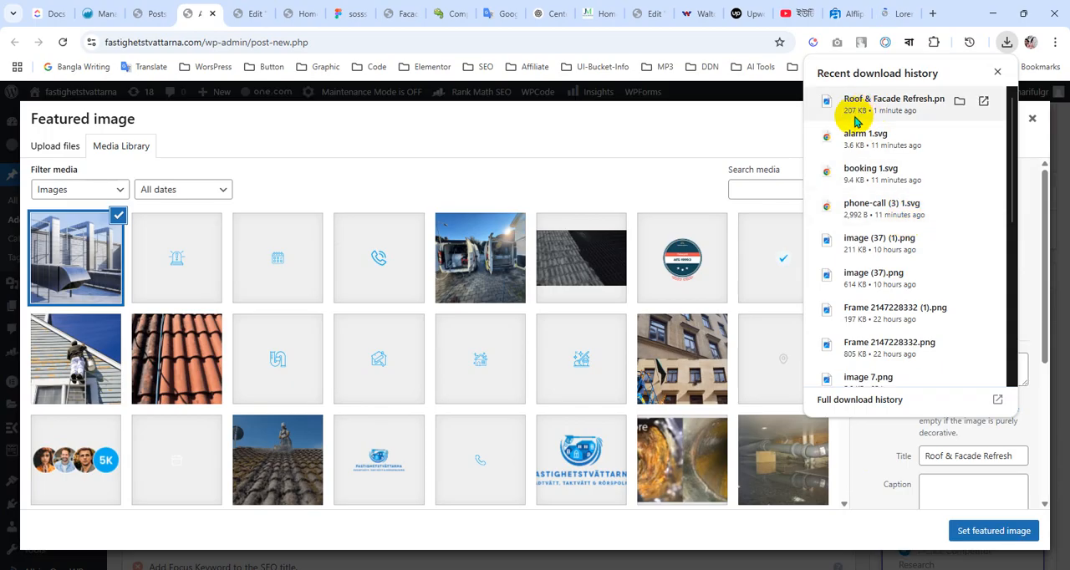
pyautogui.click(991, 528)
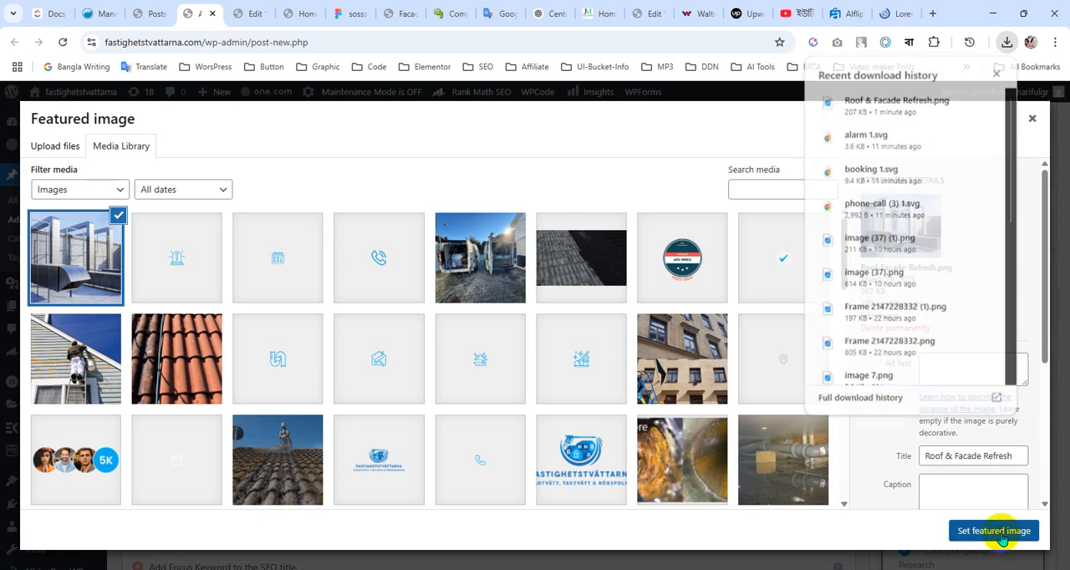
# Check the Figma news card and live homepage, then create the category "Roof Service" for the post
pyautogui.scroll(-8, 580, 387)
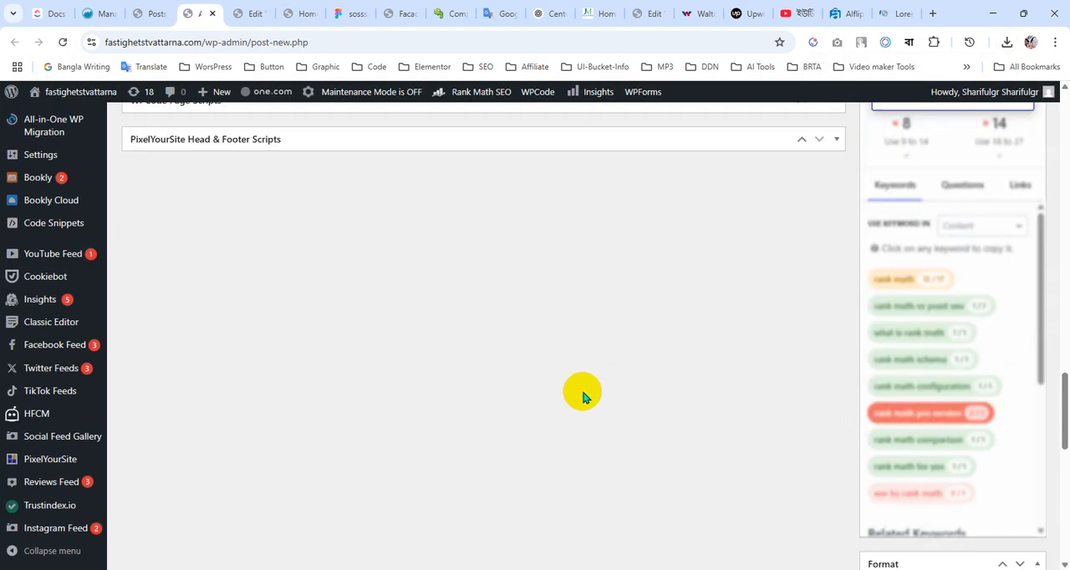
pyautogui.scroll(4, 586, 410)
pyautogui.scroll(10, 589, 432)
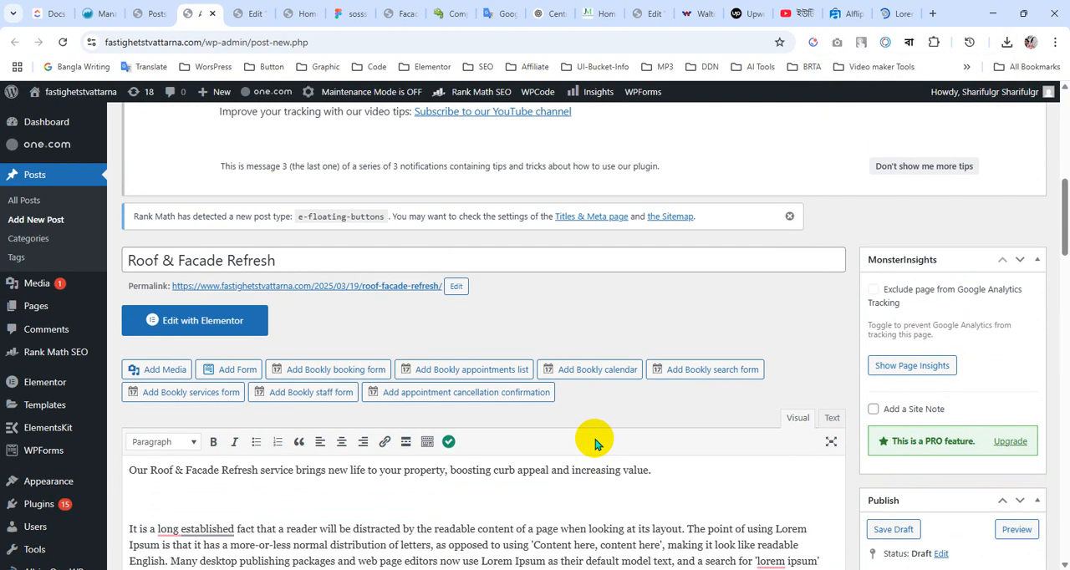
pyautogui.scroll(-6, 595, 442)
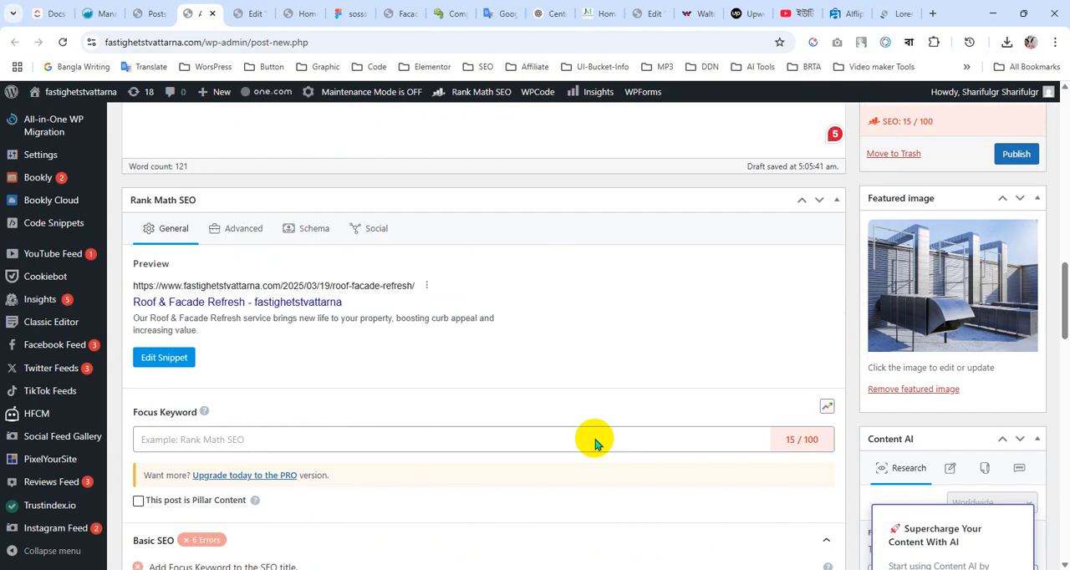
pyautogui.scroll(-15, 594, 443)
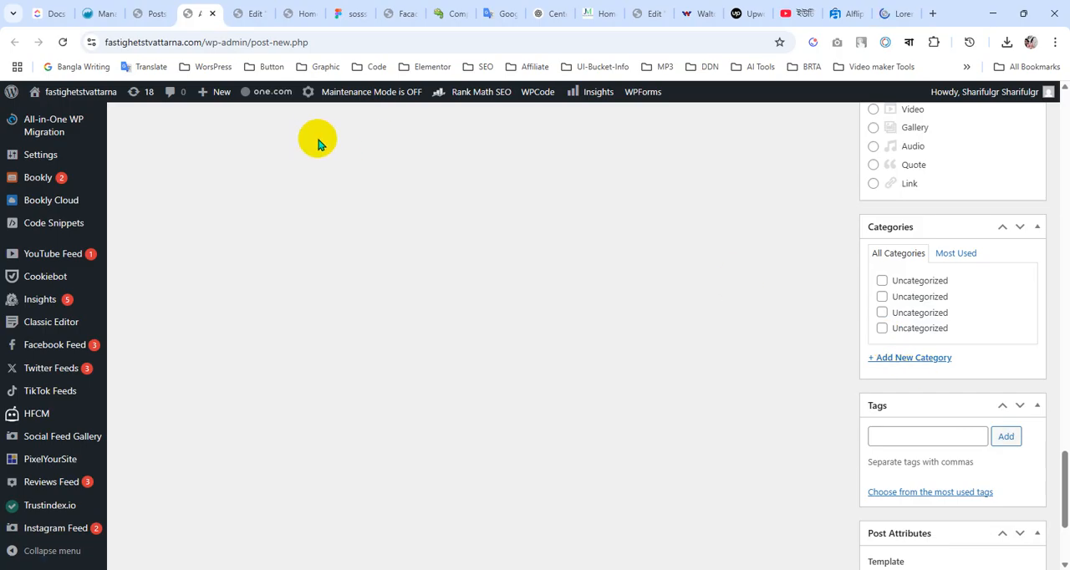
pyautogui.click(352, 13)
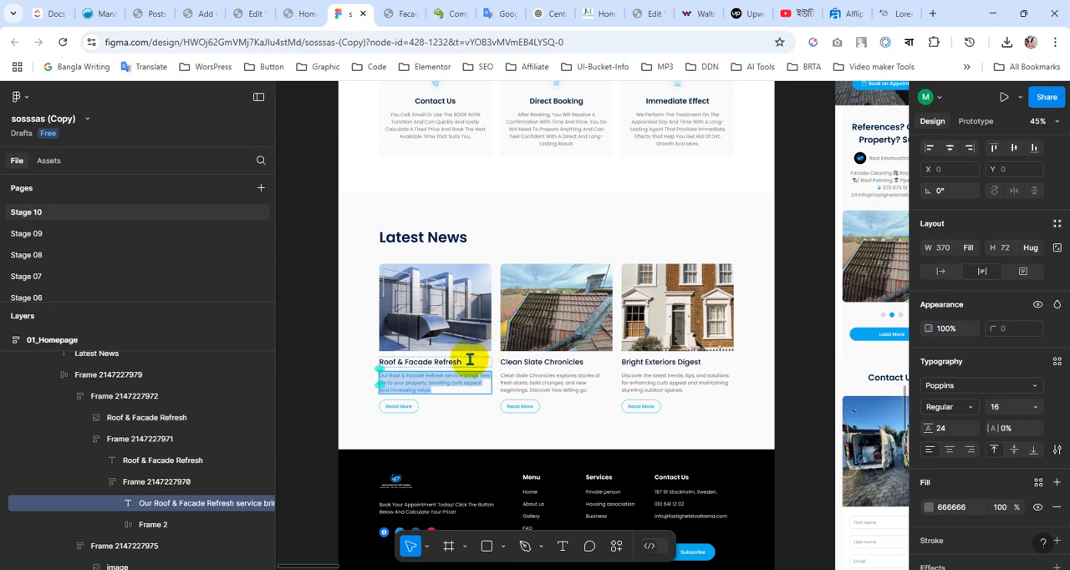
pyautogui.click(292, 13)
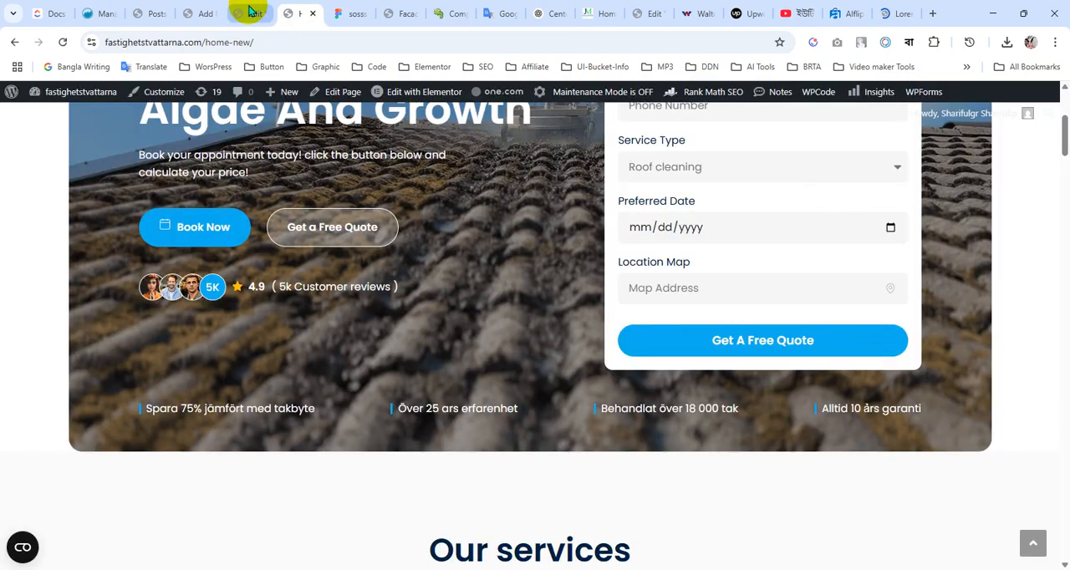
pyautogui.click(200, 13)
pyautogui.click(922, 351)
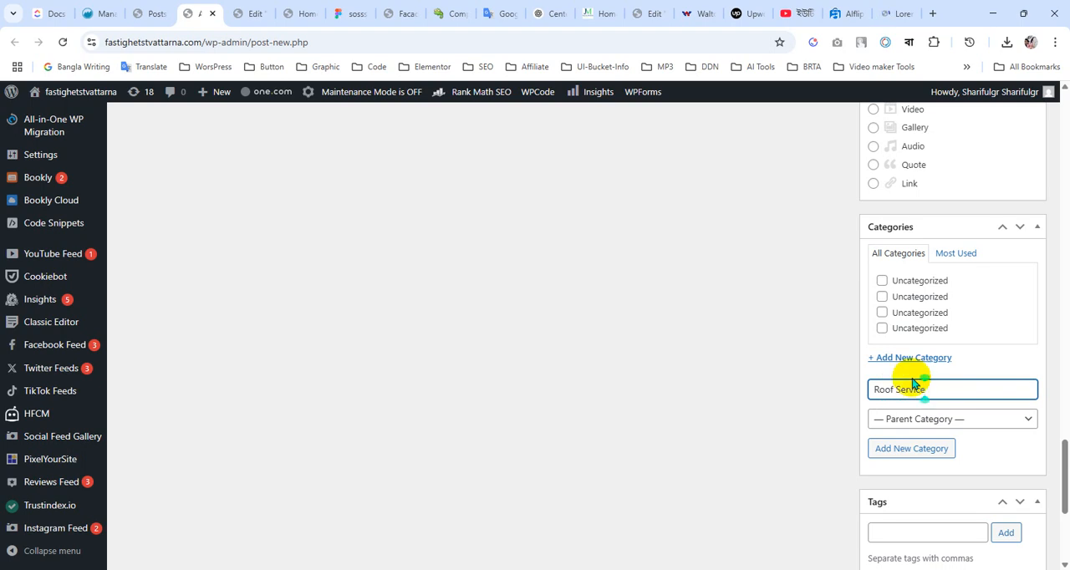
pyautogui.press('Return')
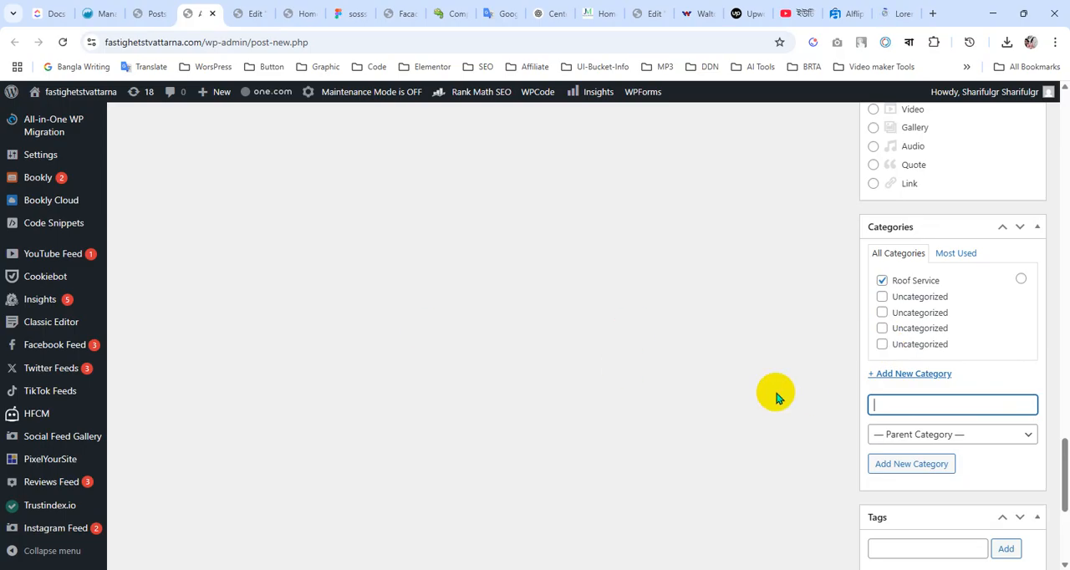
# Publish the "Roof & Facade Refresh" post
pyautogui.scroll(8, 633, 418)
pyautogui.scroll(15, 643, 421)
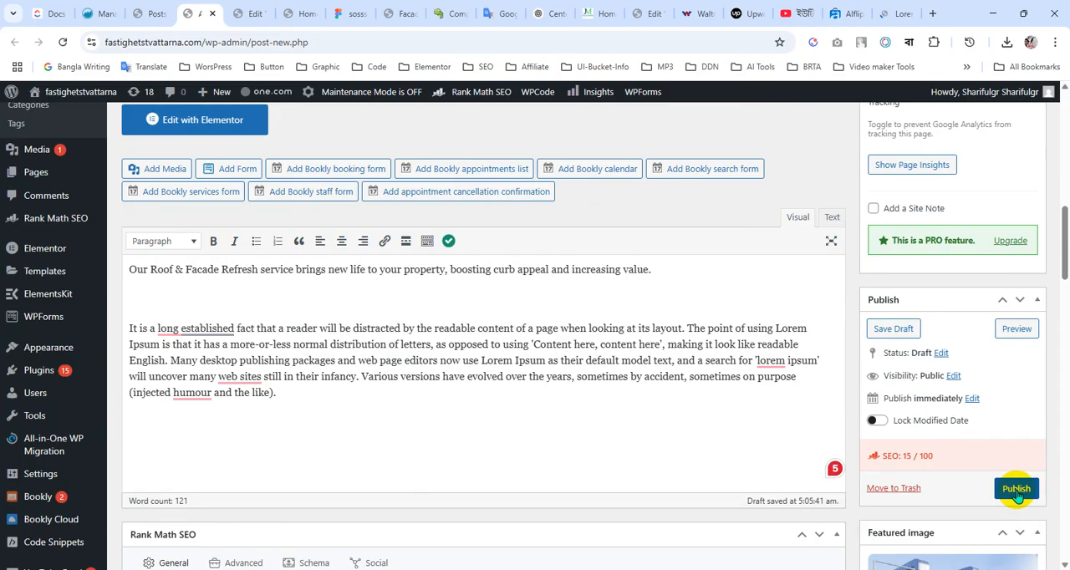
pyautogui.click(1017, 490)
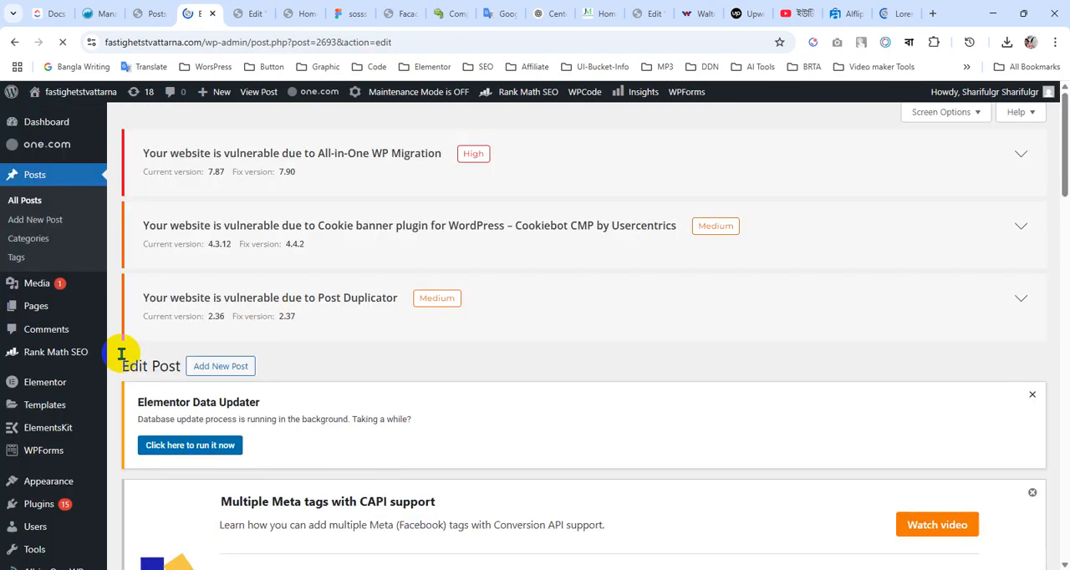
# Delete the three Uncategorized post categories with the slugs uncategorised, uncategorized-bn and uncategorized-en
pyautogui.click(25, 242)
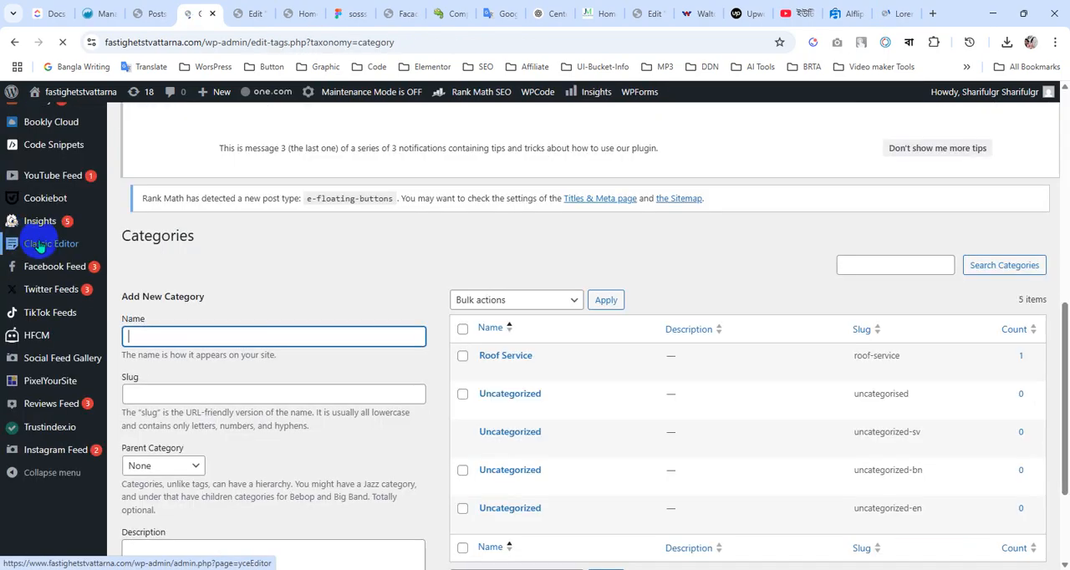
pyautogui.scroll(-2, 452, 380)
pyautogui.click(463, 386)
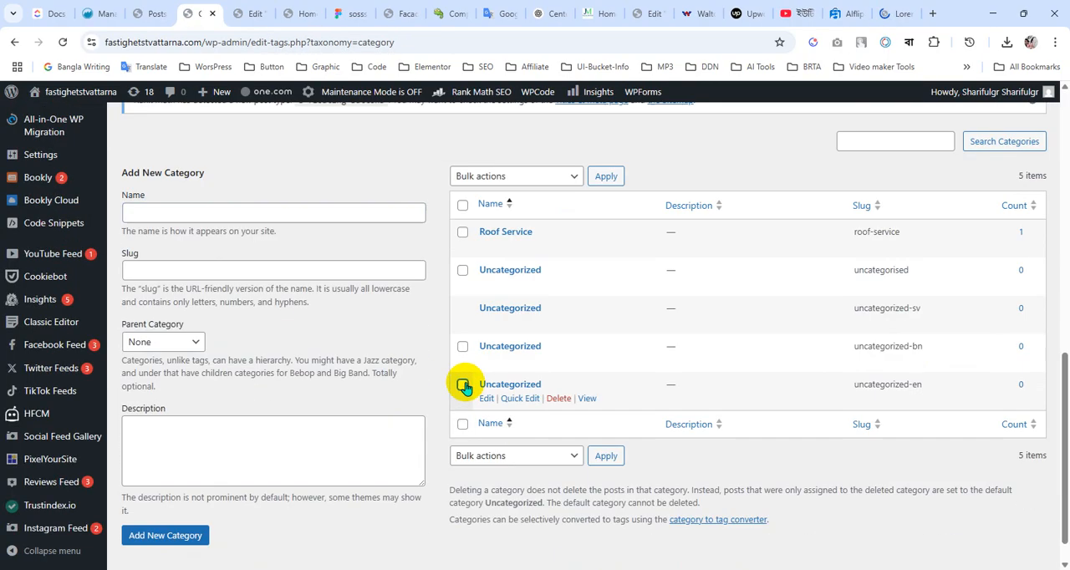
pyautogui.click(463, 270)
pyautogui.click(535, 454)
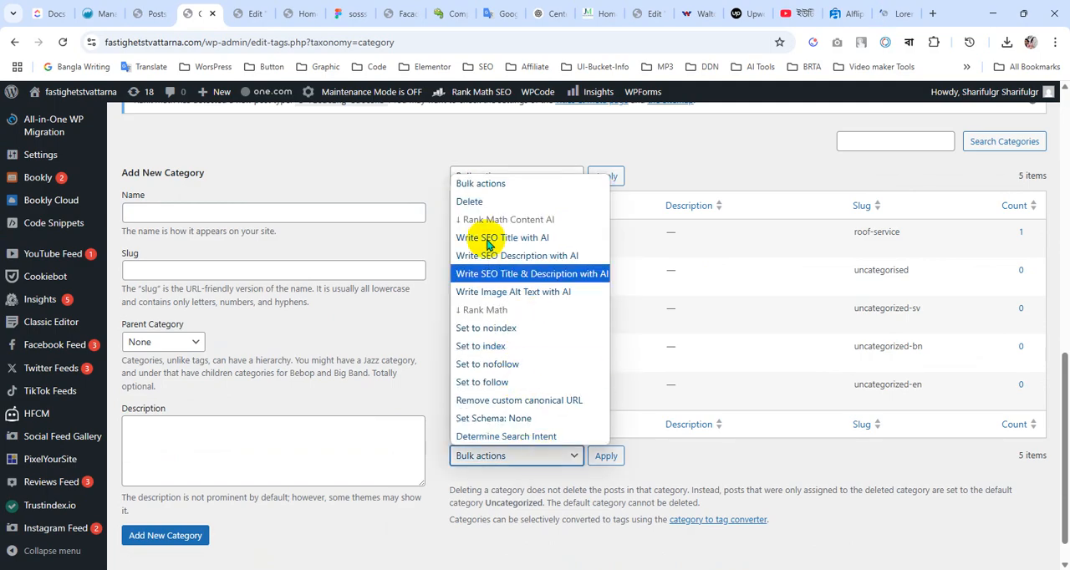
pyautogui.click(470, 201)
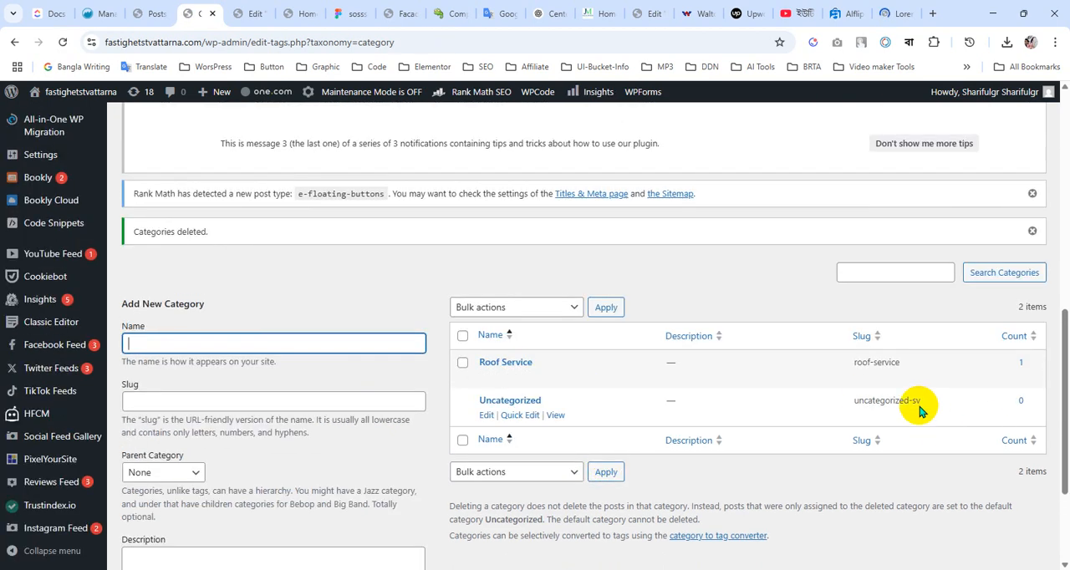
pyautogui.moveTo(525, 419)
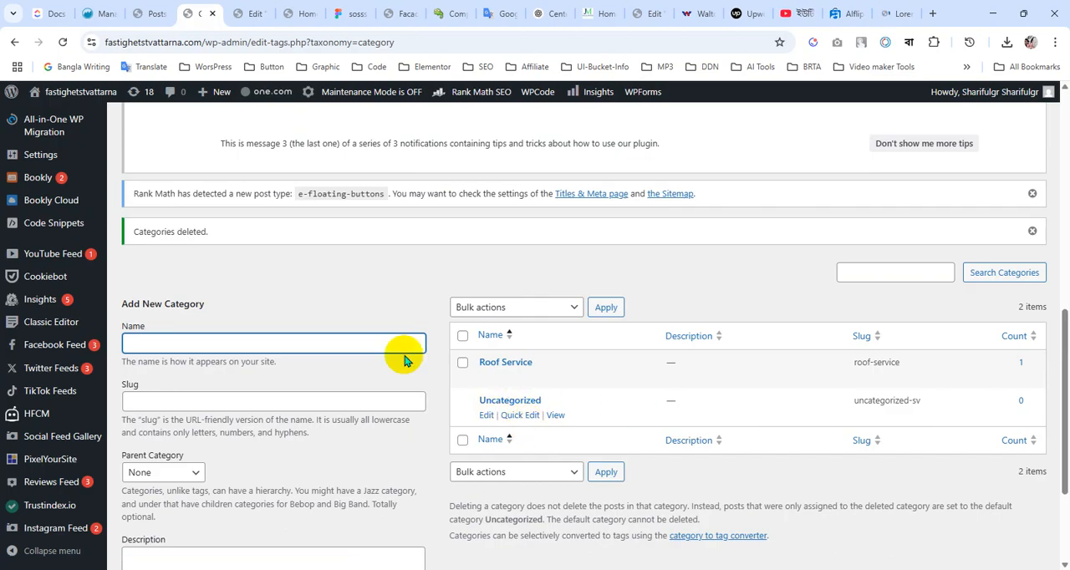
pyautogui.scroll(3, 405, 376)
pyautogui.scroll(4, 410, 391)
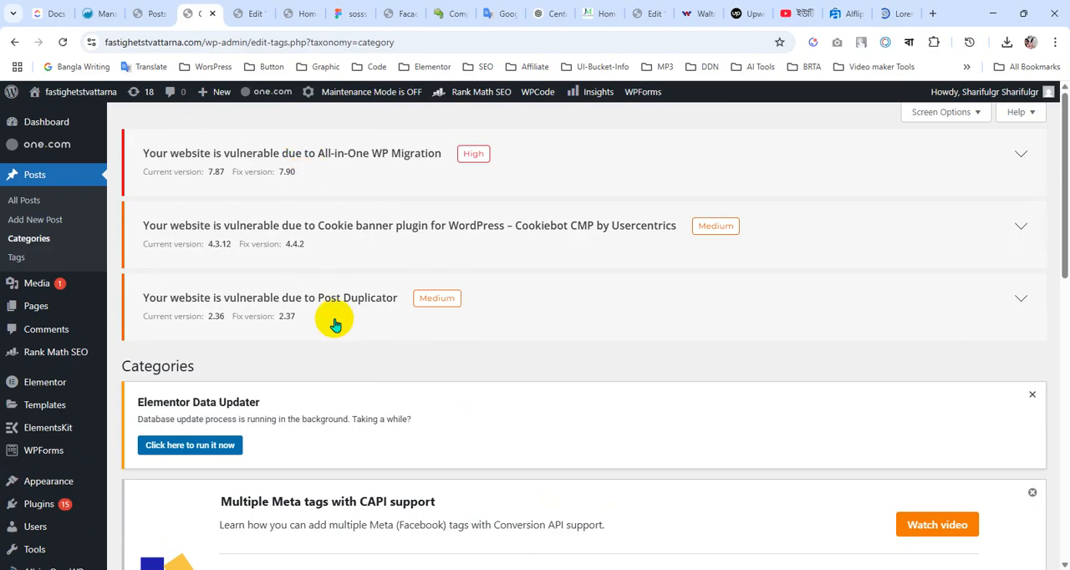
# Add a Posts widget below the "Latest News" heading on the Elementor homepage
pyautogui.click(354, 14)
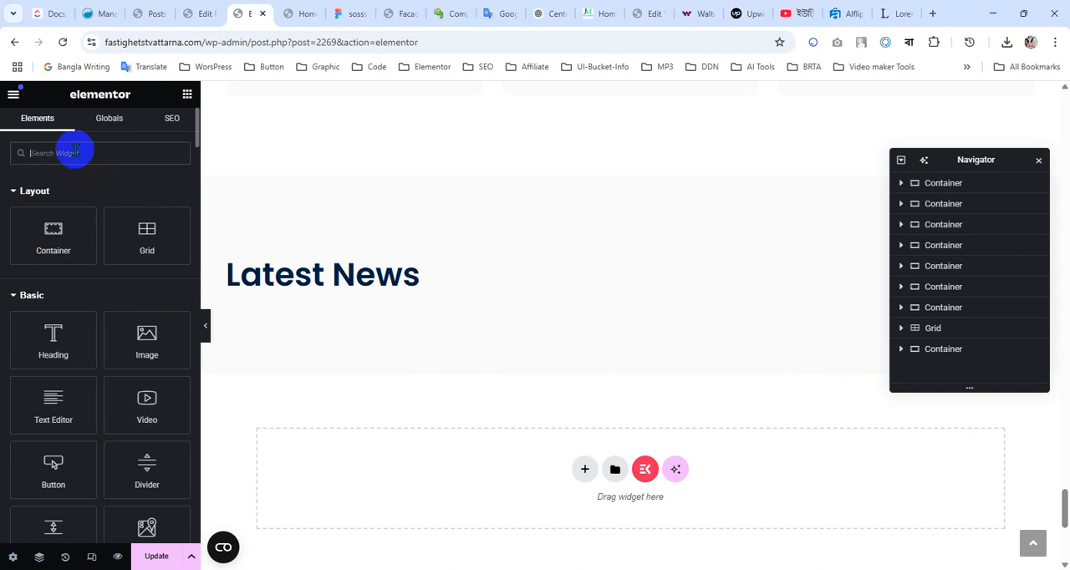
pyautogui.write('post')
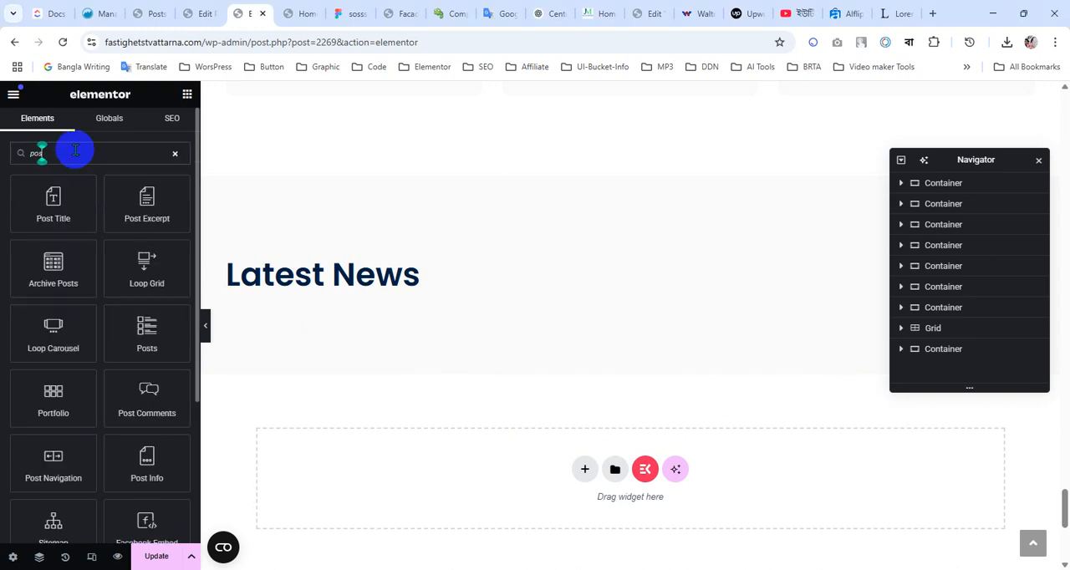
pyautogui.moveTo(165, 340); pyautogui.dragTo(343, 289)
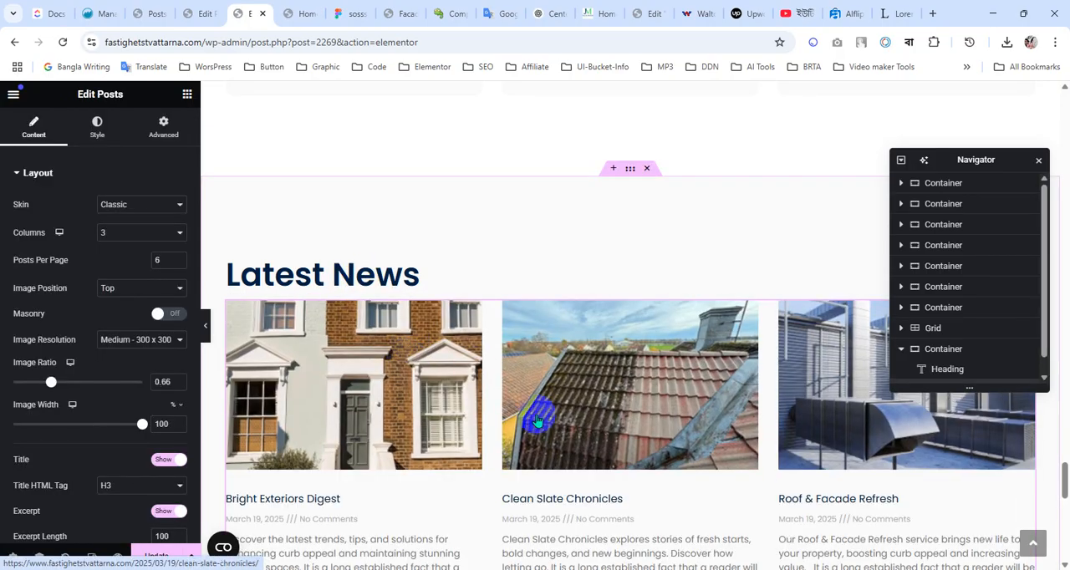
pyautogui.scroll(-4, 502, 406)
pyautogui.scroll(3, 504, 408)
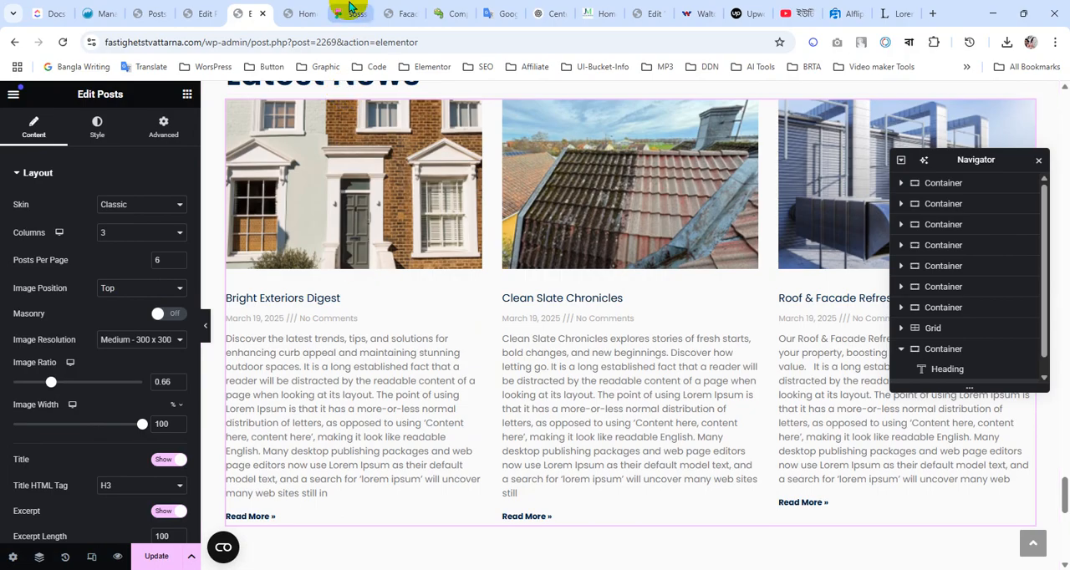
# Check the news card title's text style in Figma, then set the Posts widget's title HTML tag to H4
pyautogui.click(349, 14)
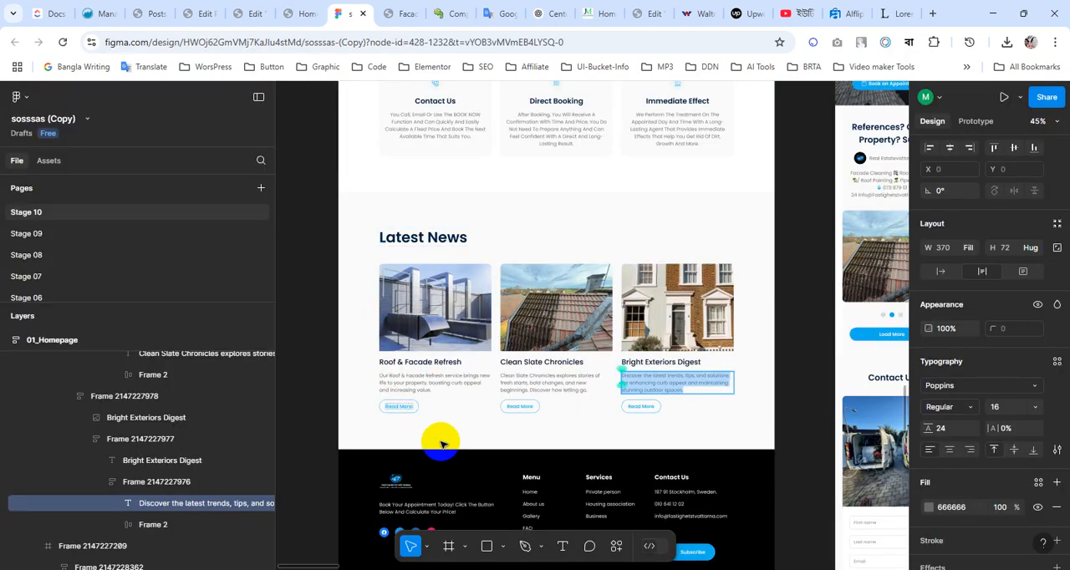
pyautogui.scroll(2, 487, 438)
pyautogui.scroll(1, 488, 438)
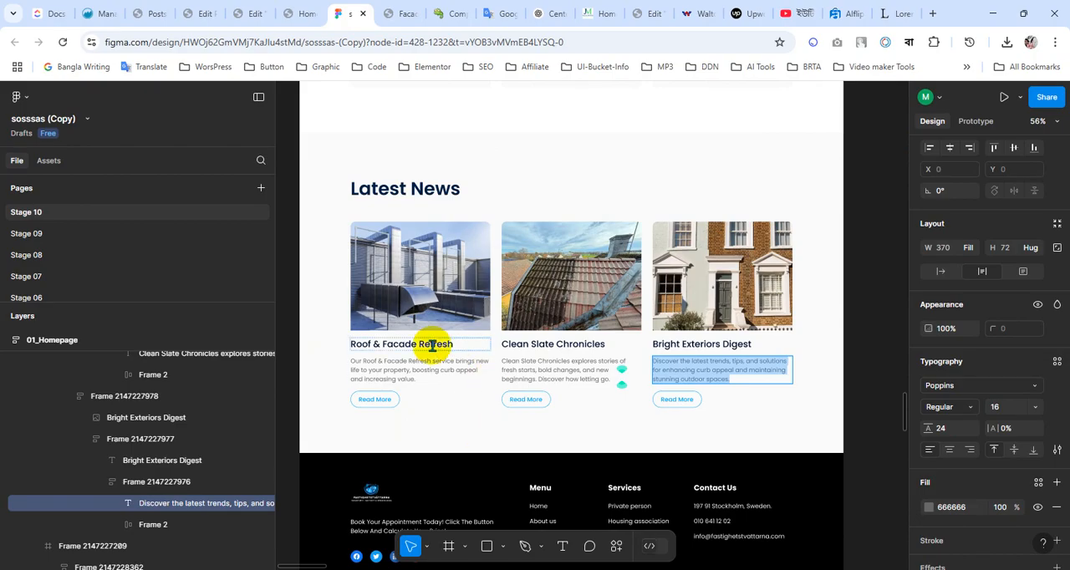
pyautogui.click(394, 343)
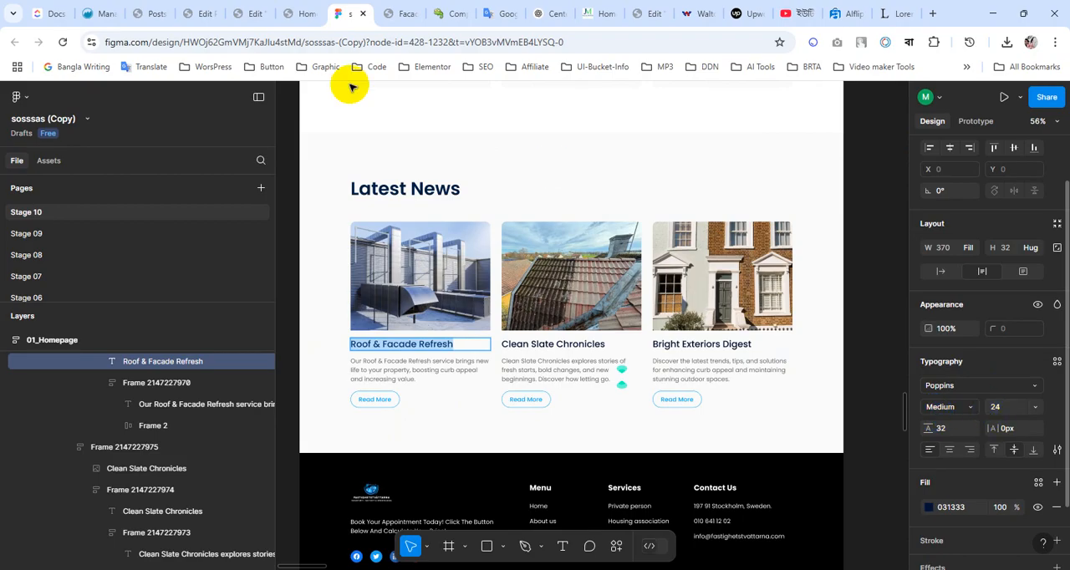
pyautogui.click(251, 12)
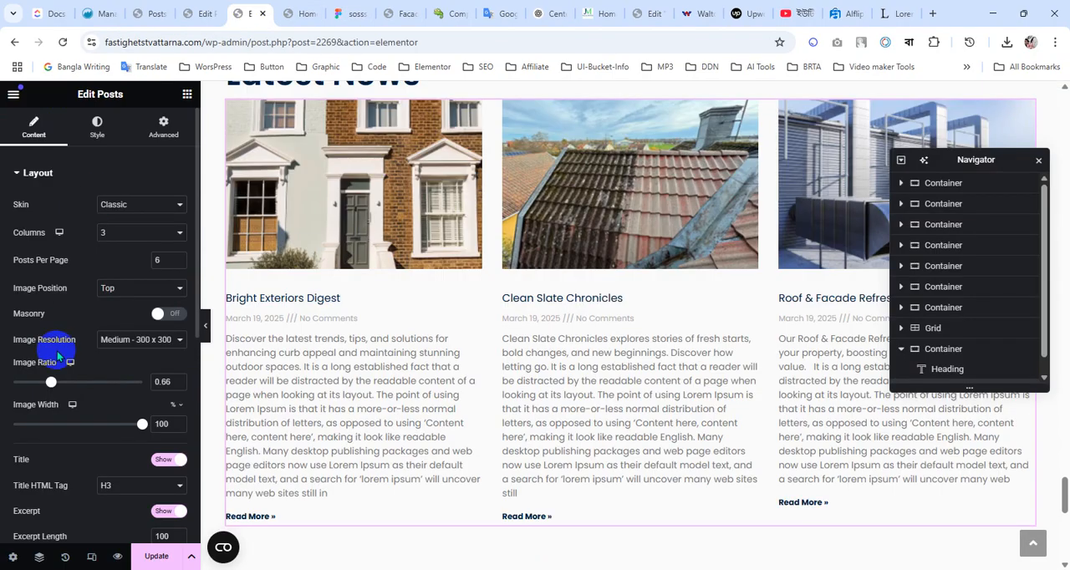
pyautogui.scroll(-3, 57, 433)
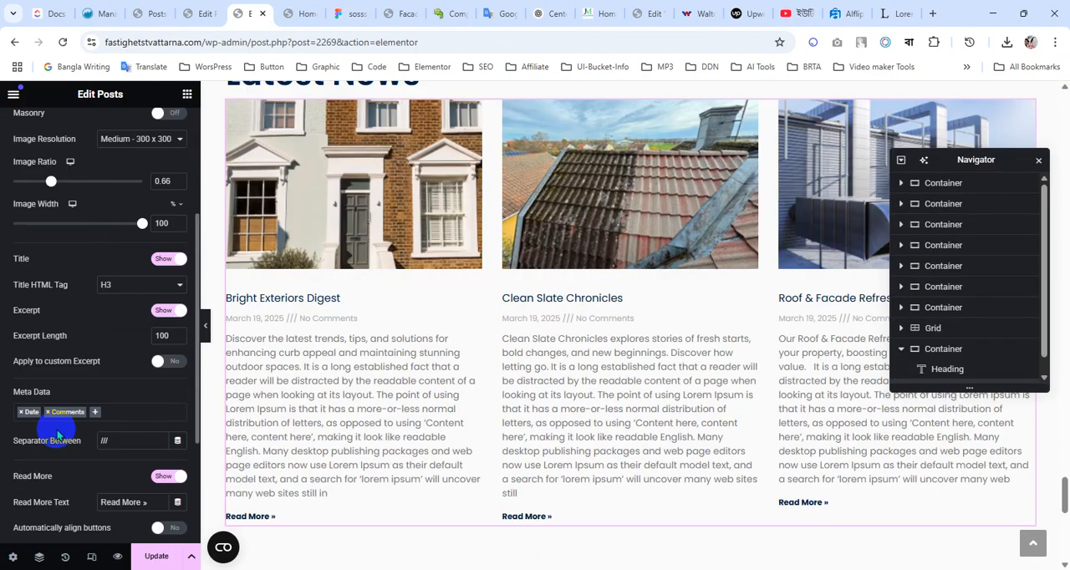
pyautogui.click(144, 290)
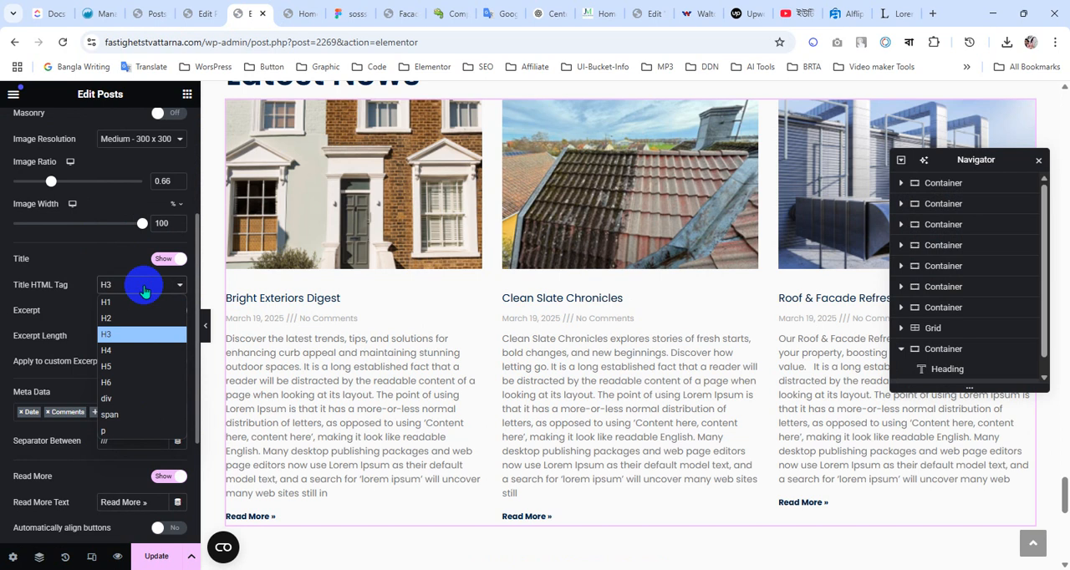
pyautogui.click(123, 355)
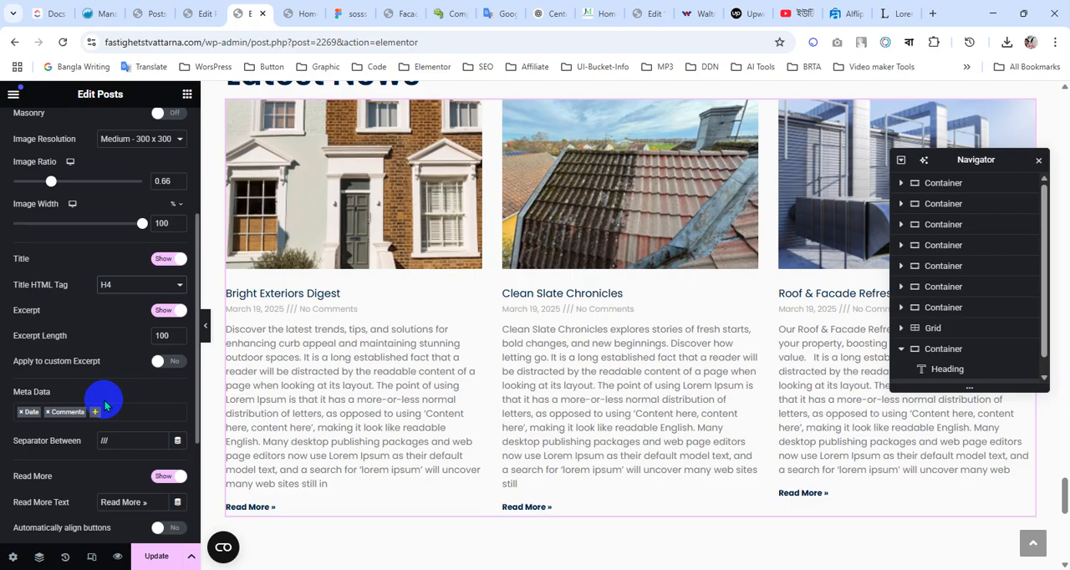
pyautogui.click(112, 285)
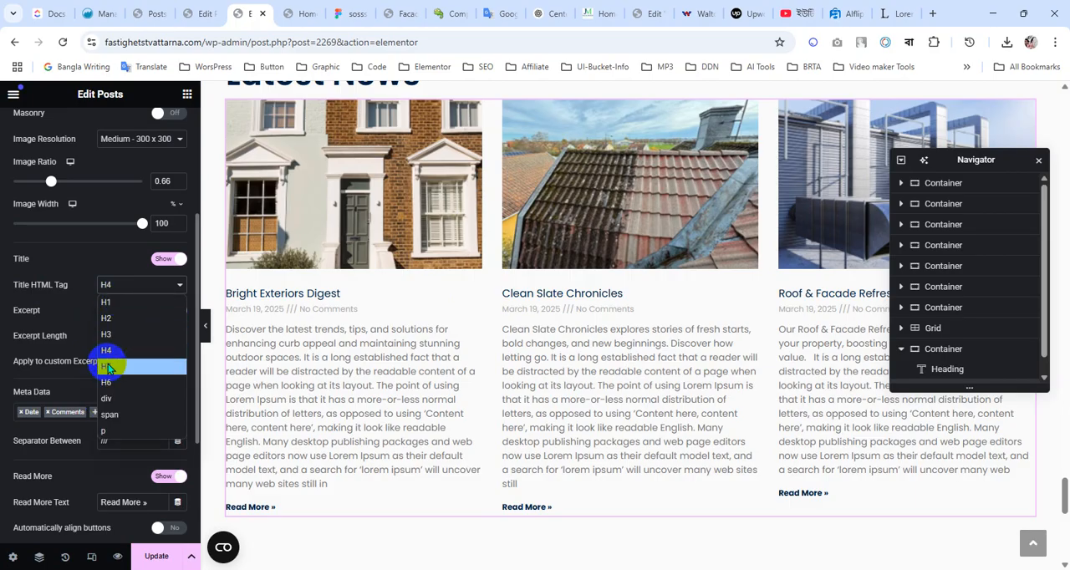
pyautogui.click(110, 357)
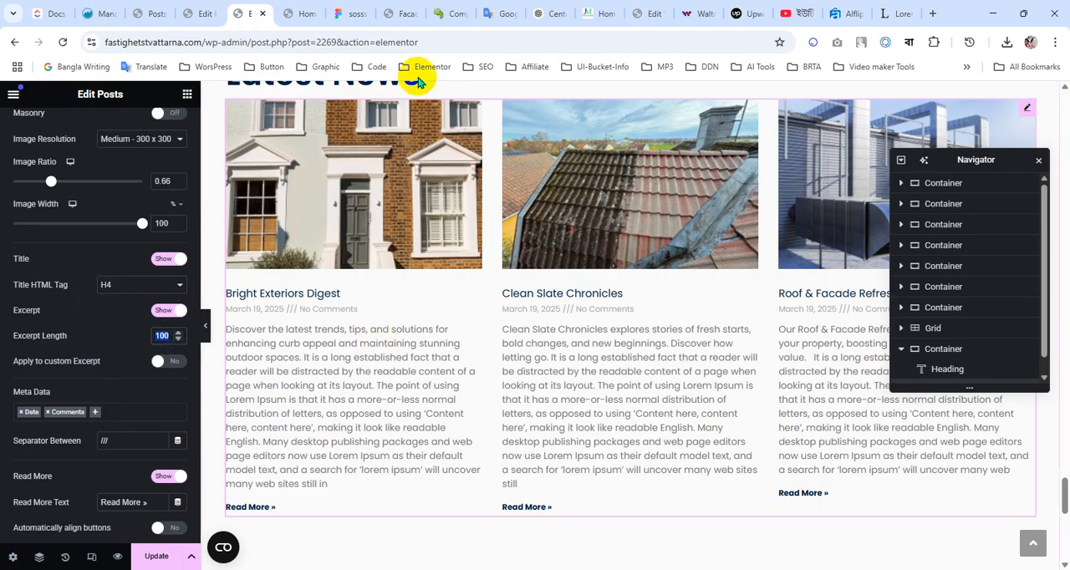
# Compare the card description in the Figma design and set the Posts widget's excerpt length to 20
pyautogui.click(355, 13)
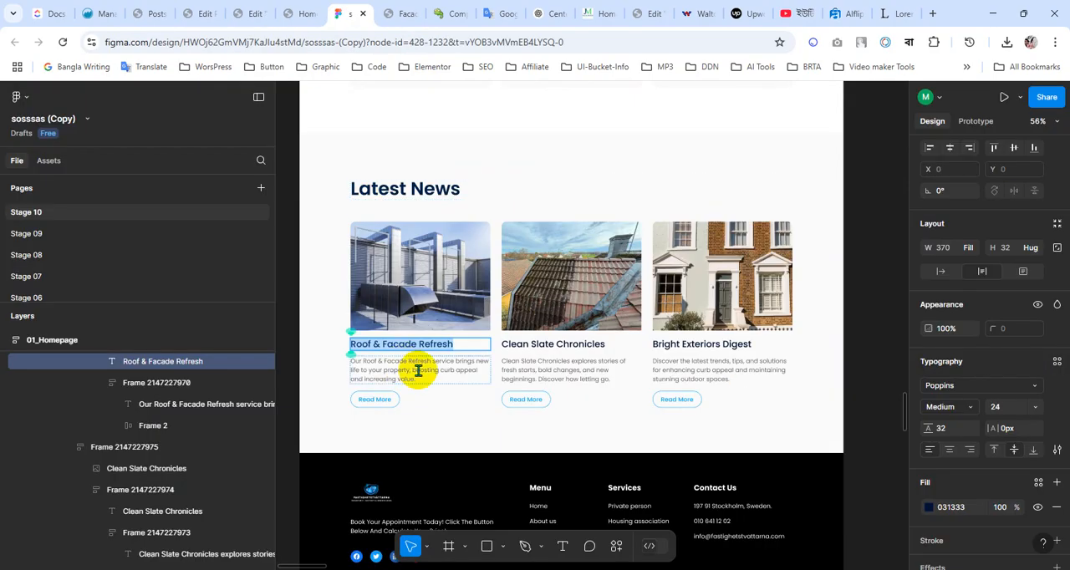
pyautogui.click(306, 13)
pyautogui.click(255, 11)
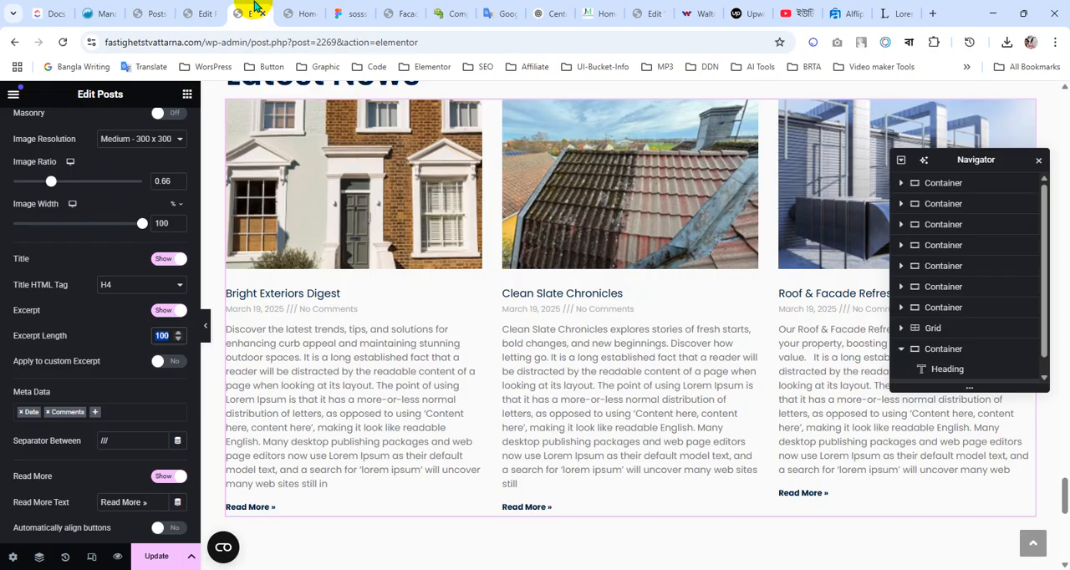
pyautogui.click(126, 338)
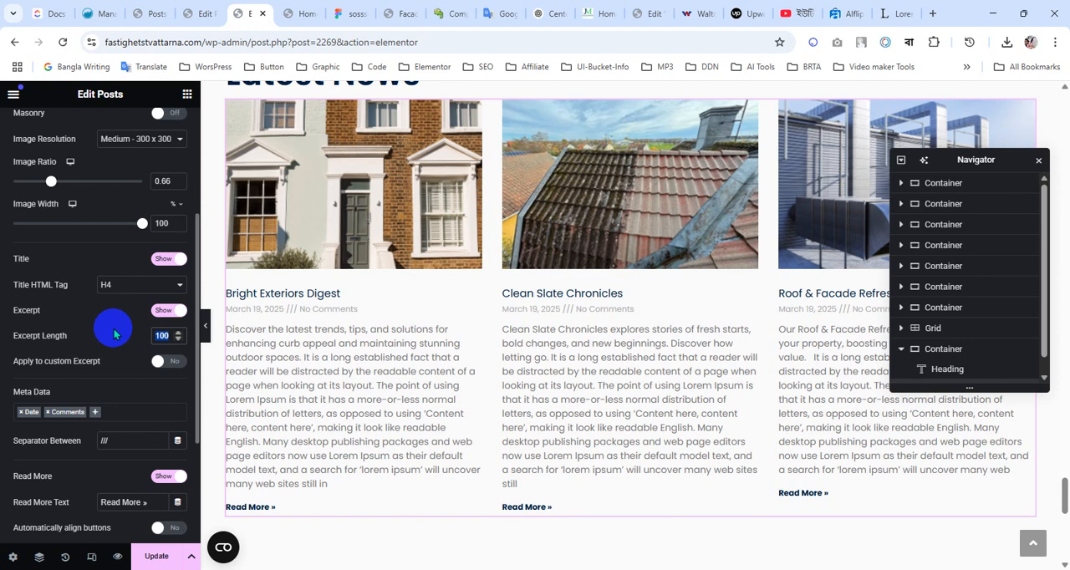
pyautogui.write('20')
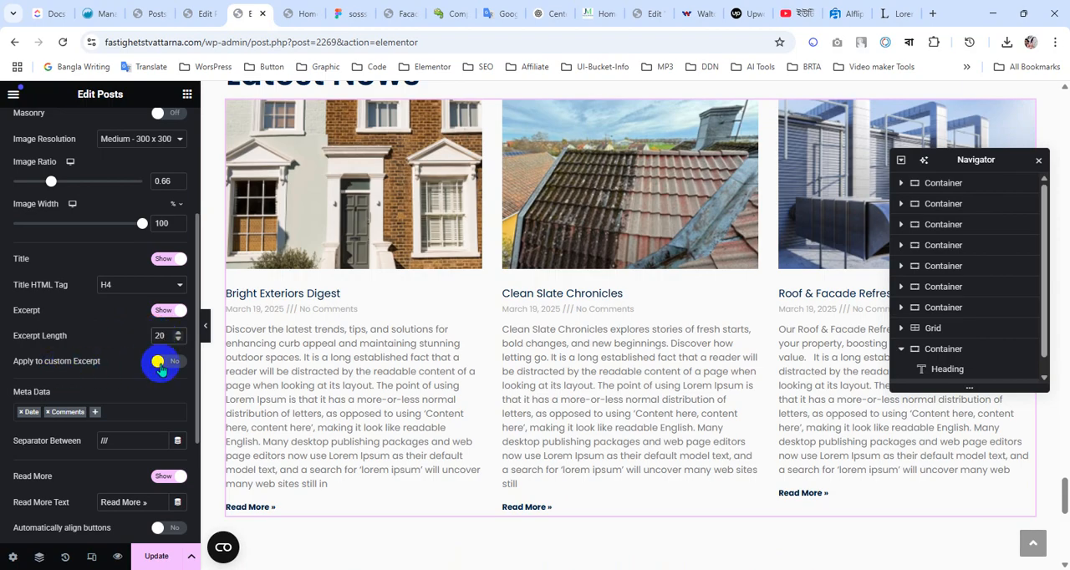
pyautogui.click(161, 365)
pyautogui.click(161, 364)
# Review the Posts widget's layout settings, including its skin and title tag, against the previewed news cards
pyautogui.scroll(-2, 354, 444)
pyautogui.scroll(-2, 120, 413)
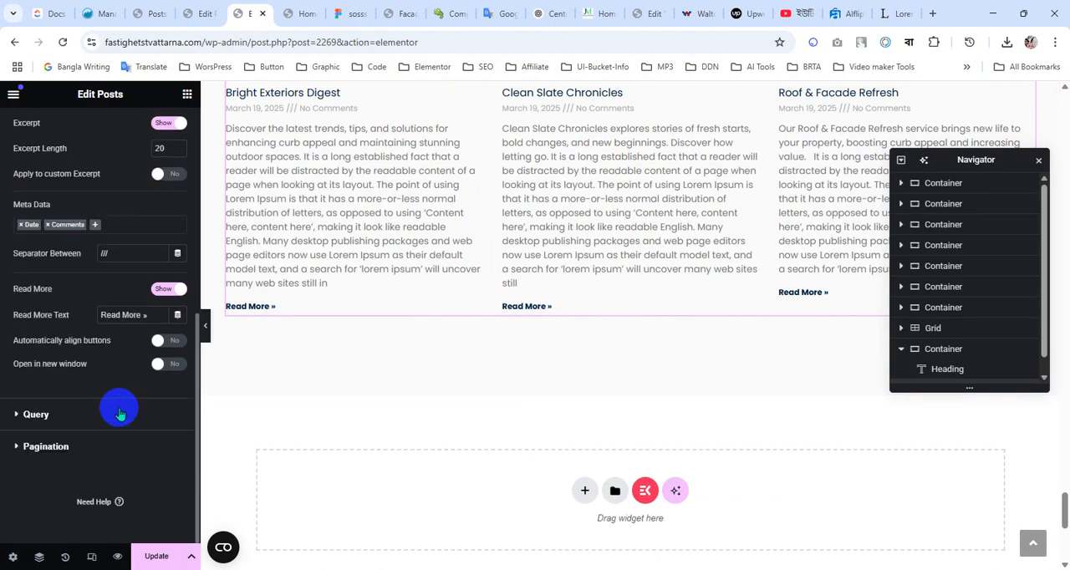
pyautogui.scroll(5, 120, 412)
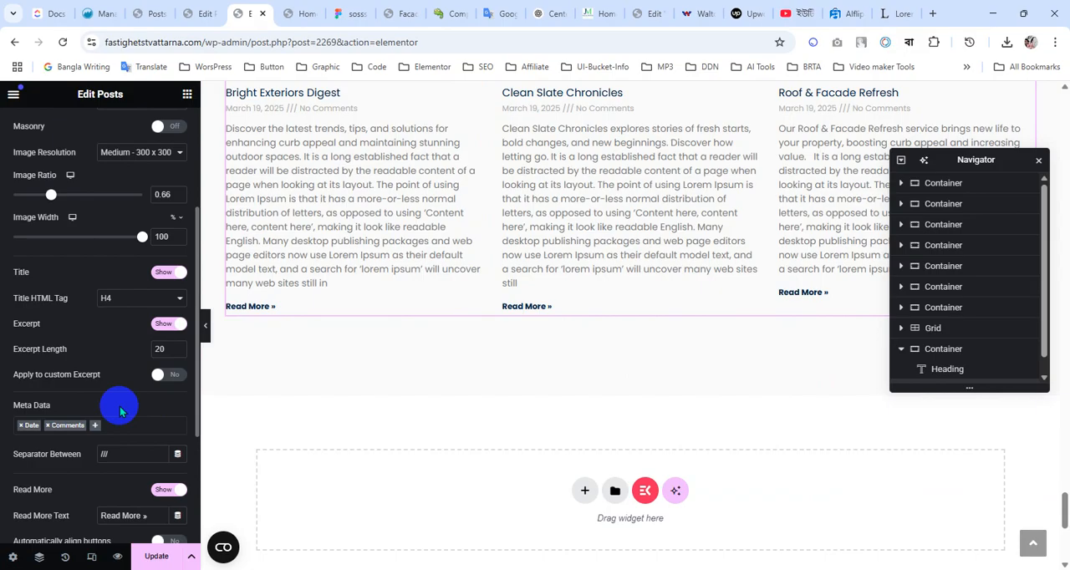
pyautogui.scroll(2, 447, 338)
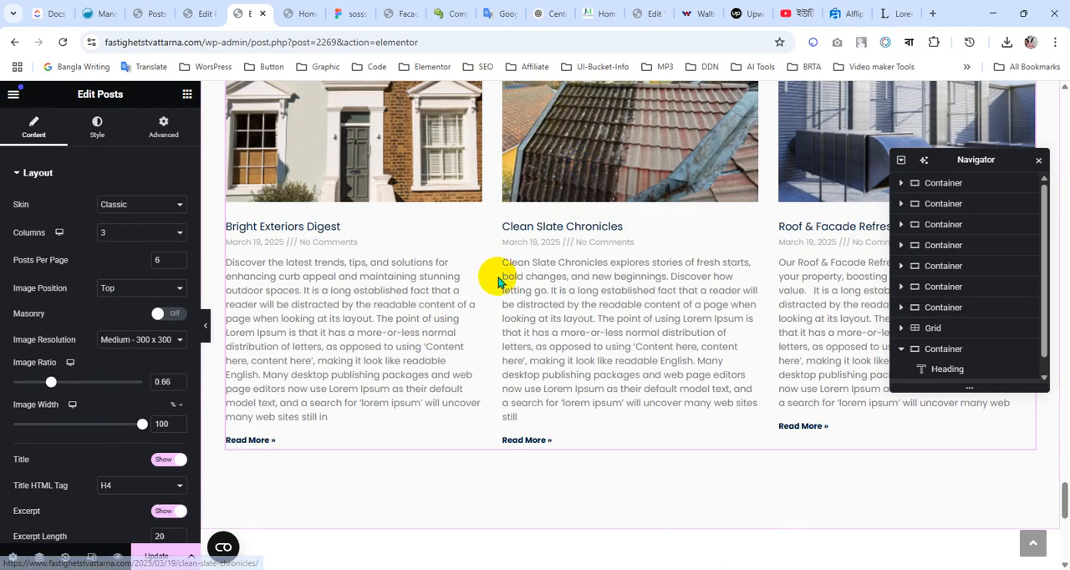
pyautogui.scroll(3, 496, 280)
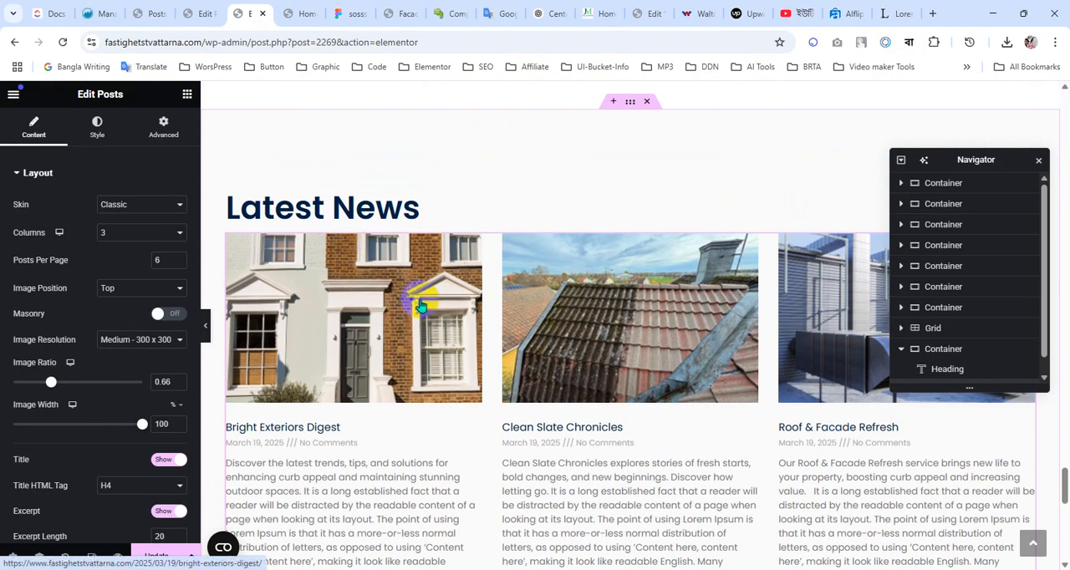
pyautogui.scroll(-3, 418, 301)
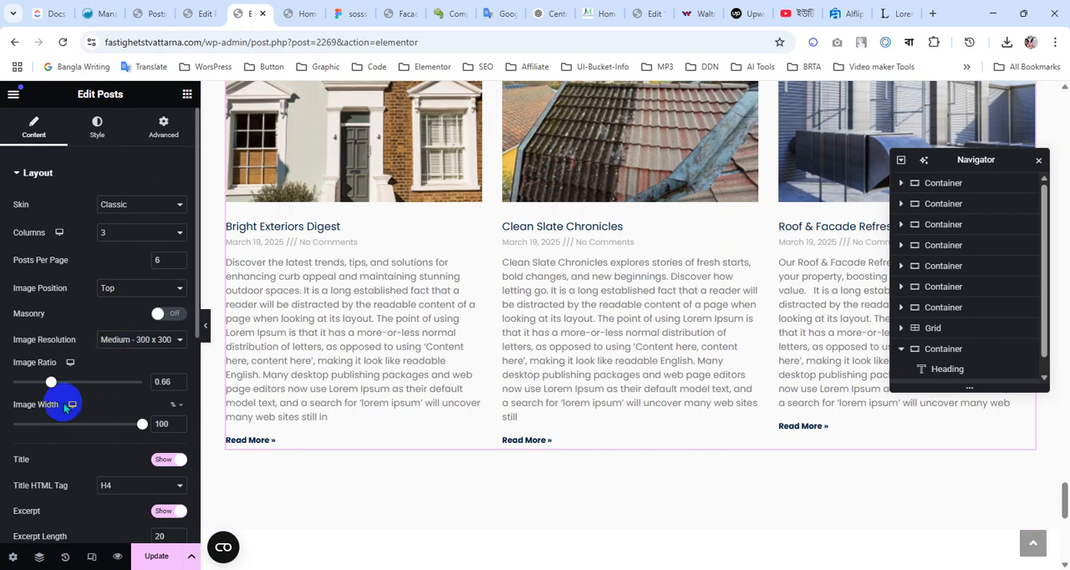
pyautogui.click(146, 204)
pyautogui.click(143, 208)
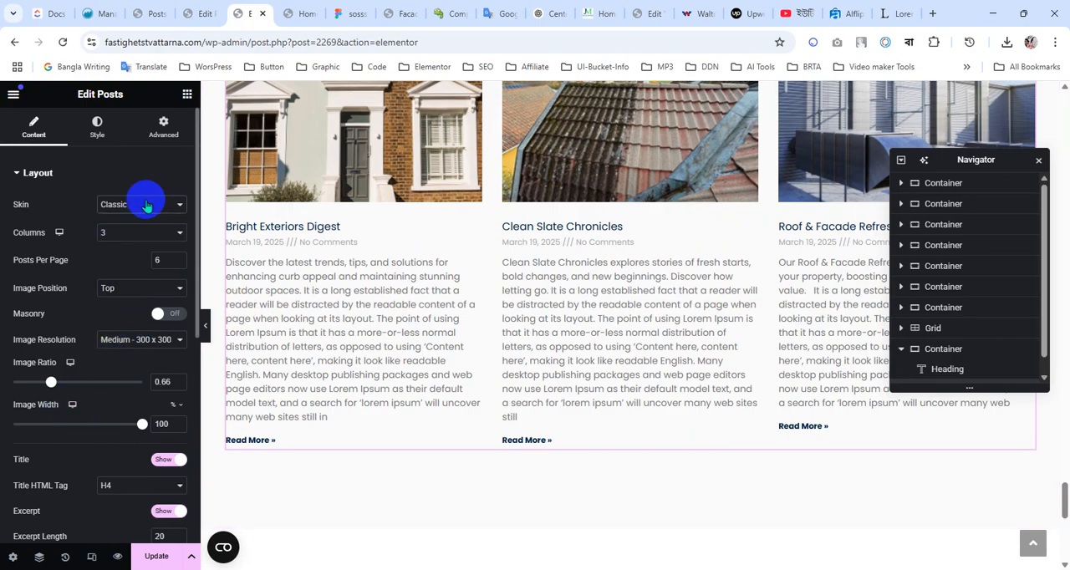
pyautogui.scroll(-1, 112, 363)
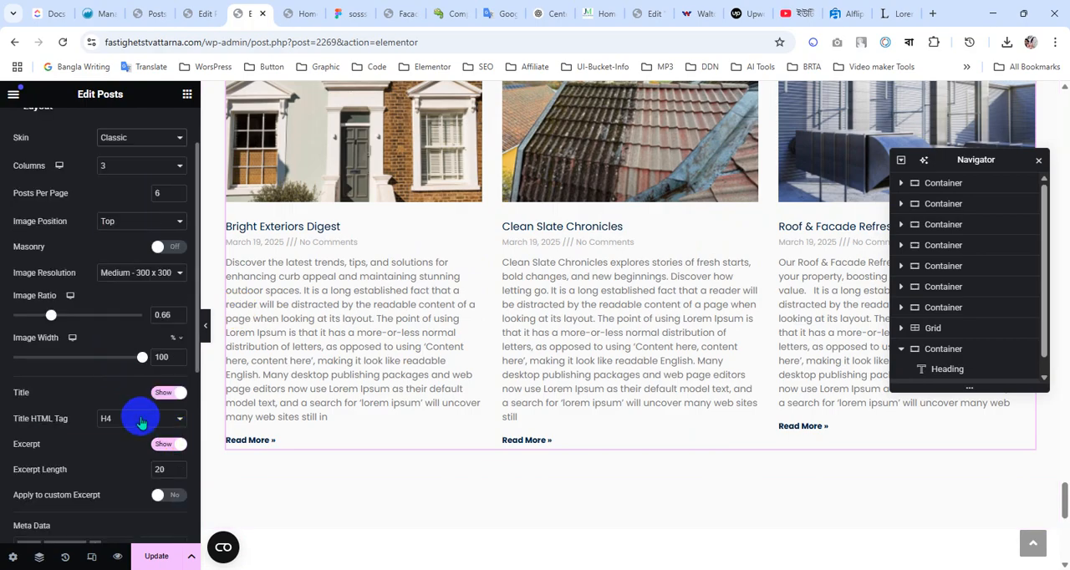
pyautogui.click(141, 422)
pyautogui.click(134, 409)
# Update the page, then reload the live homepage and review the Latest News cards there
pyautogui.click(165, 558)
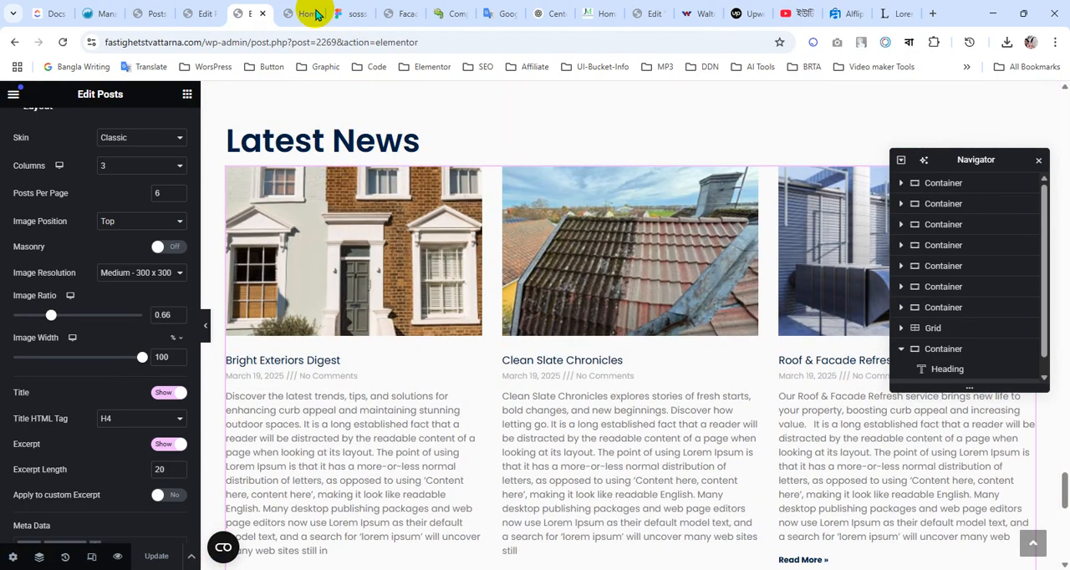
pyautogui.click(310, 12)
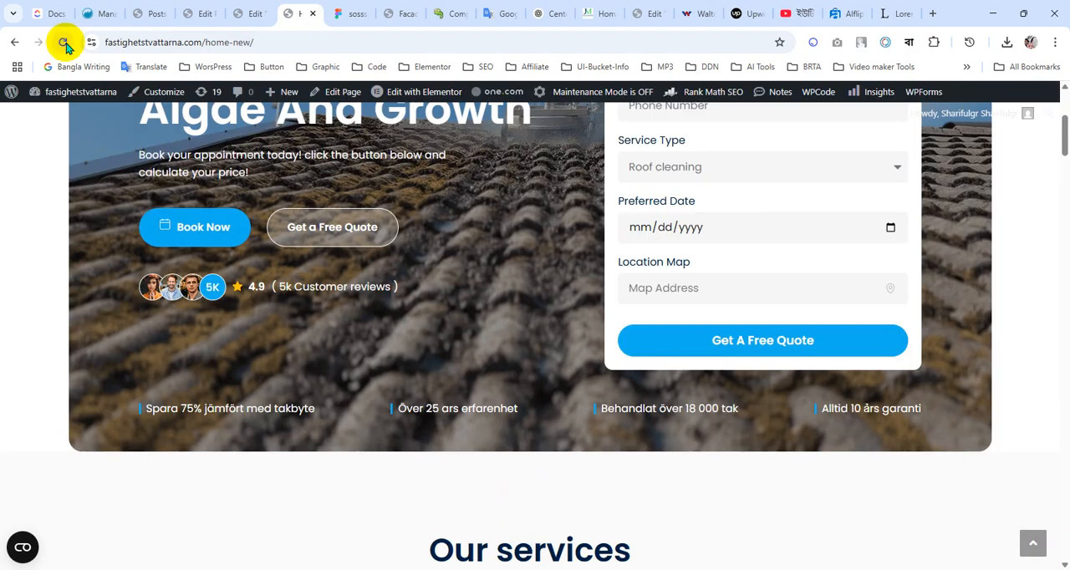
pyautogui.click(64, 44)
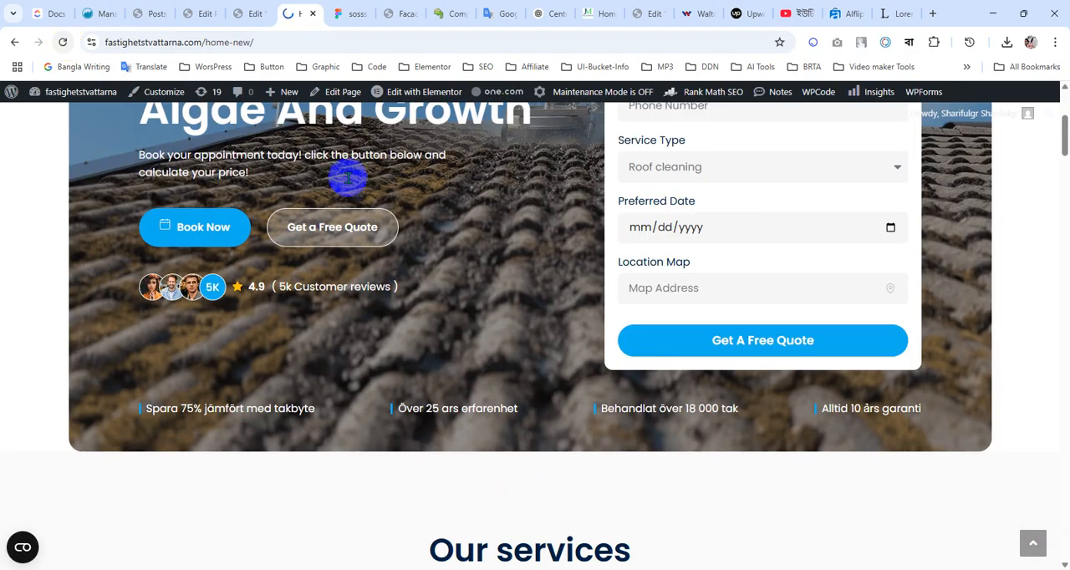
pyautogui.scroll(-15, 470, 322)
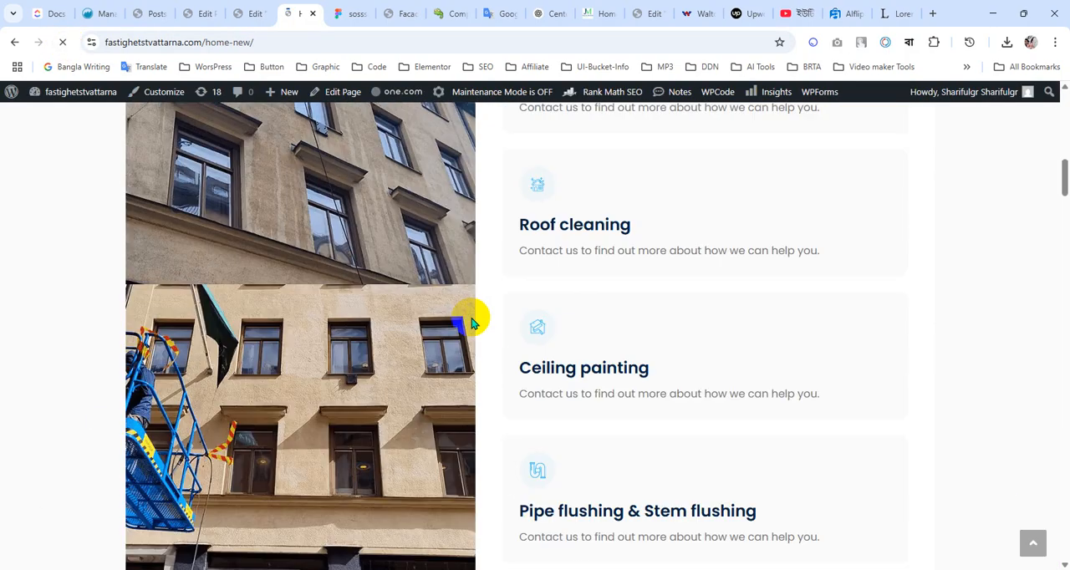
pyautogui.scroll(-15, 472, 322)
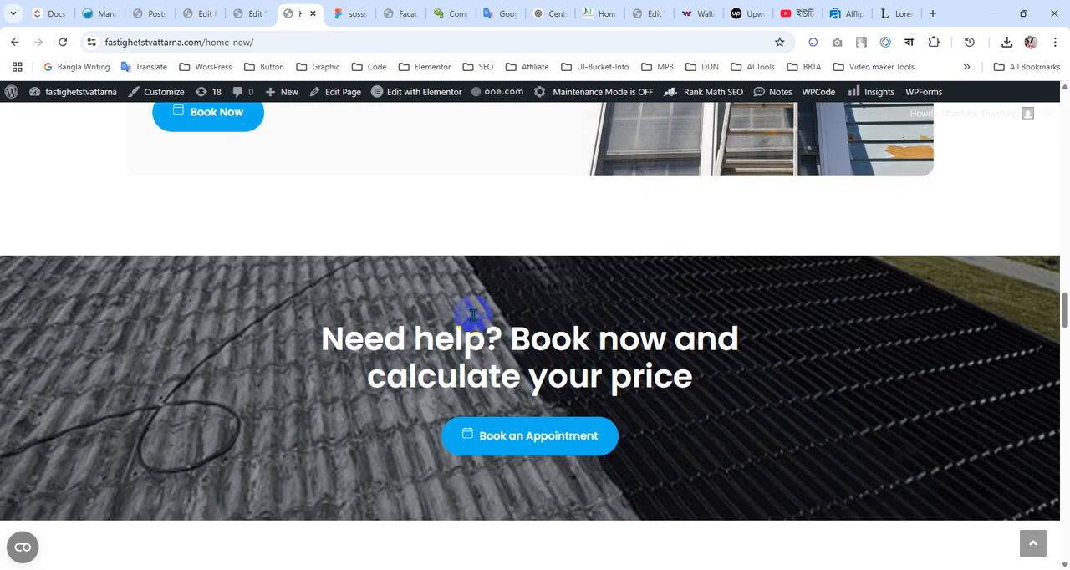
pyautogui.scroll(-15, 474, 317)
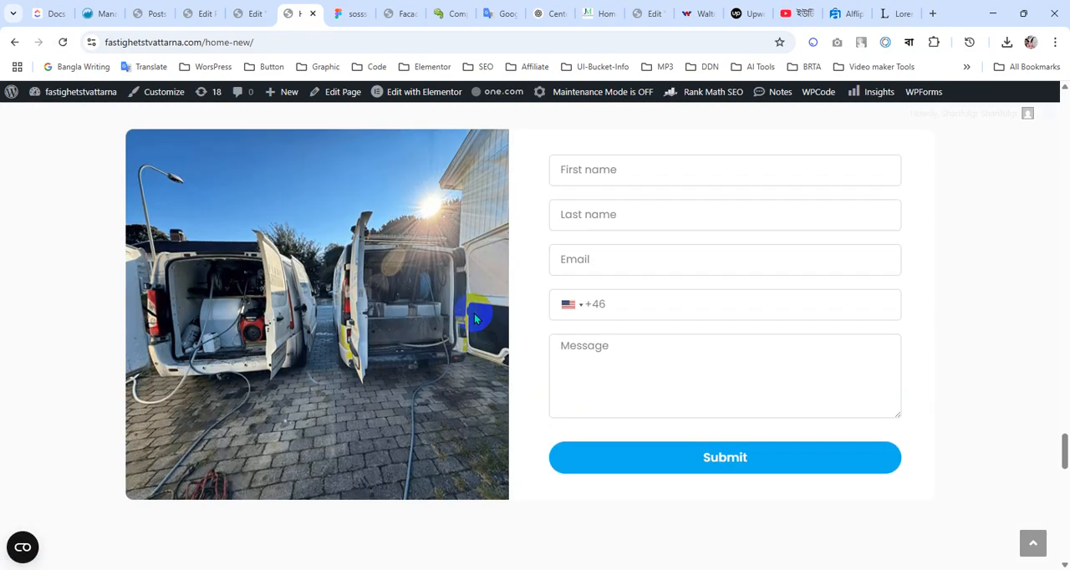
pyautogui.scroll(-4, 473, 315)
pyautogui.scroll(2, 474, 311)
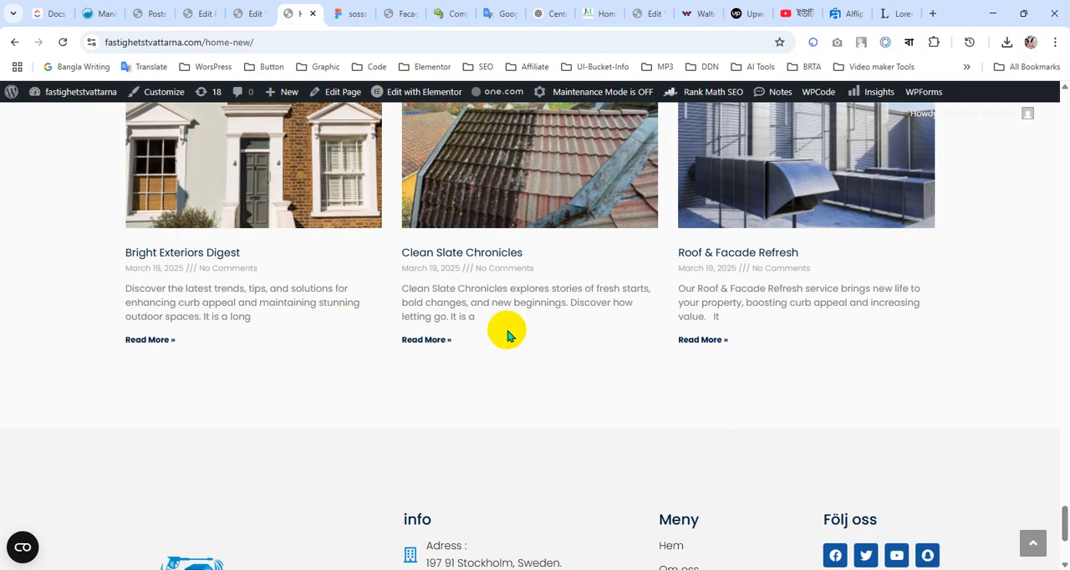
pyautogui.scroll(2, 507, 333)
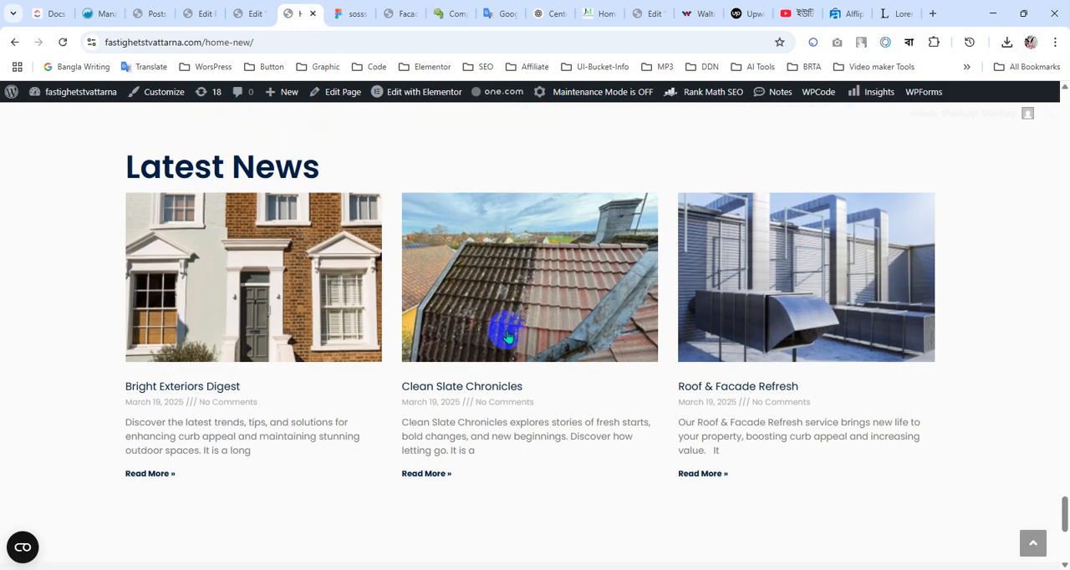
# Back in the Elementor editor, set the Posts widget's excerpt length to 15 and update the page
pyautogui.click(248, 11)
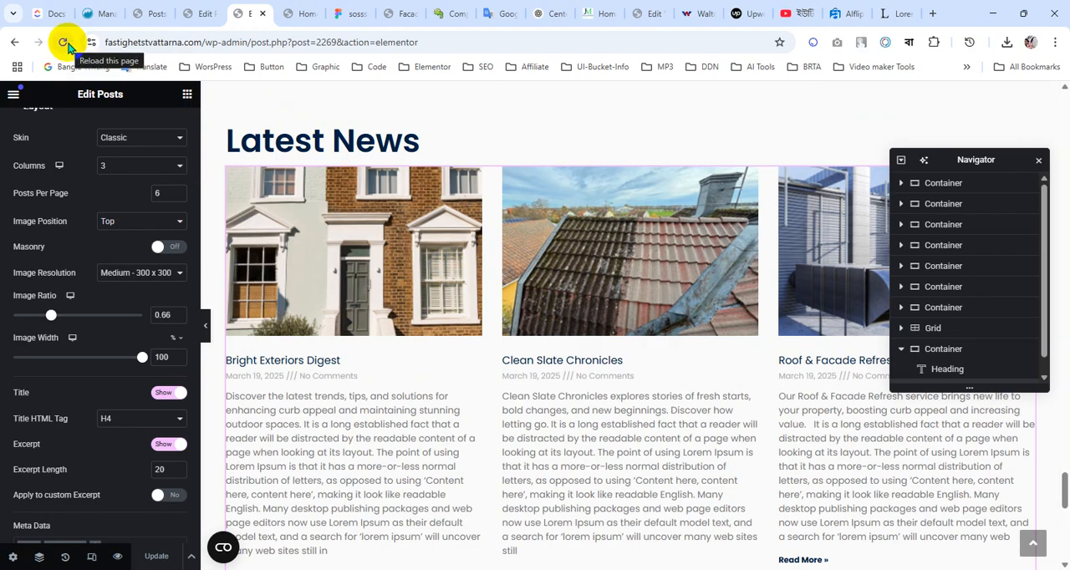
pyautogui.scroll(-2, 478, 425)
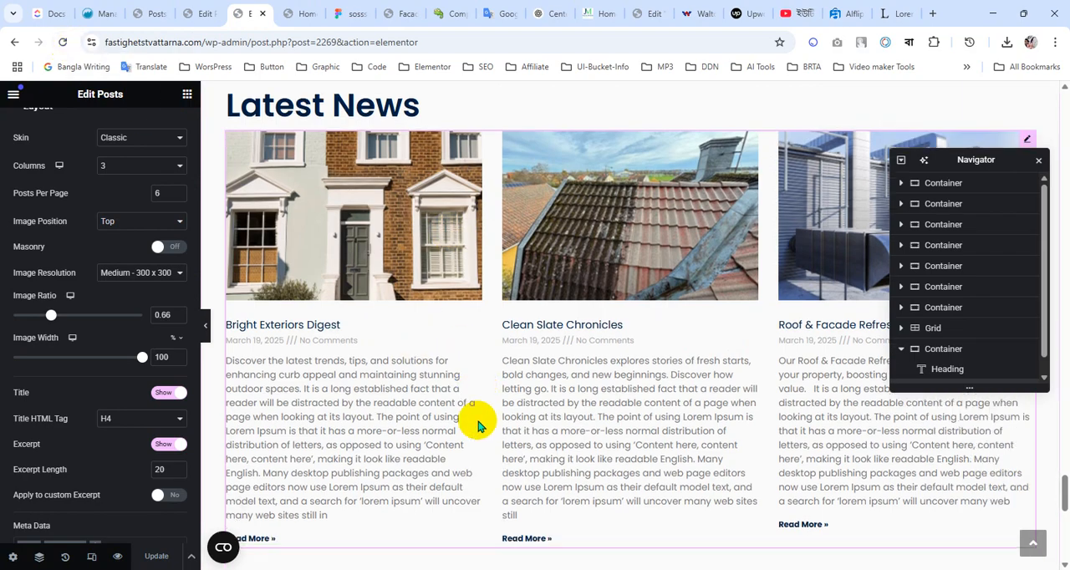
pyautogui.scroll(3, 479, 426)
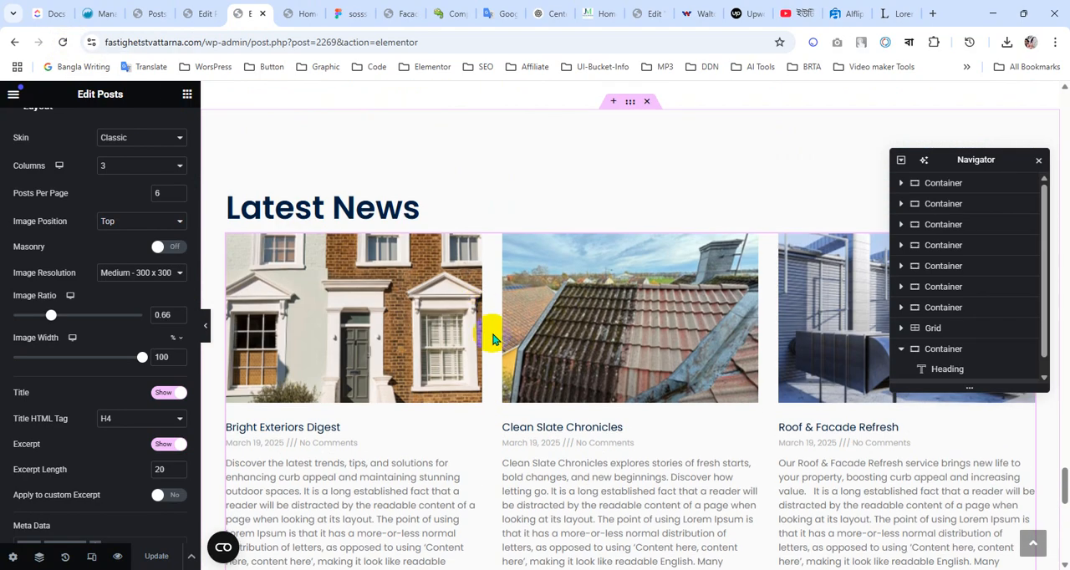
pyautogui.scroll(2, 91, 308)
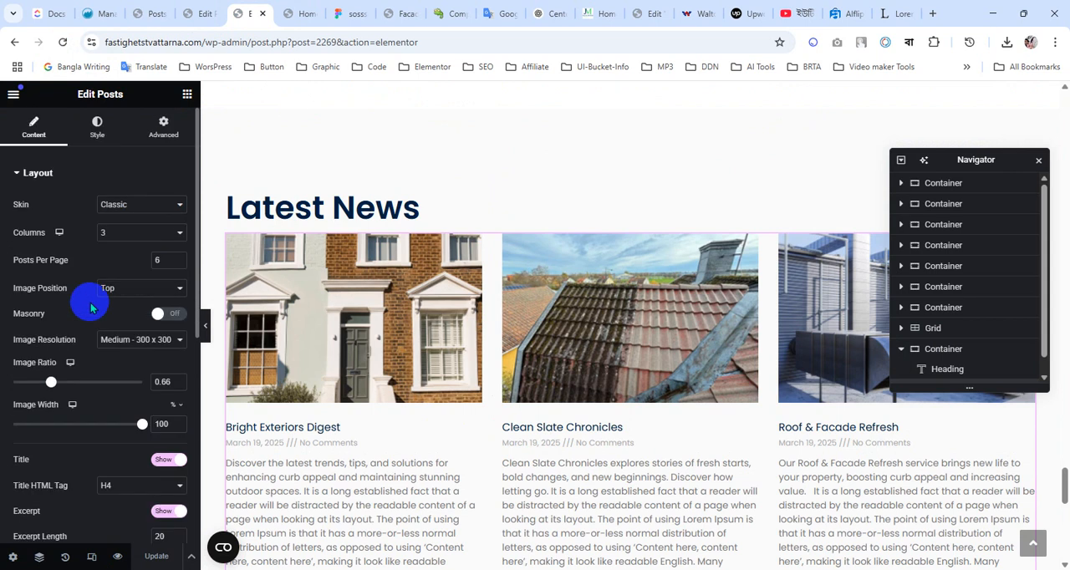
pyautogui.scroll(-3, 435, 305)
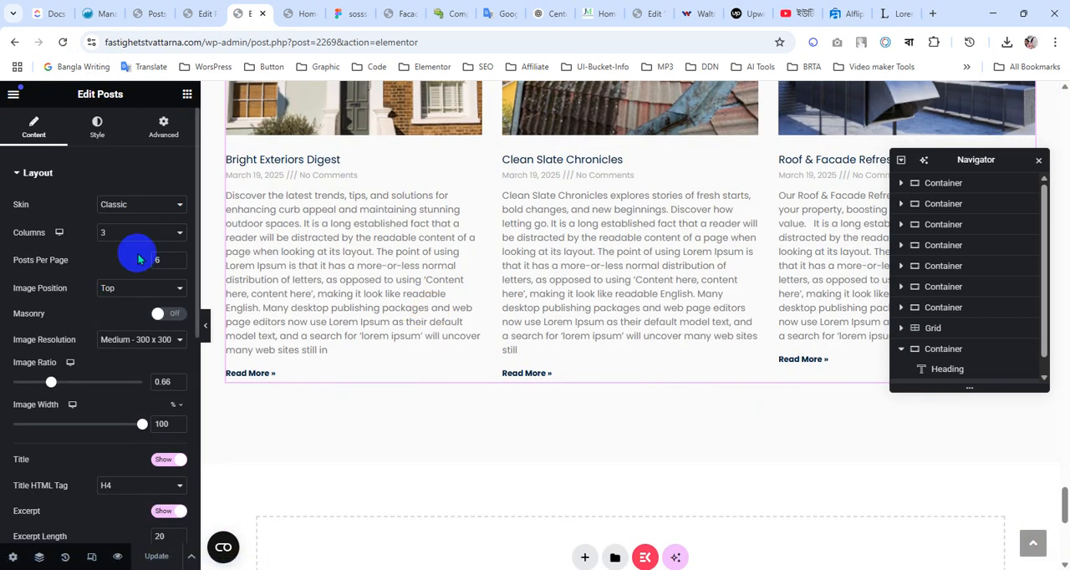
pyautogui.scroll(1, 376, 296)
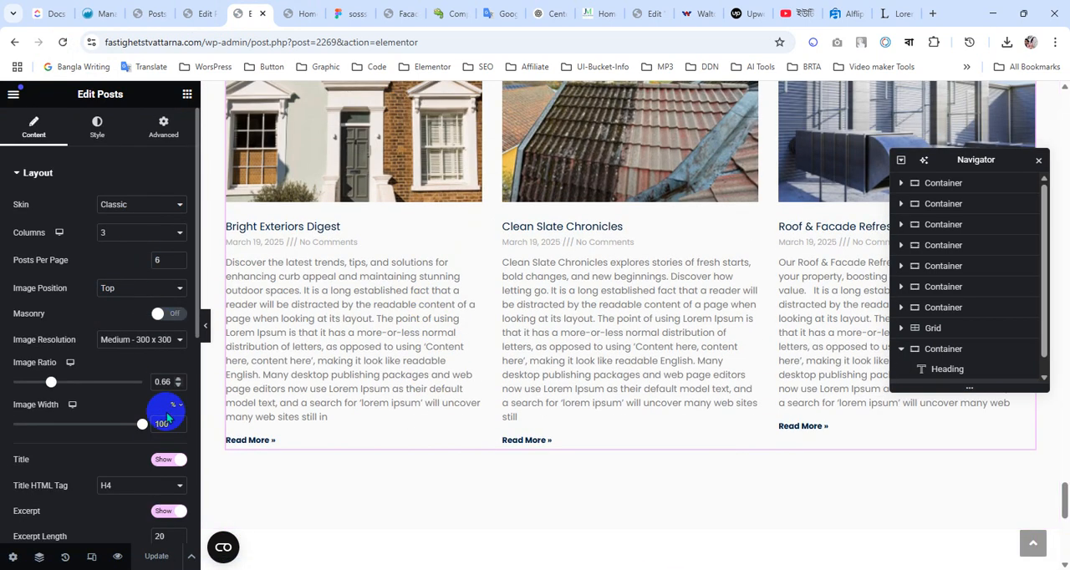
pyautogui.scroll(-3, 148, 406)
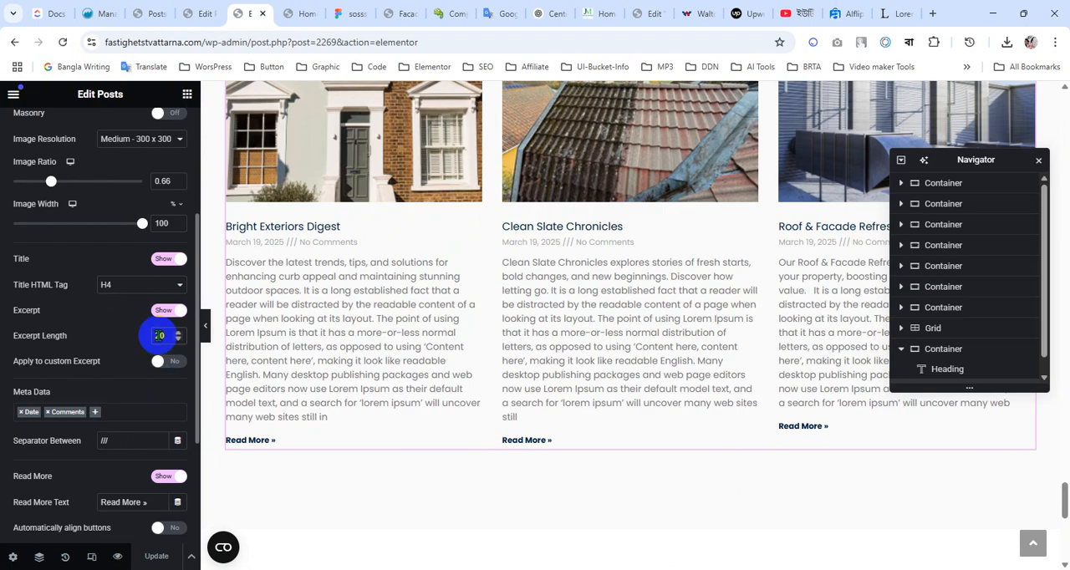
pyautogui.write('15')
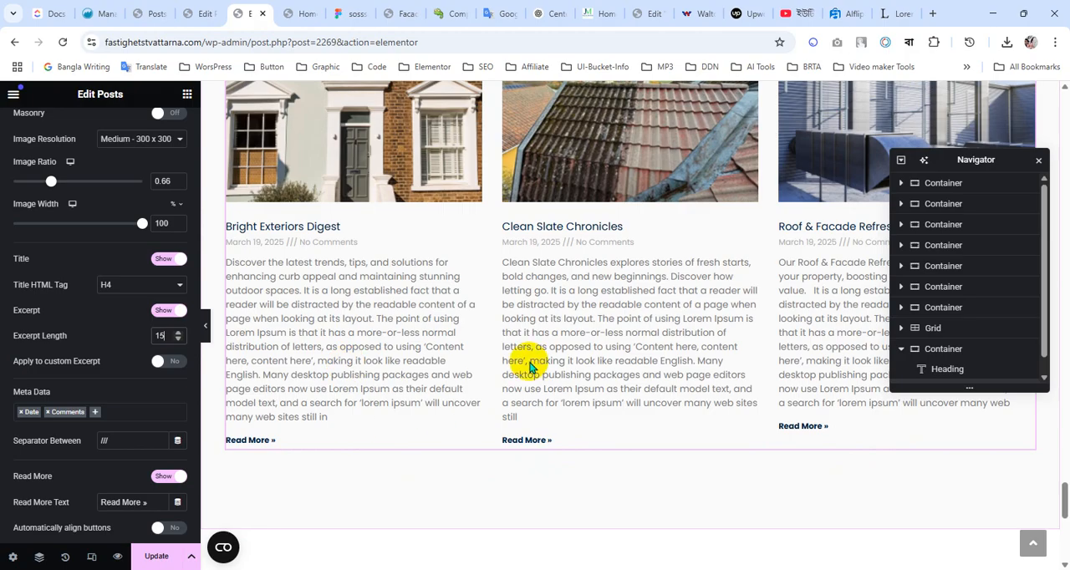
pyautogui.click(147, 556)
# Remove Date and Comments from the Posts widget's meta data
pyautogui.scroll(5, 92, 326)
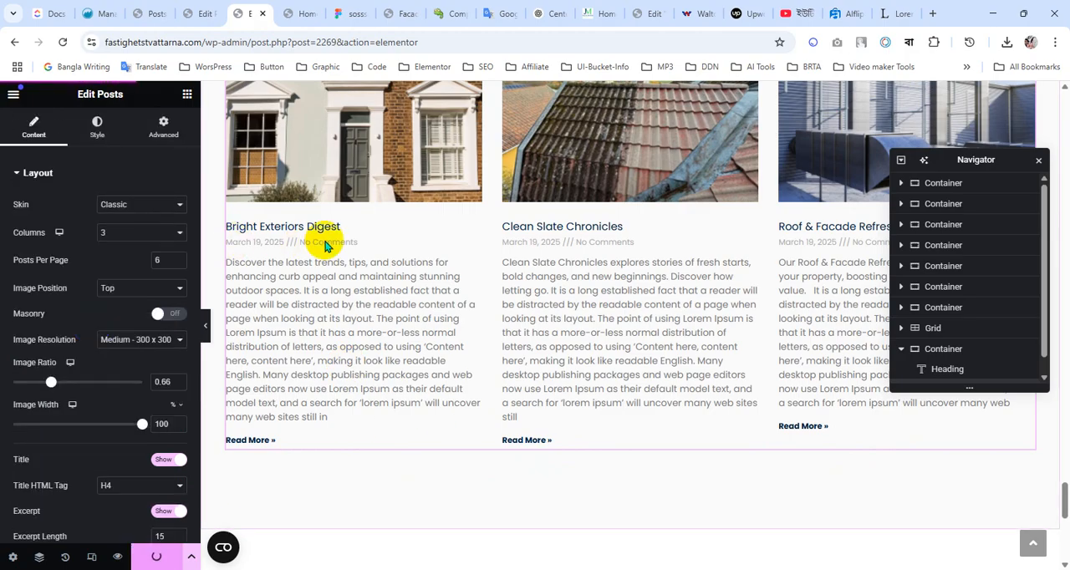
pyautogui.scroll(-3, 78, 352)
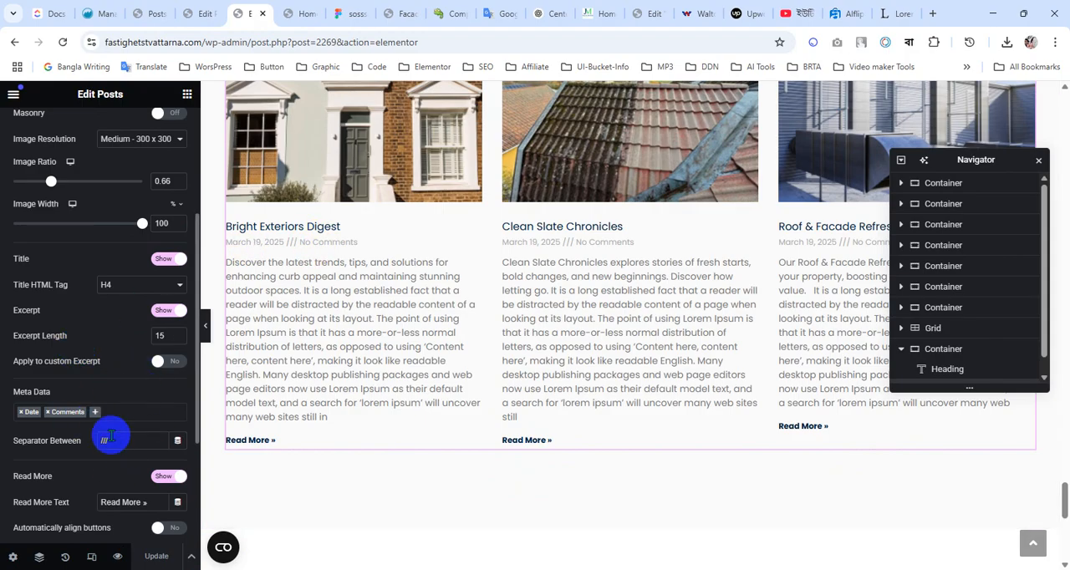
pyautogui.click(22, 413)
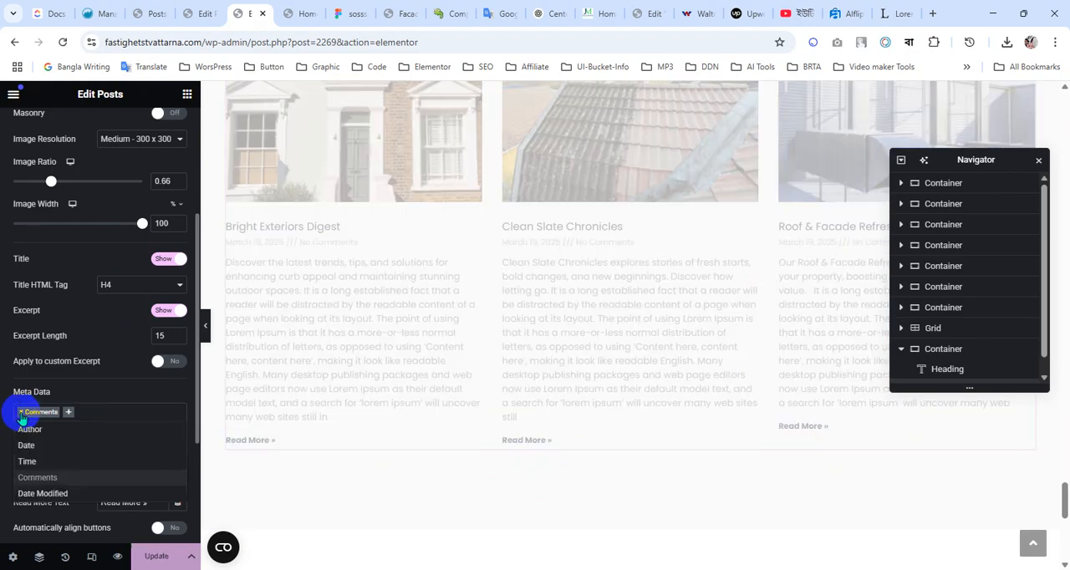
pyautogui.click(21, 413)
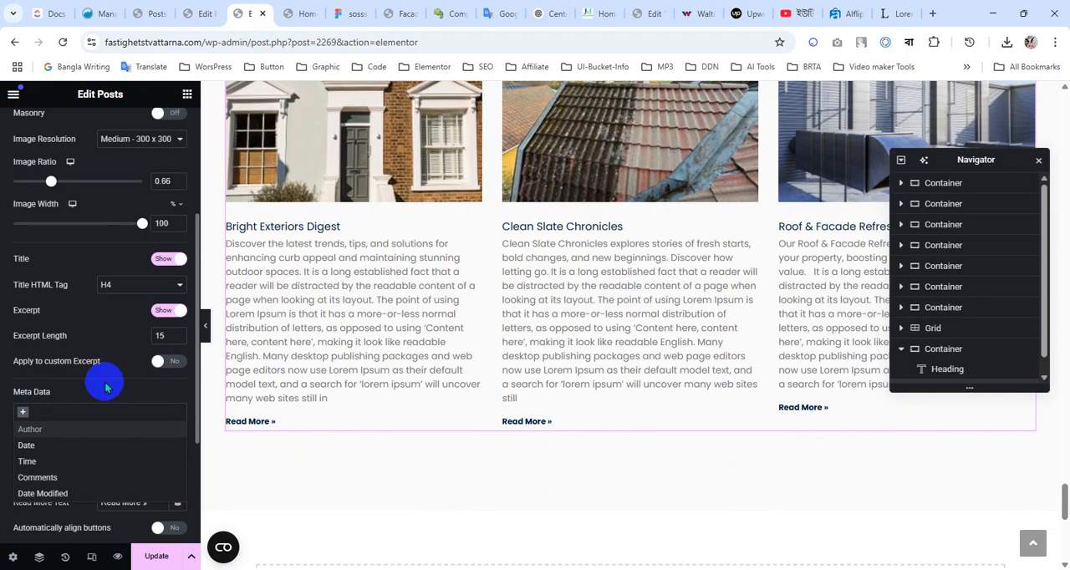
pyautogui.click(107, 374)
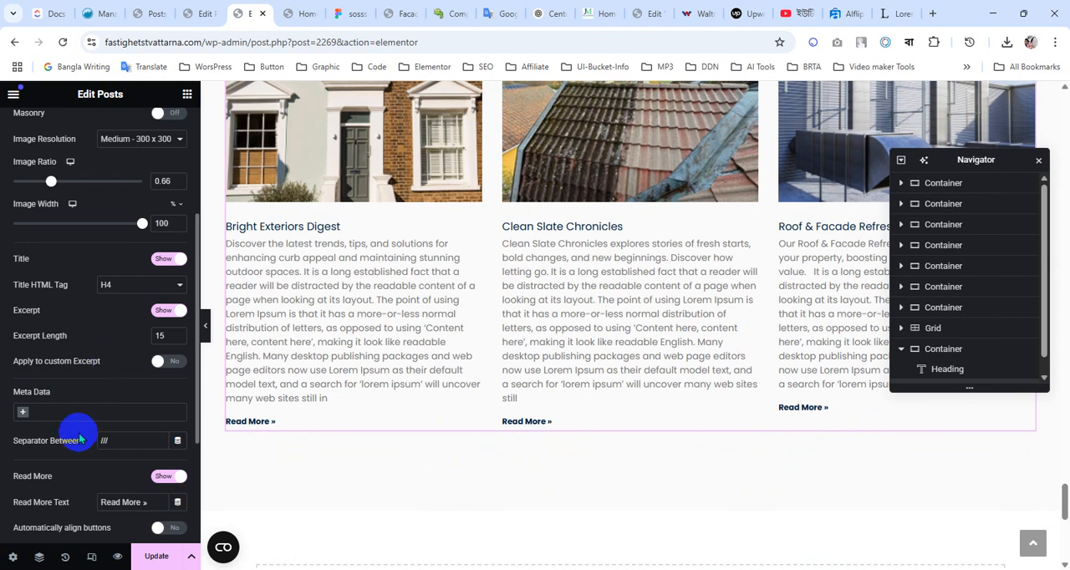
# Check the card button label in the Figma design, then shorten the Posts widget's read more text to "Read More"
pyautogui.scroll(-2, 78, 434)
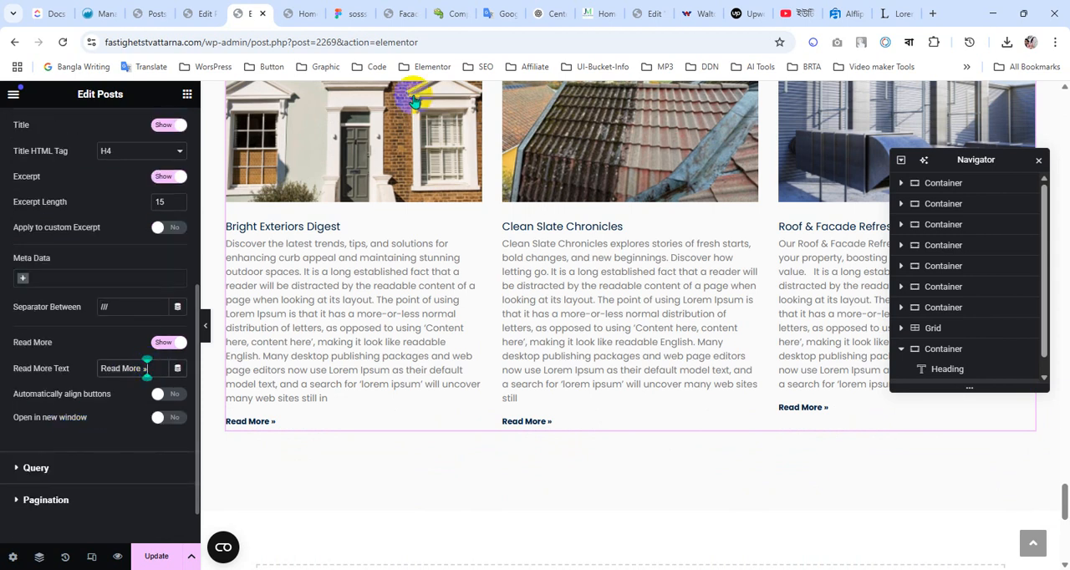
pyautogui.click(365, 14)
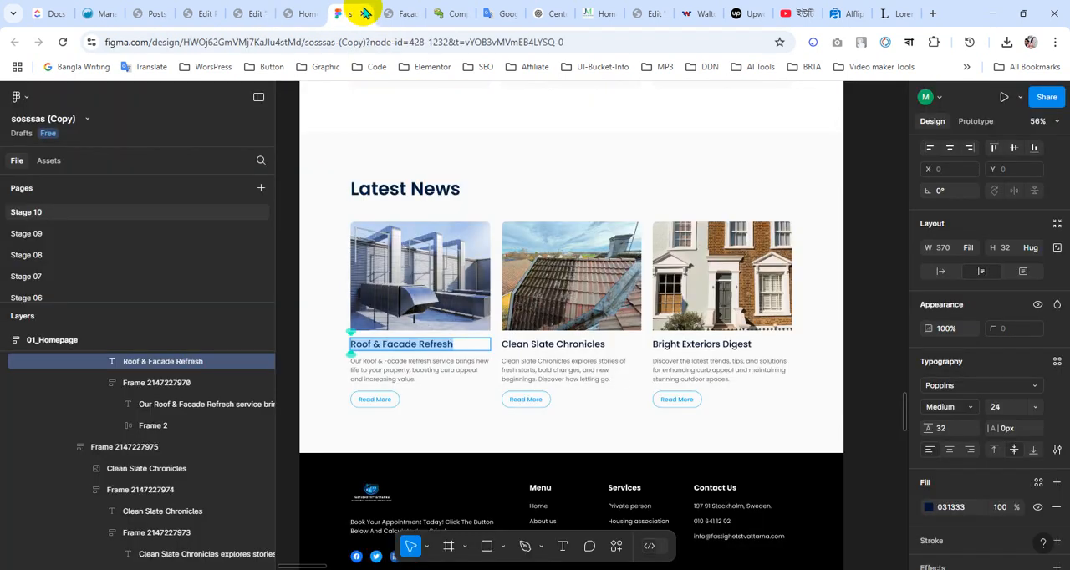
pyautogui.click(304, 11)
pyautogui.click(253, 12)
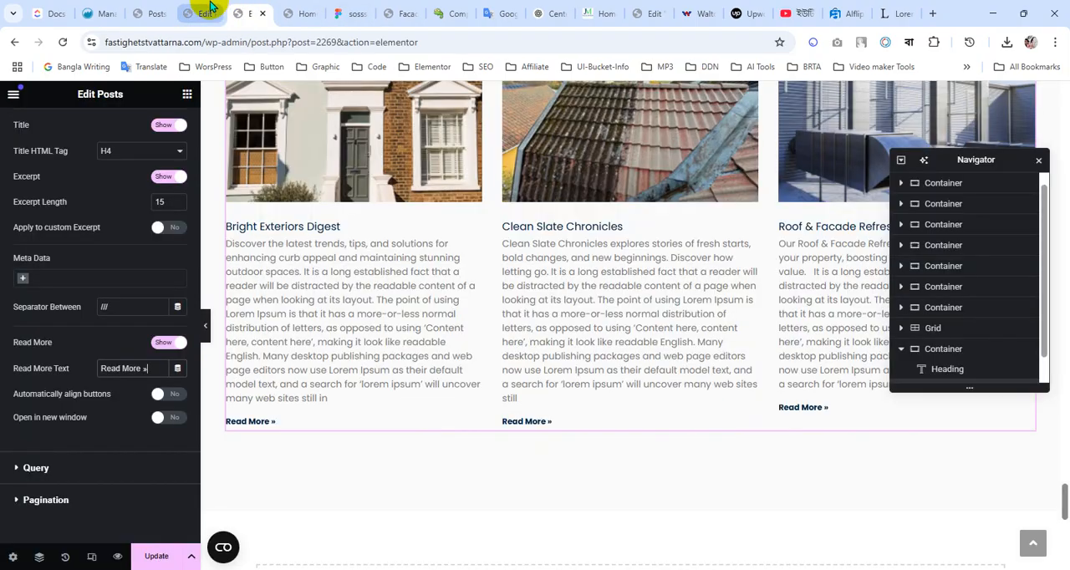
pyautogui.click(209, 10)
pyautogui.click(249, 13)
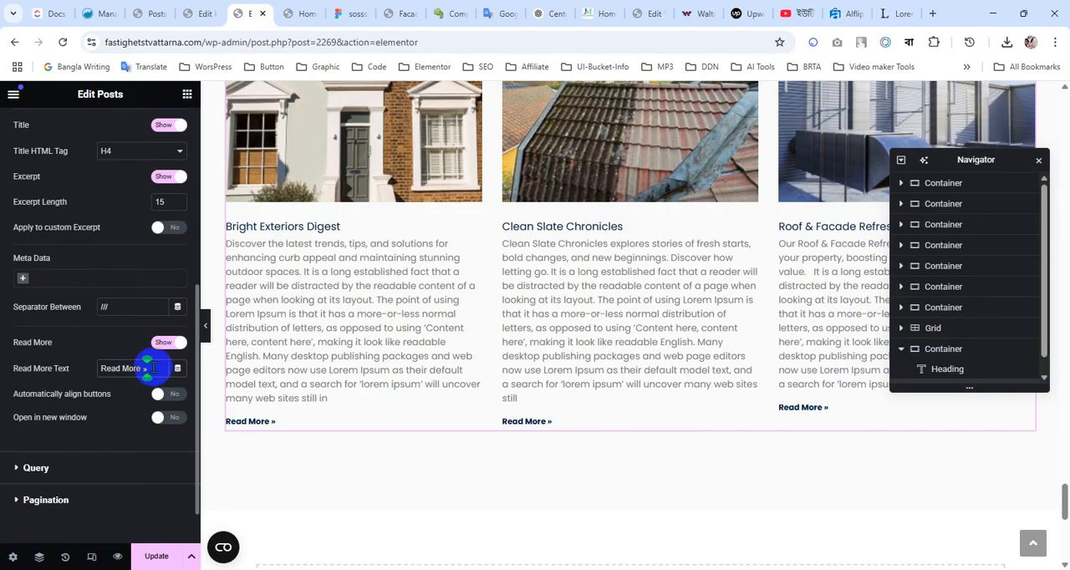
pyautogui.press('BackSpace')
pyautogui.press('BackSpace')
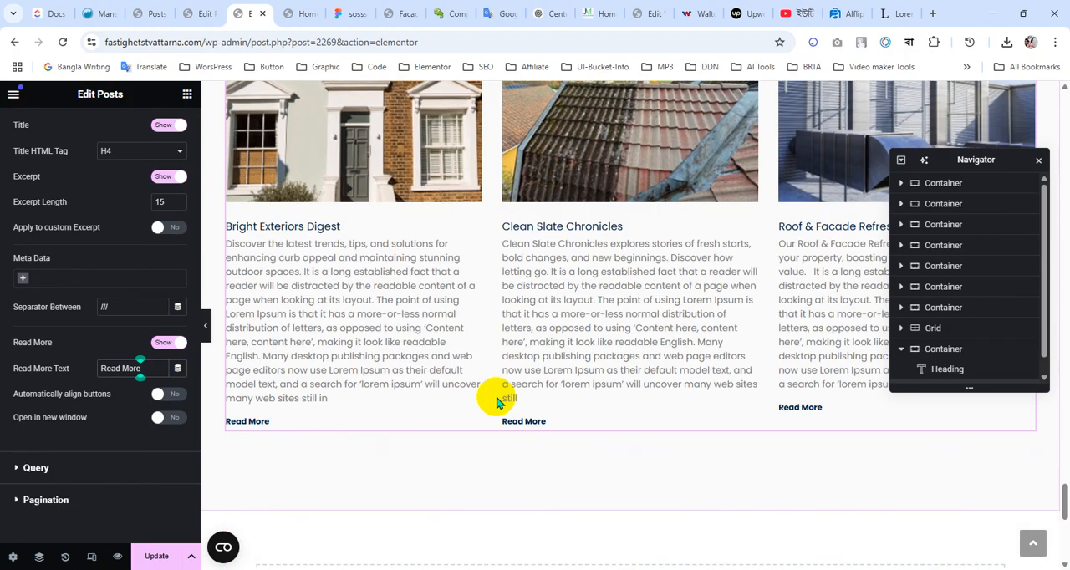
# Open the Posts widget's layout style settings and compare its columns gap with the spacing between the news cards in Figma
pyautogui.scroll(5, 95, 275)
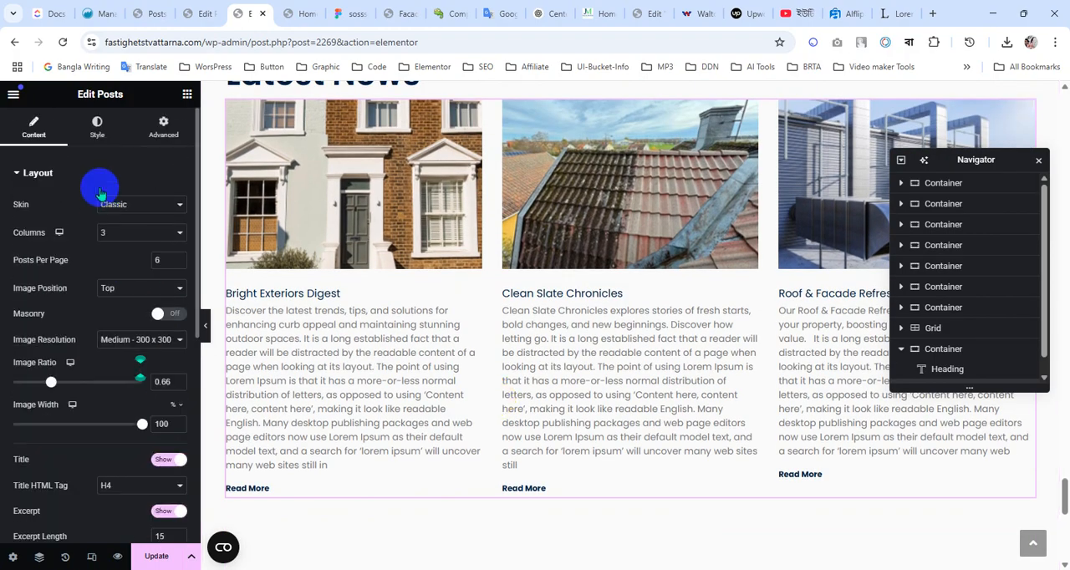
pyautogui.click(96, 127)
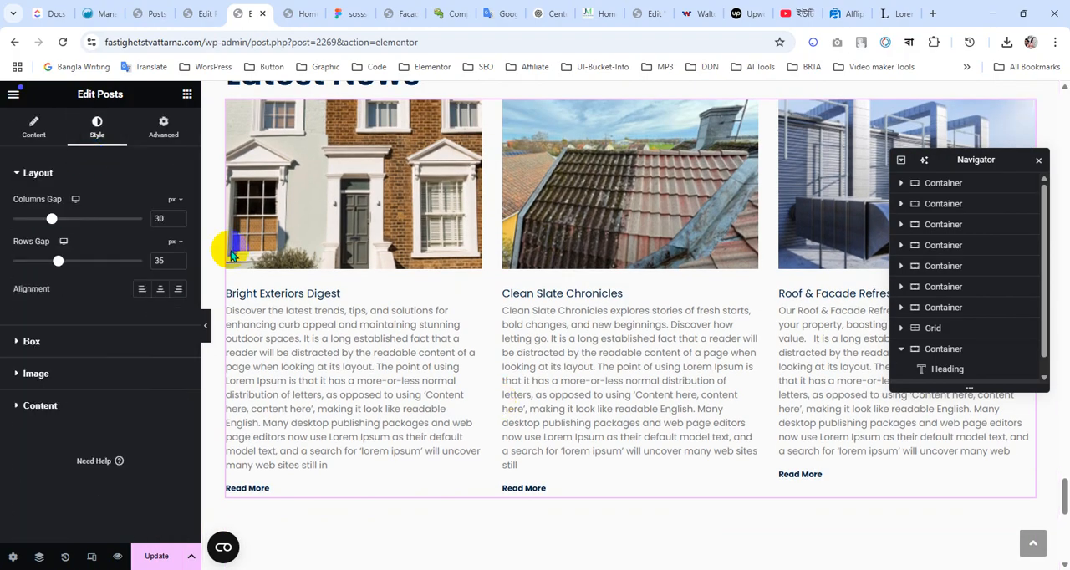
pyautogui.click(351, 13)
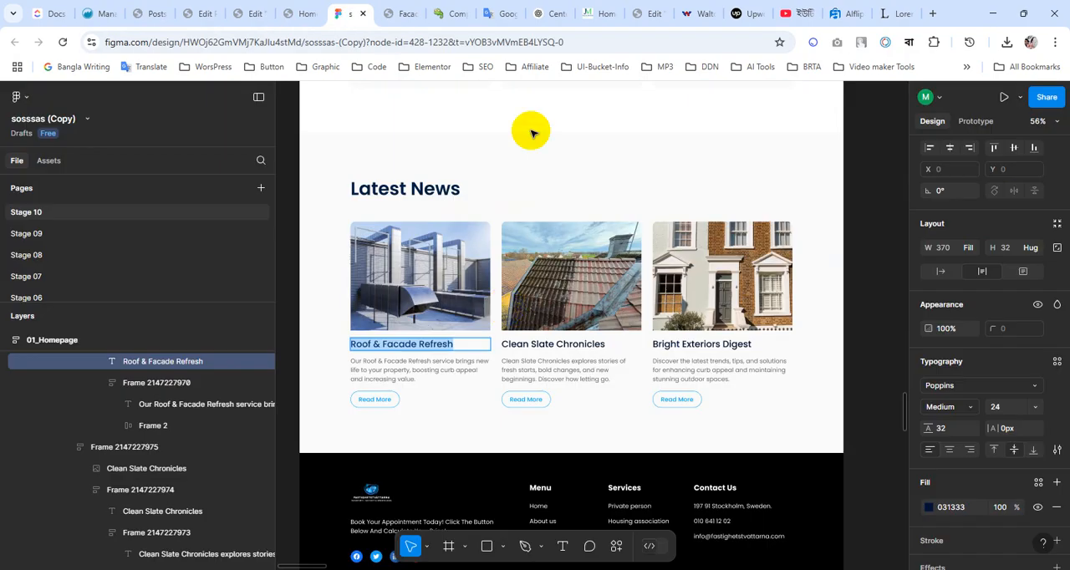
pyautogui.click(496, 294)
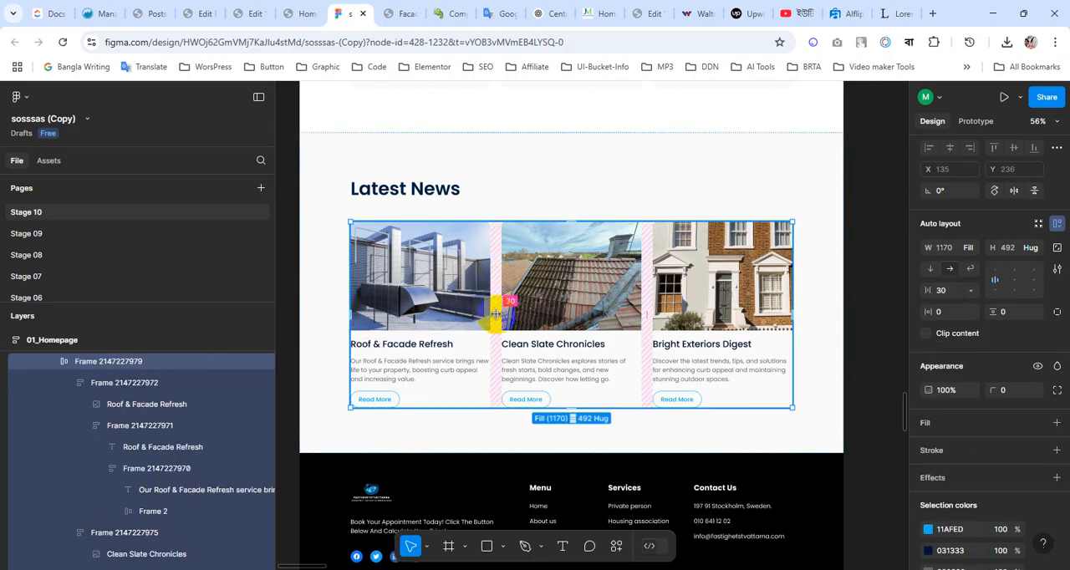
pyautogui.click(274, 7)
pyautogui.click(203, 7)
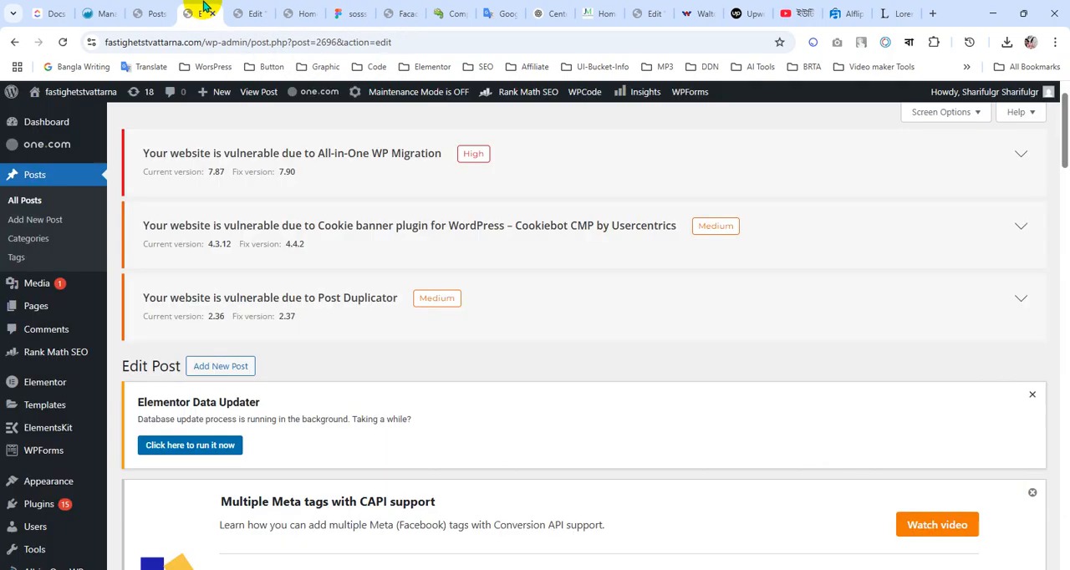
pyautogui.click(262, 9)
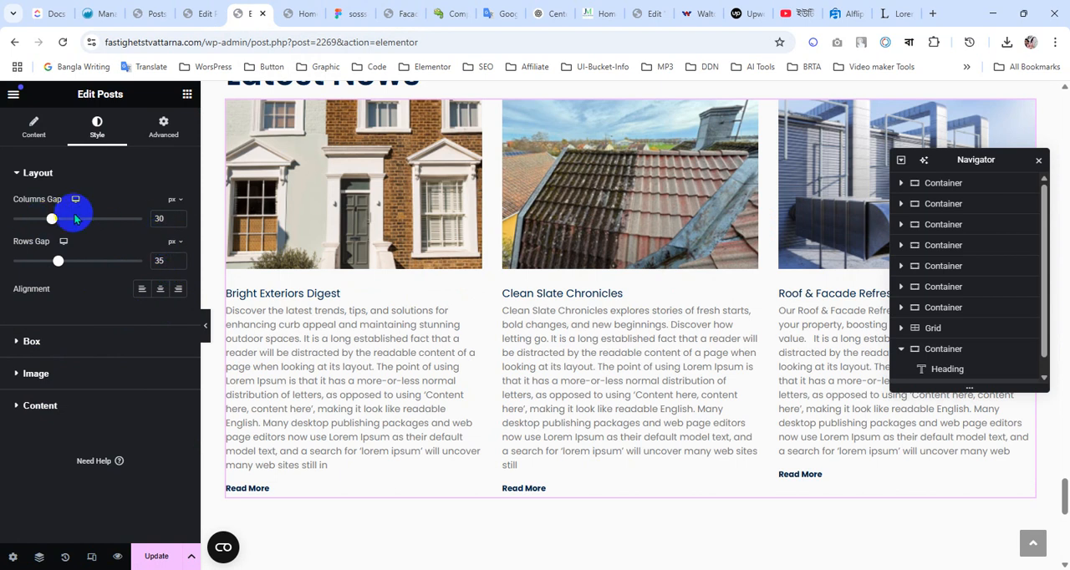
# Open the Posts widget's image style settings, then inspect the individual corner radii of the Clean Slate Chronicles card image in Figma
pyautogui.click(18, 381)
pyautogui.scroll(2, 346, 335)
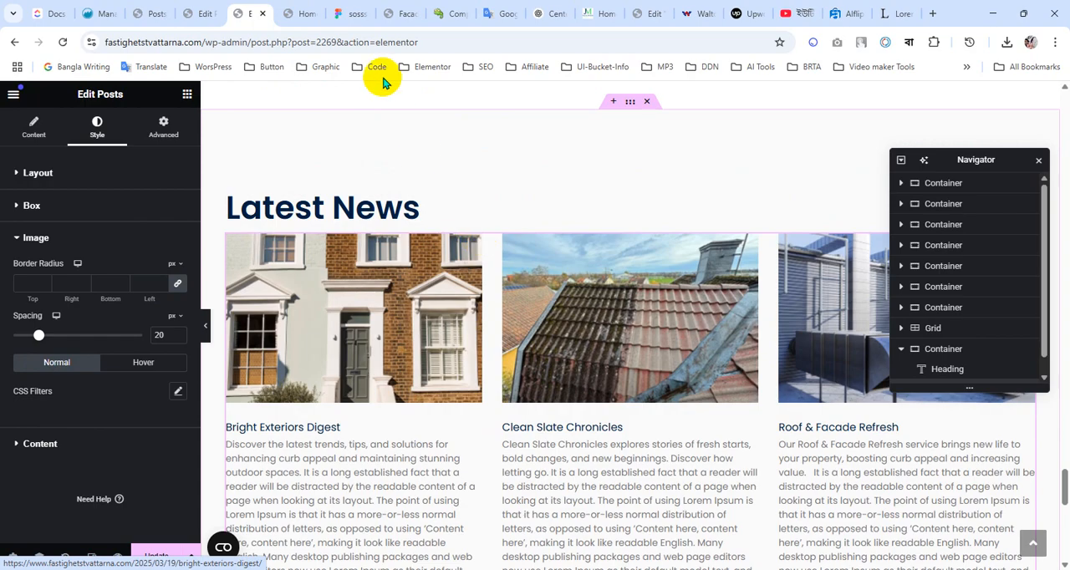
pyautogui.click(350, 13)
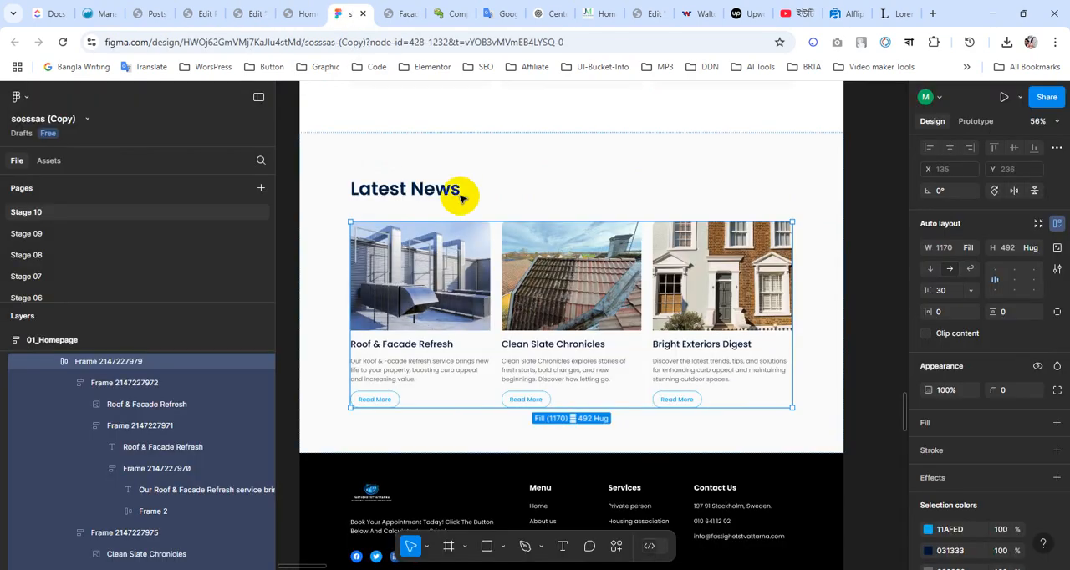
pyautogui.doubleClick(477, 249)
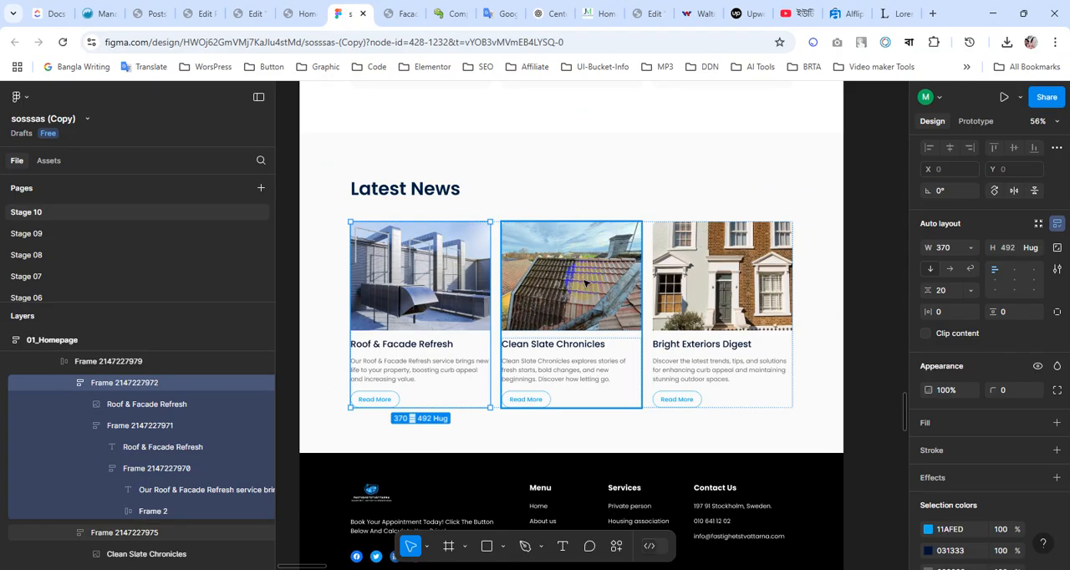
pyautogui.click(1057, 392)
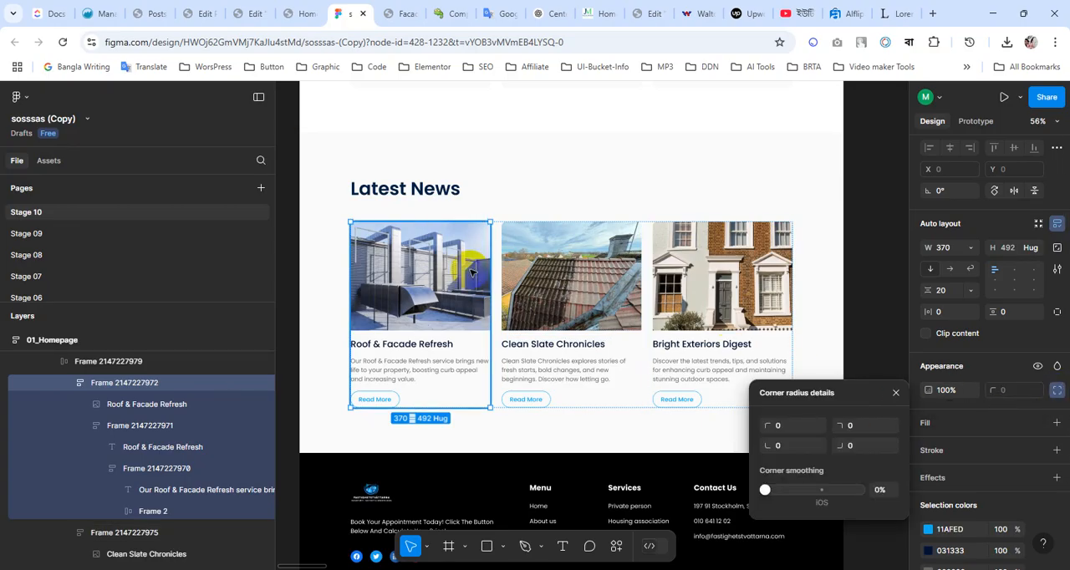
pyautogui.click(593, 272)
pyautogui.click(593, 272)
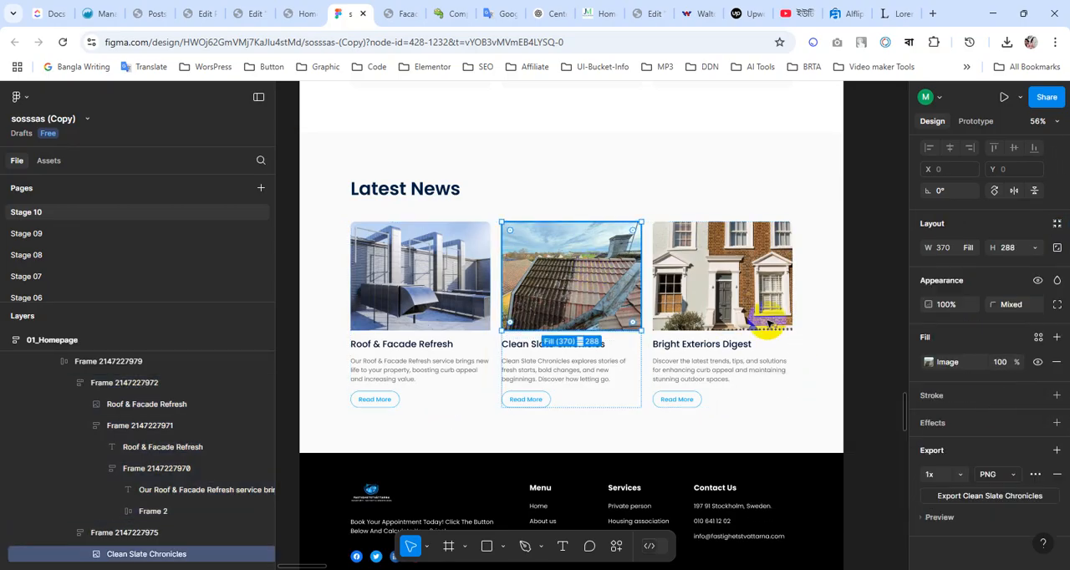
pyautogui.scroll(2, 1012, 400)
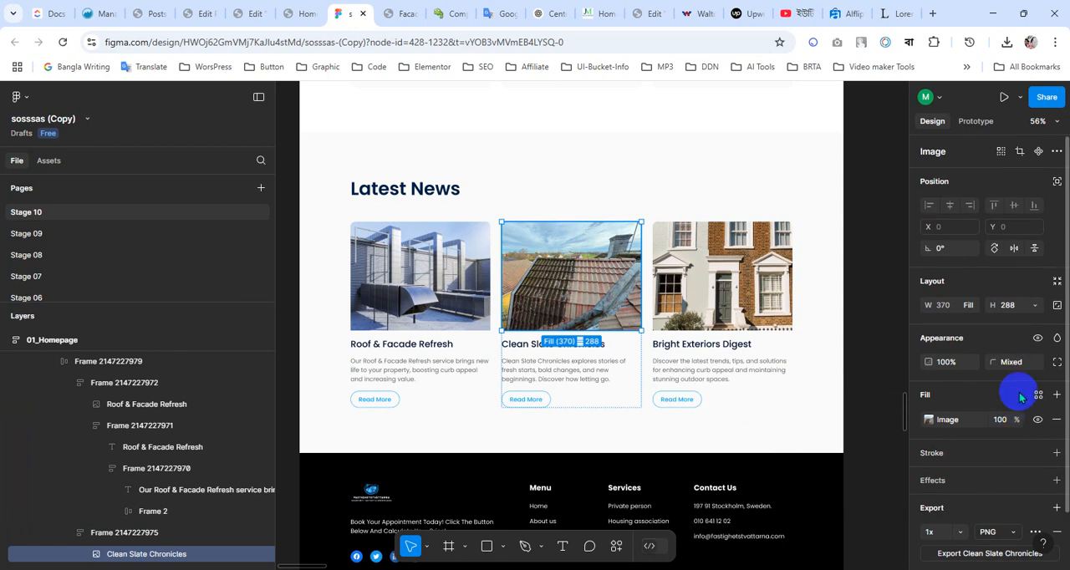
pyautogui.click(1057, 363)
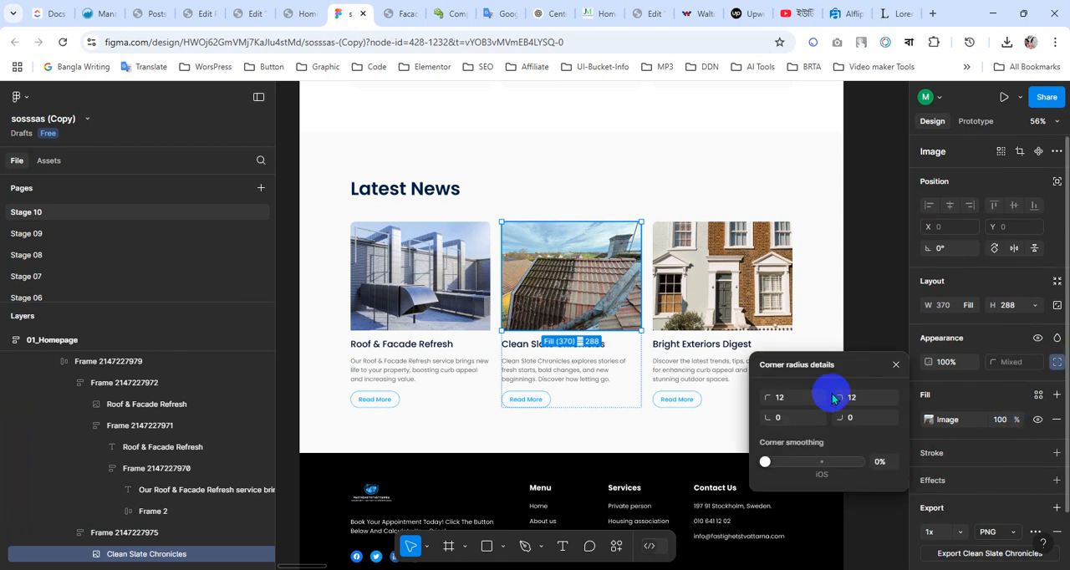
# Back in the Elementor editor, unlink the post image's border radius values, set Top and Right to 12 px, and update the page
pyautogui.click(306, 12)
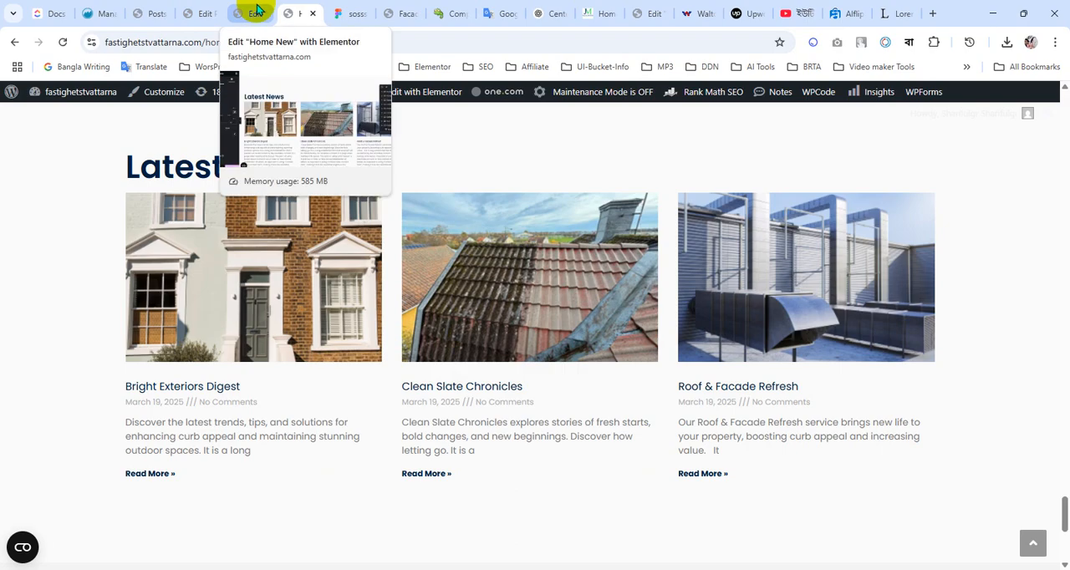
pyautogui.click(258, 10)
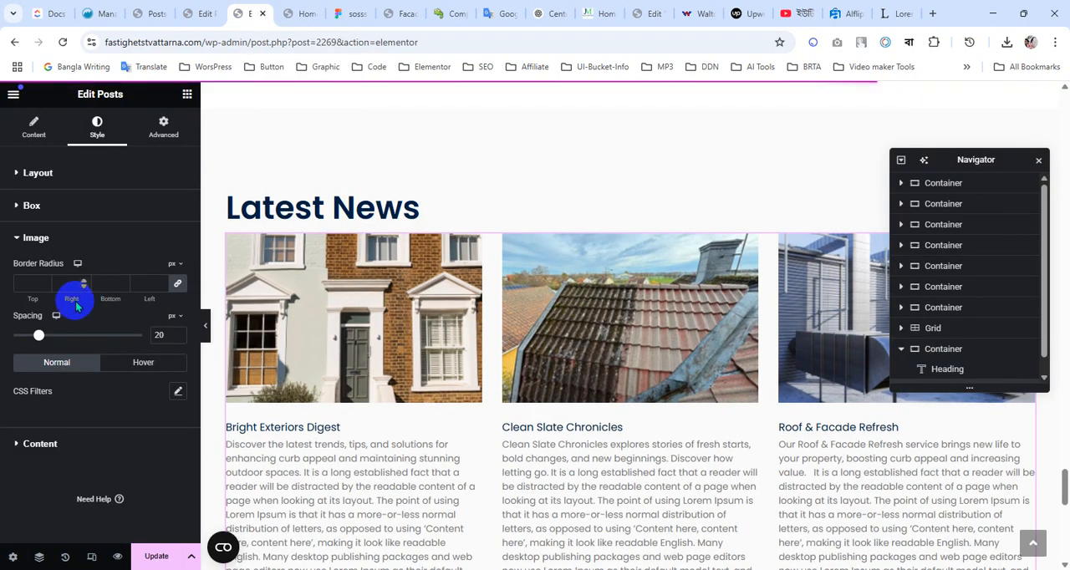
pyautogui.click(176, 291)
pyautogui.click(24, 282)
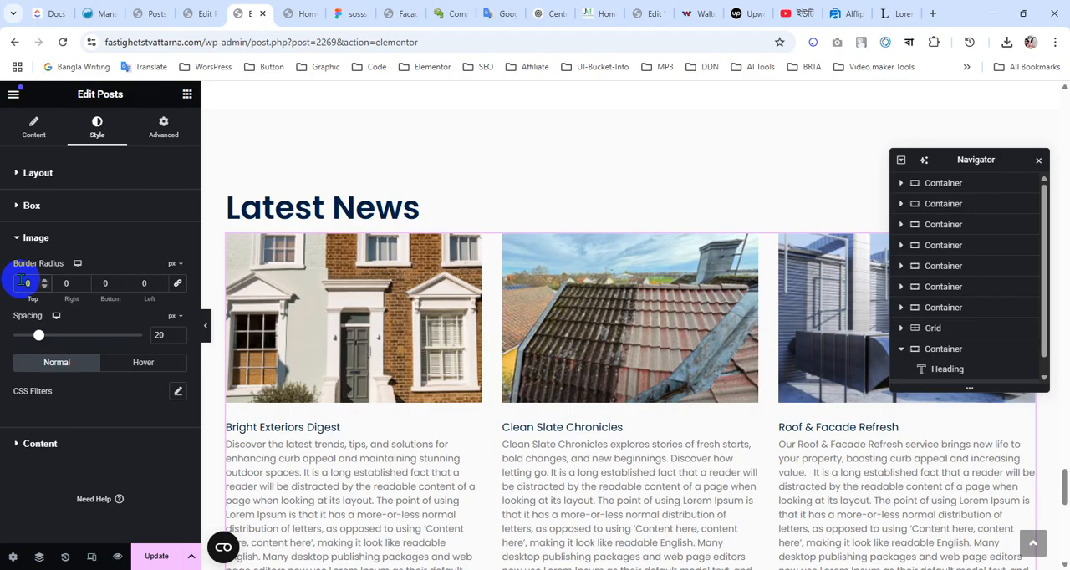
pyautogui.write('12')
pyautogui.click(73, 285)
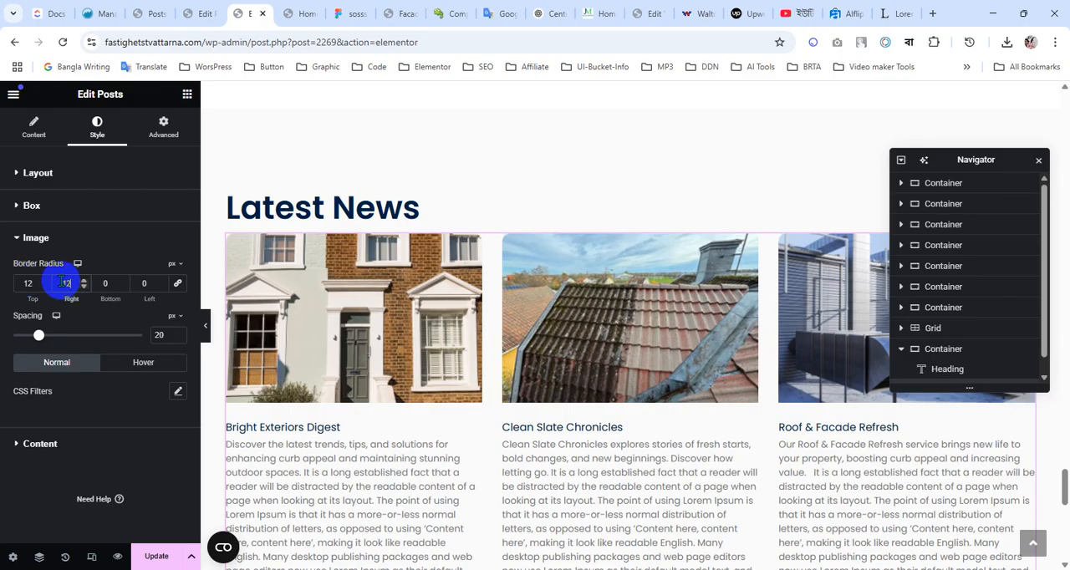
pyautogui.write('12')
pyautogui.scroll(-1, 559, 363)
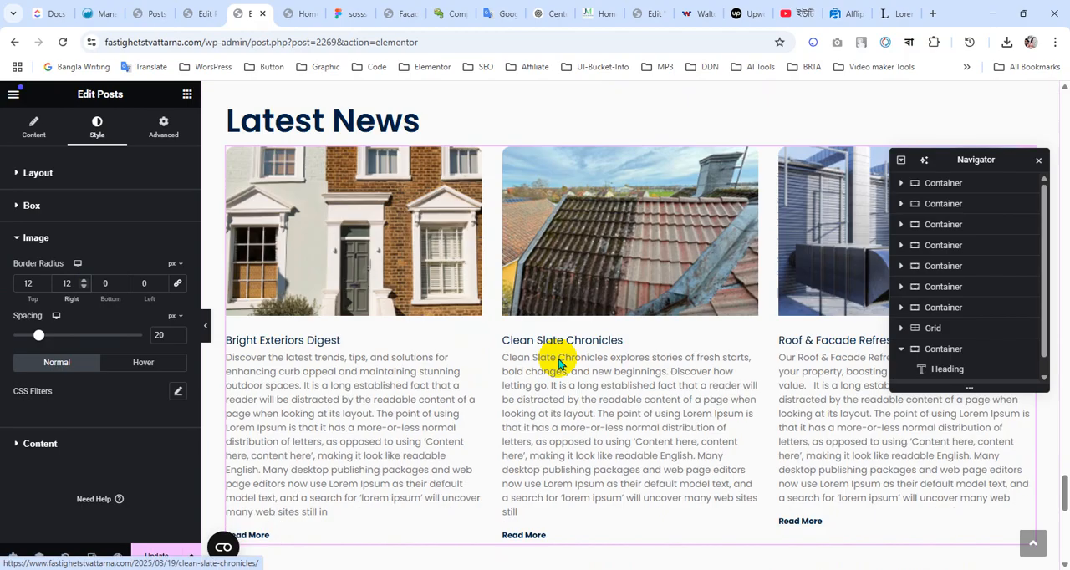
pyautogui.scroll(-1, 558, 364)
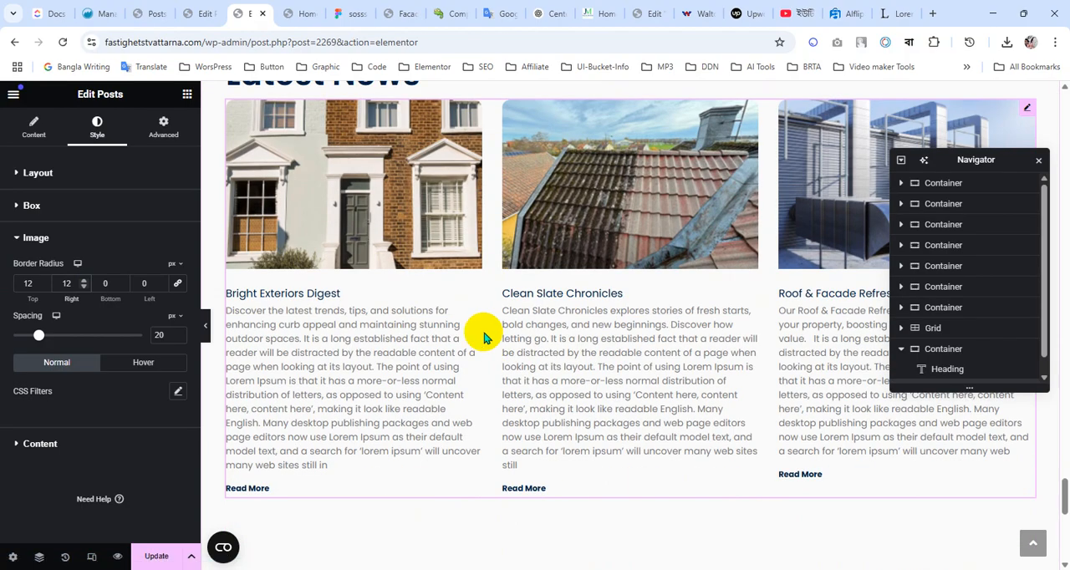
pyautogui.scroll(3, 489, 338)
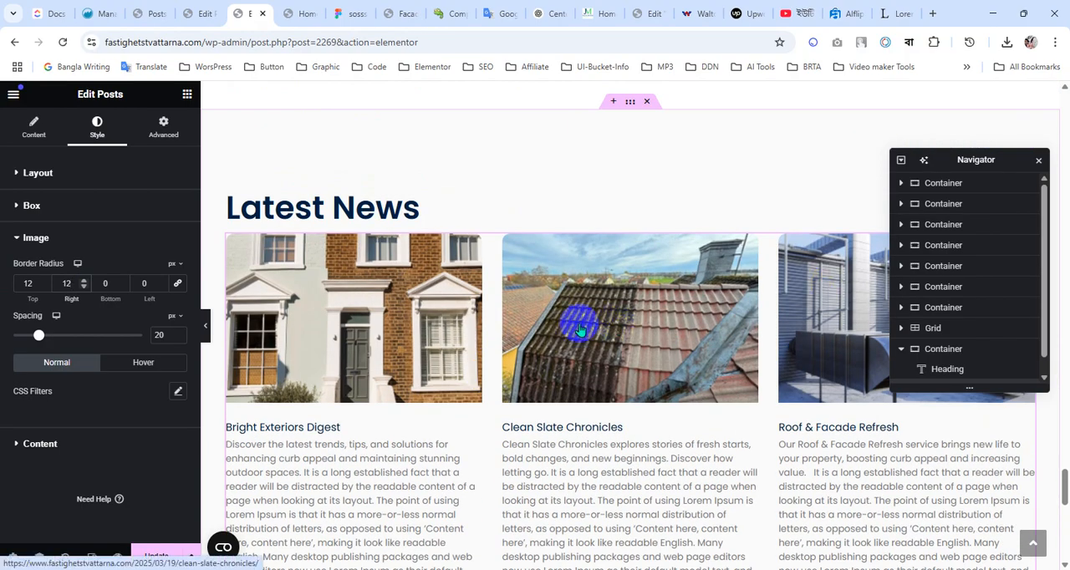
pyautogui.scroll(-2, 527, 318)
pyautogui.scroll(-1, 524, 316)
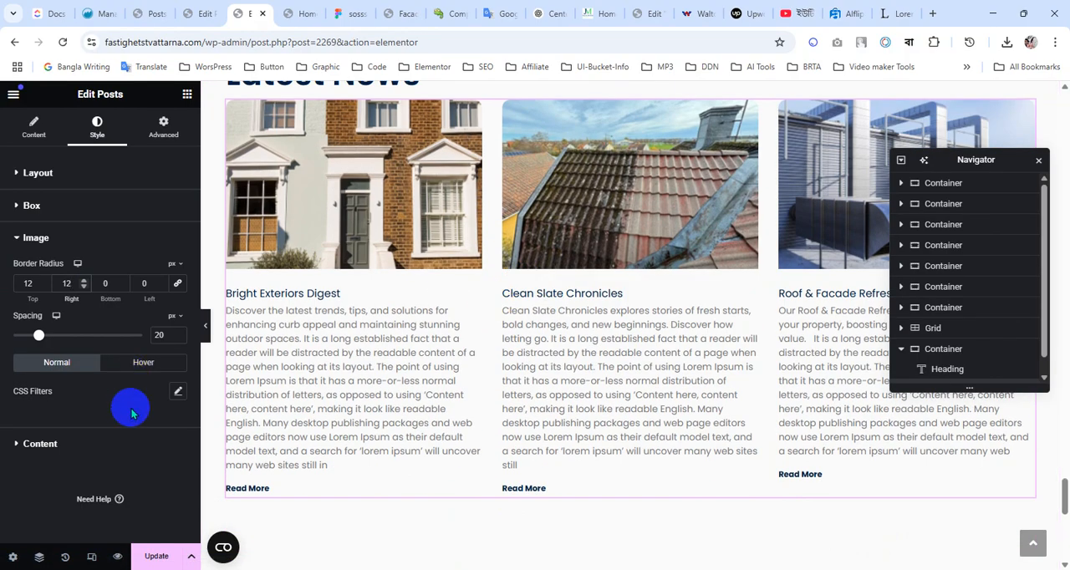
pyautogui.click(156, 559)
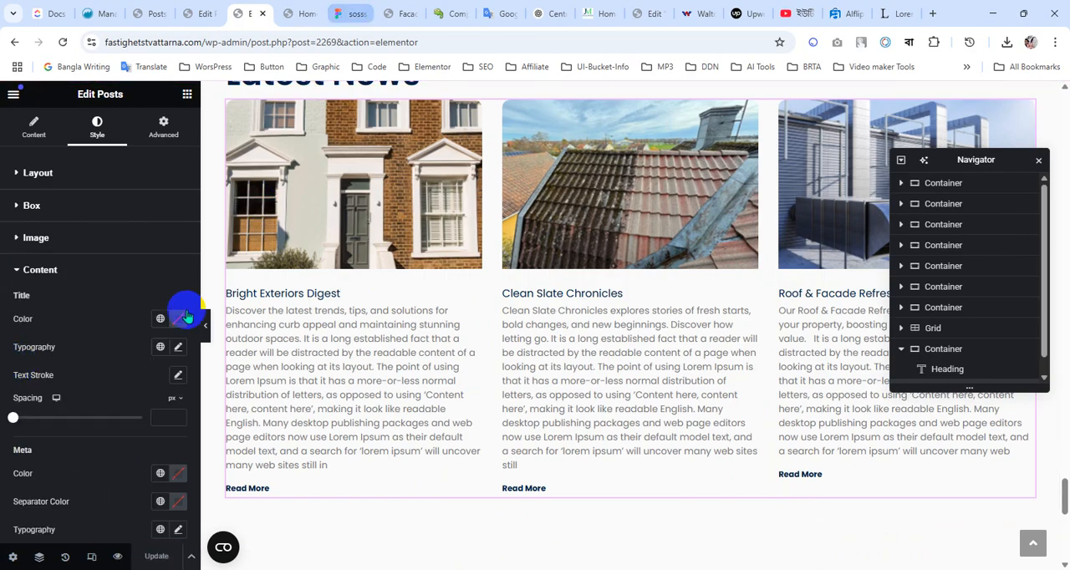
# In Figma, select the Roof & Facade Refresh card title, check its typography, and copy its fill color 031333
pyautogui.click(355, 14)
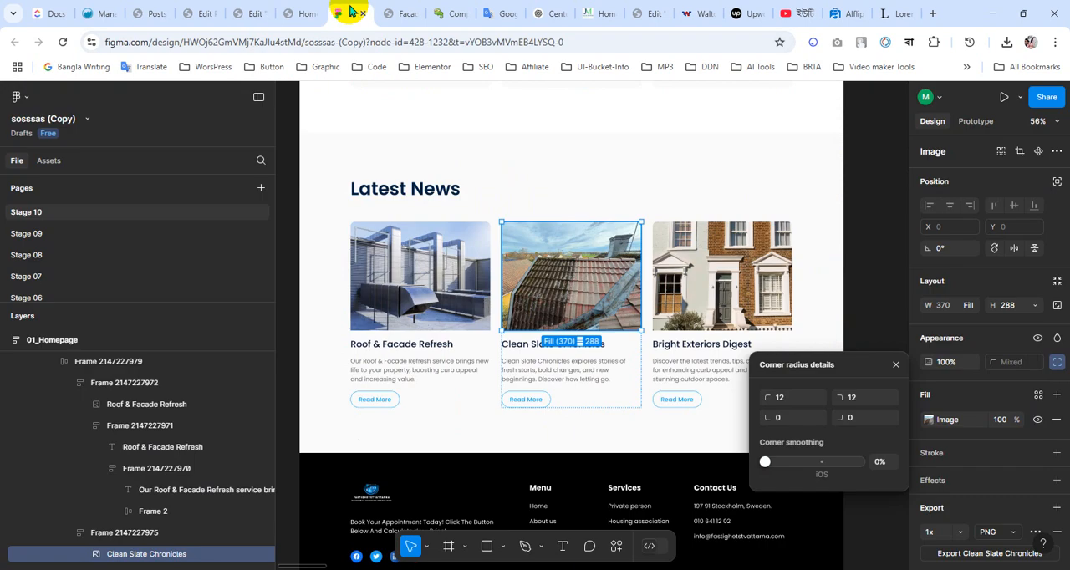
pyautogui.click(409, 351)
pyautogui.doubleClick(409, 351)
pyautogui.doubleClick(410, 349)
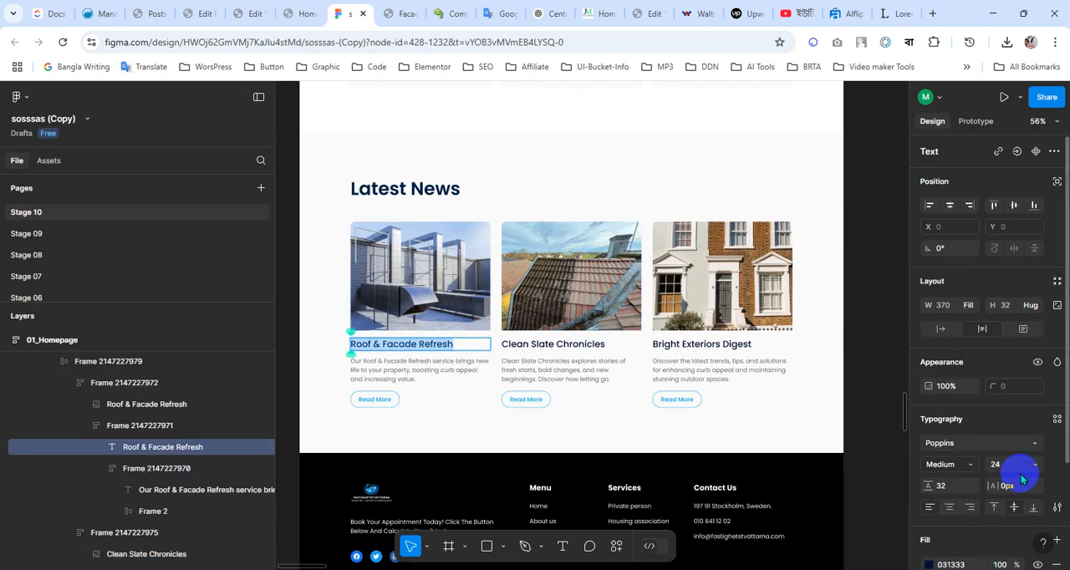
pyautogui.scroll(-2, 1003, 447)
pyautogui.click(953, 499)
pyautogui.hotkey('ctrl', 'c')
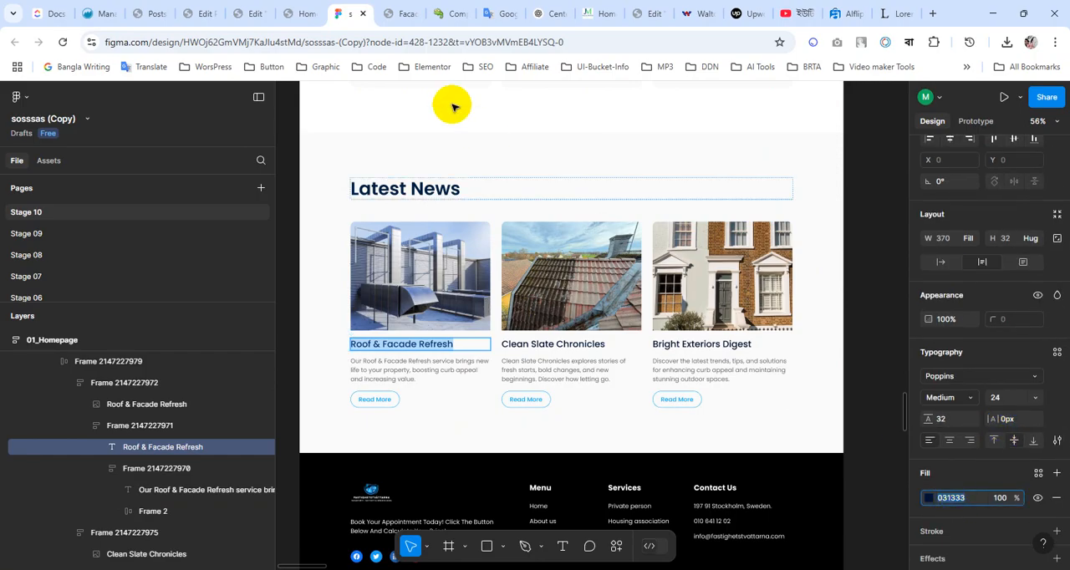
# In the Elementor editor, set the Posts widget's title color to #031333
pyautogui.click(249, 14)
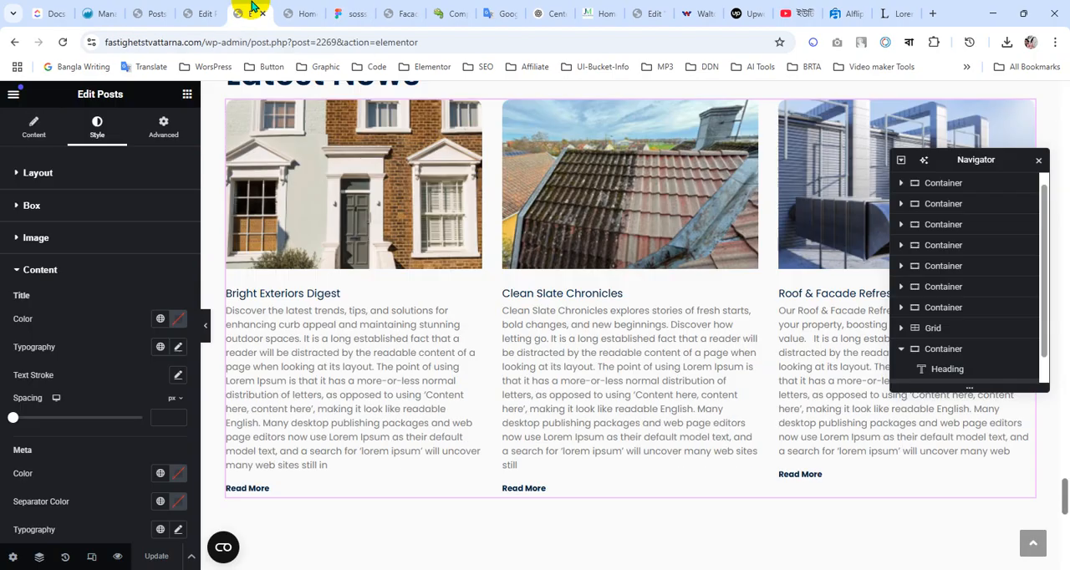
pyautogui.click(160, 324)
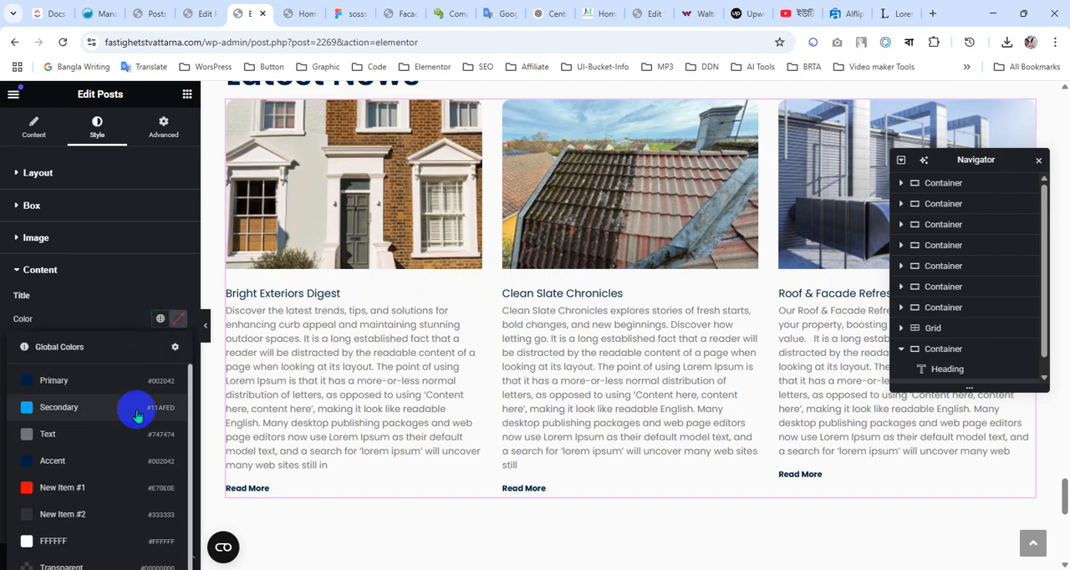
pyautogui.click(178, 321)
pyautogui.click(107, 516)
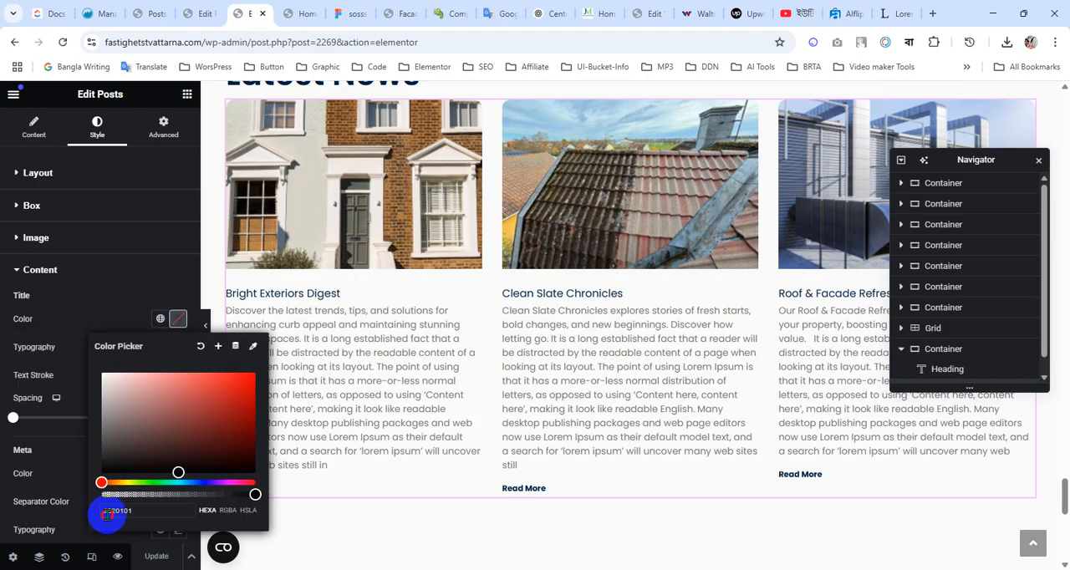
pyautogui.moveTo(107, 515); pyautogui.dragTo(144, 510)
pyautogui.hotkey('ctrl', 'v')
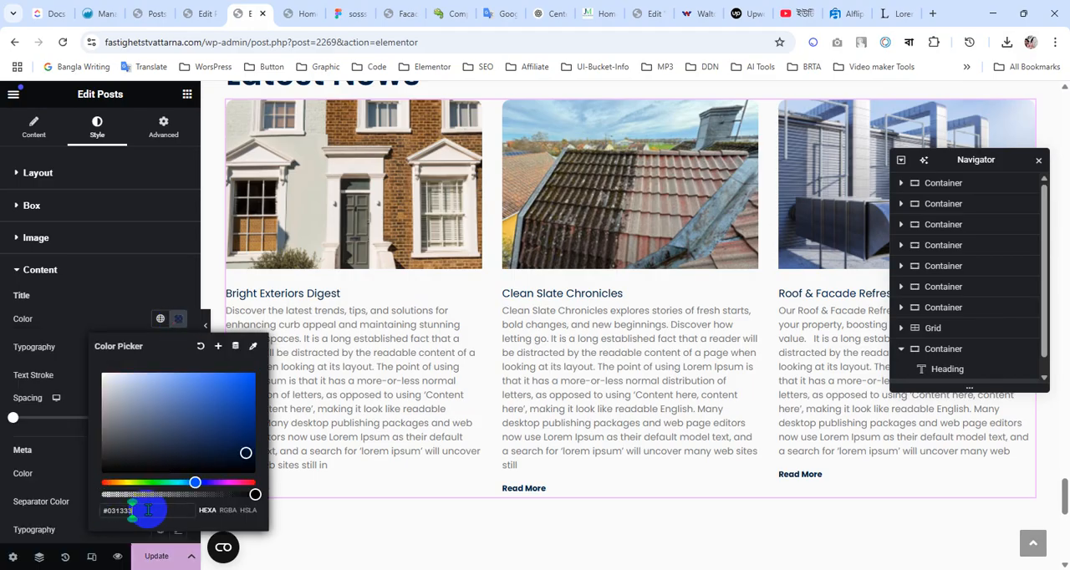
pyautogui.click(86, 326)
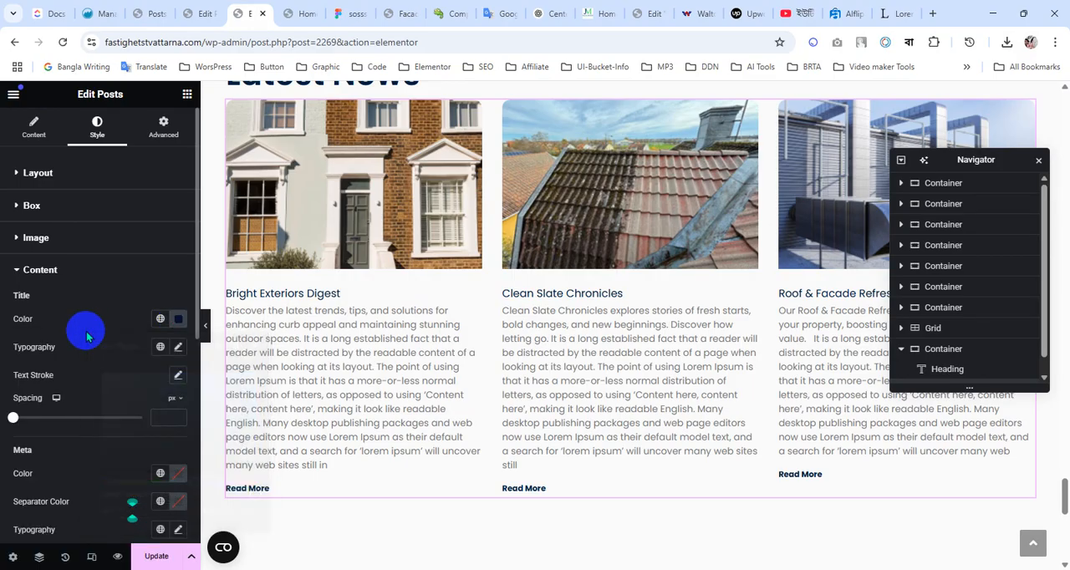
# Set the post title typography to Poppins, size 24 px and weight 600 (Semi Bold)
pyautogui.click(177, 351)
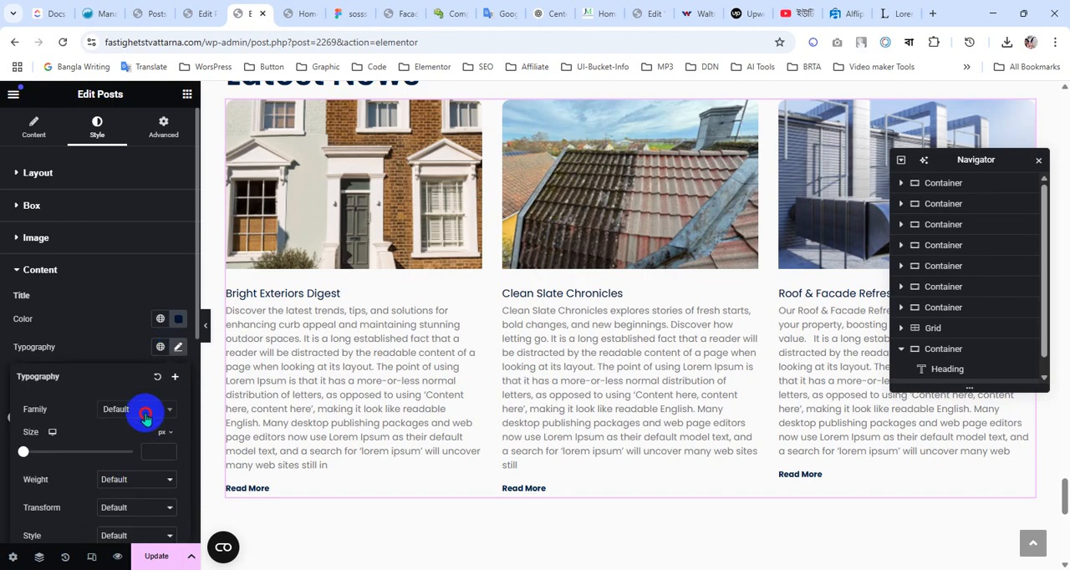
pyautogui.click(146, 413)
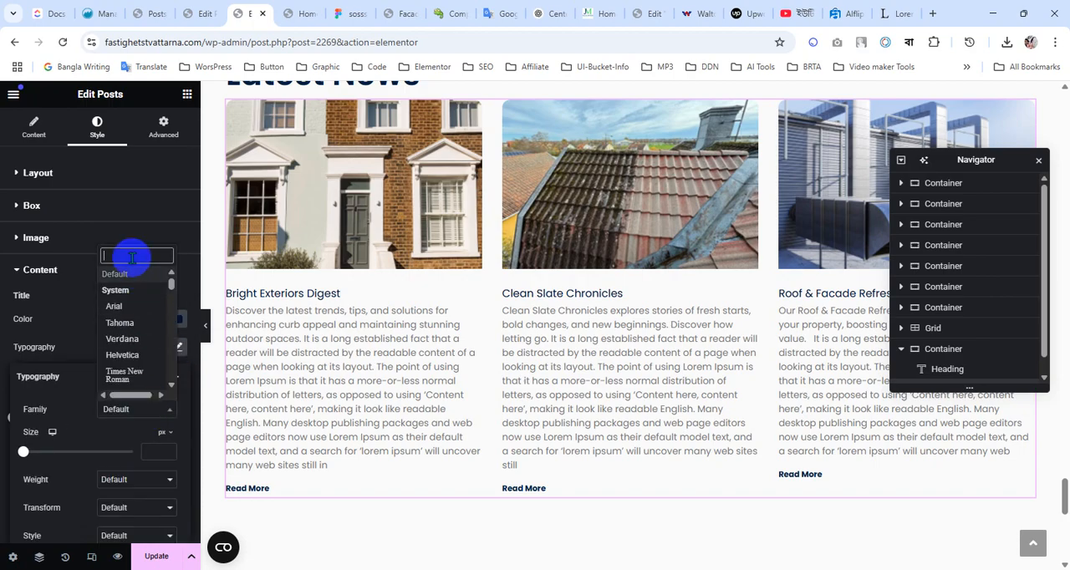
pyautogui.write('popp')
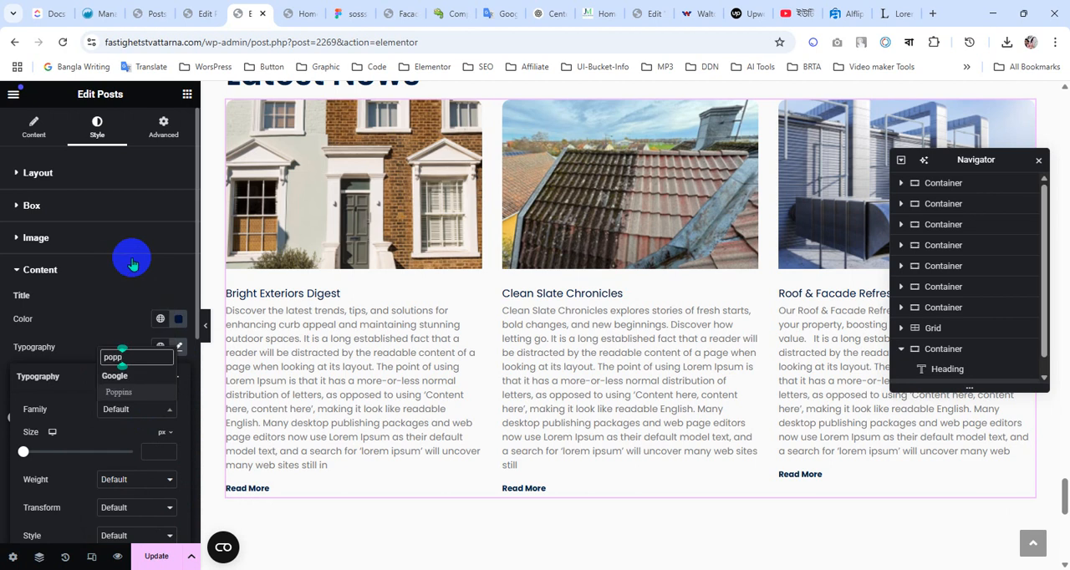
pyautogui.press('Return')
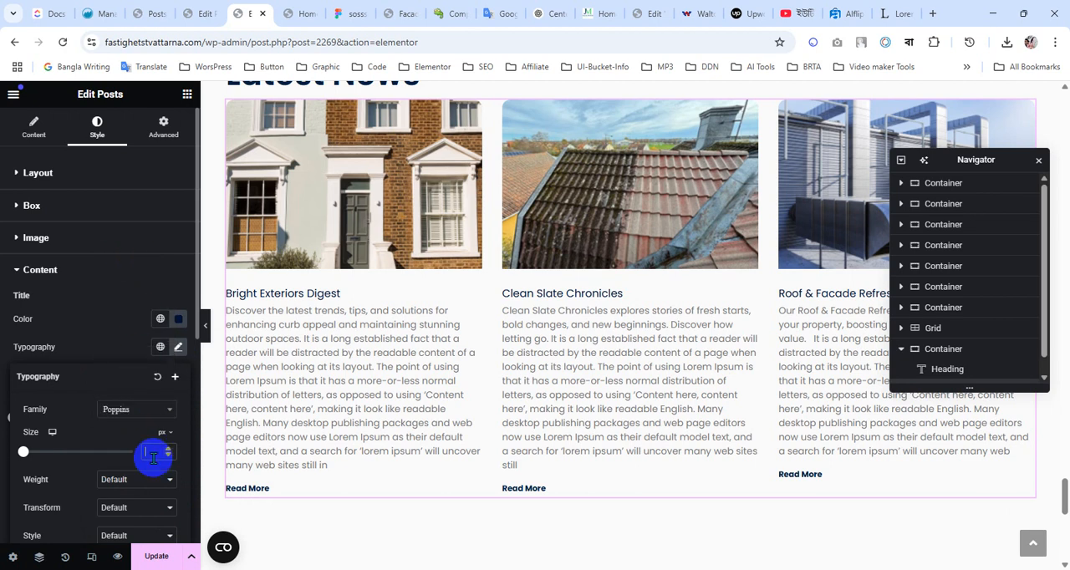
pyautogui.write('24')
pyautogui.scroll(-2, 170, 523)
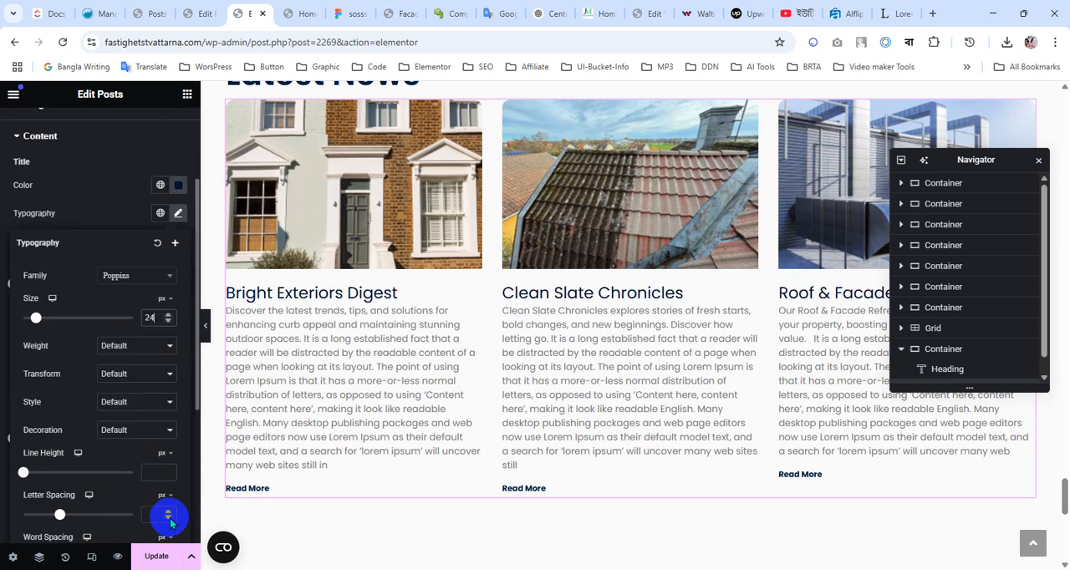
pyautogui.click(136, 351)
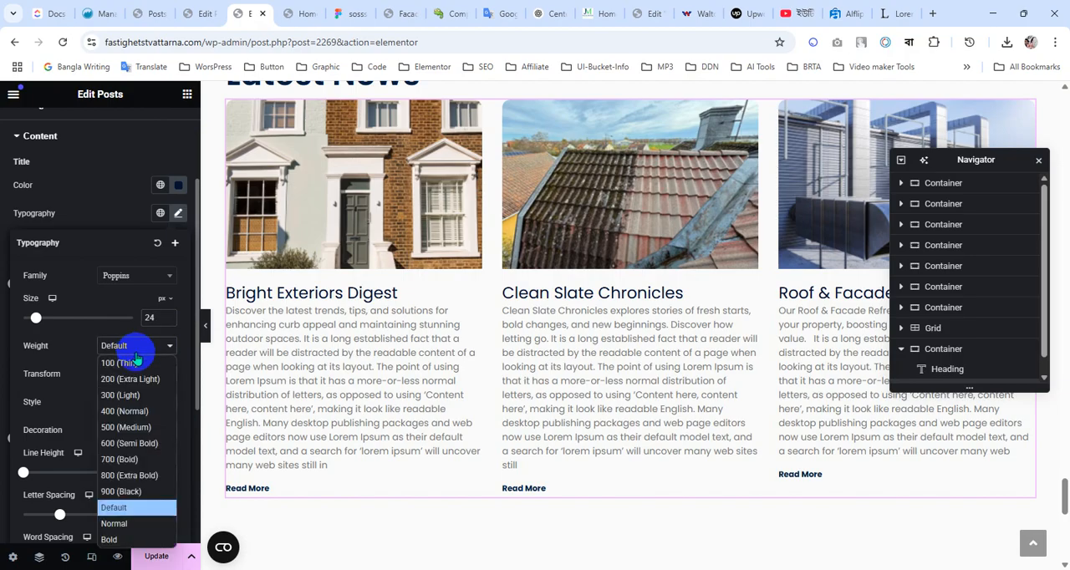
pyautogui.click(127, 429)
# Check the card title's font weight in Figma, then set the post title weight to 500 (Medium) in Elementor
pyautogui.click(353, 11)
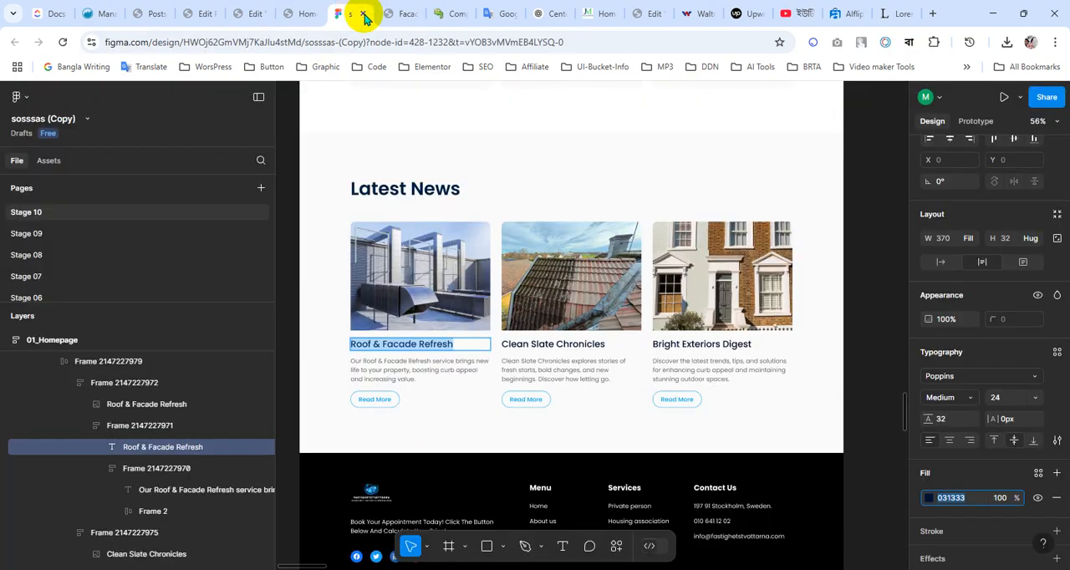
pyautogui.click(292, 12)
pyautogui.click(253, 11)
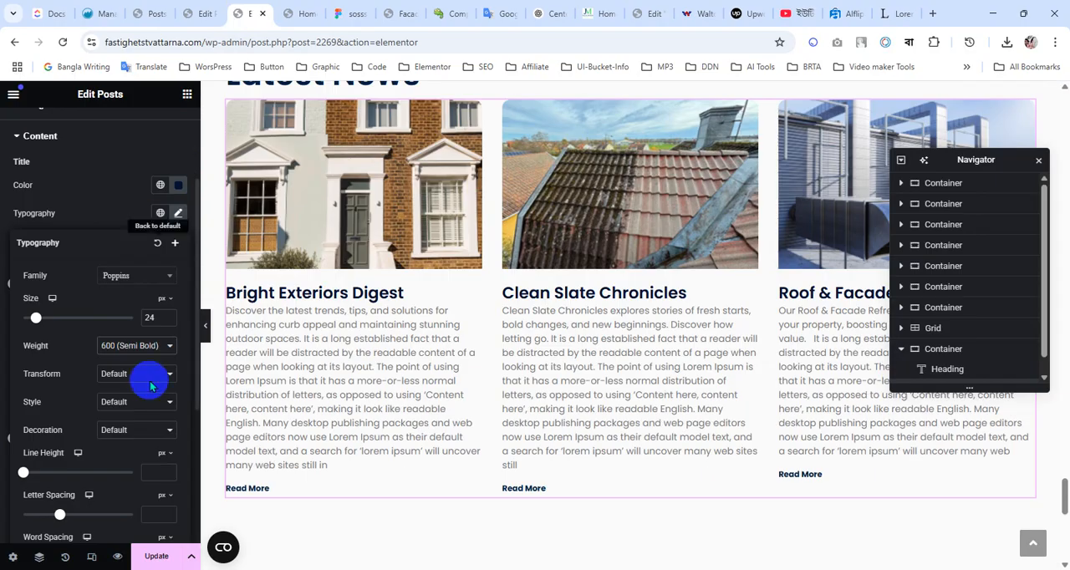
pyautogui.click(146, 345)
pyautogui.click(140, 435)
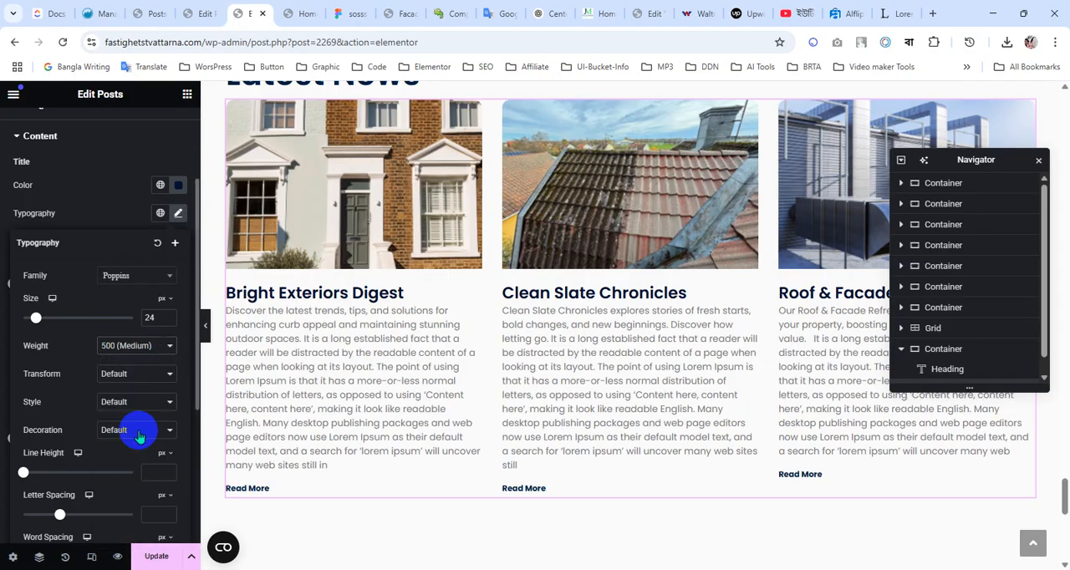
# Check the card title's line height in Figma, then set the post title line height to 32 px in Elementor
pyautogui.click(356, 12)
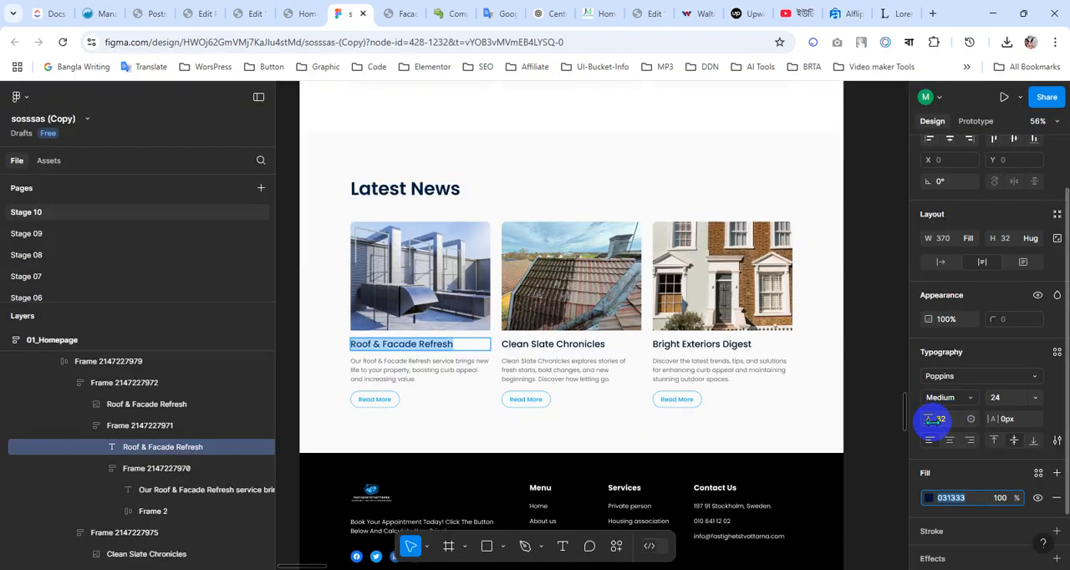
pyautogui.click(297, 12)
pyautogui.click(253, 11)
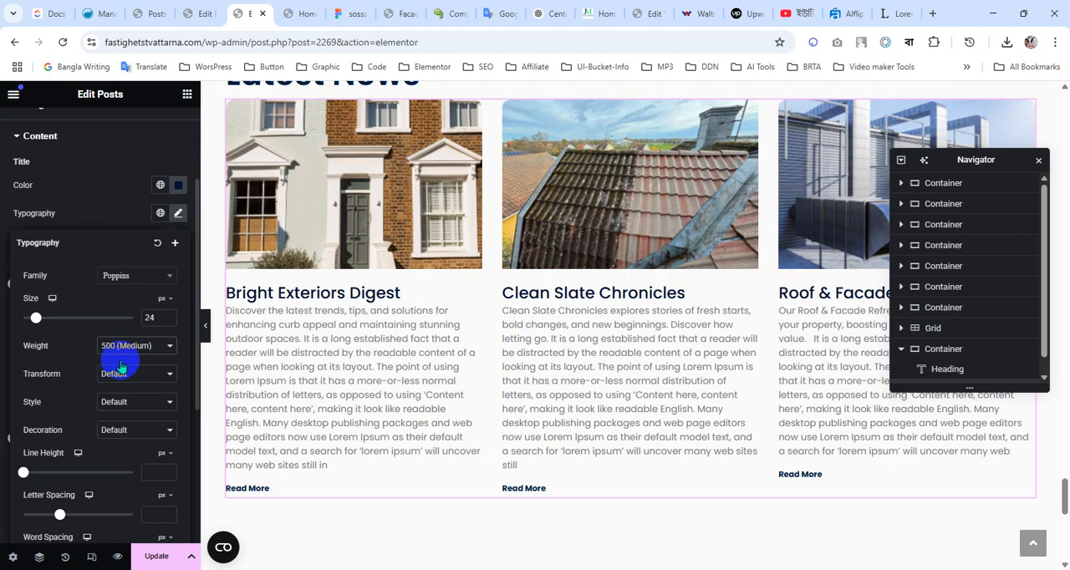
pyautogui.click(151, 469)
pyautogui.write('34')
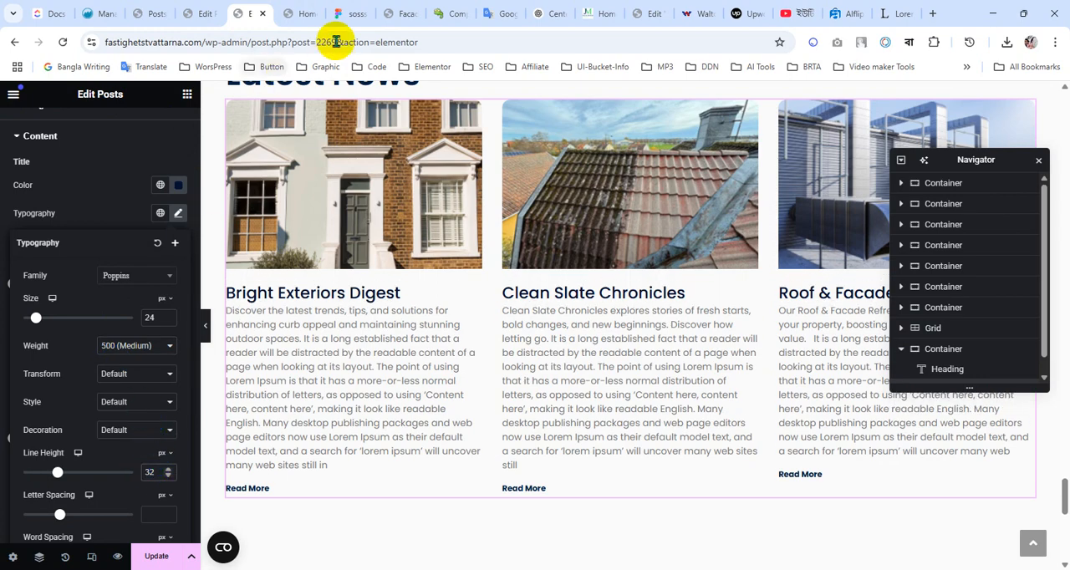
# In Figma, select the description text under the Roof & Facade Refresh title and copy its fill color 666666
pyautogui.click(299, 11)
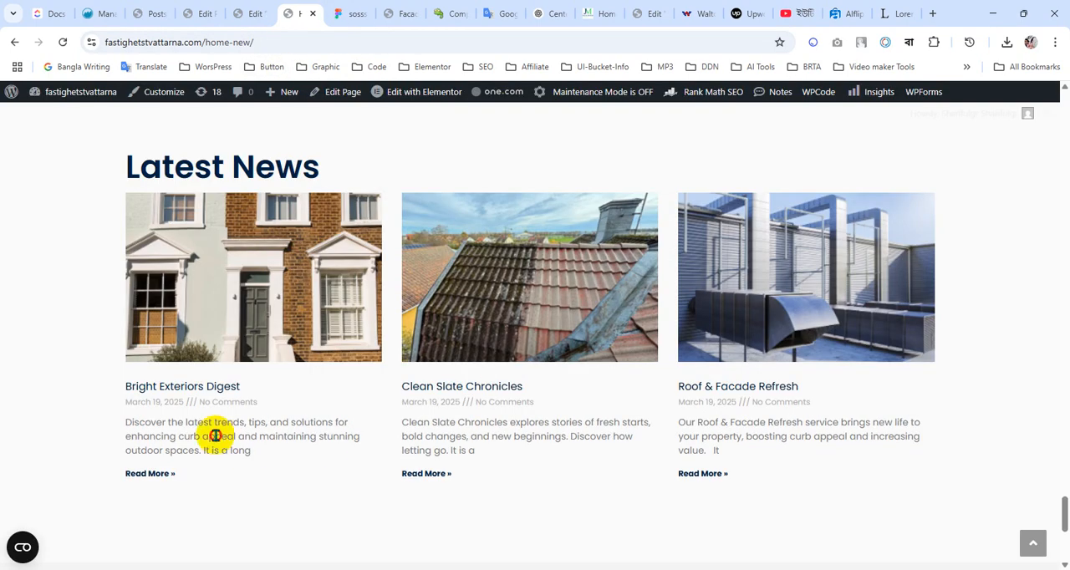
pyautogui.click(349, 13)
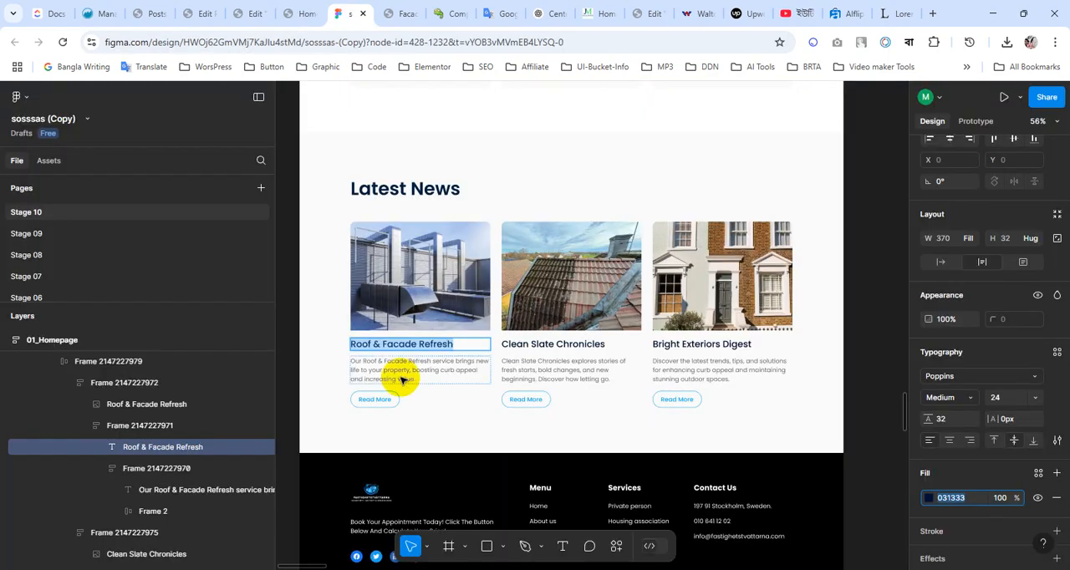
pyautogui.click(399, 375)
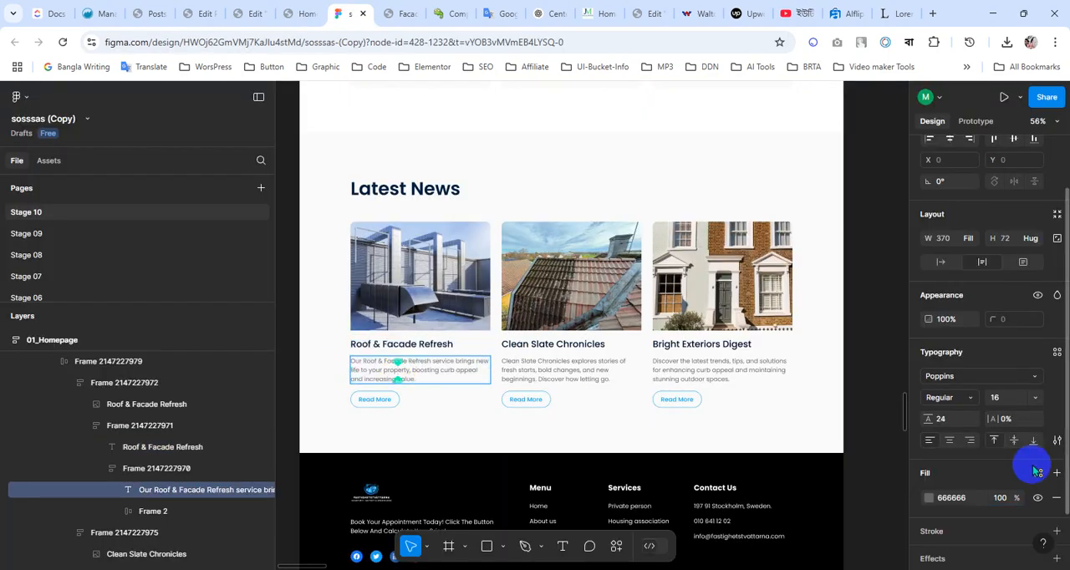
pyautogui.click(955, 505)
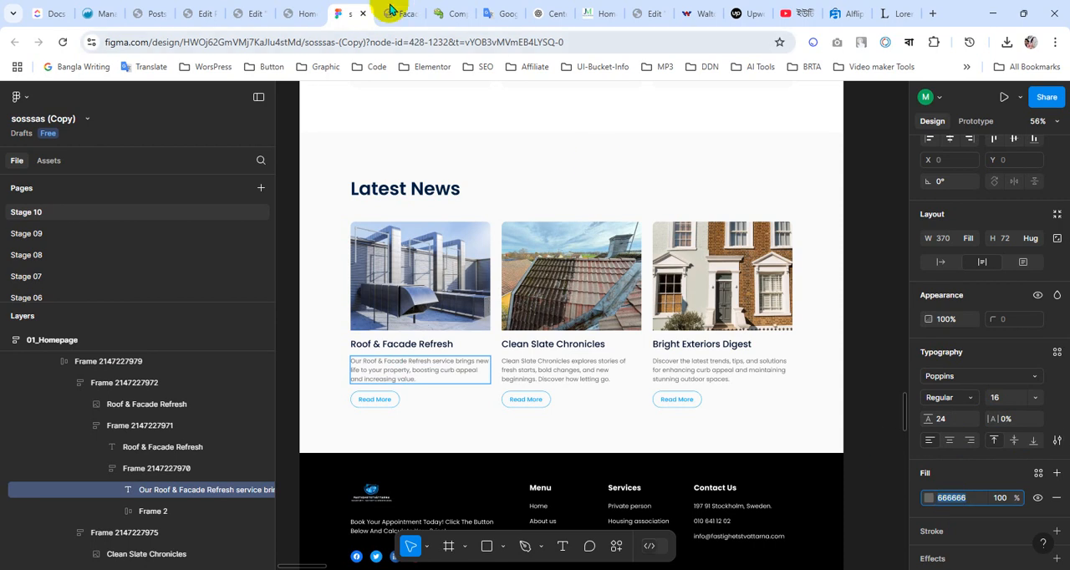
# In the Elementor editor, set the Posts widget's excerpt color to #666666
pyautogui.click(290, 12)
pyautogui.click(247, 13)
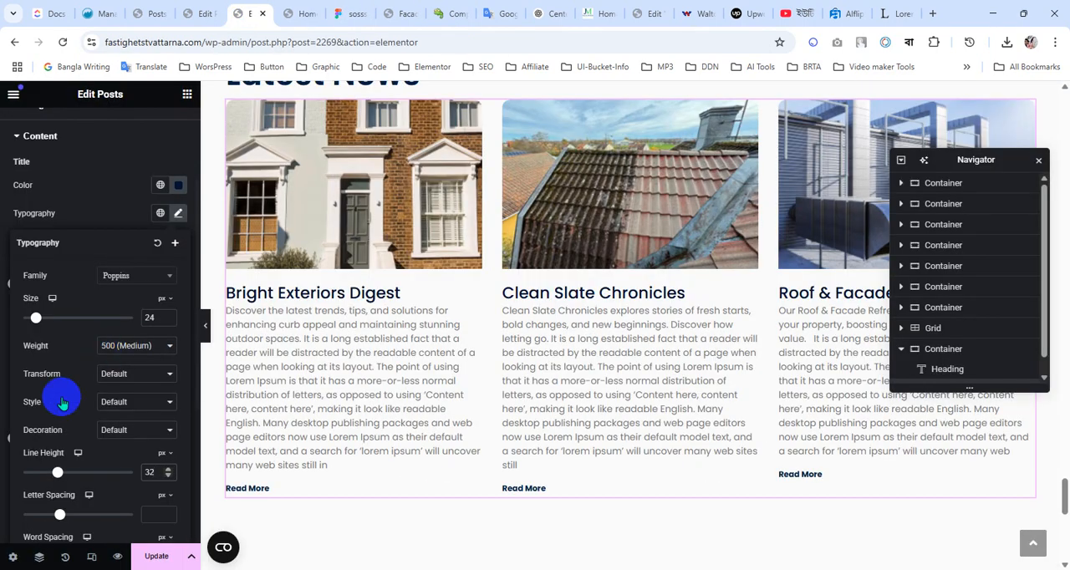
pyautogui.scroll(-3, 62, 401)
pyautogui.click(100, 430)
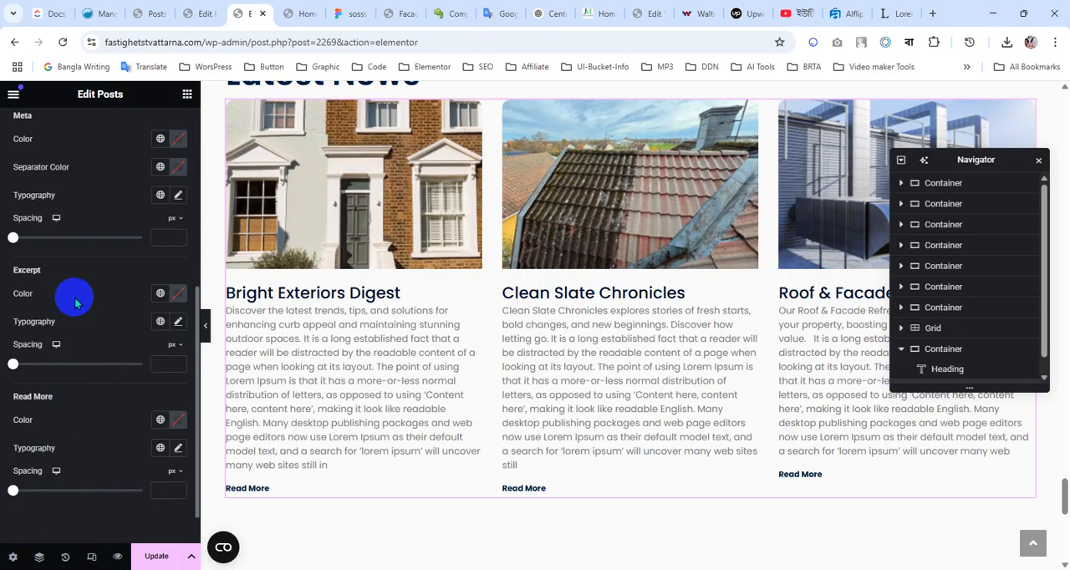
pyautogui.scroll(2, 100, 368)
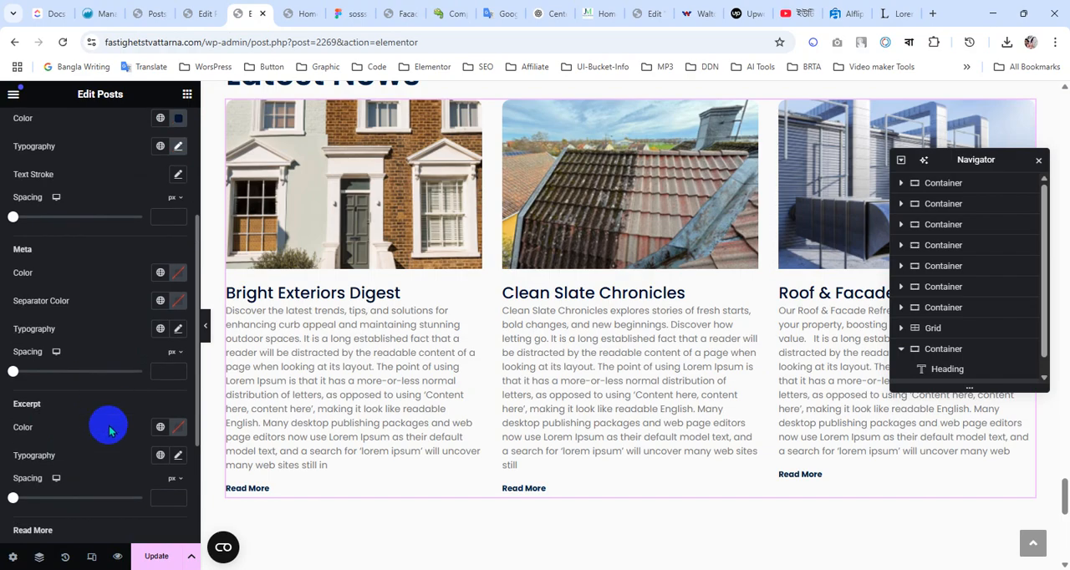
pyautogui.scroll(-2, 117, 418)
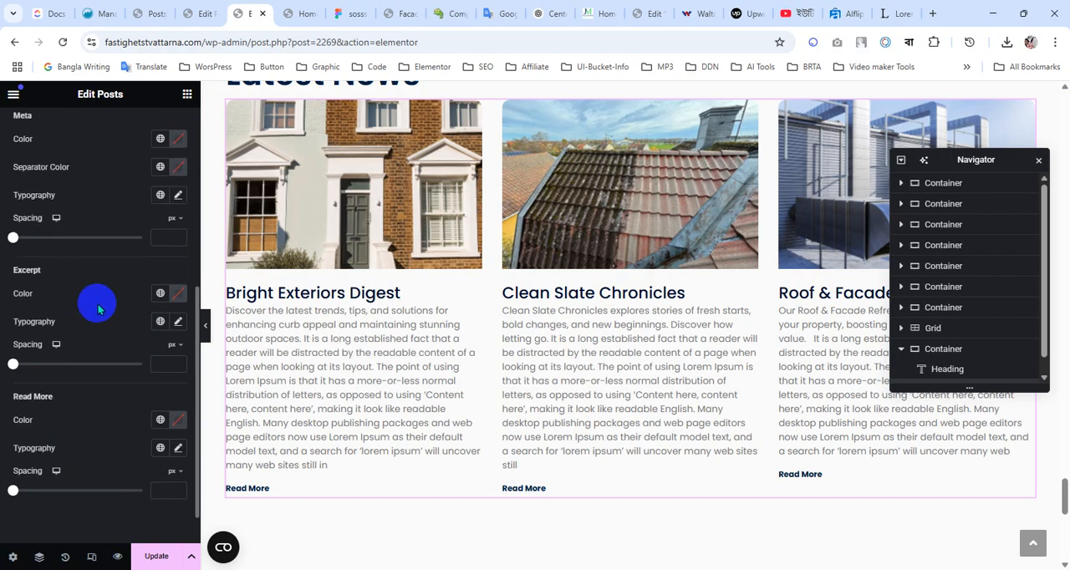
pyautogui.click(178, 294)
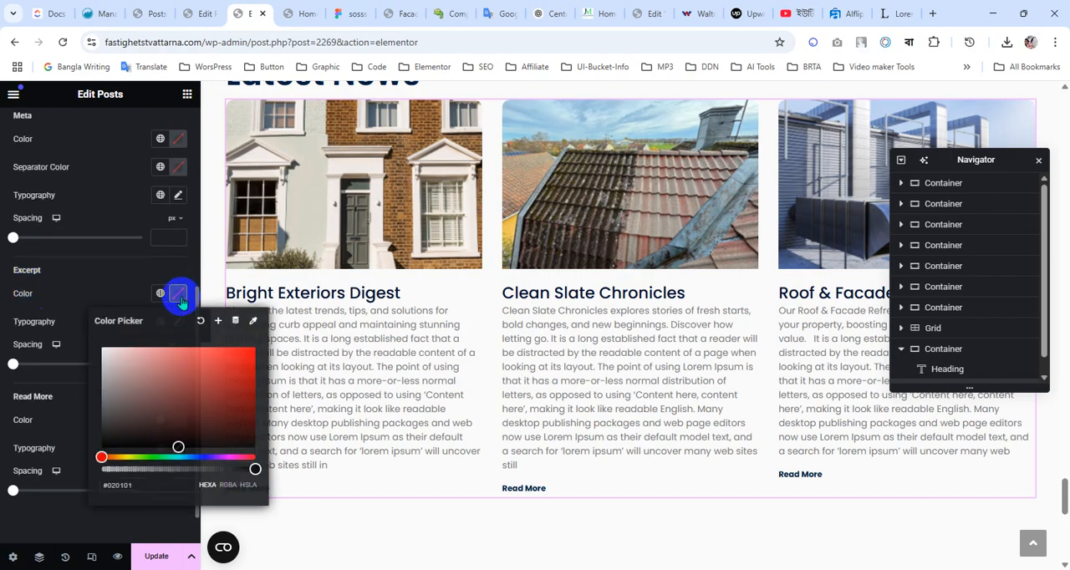
pyautogui.write('#666666')
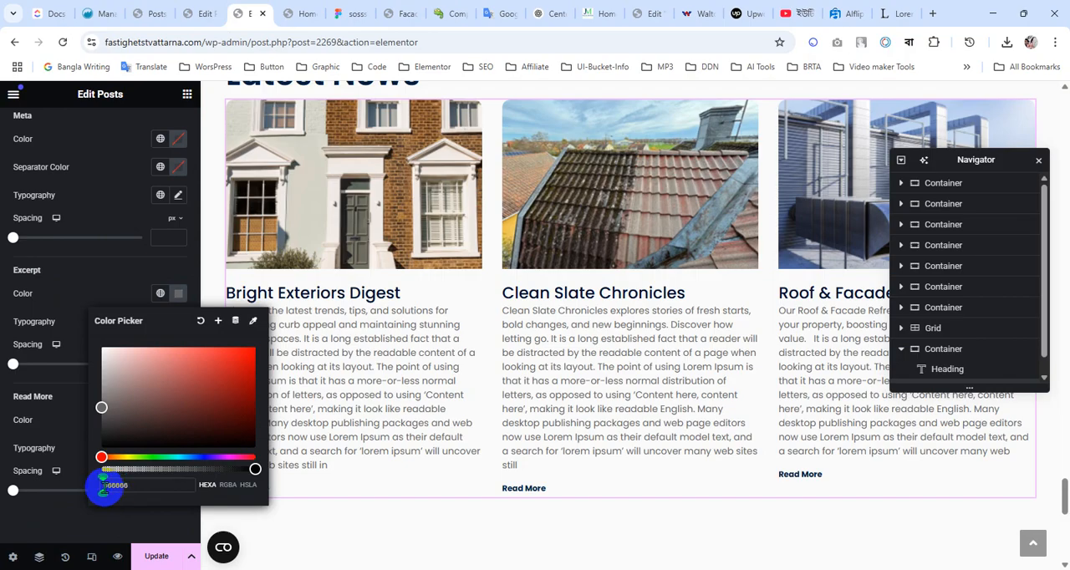
pyautogui.click(100, 508)
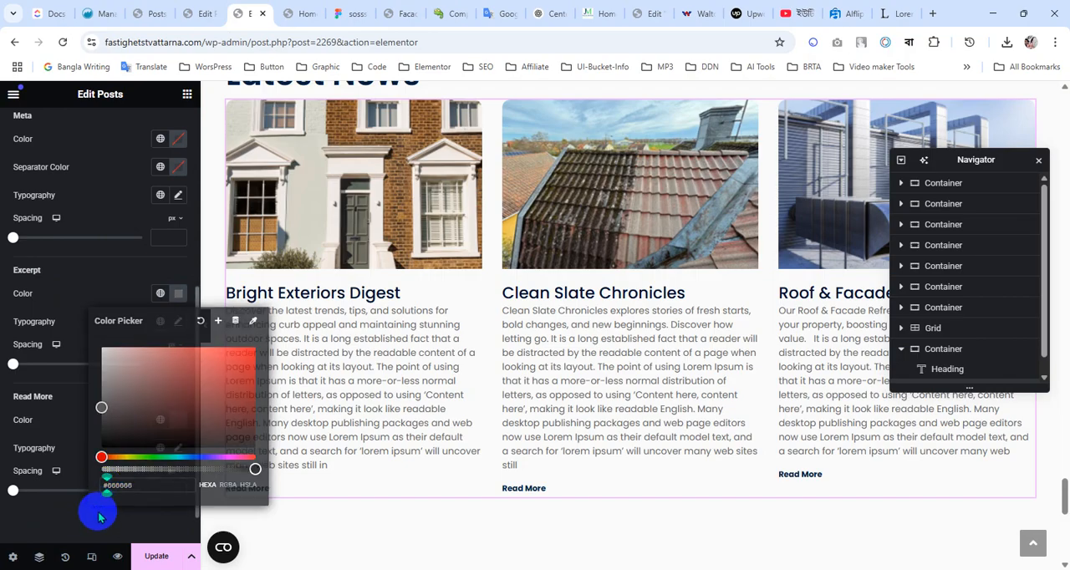
# Apply the global font Text to the excerpt typography
pyautogui.click(161, 322)
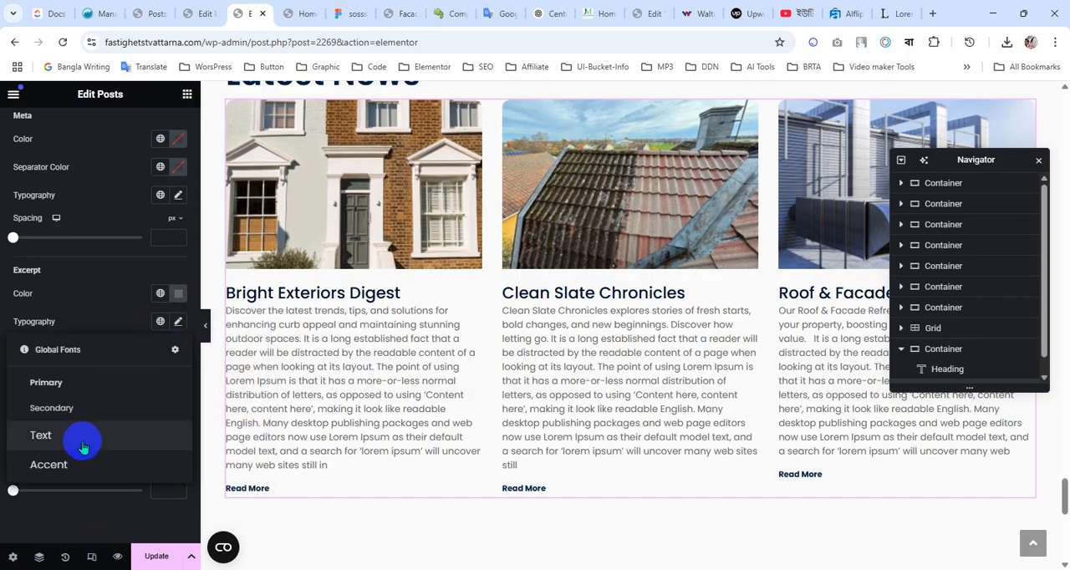
pyautogui.click(81, 443)
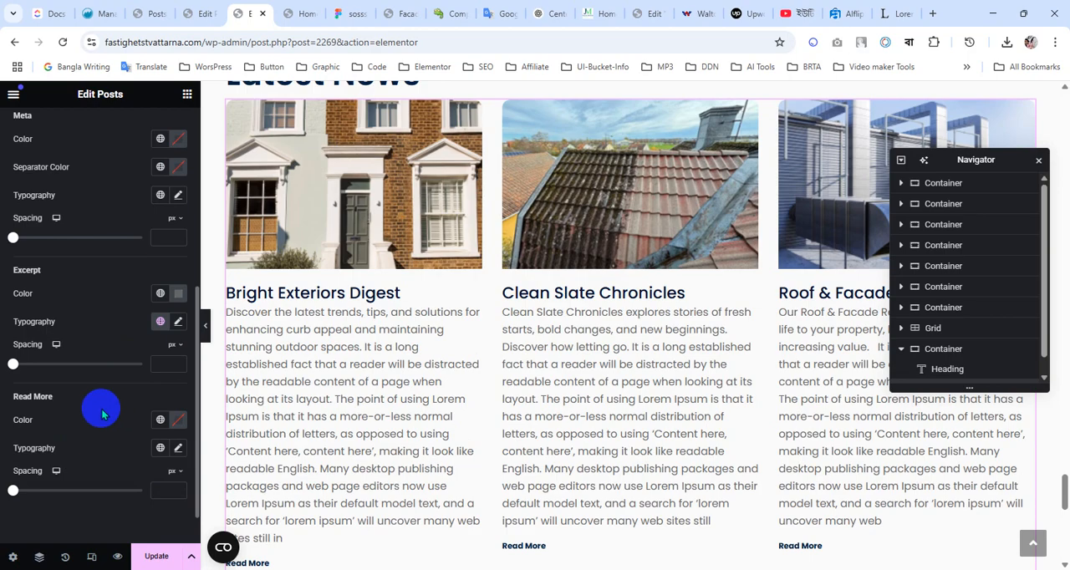
pyautogui.scroll(-1, 102, 414)
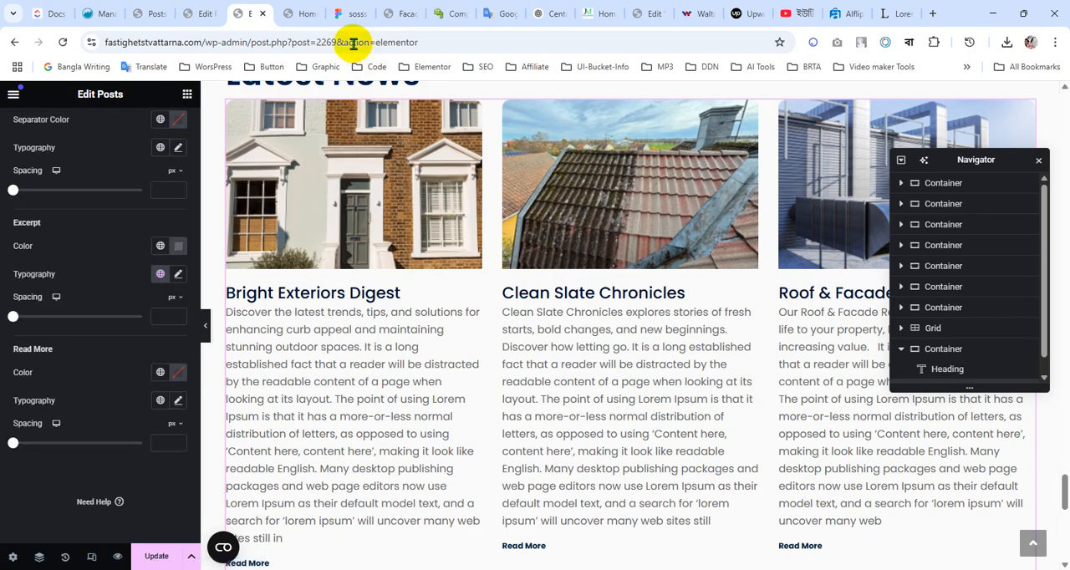
# Examine the Read More button's design up close in Figma, then review the Posts widget's Read More style options in Elementor
pyautogui.click(352, 17)
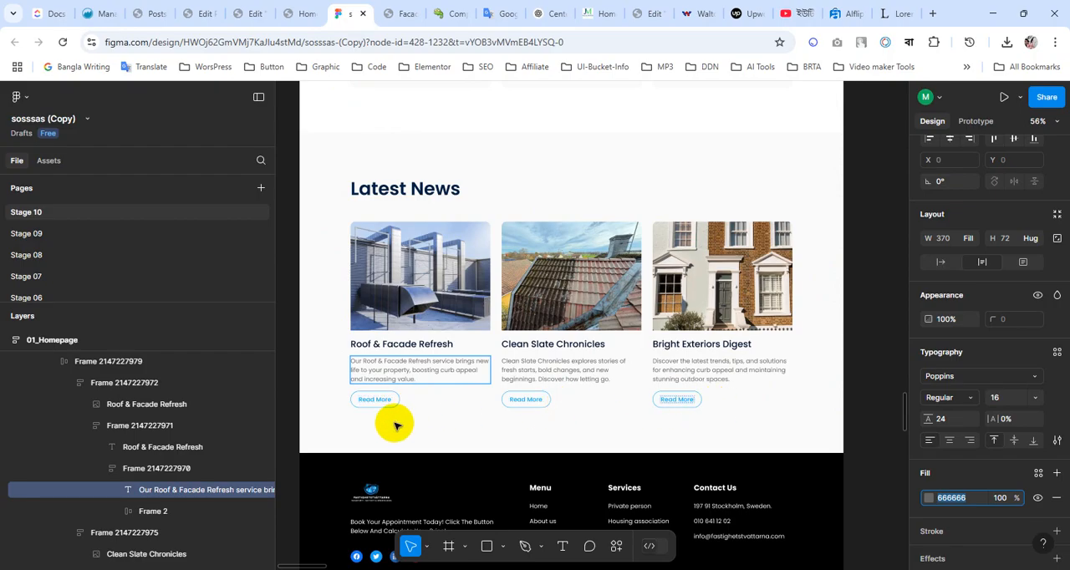
pyautogui.keyDown('ctrl'); pyautogui.scroll(5, 383, 416); pyautogui.keyUp('ctrl')
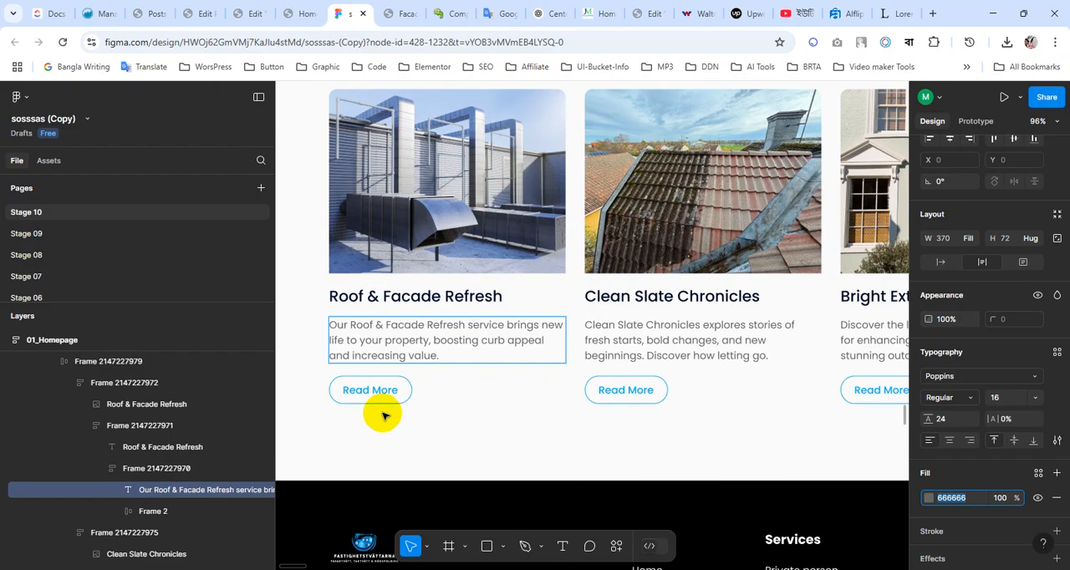
pyautogui.click(301, 13)
pyautogui.click(251, 12)
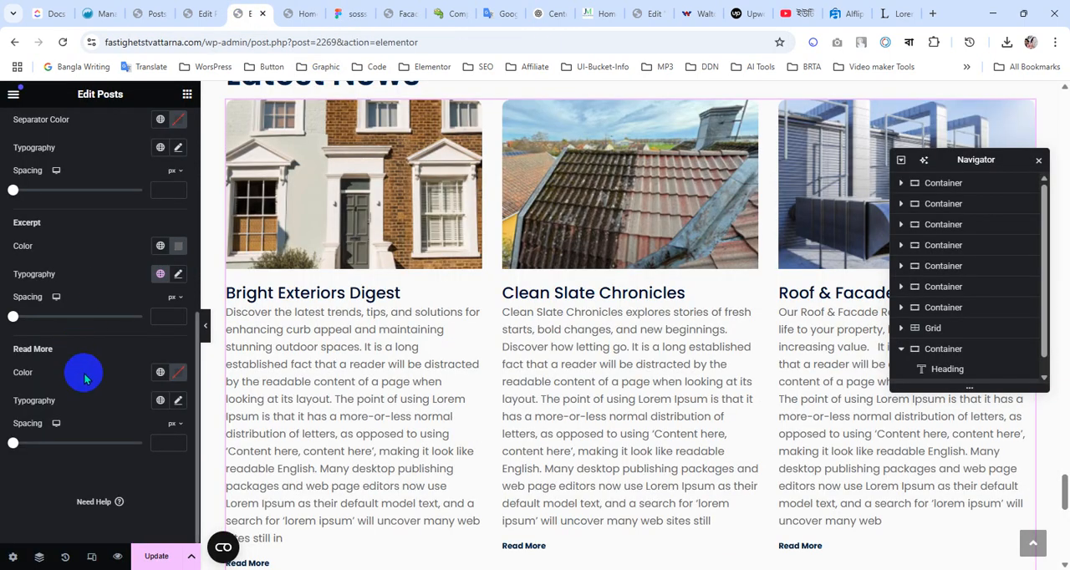
pyautogui.scroll(5, 85, 378)
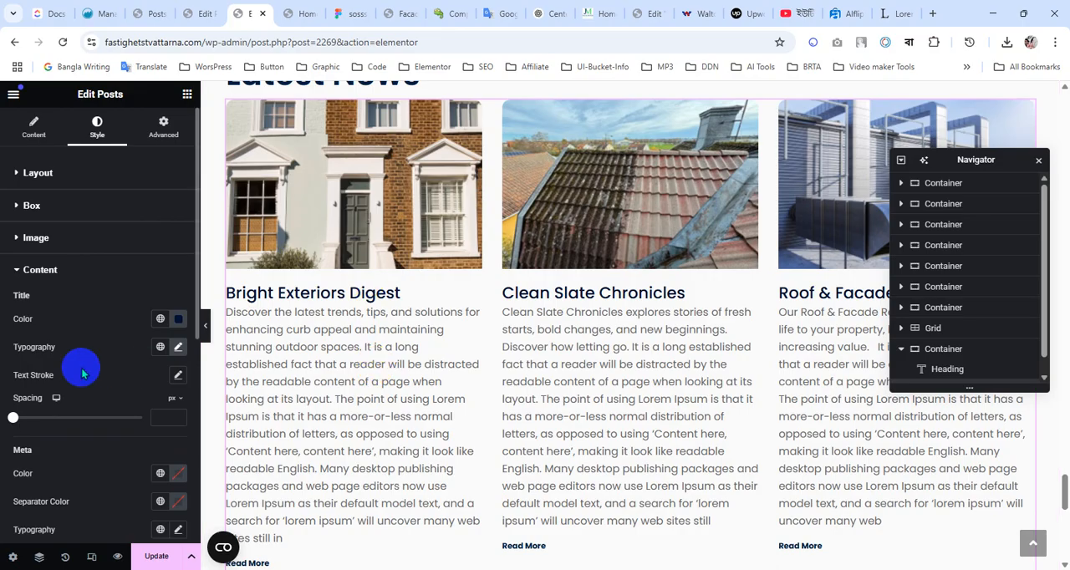
# Look through the Posts widget's content and style settings for options that control the Read More button
pyautogui.scroll(-5, 82, 373)
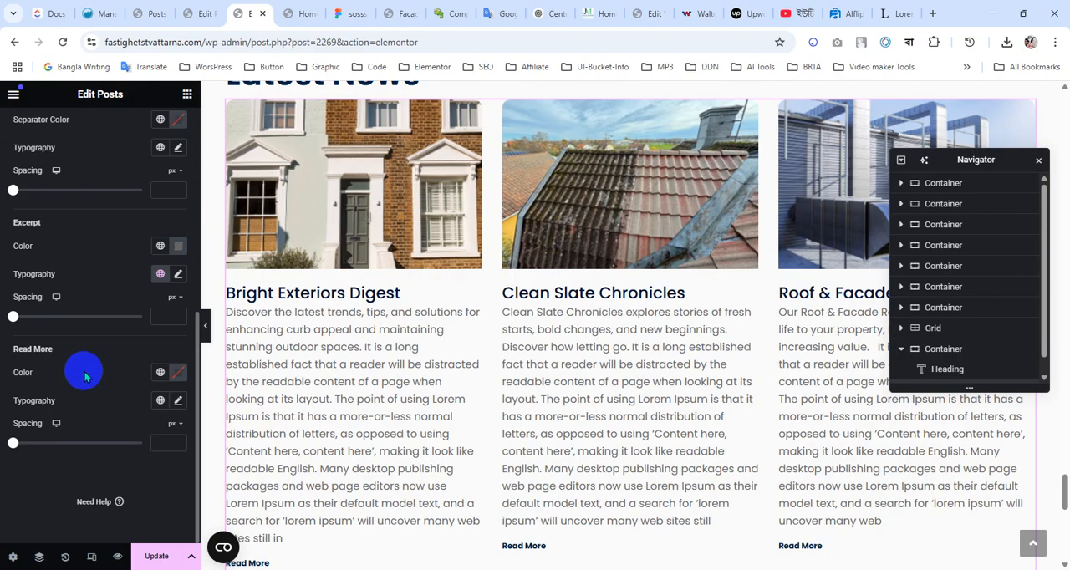
pyautogui.scroll(8, 81, 380)
pyautogui.scroll(-8, 82, 376)
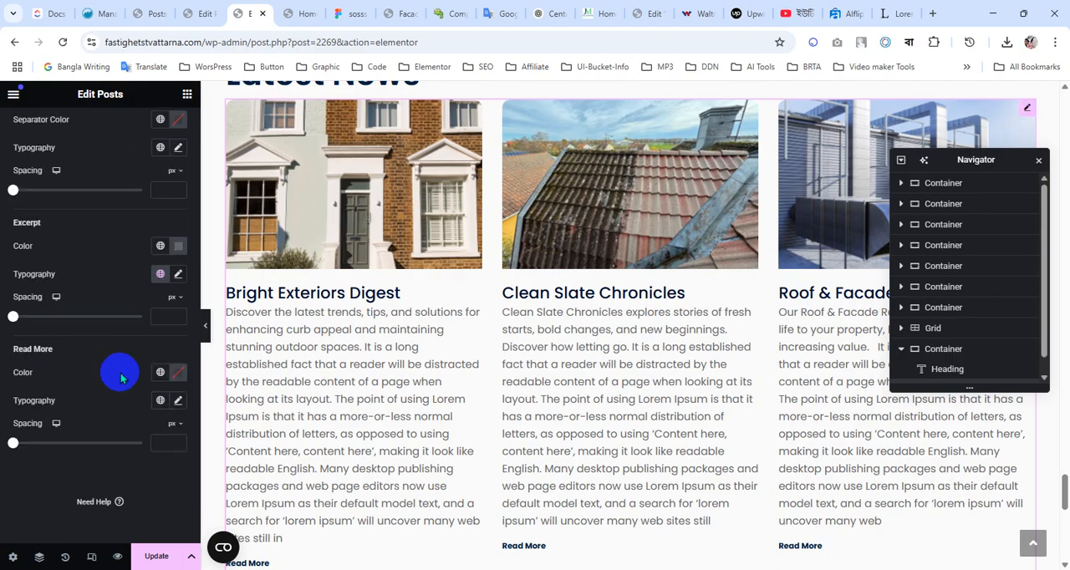
pyautogui.scroll(-3, 346, 358)
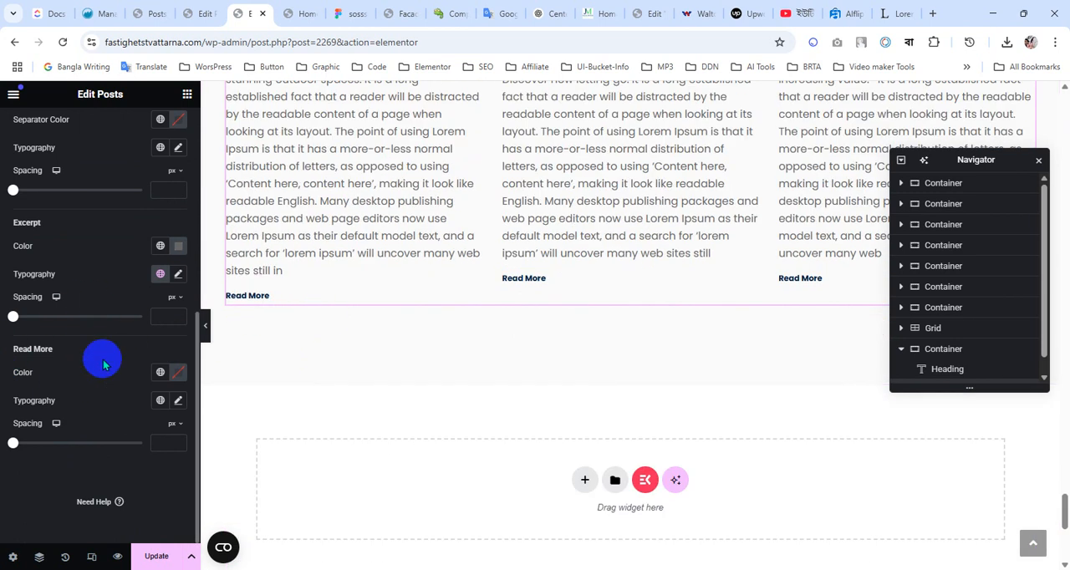
pyautogui.scroll(10, 64, 201)
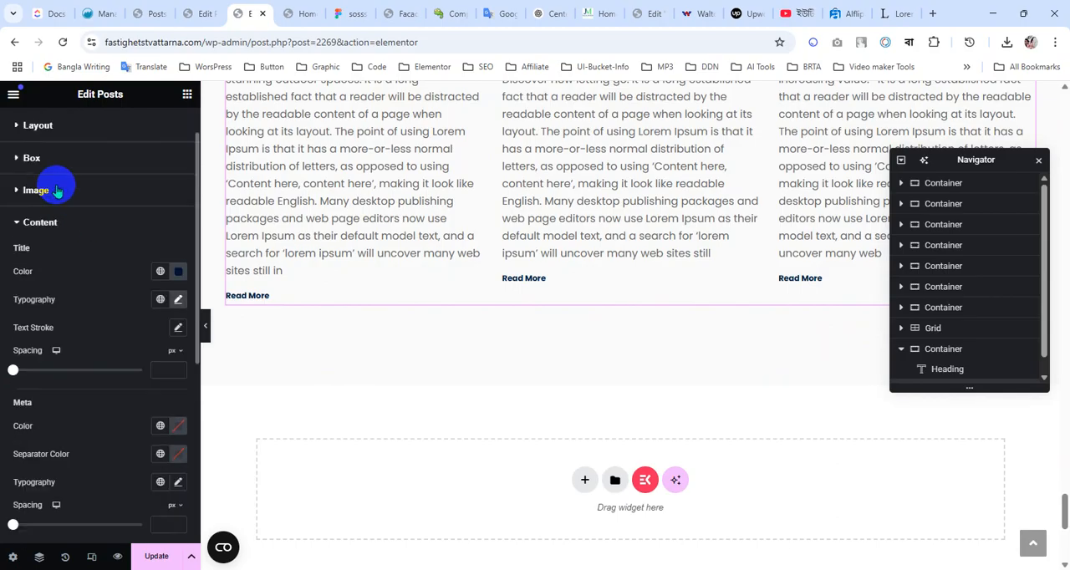
pyautogui.click(32, 125)
pyautogui.scroll(-5, 53, 368)
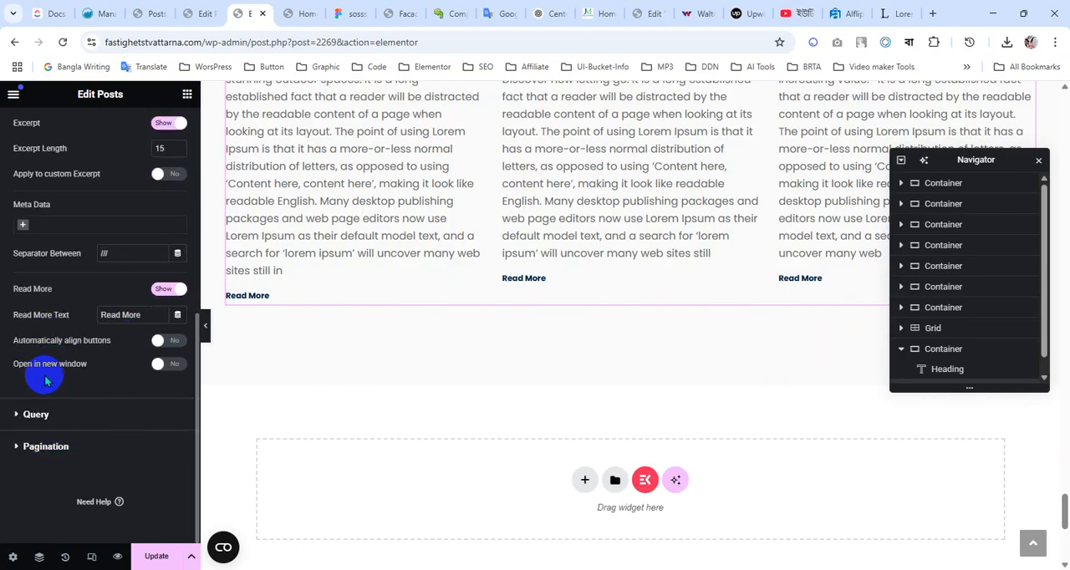
pyautogui.scroll(5, 44, 375)
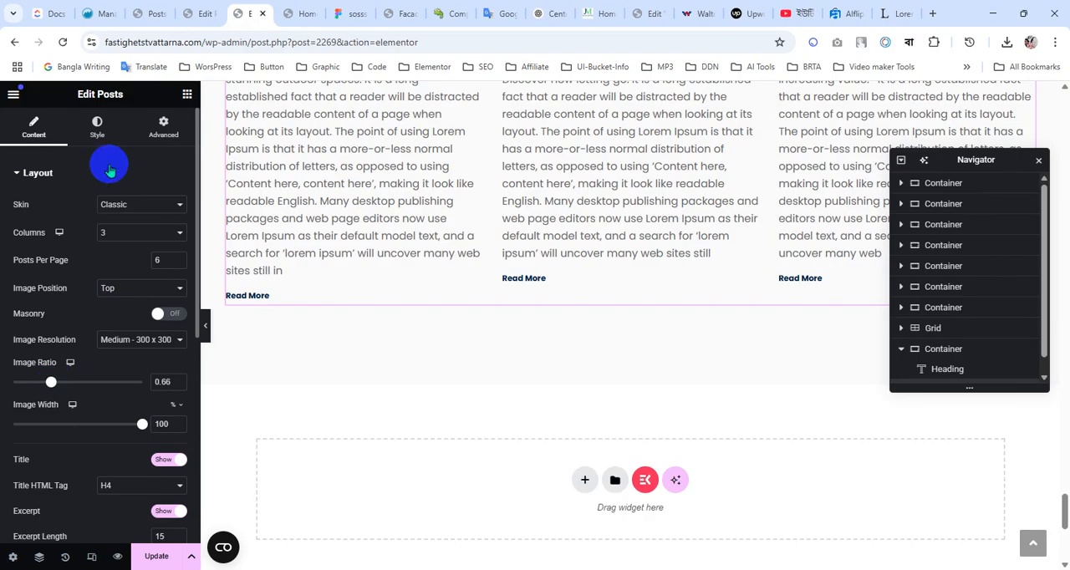
pyautogui.click(102, 132)
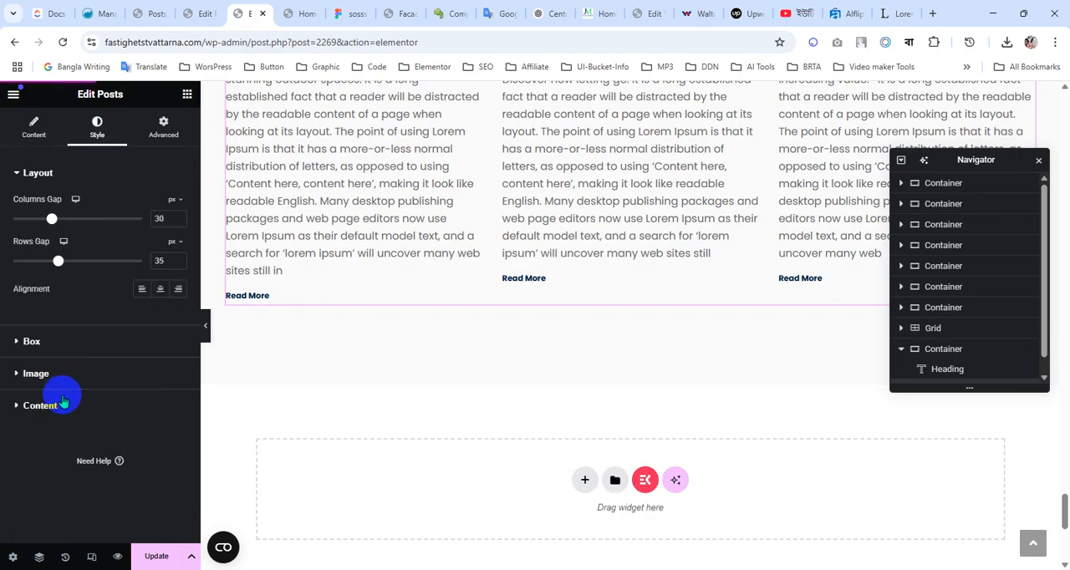
# Apply the light blue global color to the Posts widget's Read More text
pyautogui.click(133, 407)
pyautogui.scroll(-5, 101, 372)
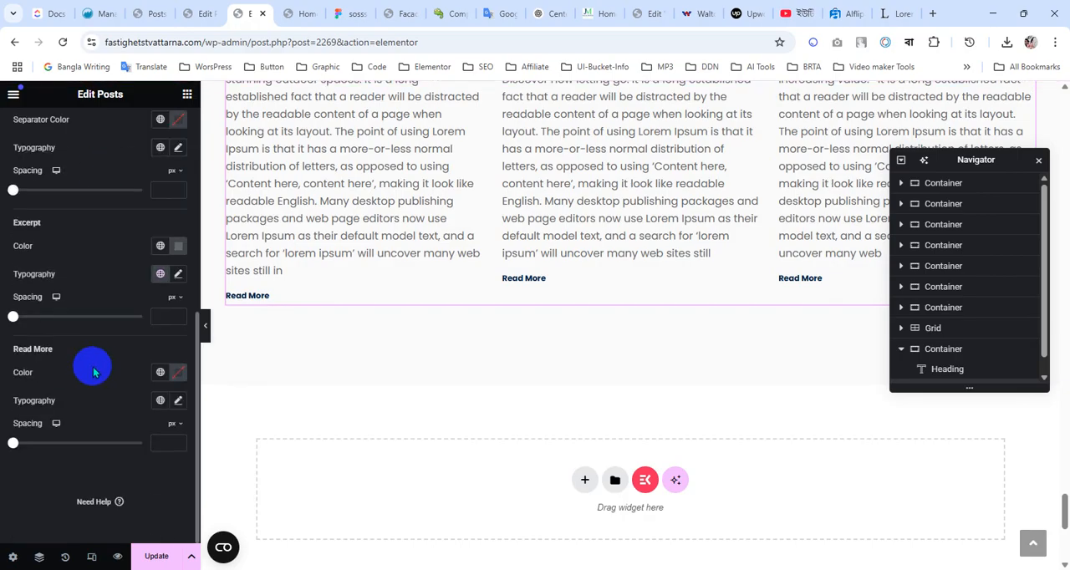
pyautogui.click(162, 374)
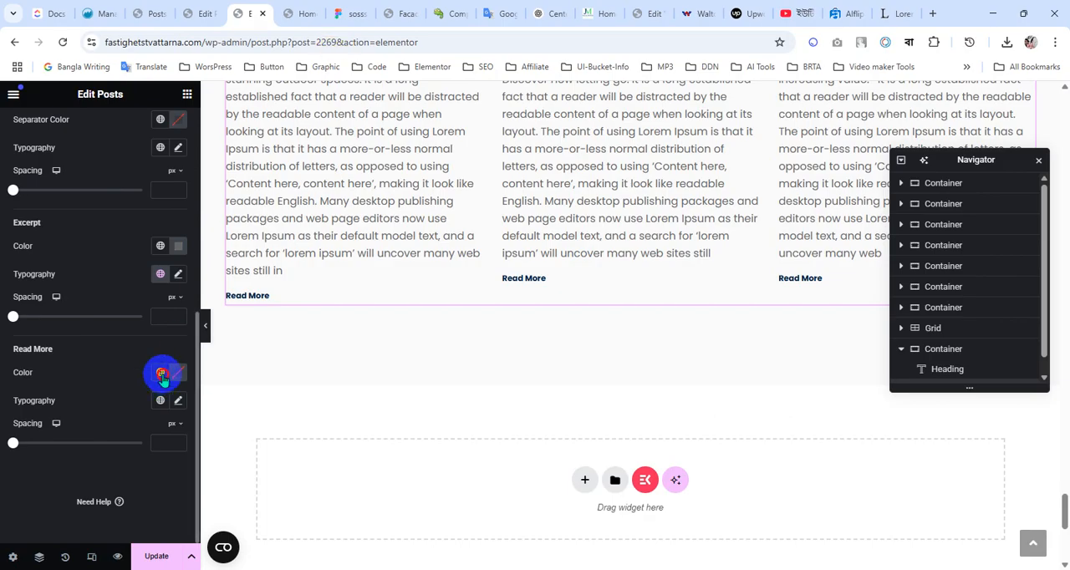
pyautogui.click(52, 182)
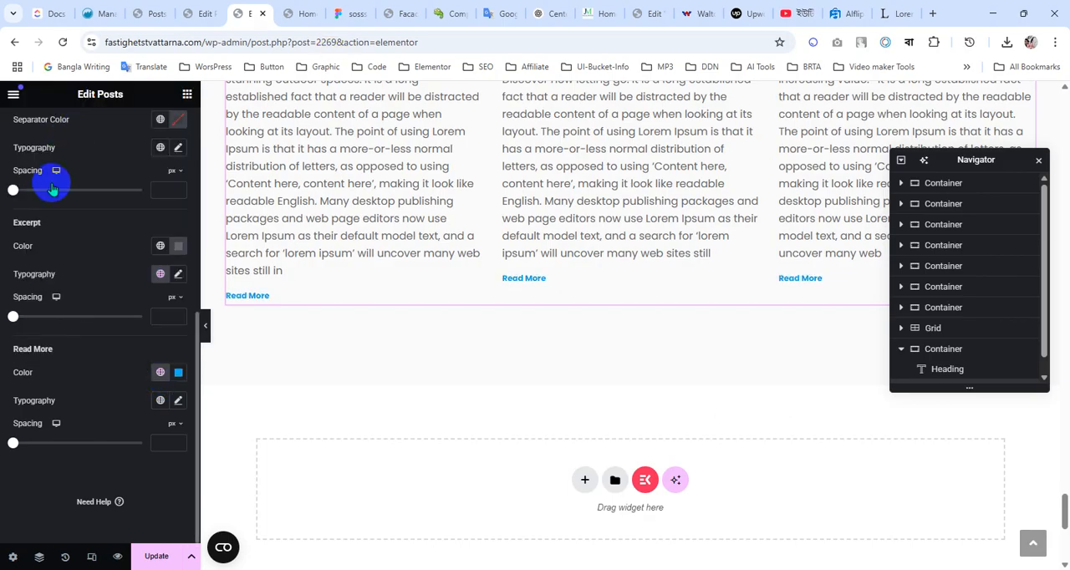
# In Figma, select the Read More text under Roof & Facade Refresh to check its typography, and return to the Elementor editor
pyautogui.click(351, 13)
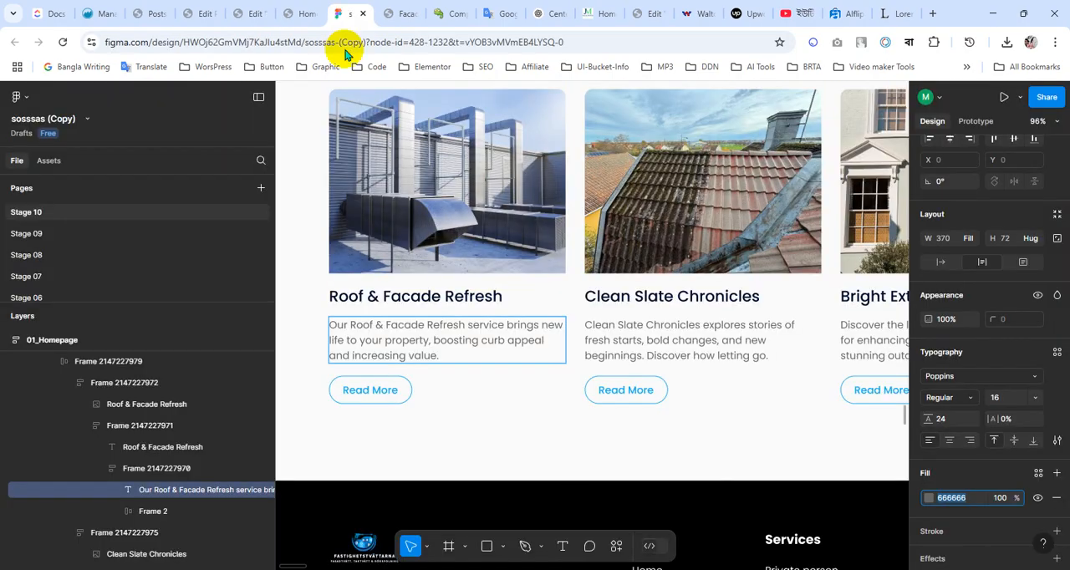
pyautogui.doubleClick(374, 390)
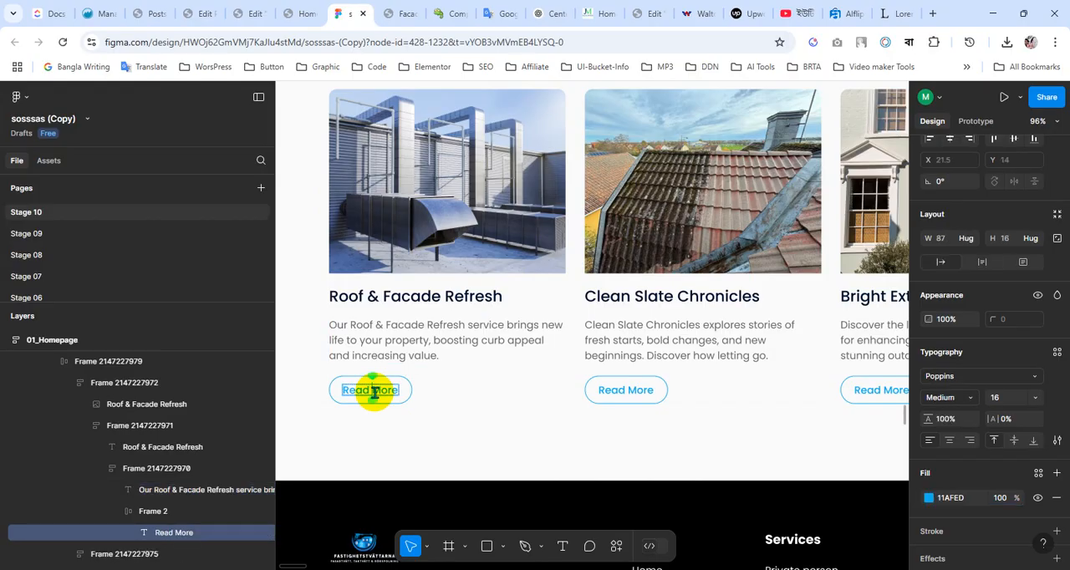
pyautogui.click(305, 14)
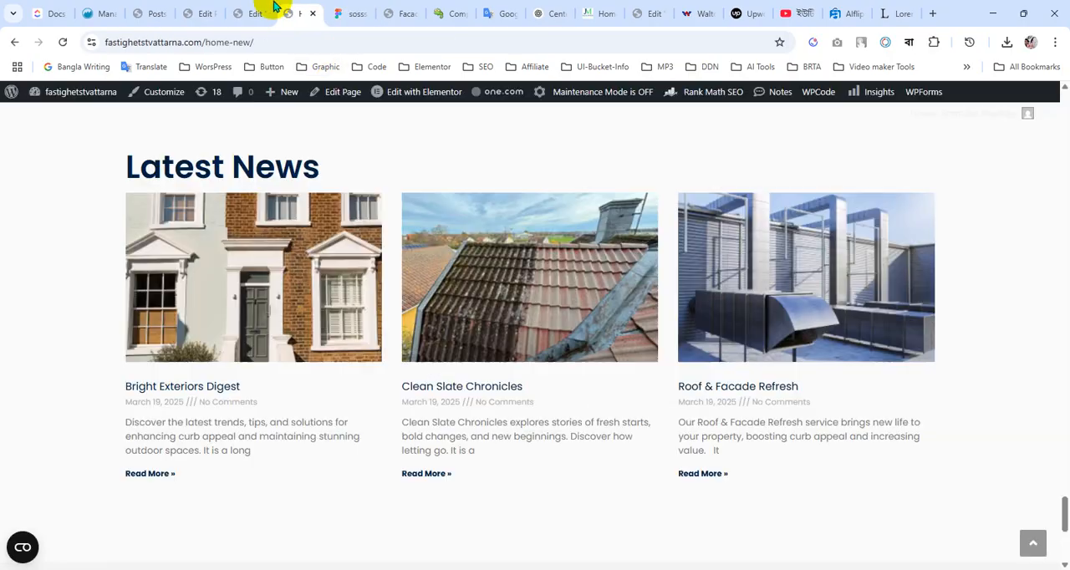
pyautogui.click(250, 13)
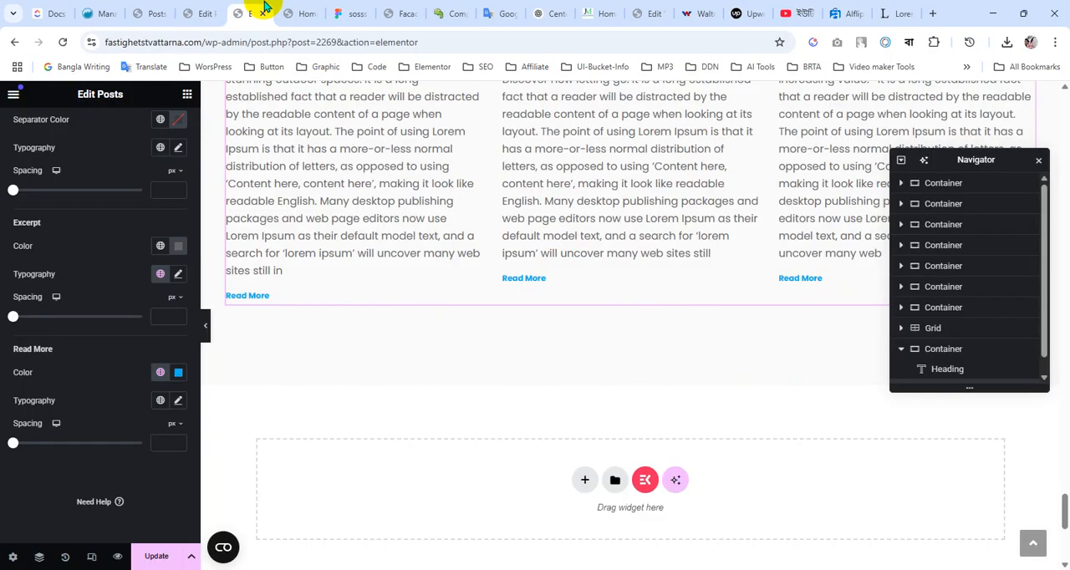
# Set the Read More typography to Poppins, 16 px, weight 500 (Medium)
pyautogui.click(178, 401)
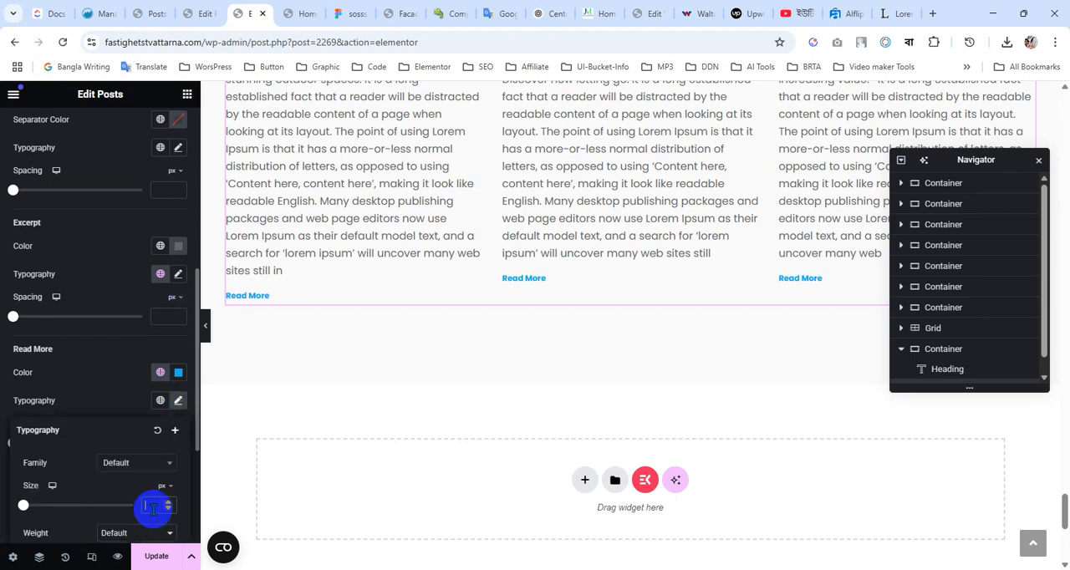
pyautogui.write('16')
pyautogui.scroll(-2, 91, 431)
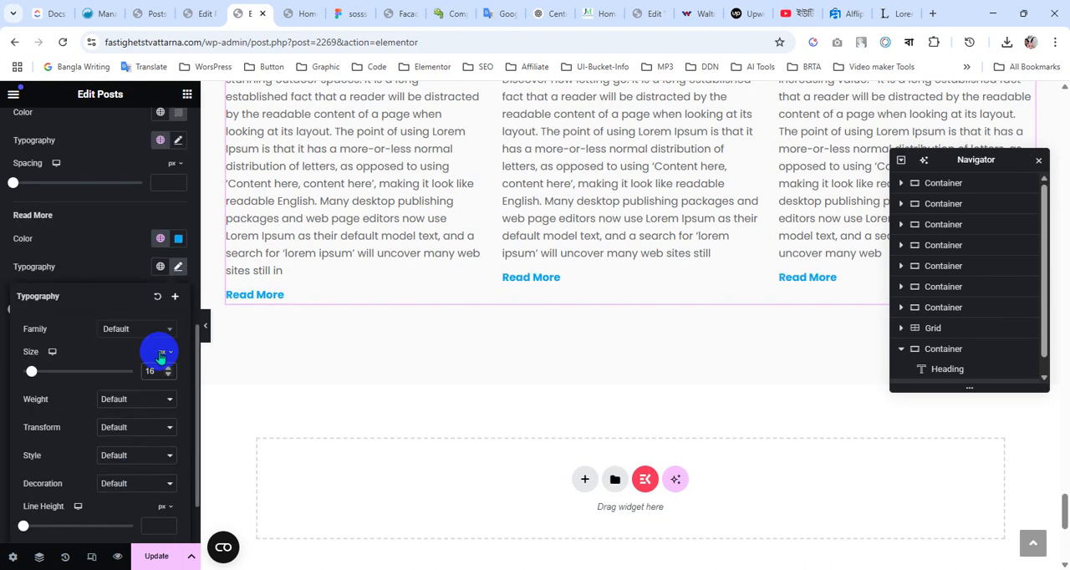
pyautogui.click(134, 331)
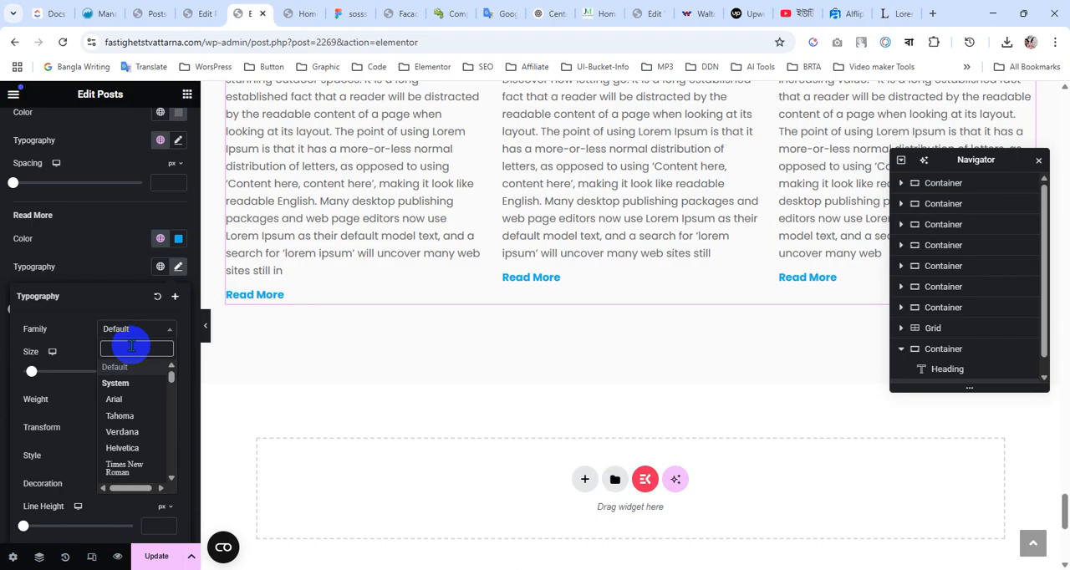
pyautogui.write('popp')
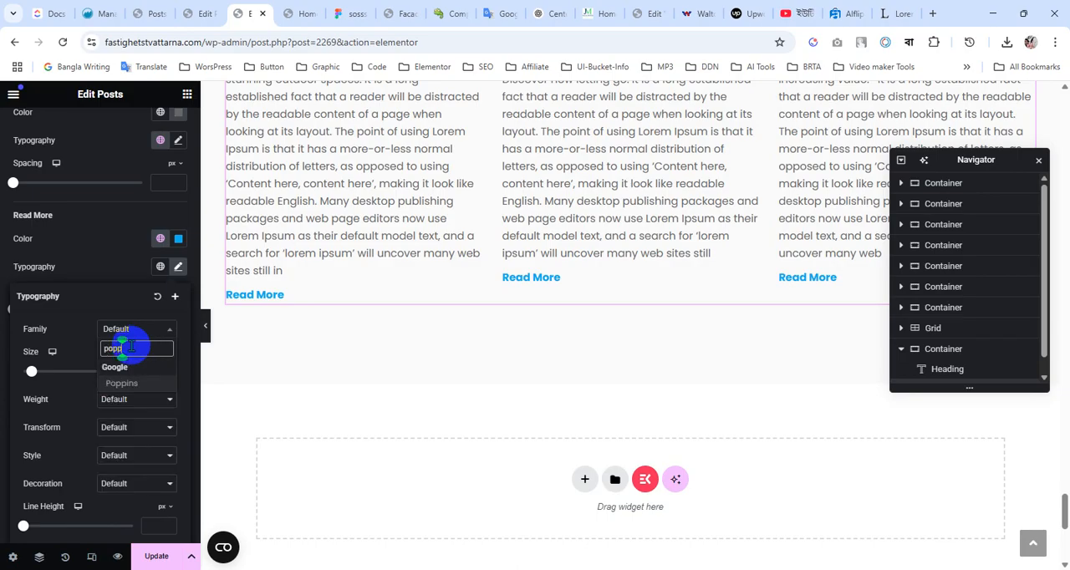
pyautogui.press('Return')
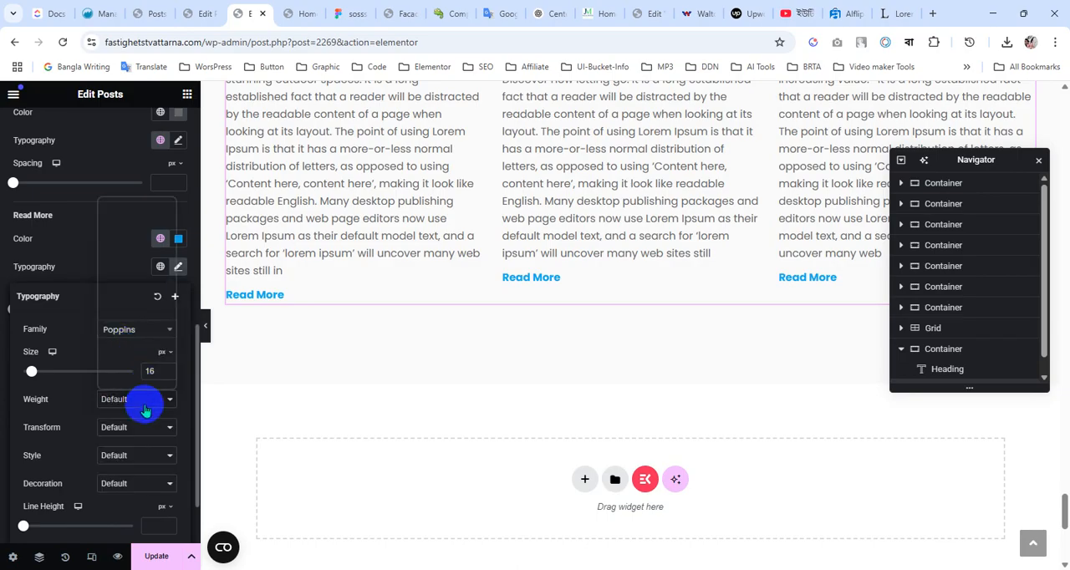
pyautogui.click(140, 268)
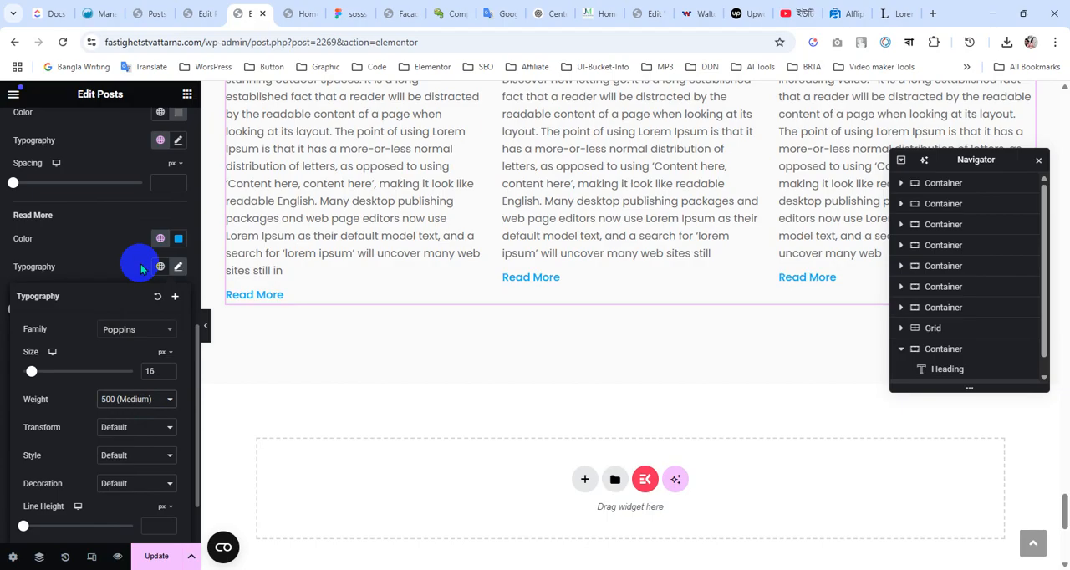
# Compare with the Read More button in Figma, return to the Elementor editor and update the page
pyautogui.click(349, 12)
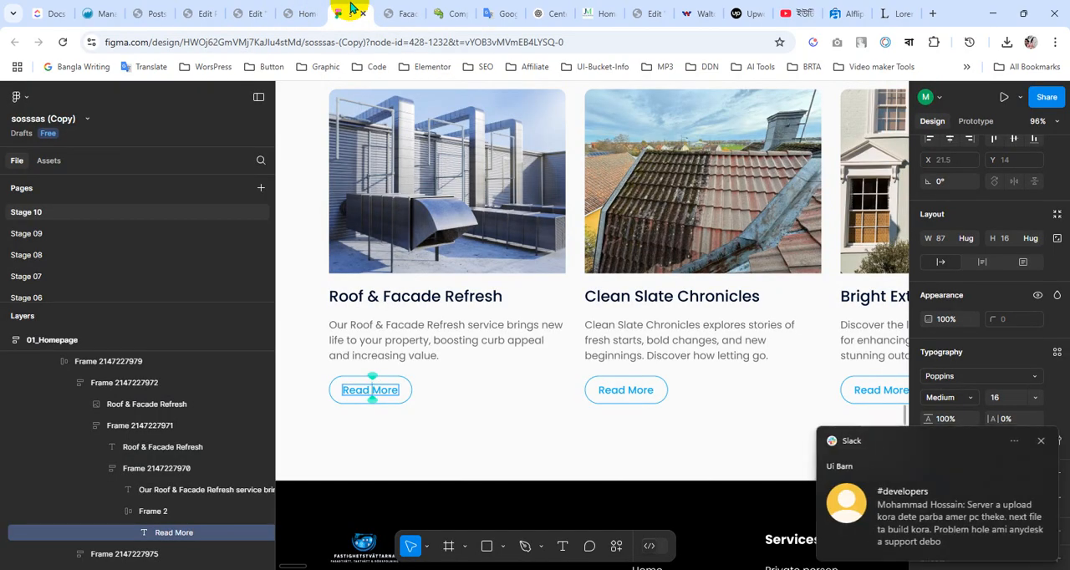
pyautogui.click(1041, 441)
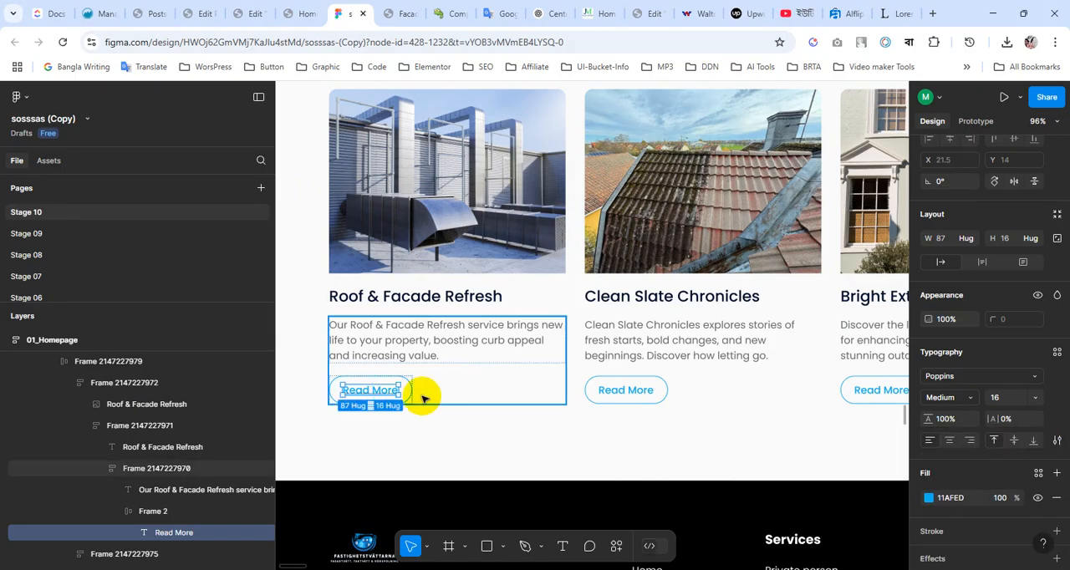
pyautogui.click(298, 10)
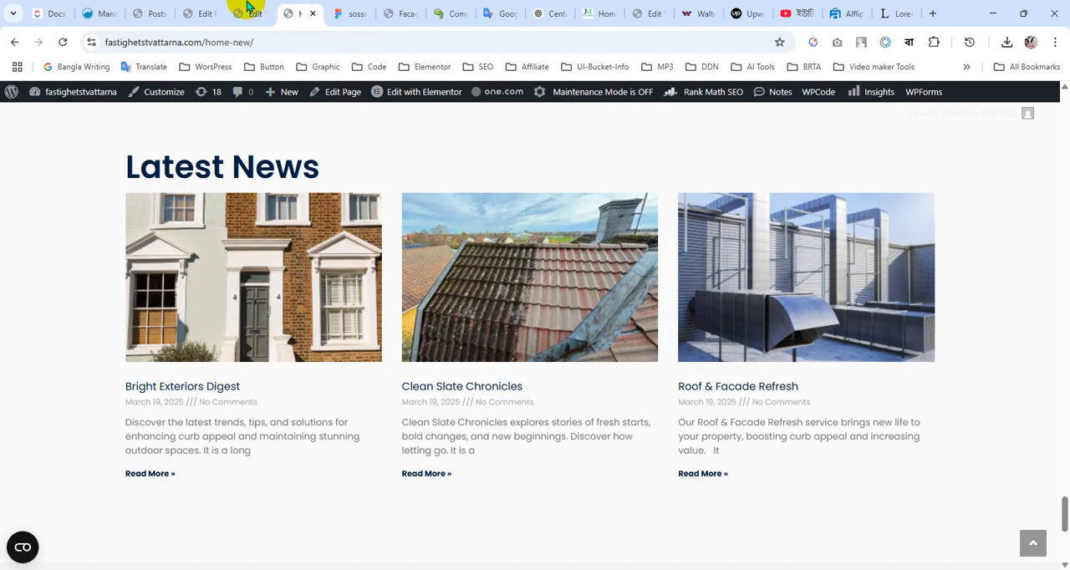
pyautogui.click(246, 7)
pyautogui.click(156, 560)
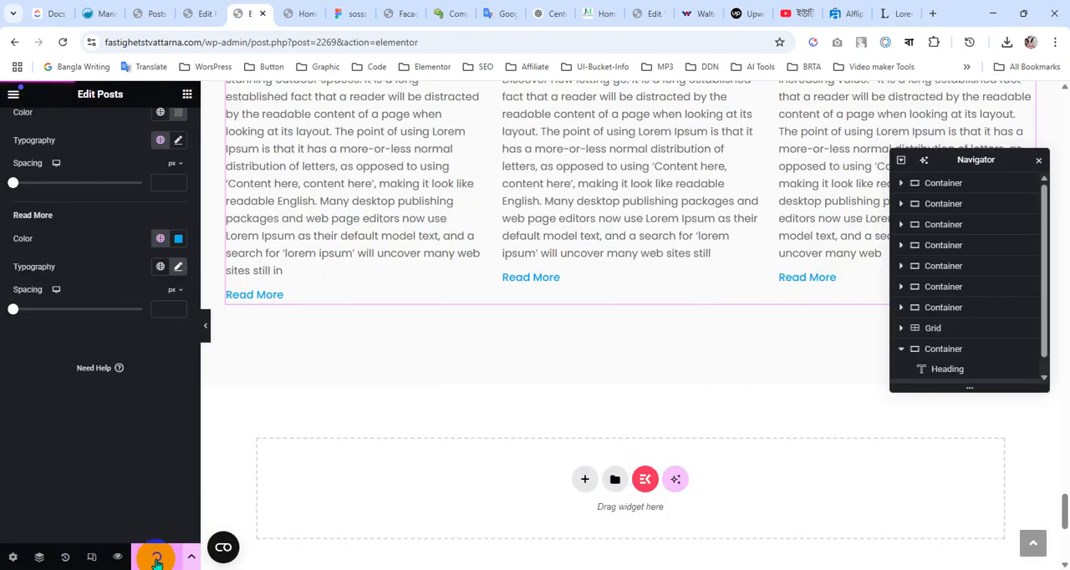
# In Figma, inspect the Roof & Facade Refresh title and the text frame below it for spacing, and return to the Elementor editor
pyautogui.click(351, 14)
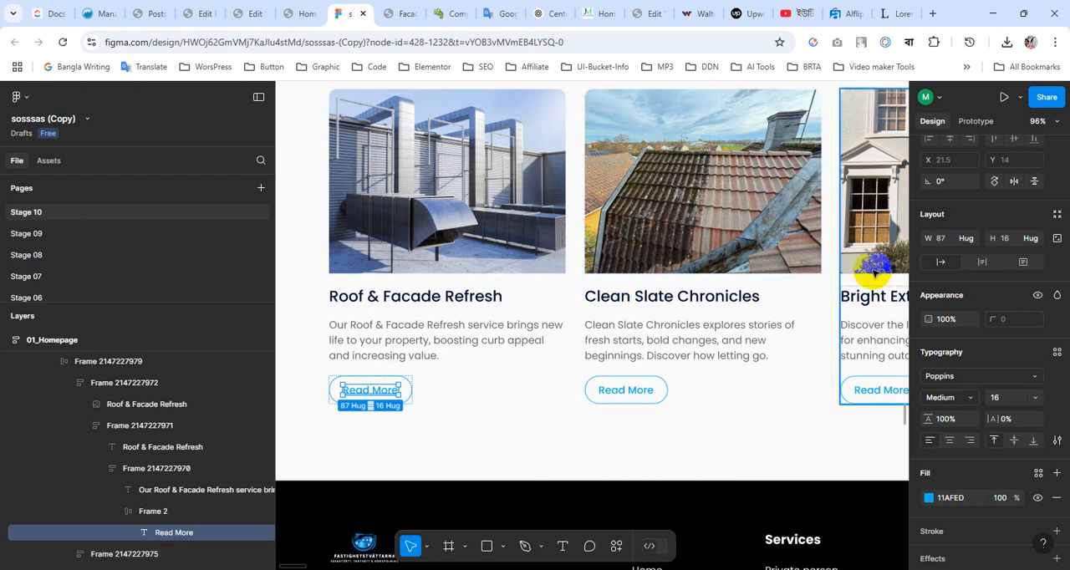
pyautogui.click(405, 305)
pyautogui.click(396, 317)
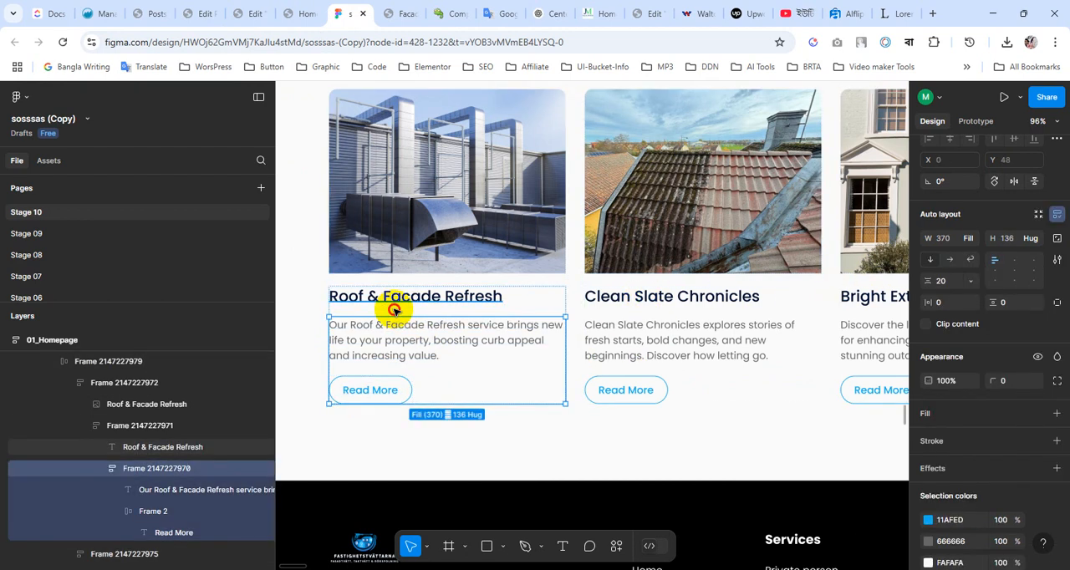
pyautogui.click(394, 308)
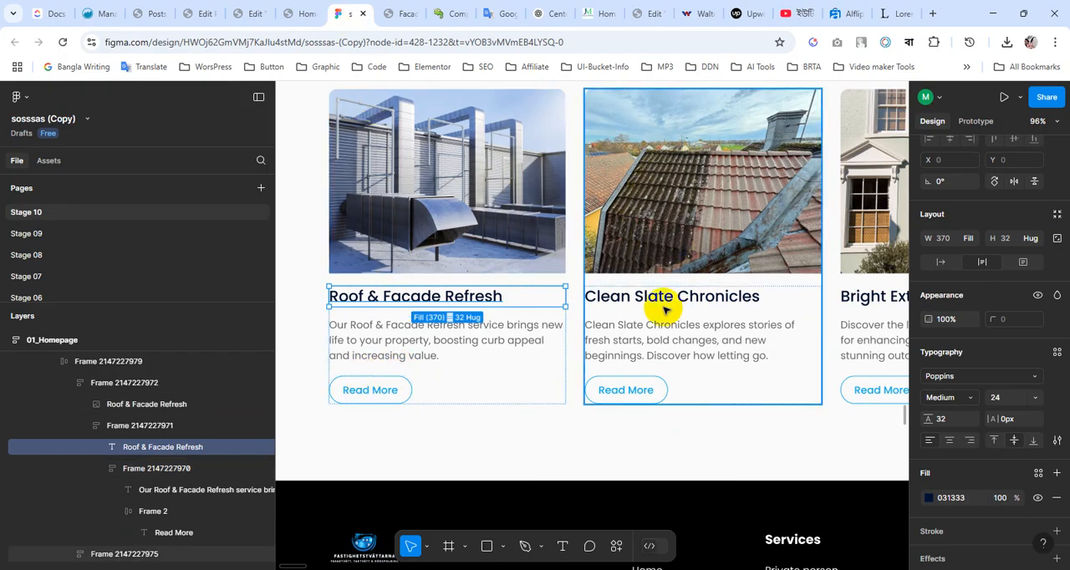
pyautogui.click(294, 13)
pyautogui.click(252, 14)
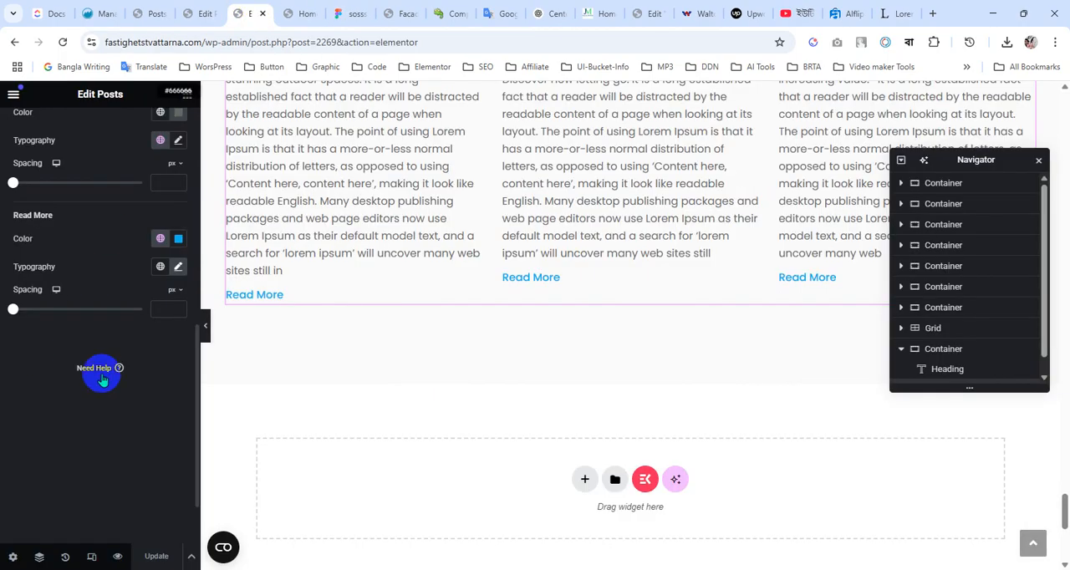
# Set the Posts widget's title spacing to 20 px
pyautogui.scroll(3, 310, 353)
pyautogui.scroll(3, 42, 268)
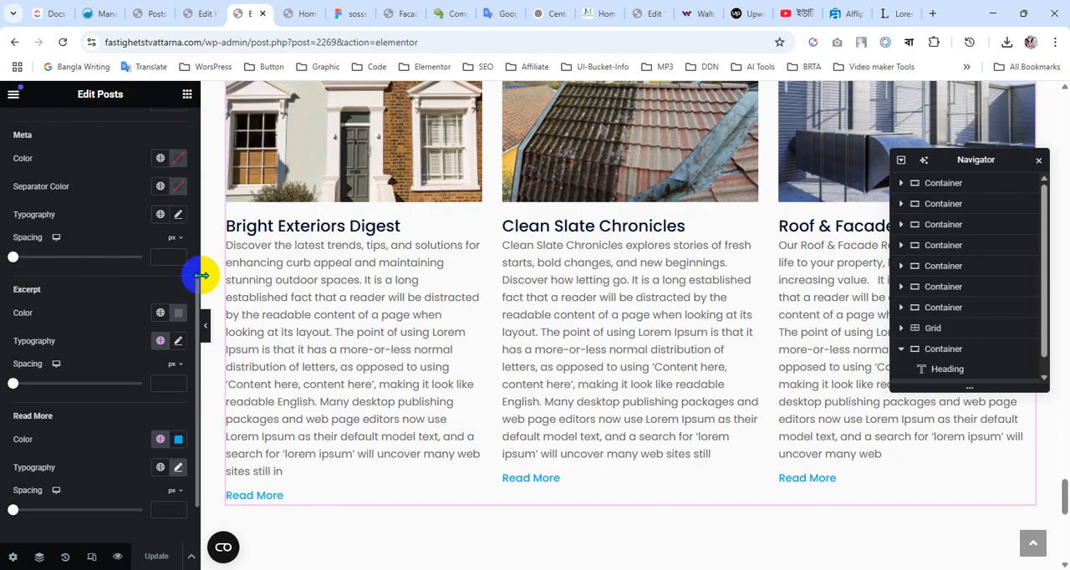
pyautogui.scroll(4, 34, 198)
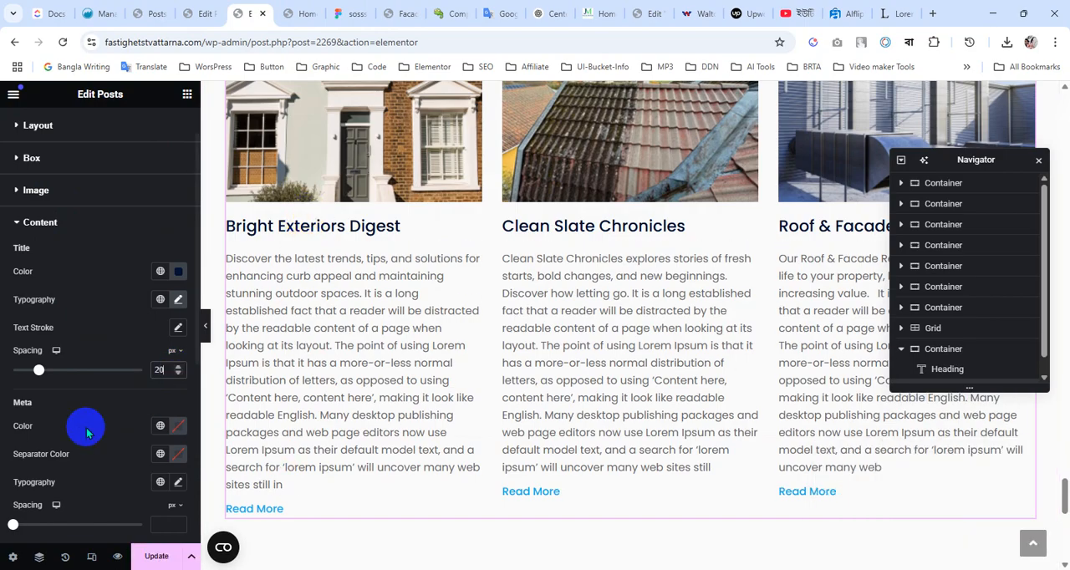
pyautogui.scroll(-4, 87, 431)
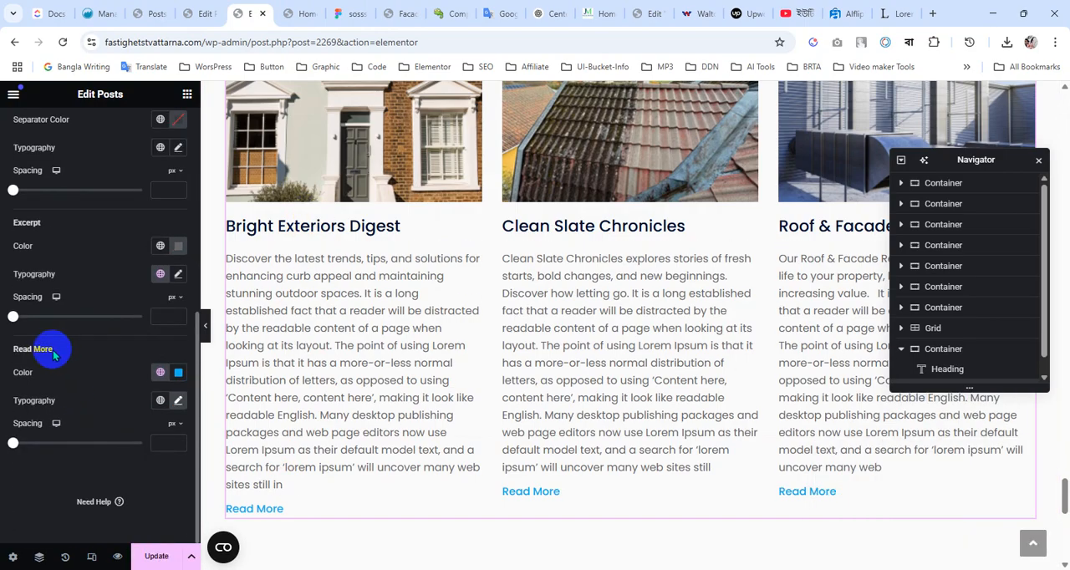
pyautogui.click(166, 438)
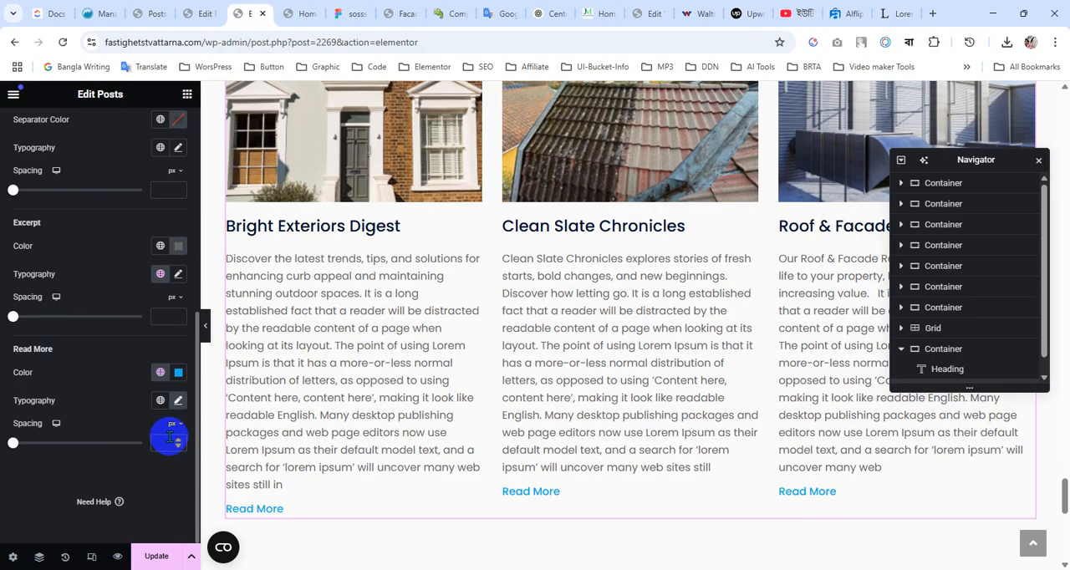
pyautogui.write('20')
pyautogui.press('BackSpace')
pyautogui.press('BackSpace')
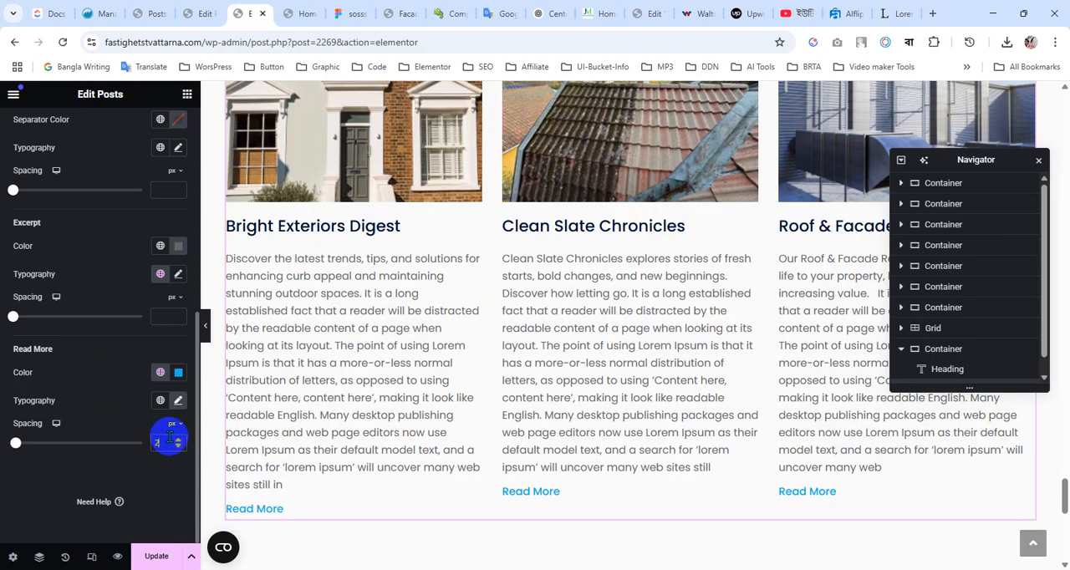
# Set the Posts widget's excerpt spacing to 20 px
pyautogui.click(163, 316)
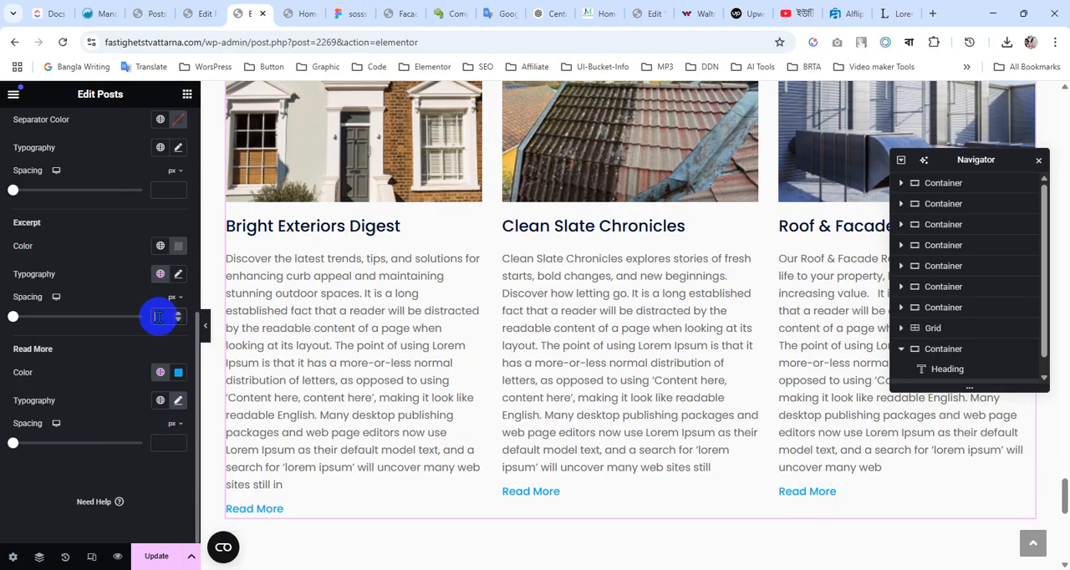
pyautogui.write('20')
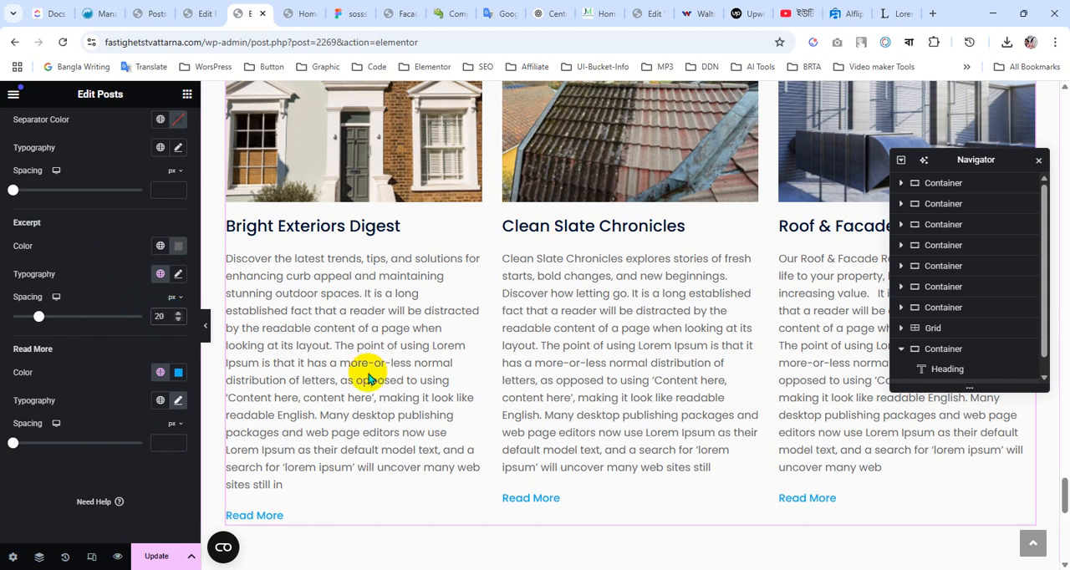
# Try an image spacing of 22 px on the Posts widget, then restore it to 20 px
pyautogui.scroll(3, 368, 378)
pyautogui.scroll(5, 96, 232)
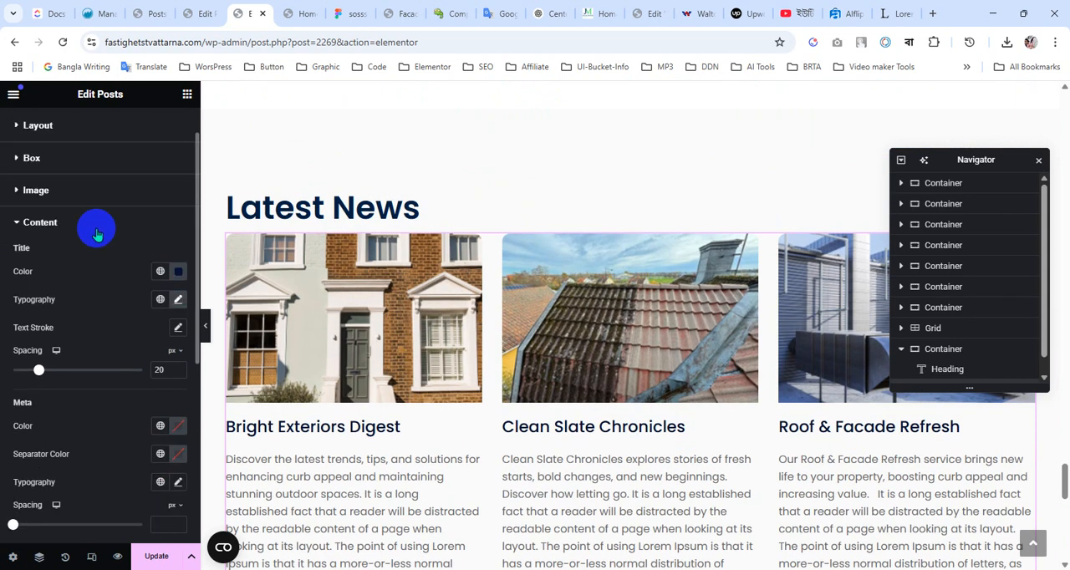
pyautogui.click(83, 192)
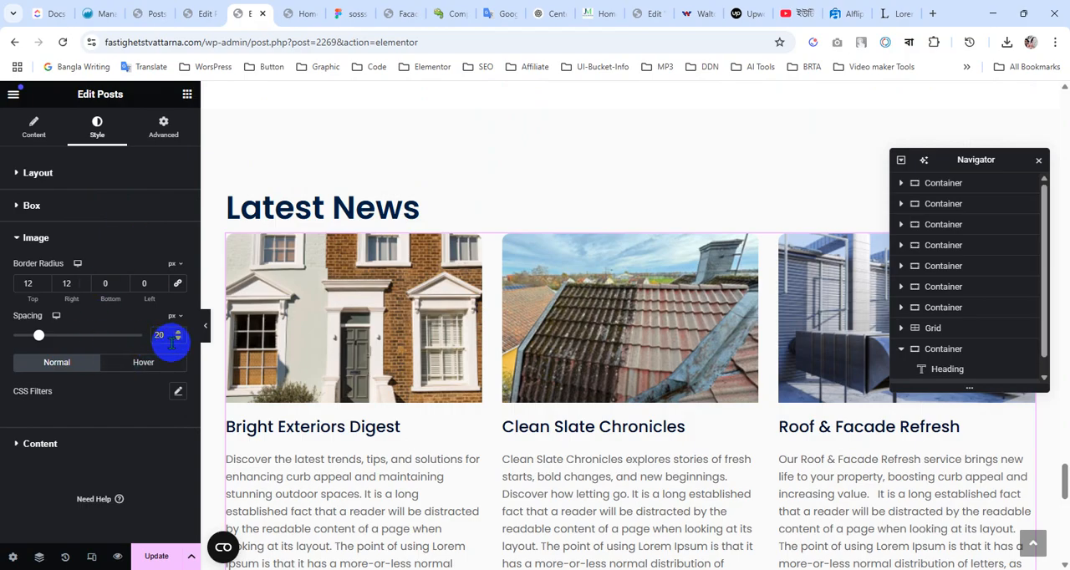
pyautogui.moveTo(38, 335); pyautogui.dragTo(40, 335)
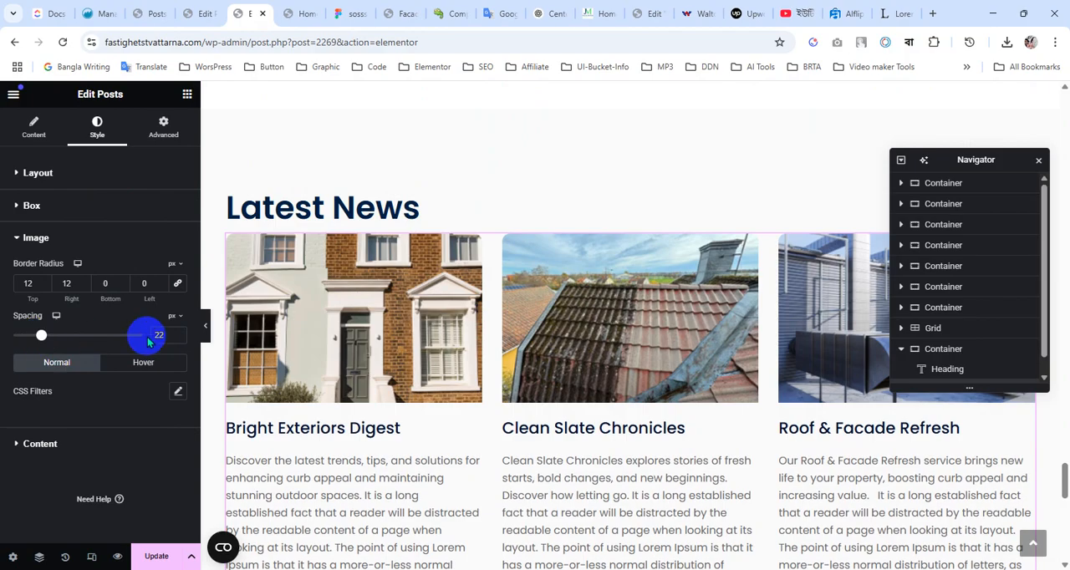
pyautogui.click(178, 338)
pyautogui.click(178, 339)
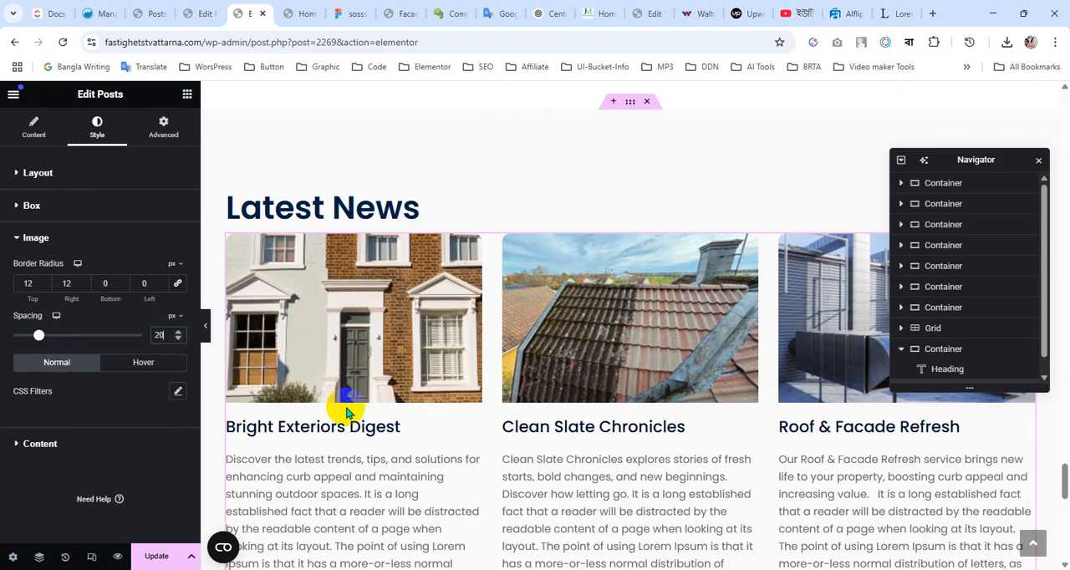
# Update the page, switch to the live home-new page and reload it to check the Latest News cards
pyautogui.scroll(-2, 342, 393)
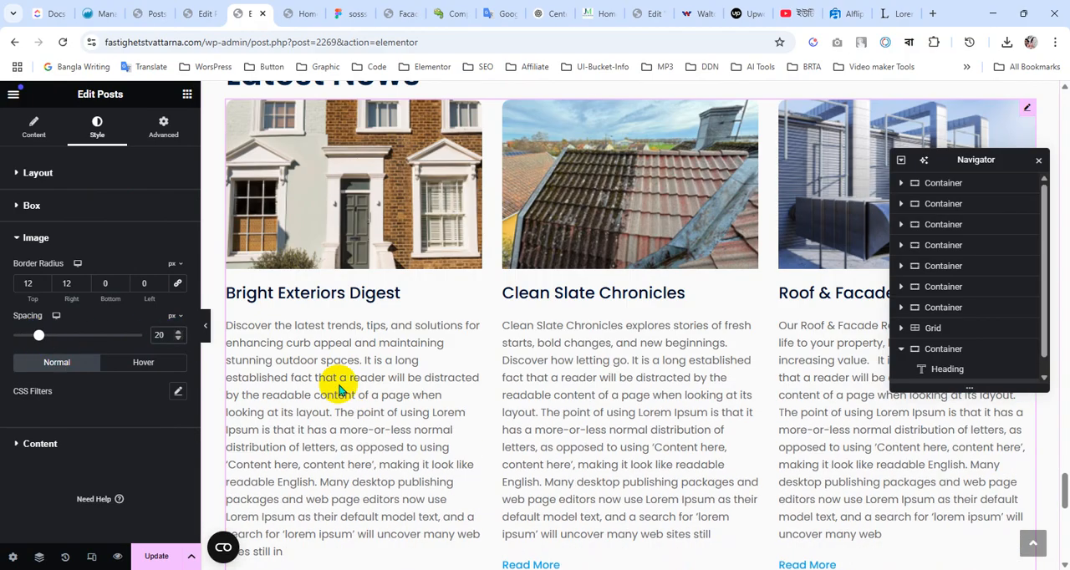
pyautogui.click(161, 556)
pyautogui.scroll(-4, 408, 392)
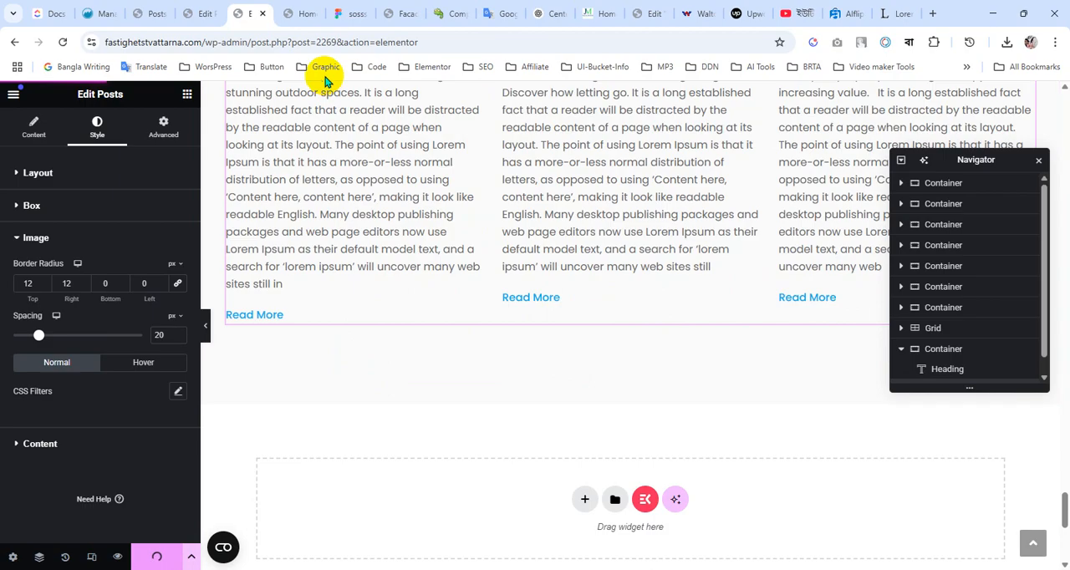
pyautogui.click(307, 12)
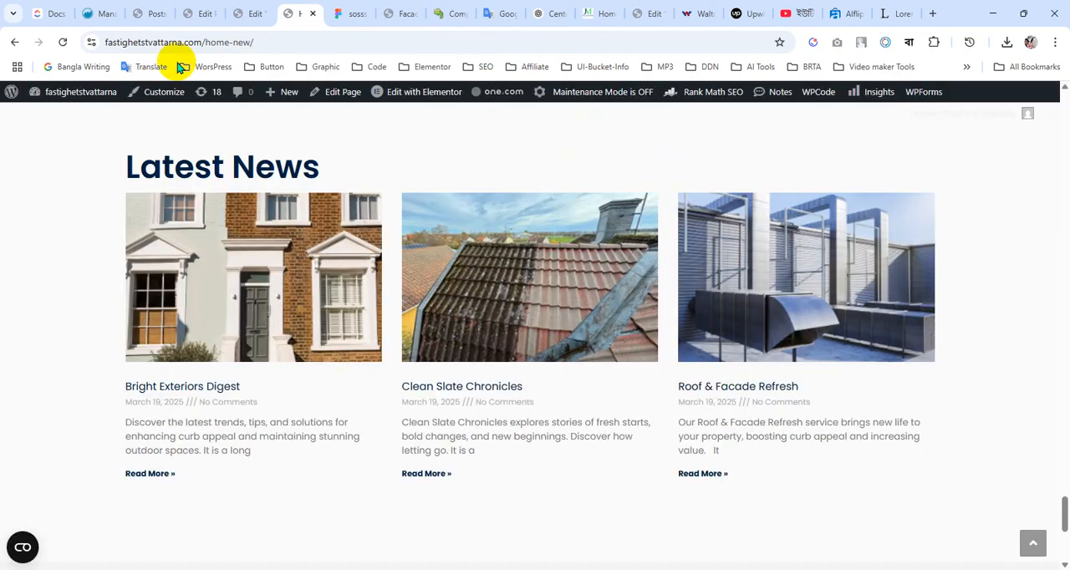
pyautogui.click(64, 43)
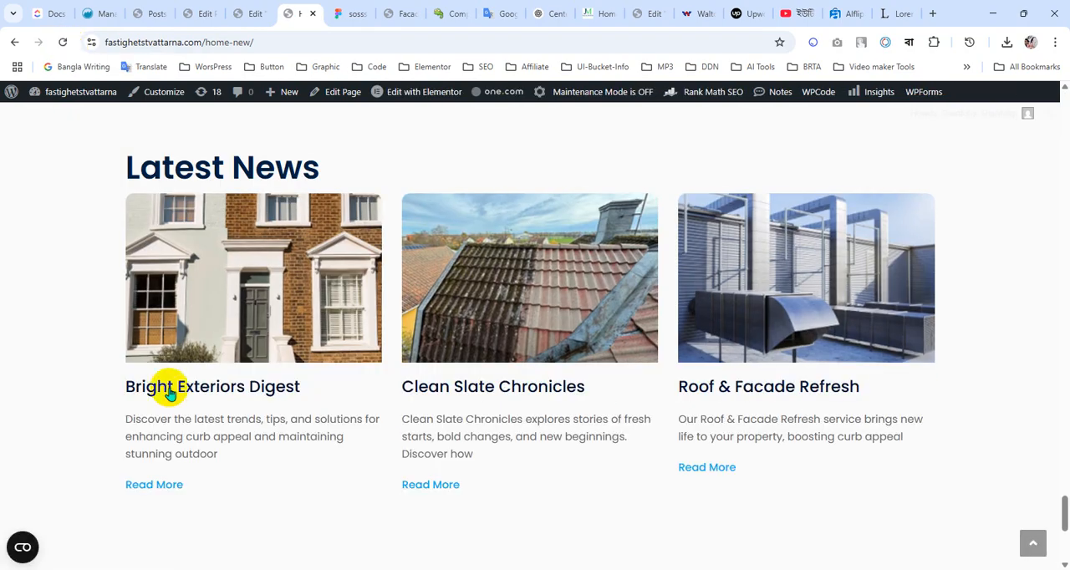
pyautogui.scroll(-2, 203, 408)
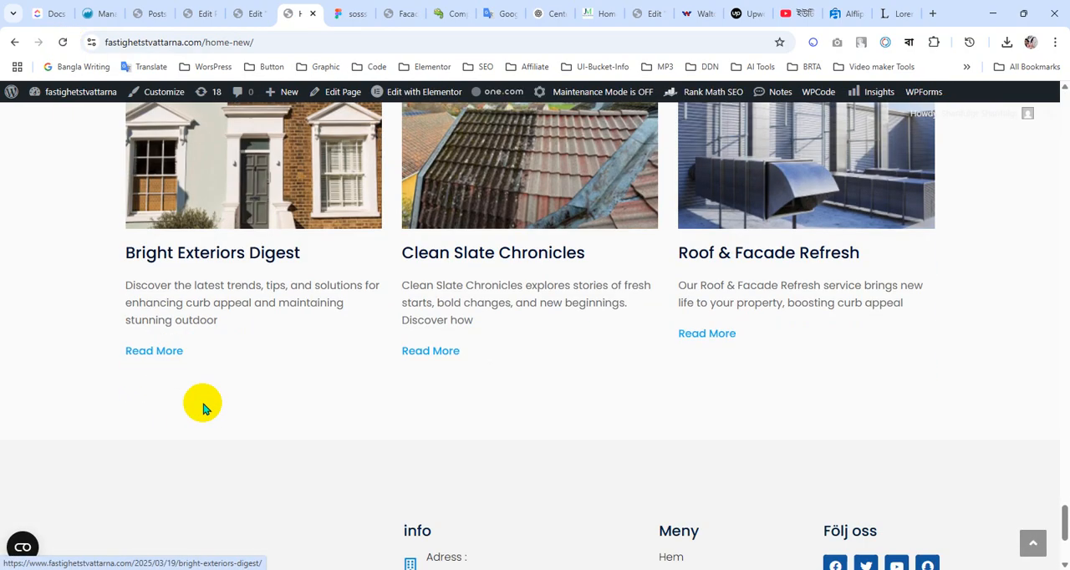
# Inspect the Read More link of the Clean Slate Chronicles card and add a new a.elementor-post__read-more style rule
pyautogui.rightClick(436, 357)
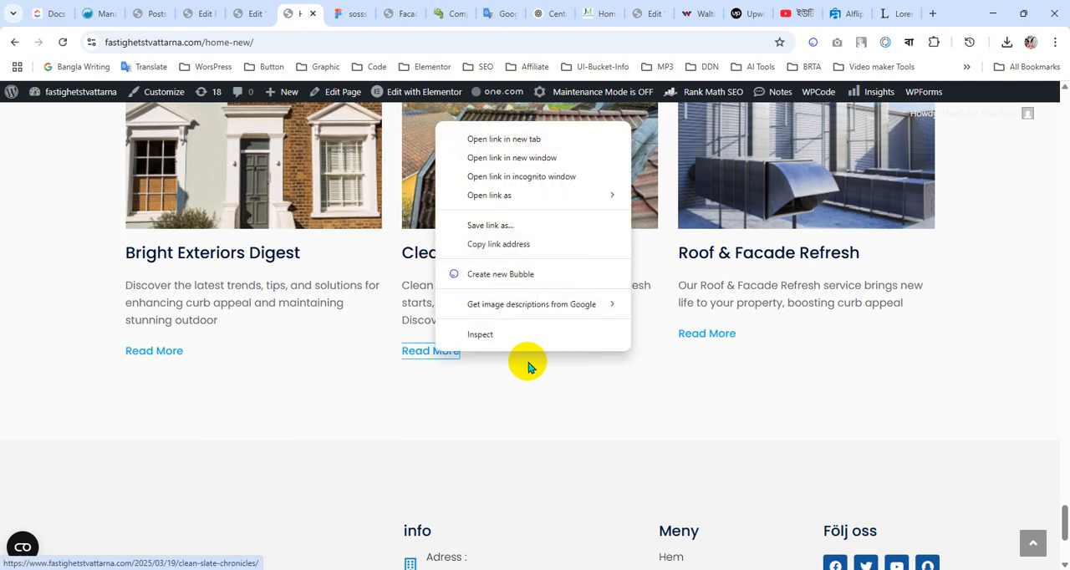
pyautogui.click(481, 334)
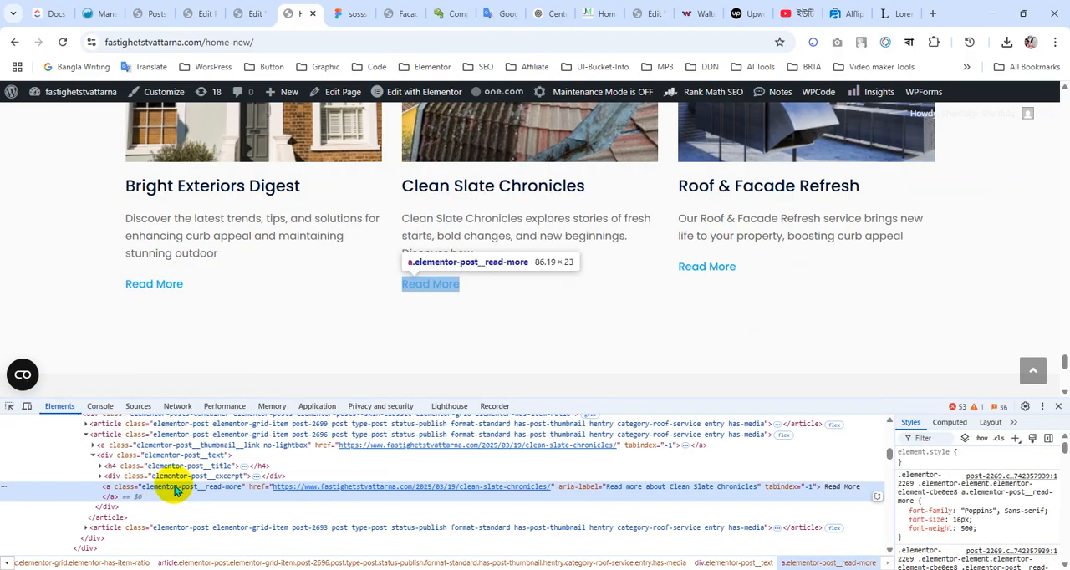
pyautogui.click(1018, 441)
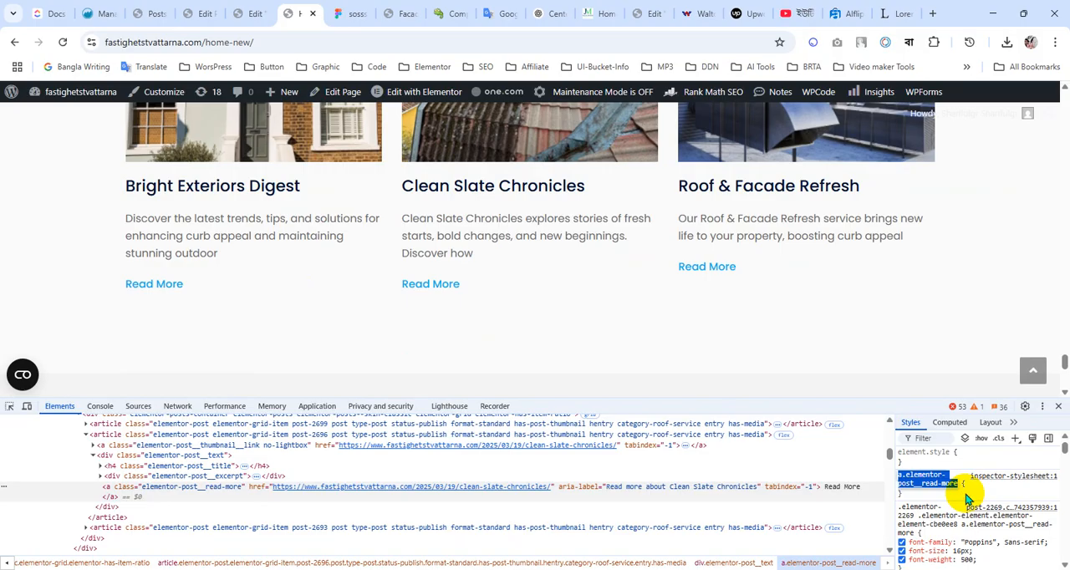
# Give the new a.elementor-post__read-more rule a padding of 10px 20px
pyautogui.click(967, 500)
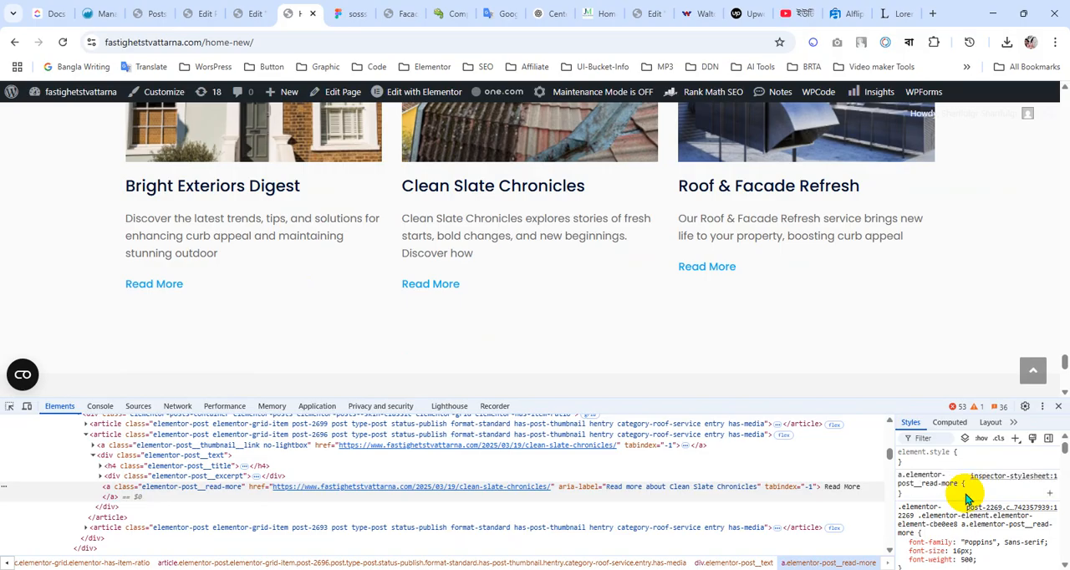
pyautogui.click(959, 498)
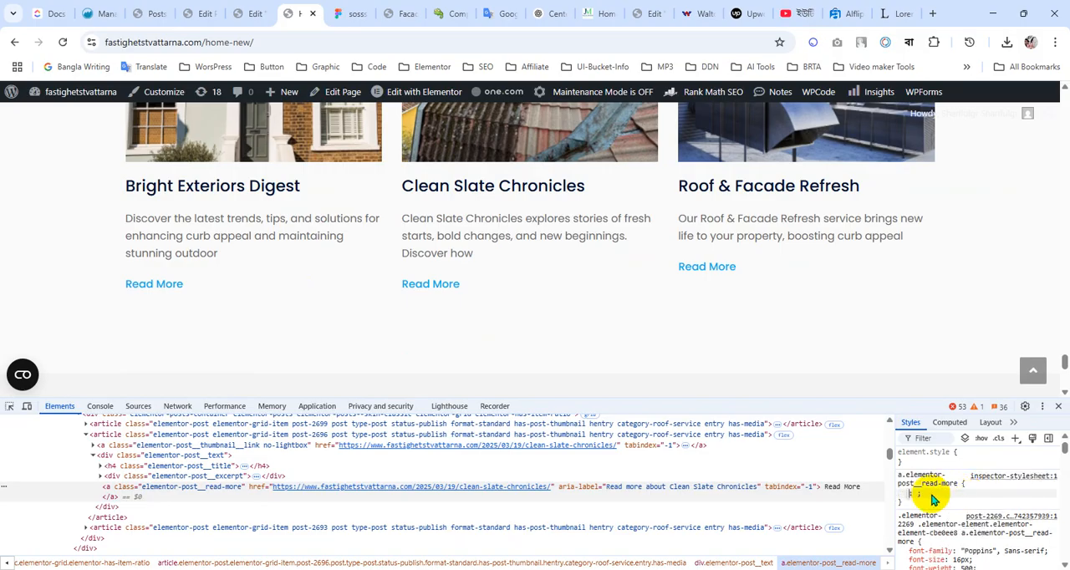
pyautogui.click(953, 497)
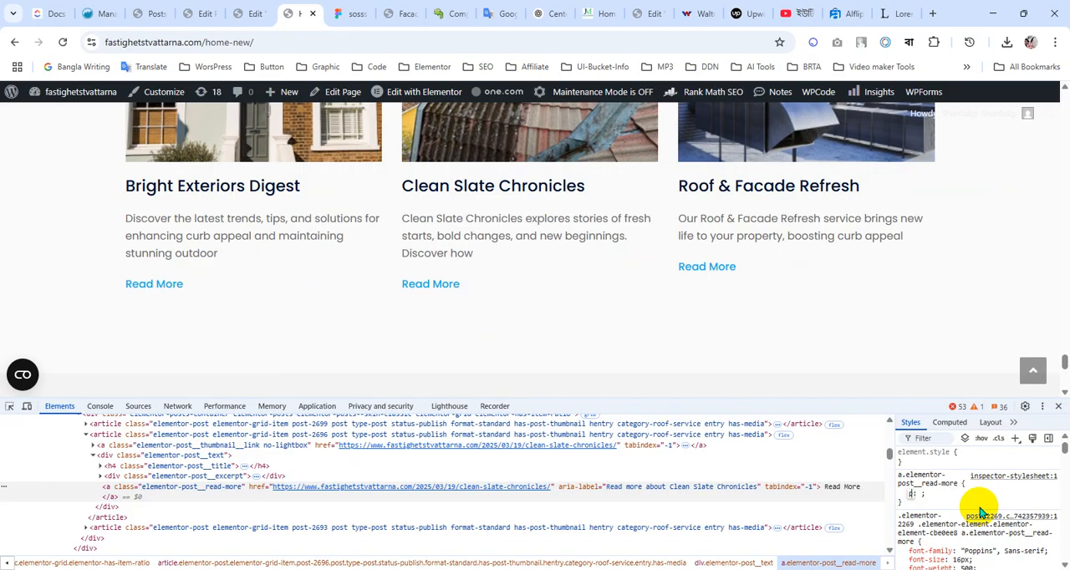
pyautogui.write('padding')
pyautogui.press('Tab')
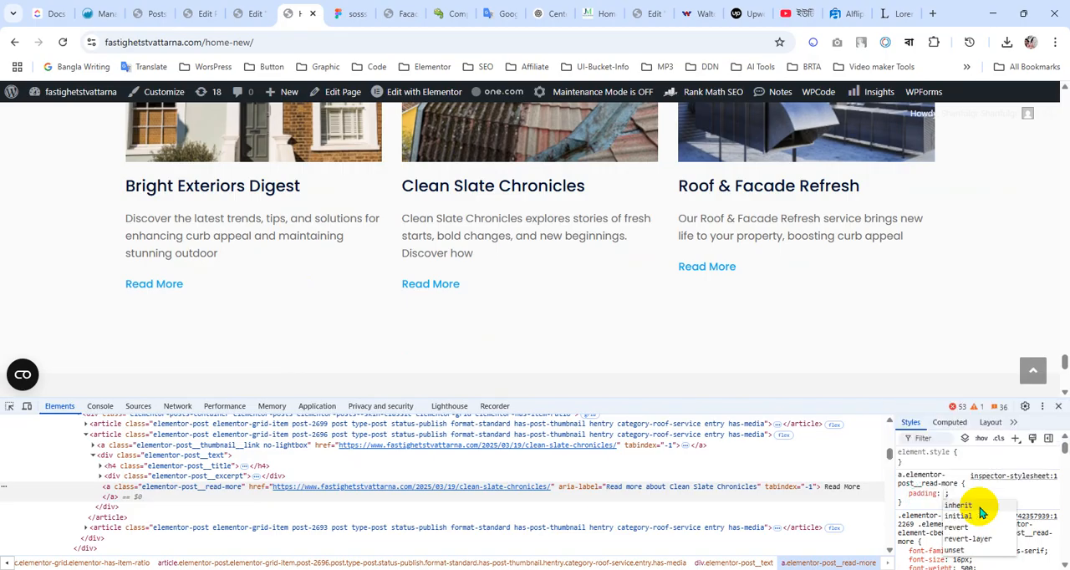
pyautogui.write('10px 20px')
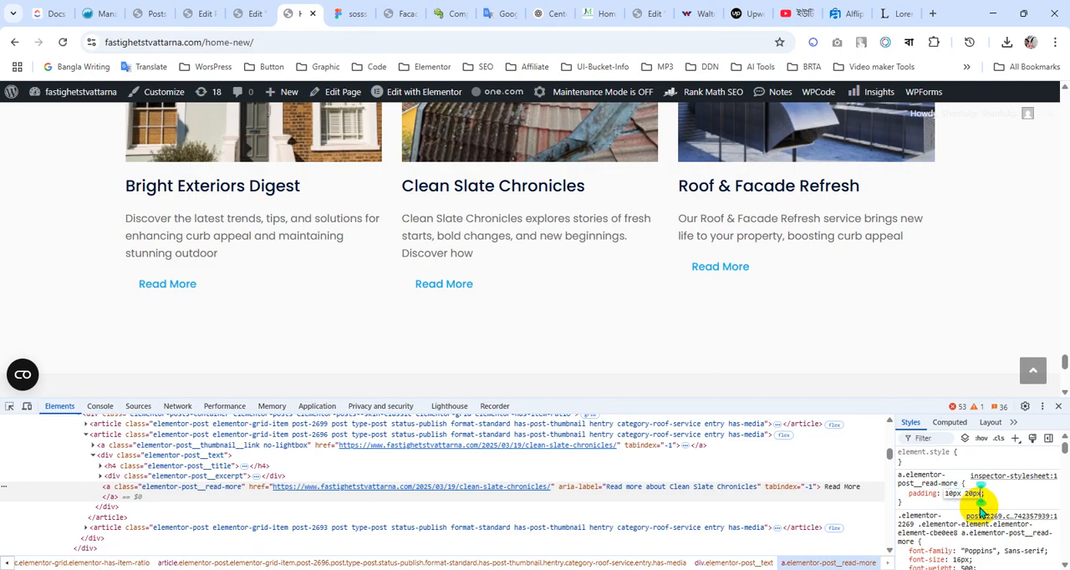
pyautogui.press('Return')
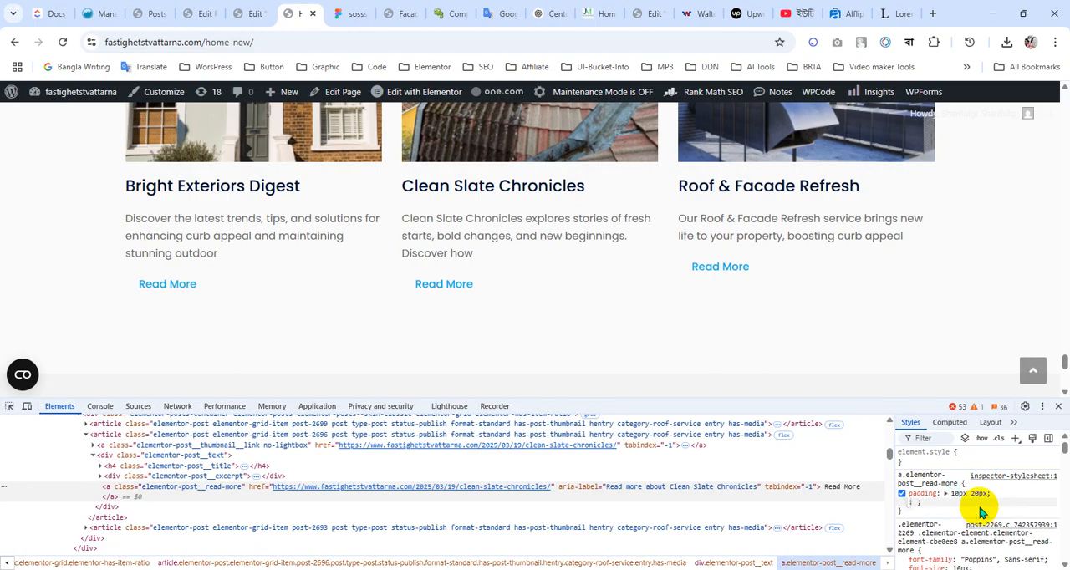
# Add a 1px solid border declaration to the a.elementor-post__read-more rule
pyautogui.write('border')
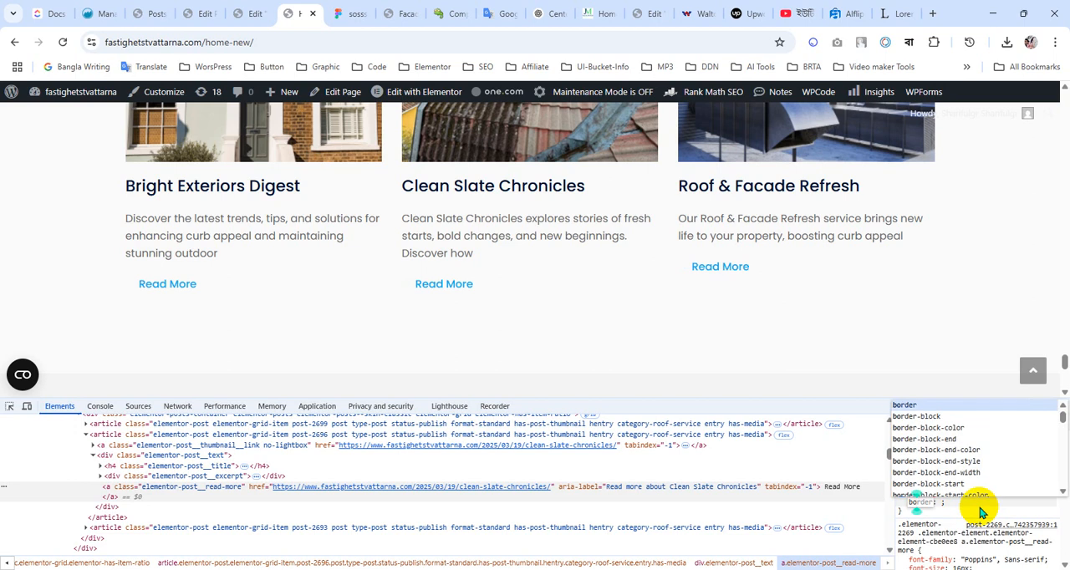
pyautogui.press('Right')
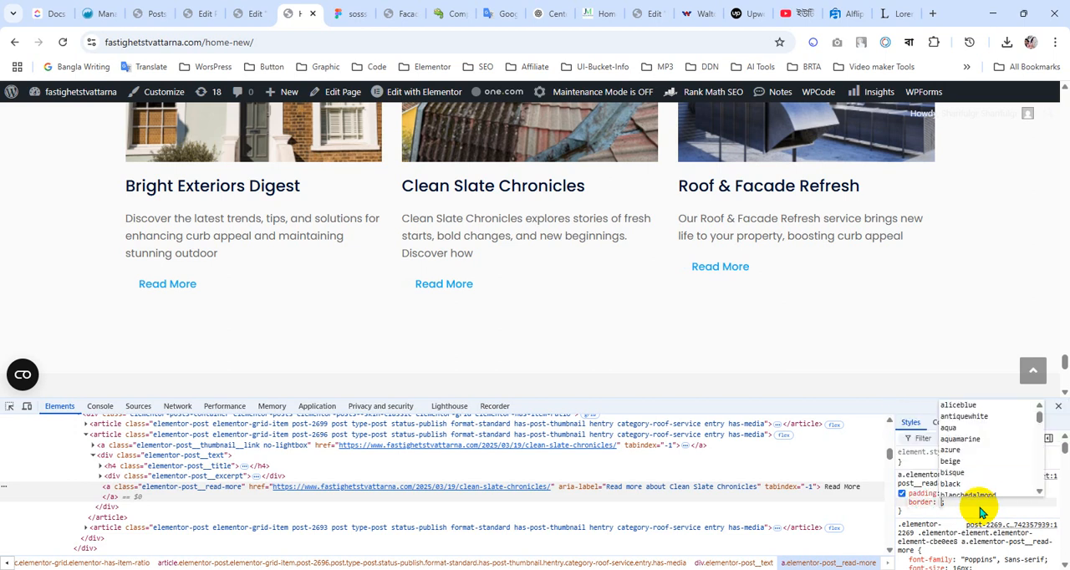
pyautogui.write('1p')
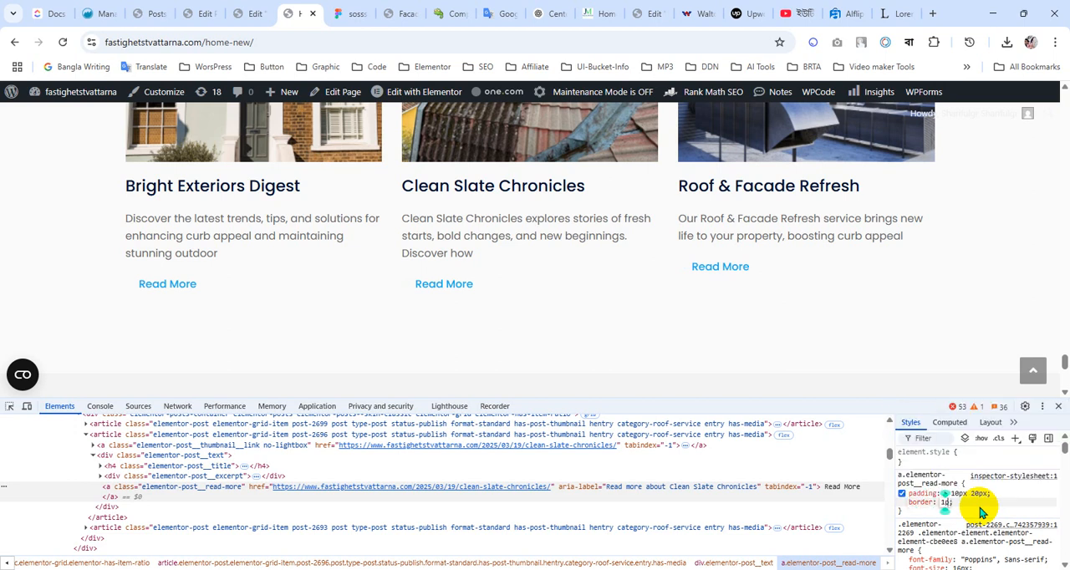
pyautogui.write('x sol')
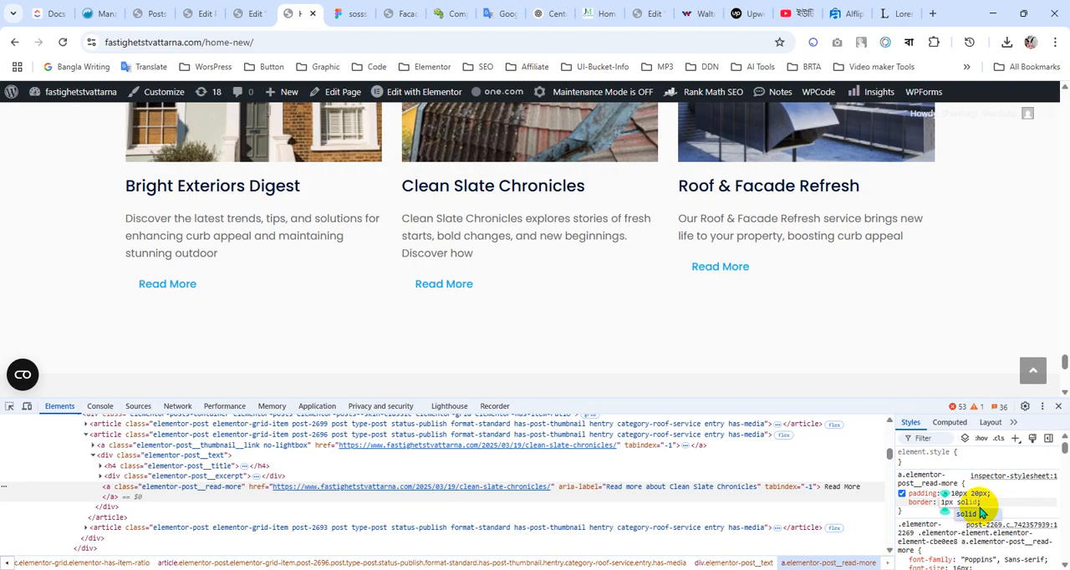
pyautogui.write('id')
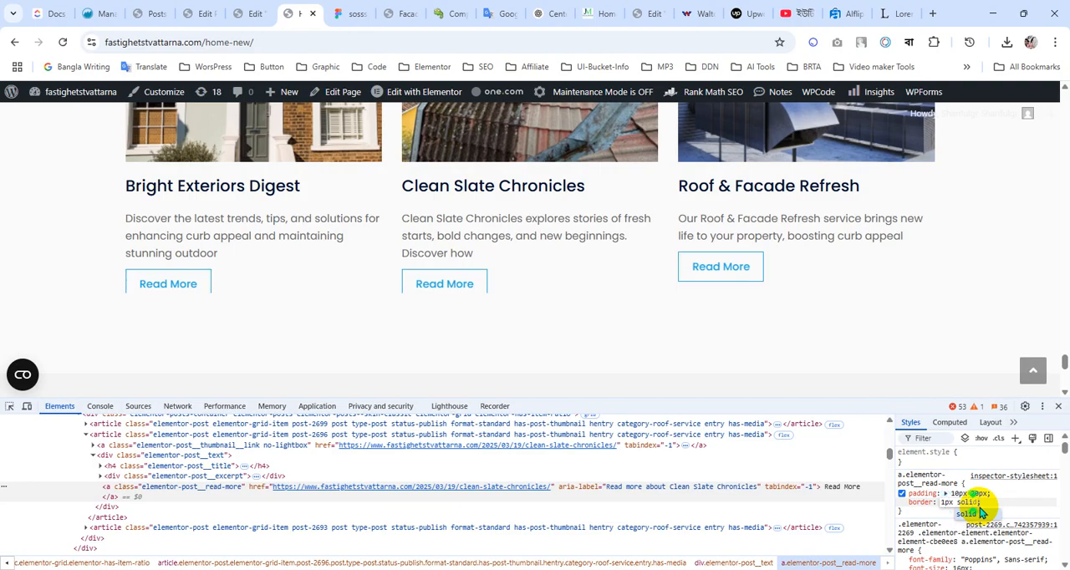
pyautogui.write('d')
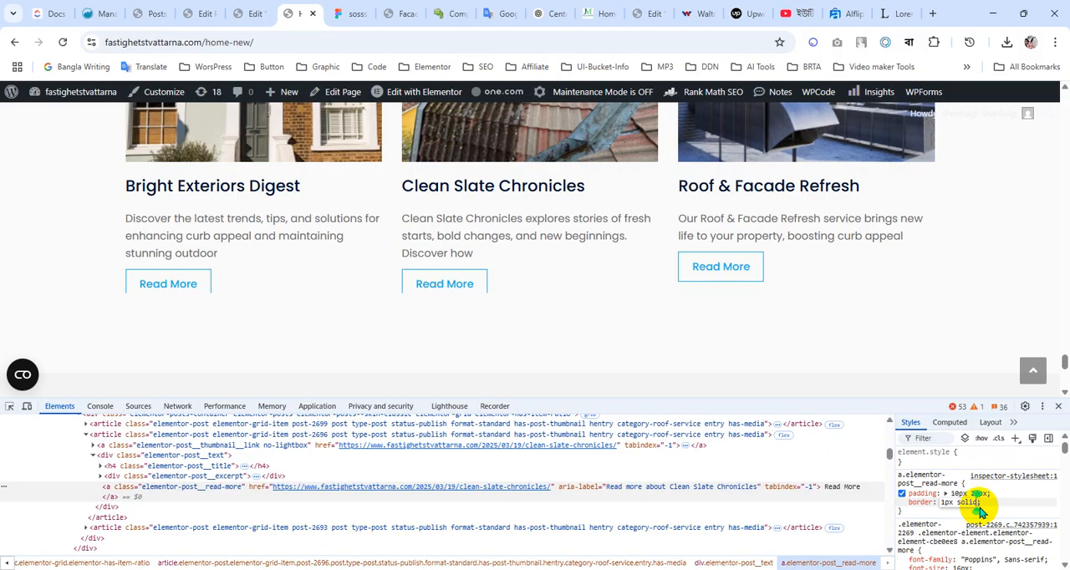
pyautogui.press('Return')
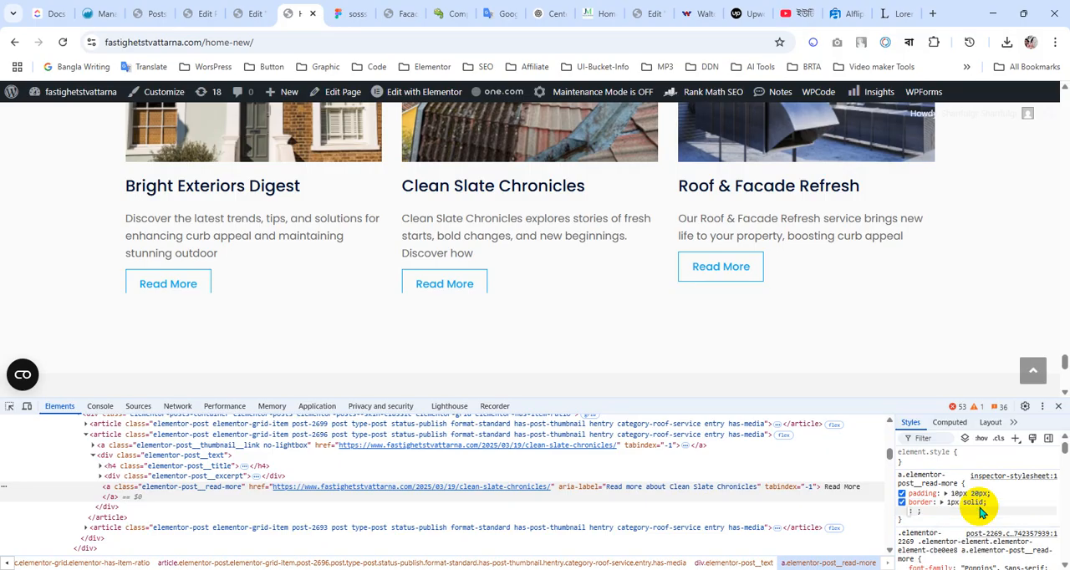
# Add a border-radius of 50px to the a.elementor-post__read-more rule
pyautogui.write('border')
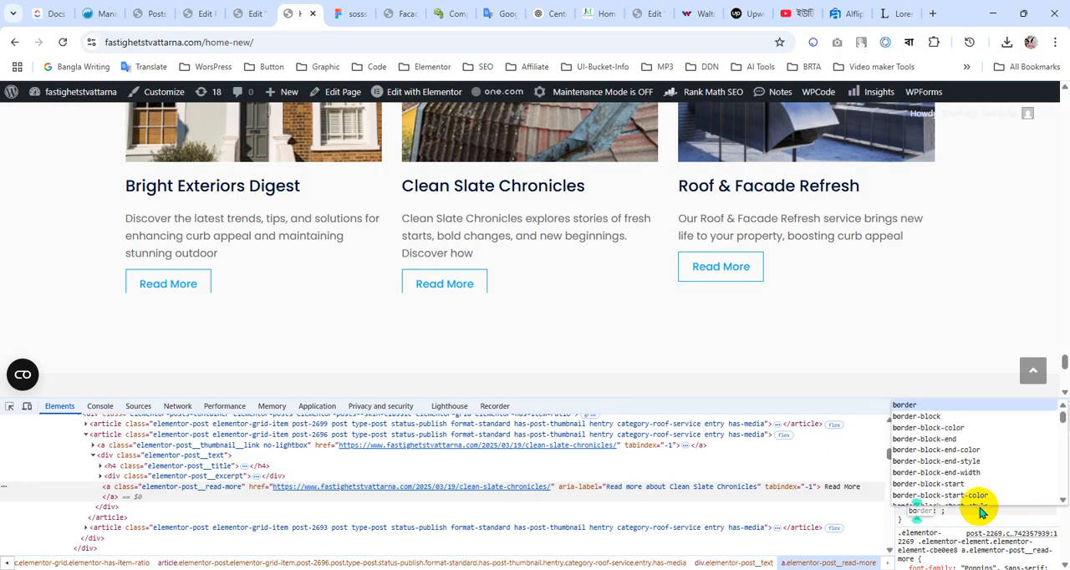
pyautogui.press('Right')
pyautogui.write('-radius')
pyautogui.press('Return')
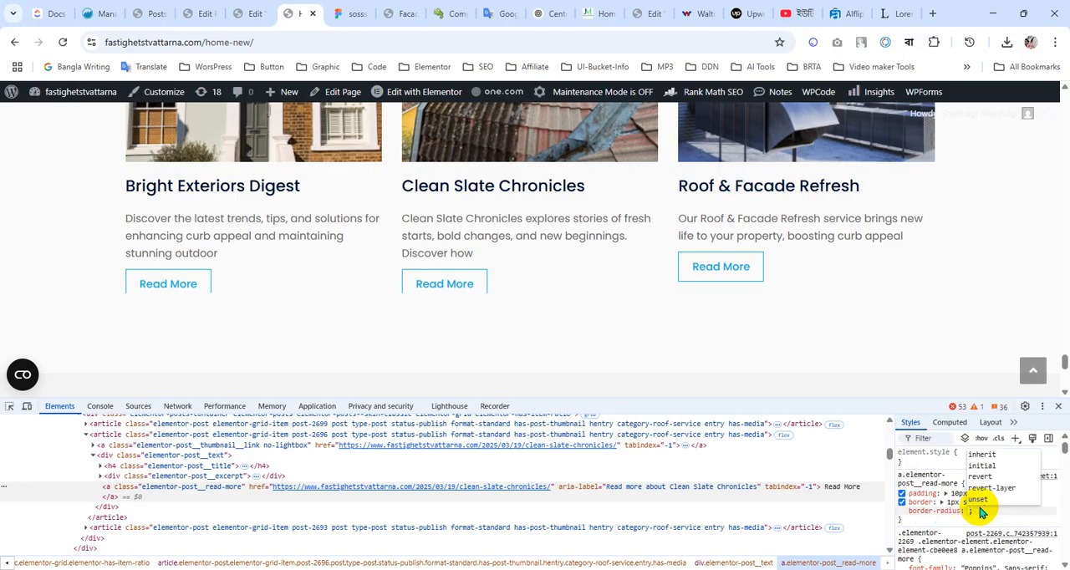
pyautogui.write('50px')
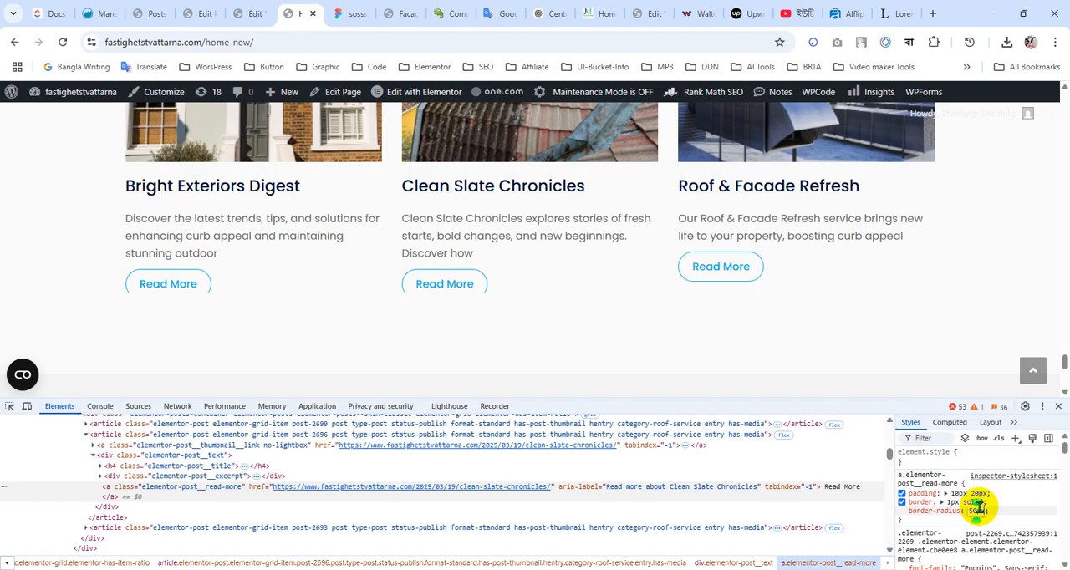
pyautogui.press('Return')
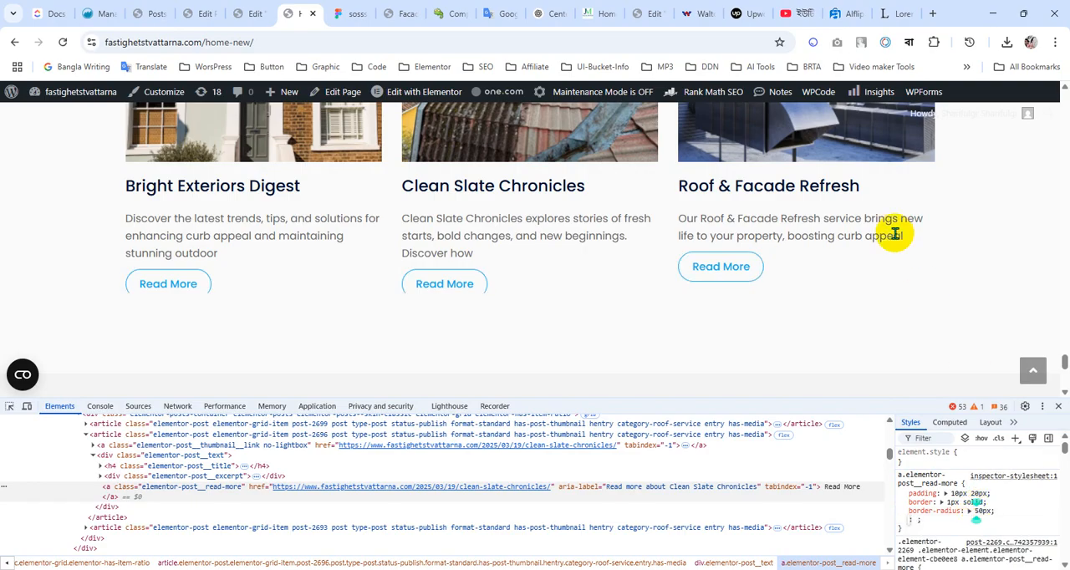
# Check the restyled Read More buttons on the page and copy the complete a.elementor-post__read-more rule
pyautogui.scroll(-3, 872, 215)
pyautogui.scroll(1, 872, 214)
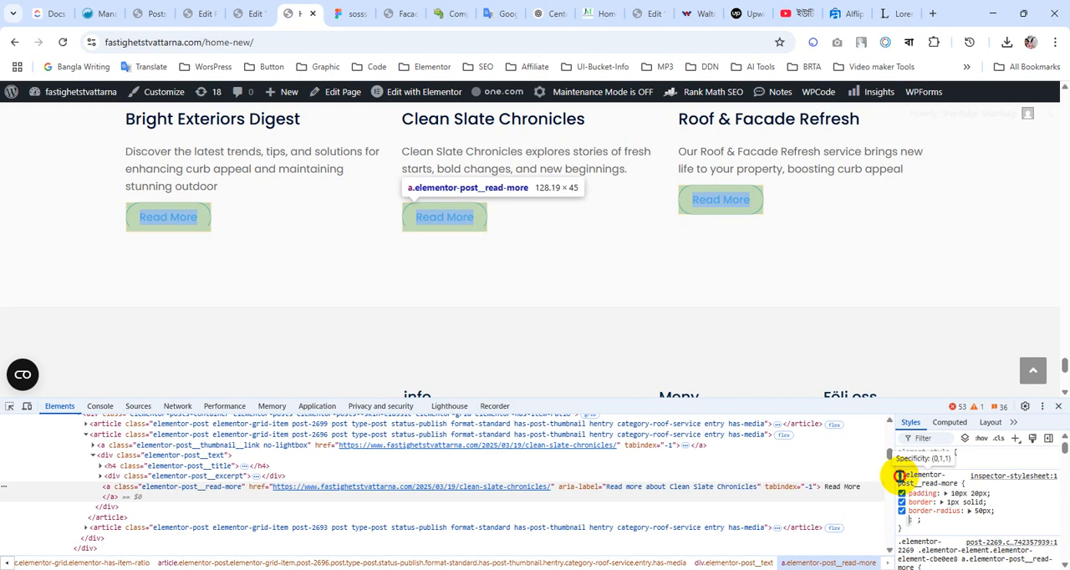
pyautogui.moveTo(903, 473); pyautogui.dragTo(913, 520)
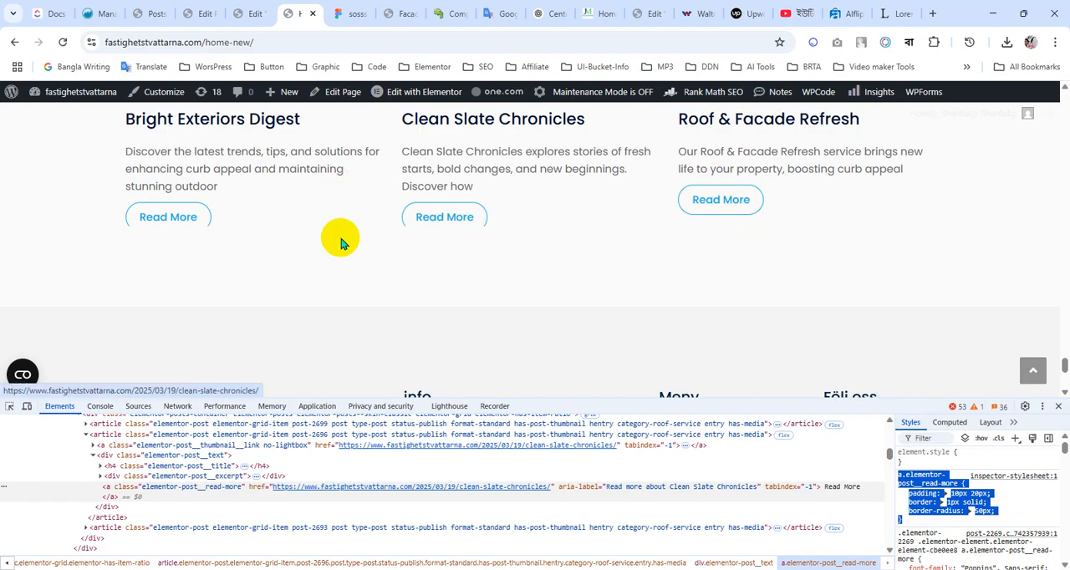
pyautogui.scroll(2, 340, 242)
# Return to the Elementor editor and paste the copied Read More rule into the Posts widget's custom CSS after a selector prefix
pyautogui.click(254, 12)
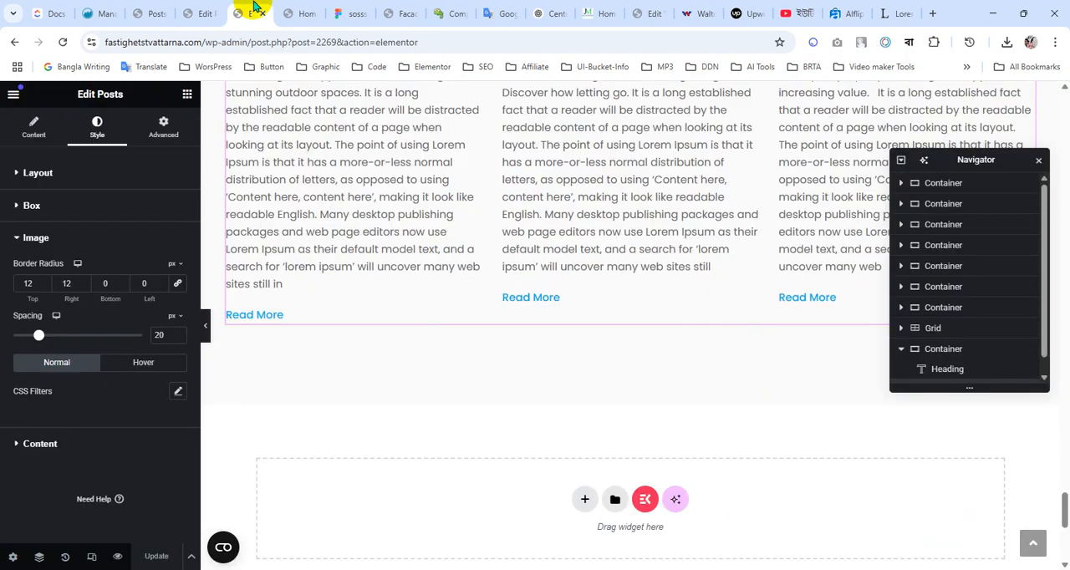
pyautogui.click(165, 142)
pyautogui.scroll(-5, 112, 377)
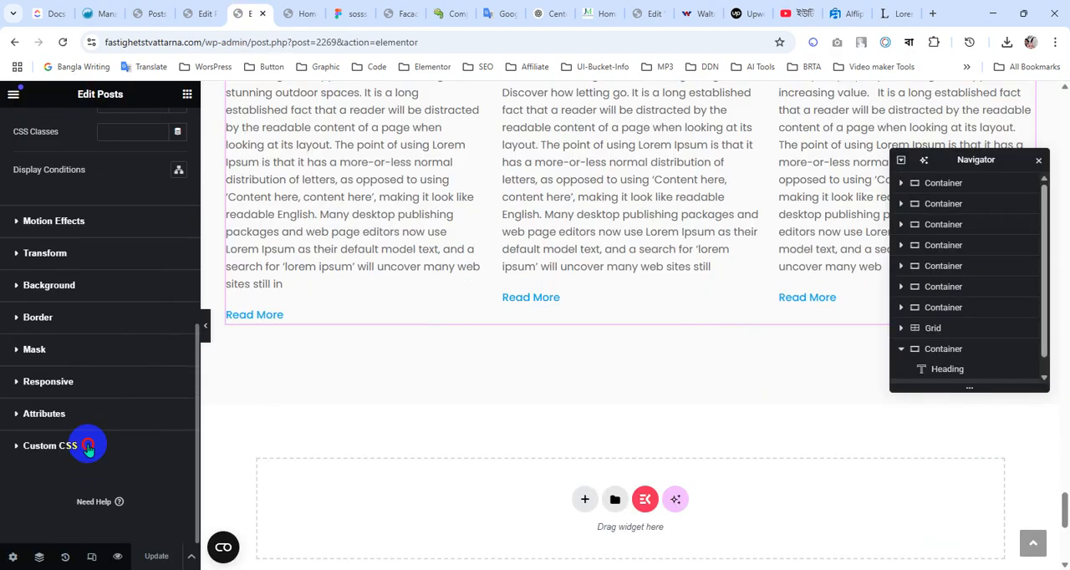
pyautogui.click(88, 447)
pyautogui.click(100, 378)
pyautogui.write('se')
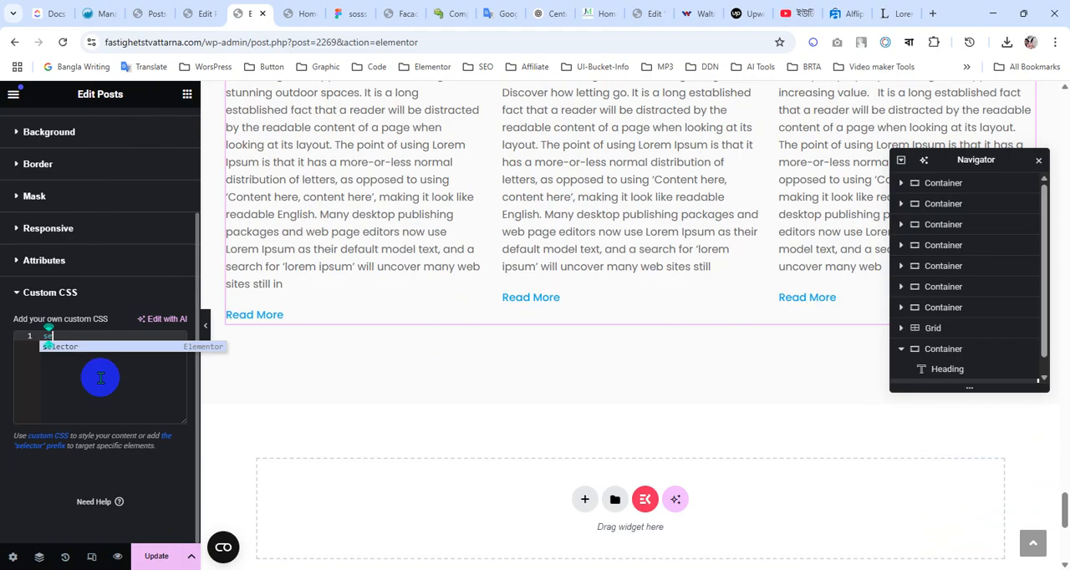
pyautogui.press('Return')
pyautogui.write('a.elementor-post__read-more {     padding: 10px 20px;     border: 1px solid;     border-radius: 50px; }')
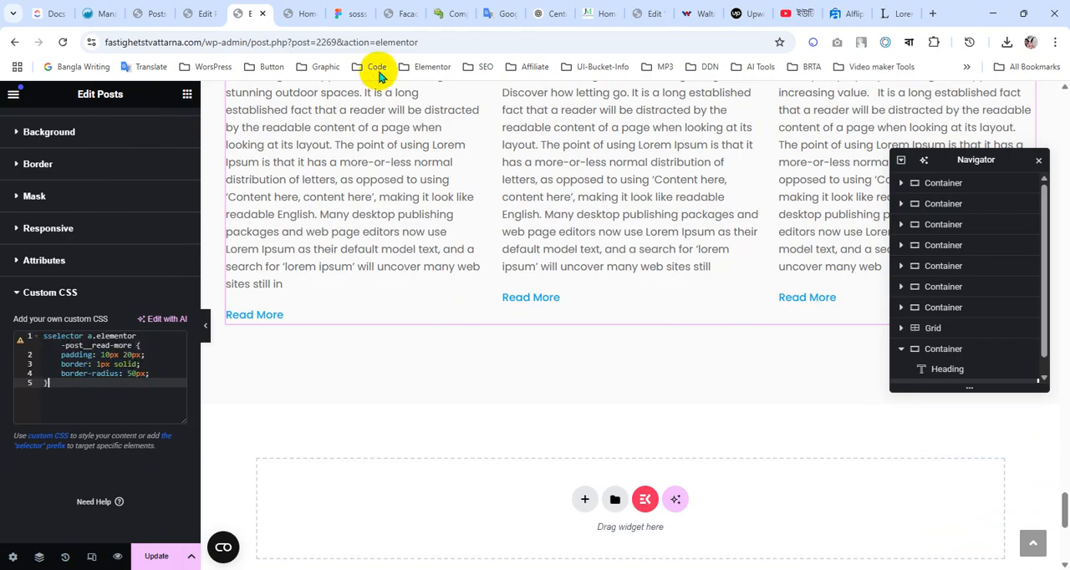
# Copy the Read More colour from the Figma design, append #11AFED to the border declaration in the Posts widget's custom CSS, and update the page
pyautogui.click(346, 14)
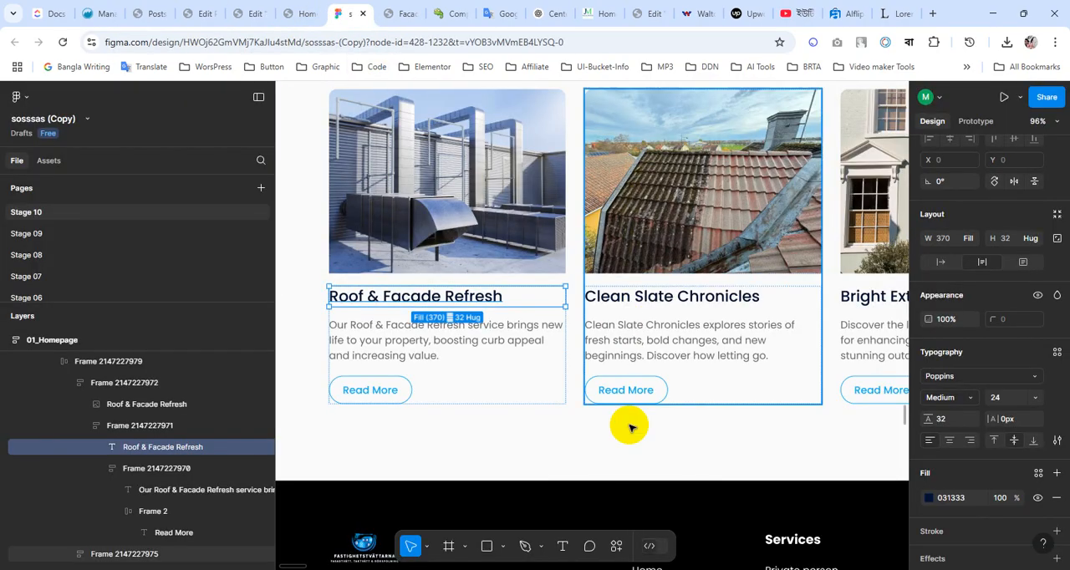
pyautogui.click(653, 395)
pyautogui.click(652, 394)
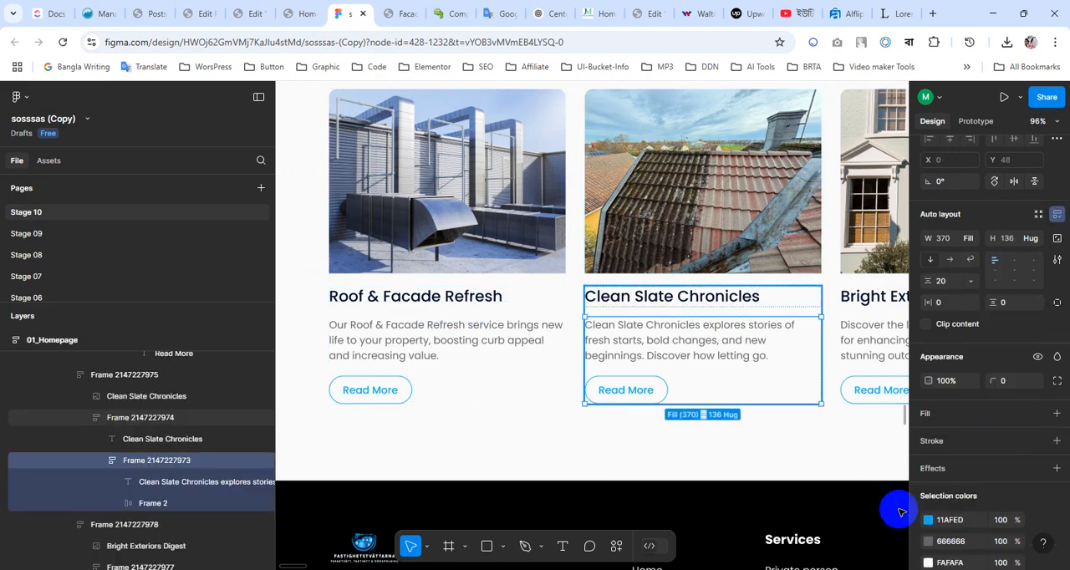
pyautogui.click(253, 13)
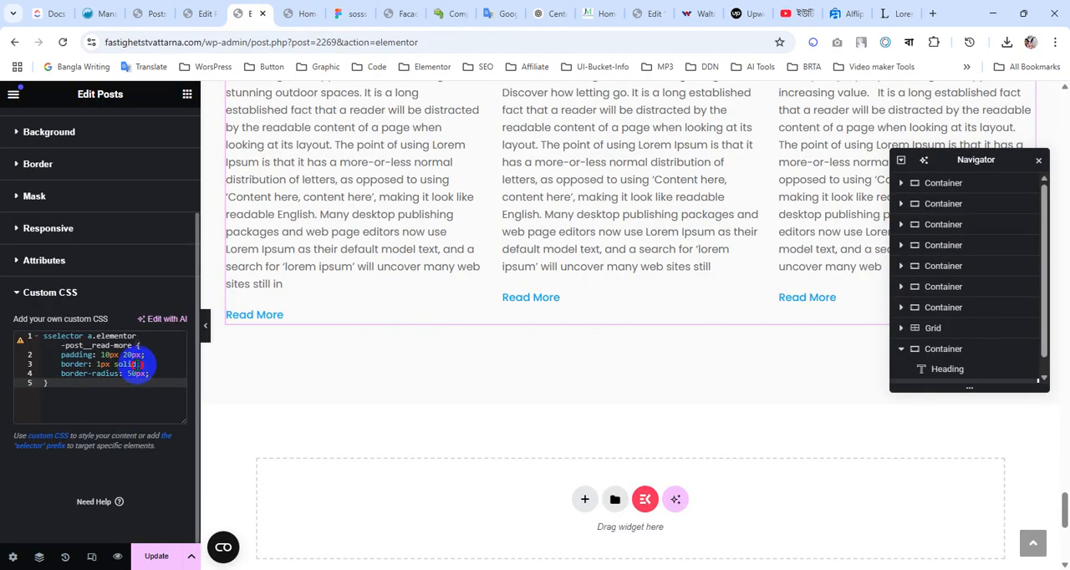
pyautogui.click(138, 364)
pyautogui.write('#')
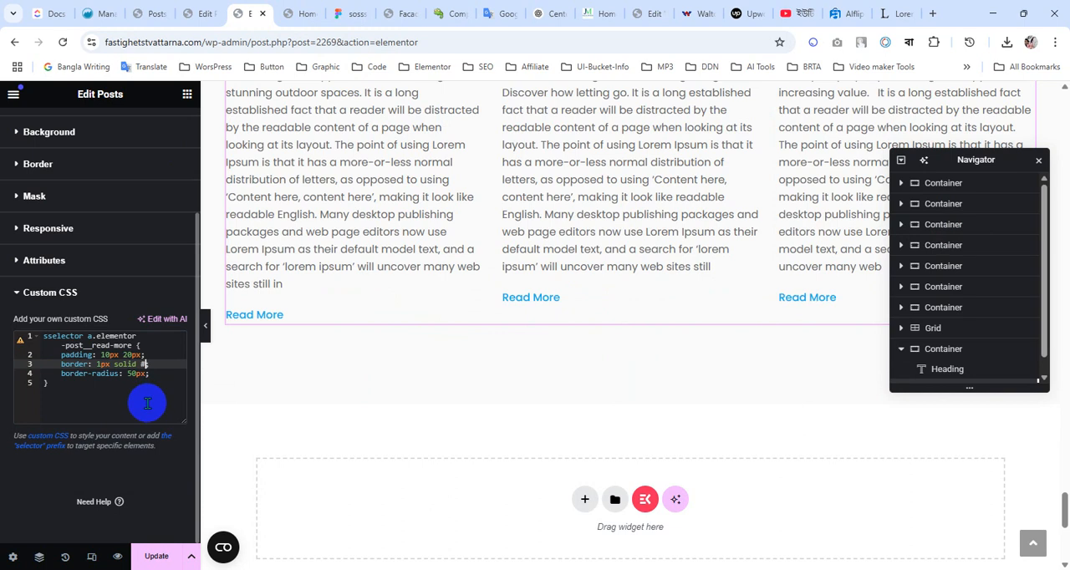
pyautogui.write('11AFED')
pyautogui.click(161, 554)
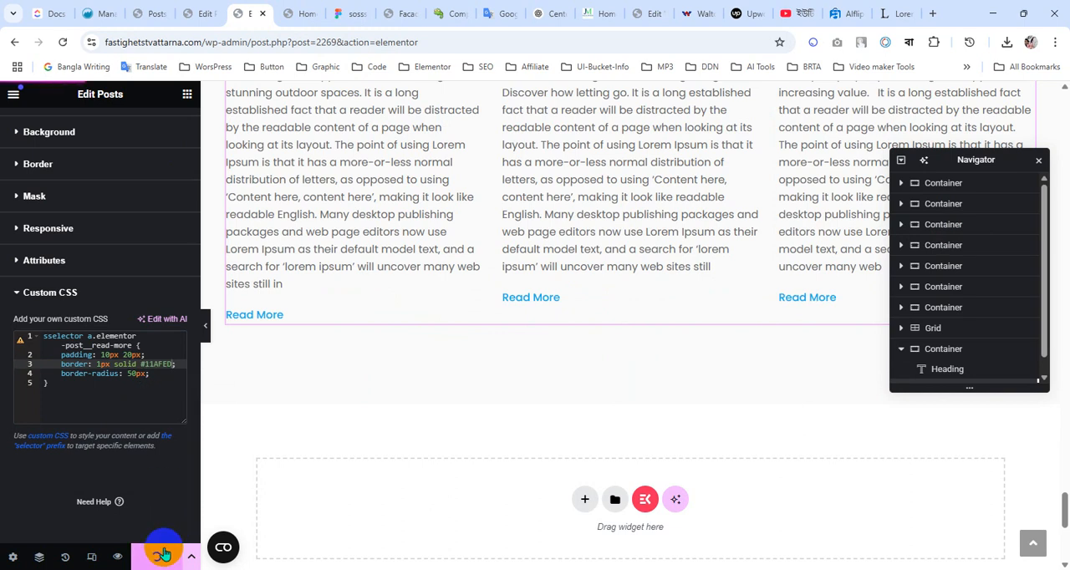
# Reload the live homepage and check the Read More buttons under the news posts
pyautogui.click(307, 15)
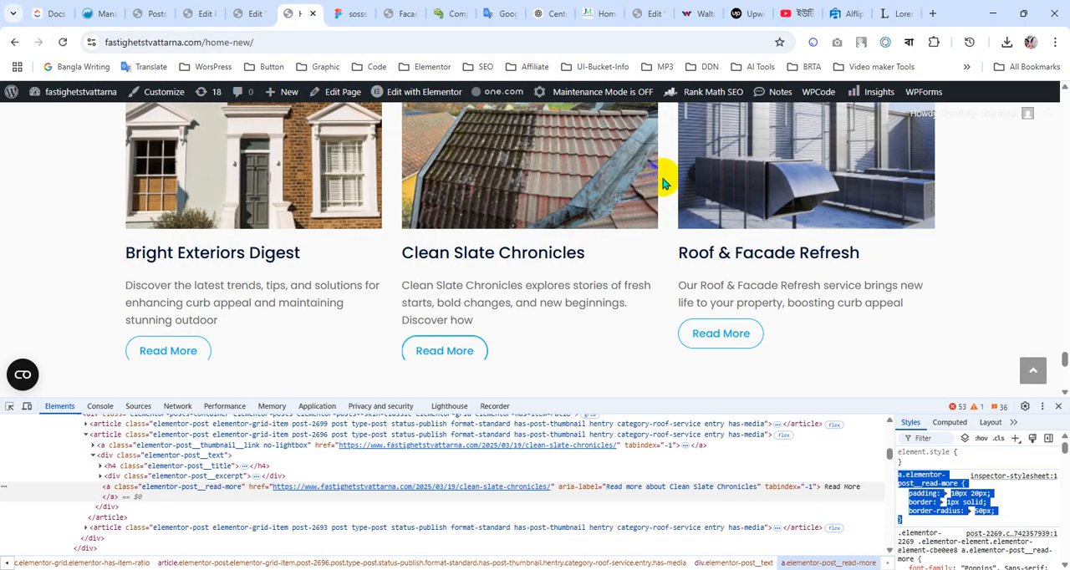
pyautogui.click(448, 356)
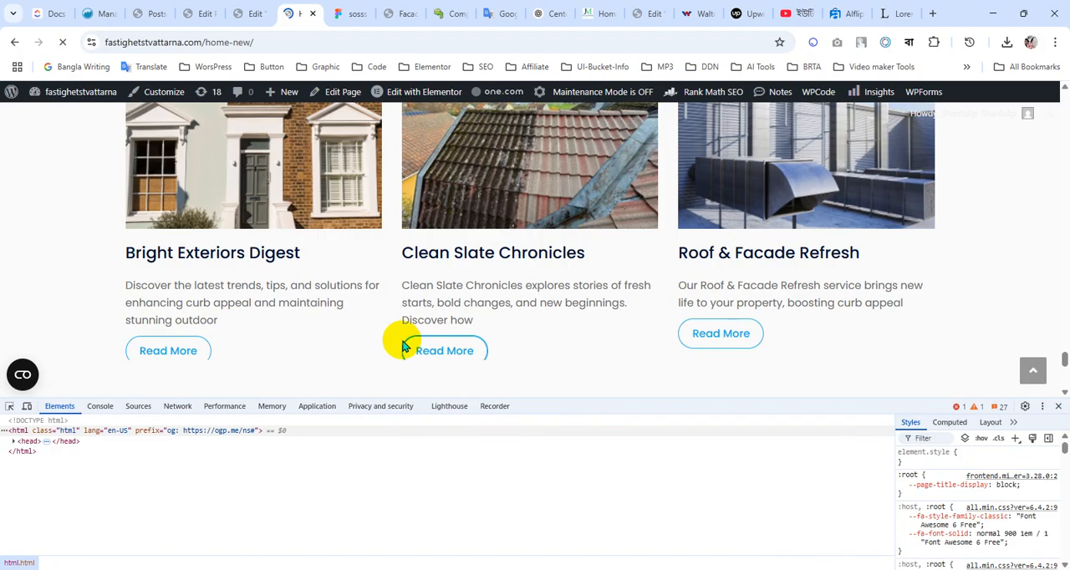
pyautogui.scroll(-1, 391, 290)
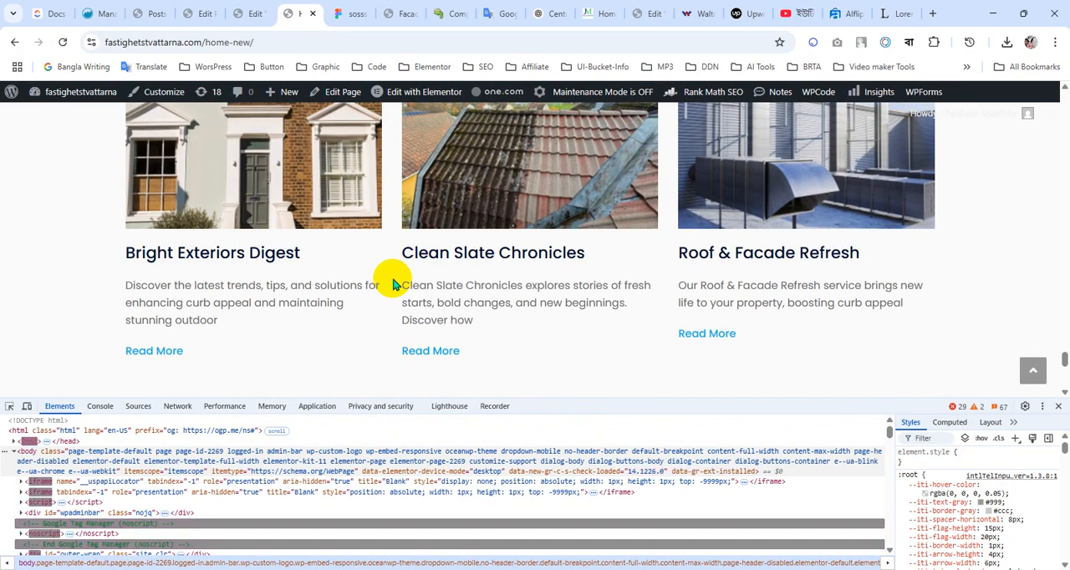
# Return to the Elementor editor, add !important to the Read More rule's border declaration, and update the page
pyautogui.click(251, 13)
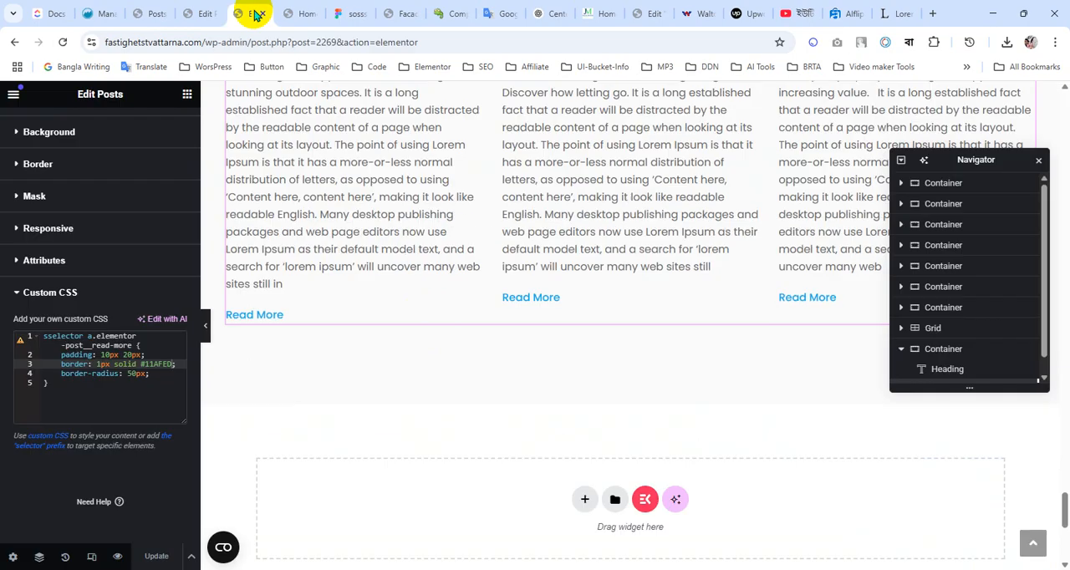
pyautogui.click(174, 365)
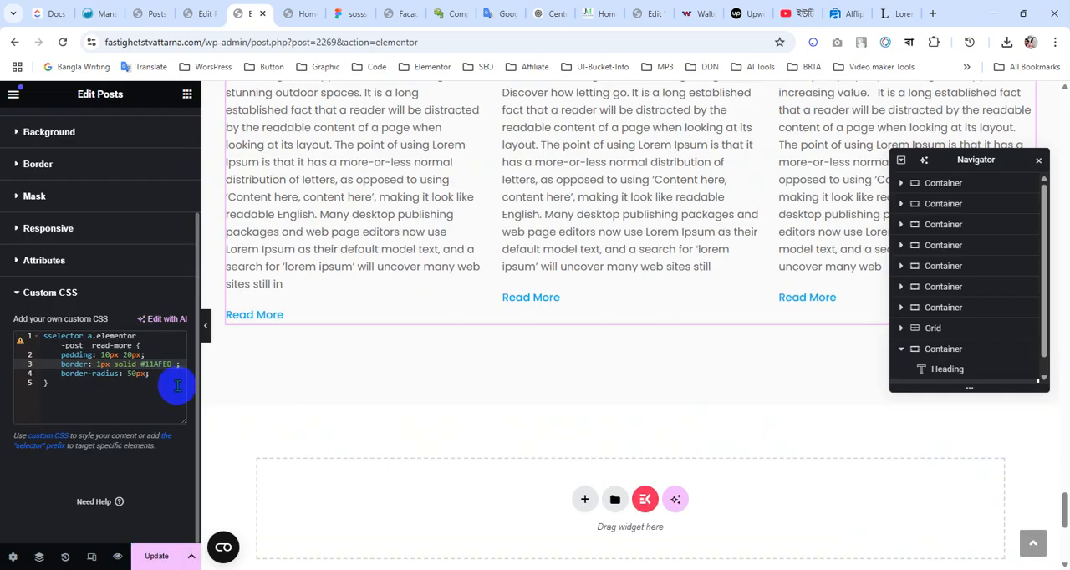
pyautogui.write('!important')
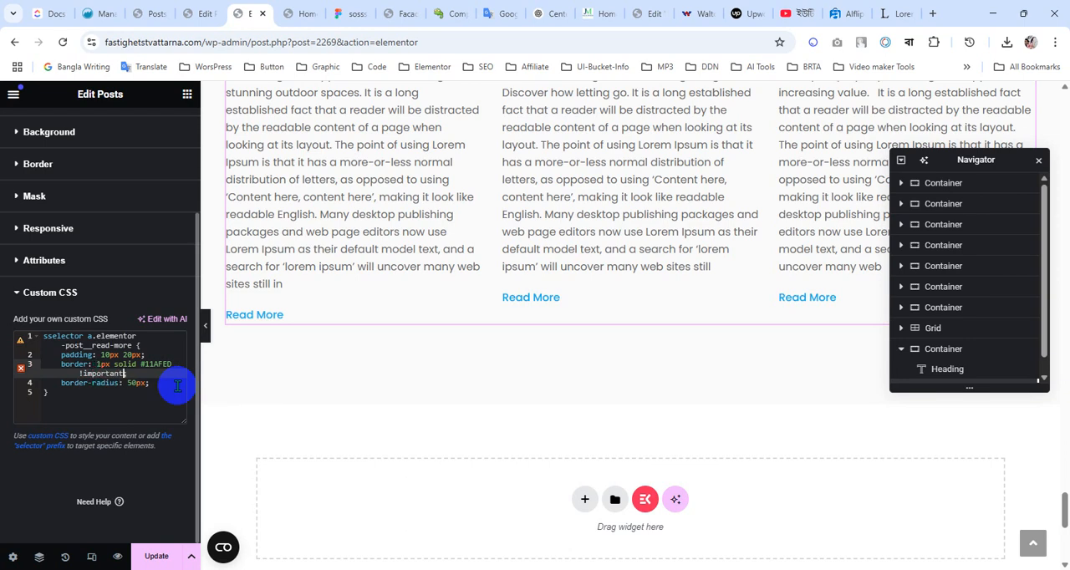
pyautogui.write(';')
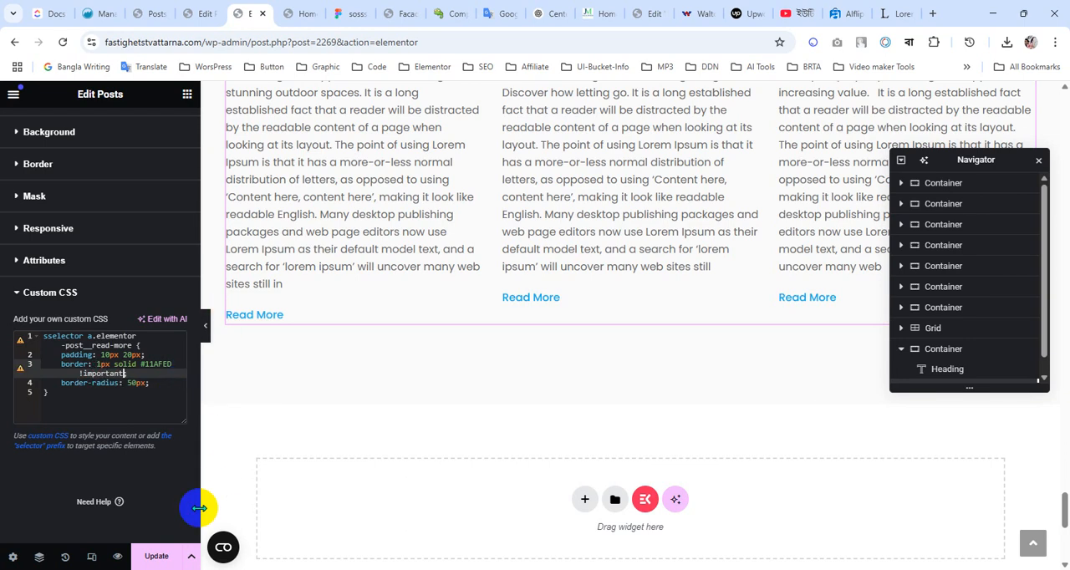
pyautogui.click(168, 556)
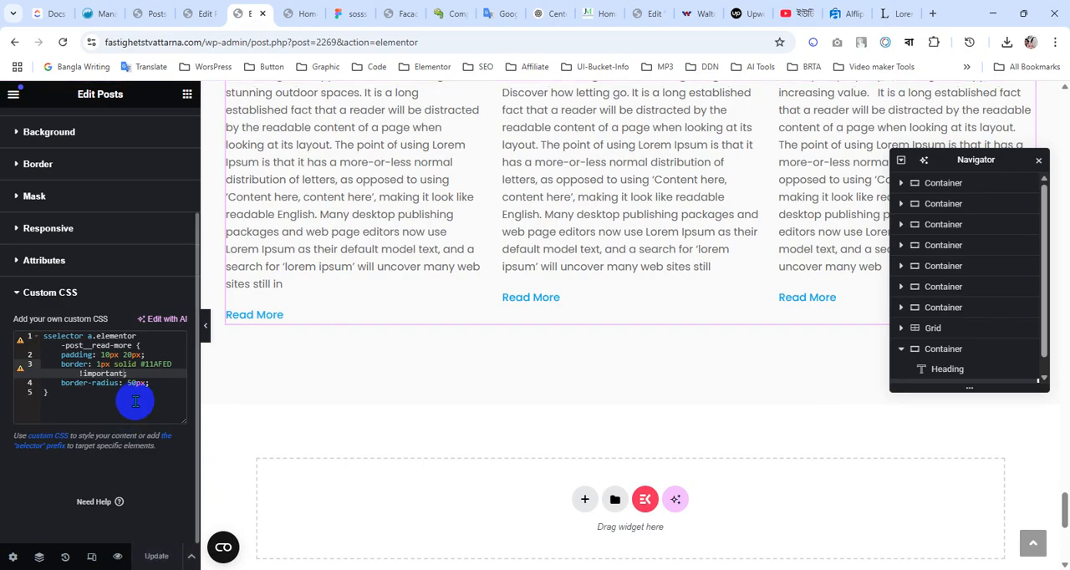
pyautogui.doubleClick(155, 364)
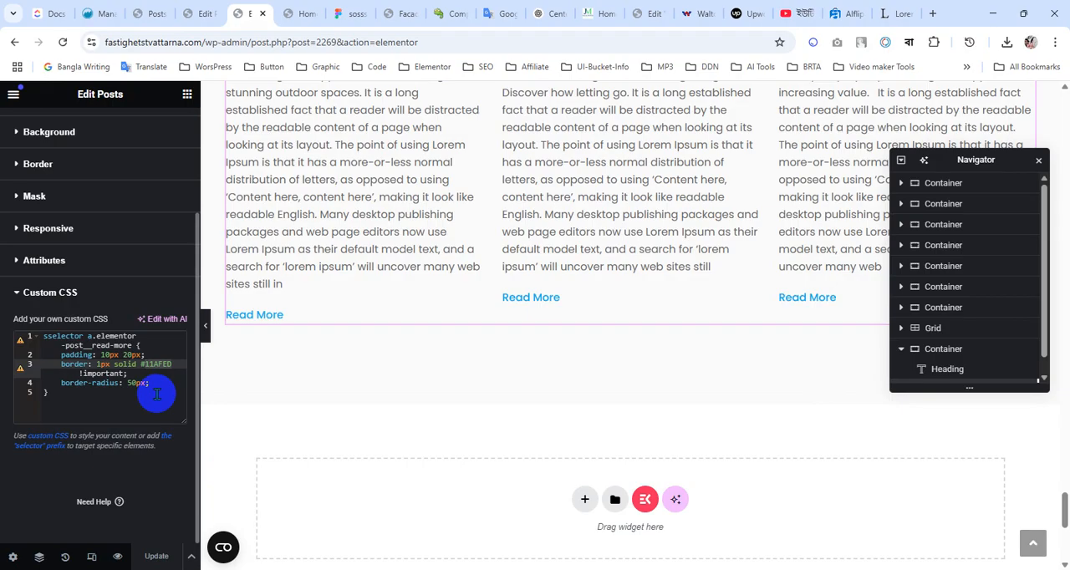
pyautogui.press('BackSpace')
pyautogui.press('BackSpace')
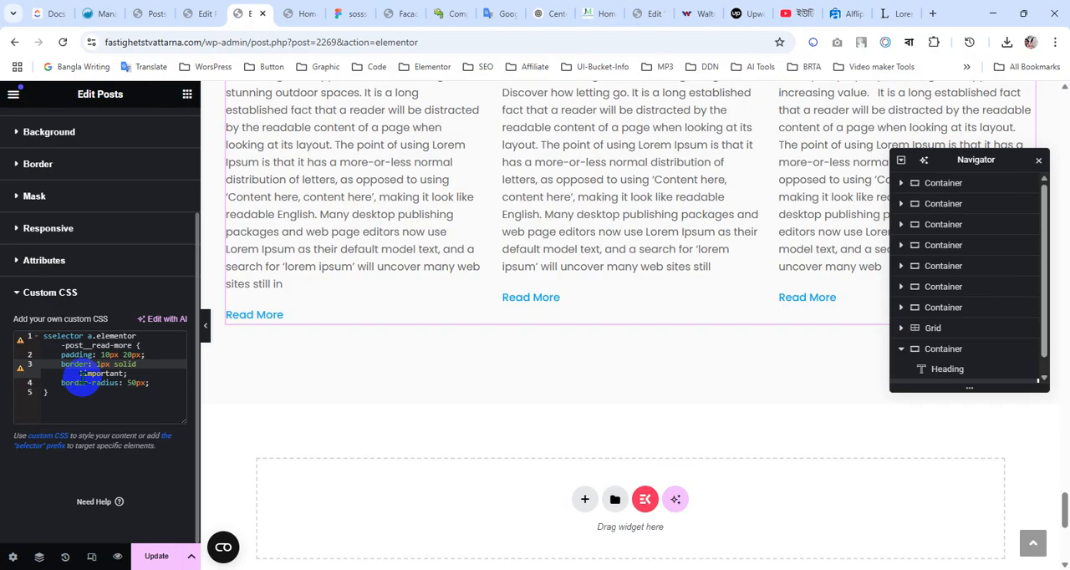
pyautogui.click(79, 373)
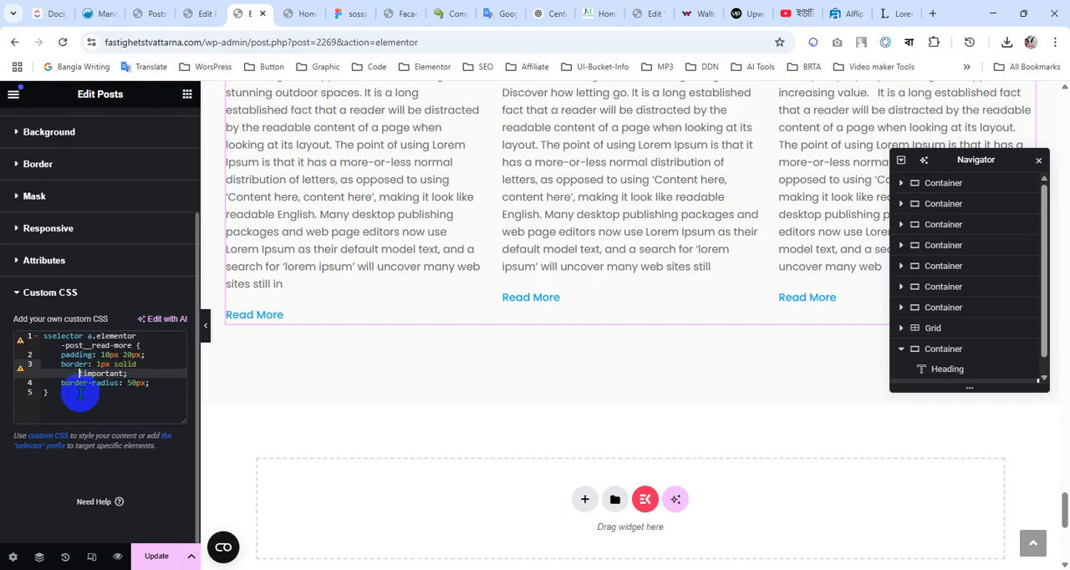
pyautogui.click(47, 336)
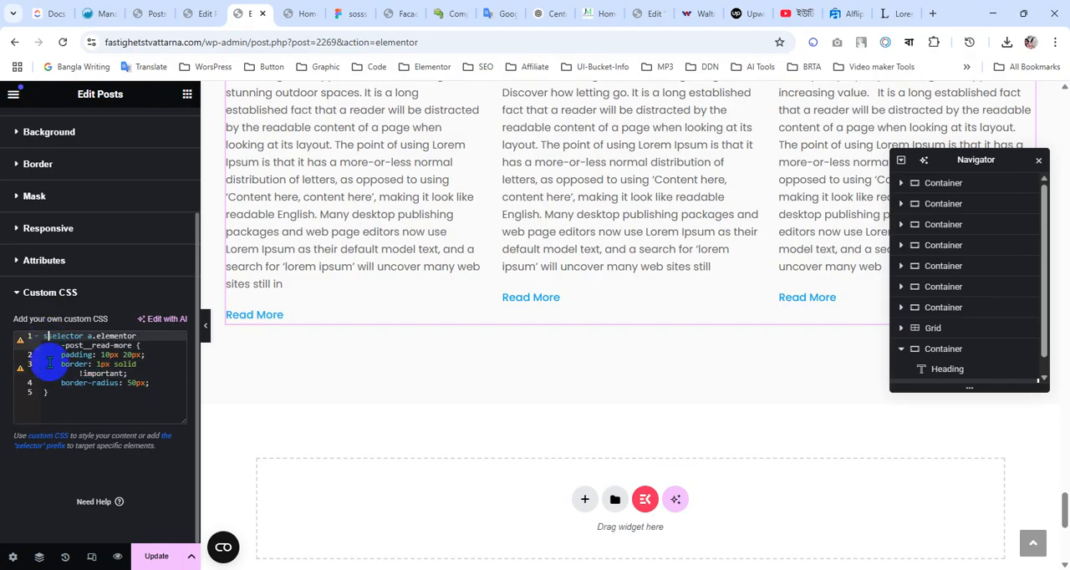
pyautogui.press('BackSpace')
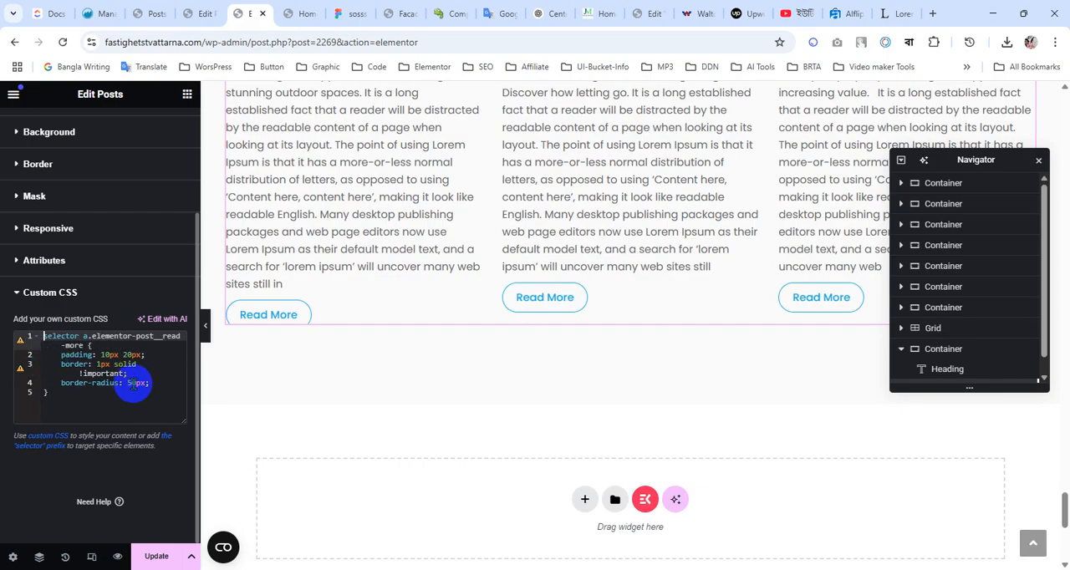
pyautogui.click(144, 365)
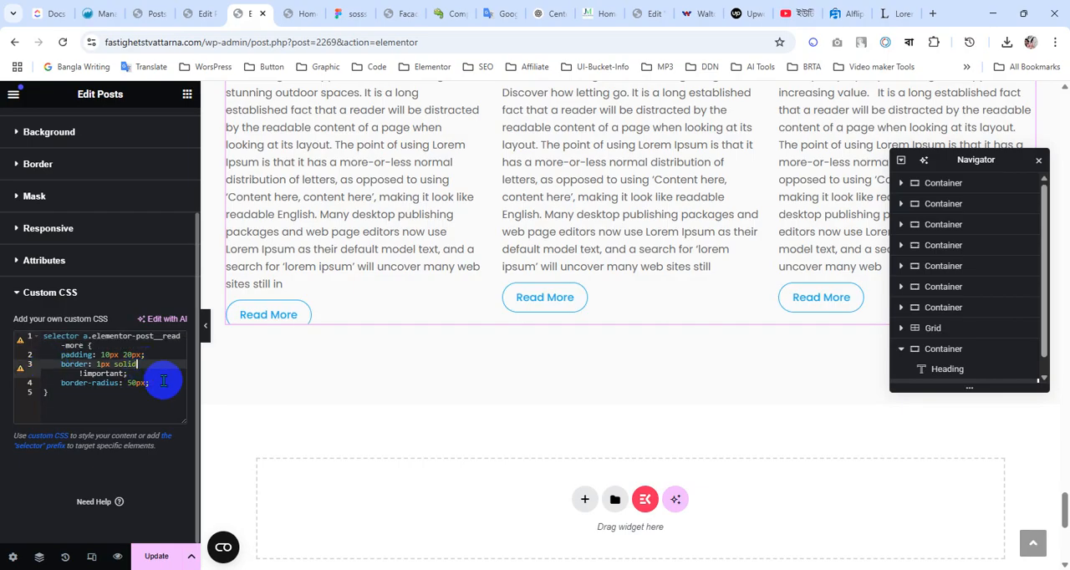
pyautogui.hotkey('ctrl', 'z')
pyautogui.hotkey('ctrl', 'z')
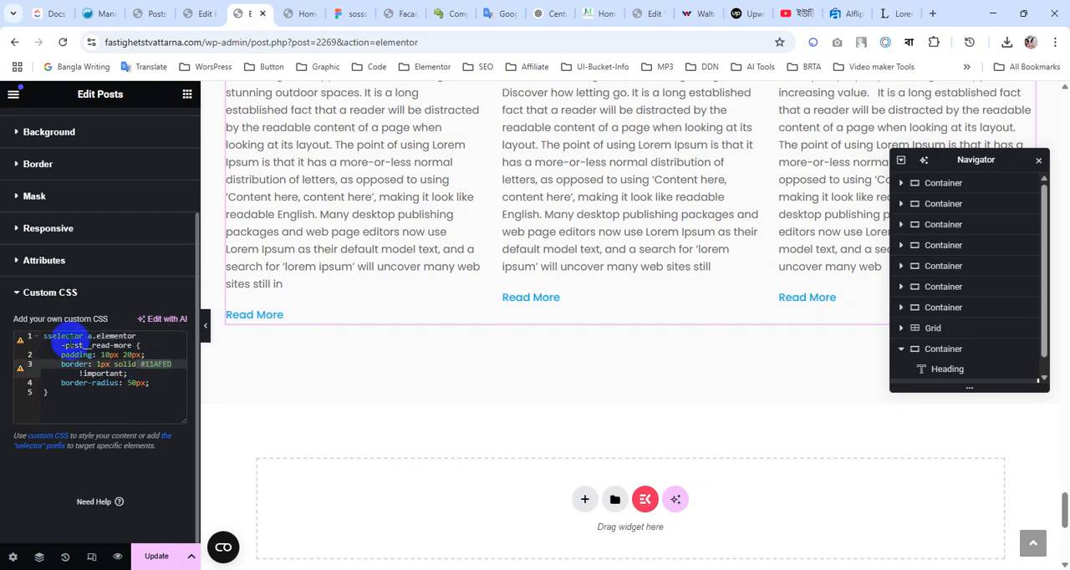
# Correct the misspelled sselector prefix to selector in the Posts widget's custom CSS and update the page
pyautogui.click(51, 336)
pyautogui.press('BackSpace')
pyautogui.press('BackSpace')
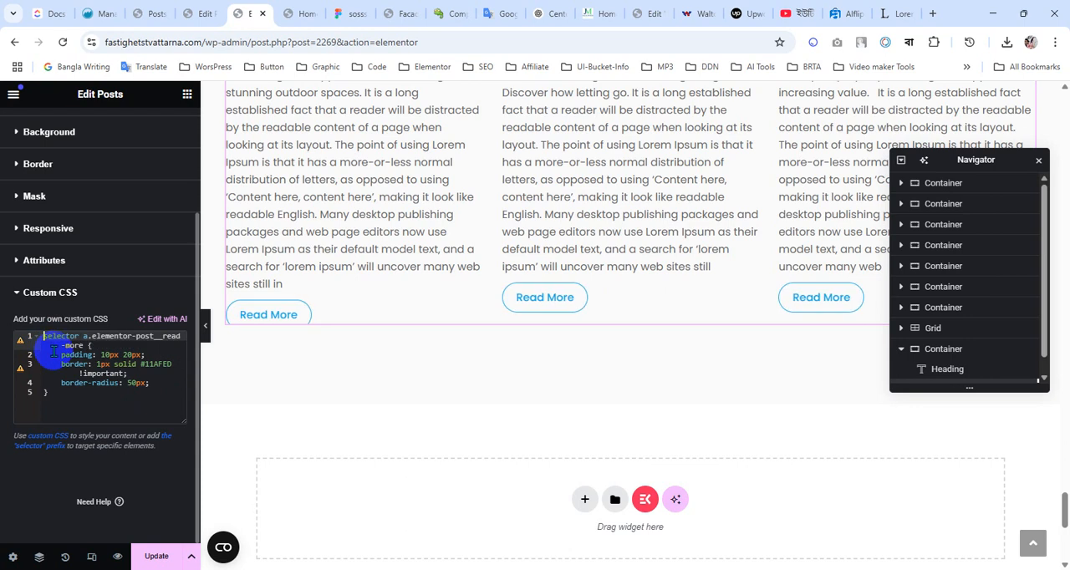
pyautogui.click(157, 558)
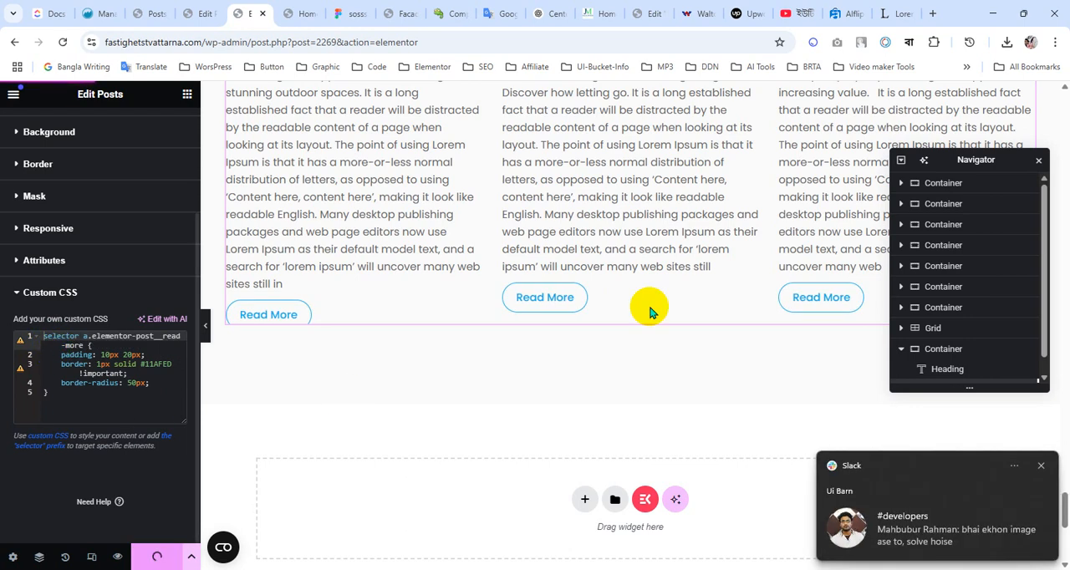
# Reload the live homepage and compare the news posts' excerpts and Read More buttons with the Figma design
pyautogui.click(303, 13)
pyautogui.click(60, 43)
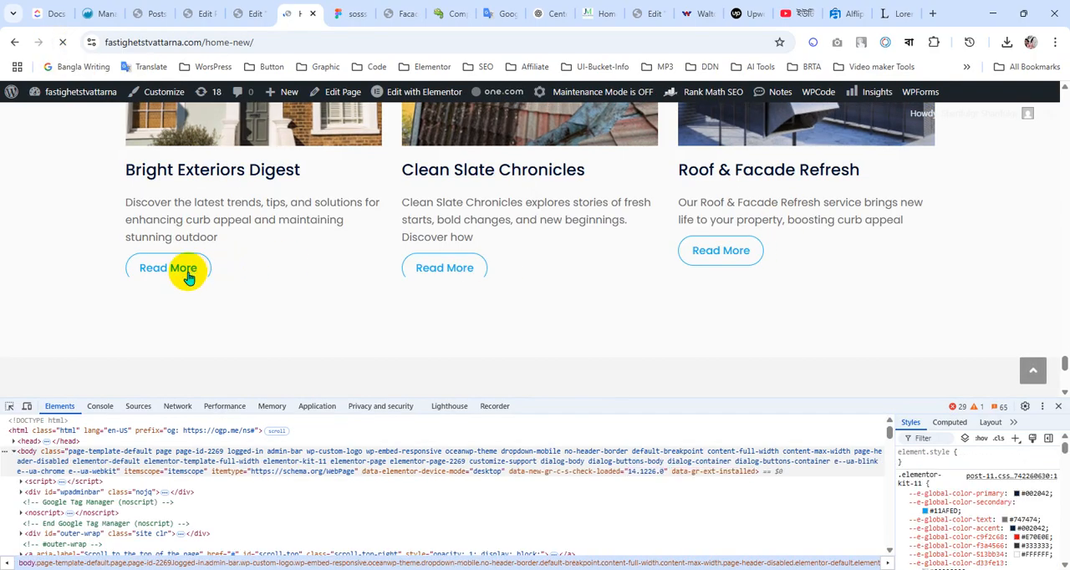
pyautogui.click(352, 13)
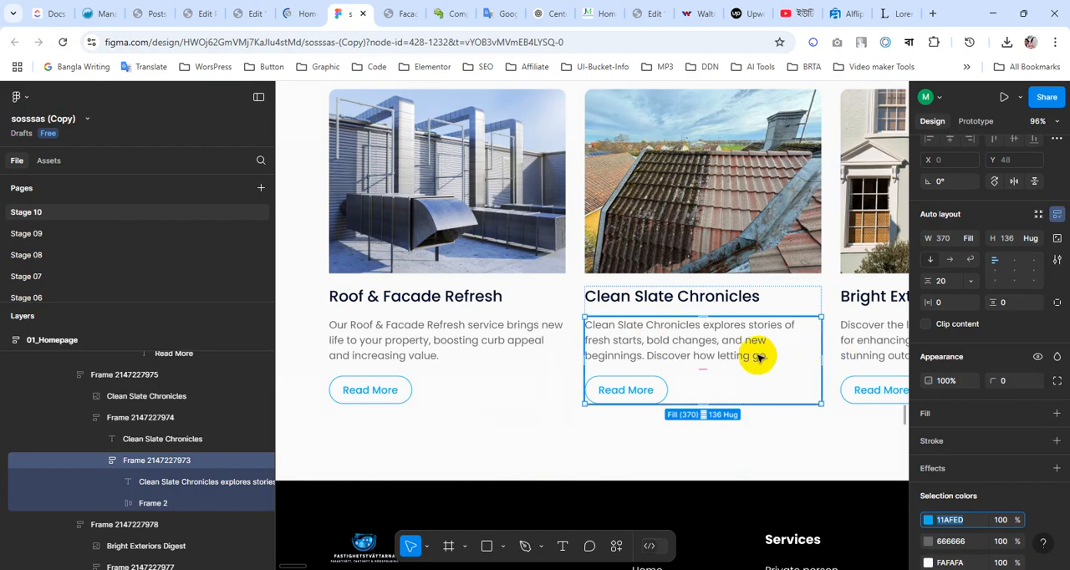
pyautogui.click(305, 13)
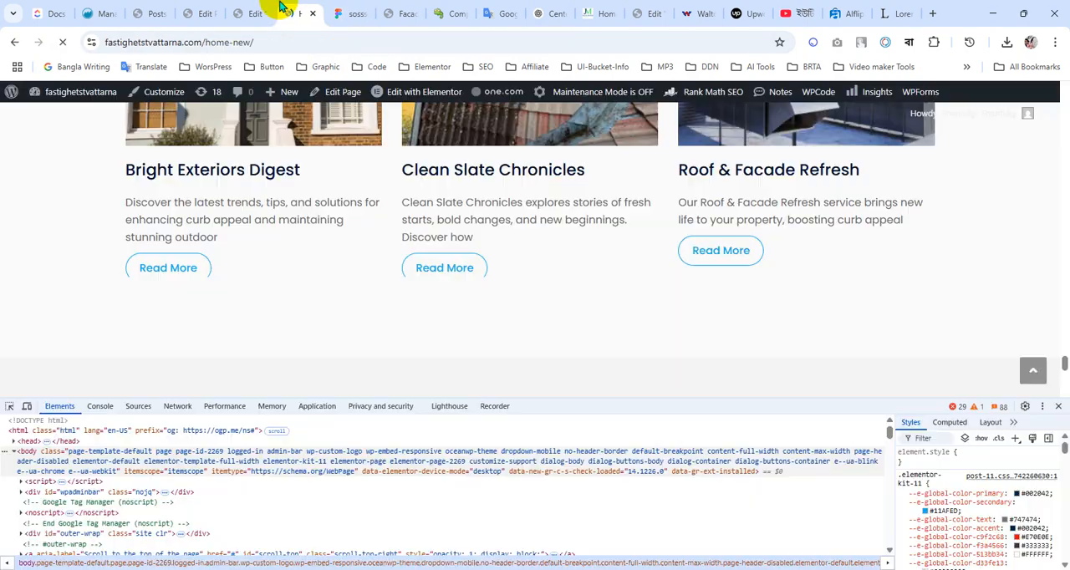
# Set the Posts widget's excerpt length to 18 in the Elementor editor and update the page
pyautogui.click(255, 12)
pyautogui.scroll(3, 36, 231)
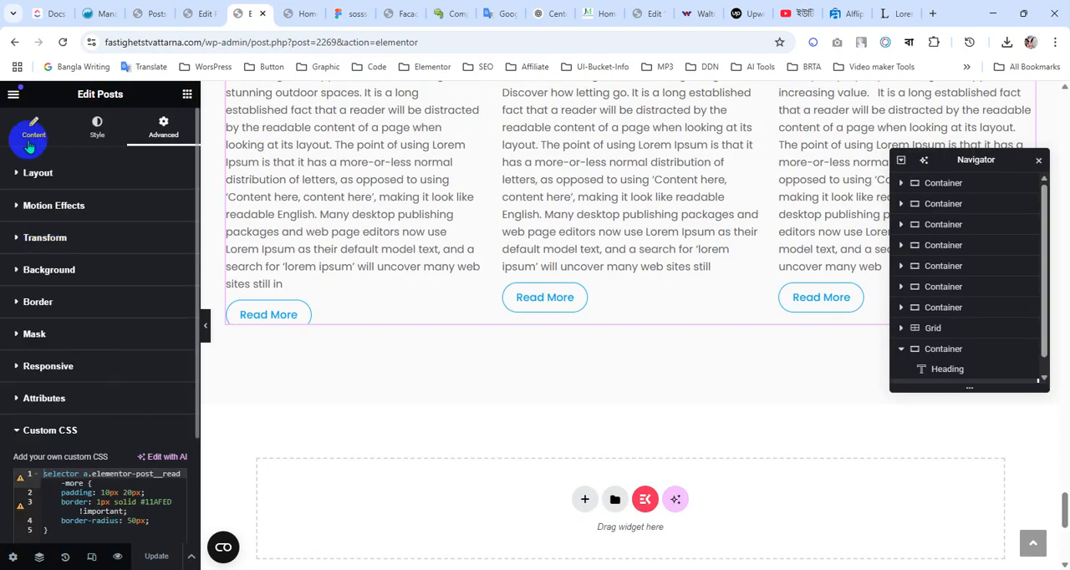
pyautogui.click(32, 130)
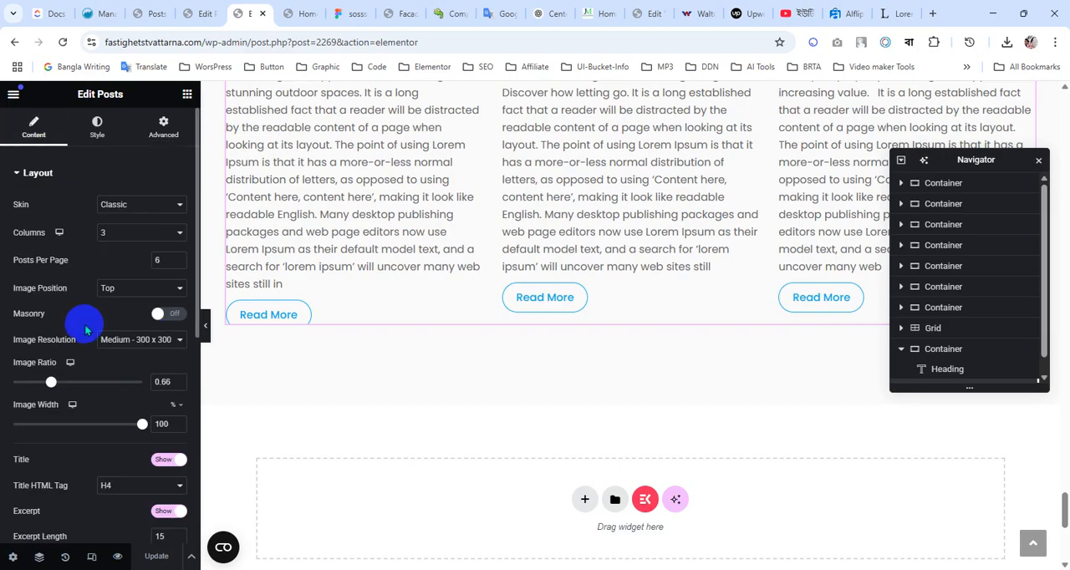
pyautogui.scroll(-3, 84, 324)
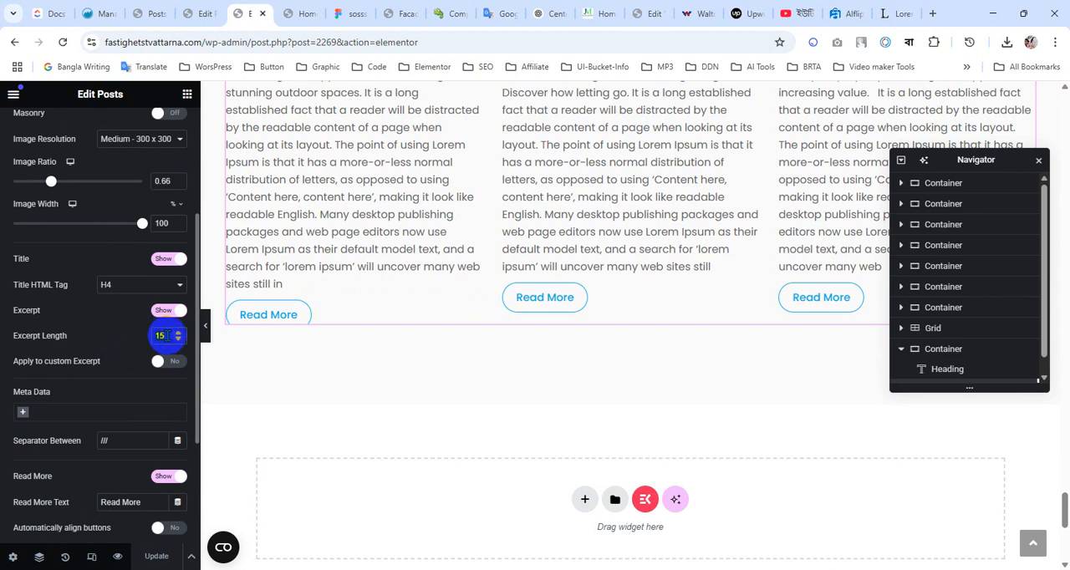
pyautogui.write('18')
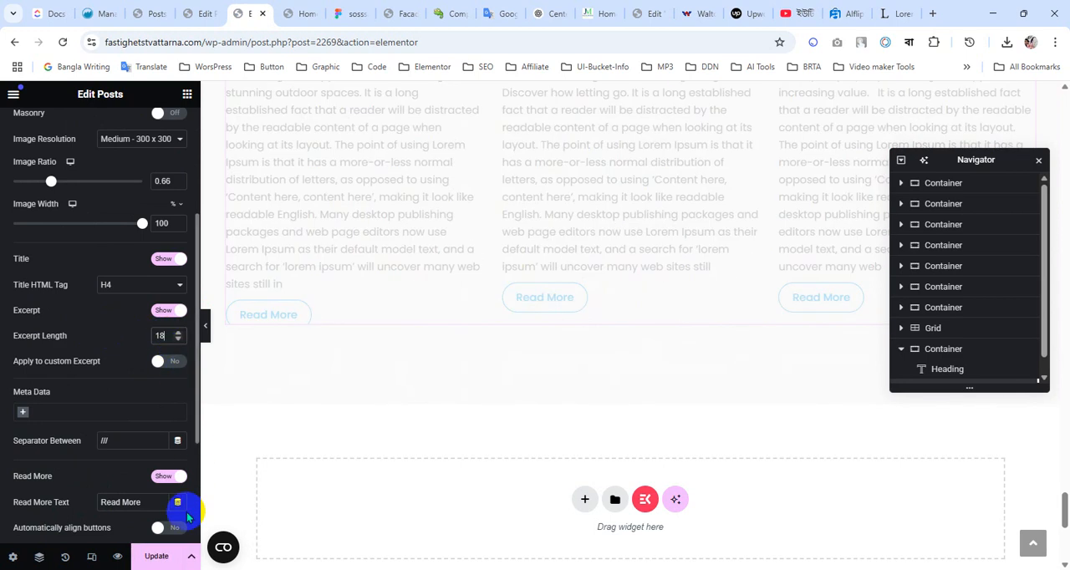
pyautogui.click(159, 558)
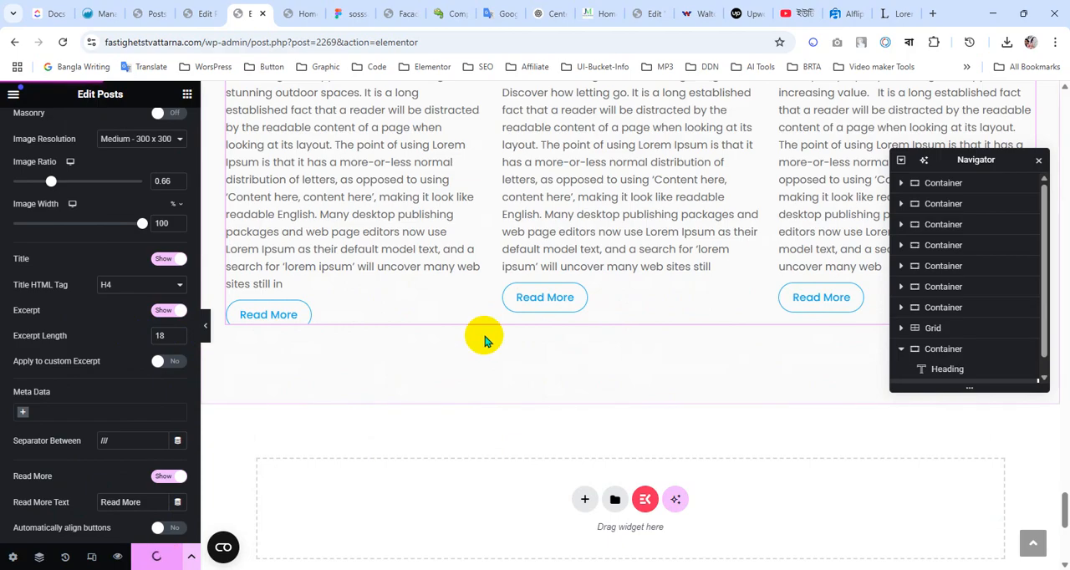
# Reload the live homepage and examine the news posts' excerpt lengths and the Read More buttons' lower edges
pyautogui.click(297, 11)
pyautogui.click(62, 42)
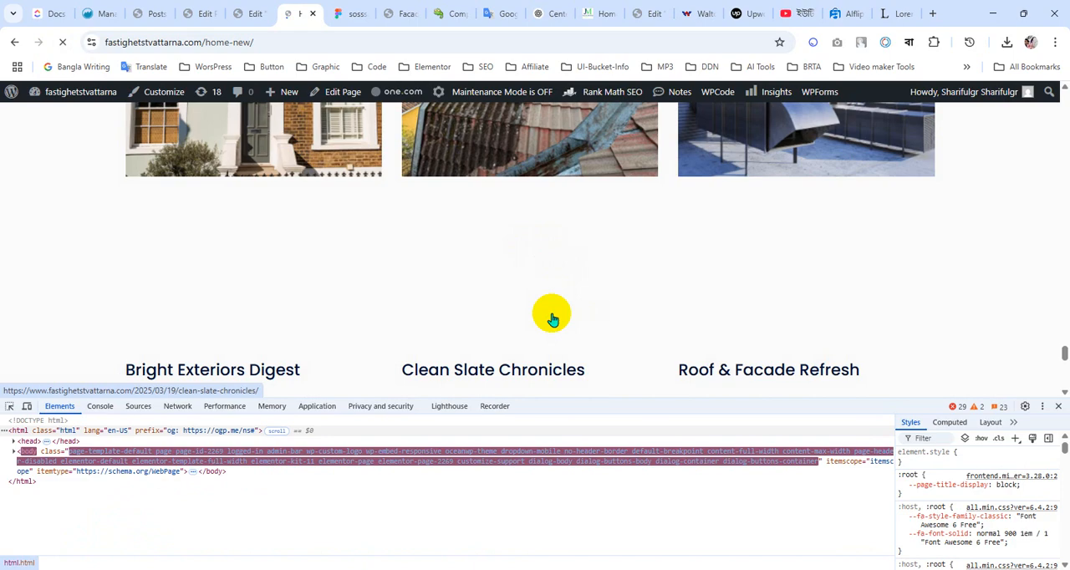
pyautogui.scroll(-5, 552, 315)
pyautogui.scroll(3, 551, 319)
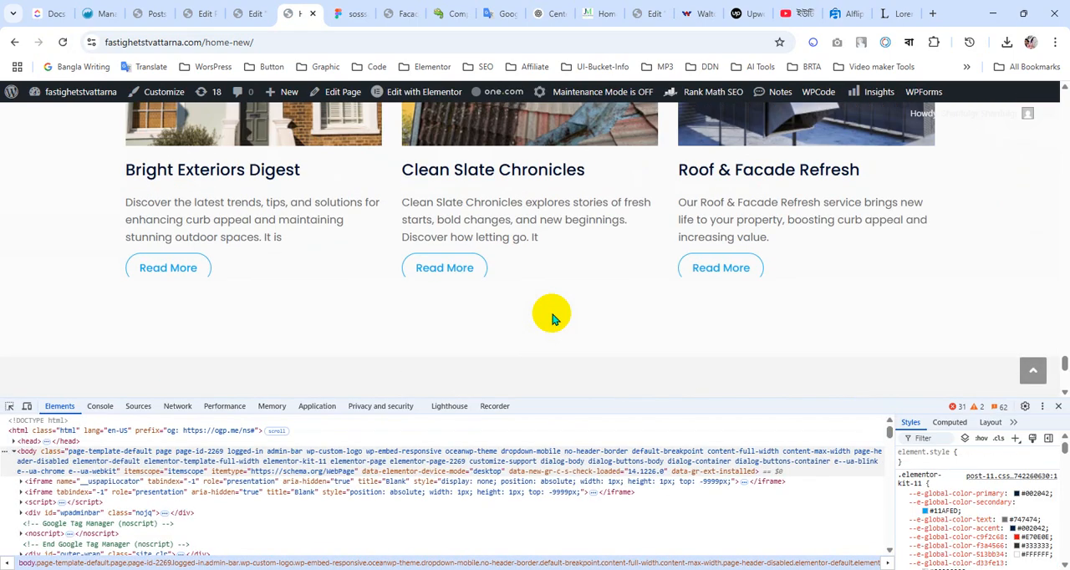
pyautogui.scroll(2, 552, 318)
pyautogui.scroll(-3, 552, 319)
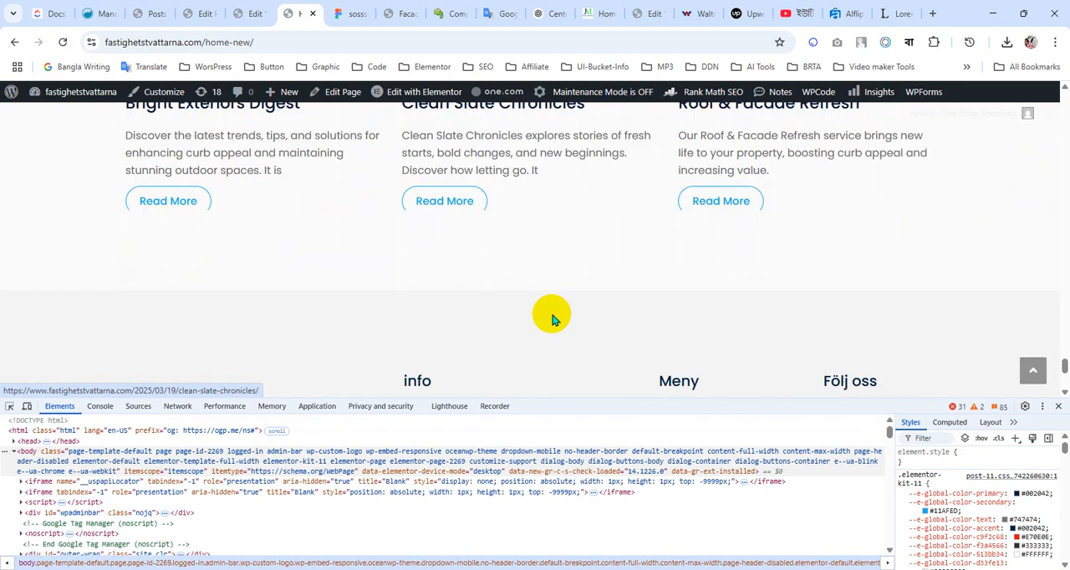
pyautogui.scroll(2, 549, 259)
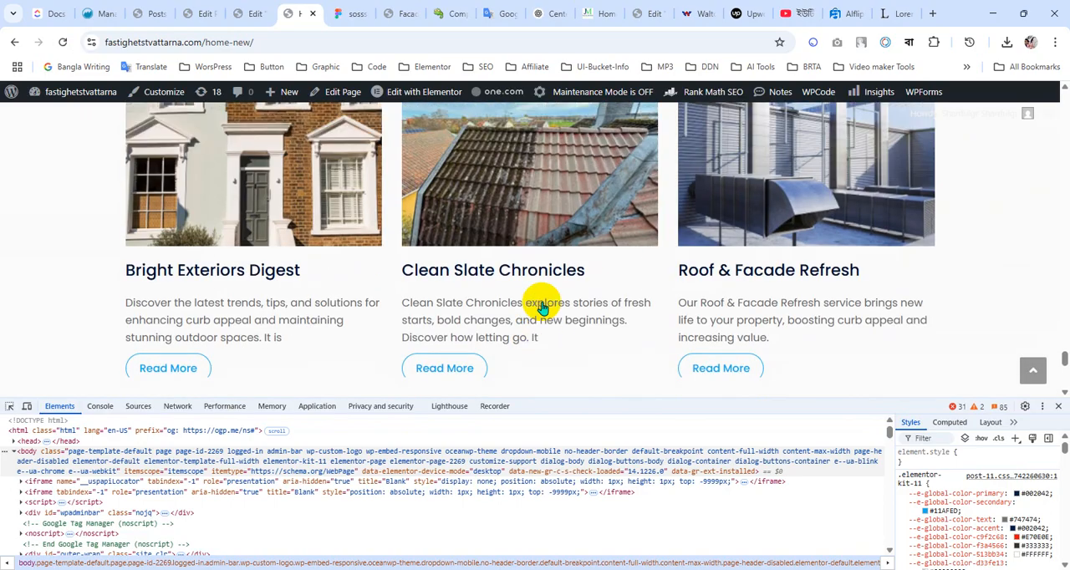
pyautogui.scroll(3, 541, 308)
pyautogui.scroll(-3, 544, 313)
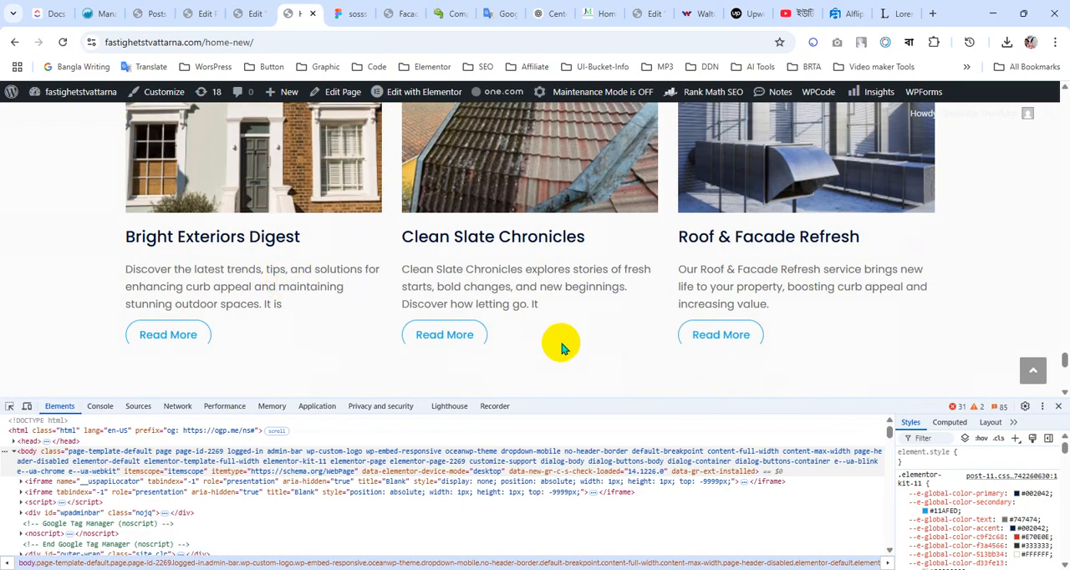
# Set the Posts widget's bottom padding to 32 px and its other padding sides to 0 in the Elementor editor
pyautogui.scroll(-2, 508, 309)
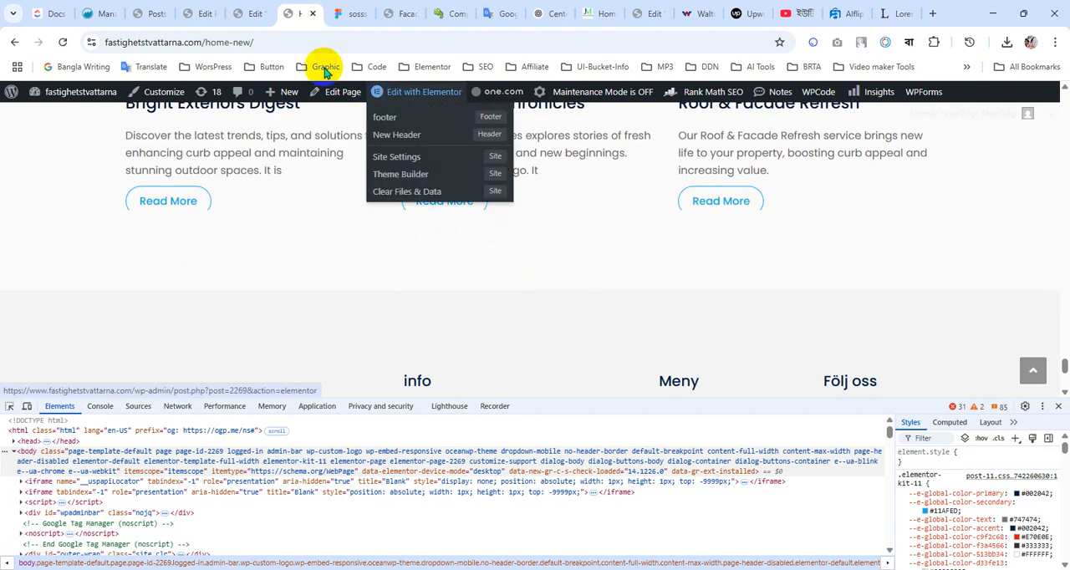
pyautogui.click(251, 7)
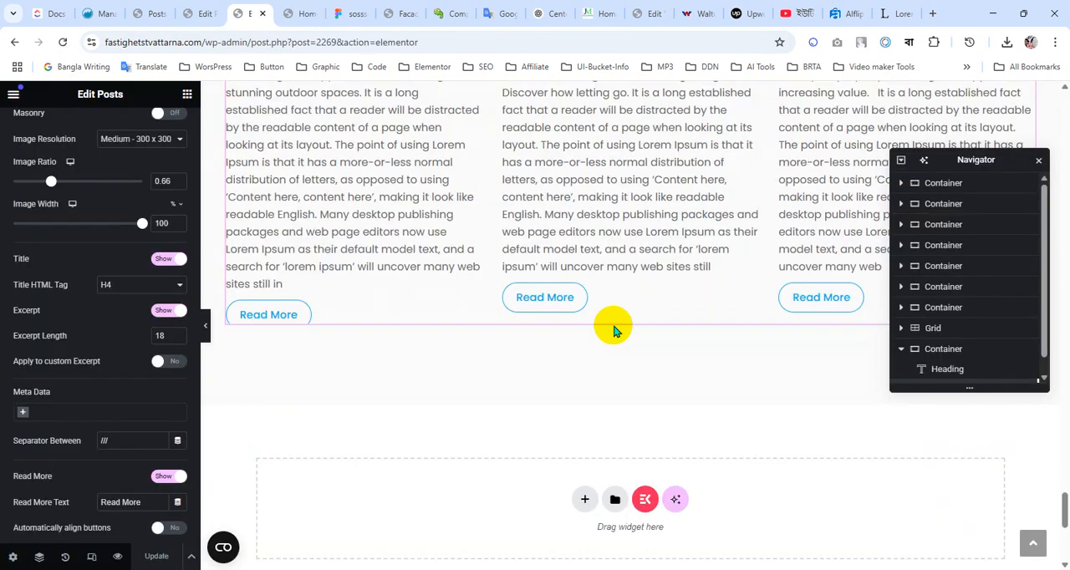
pyautogui.scroll(5, 616, 323)
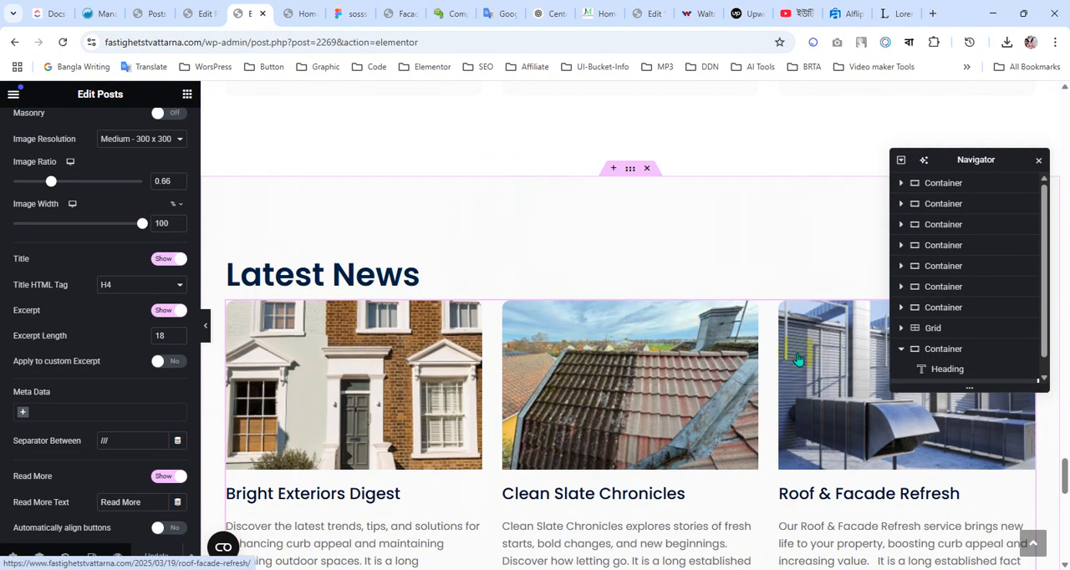
pyautogui.scroll(3, 156, 172)
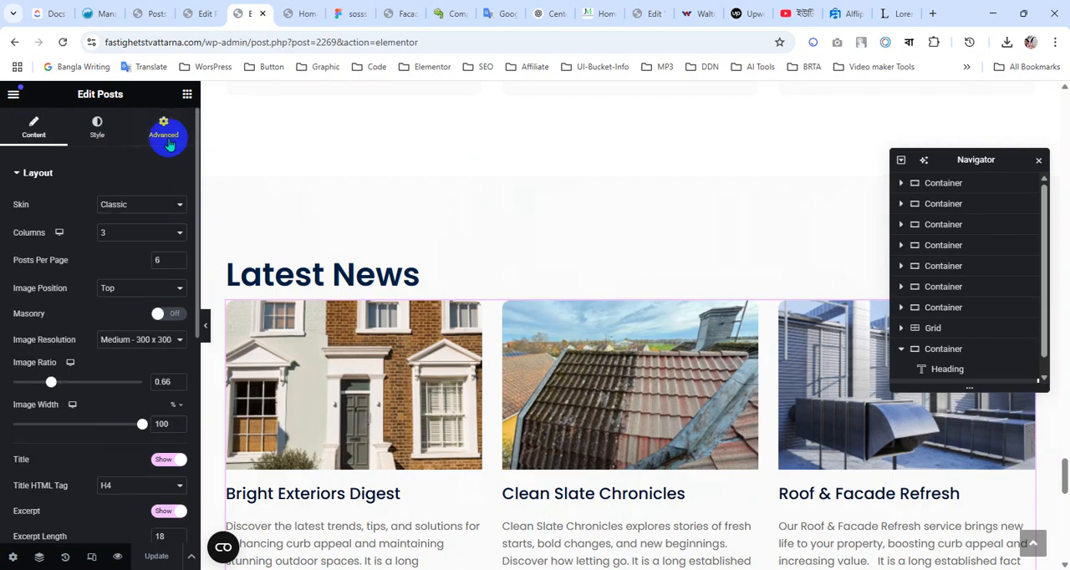
pyautogui.click(165, 134)
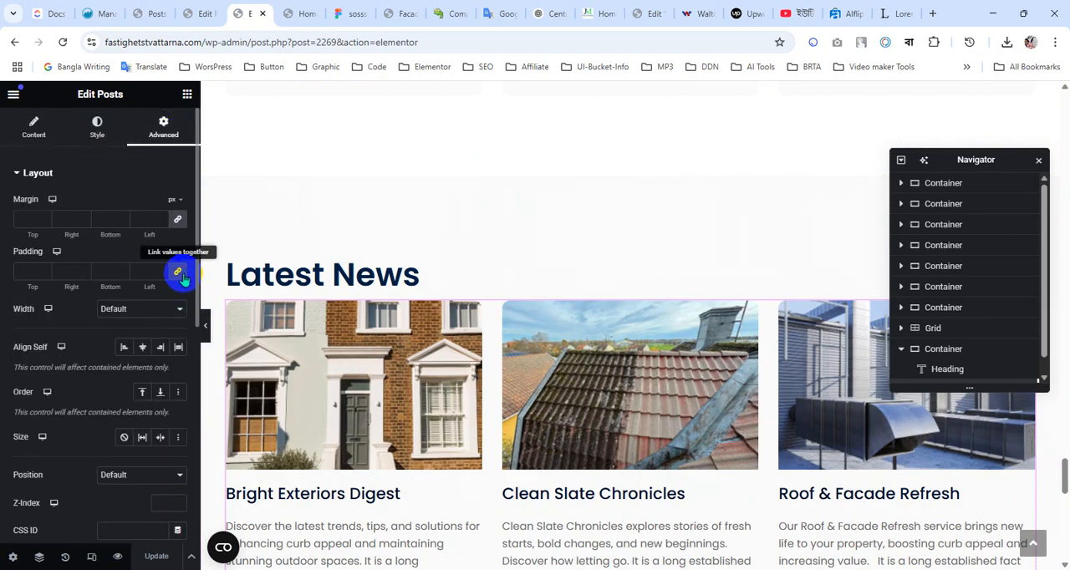
pyautogui.click(105, 270)
pyautogui.write('0')
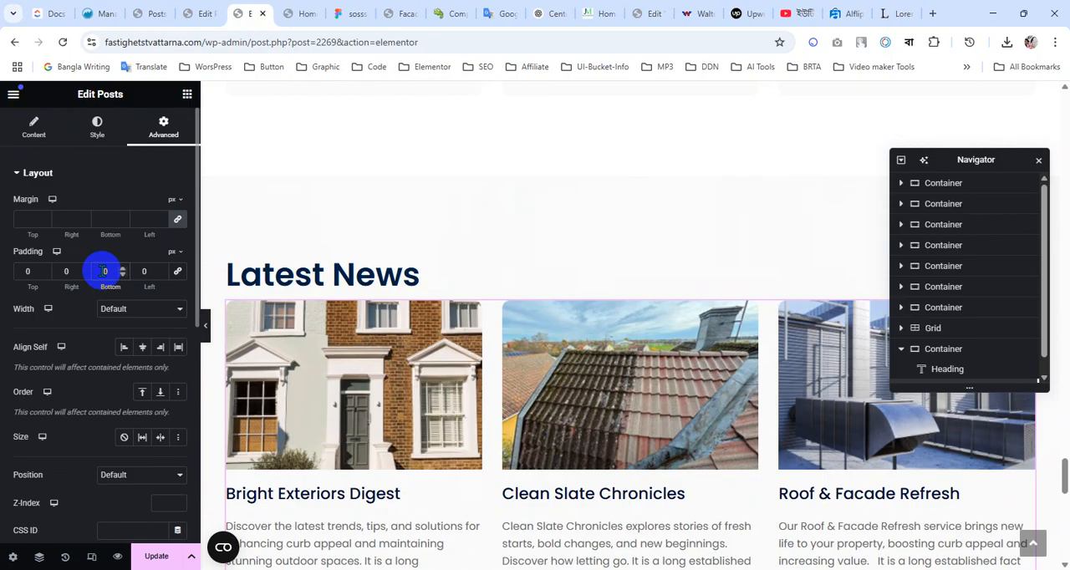
pyautogui.write('3')
pyautogui.scroll(-5, 452, 313)
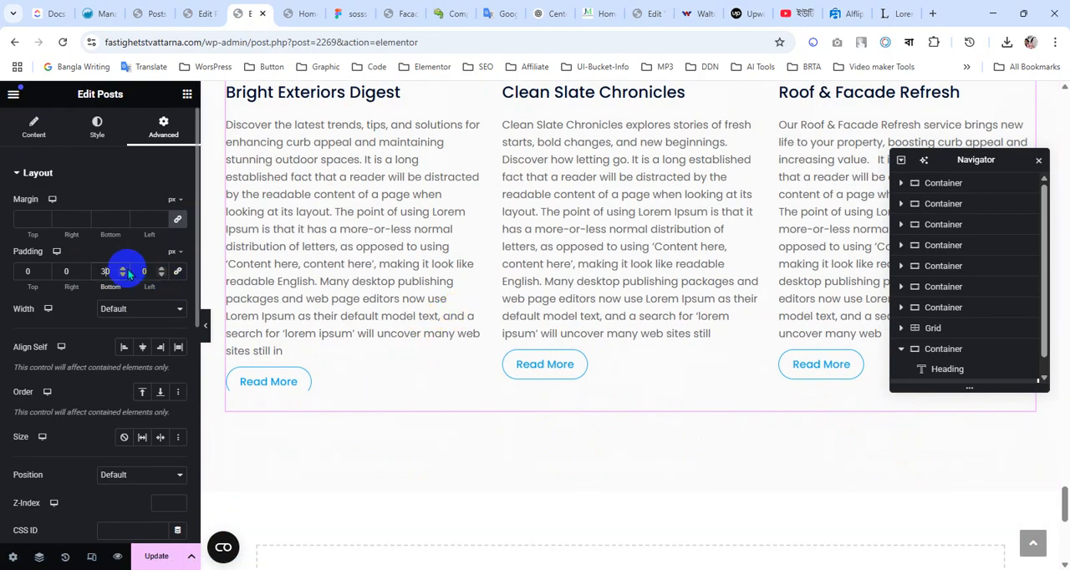
pyautogui.click(123, 268)
pyautogui.click(123, 268)
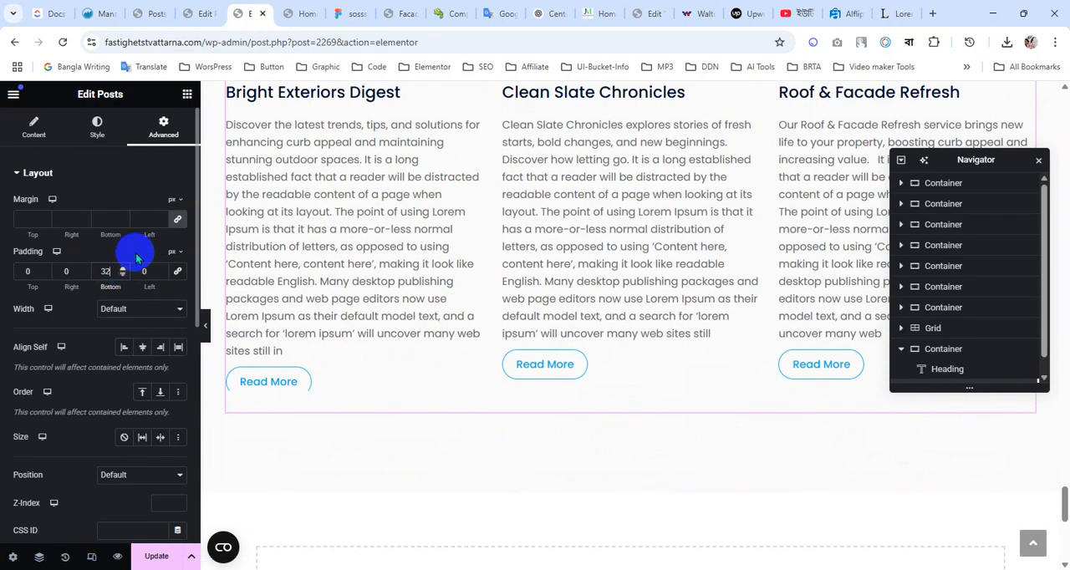
# Set the Posts widget's bottom margin to 30 px with the other margin sides at 0
pyautogui.click(175, 220)
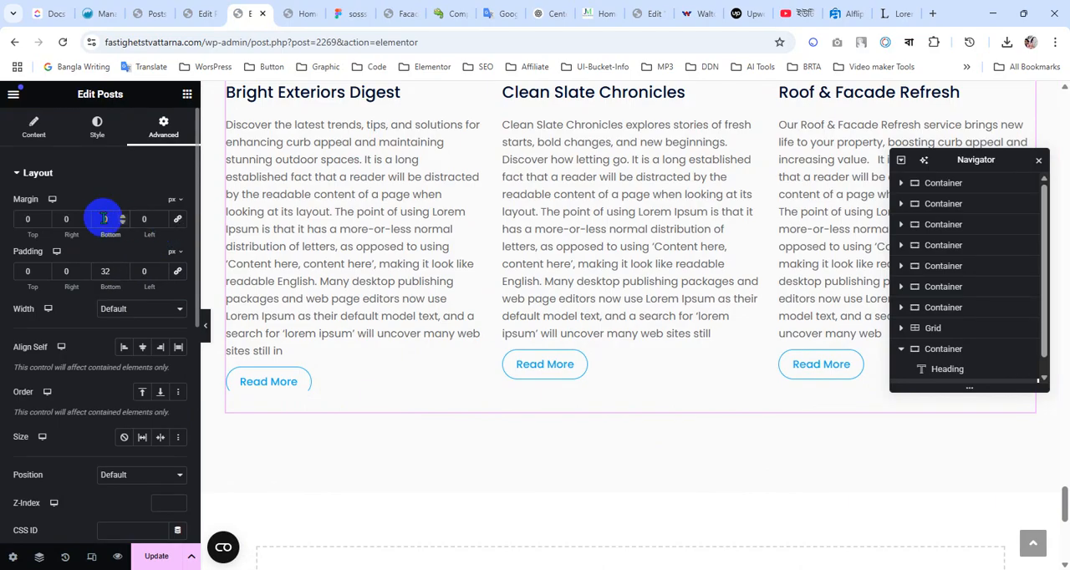
pyautogui.click(107, 219)
pyautogui.write('30')
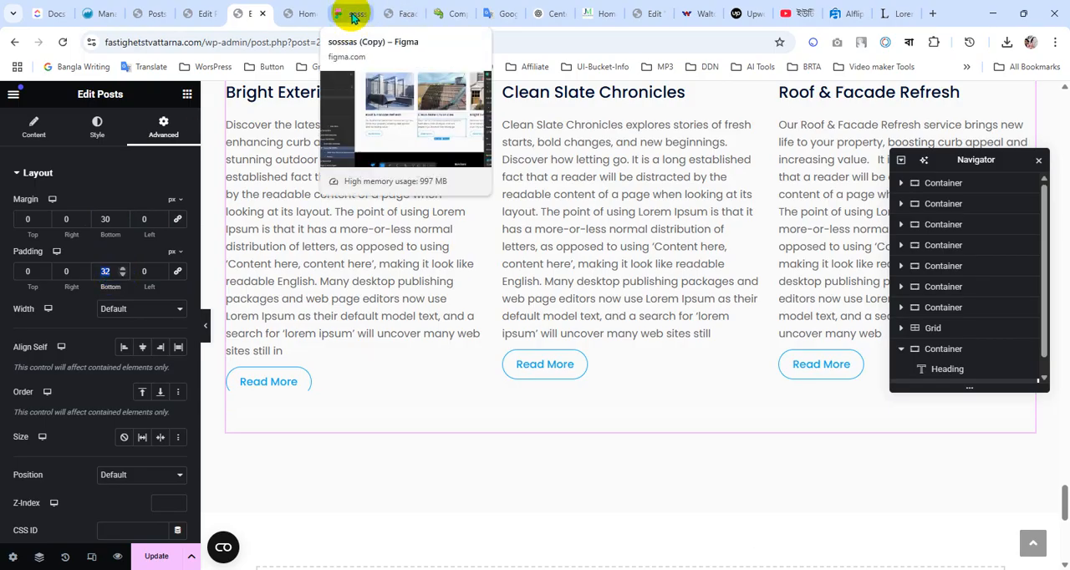
# Inspect the Clean Slate Chronicles Read More button on the live homepage and add margin-bottom: 20px !important to its CSS rule
pyautogui.click(352, 15)
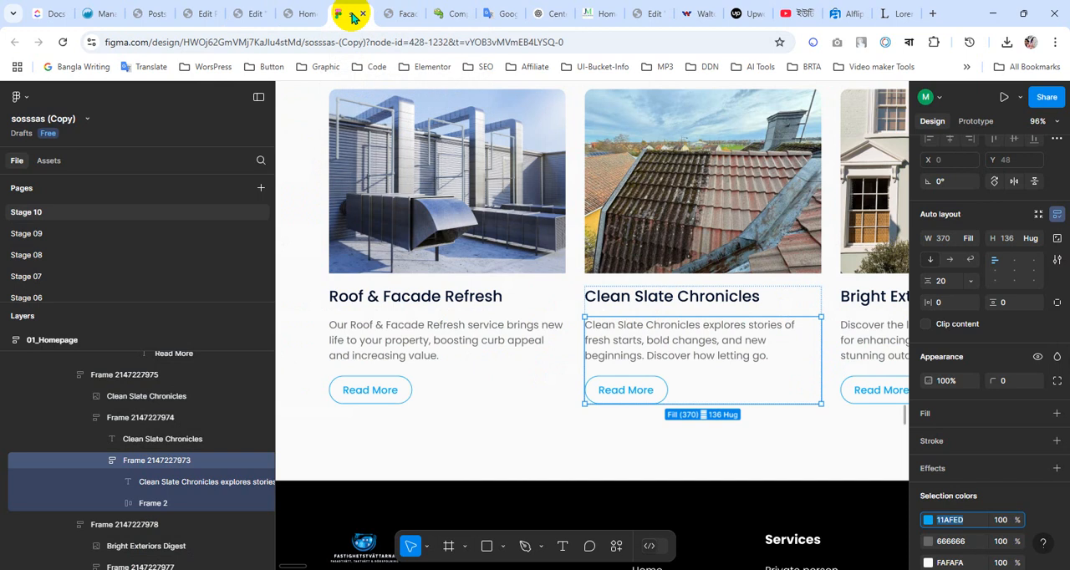
pyautogui.click(277, 13)
pyautogui.click(266, 13)
pyautogui.click(298, 13)
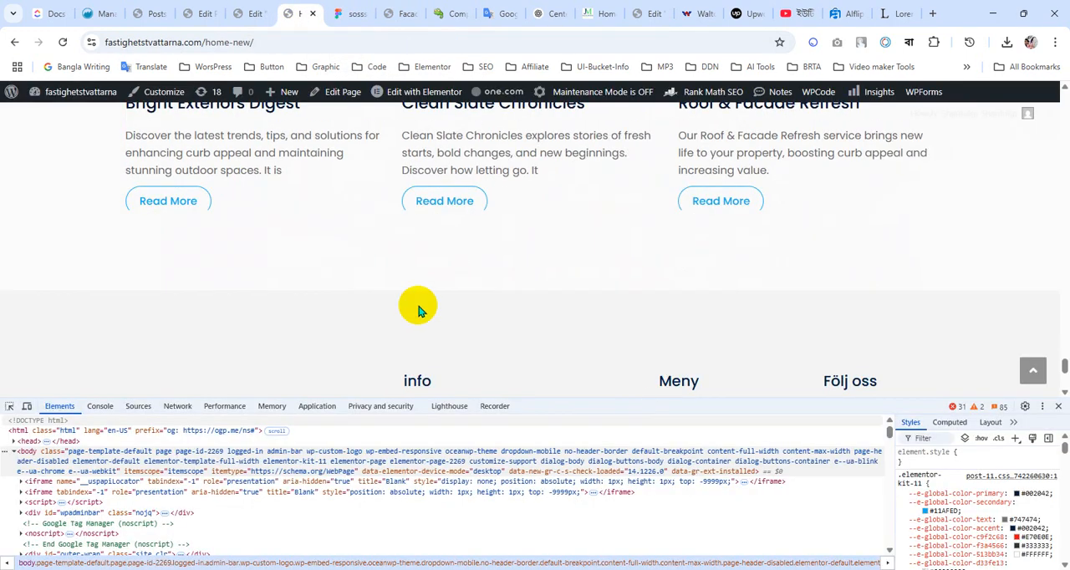
pyautogui.rightClick(438, 207)
pyautogui.click(492, 411)
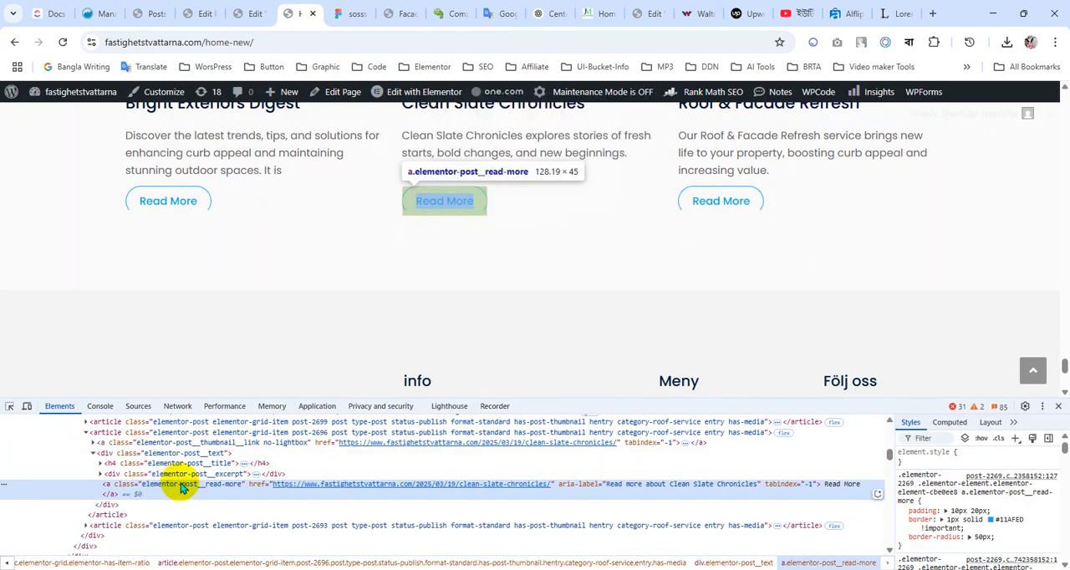
pyautogui.click(945, 547)
pyautogui.write('margin-bottom')
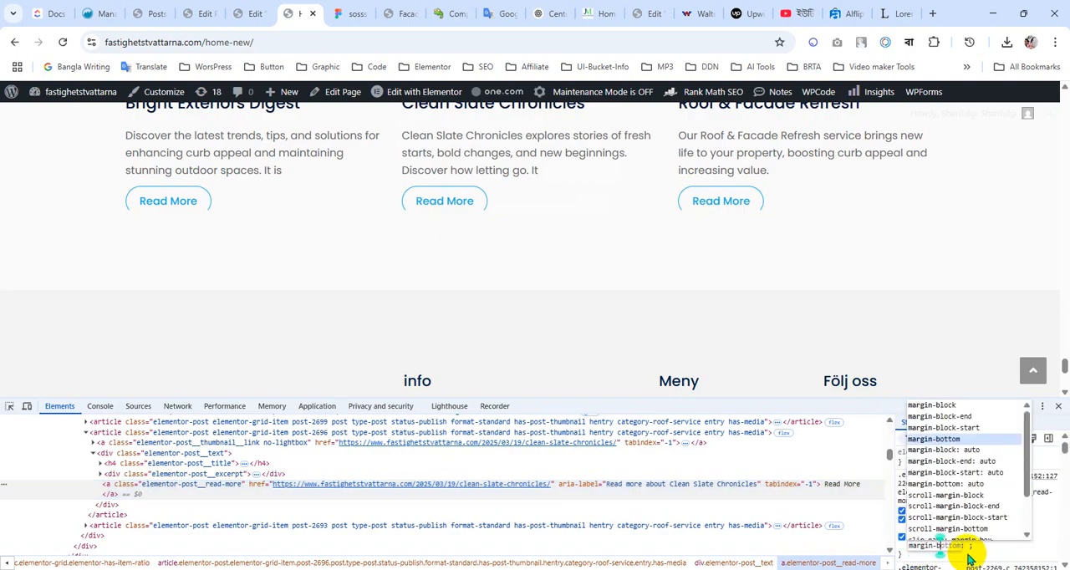
pyautogui.press('Return')
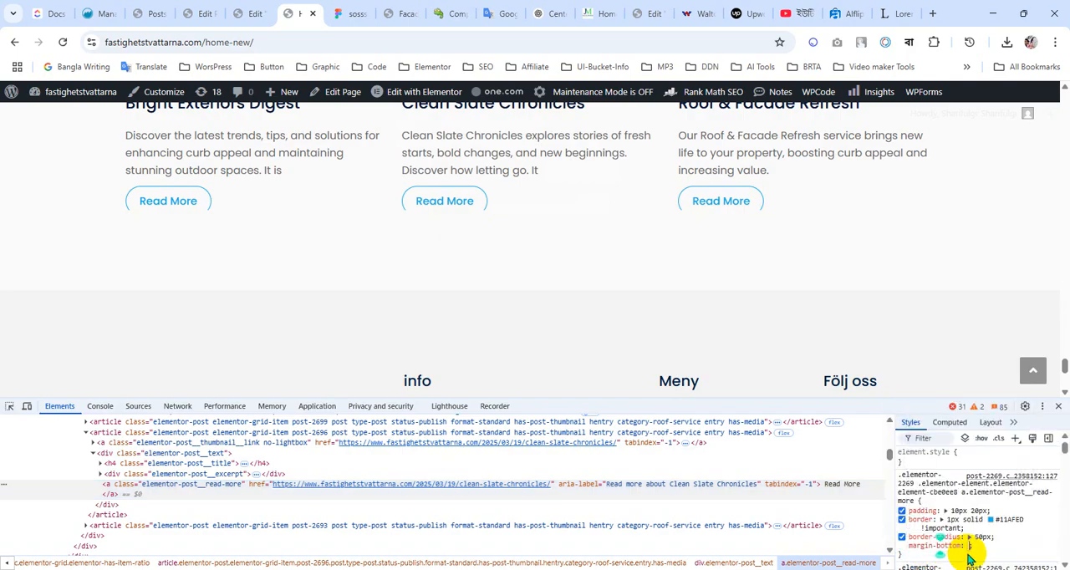
pyautogui.write('2')
pyautogui.write('0px !i')
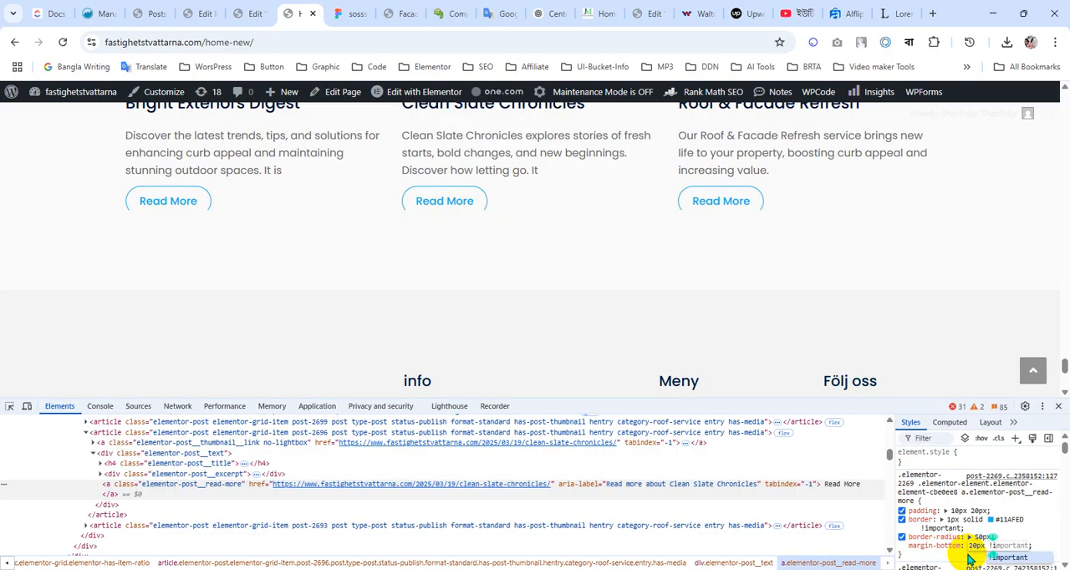
pyautogui.press('Return')
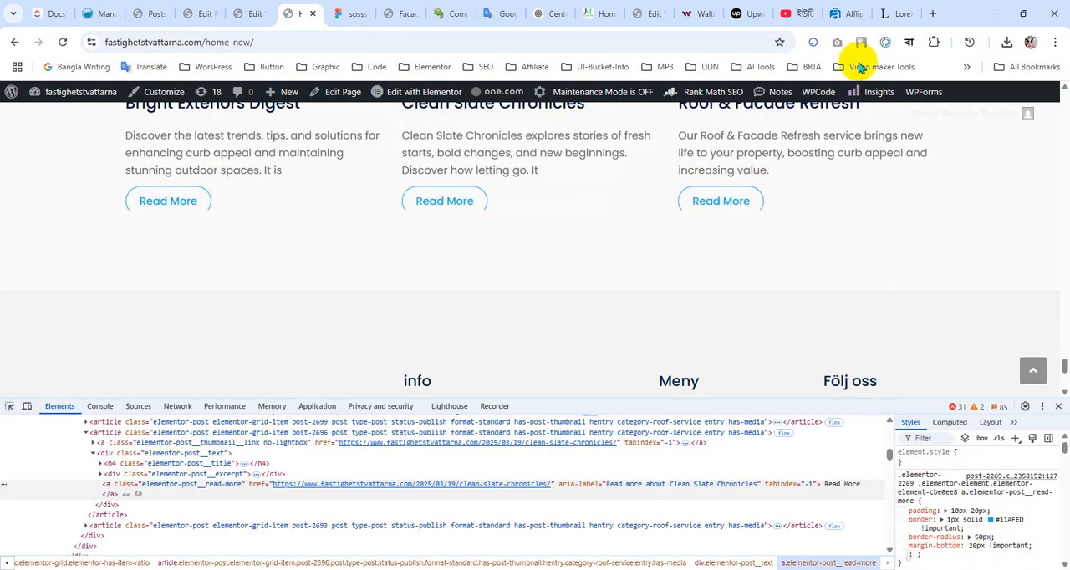
pyautogui.scroll(4, 394, 210)
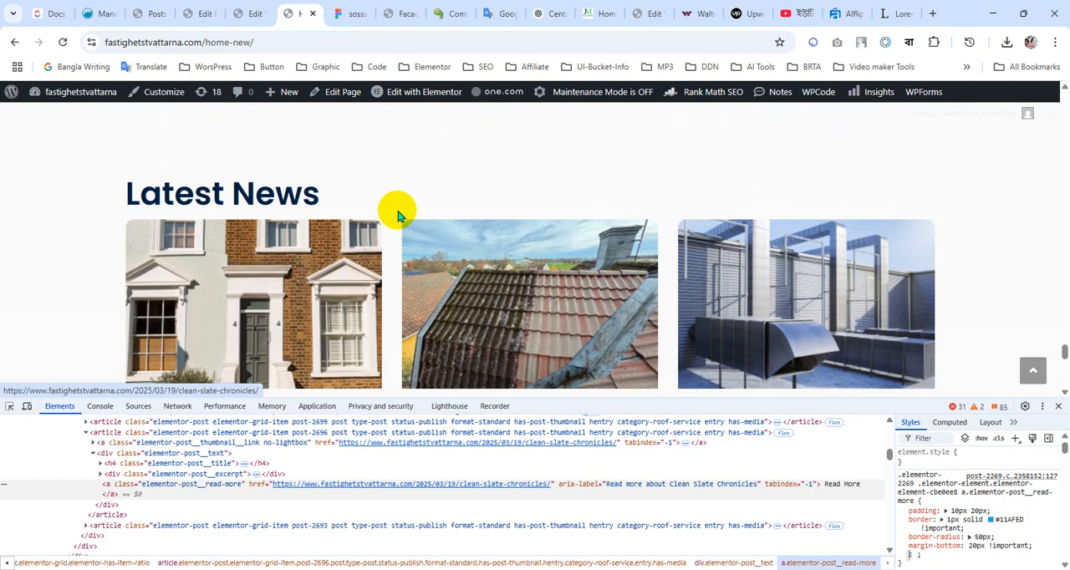
pyautogui.scroll(-4, 393, 210)
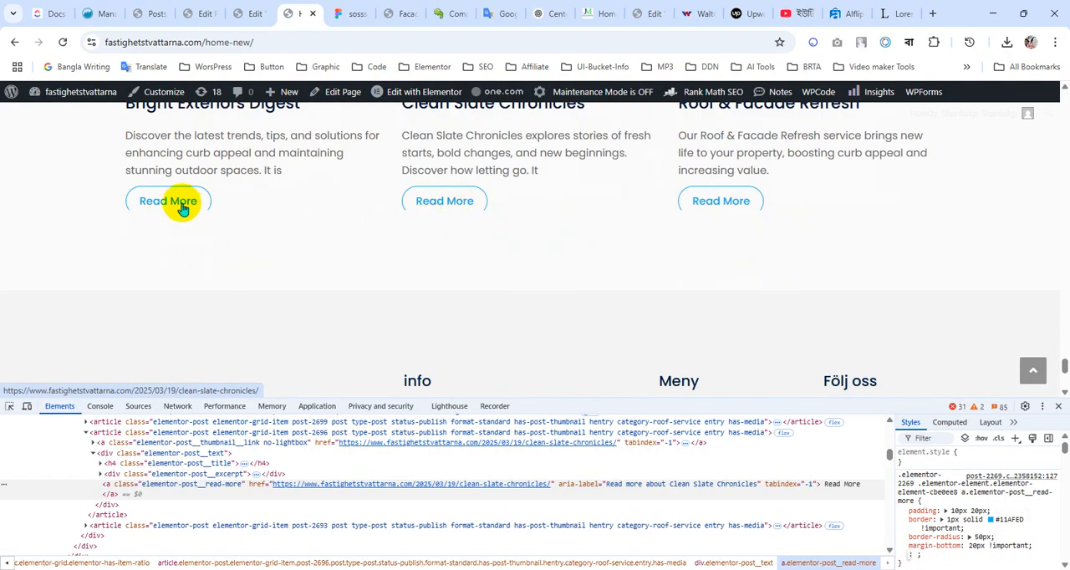
# Inspect the post's elementor-post__text container and add height: auto !important to its CSS rule containing width: 100%
pyautogui.click(165, 458)
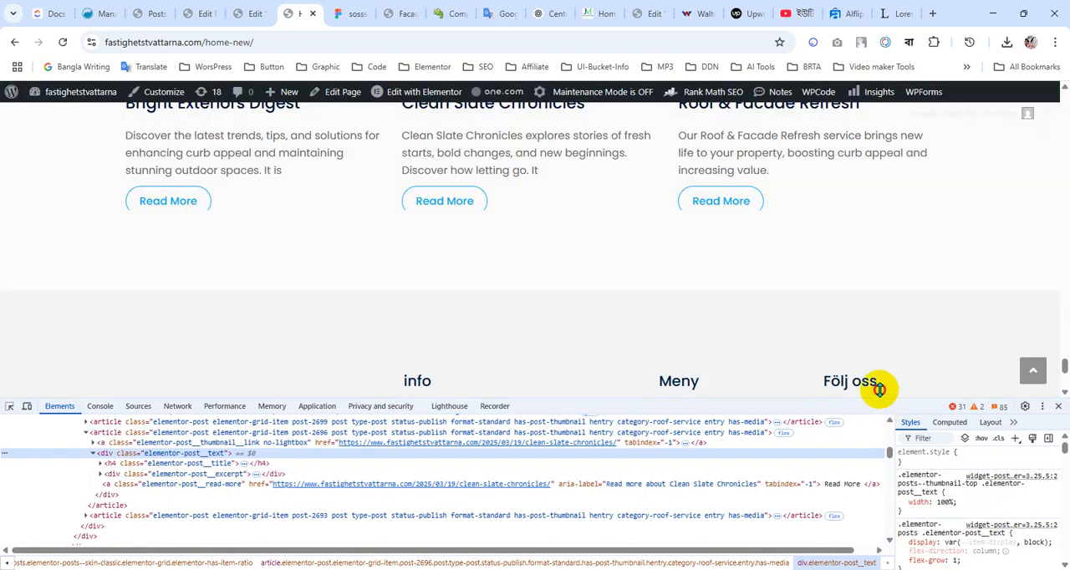
pyautogui.moveTo(878, 398); pyautogui.dragTo(879, 364)
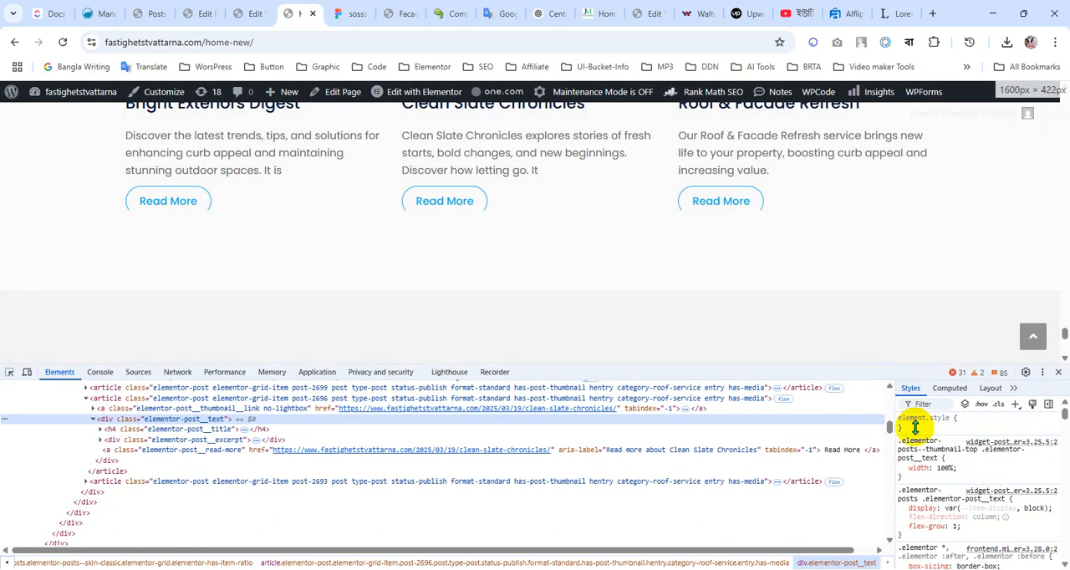
pyautogui.click(930, 478)
pyautogui.write('h:')
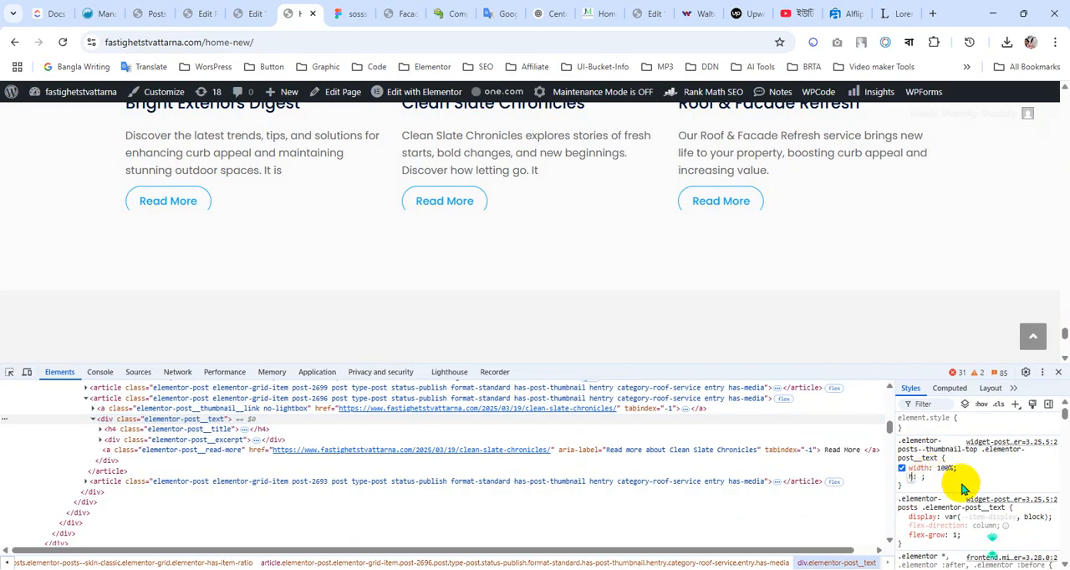
pyautogui.write('eight')
pyautogui.press('Return')
pyautogui.write('auto ')
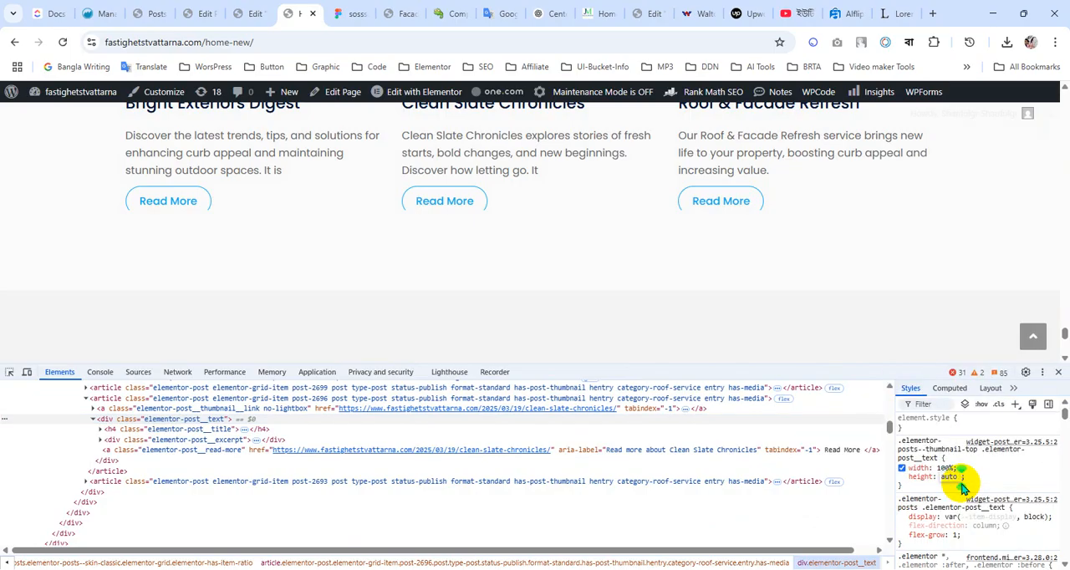
pyautogui.write('!')
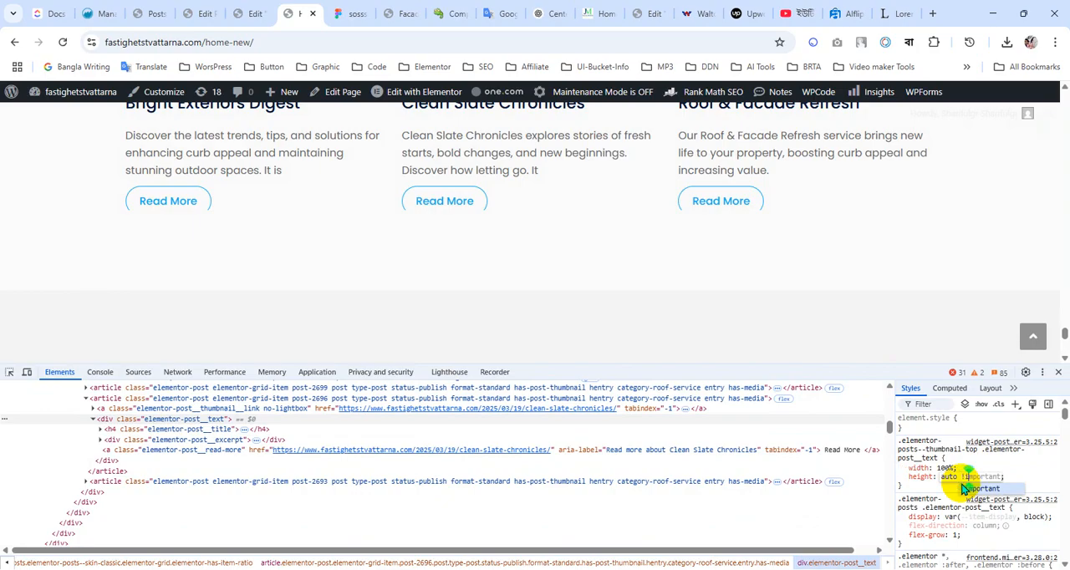
pyautogui.press('Return')
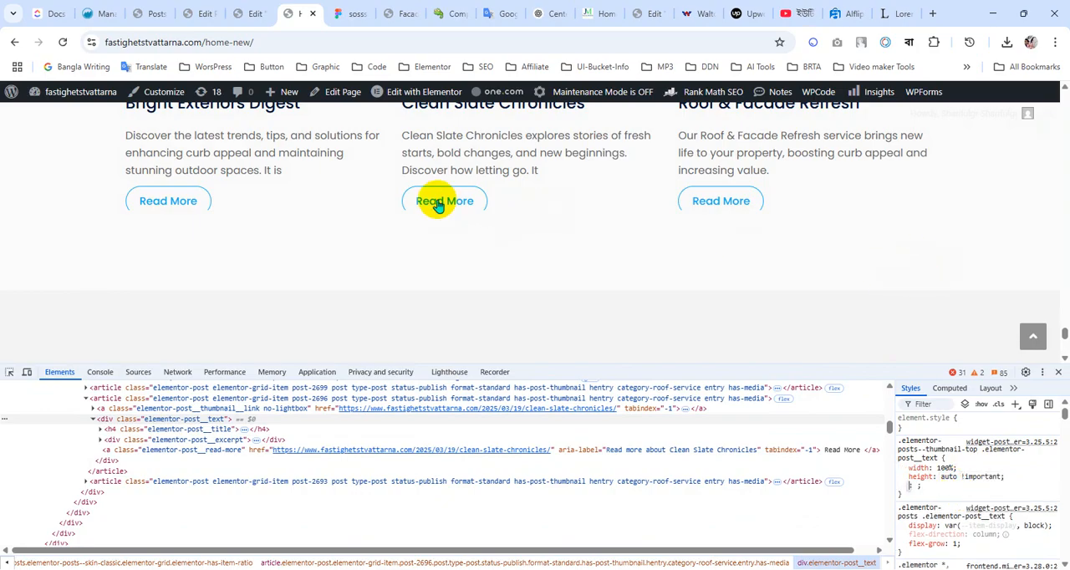
# Examine the Read More buttons' lower edges in the Latest News posts on the live homepage and in the Elementor editor
pyautogui.scroll(-5, 222, 255)
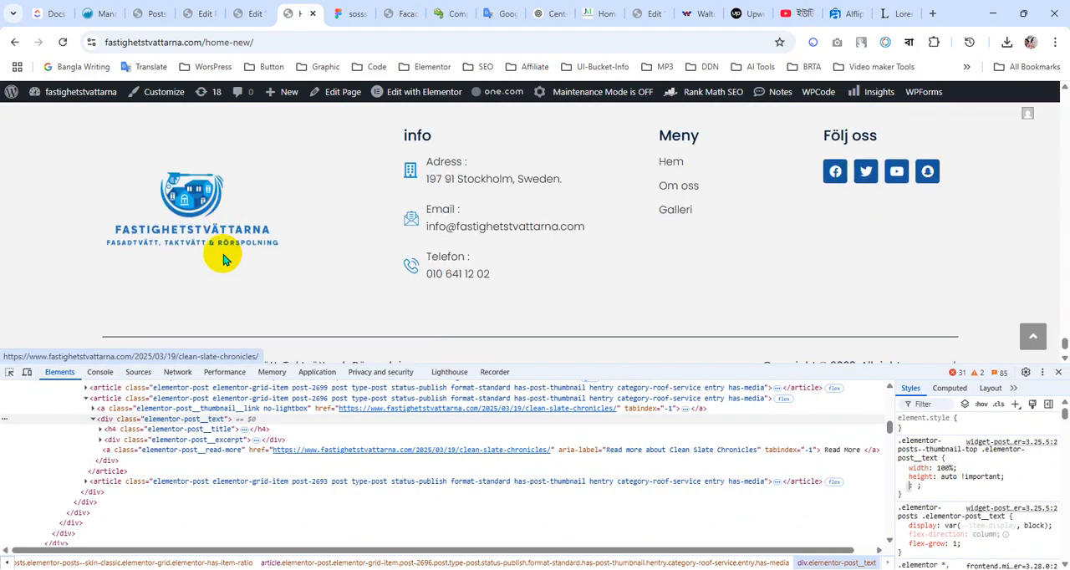
pyautogui.scroll(6, 222, 259)
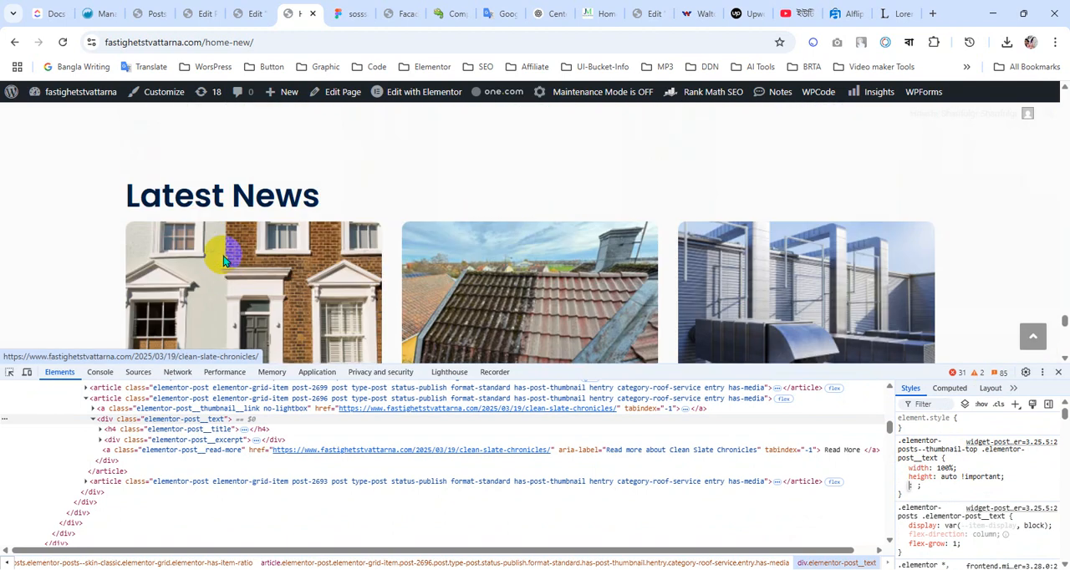
pyautogui.scroll(-3, 222, 260)
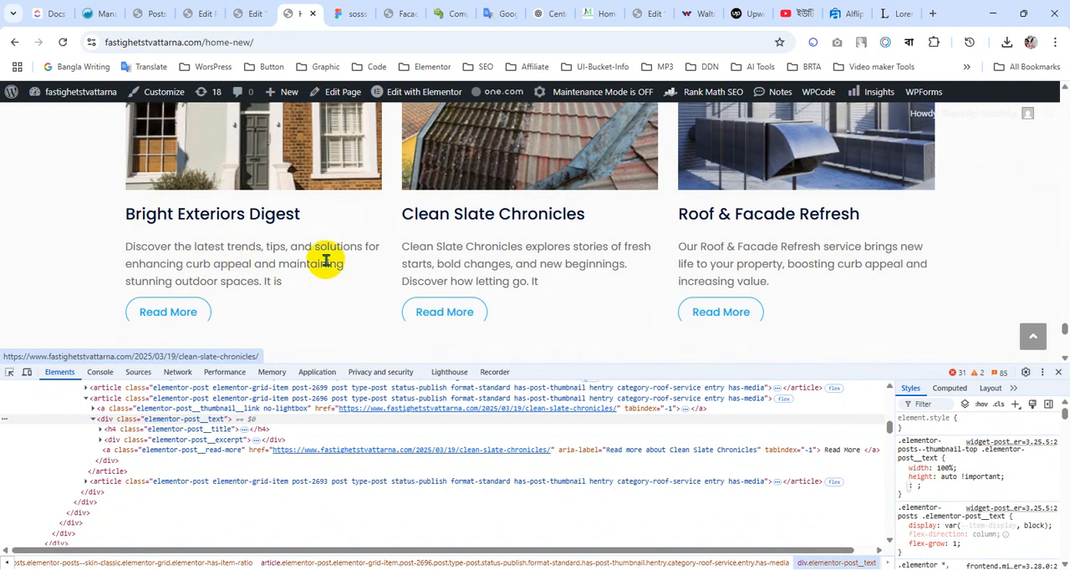
pyautogui.click(255, 13)
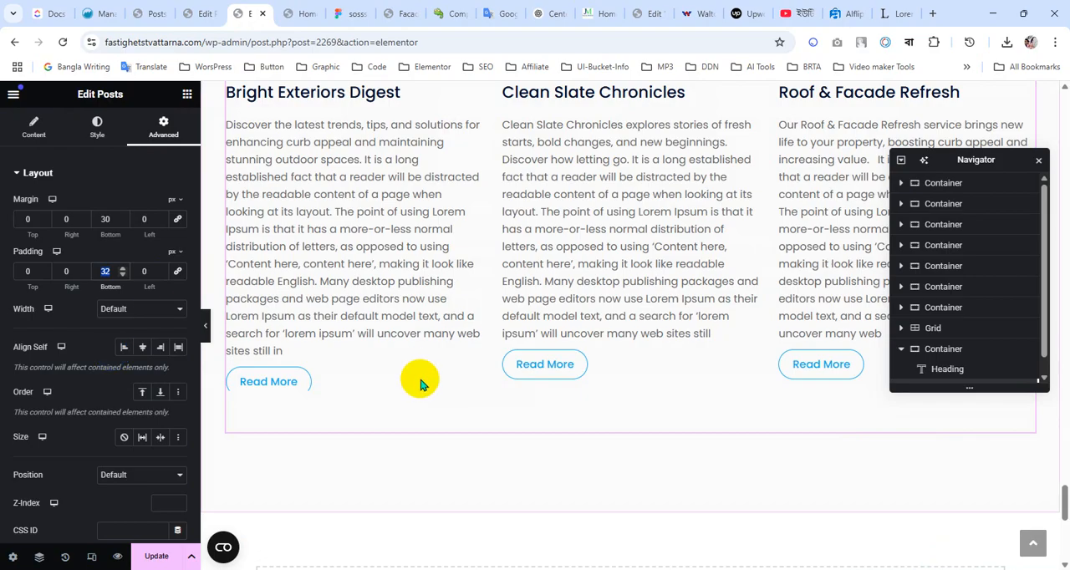
pyautogui.scroll(3, 418, 383)
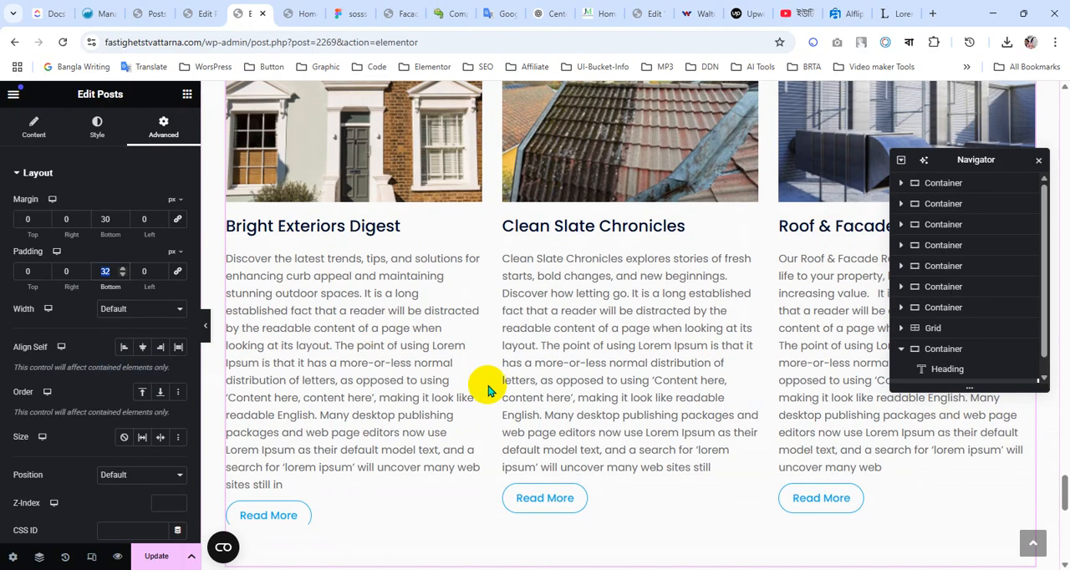
pyautogui.scroll(2, 473, 389)
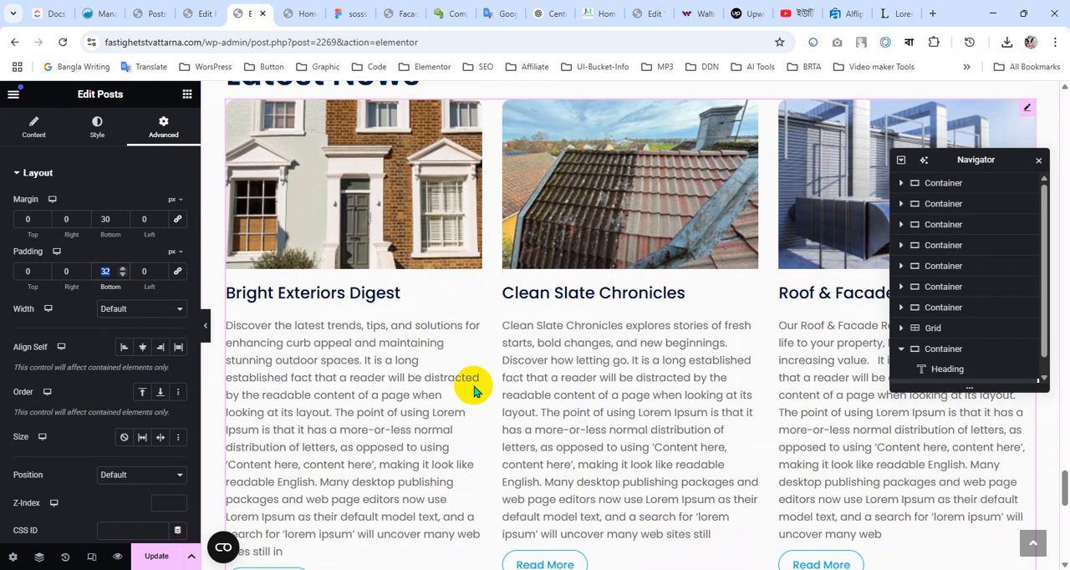
# Switch to the WordPress dashboard and open the Add New page for Elementor templates in a new tab
pyautogui.click(147, 13)
pyautogui.scroll(3, 100, 351)
pyautogui.scroll(5, 92, 333)
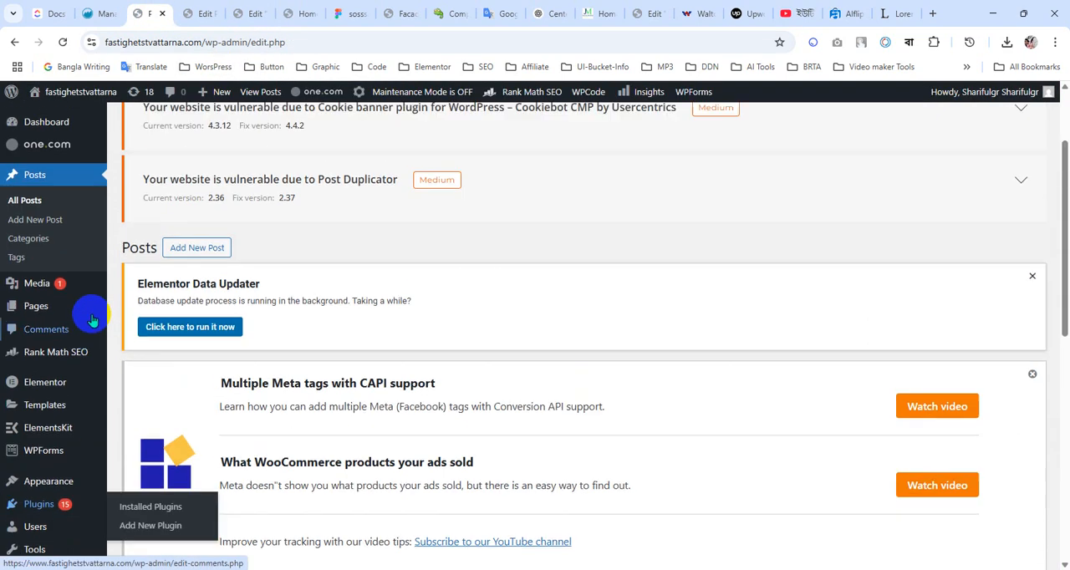
pyautogui.moveTo(59, 415)
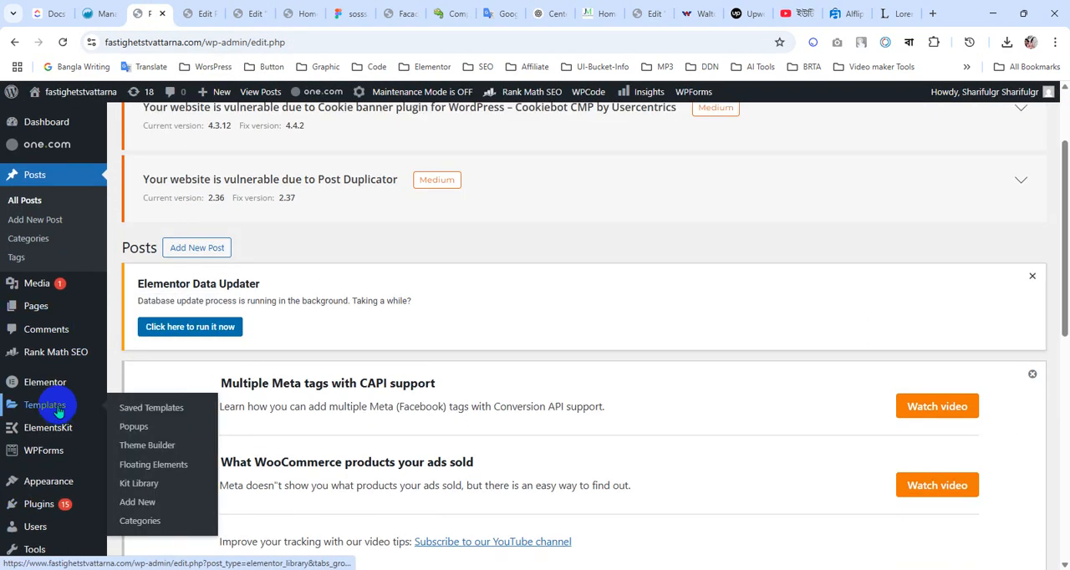
pyautogui.moveTo(58, 392)
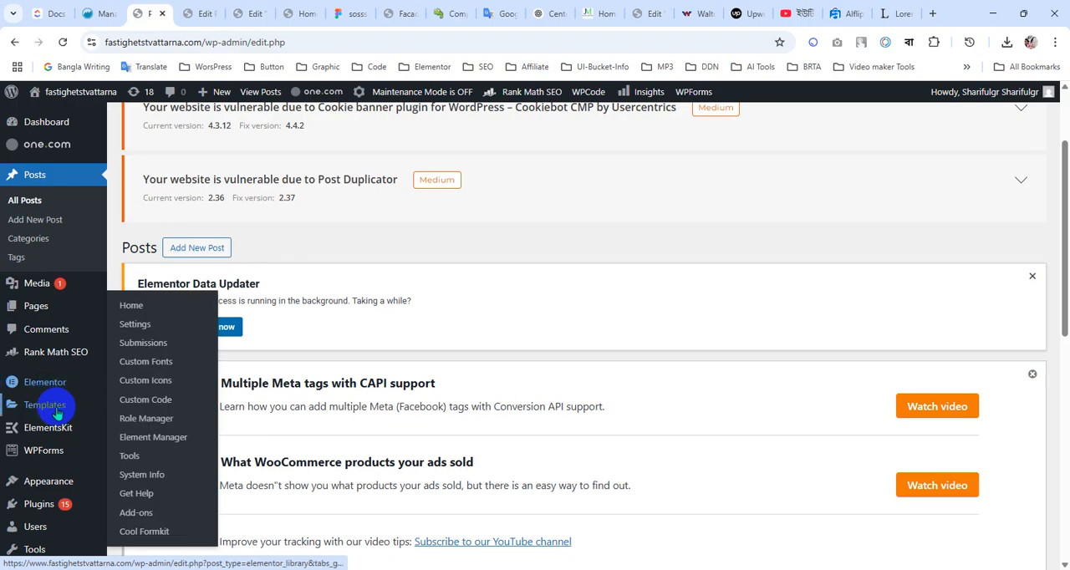
pyautogui.middleClick(140, 512)
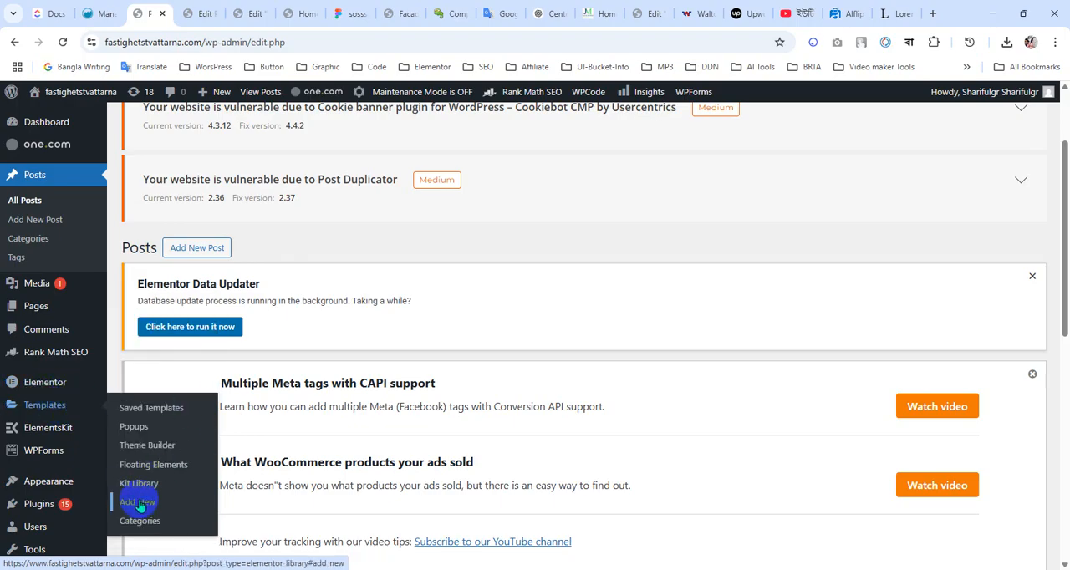
# Create a new Elementor template of type Loop Item with Posts as the source, named "Post Loop"
pyautogui.click(186, 14)
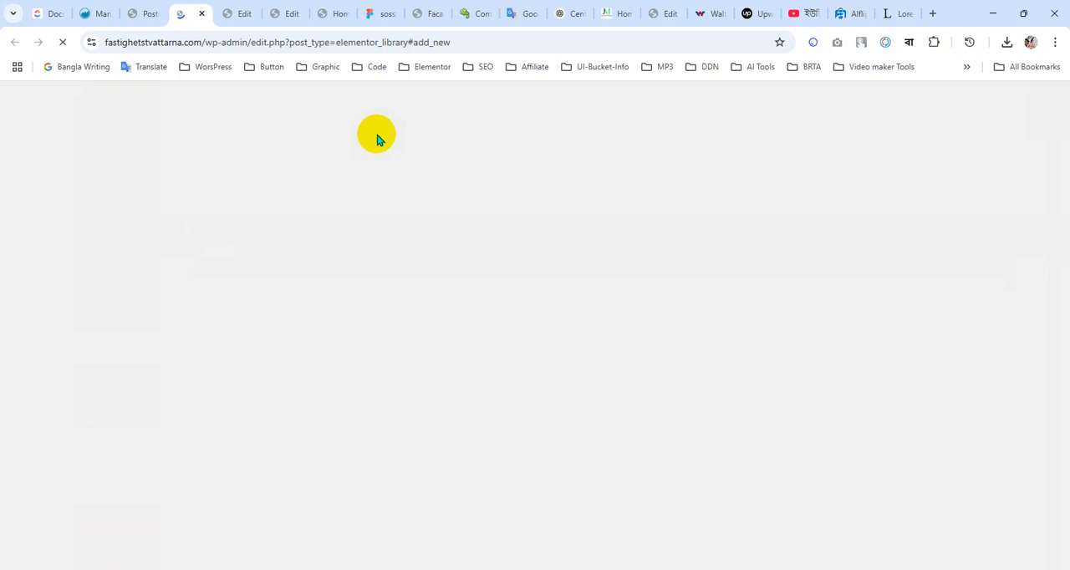
pyautogui.scroll(-5, 604, 318)
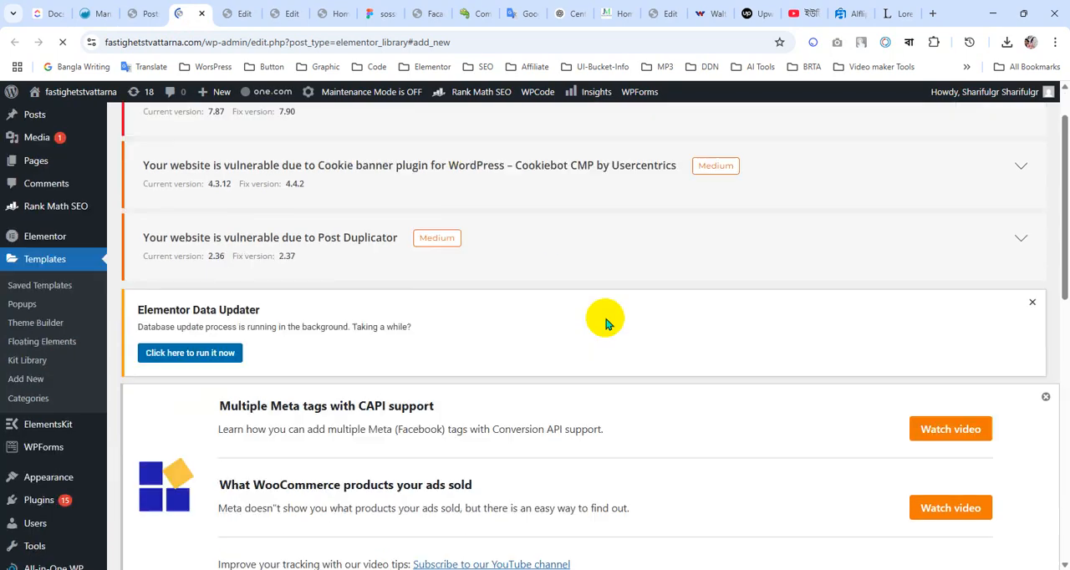
pyautogui.scroll(-3, 604, 317)
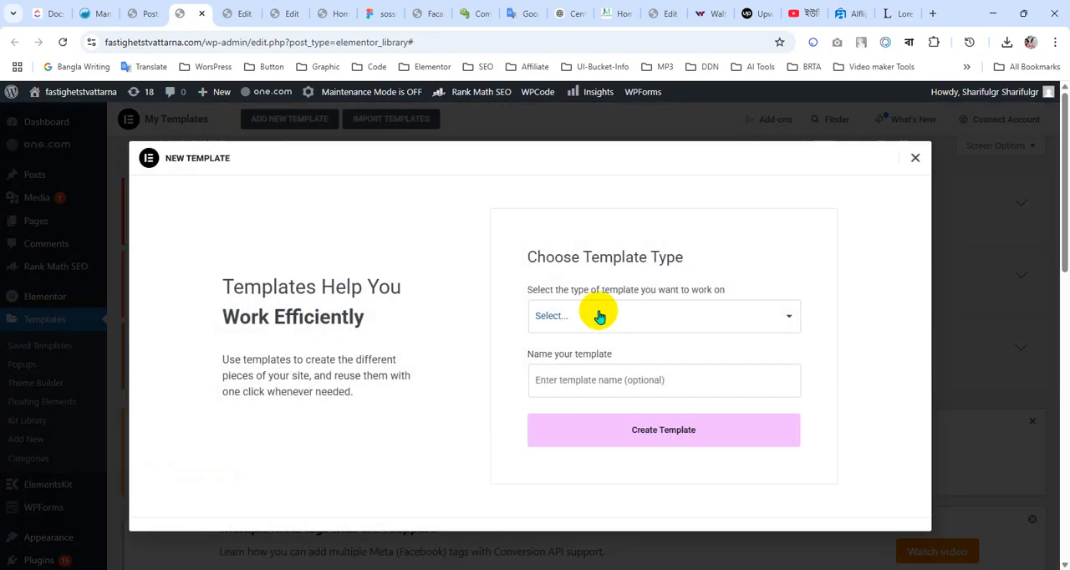
pyautogui.click(596, 316)
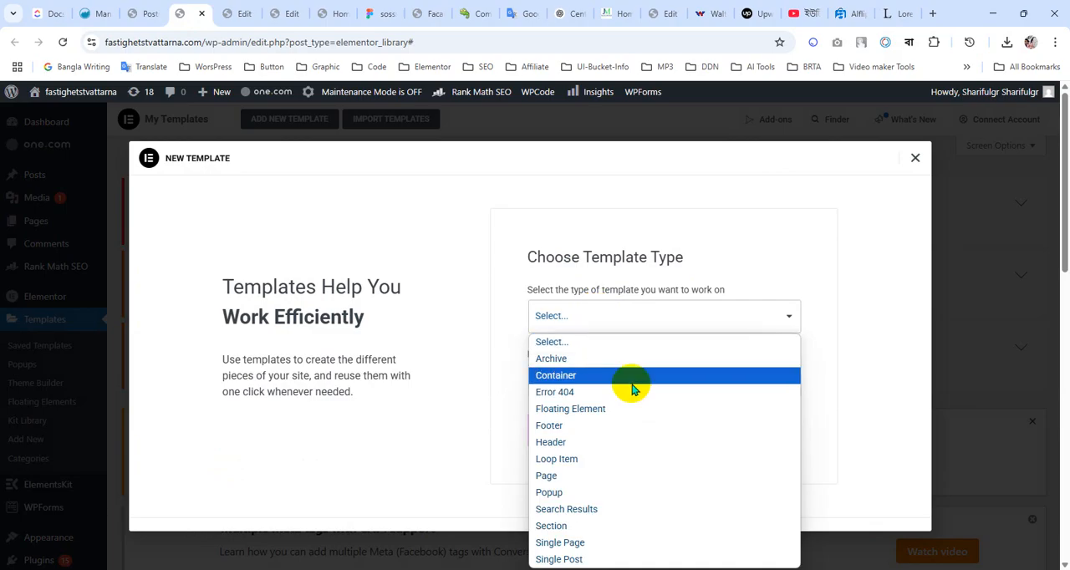
pyautogui.click(572, 461)
pyautogui.click(695, 352)
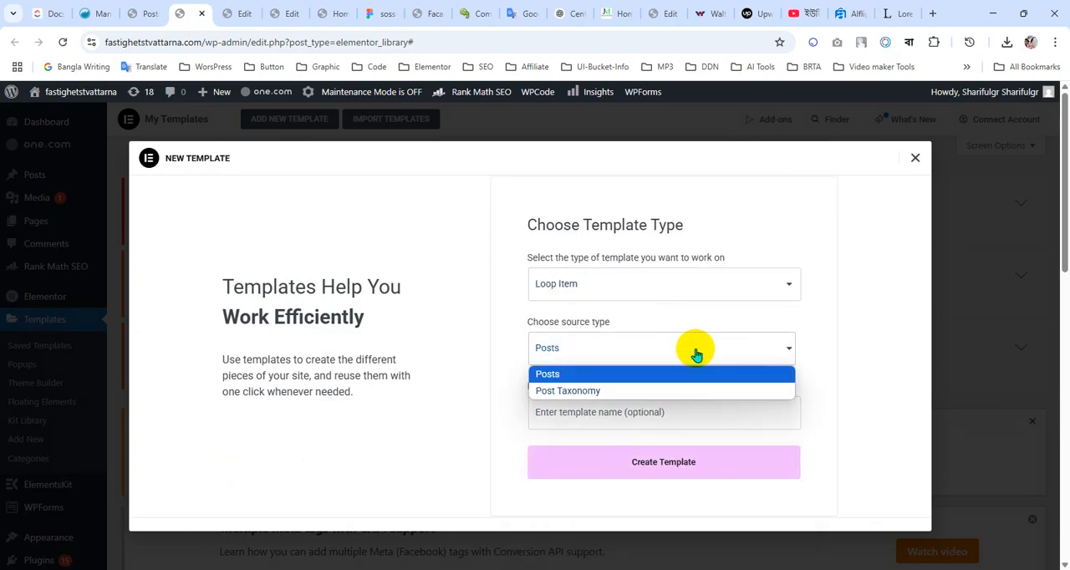
pyautogui.click(643, 375)
pyautogui.click(595, 412)
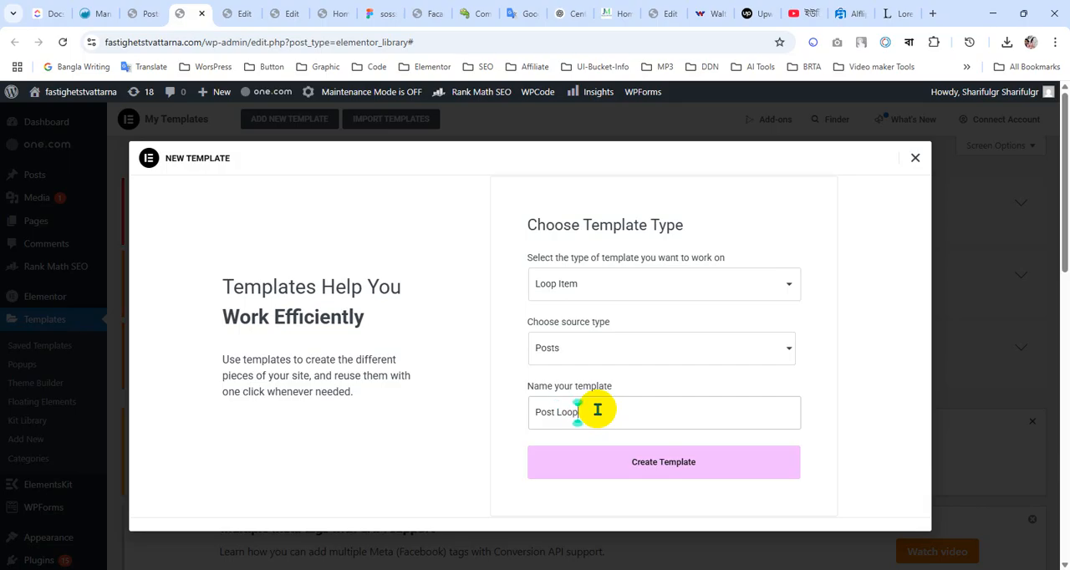
pyautogui.click(652, 465)
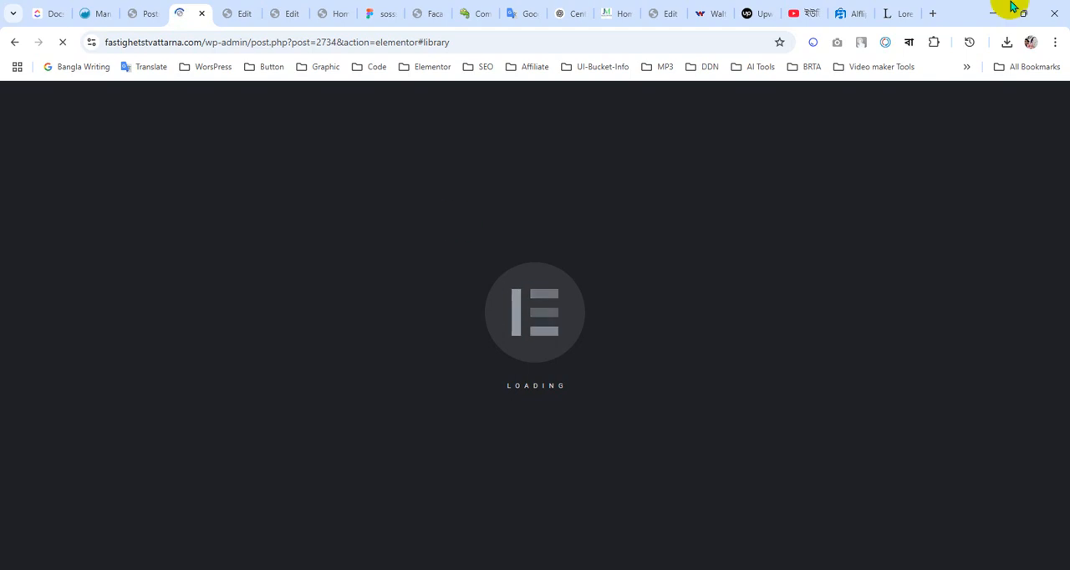
# Search for "elementor skin plugin" in a new browser tab, open the Elementor Custom Skin page on wordpress.org and examine its description
pyautogui.click(933, 13)
pyautogui.click(572, 45)
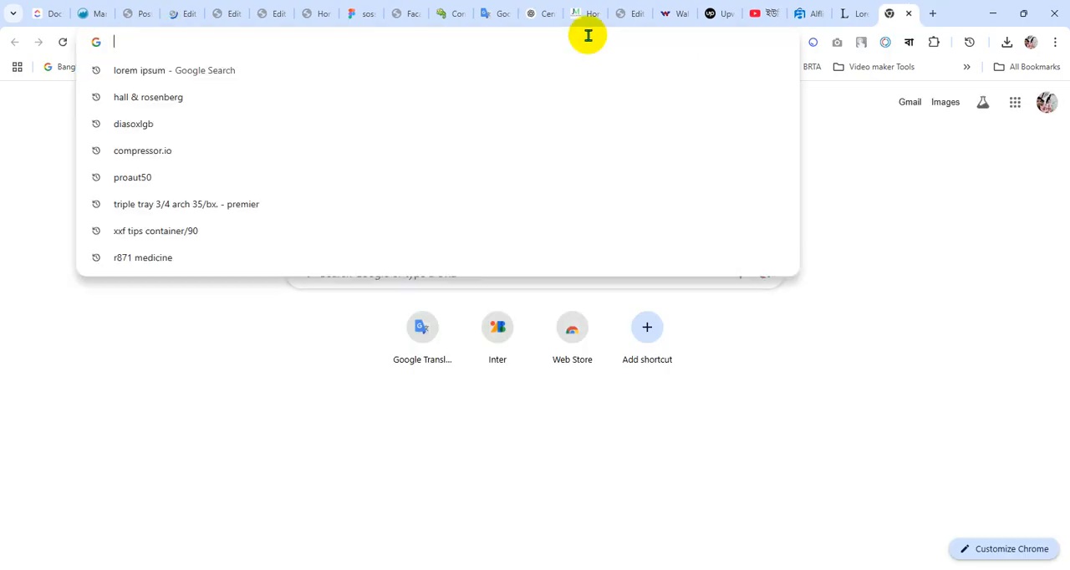
pyautogui.write('ele')
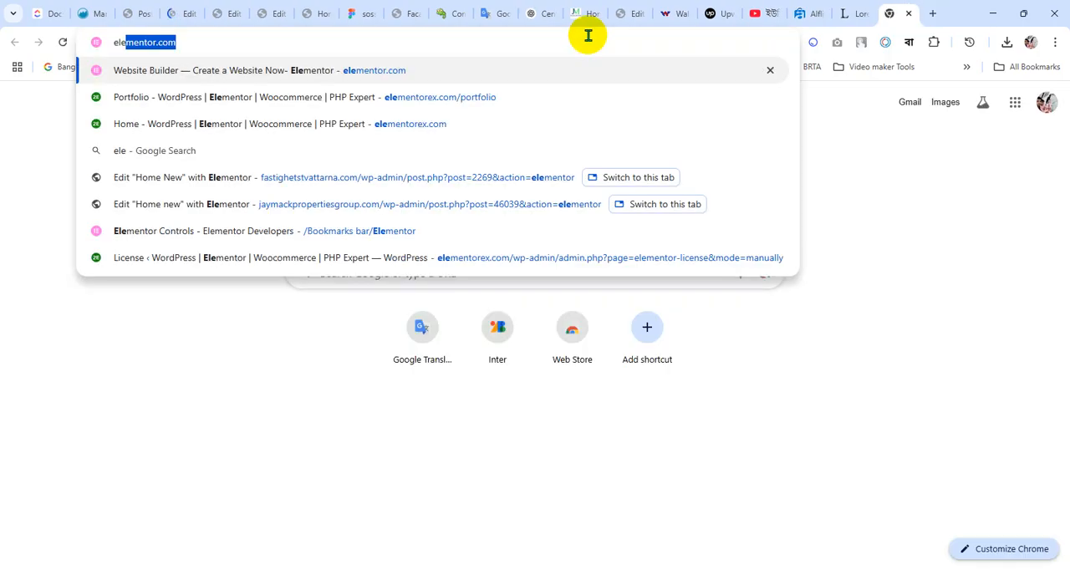
pyautogui.write('mentor sk')
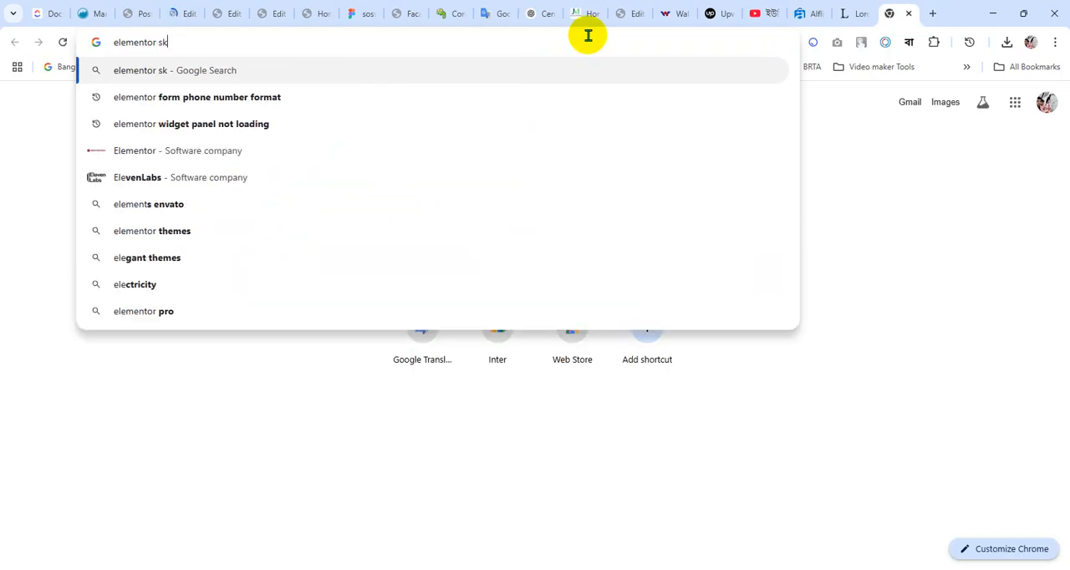
pyautogui.write('in')
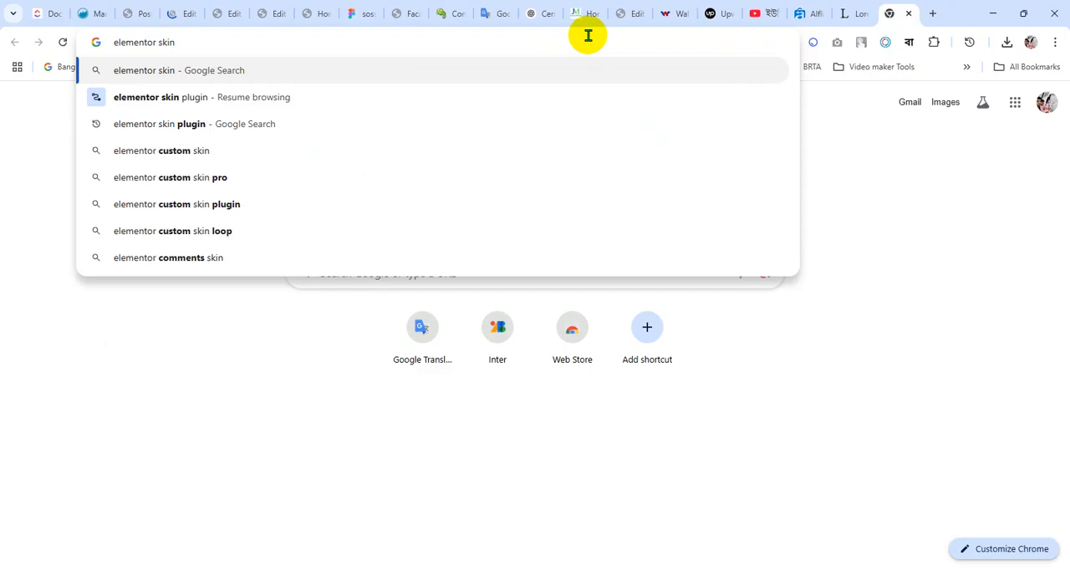
pyautogui.press('Down')
pyautogui.press('Return')
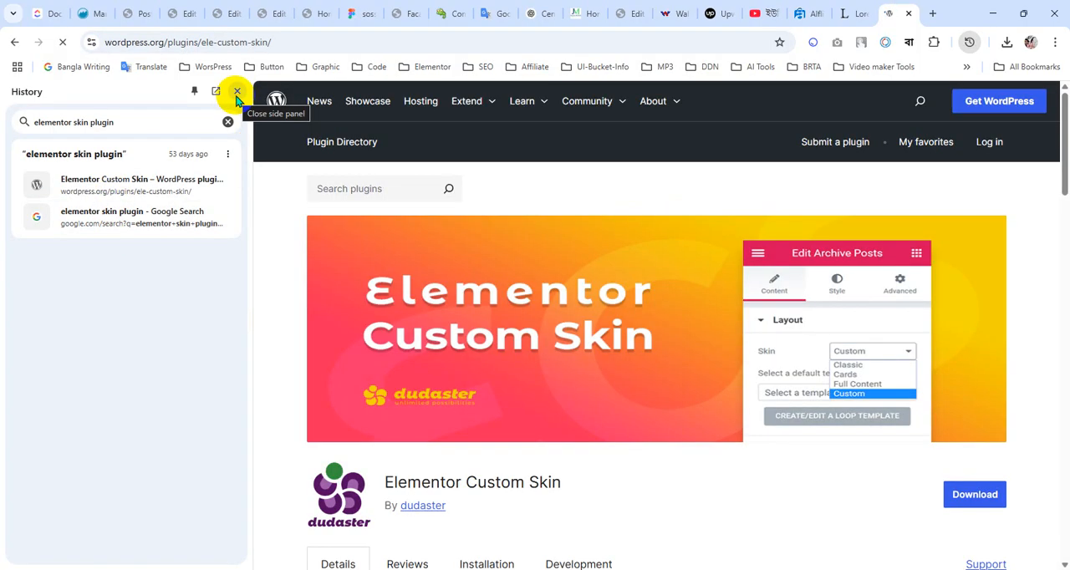
pyautogui.click(236, 92)
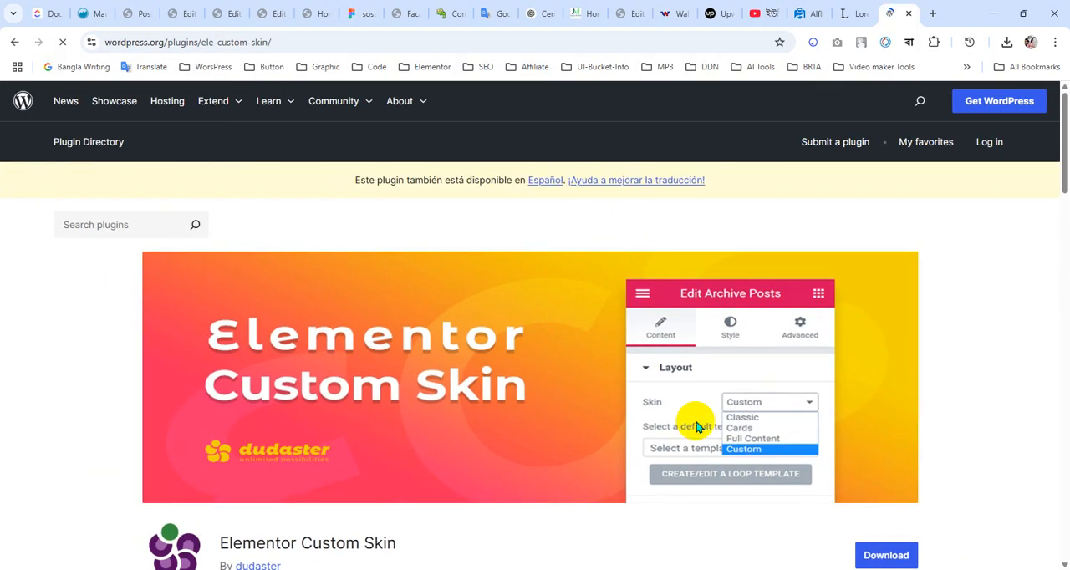
pyautogui.scroll(-5, 504, 387)
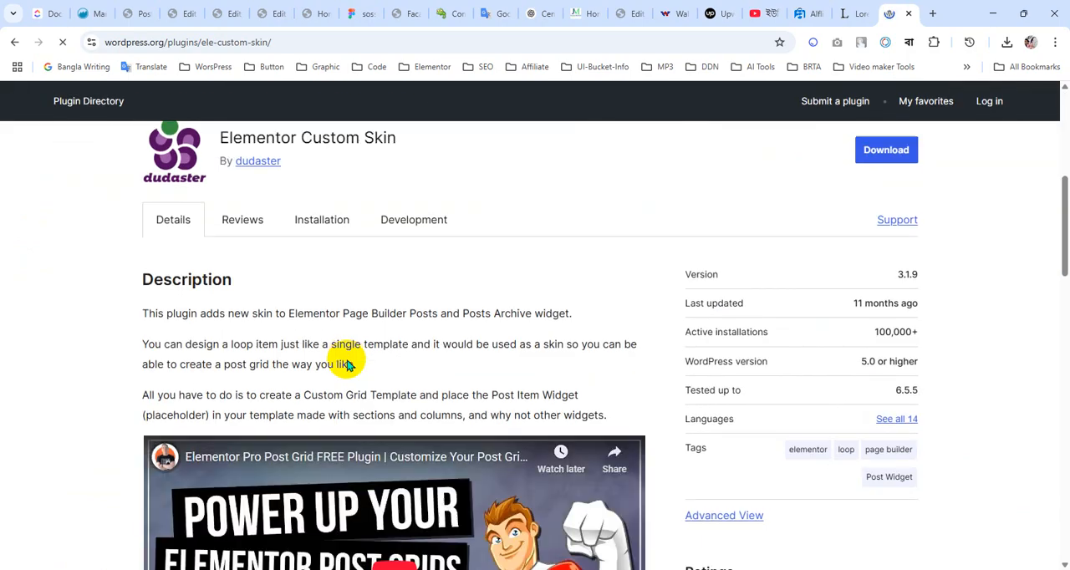
pyautogui.scroll(-3, 347, 365)
pyautogui.scroll(8, 226, 136)
pyautogui.scroll(2, 335, 169)
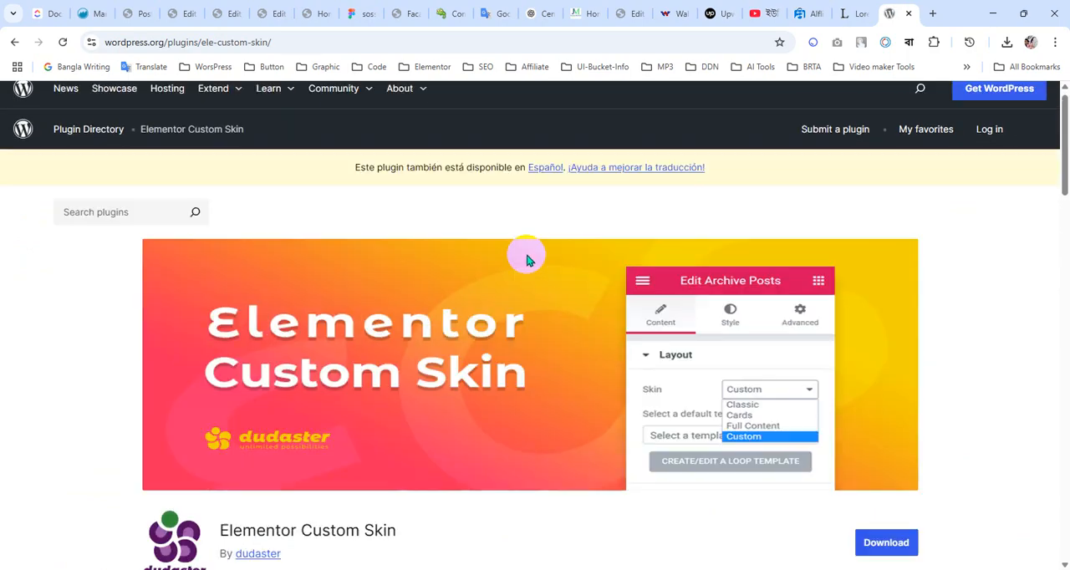
# Return to the Post Loop template's editor and dismiss the template library without inserting a ready-made design
pyautogui.click(276, 11)
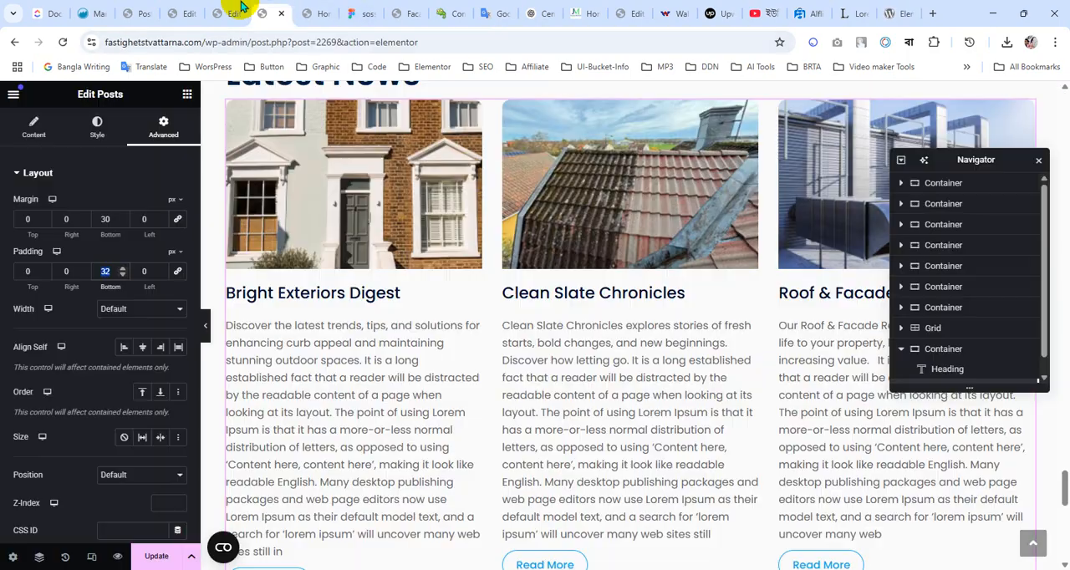
pyautogui.click(237, 10)
pyautogui.click(180, 10)
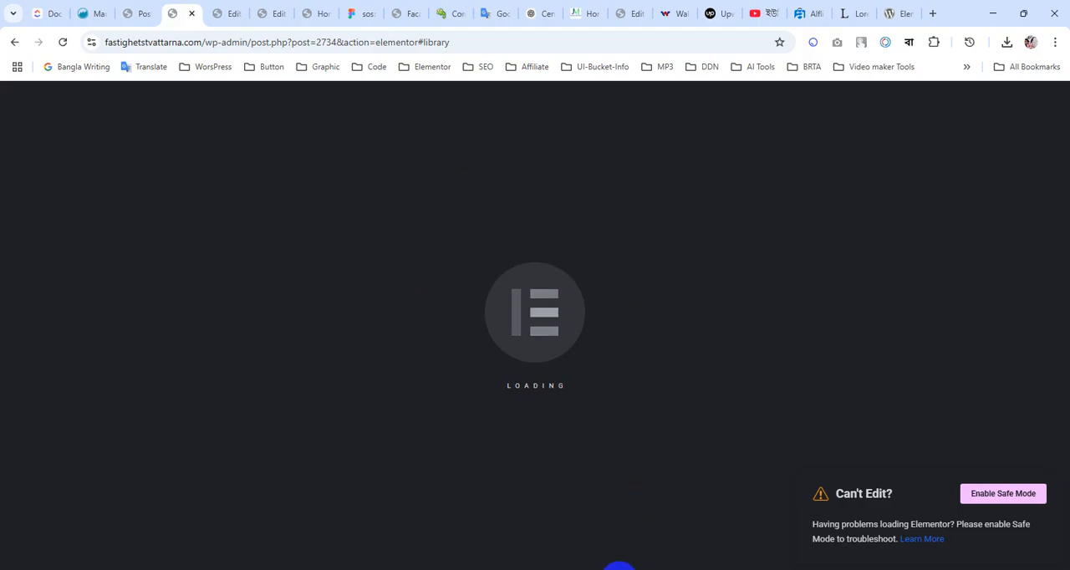
pyautogui.scroll(-1, 359, 352)
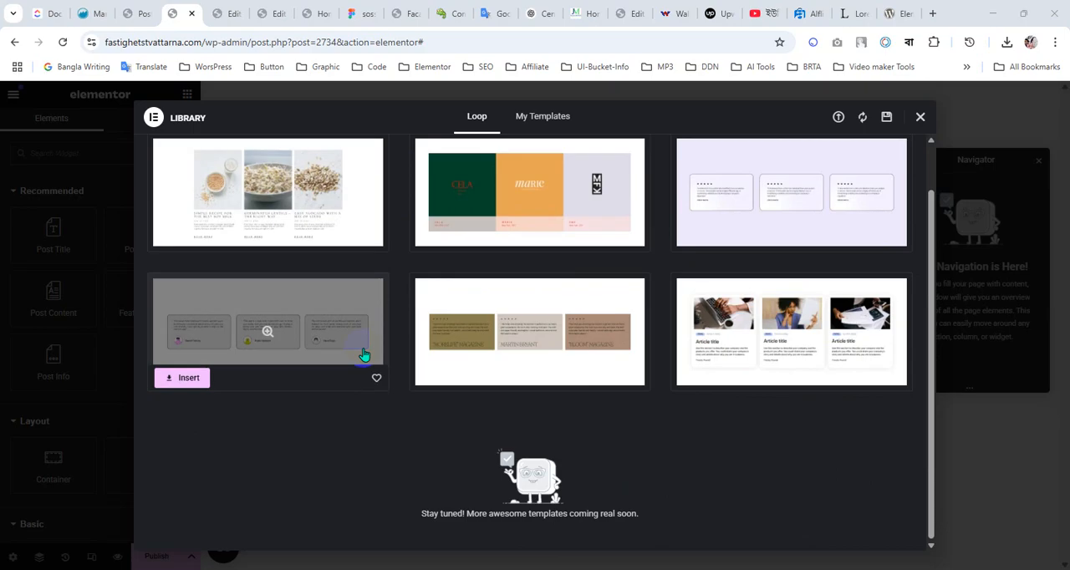
pyautogui.scroll(1, 287, 251)
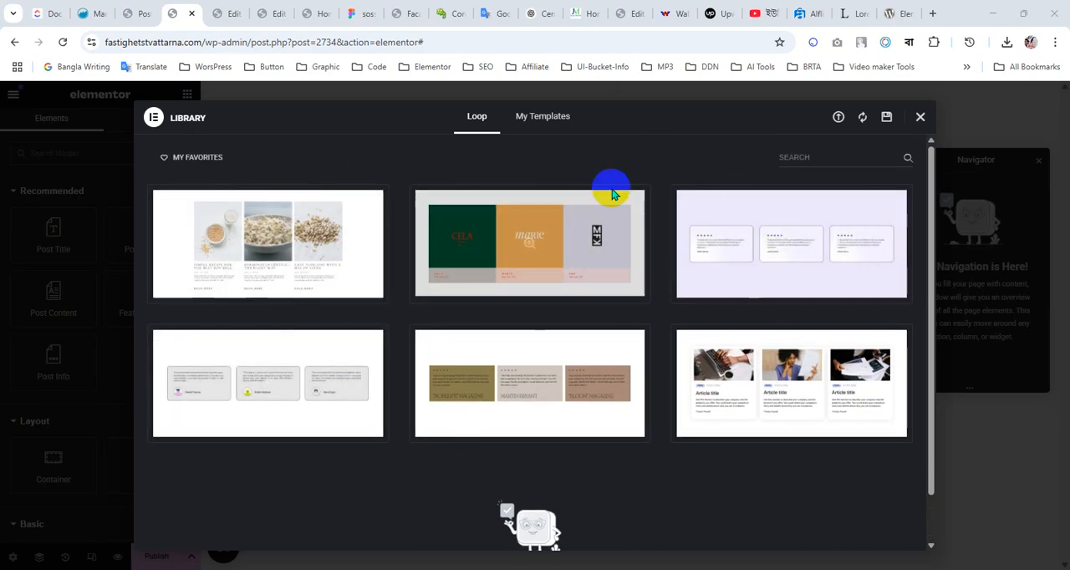
pyautogui.click(921, 123)
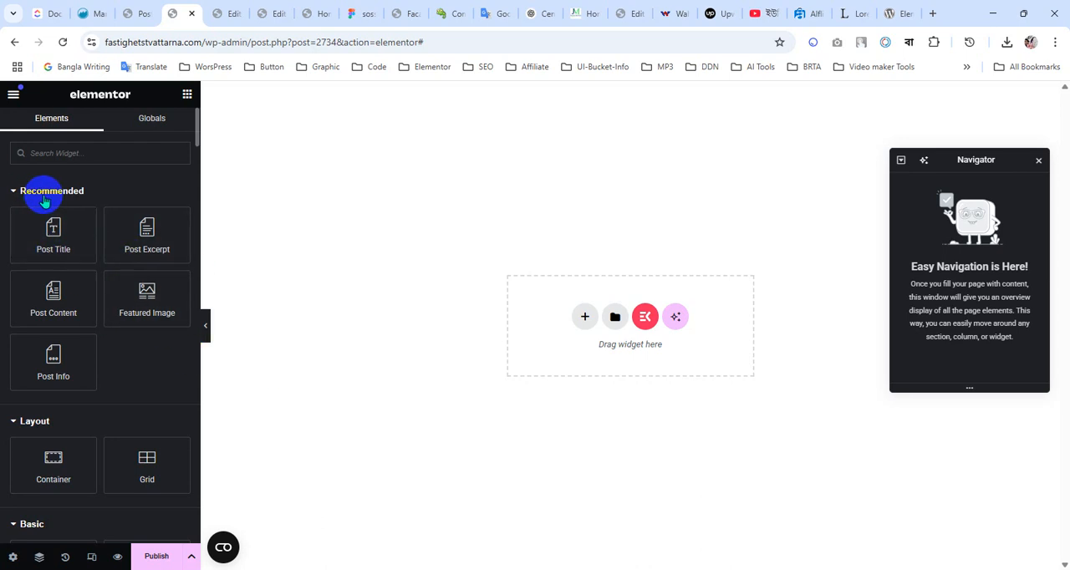
# Add a Featured Image widget to the empty loop template, with Full image resolution and 100% width
pyautogui.moveTo(143, 299); pyautogui.dragTo(577, 324)
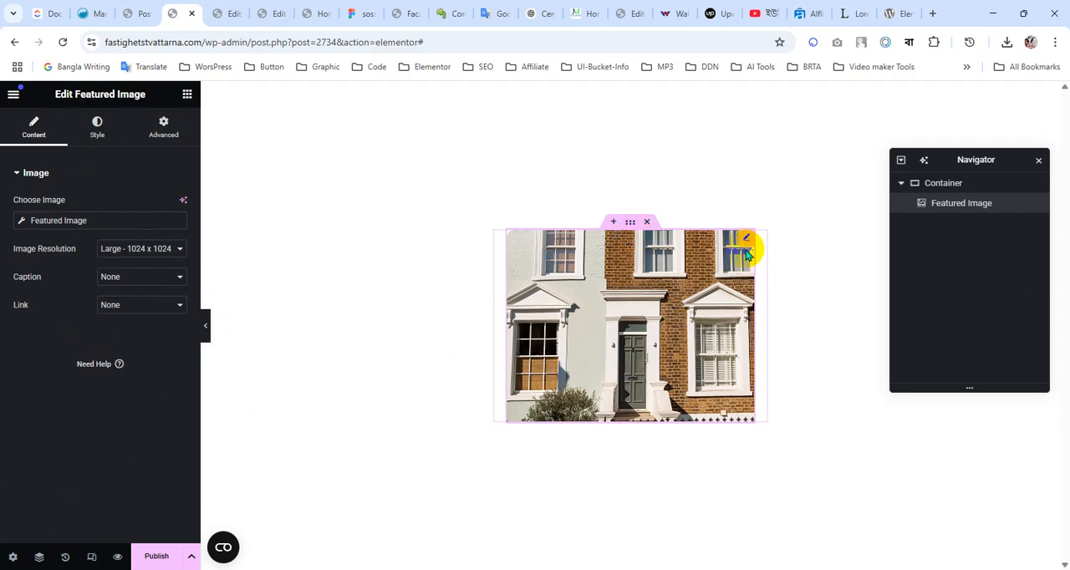
pyautogui.click(148, 249)
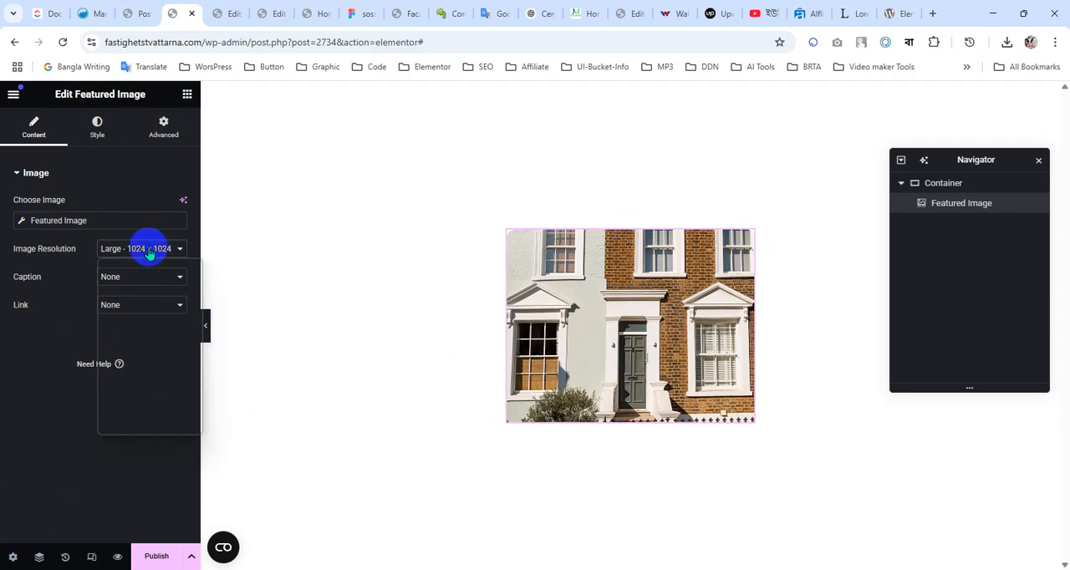
pyautogui.click(107, 409)
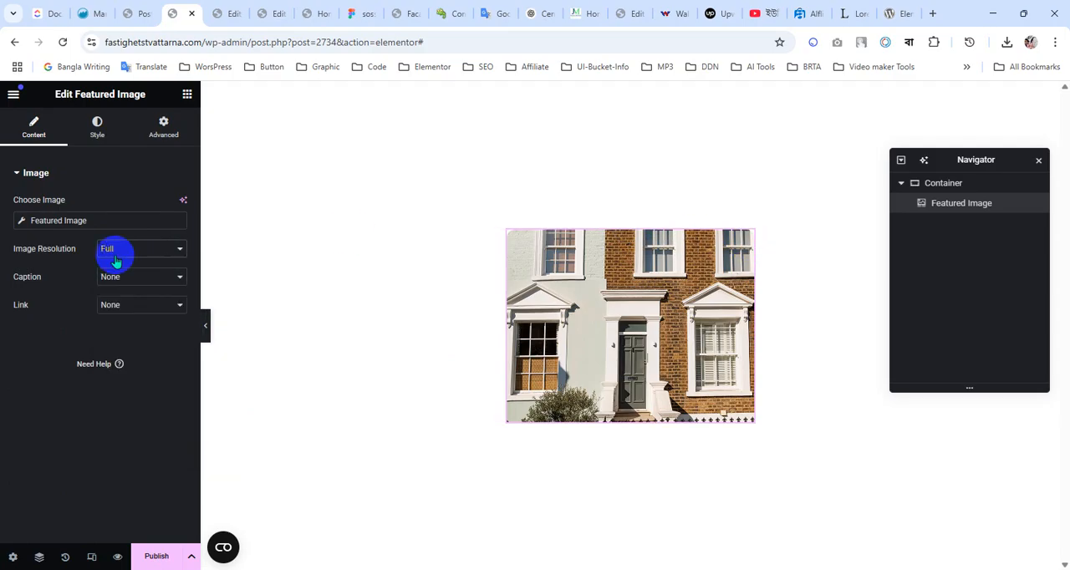
pyautogui.click(98, 138)
pyautogui.moveTo(13, 248); pyautogui.dragTo(147, 260)
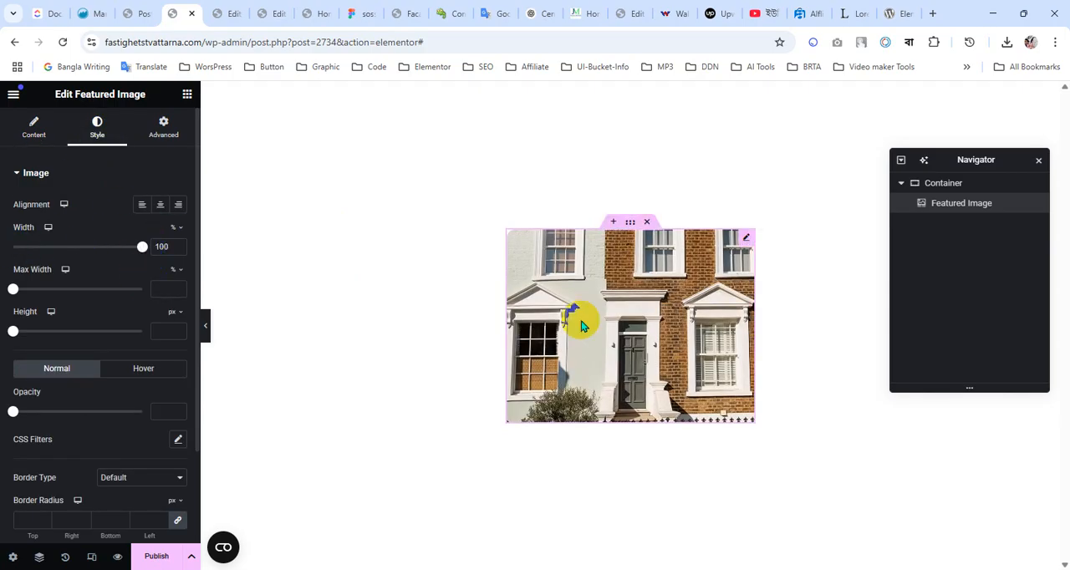
pyautogui.scroll(-3, 120, 425)
pyautogui.scroll(3, 119, 425)
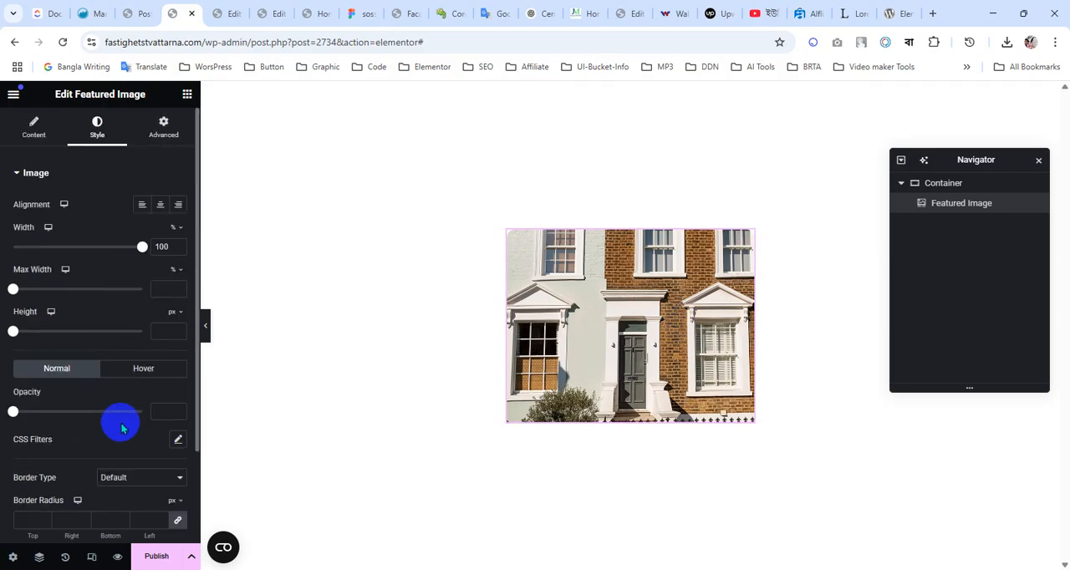
pyautogui.click(31, 126)
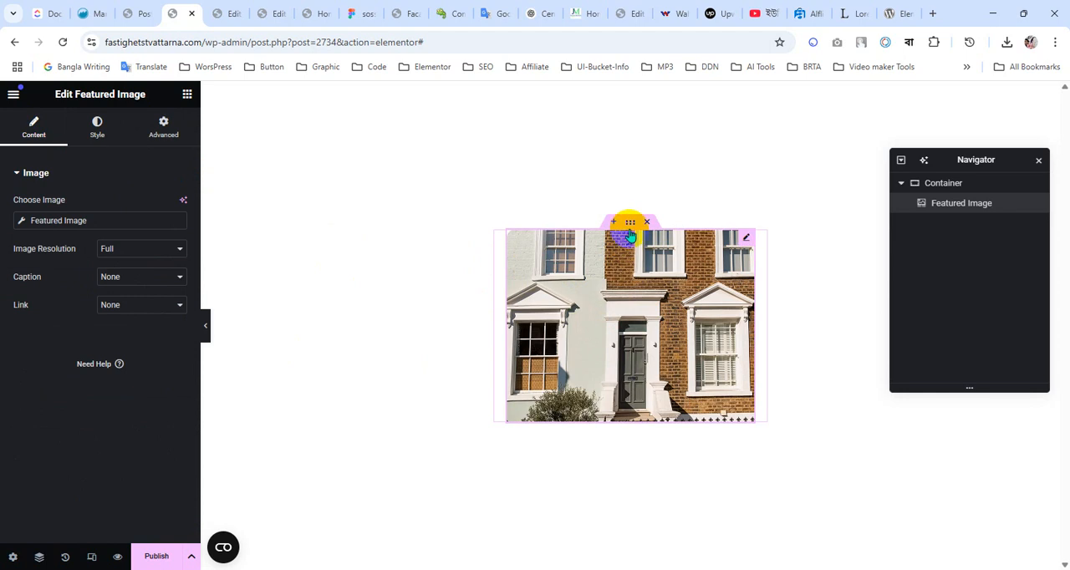
# Set the padding of the container around the featured image to 0 px on all sides
pyautogui.click(630, 223)
pyautogui.click(163, 127)
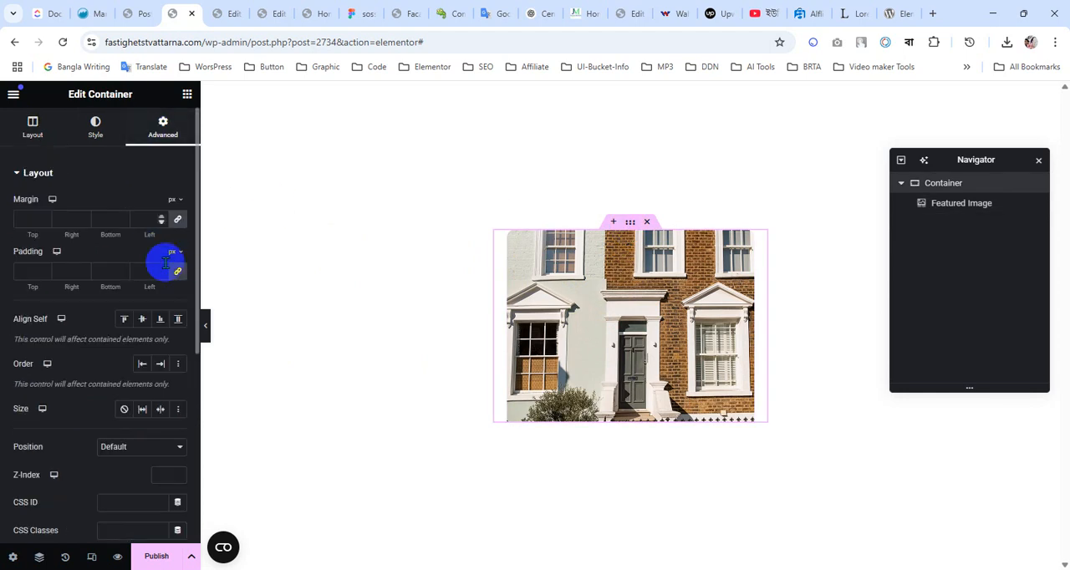
pyautogui.click(179, 274)
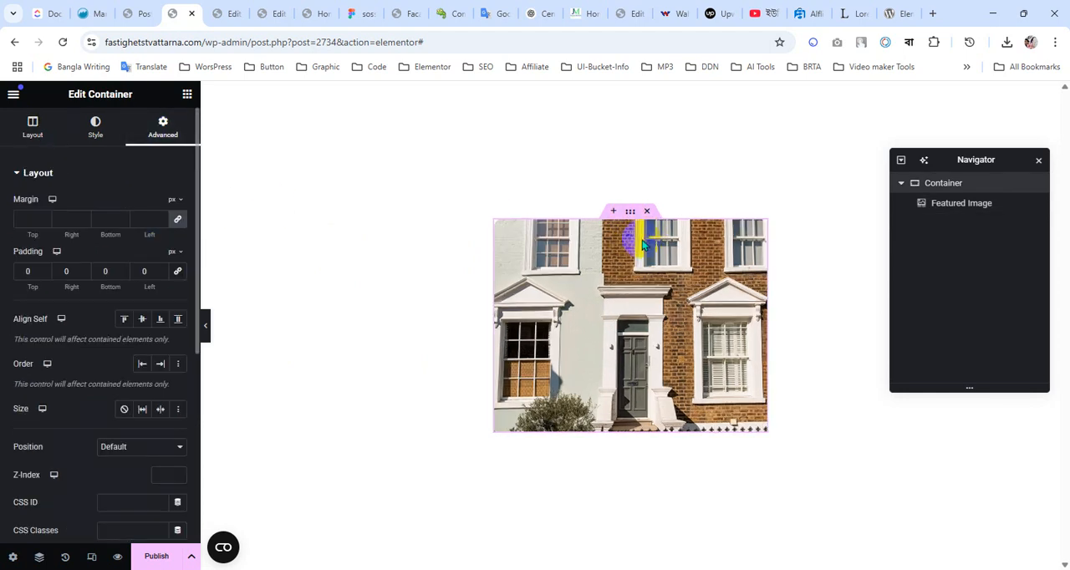
# Set the featured image's border radius to 12 px top and right, and 0 bottom and left
pyautogui.click(757, 234)
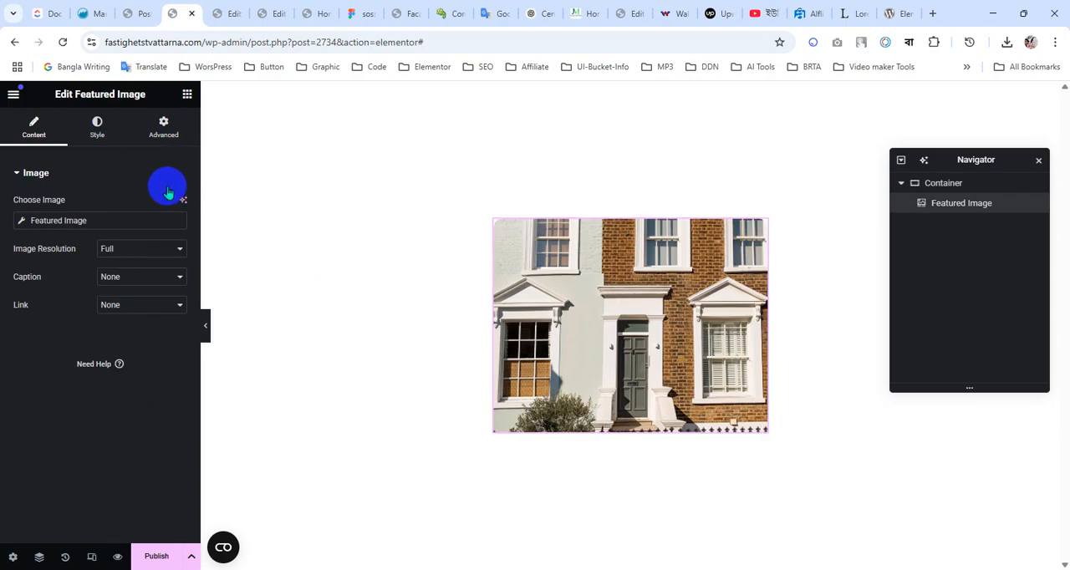
pyautogui.click(97, 134)
pyautogui.scroll(-2, 59, 394)
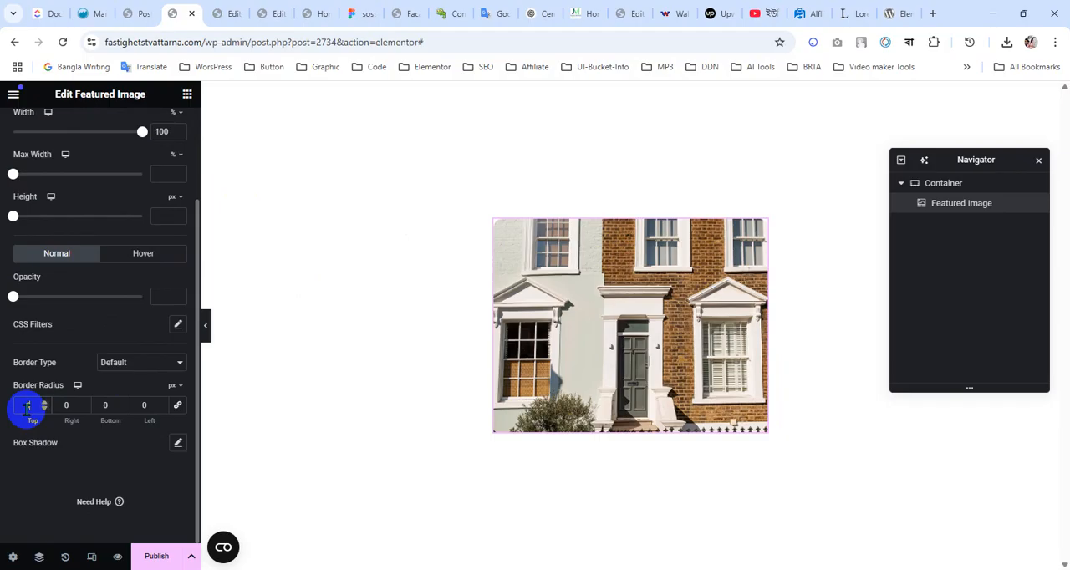
pyautogui.write('12')
pyautogui.click(66, 406)
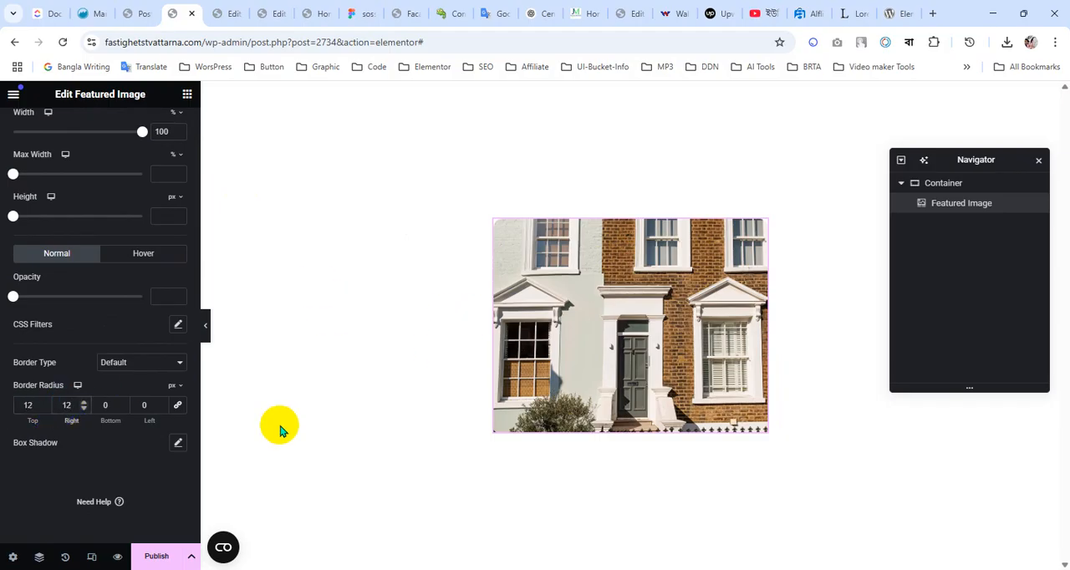
pyautogui.scroll(3, 70, 195)
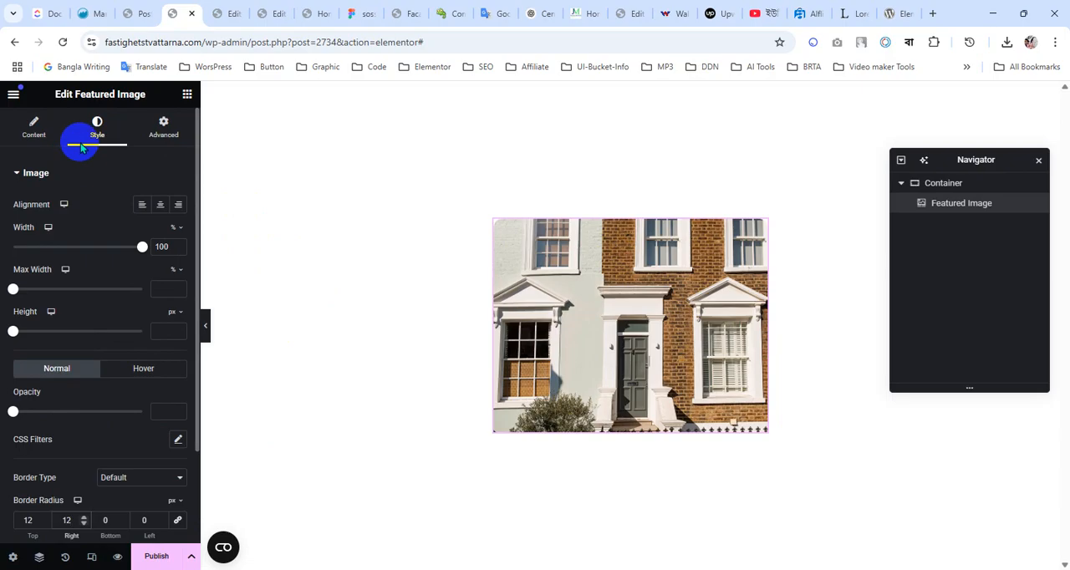
# Add a Post Title widget below the featured image and set its HTML tag to H5
pyautogui.click(188, 96)
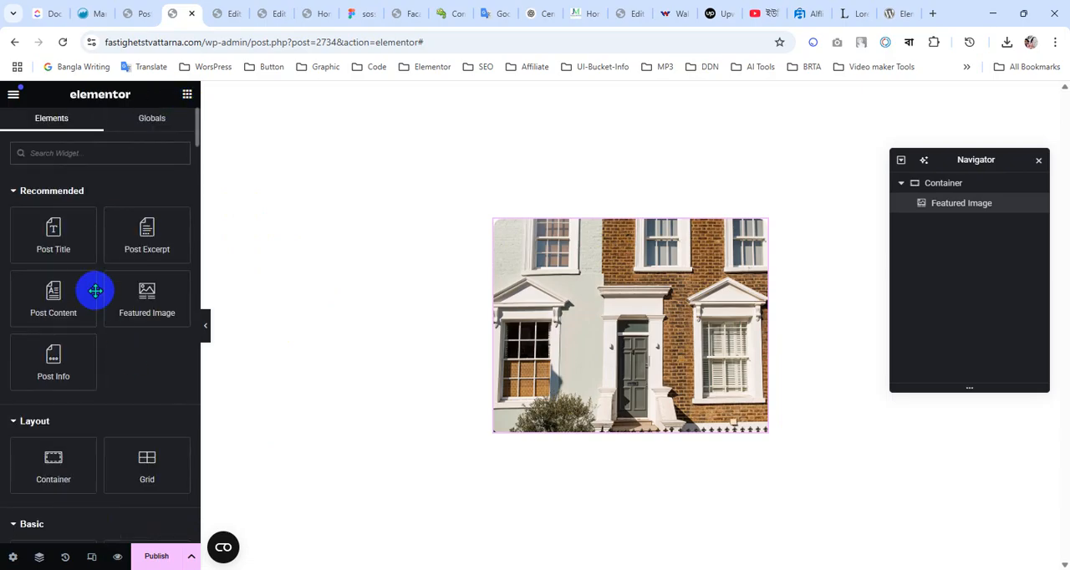
pyautogui.moveTo(65, 243); pyautogui.dragTo(637, 414)
pyautogui.click(147, 291)
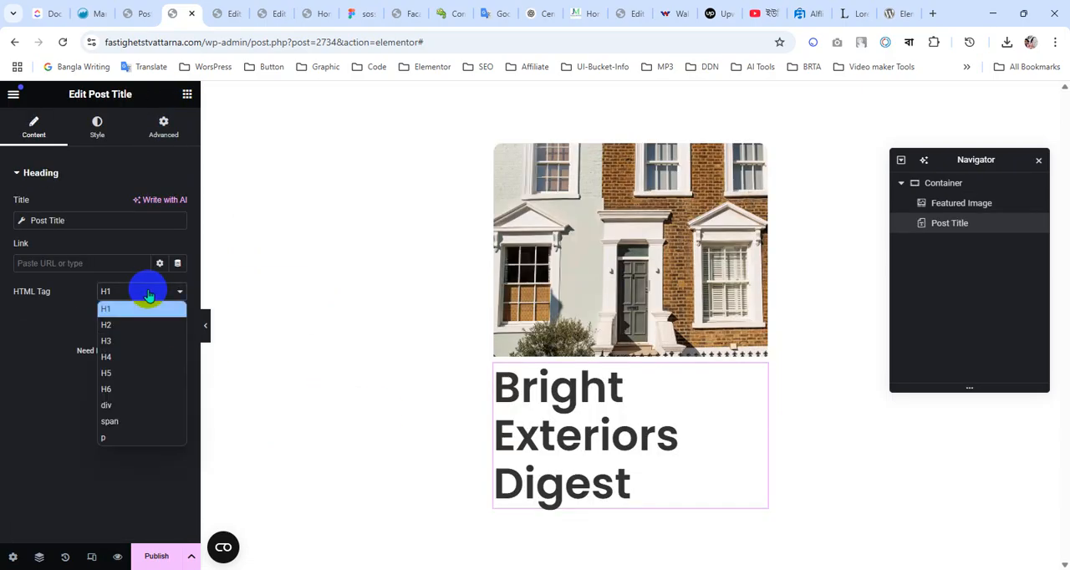
pyautogui.click(130, 373)
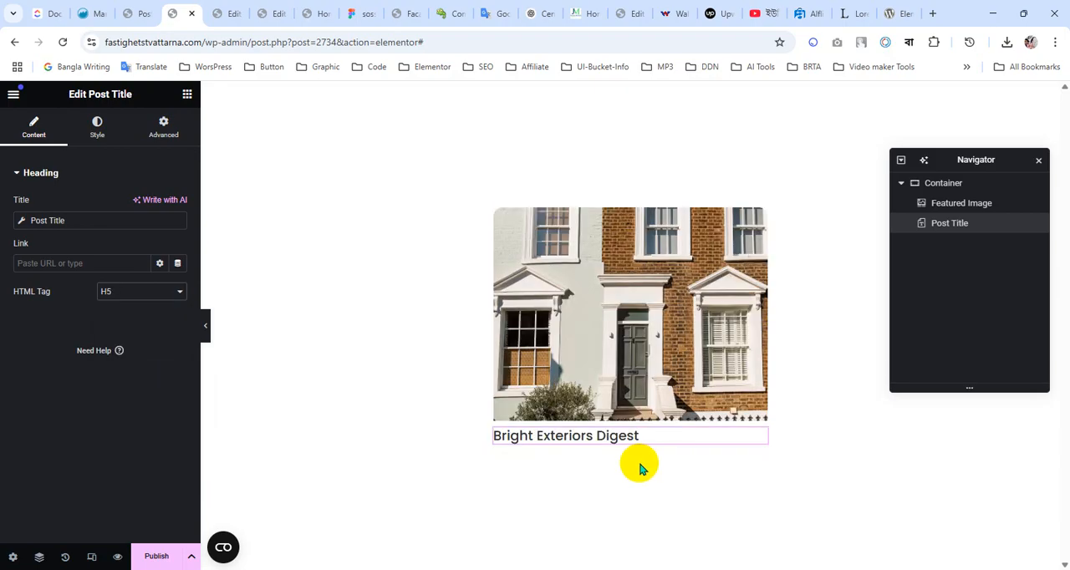
# Change the Post Title's HTML tag to H4 and inspect the heading's rendered font styles in the browser's developer tools
pyautogui.click(128, 294)
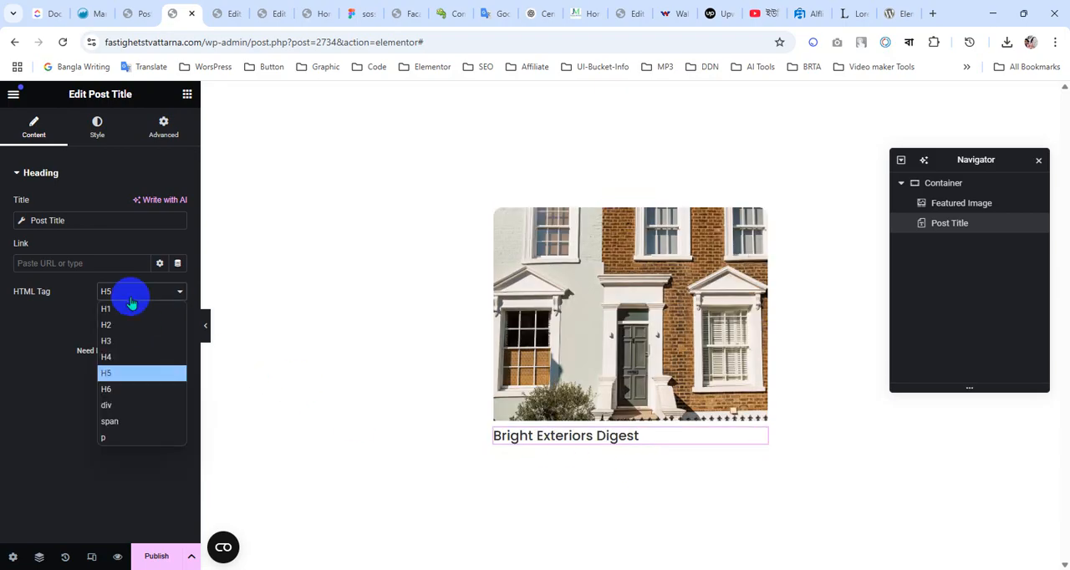
pyautogui.click(115, 357)
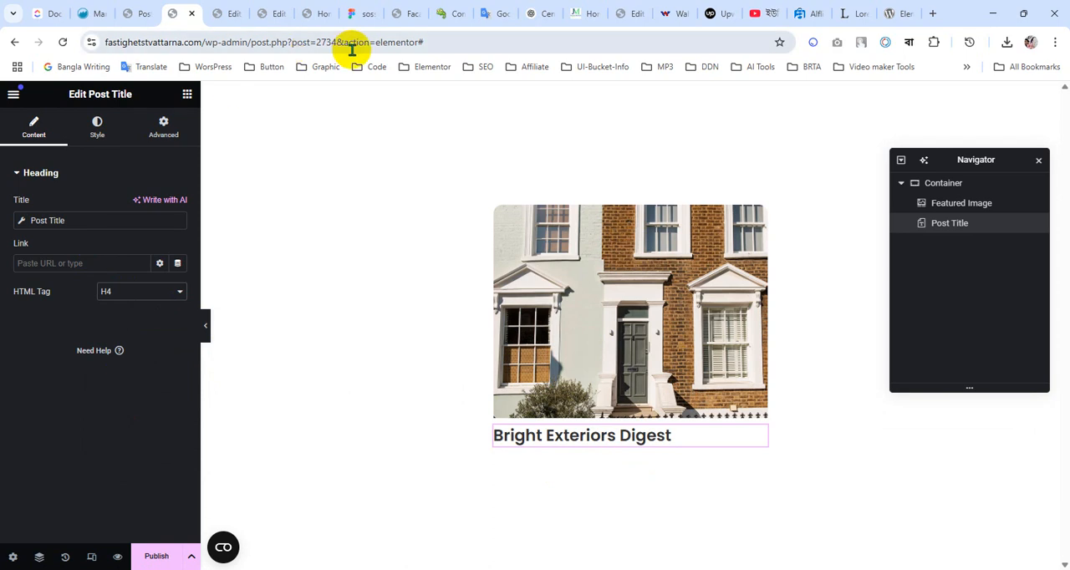
pyautogui.click(209, 326)
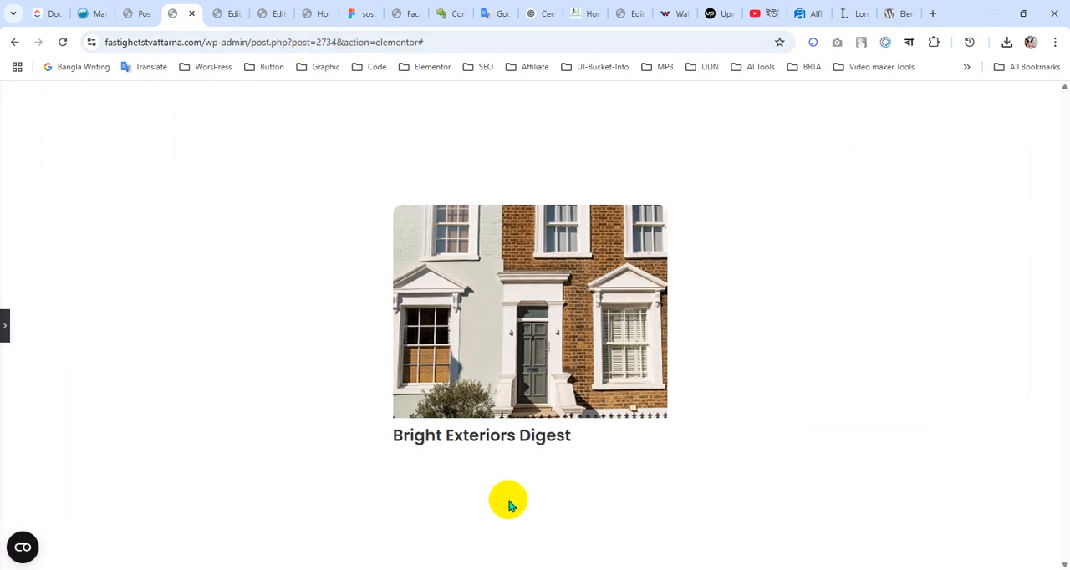
pyautogui.rightClick(470, 436)
pyautogui.click(530, 421)
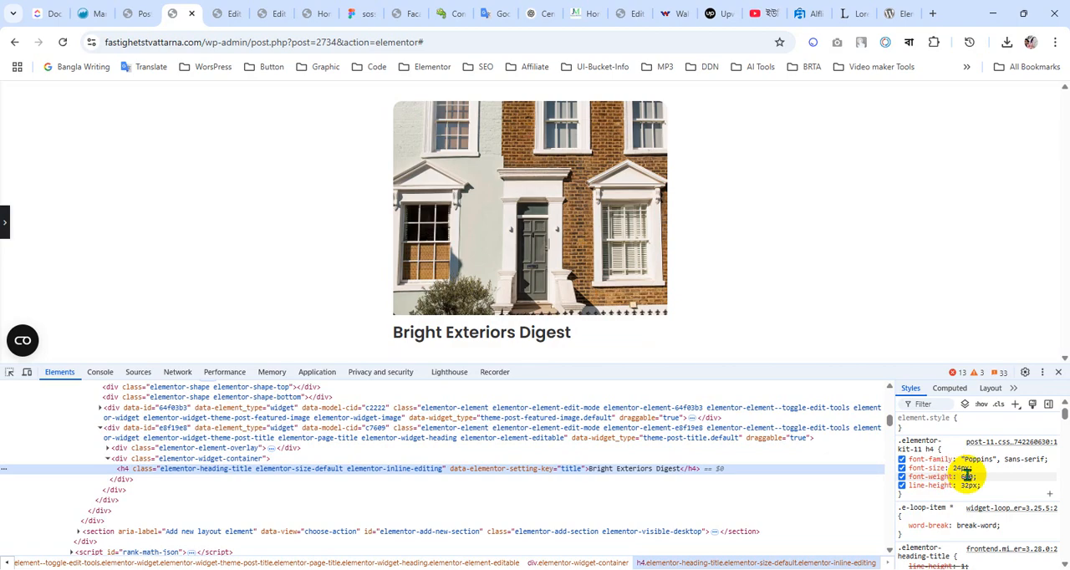
pyautogui.click(1060, 377)
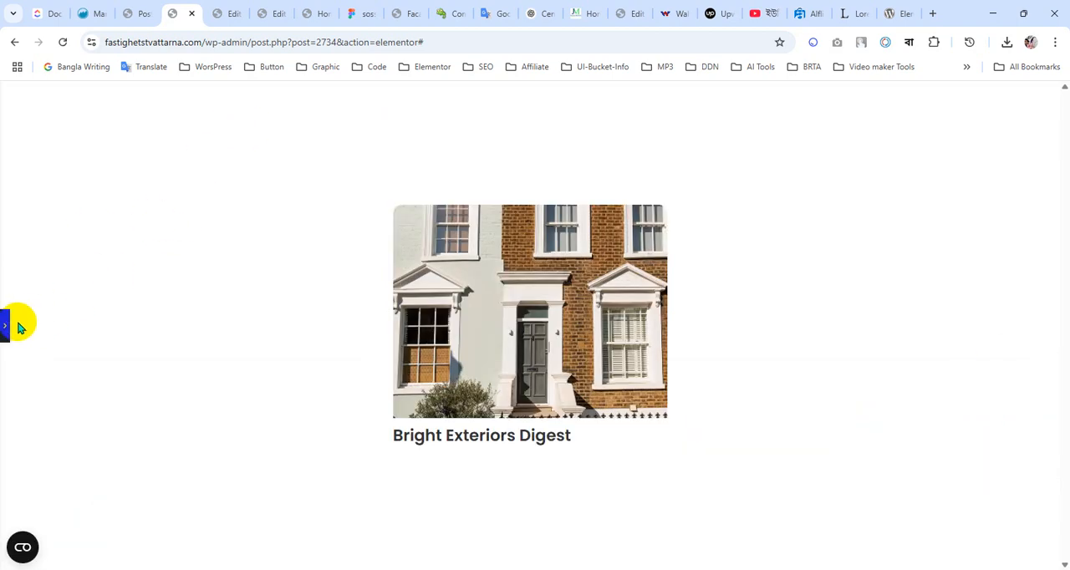
pyautogui.click(6, 329)
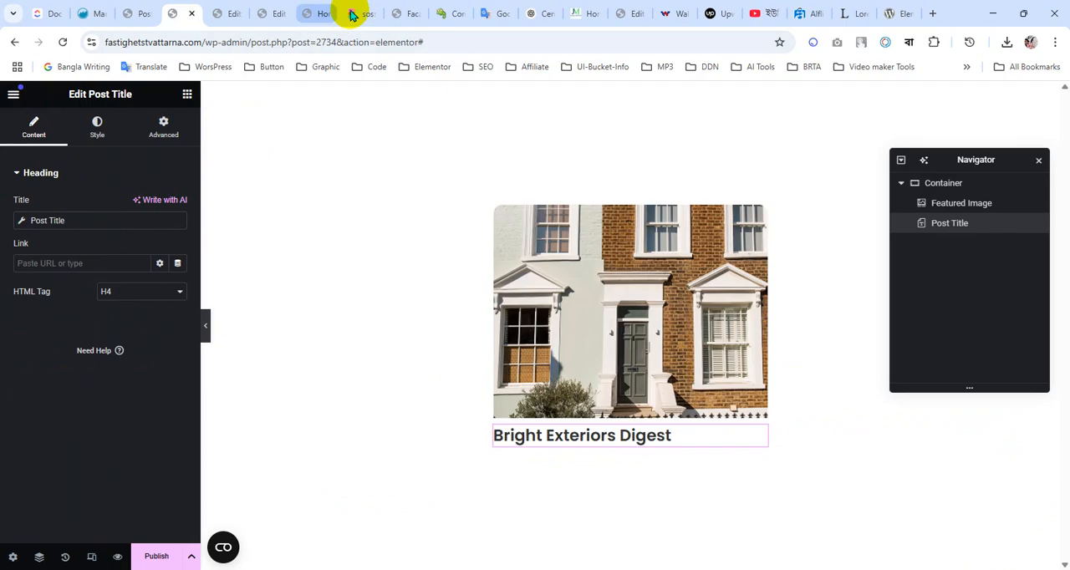
# Copy the Clean Slate Chronicles heading's fill colour from the Figma design and set it as the Post Title's text colour, 031333
pyautogui.click(351, 14)
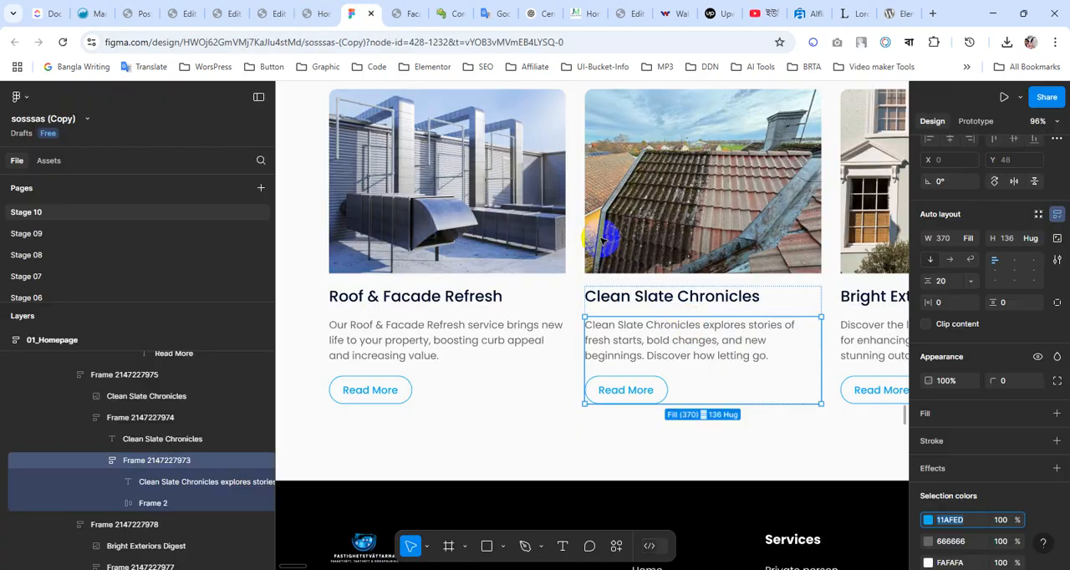
pyautogui.click(660, 303)
pyautogui.doubleClick(660, 302)
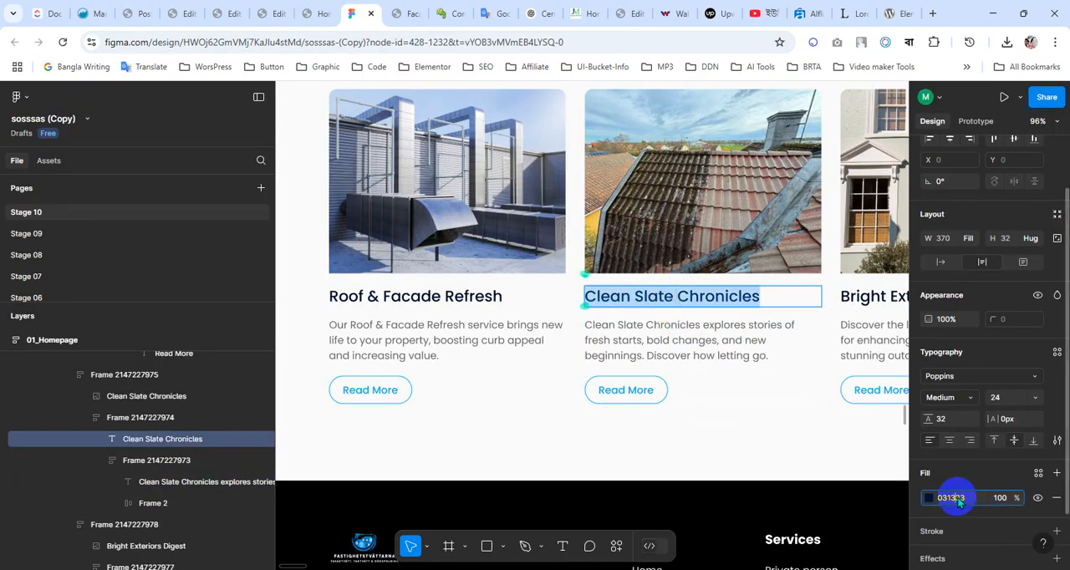
pyautogui.click(194, 11)
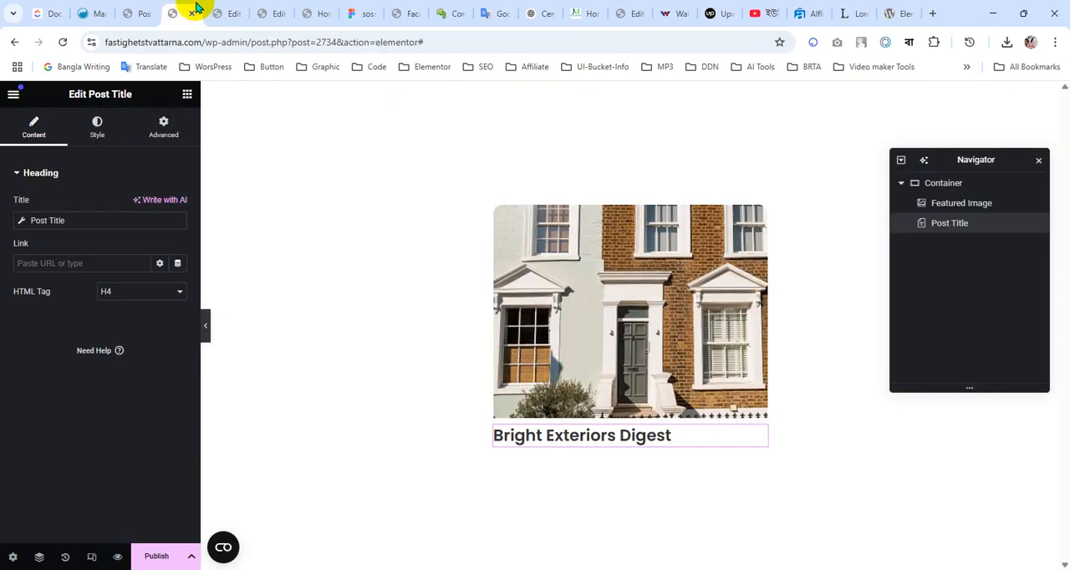
pyautogui.click(95, 129)
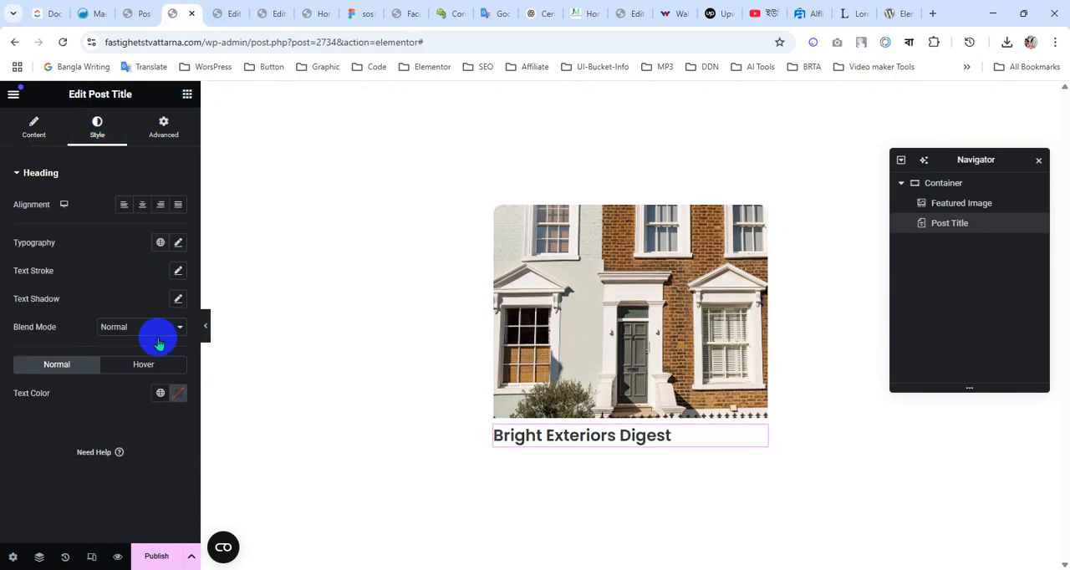
pyautogui.click(162, 396)
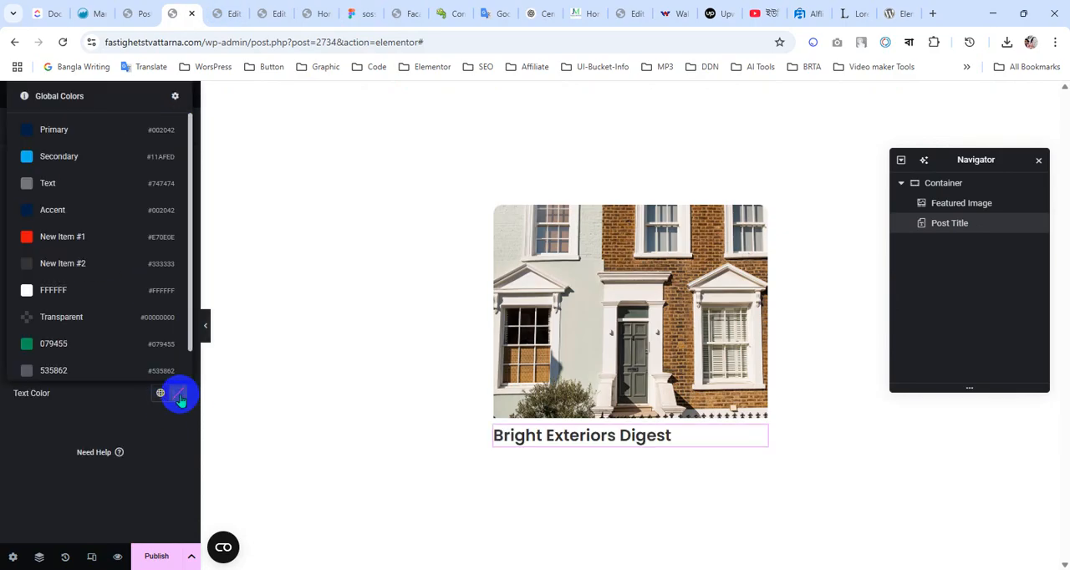
pyautogui.click(179, 396)
pyautogui.write('031333')
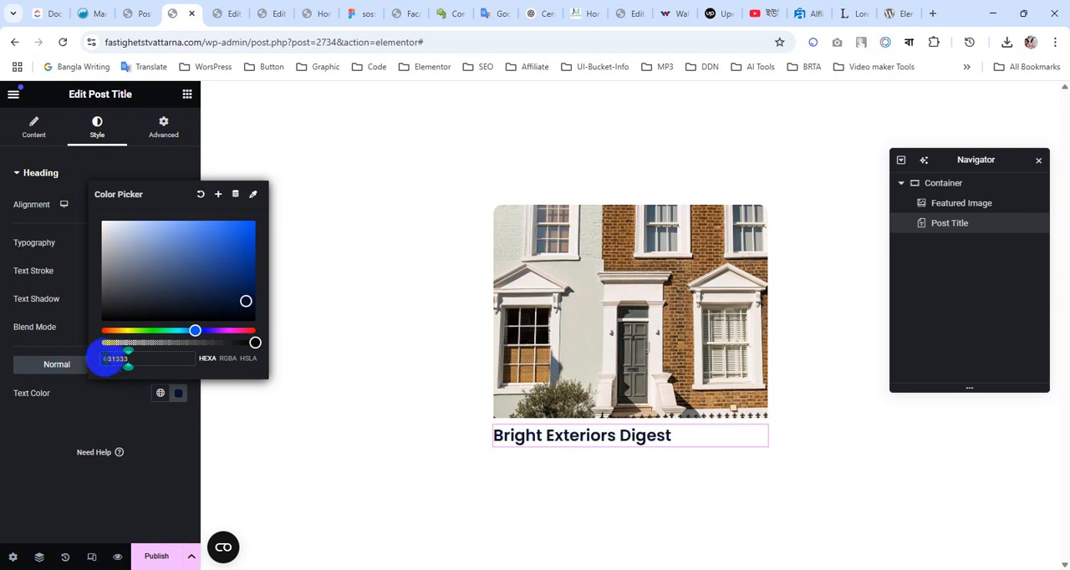
pyautogui.click(71, 406)
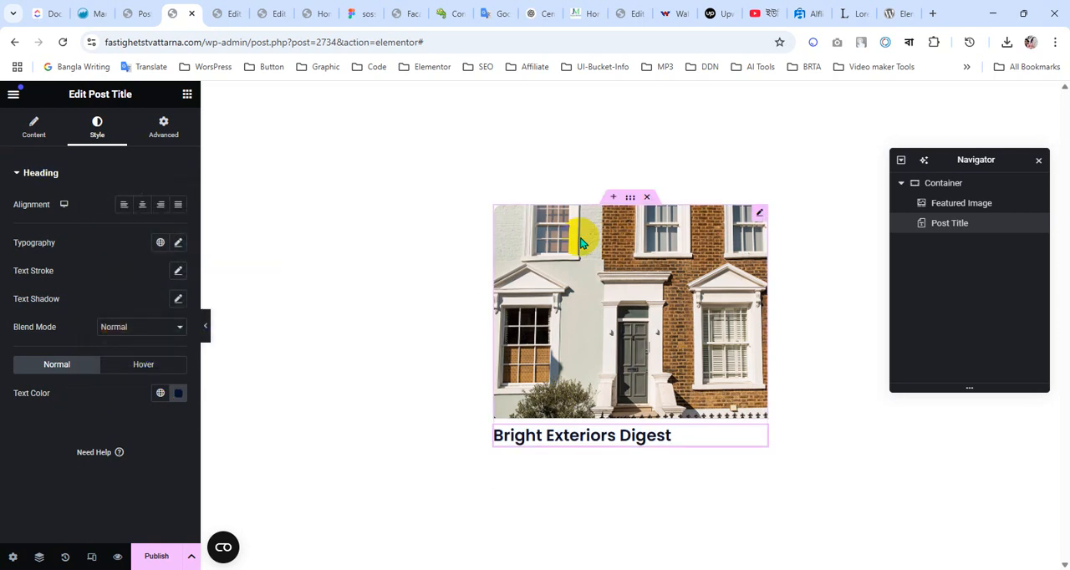
# Set the column and row gaps of the container holding the image and title to 20 px
pyautogui.click(629, 197)
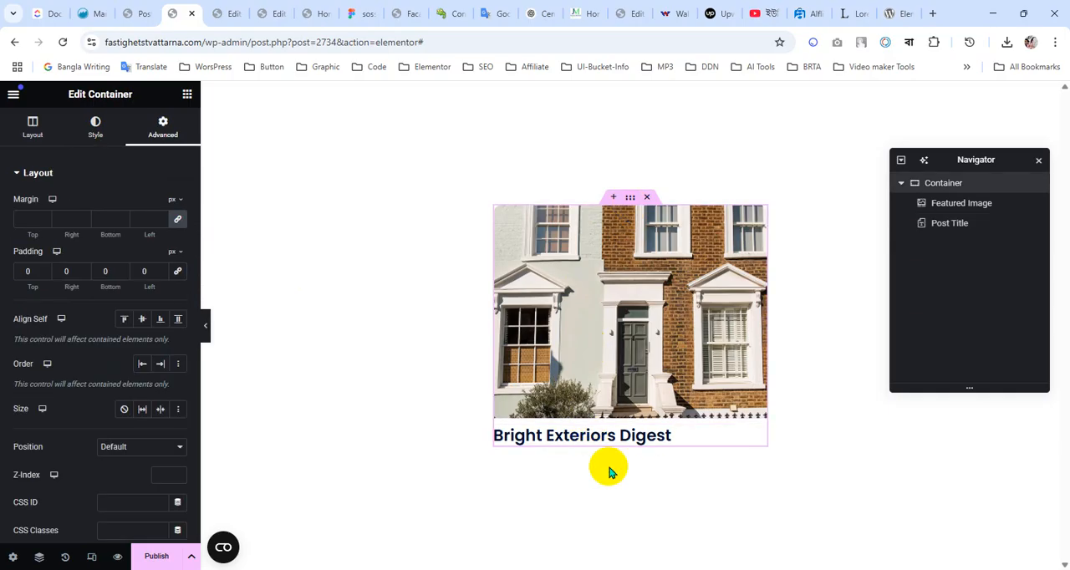
pyautogui.click(46, 136)
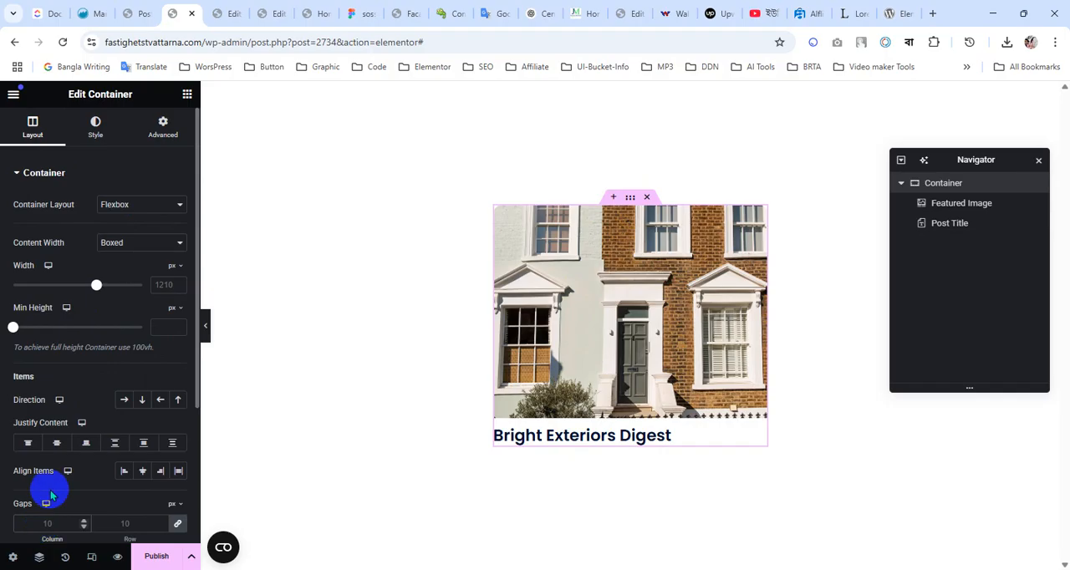
pyautogui.write('20')
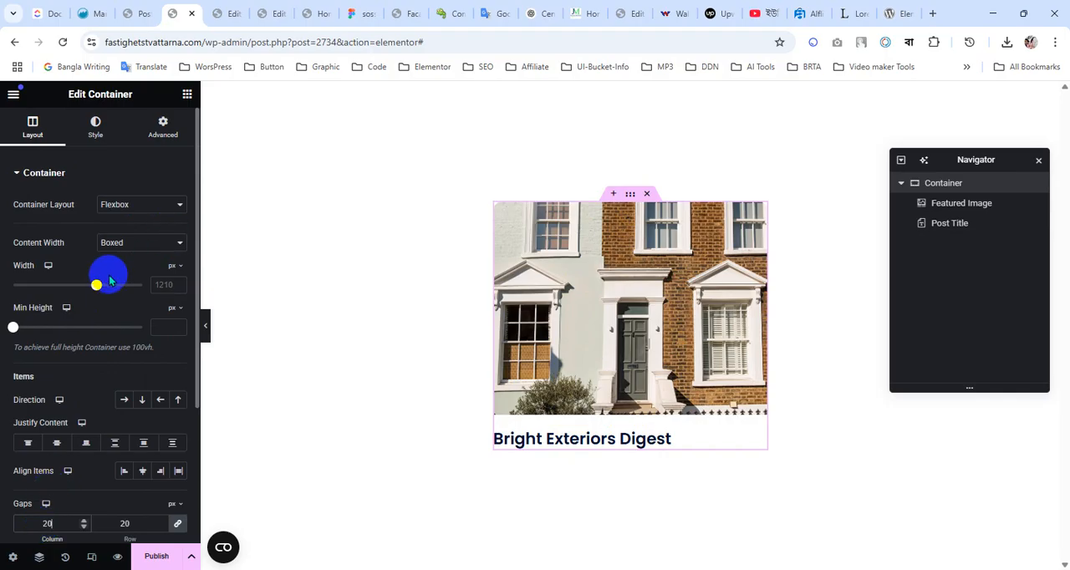
# Link the featured image to a custom URL using the dynamic Post URL tag
pyautogui.click(187, 93)
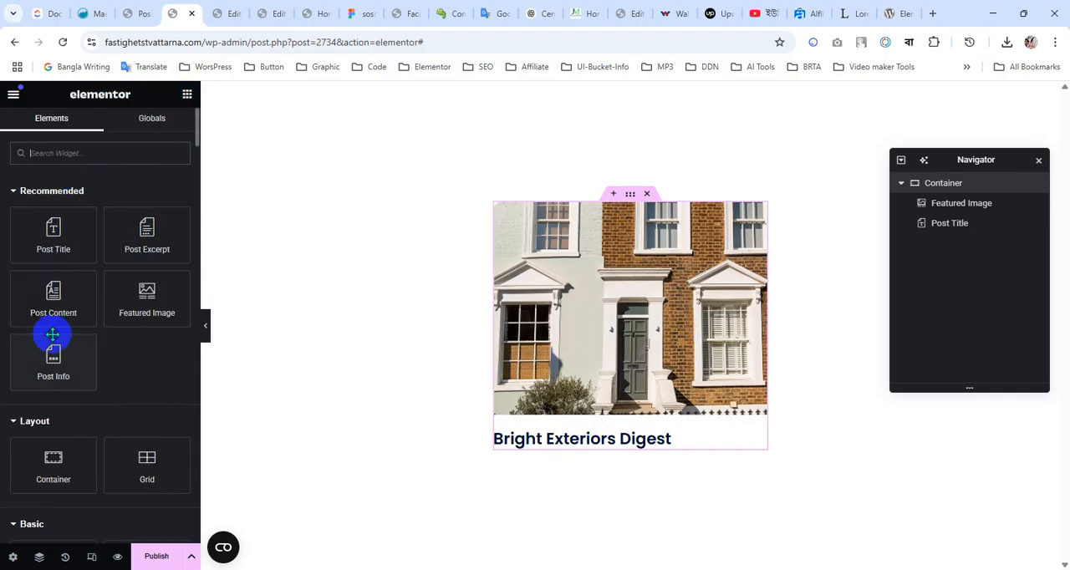
pyautogui.click(600, 444)
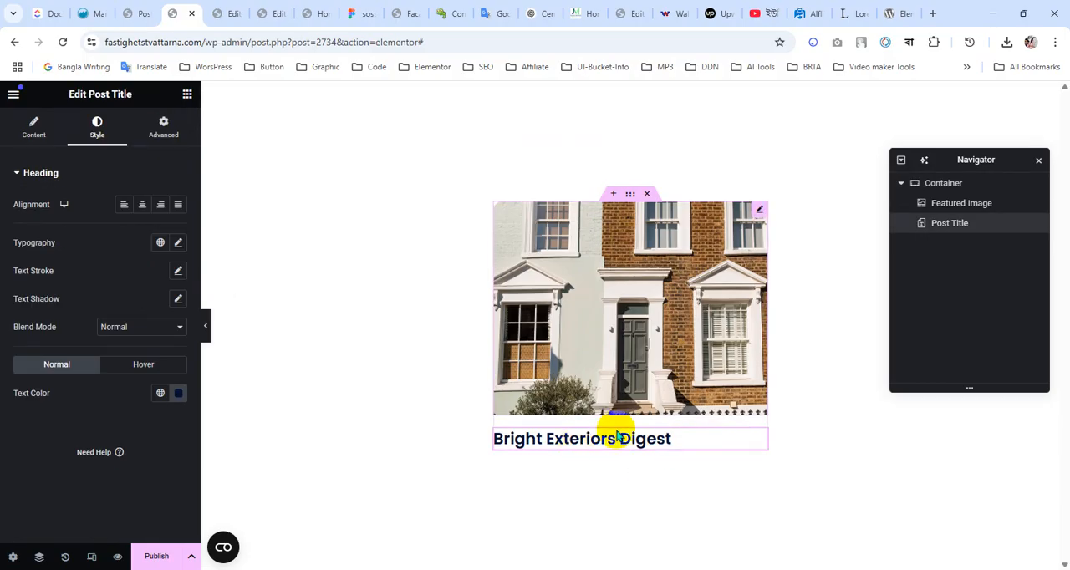
pyautogui.click(620, 349)
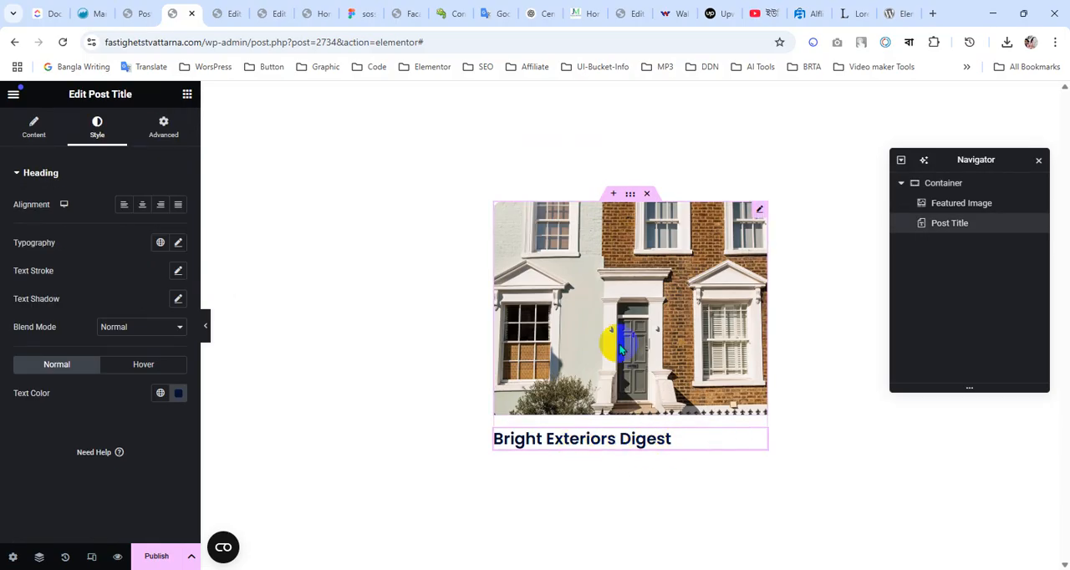
pyautogui.click(759, 210)
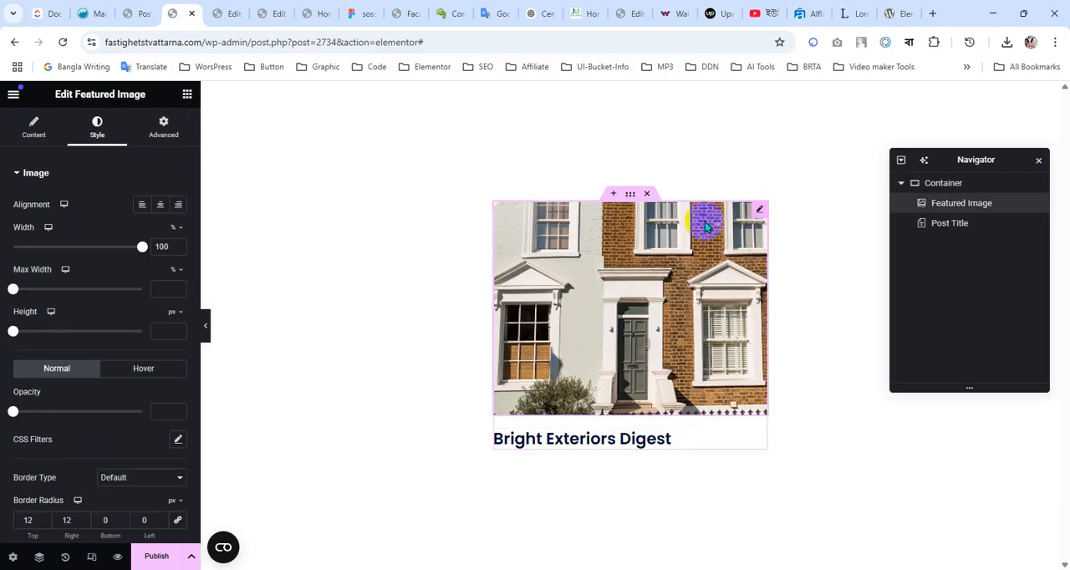
pyautogui.click(34, 128)
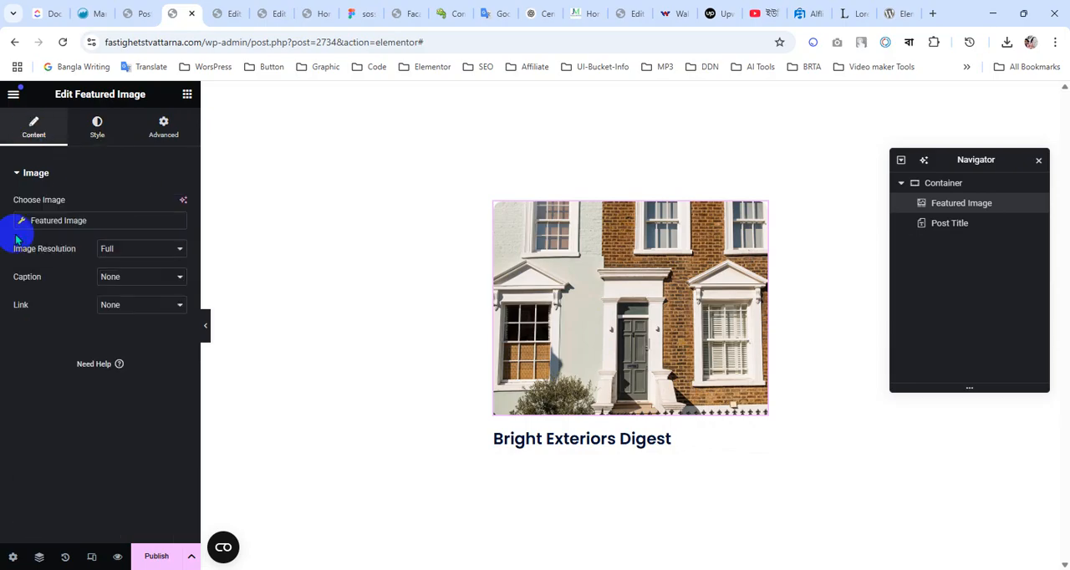
pyautogui.click(144, 308)
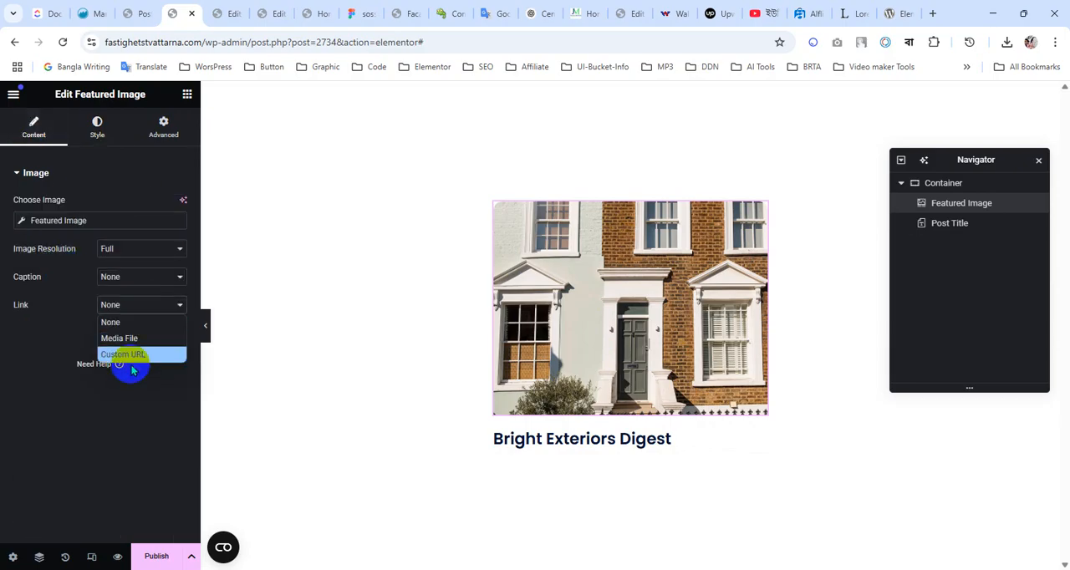
pyautogui.click(128, 355)
pyautogui.click(177, 333)
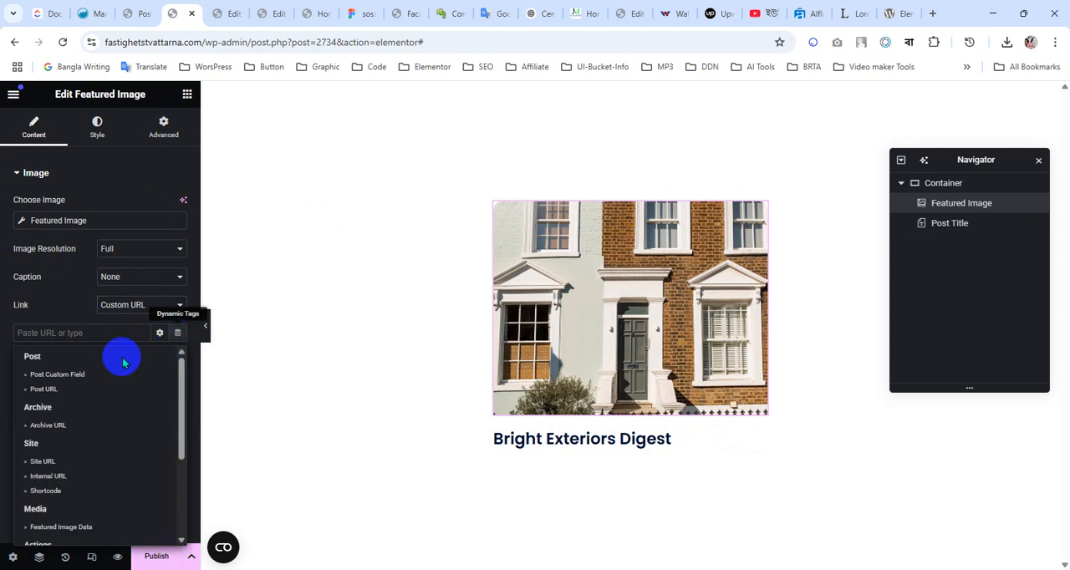
pyautogui.click(44, 389)
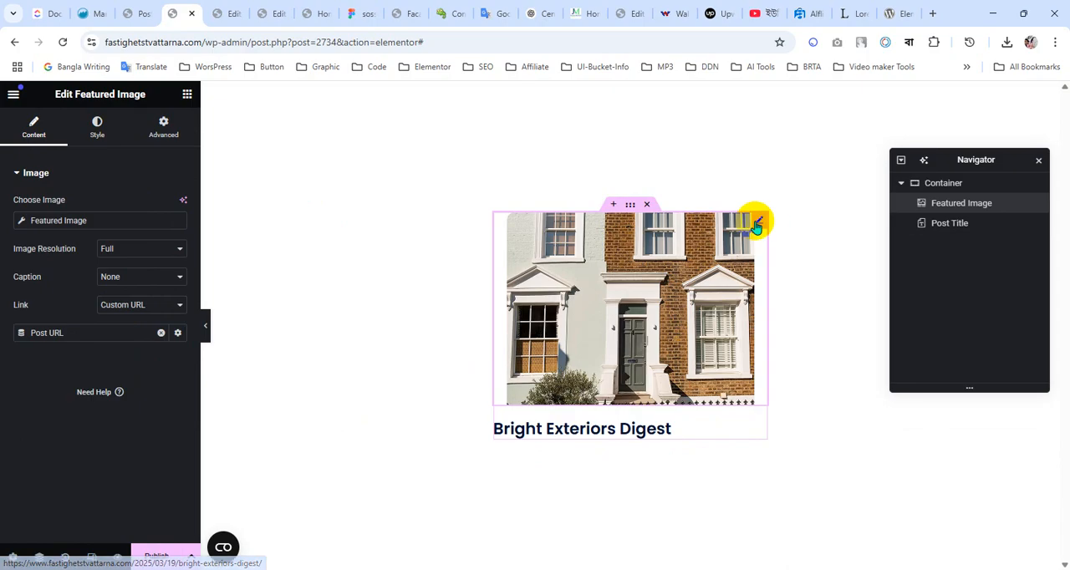
# Set the featured image's max width to 100% and check the parent container's style, spacing and layout settings
pyautogui.click(97, 127)
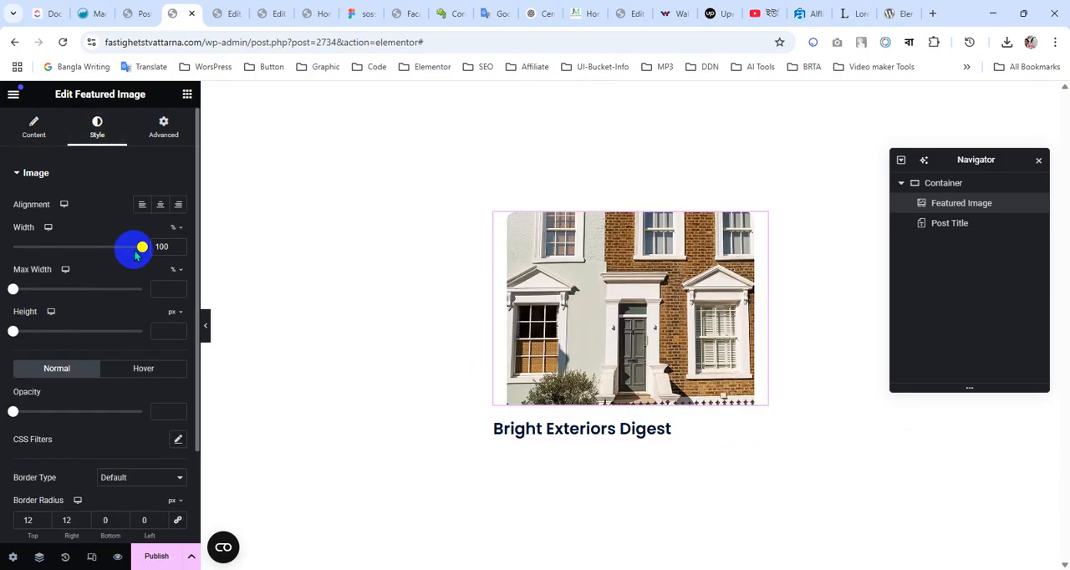
pyautogui.moveTo(143, 248); pyautogui.dragTo(180, 253)
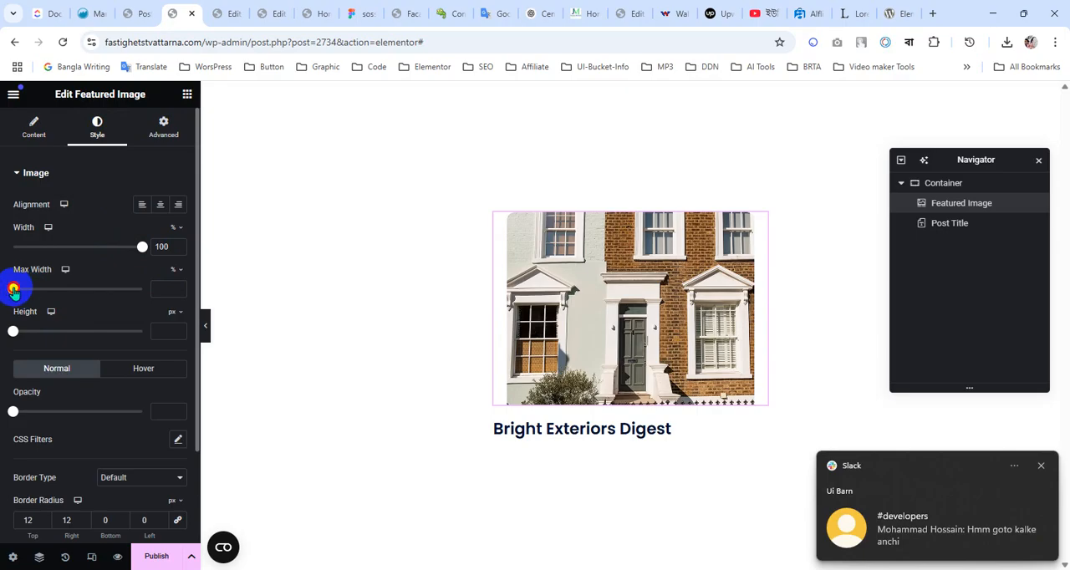
pyautogui.moveTo(13, 290); pyautogui.dragTo(144, 290)
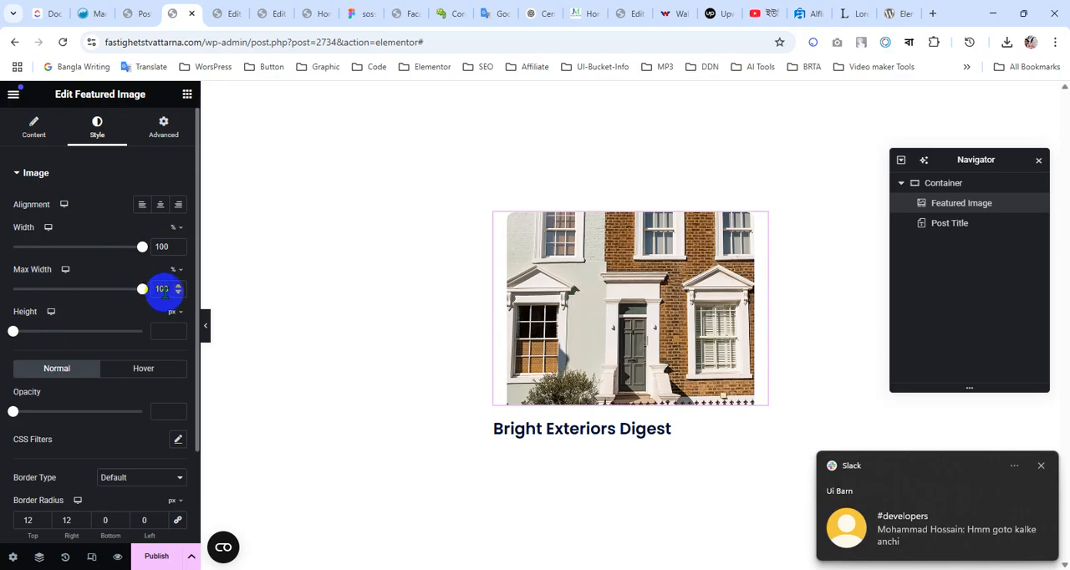
pyautogui.click(631, 207)
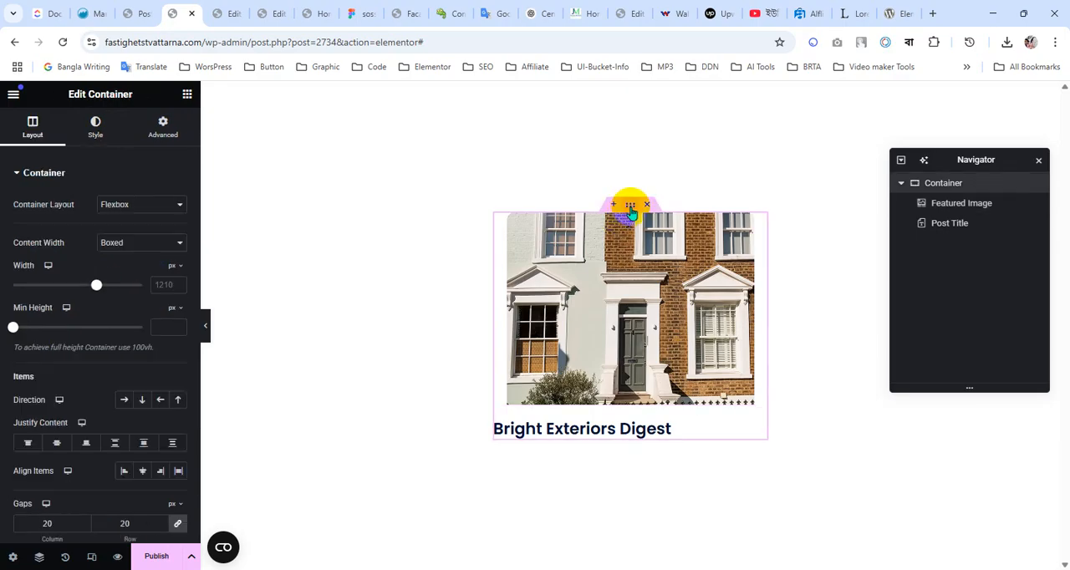
pyautogui.click(107, 141)
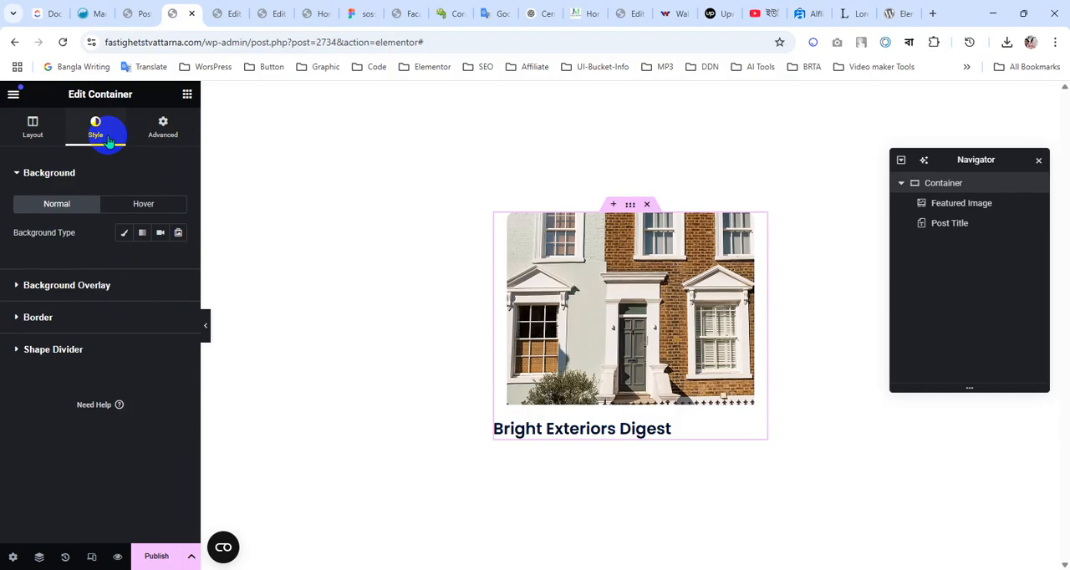
pyautogui.click(169, 139)
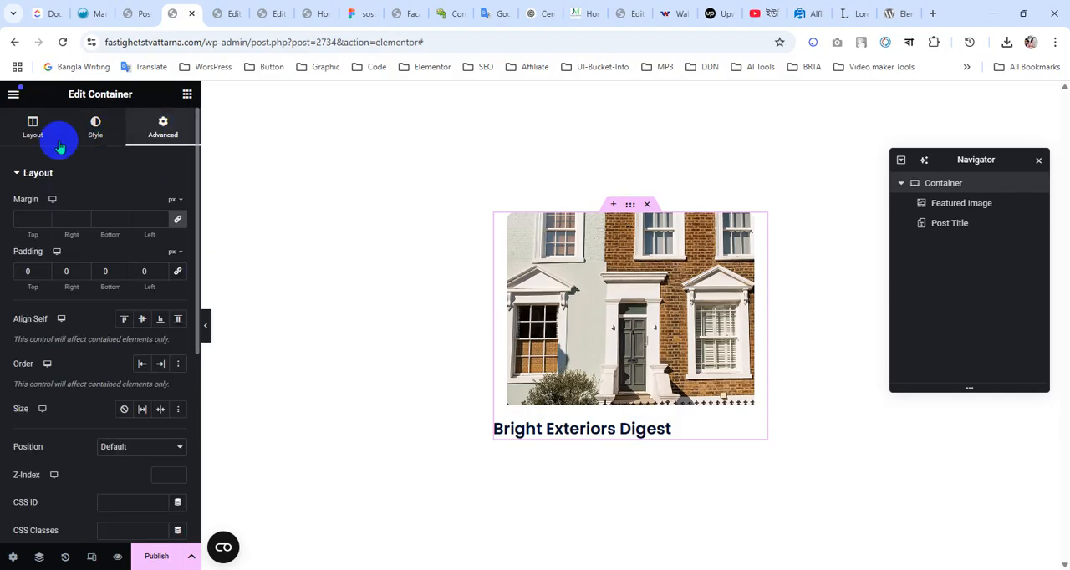
pyautogui.click(14, 139)
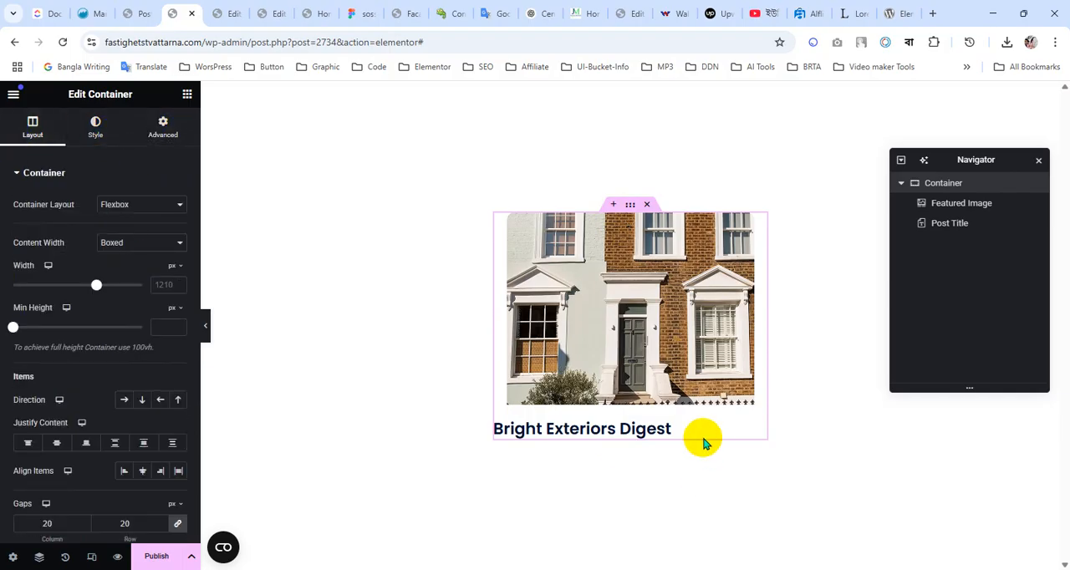
# Link the Post Title to the dynamic Post URL tag
pyautogui.click(759, 430)
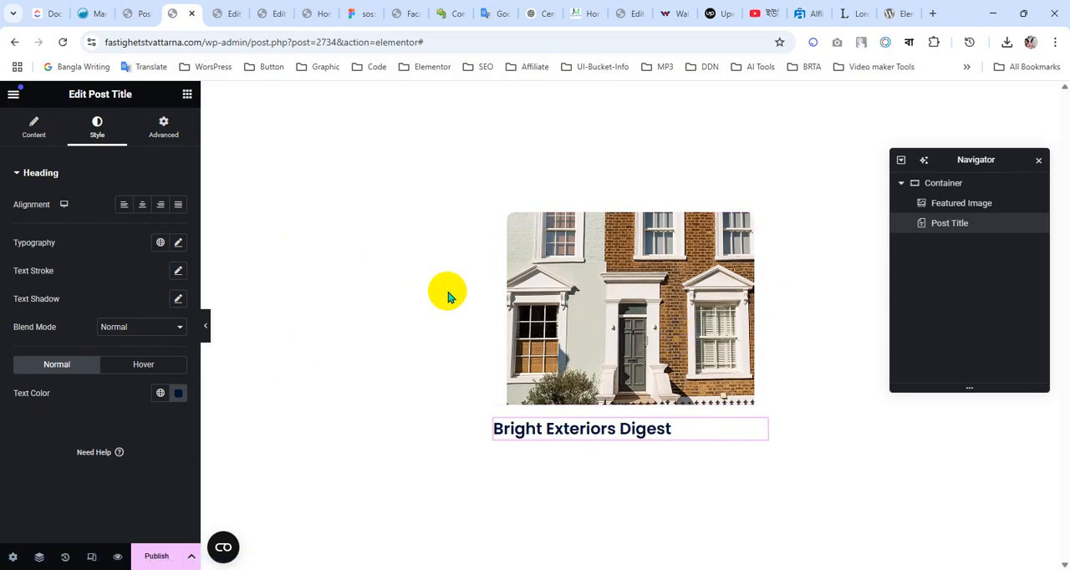
pyautogui.click(37, 140)
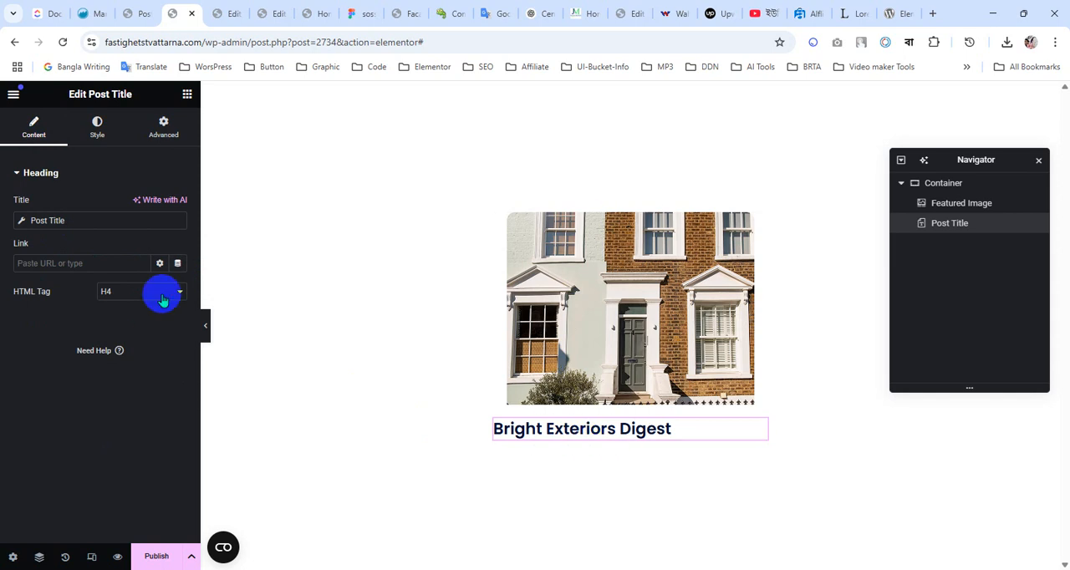
pyautogui.click(177, 265)
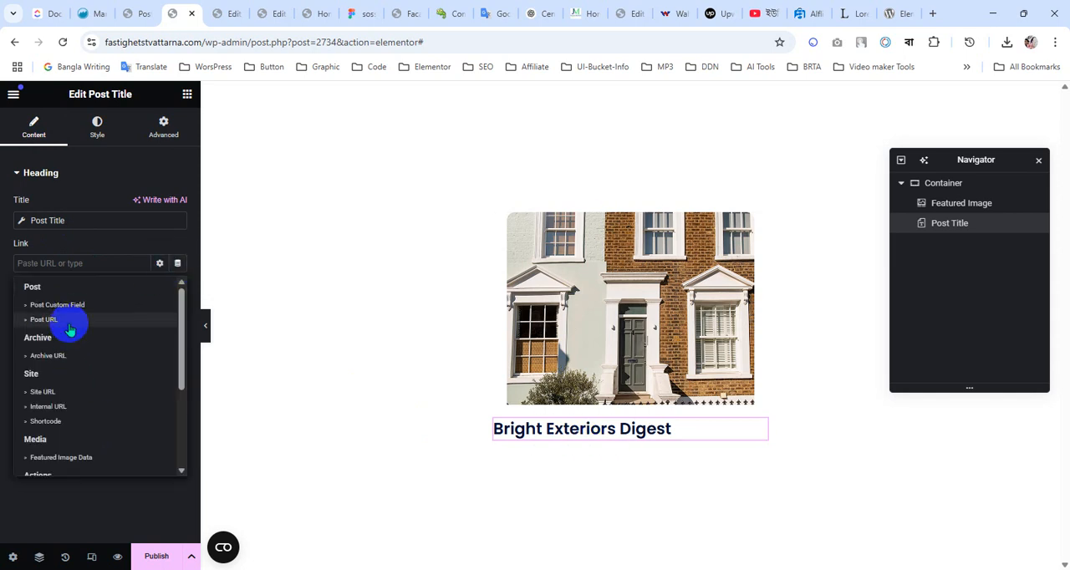
pyautogui.click(71, 327)
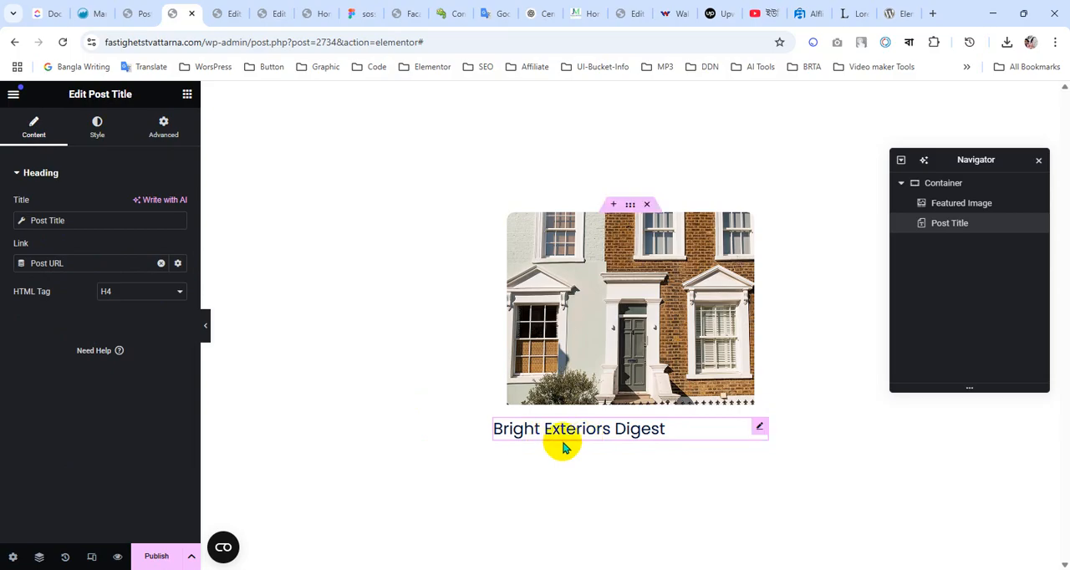
# Set the Post Title's typography to the Poppins font family at a size of 24 px
pyautogui.click(95, 130)
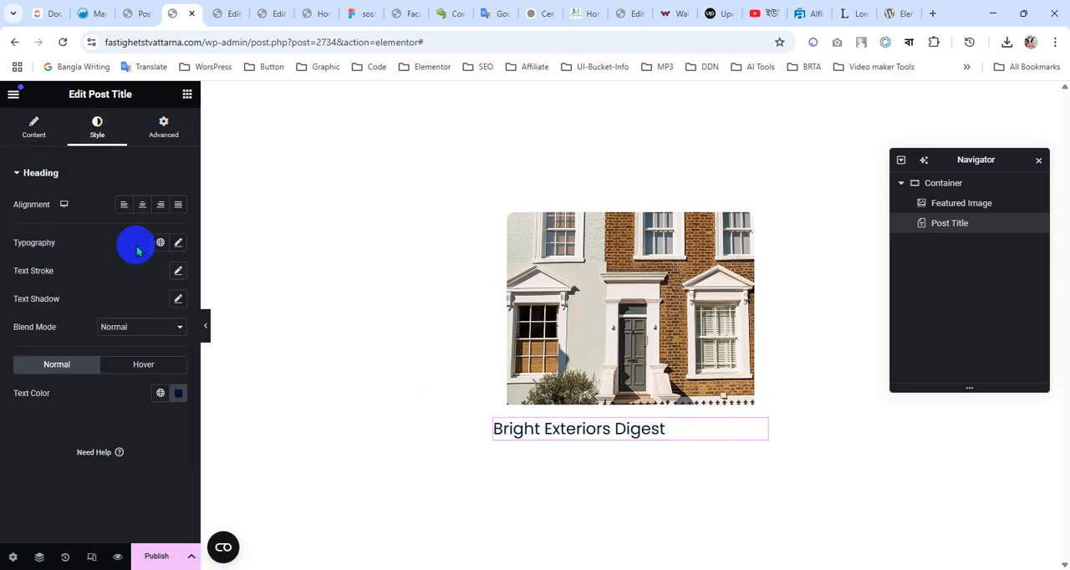
pyautogui.click(178, 245)
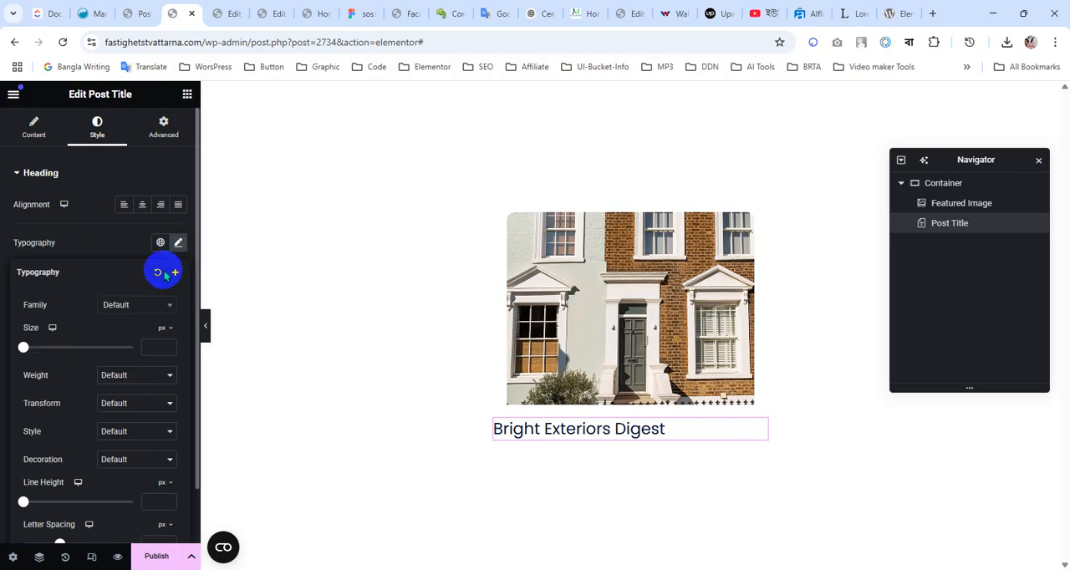
pyautogui.click(139, 304)
pyautogui.click(132, 324)
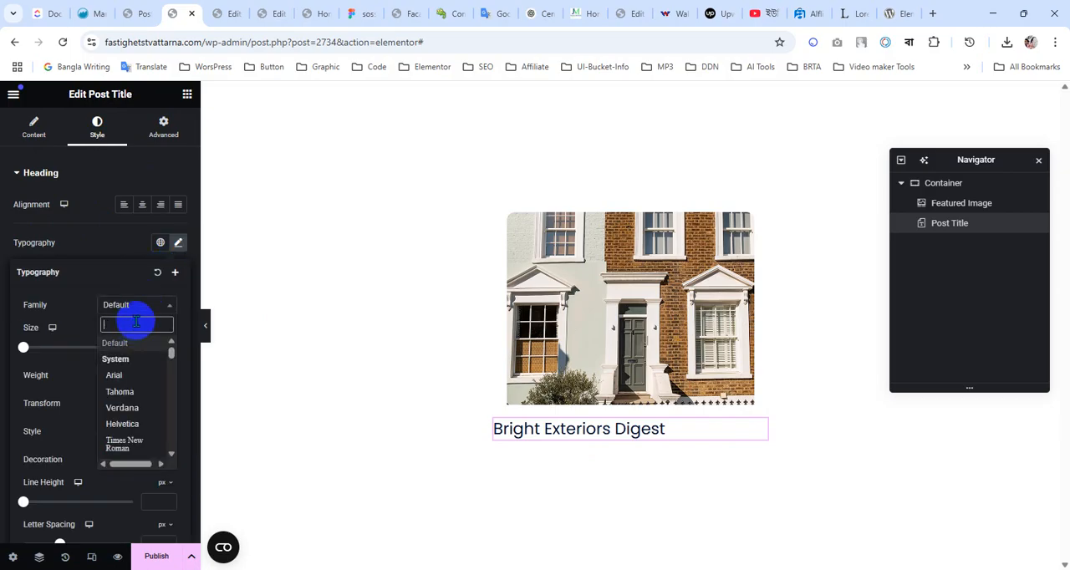
pyautogui.write('poppins')
pyautogui.press('Return')
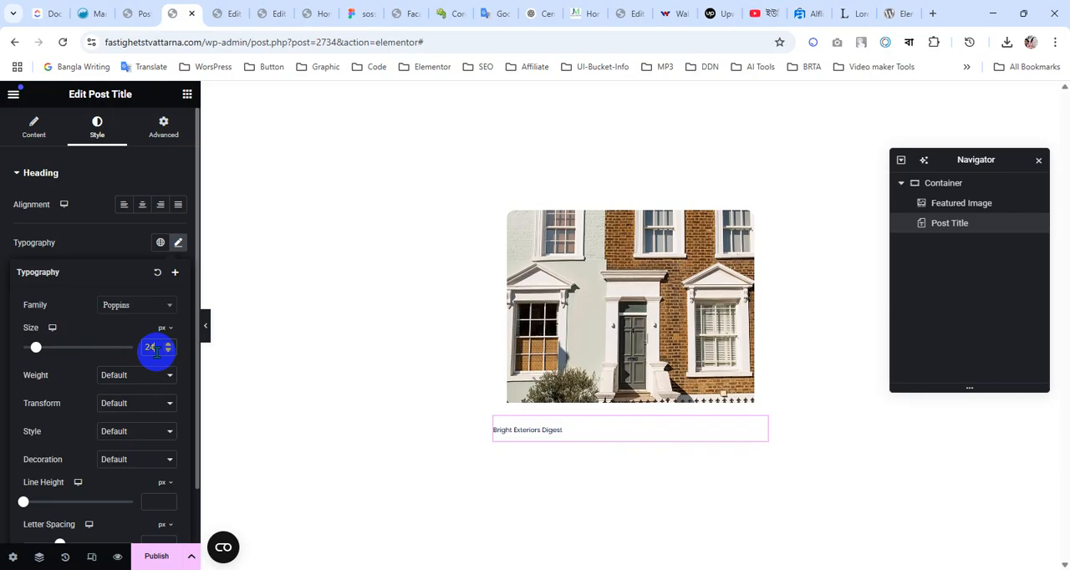
pyautogui.write('24')
# Match the Post Title to the Figma heading with weight 500 (Medium) and 32 px line height, and publish the loop template
pyautogui.click(354, 14)
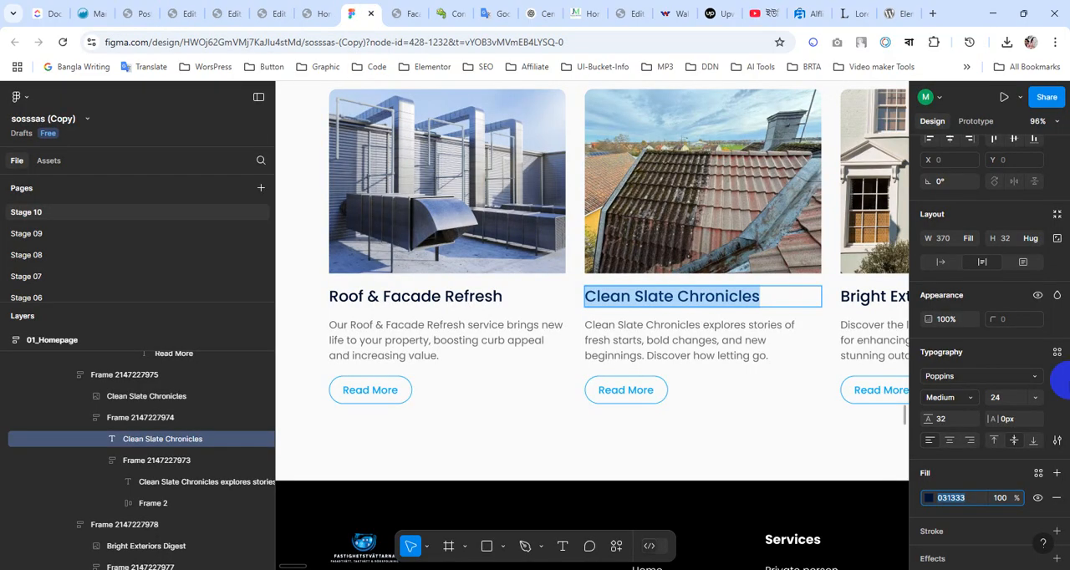
pyautogui.click(316, 13)
pyautogui.click(177, 13)
pyautogui.click(129, 380)
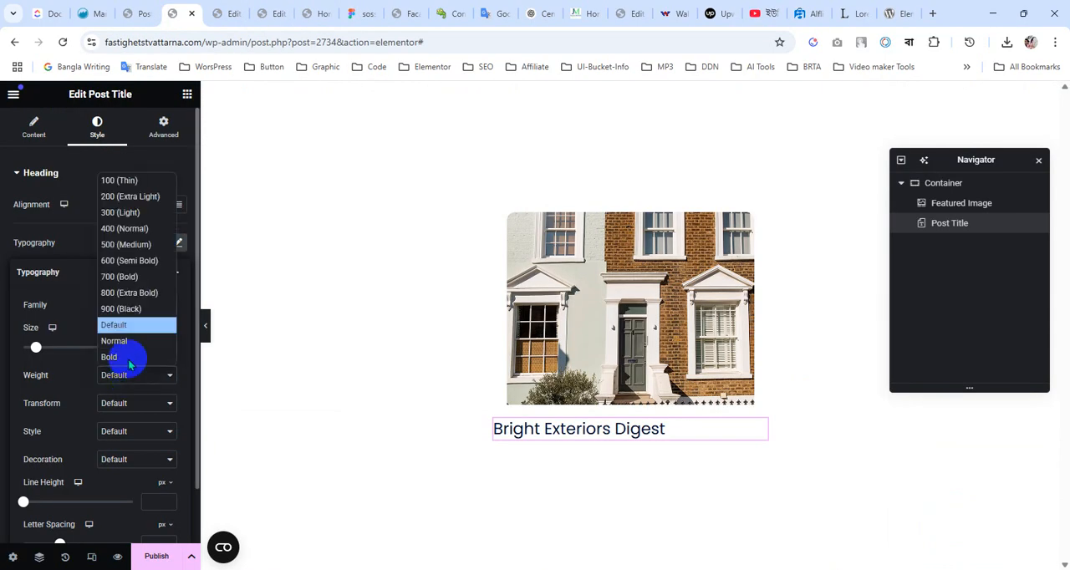
pyautogui.click(130, 250)
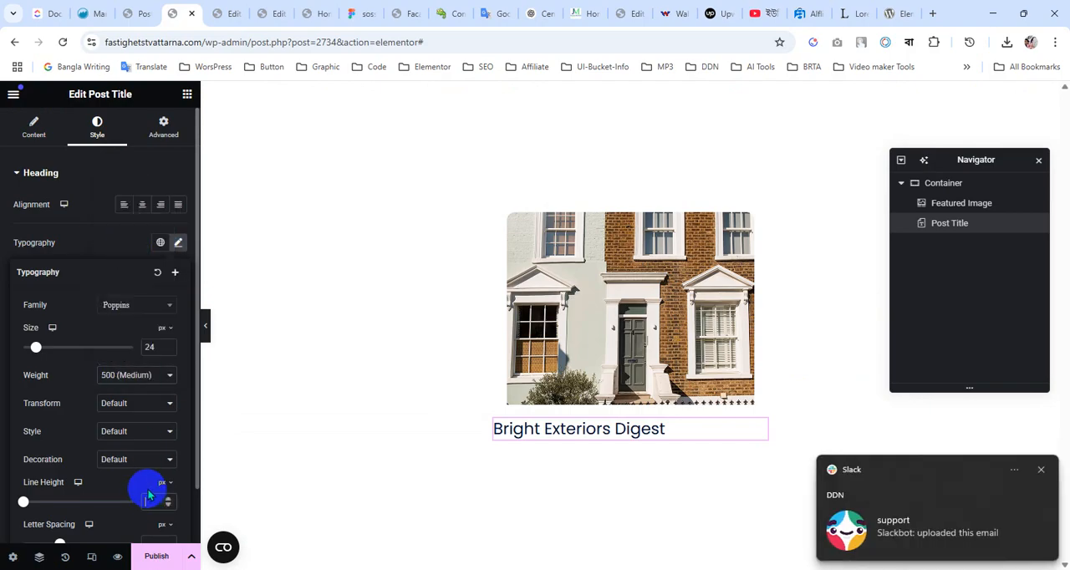
pyautogui.write('32')
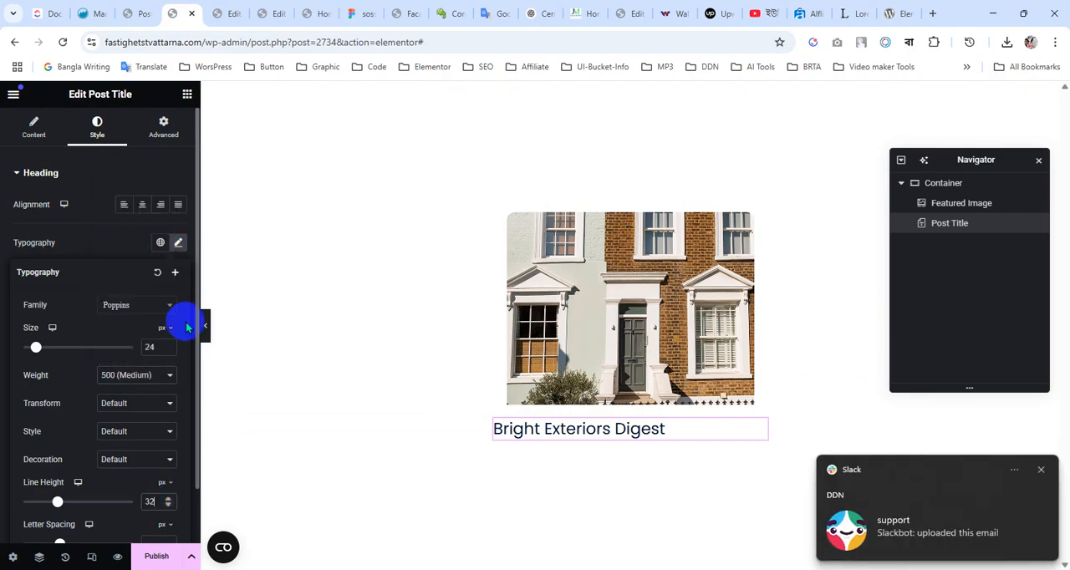
pyautogui.click(153, 557)
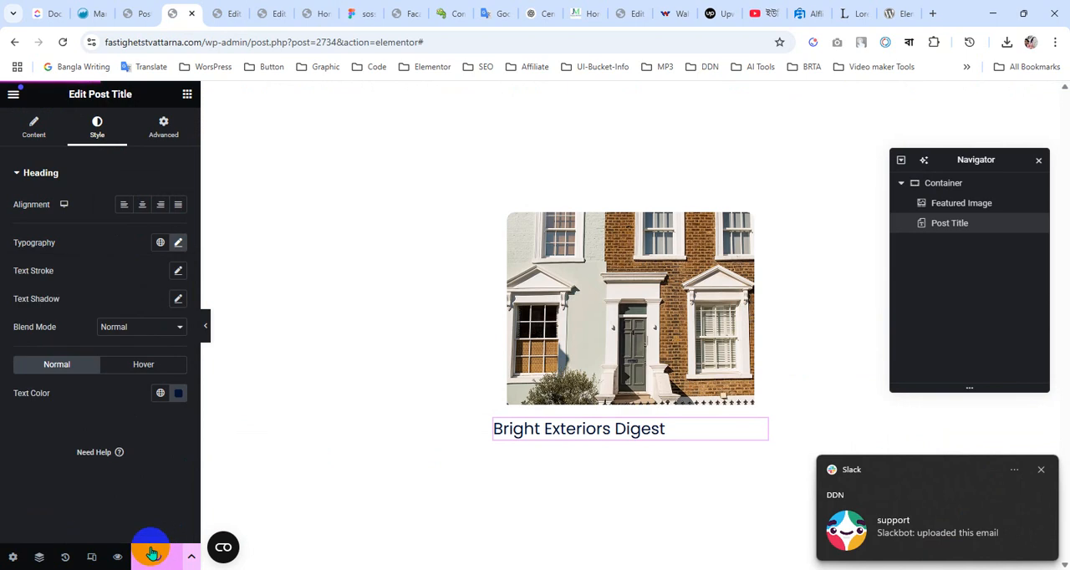
# Review the query source type options in the loop item settings and apply Posts as the source
pyautogui.click(12, 557)
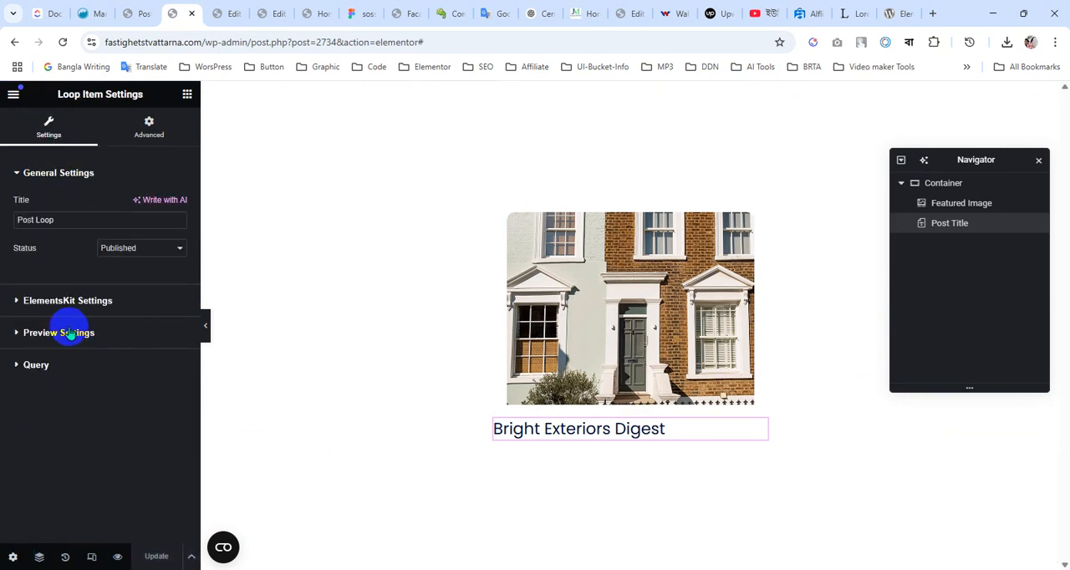
pyautogui.click(36, 365)
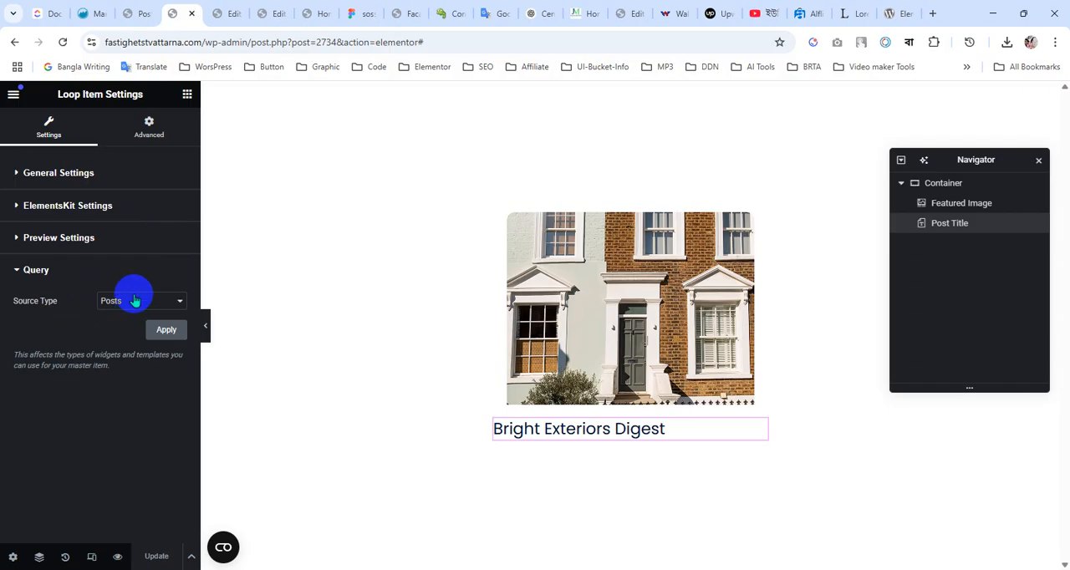
pyautogui.click(134, 301)
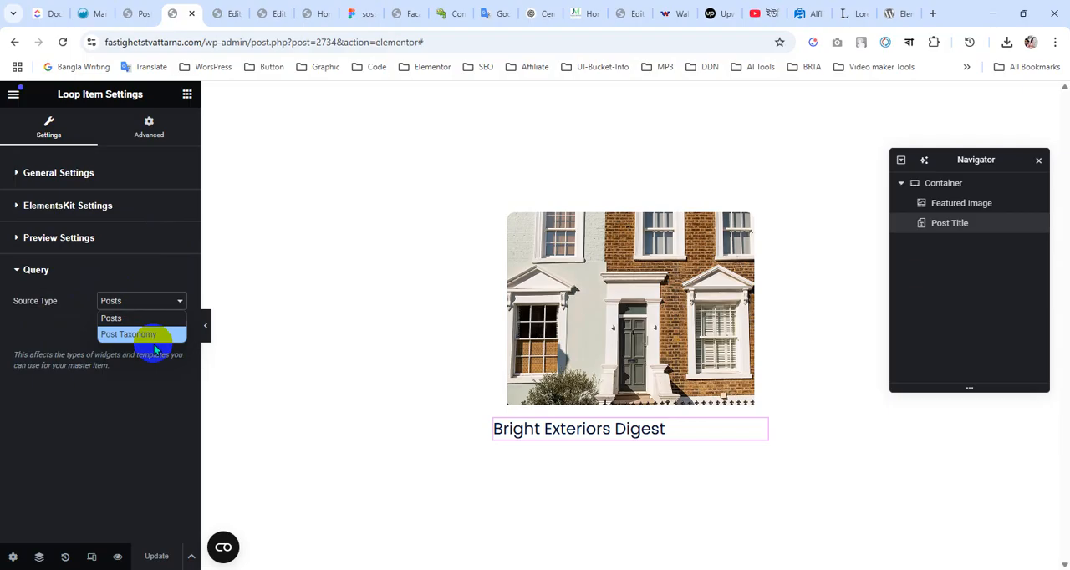
pyautogui.click(141, 415)
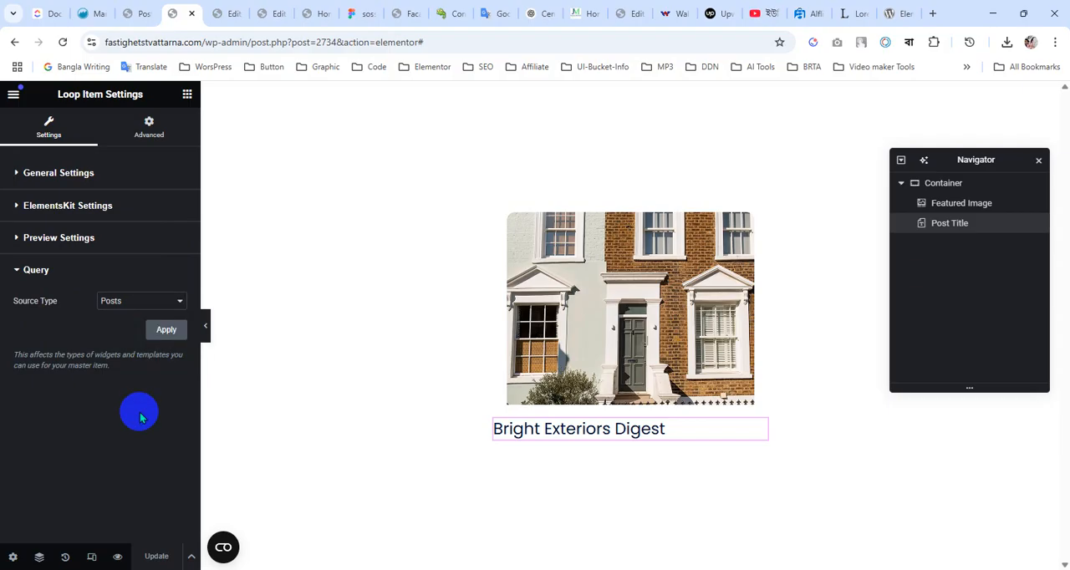
pyautogui.click(134, 11)
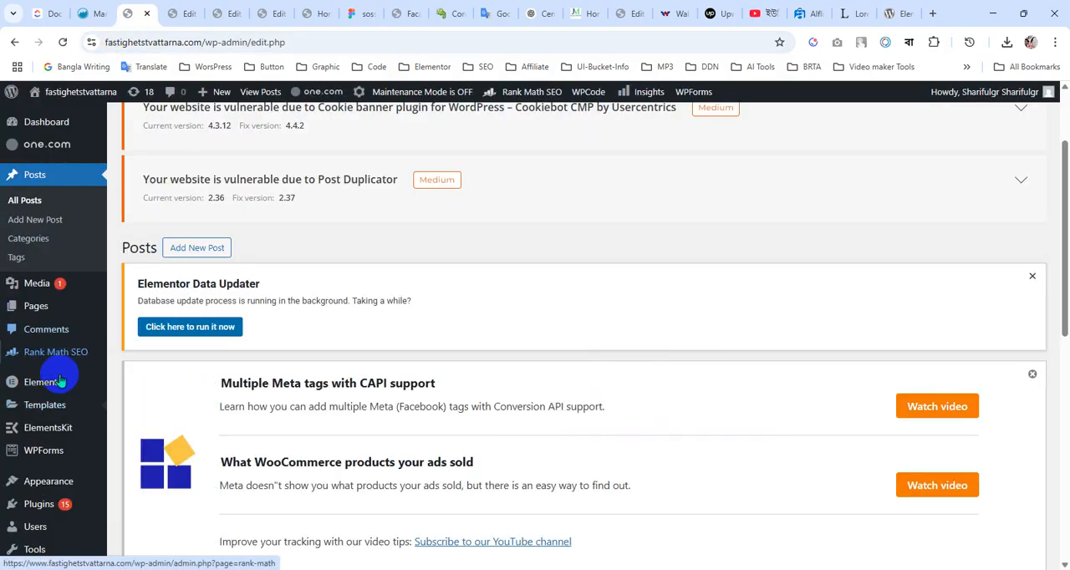
pyautogui.click(184, 14)
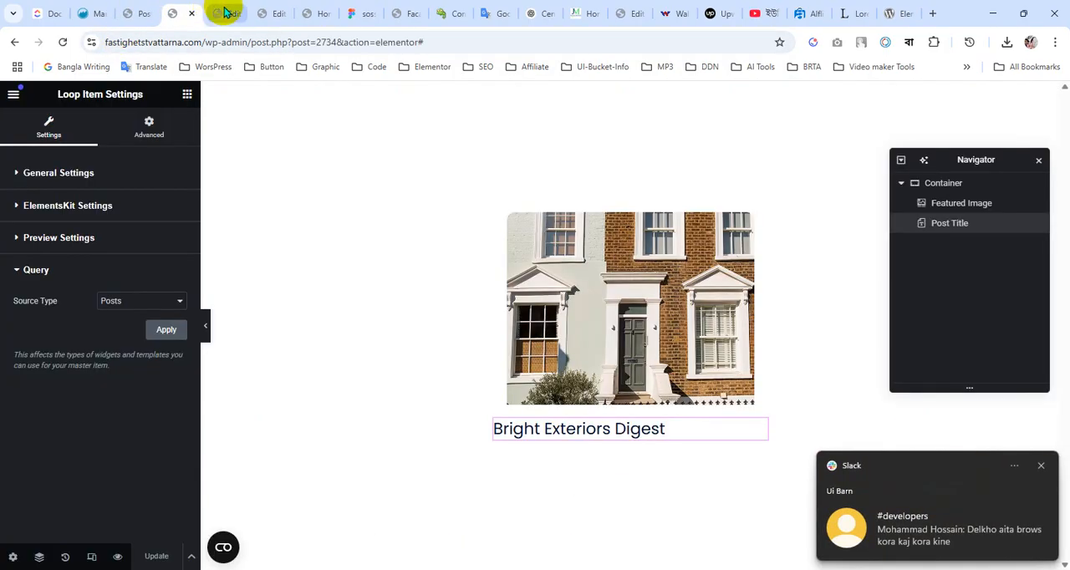
pyautogui.click(159, 329)
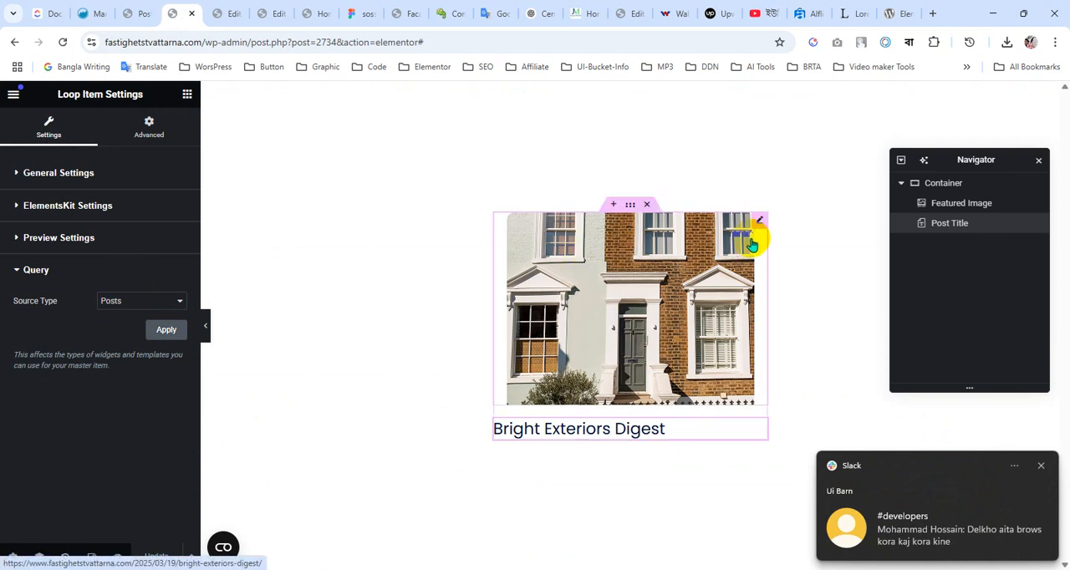
# Add a Post Excerpt widget below the post title and enable applying the excerpt to post content
pyautogui.click(759, 224)
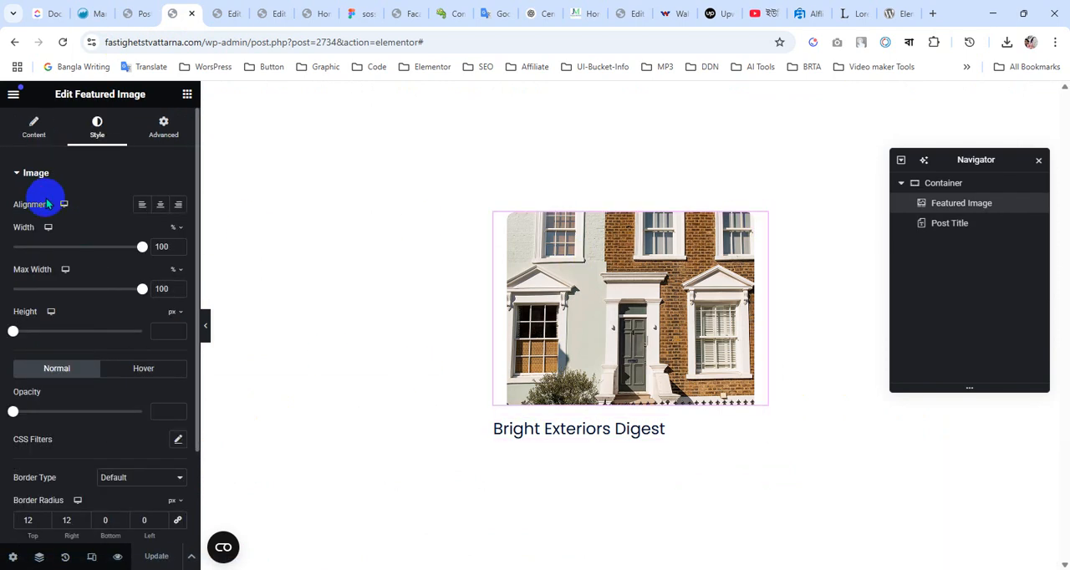
pyautogui.scroll(-2, 61, 363)
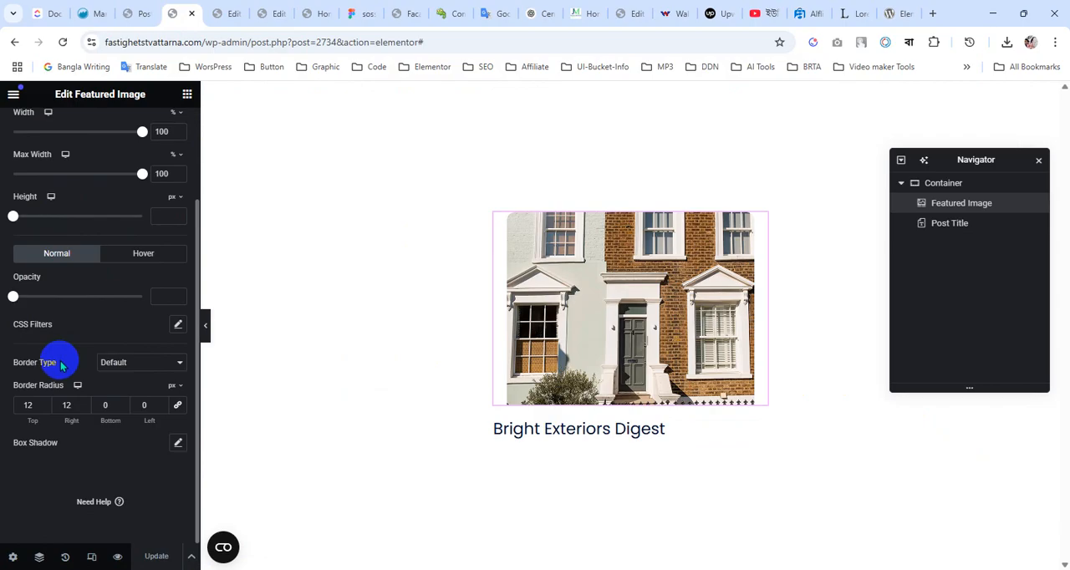
pyautogui.scroll(3, 61, 363)
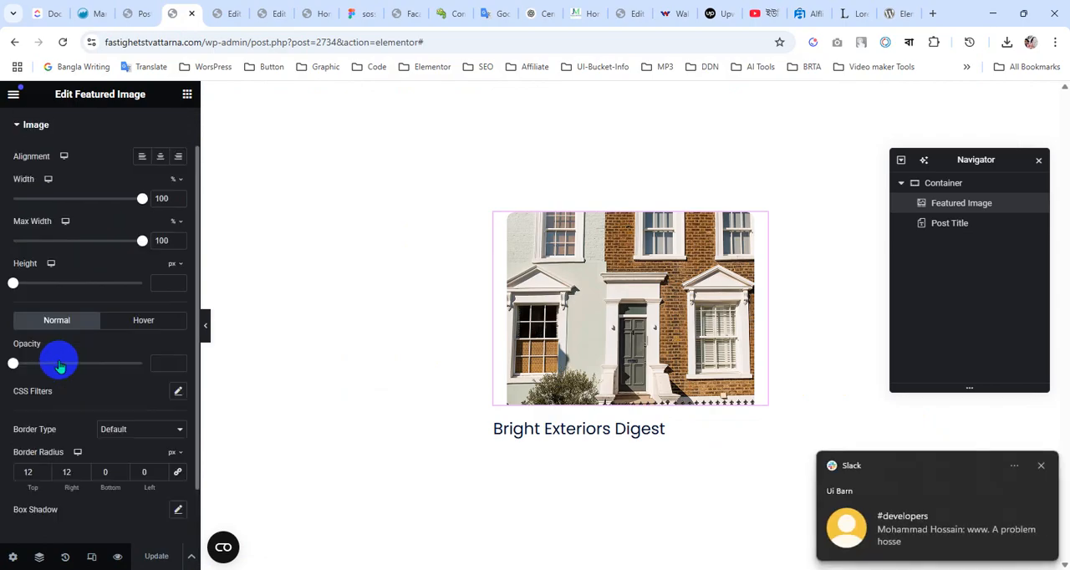
pyautogui.click(185, 97)
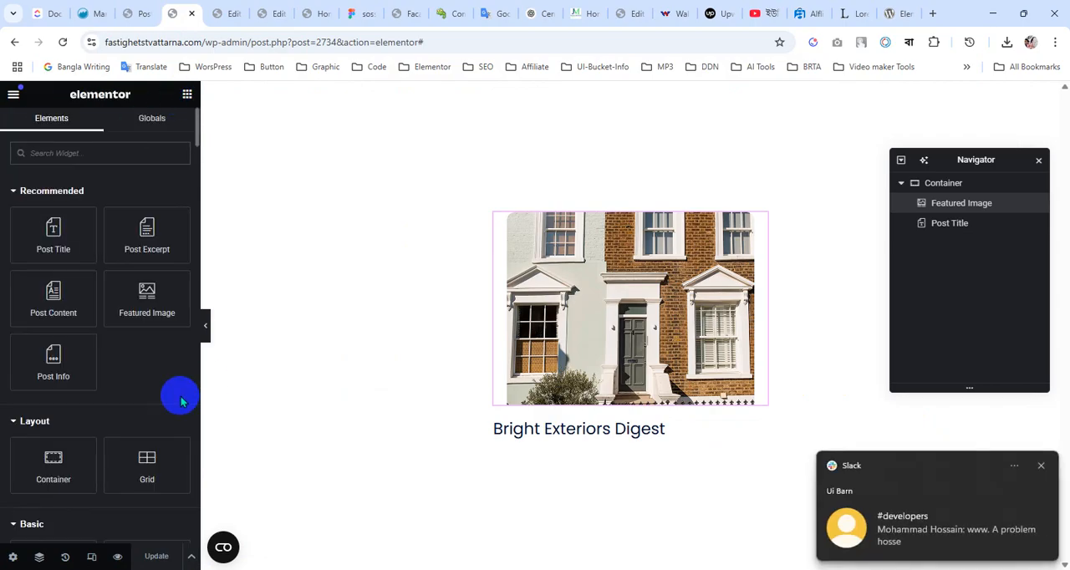
pyautogui.moveTo(146, 229); pyautogui.dragTo(615, 443)
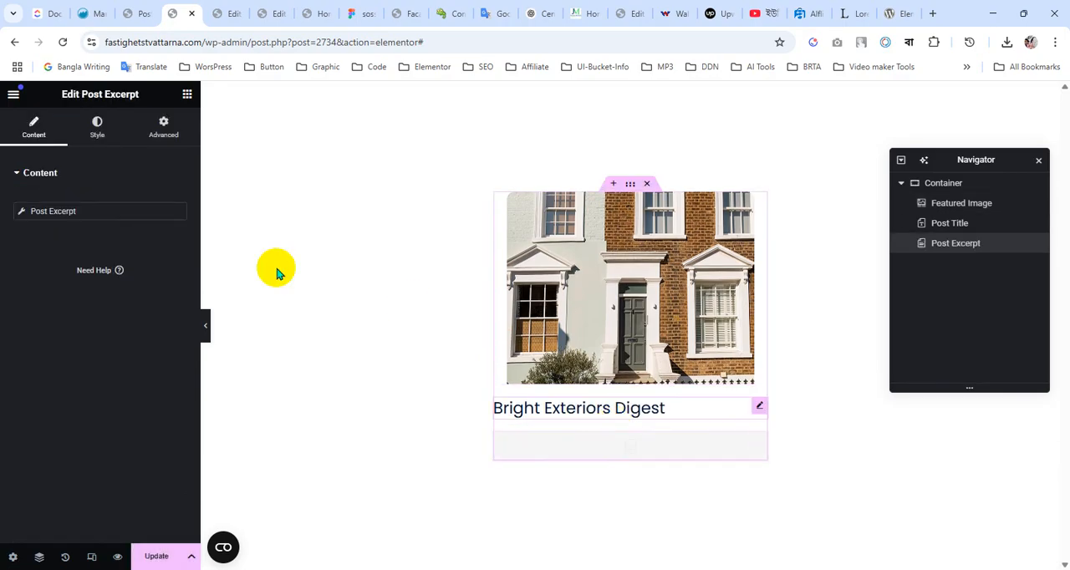
pyautogui.click(120, 211)
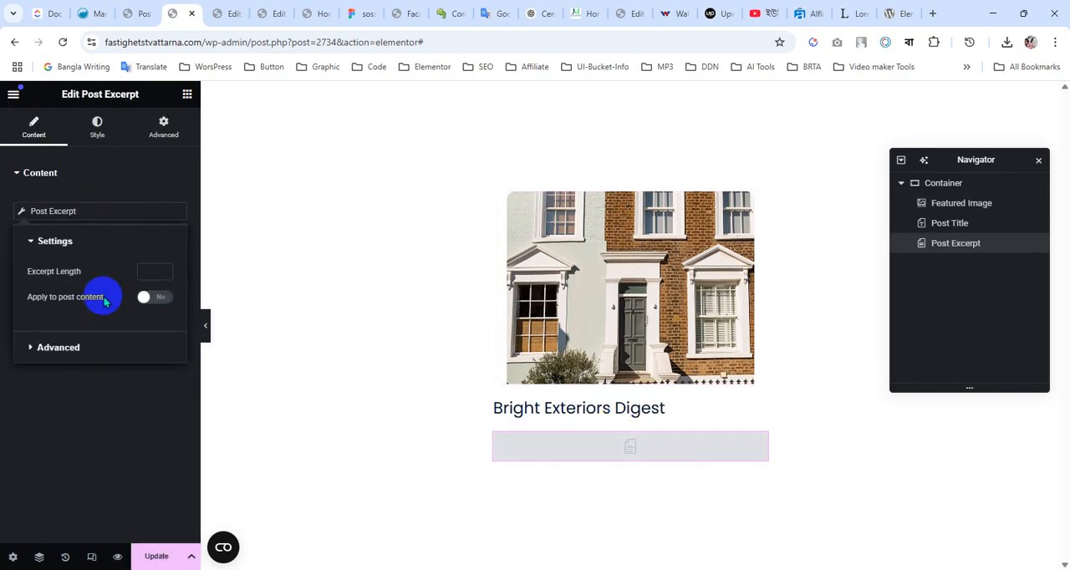
pyautogui.click(156, 304)
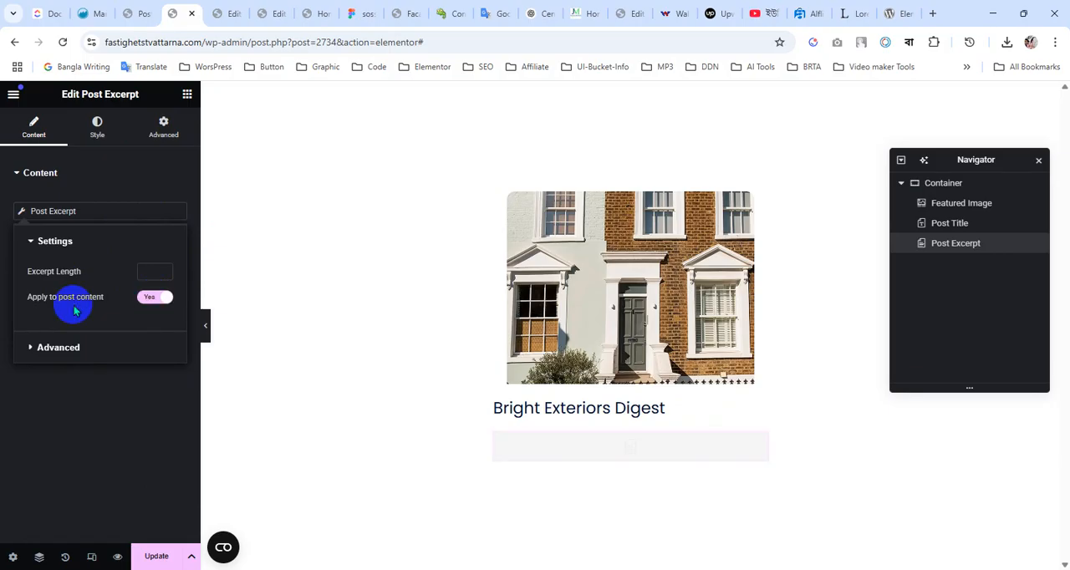
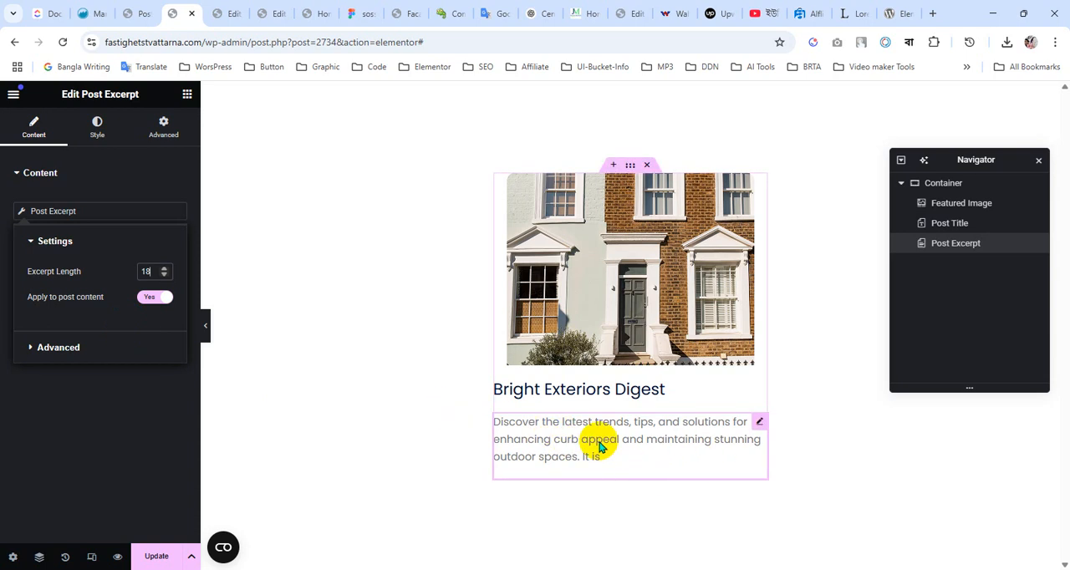
# Apply a global typography preset to the Post Excerpt's text
pyautogui.click(108, 393)
pyautogui.click(97, 127)
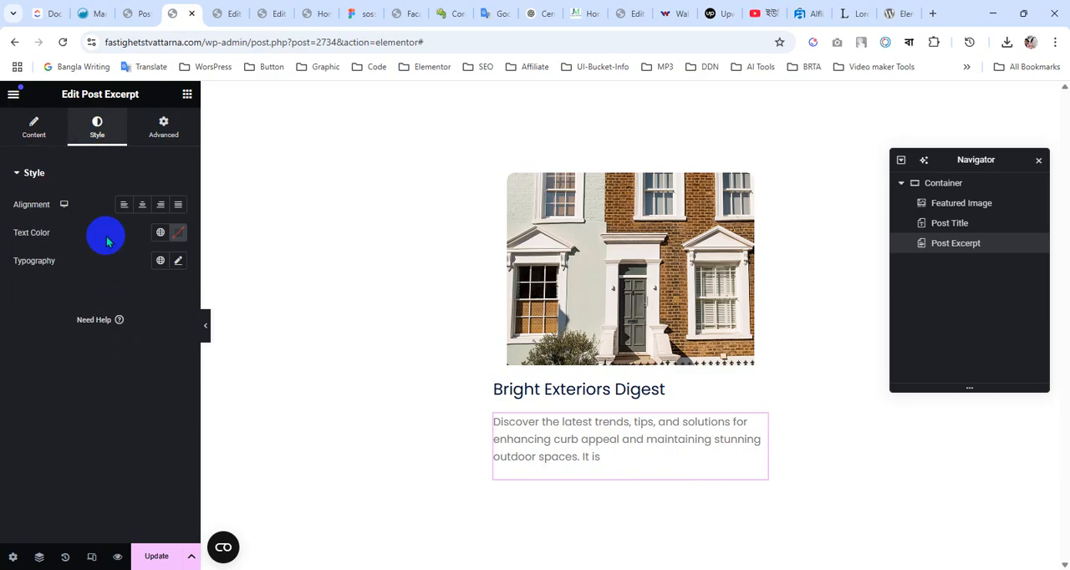
pyautogui.click(160, 260)
pyautogui.click(85, 383)
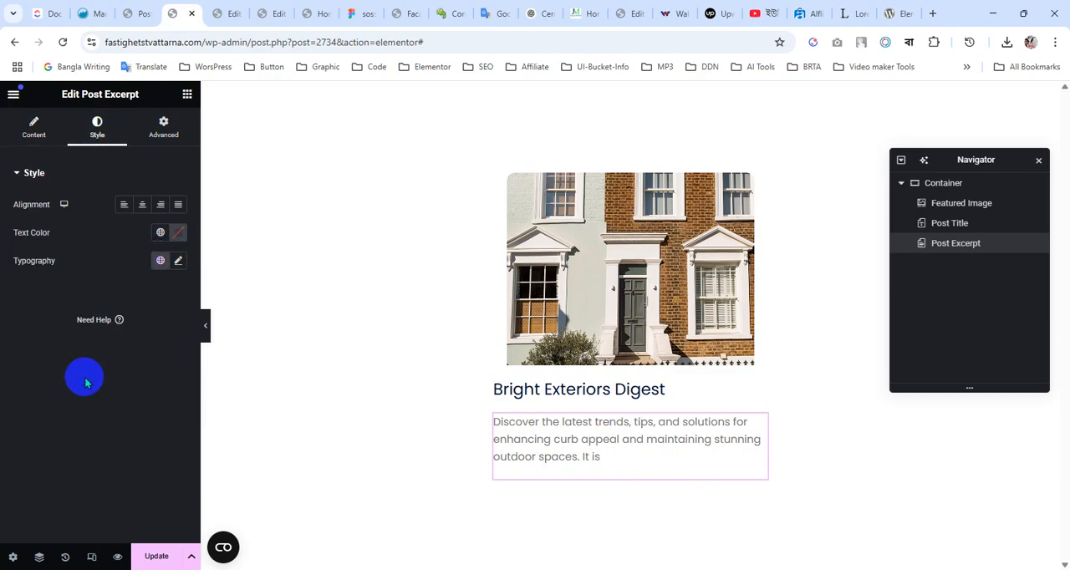
# Copy the description text's fill color 666666 from the Figma design, set it as the Post Excerpt's text color, and update the template
pyautogui.click(358, 14)
pyautogui.click(519, 357)
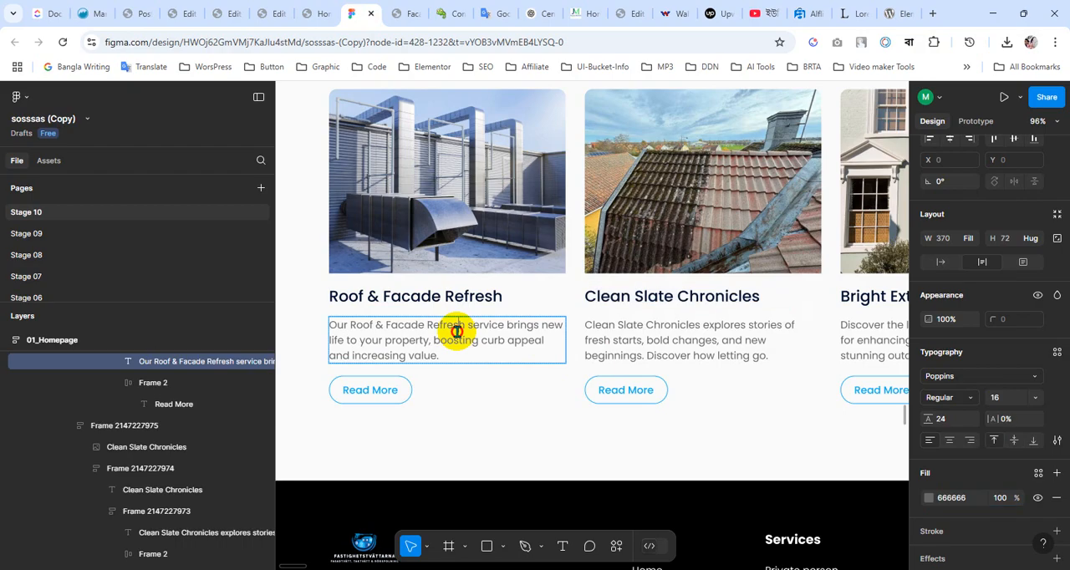
pyautogui.doubleClick(456, 332)
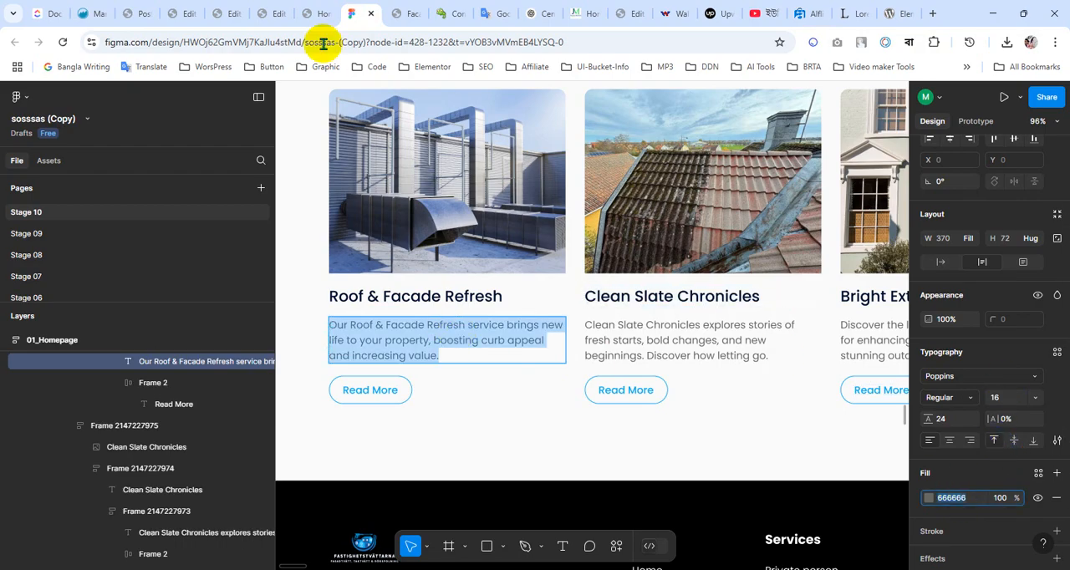
pyautogui.click(226, 12)
pyautogui.click(190, 10)
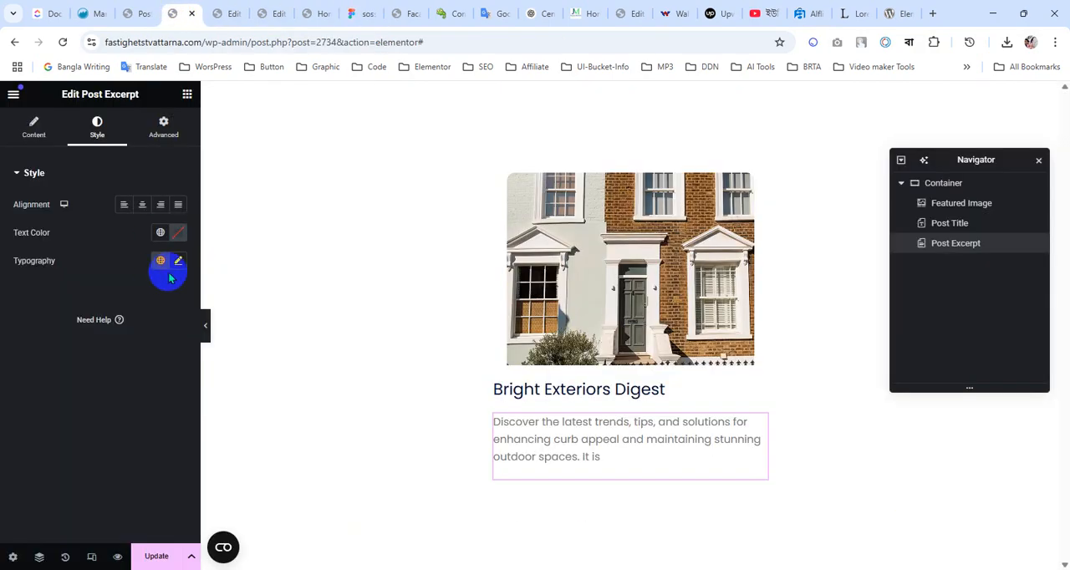
pyautogui.click(177, 232)
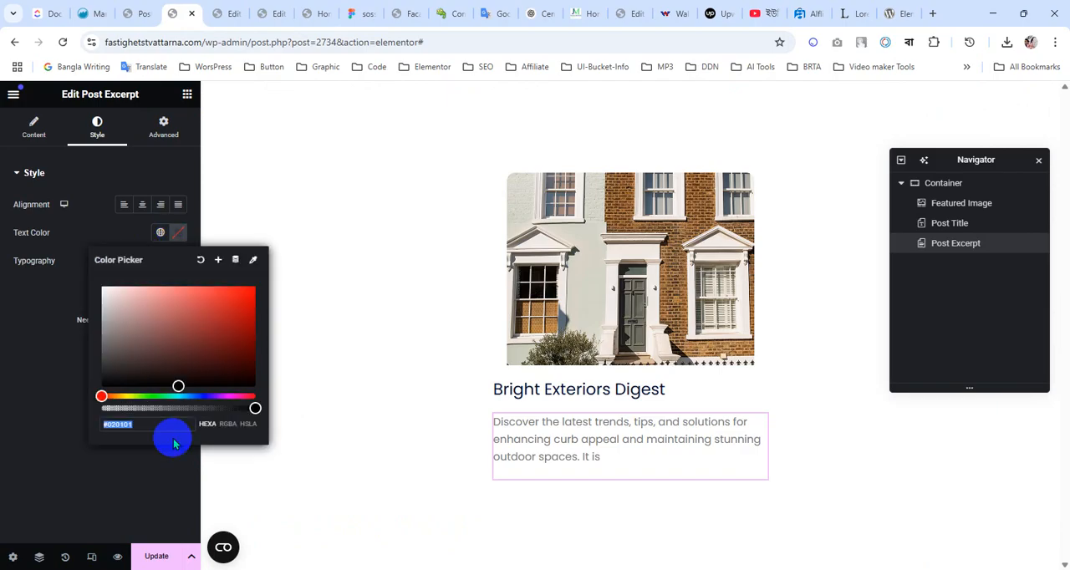
pyautogui.write('#666666')
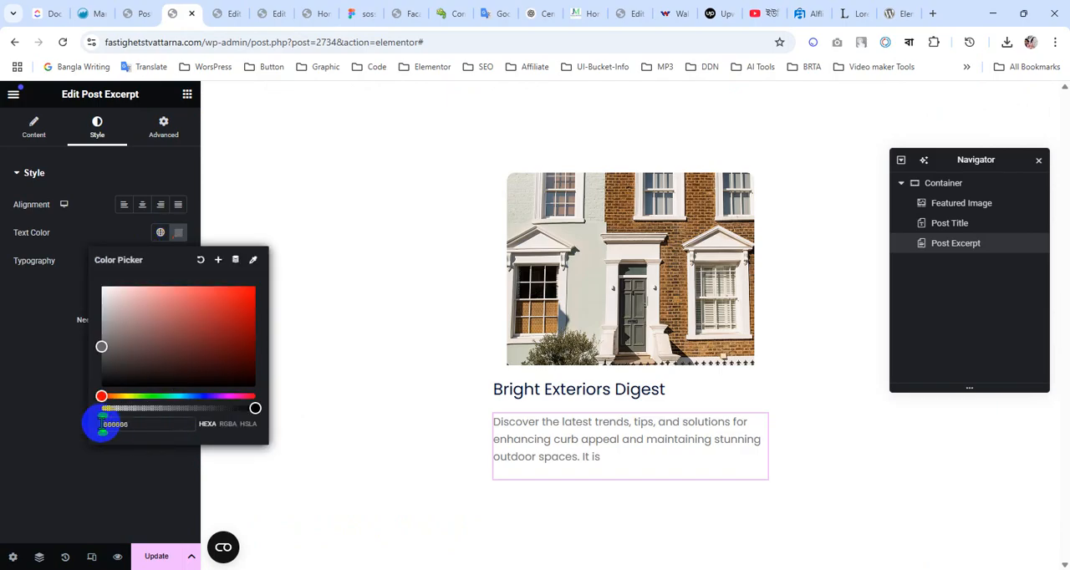
pyautogui.click(111, 472)
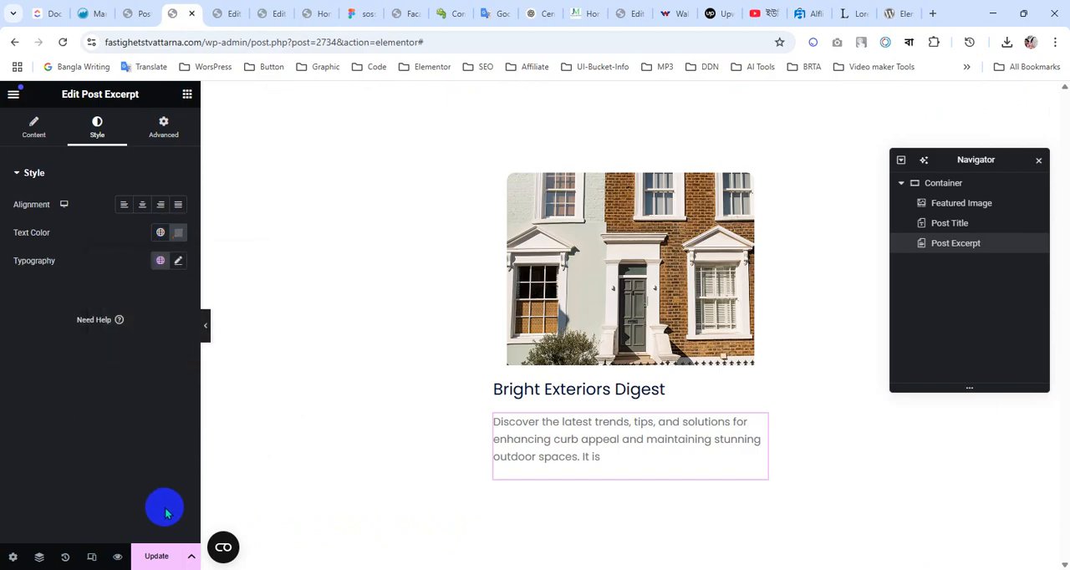
pyautogui.click(157, 554)
# Add a Button widget below the Post Excerpt and update the loop template
pyautogui.click(187, 93)
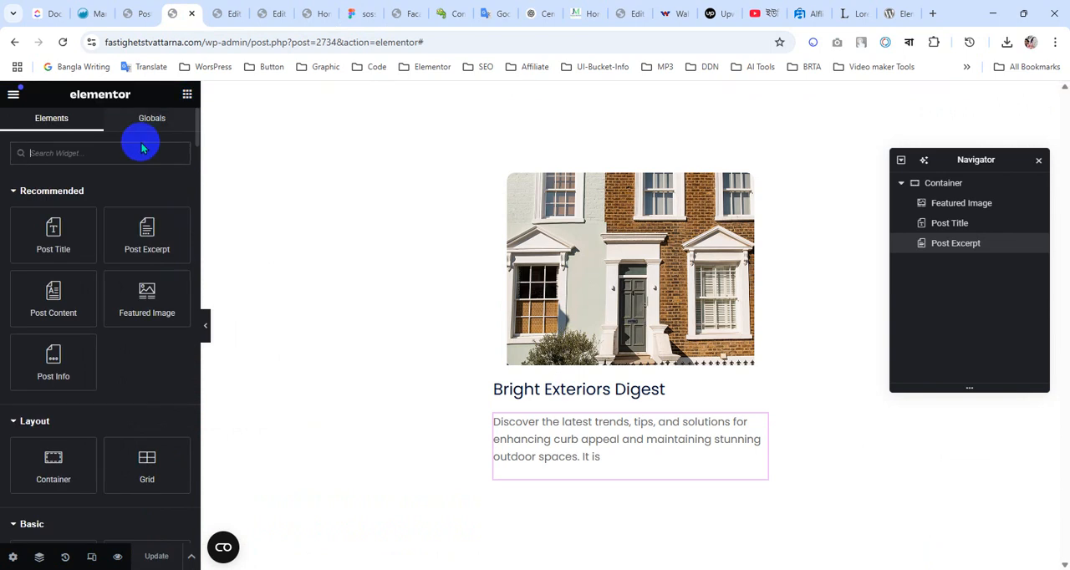
pyautogui.write('butto')
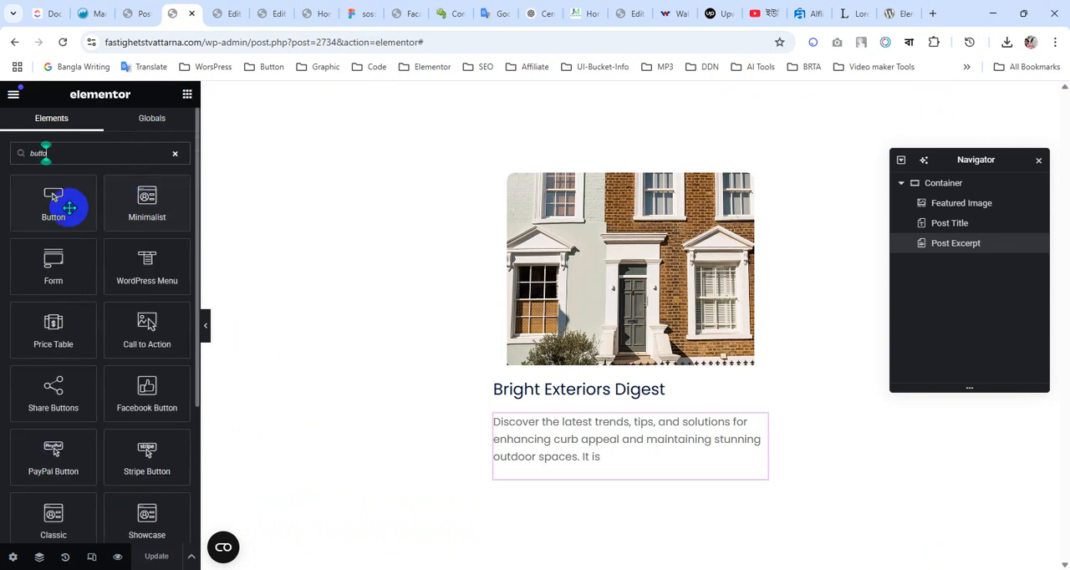
pyautogui.moveTo(62, 205); pyautogui.dragTo(661, 465)
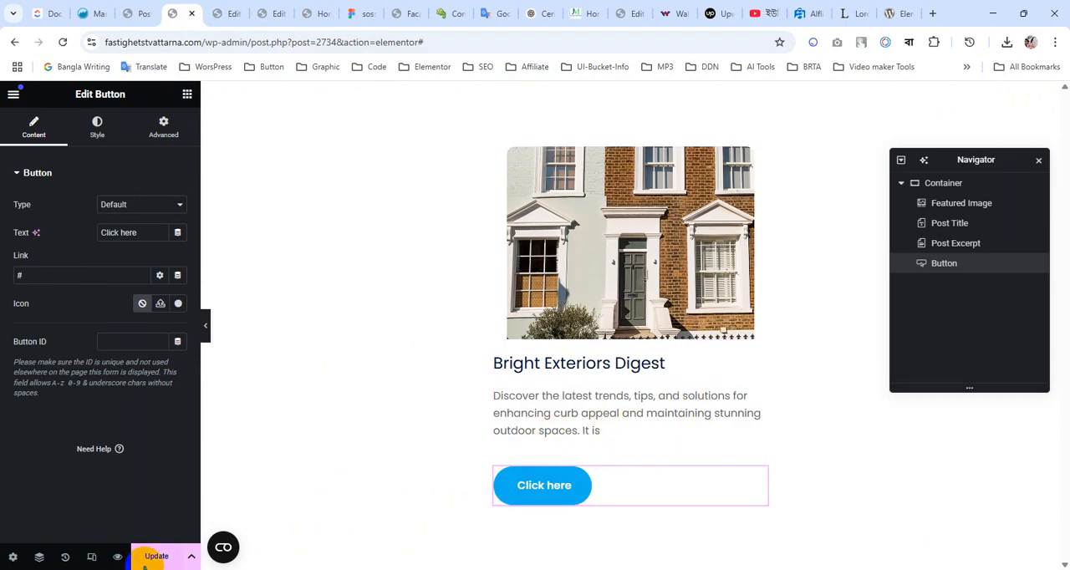
pyautogui.click(148, 557)
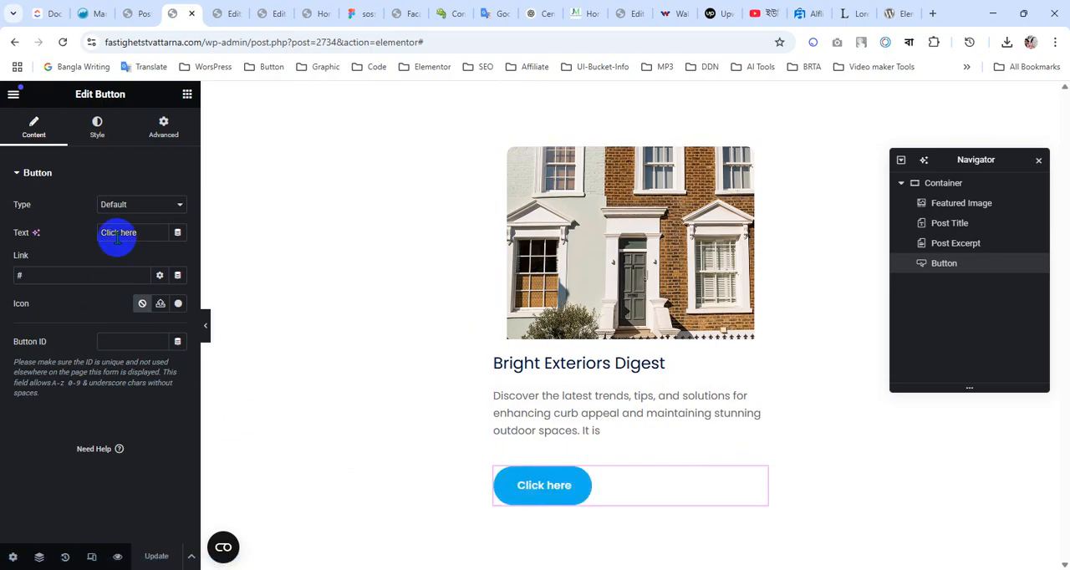
# Set the button's text to Read More and link it dynamically to the Post URL
pyautogui.write('Read More')
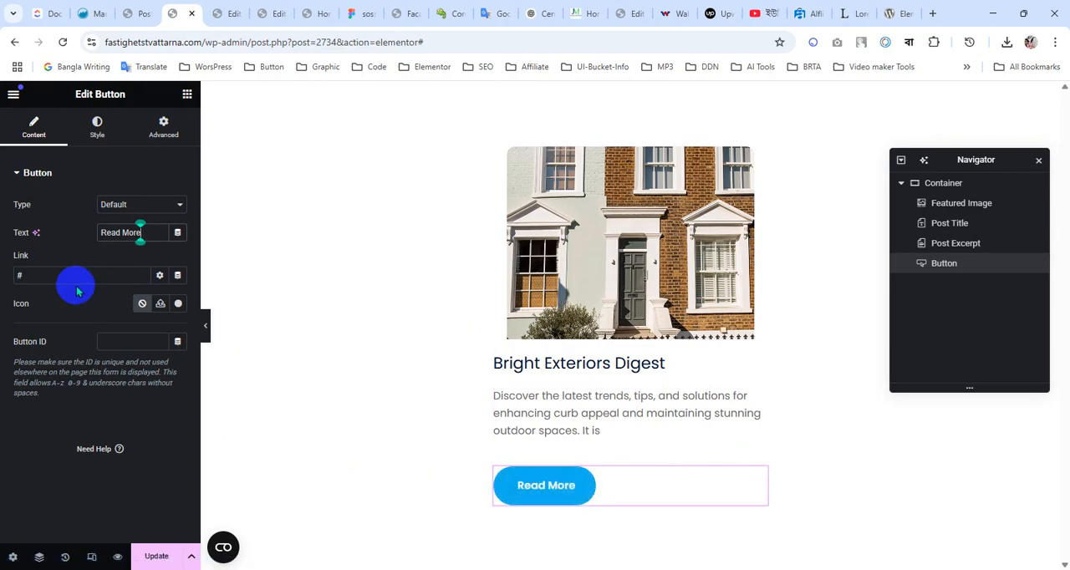
pyautogui.click(177, 283)
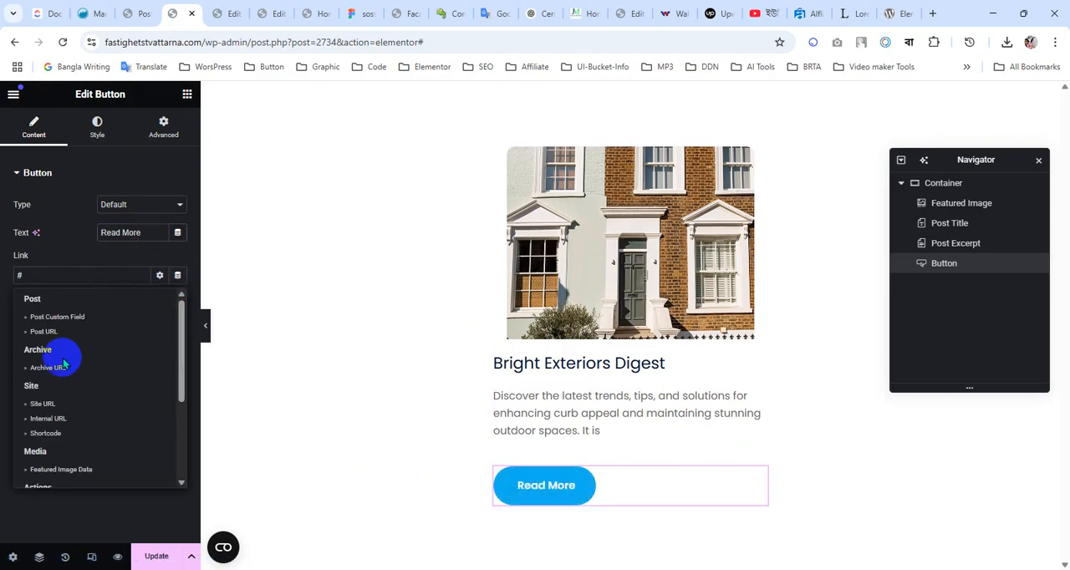
pyautogui.click(67, 333)
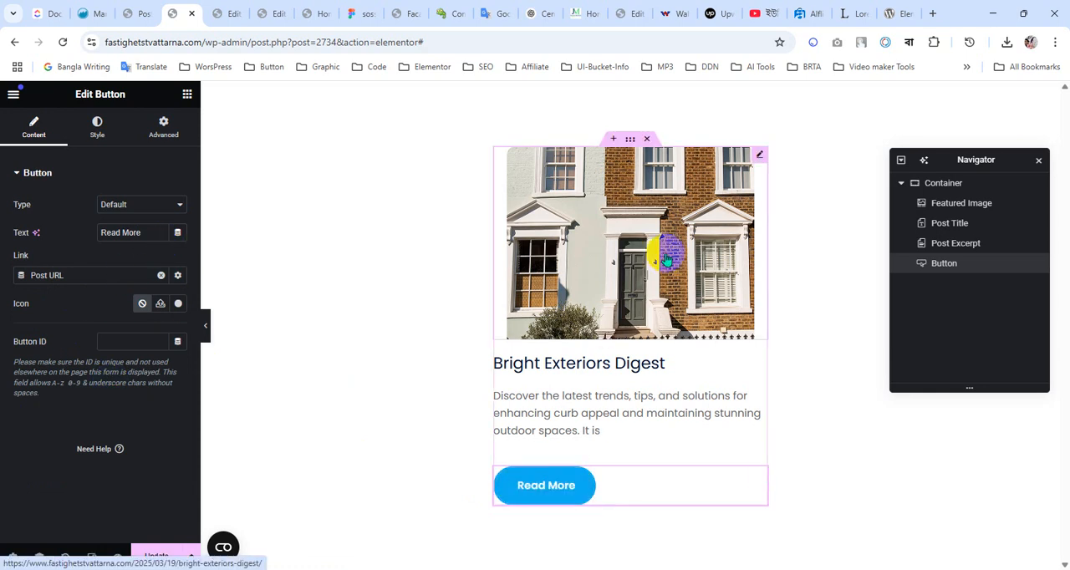
# Remove the Post URL link from the Featured Image and update the loop template
pyautogui.click(760, 158)
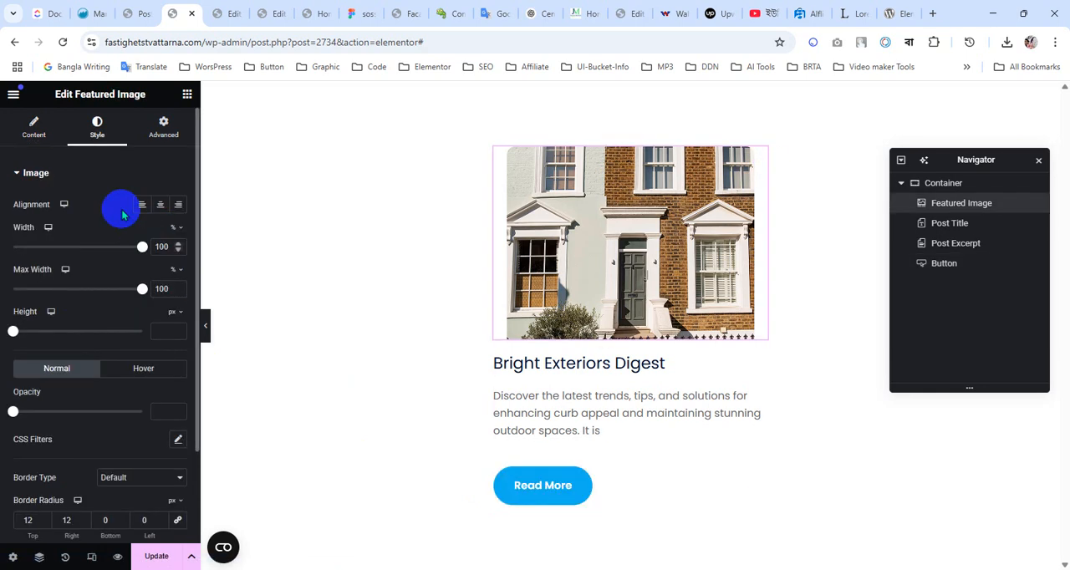
pyautogui.click(32, 128)
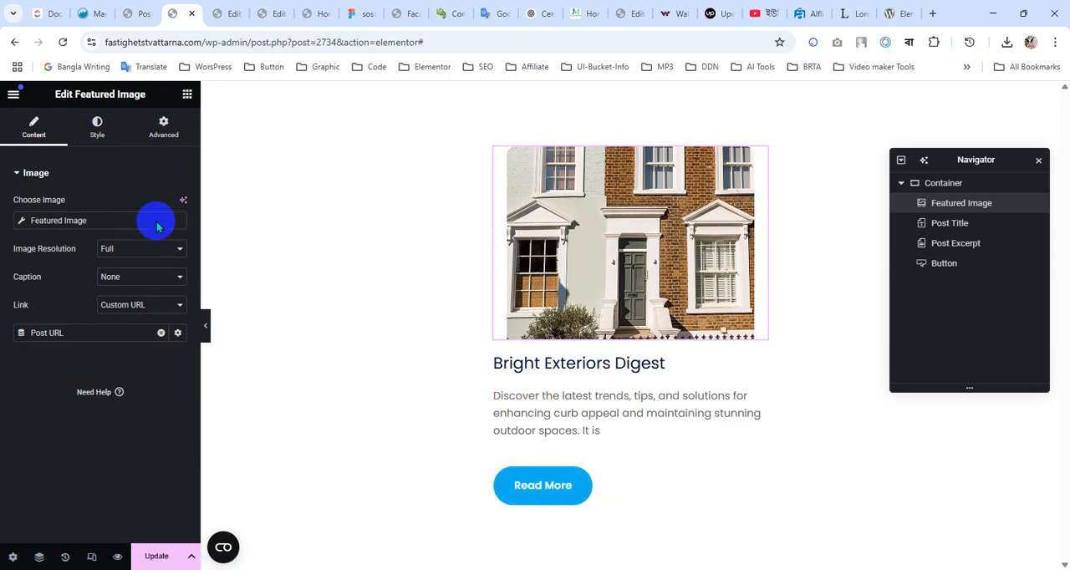
pyautogui.click(161, 333)
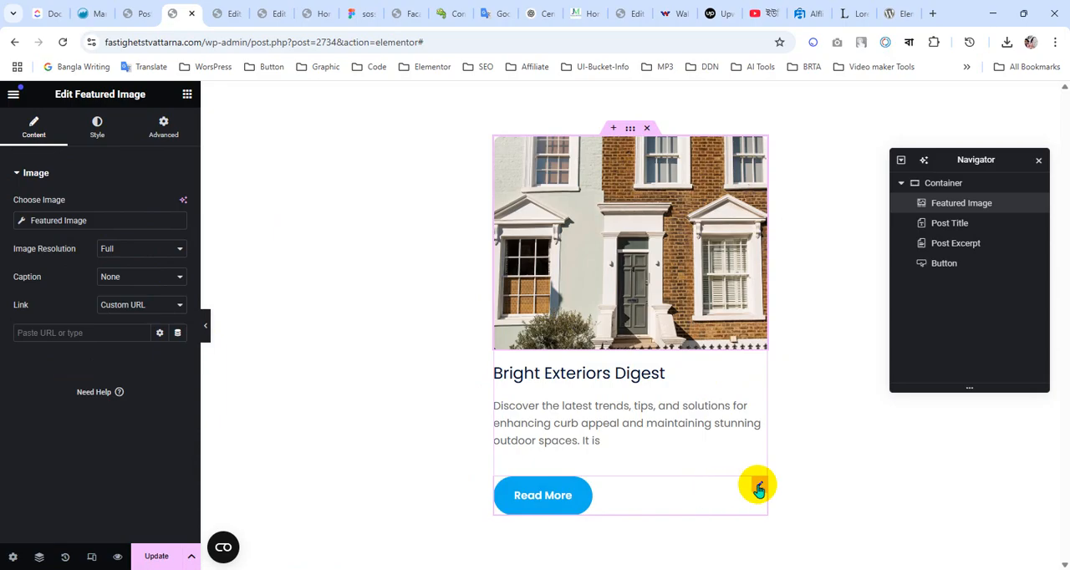
pyautogui.click(758, 488)
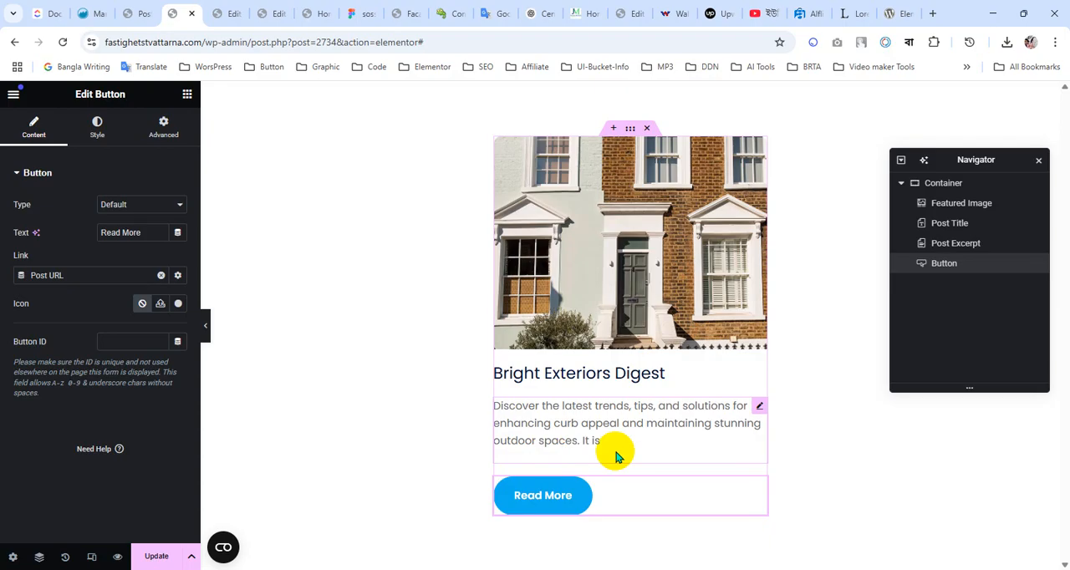
pyautogui.click(159, 559)
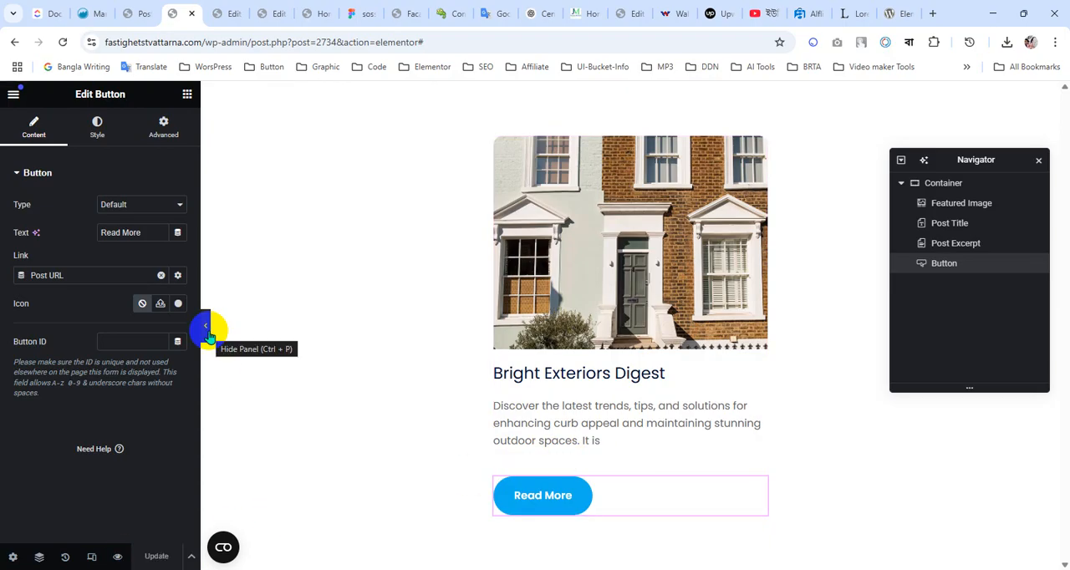
# Inspect the excerpt paragraph in the browser's developer tools to find the margin causing the extra space above the button
pyautogui.click(206, 328)
pyautogui.rightClick(464, 420)
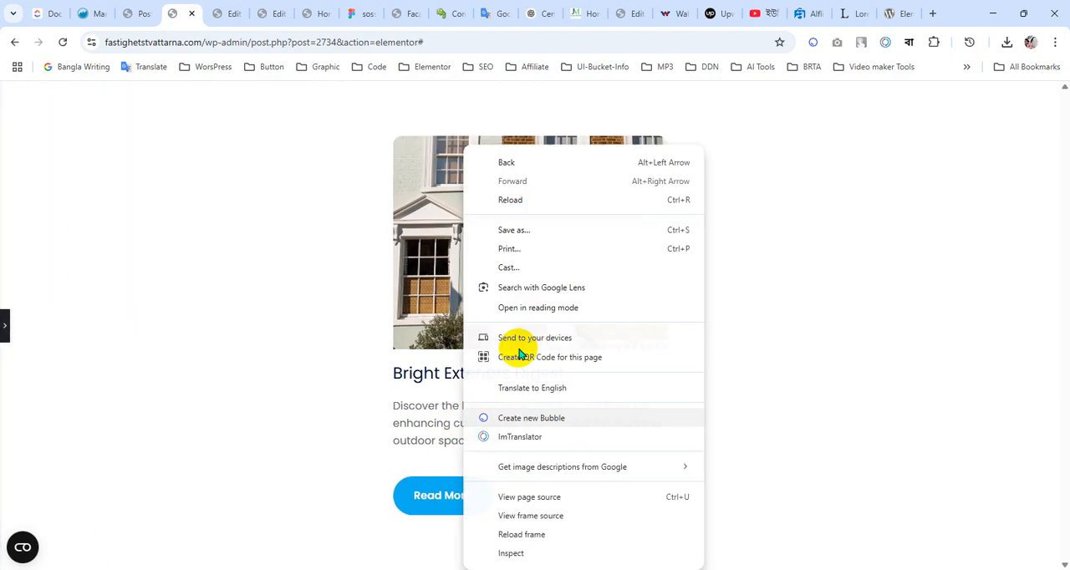
pyautogui.click(533, 557)
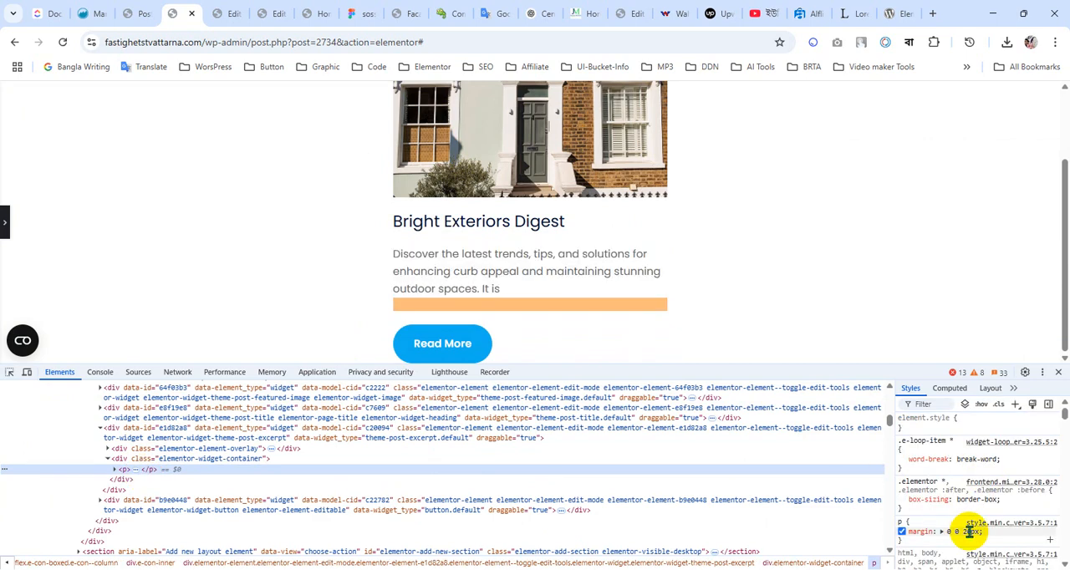
pyautogui.click(1060, 374)
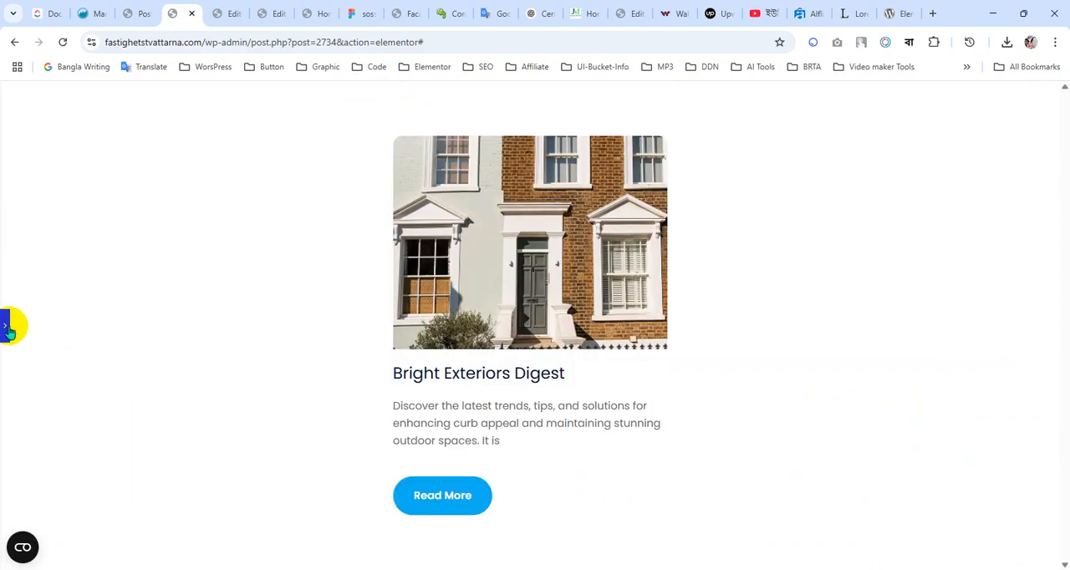
pyautogui.click(6, 329)
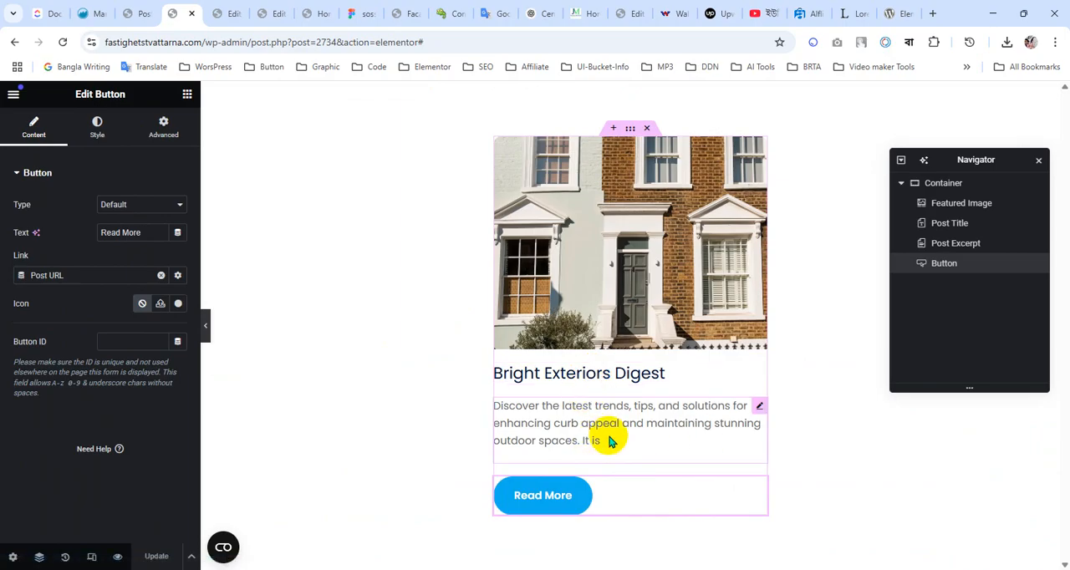
# Add a custom CSS rule to the Post Excerpt widget that targets its paragraph with selector p
pyautogui.click(759, 411)
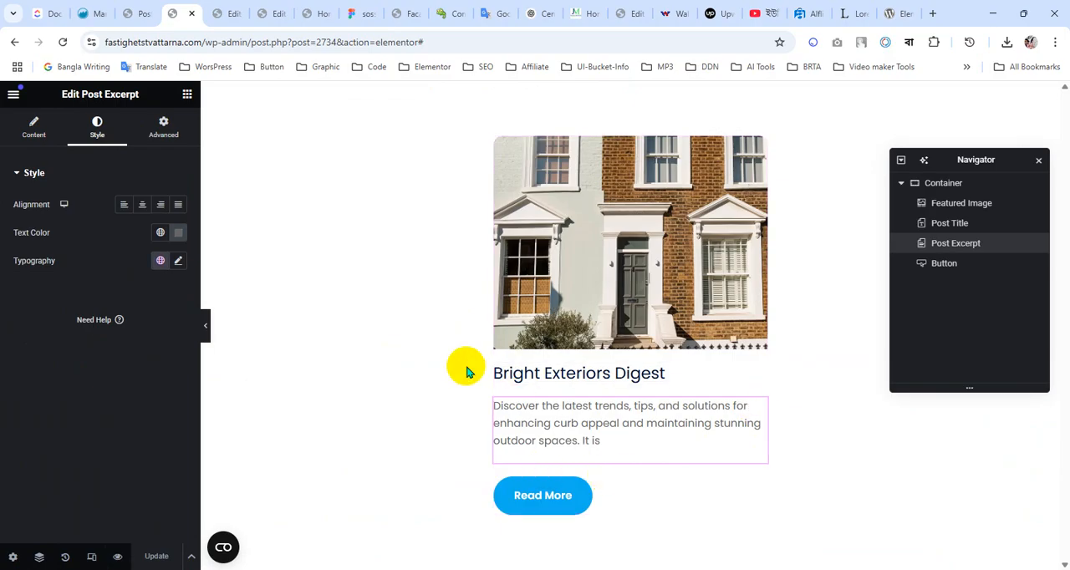
pyautogui.click(31, 130)
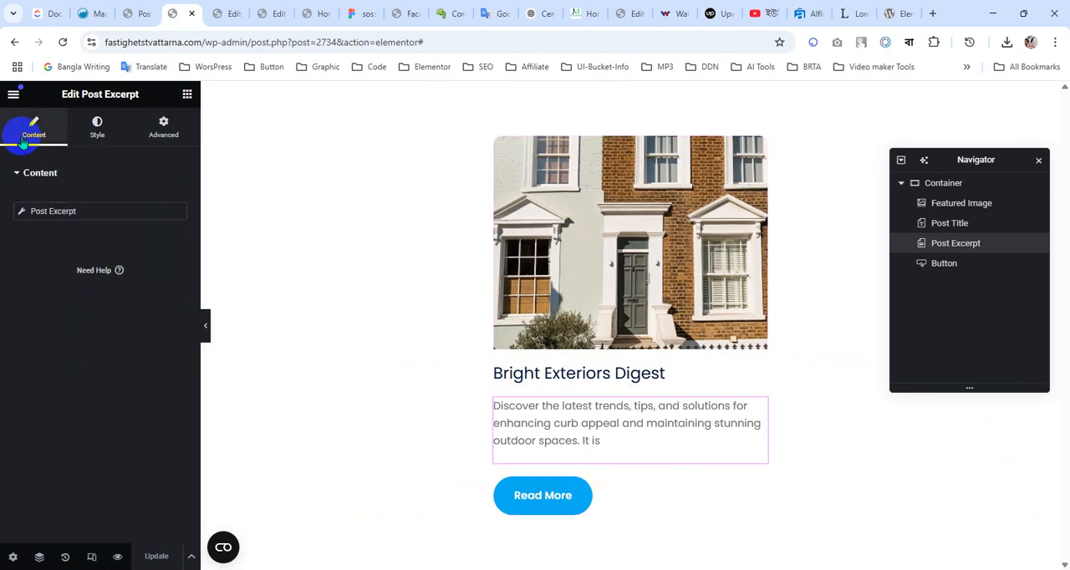
pyautogui.click(94, 140)
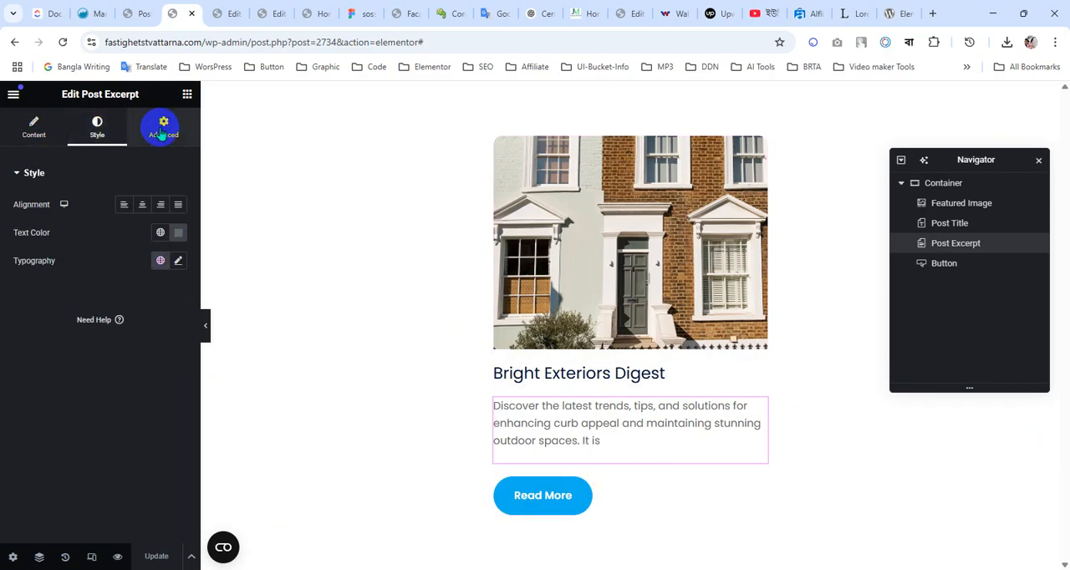
pyautogui.click(162, 131)
pyautogui.scroll(-5, 126, 411)
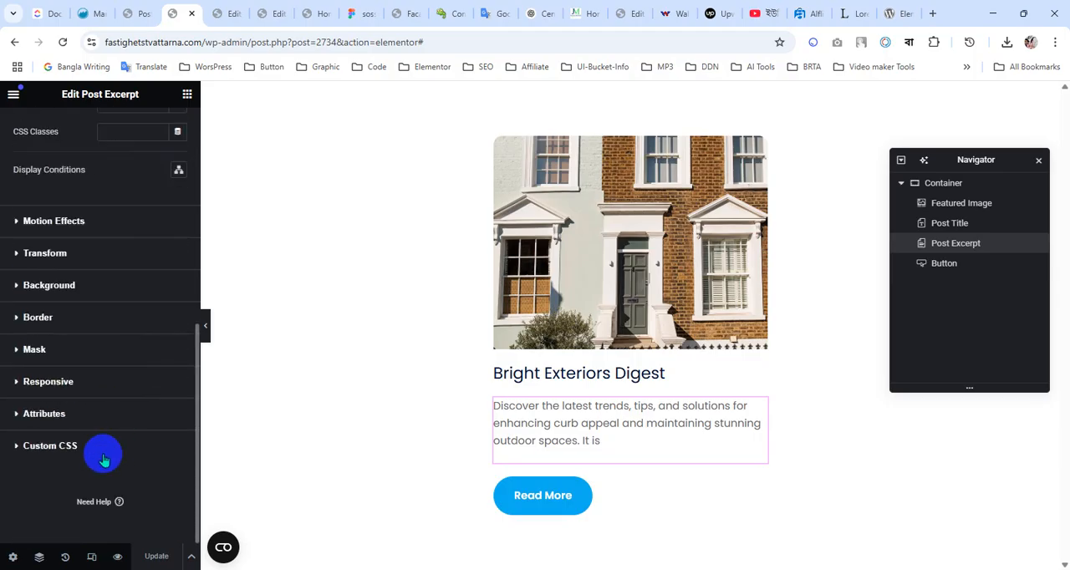
pyautogui.click(51, 445)
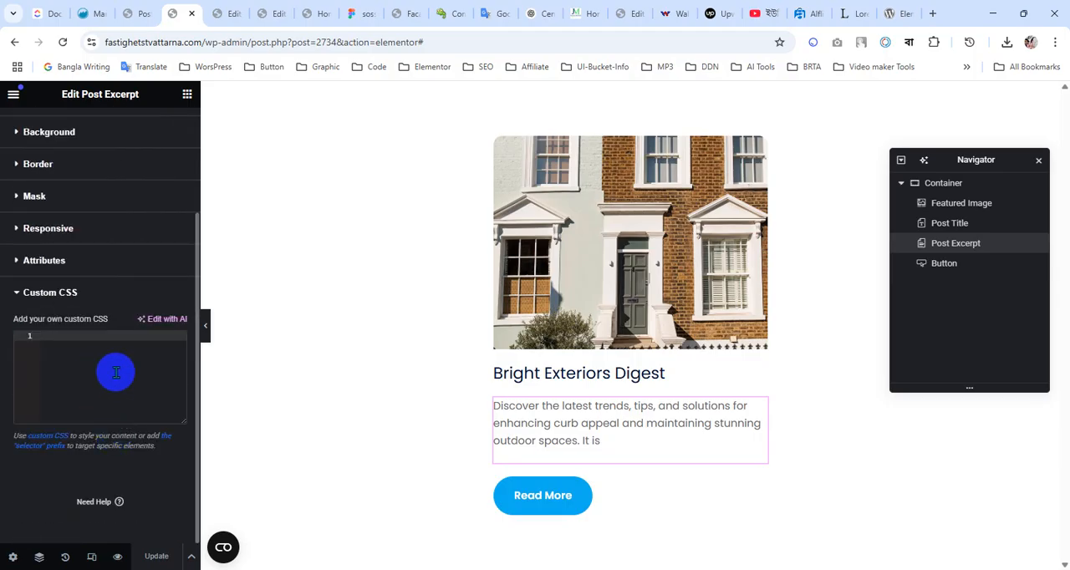
pyautogui.write('se')
pyautogui.press('Return')
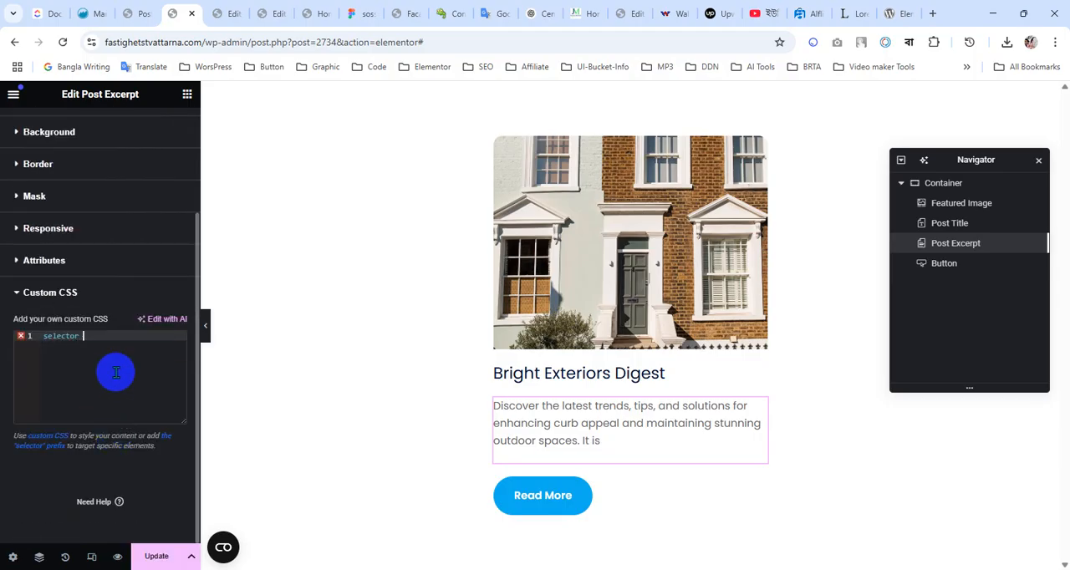
pyautogui.write('p{')
pyautogui.press('Return')
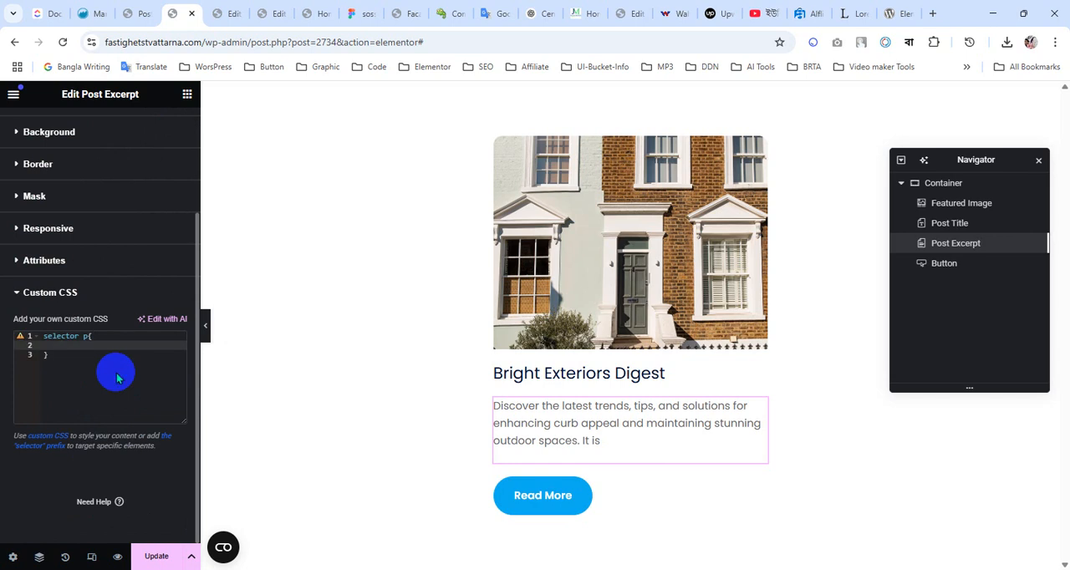
# Add margin: 0px !important to the excerpt's selector p rule and update the loop template
pyautogui.write('ma')
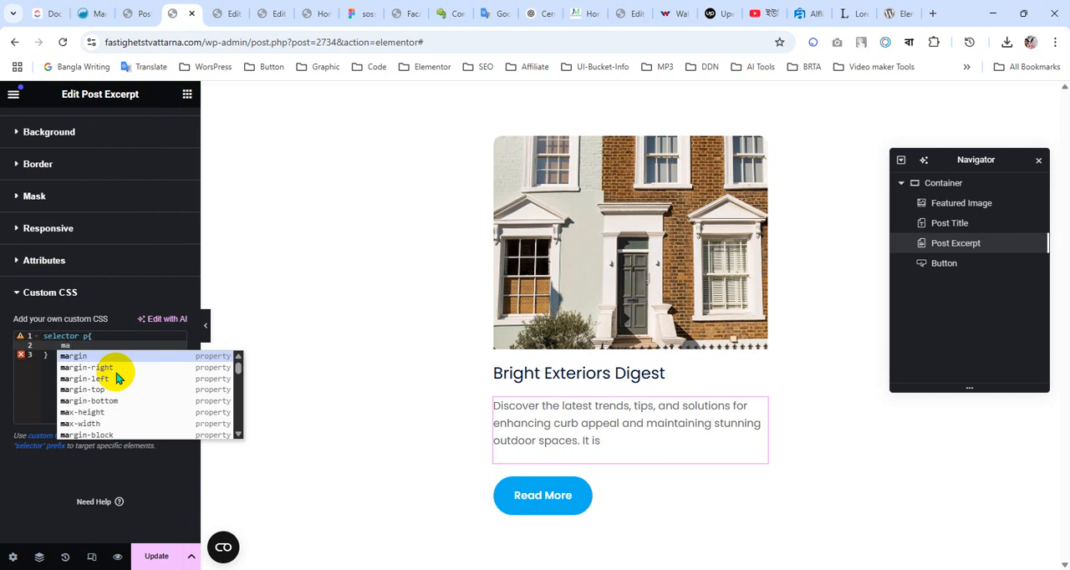
pyautogui.press('Return')
pyautogui.write('0px')
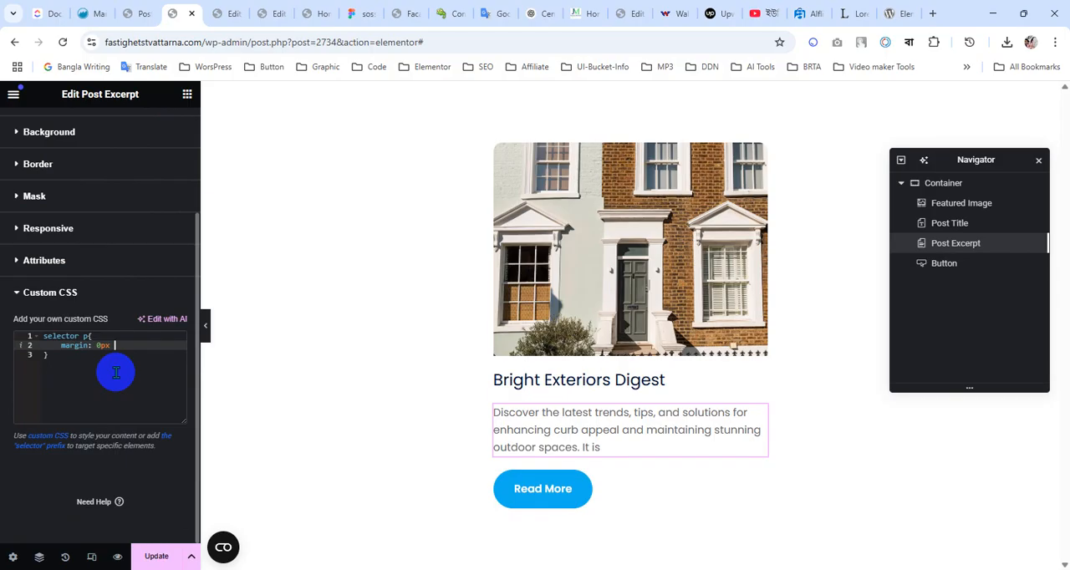
pyautogui.write(' !i')
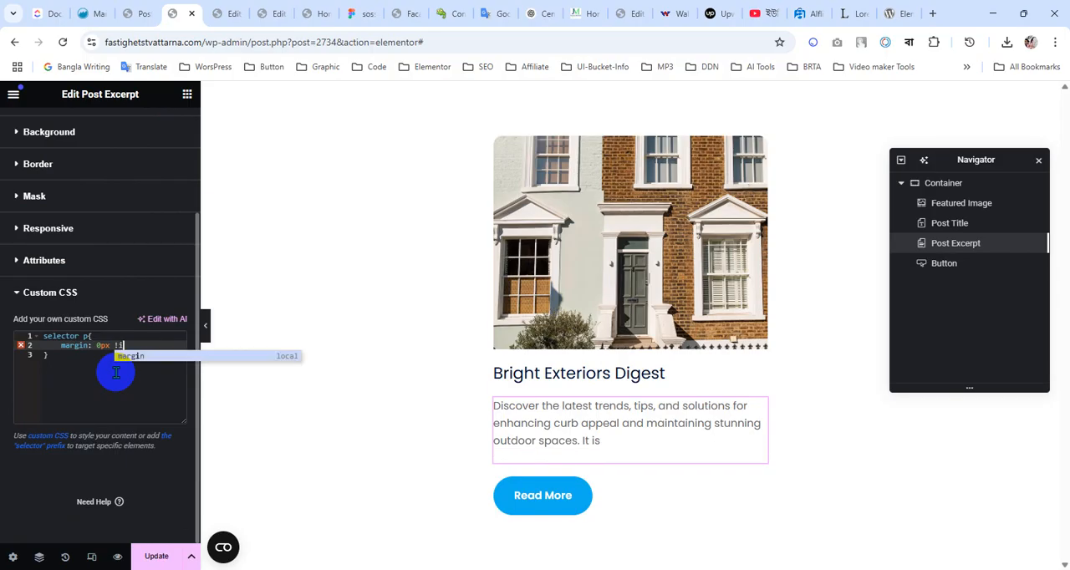
pyautogui.write('m')
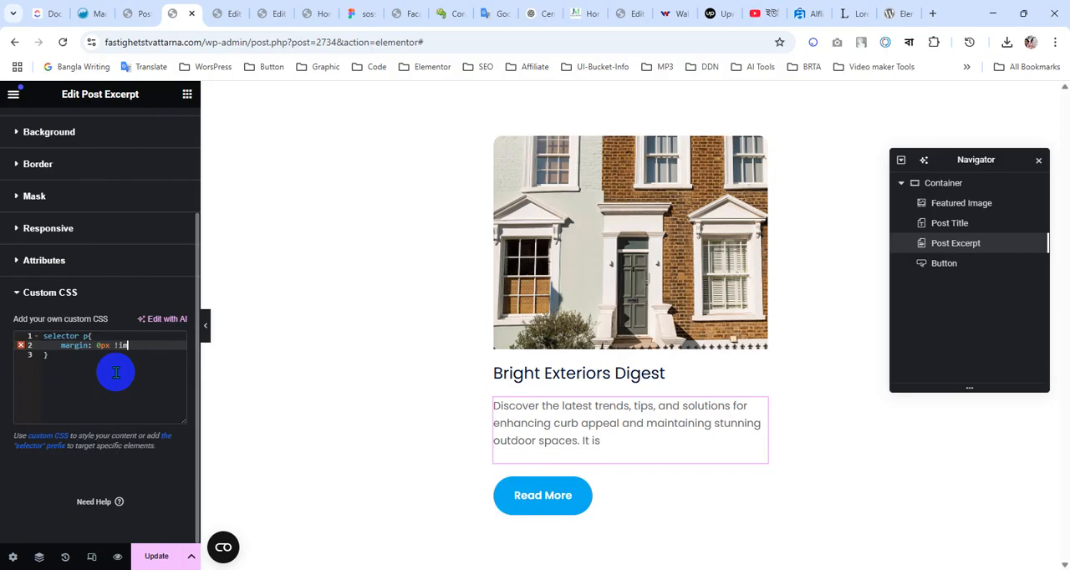
pyautogui.write('portant;')
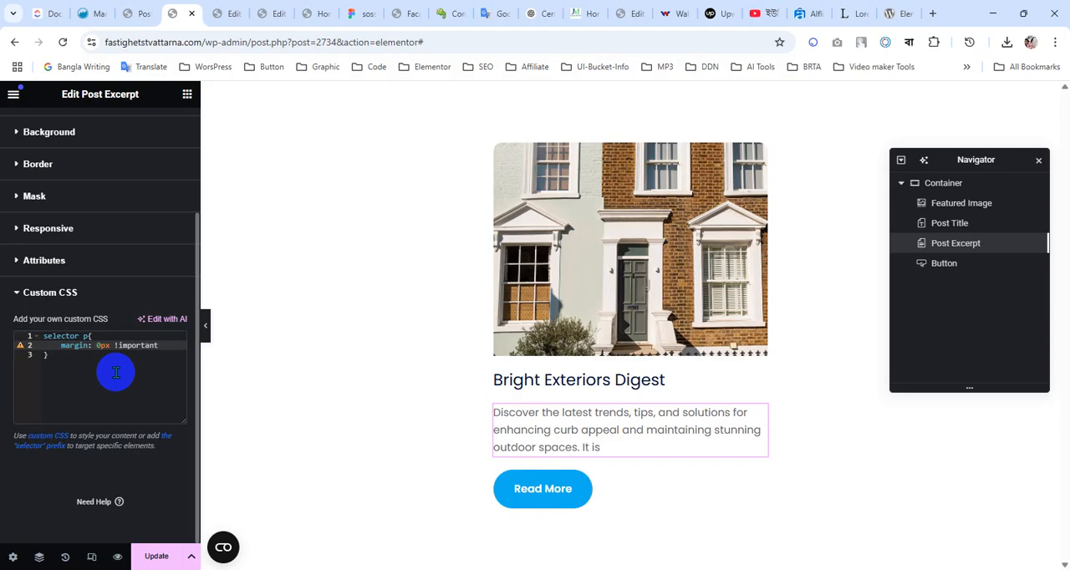
pyautogui.click(161, 556)
pyautogui.doubleClick(62, 337)
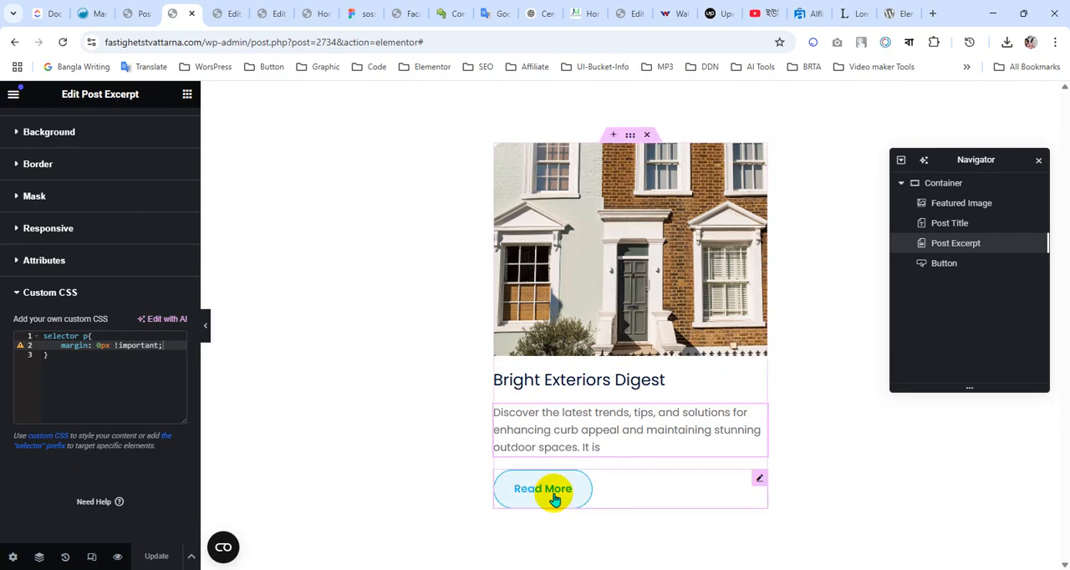
# Check the Read More button in the Figma design, and return to the loop template editor
pyautogui.click(355, 6)
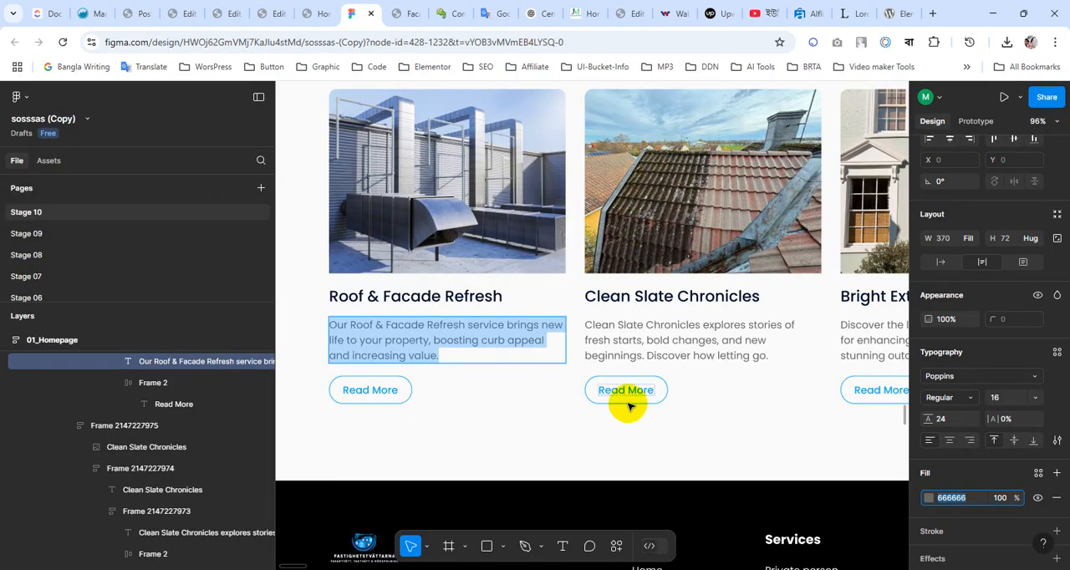
pyautogui.click(280, 8)
pyautogui.click(234, 7)
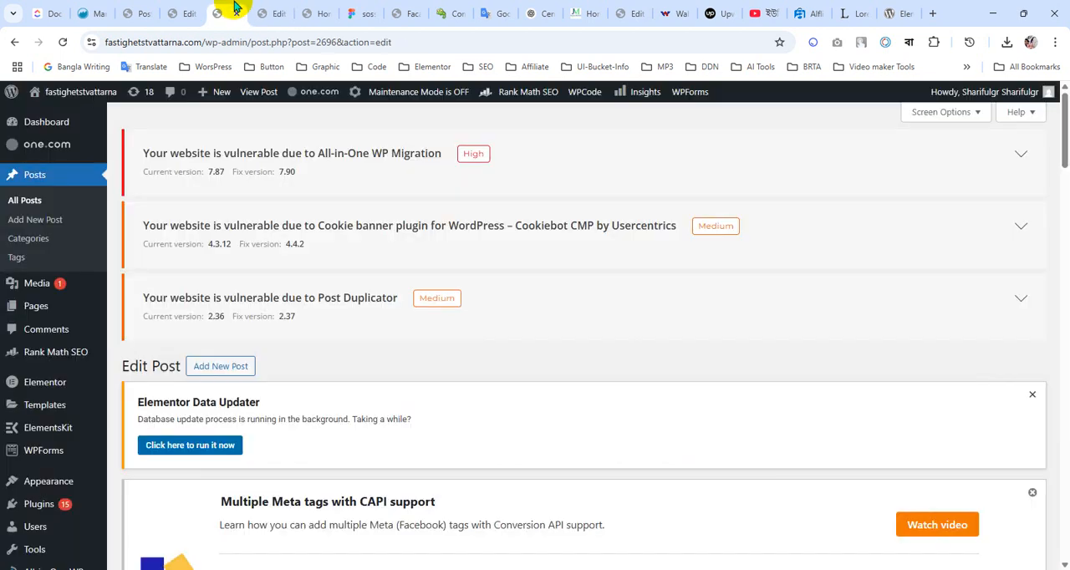
pyautogui.click(182, 8)
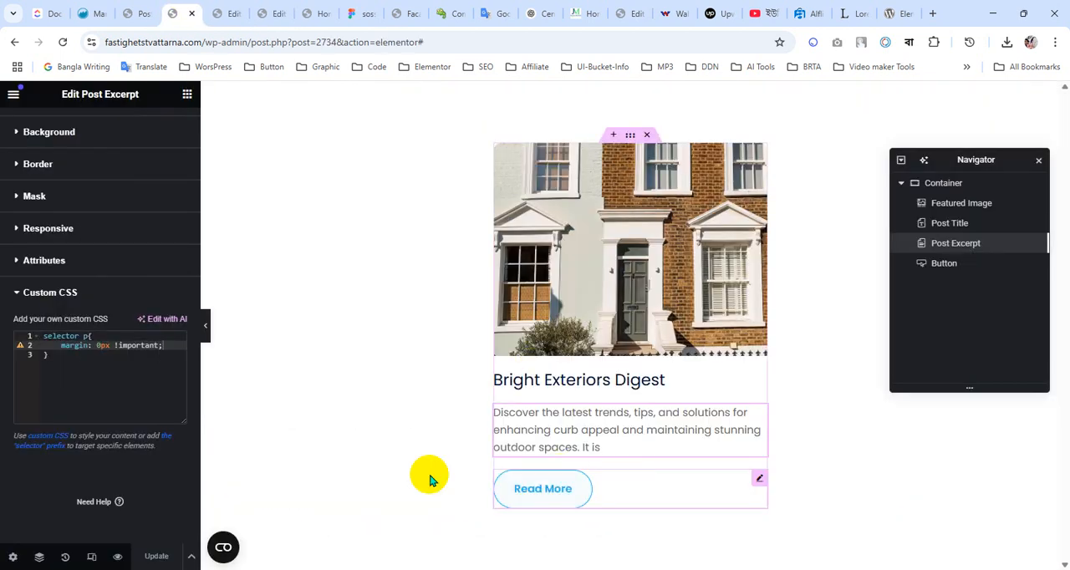
pyautogui.scroll(3, 53, 283)
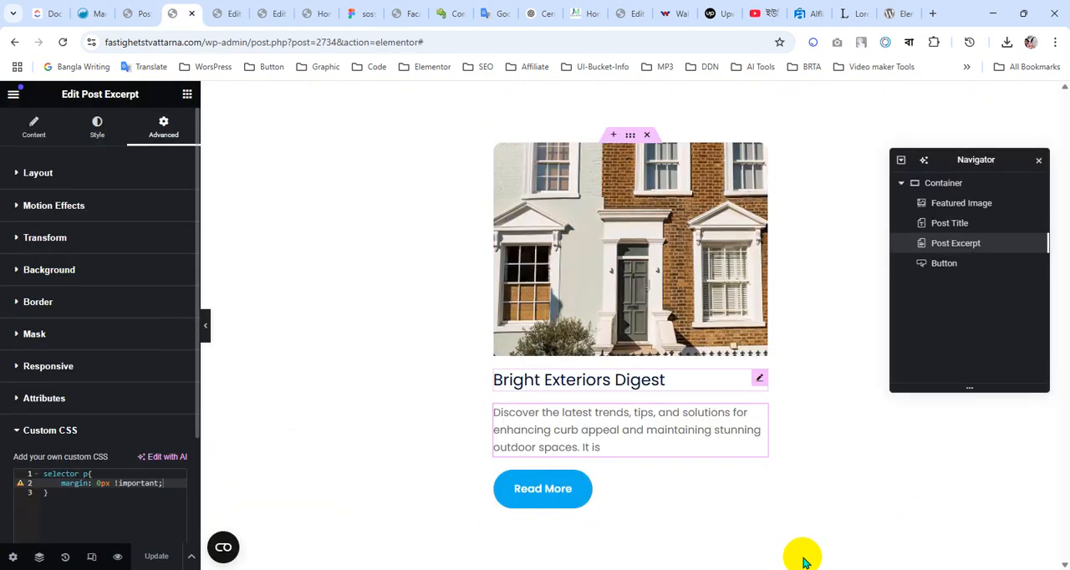
# Unlink the Read More button's padding sides and set 10 px top and bottom, 30 px right and left
pyautogui.click(677, 478)
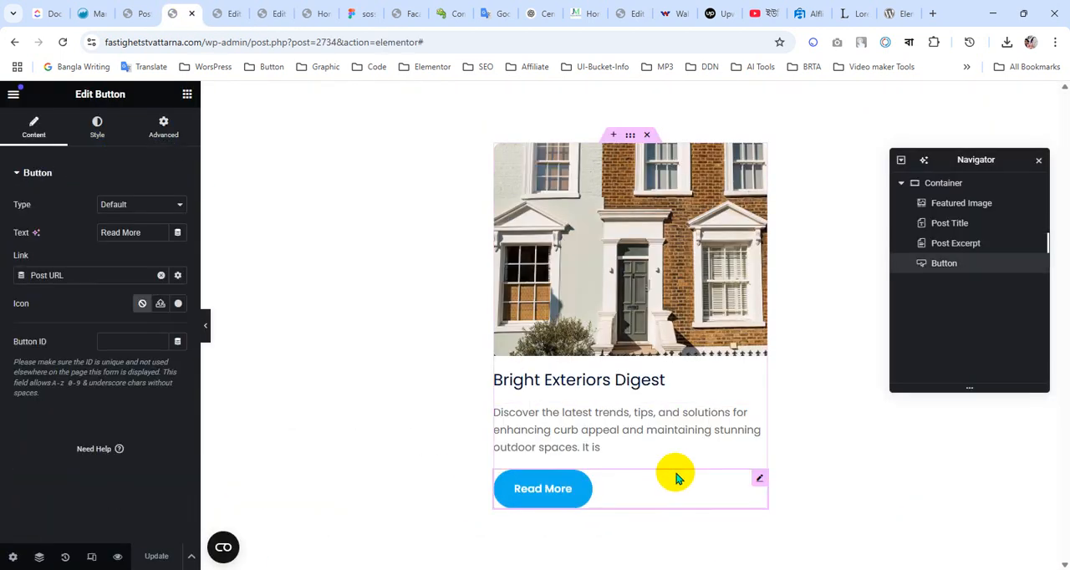
pyautogui.click(98, 144)
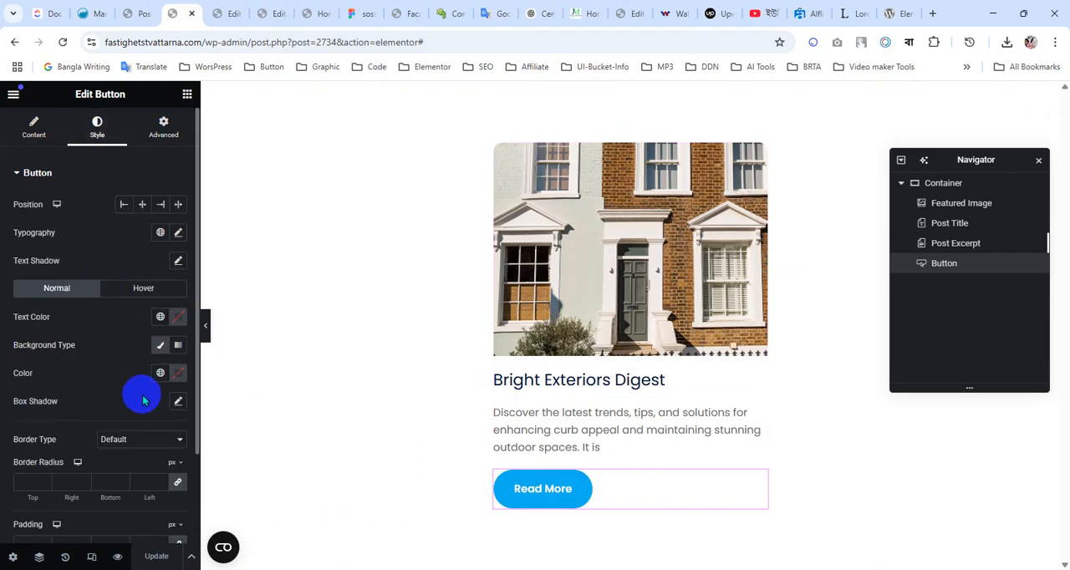
pyautogui.scroll(-2, 147, 409)
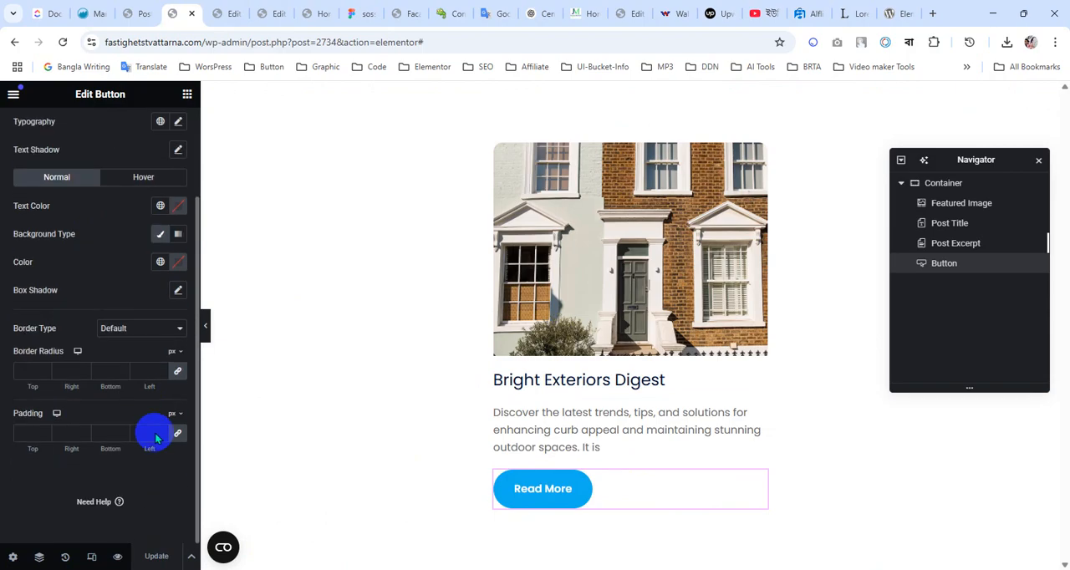
pyautogui.click(177, 433)
pyautogui.click(29, 433)
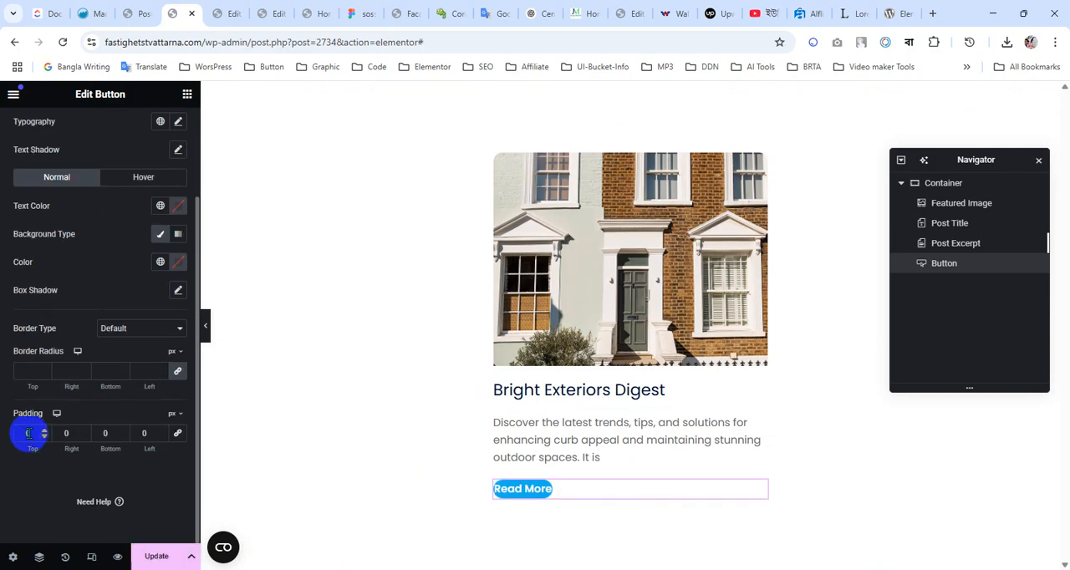
pyautogui.write('1')
pyautogui.click(100, 434)
pyautogui.write('1')
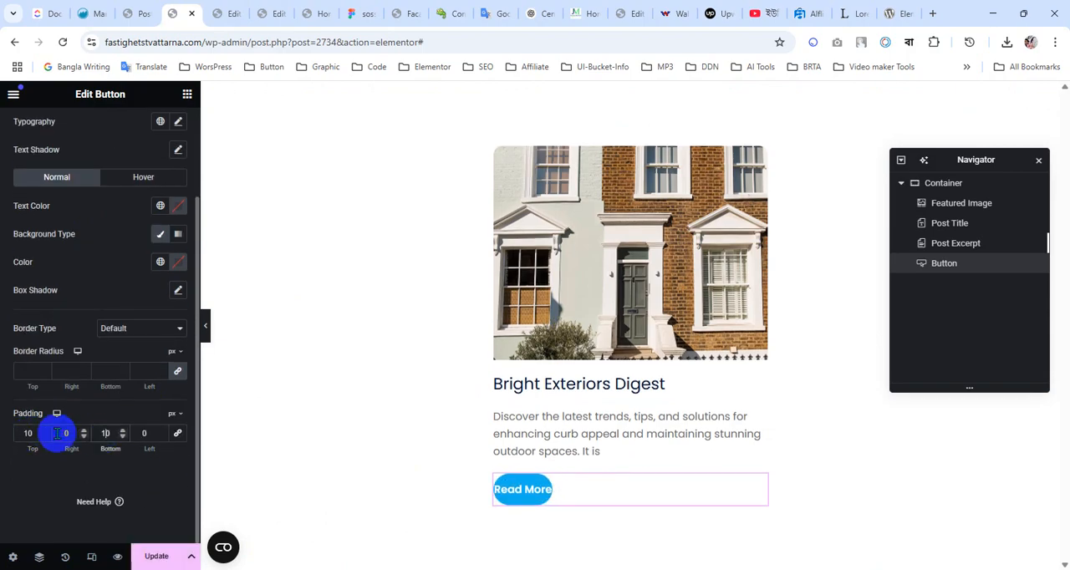
pyautogui.click(57, 433)
pyautogui.write('2')
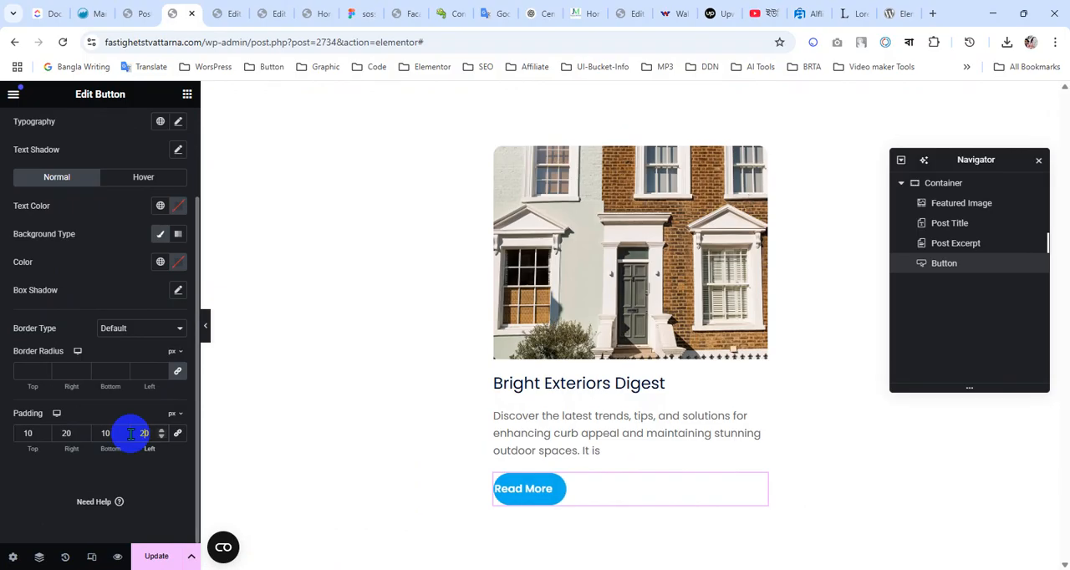
pyautogui.click(69, 433)
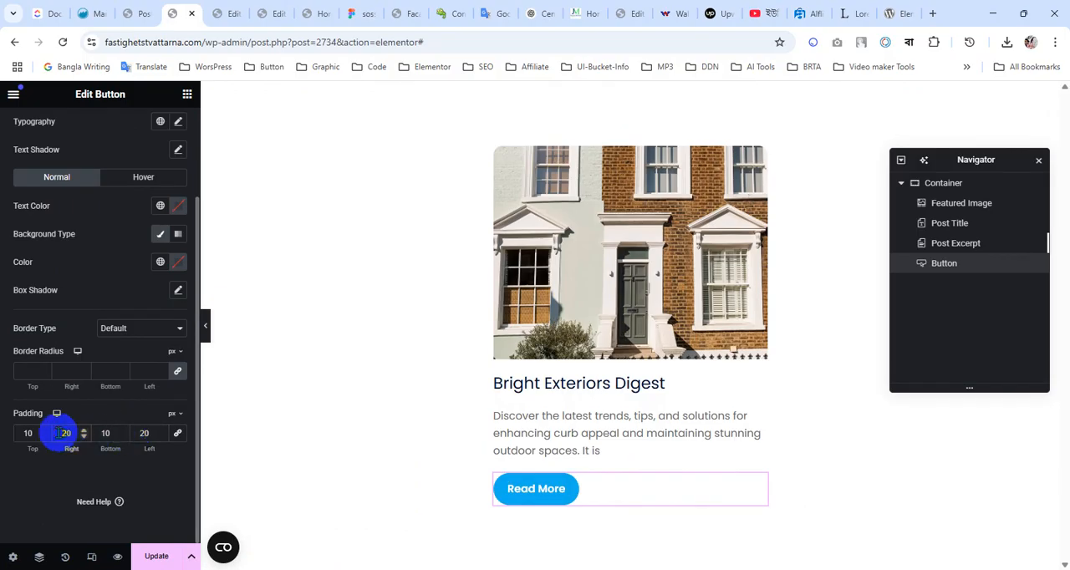
pyautogui.press('BackSpace')
pyautogui.write('3')
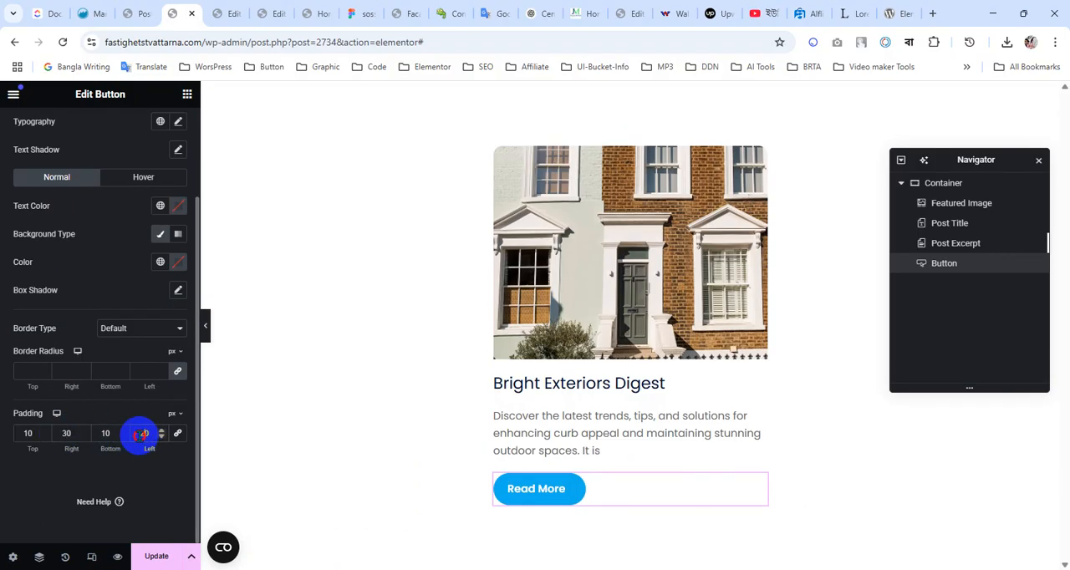
# Compare the button with the Figma design and set its right and left padding to 25 px
pyautogui.click(369, 10)
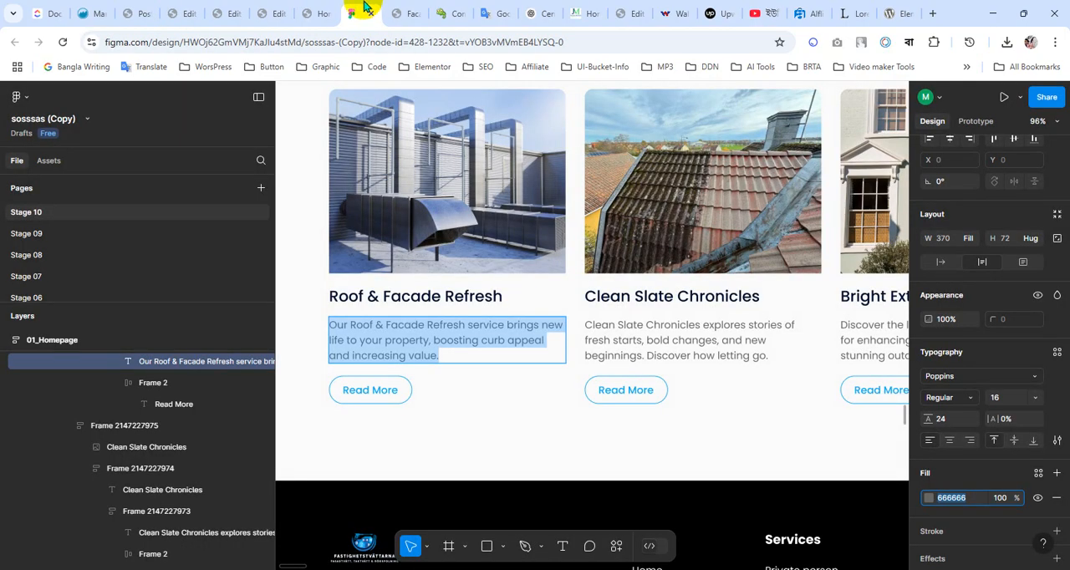
pyautogui.click(177, 9)
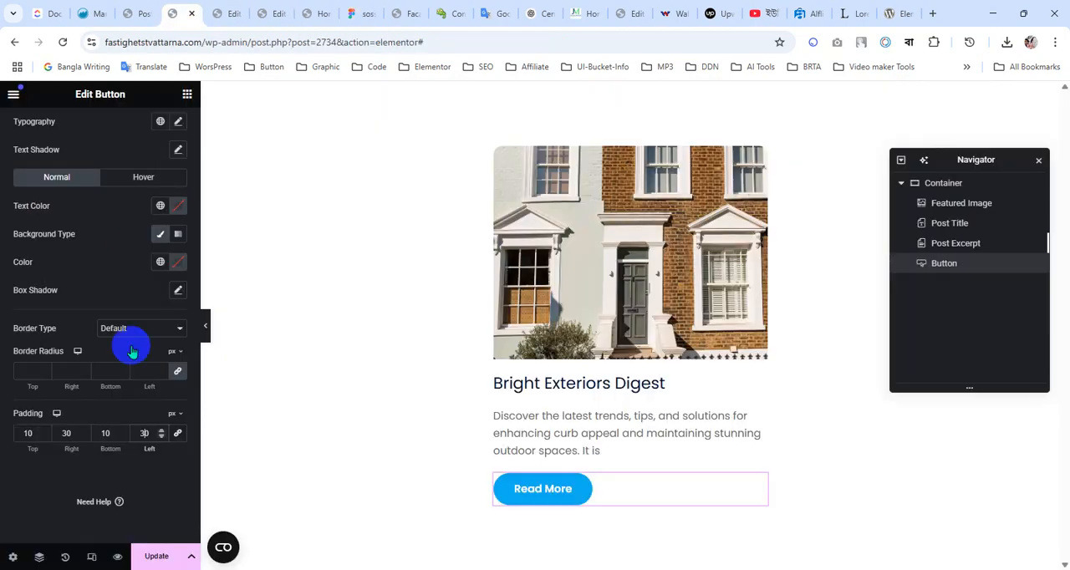
pyautogui.click(75, 433)
pyautogui.write('2')
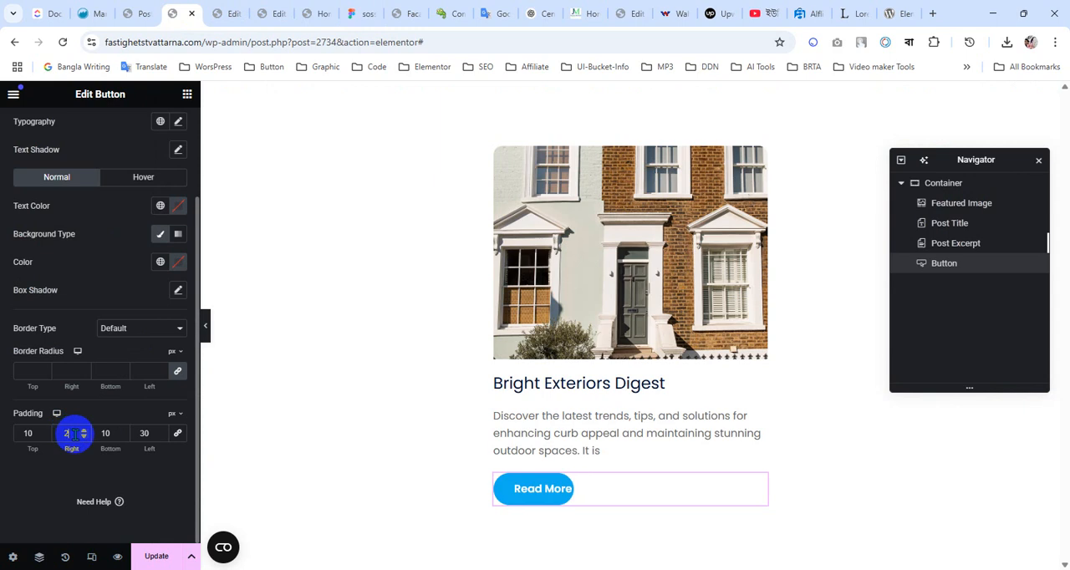
pyautogui.write('5')
pyautogui.click(136, 433)
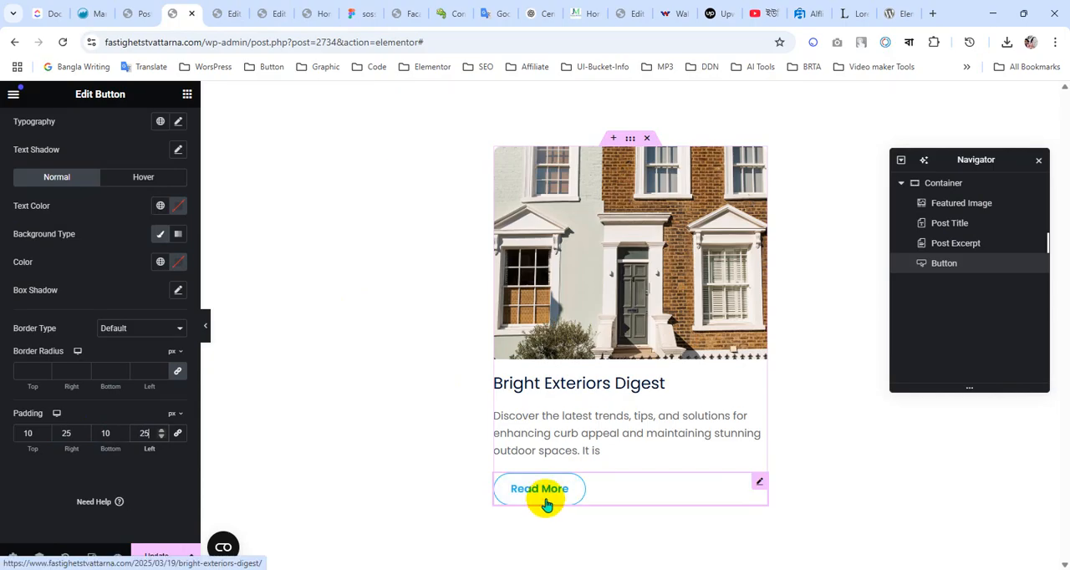
# Set the button's normal text color to global Secondary and its background color to global Transparent
pyautogui.click(160, 207)
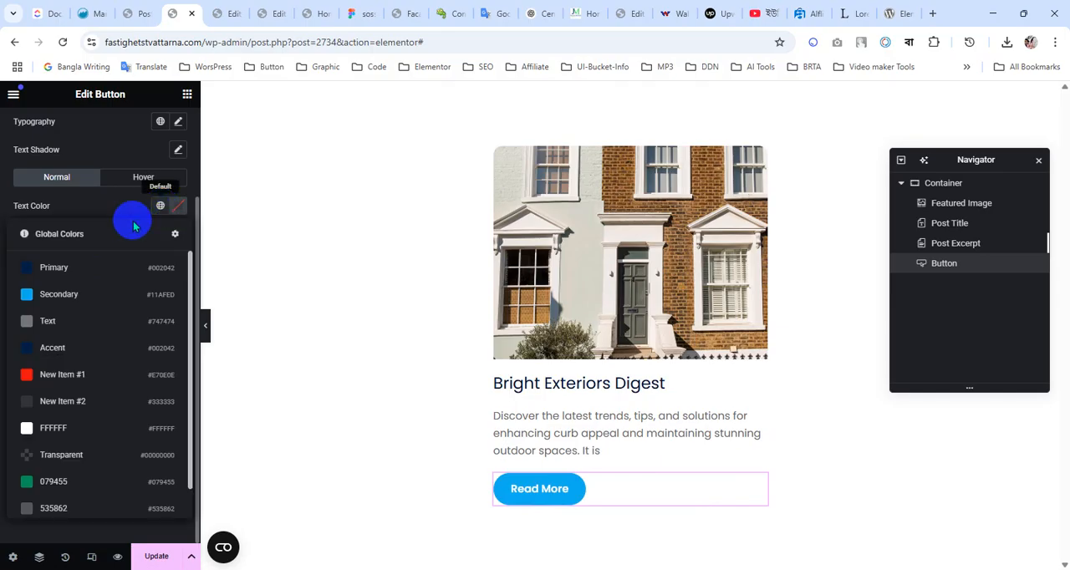
pyautogui.click(77, 296)
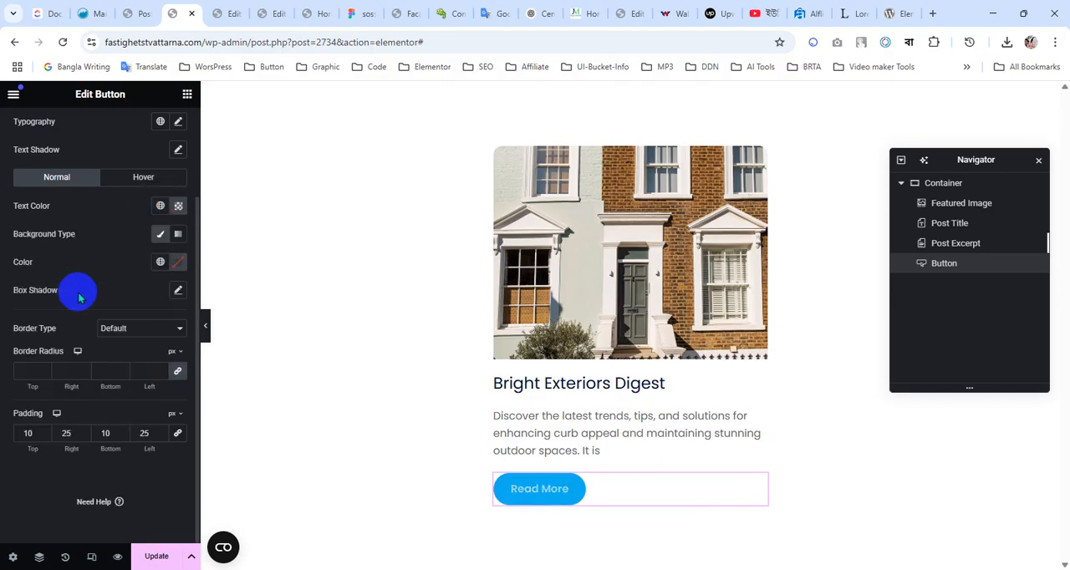
pyautogui.click(162, 264)
pyautogui.click(102, 516)
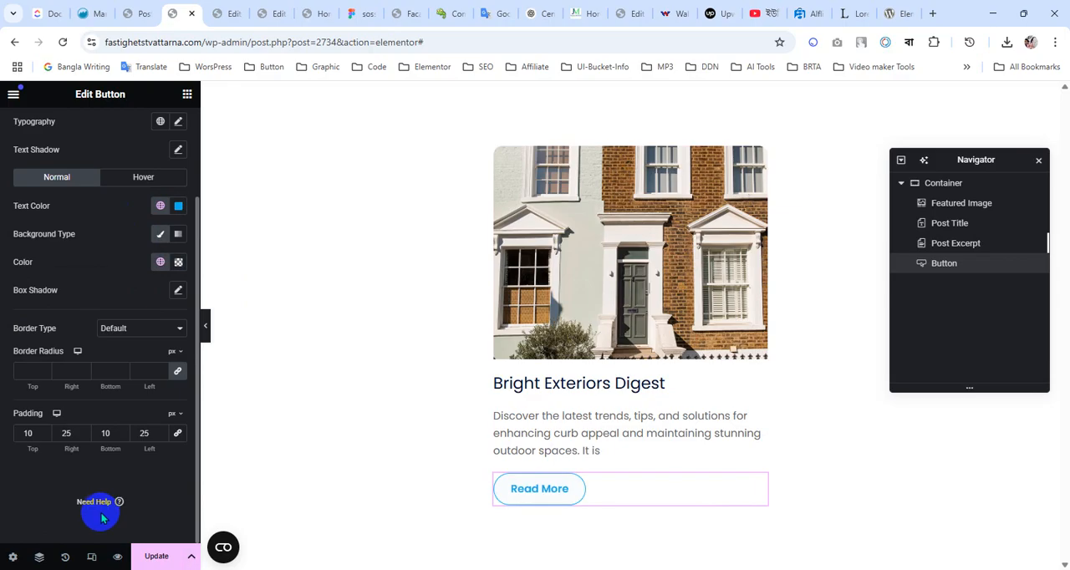
# Set the button's hover text color to global FFFFFF and hover background to Secondary, and update the template
pyautogui.click(136, 178)
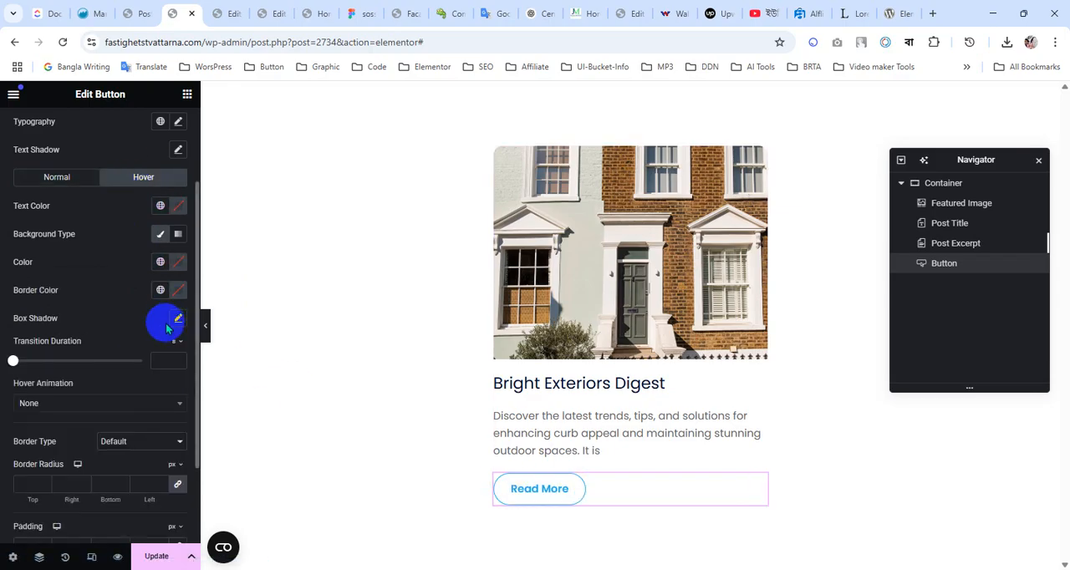
pyautogui.click(162, 209)
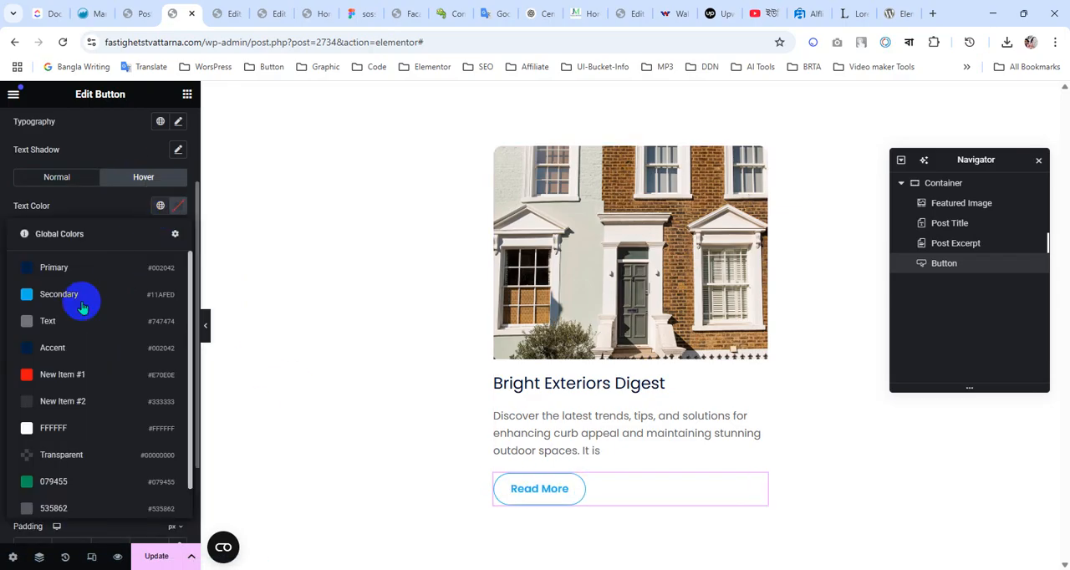
pyautogui.click(84, 428)
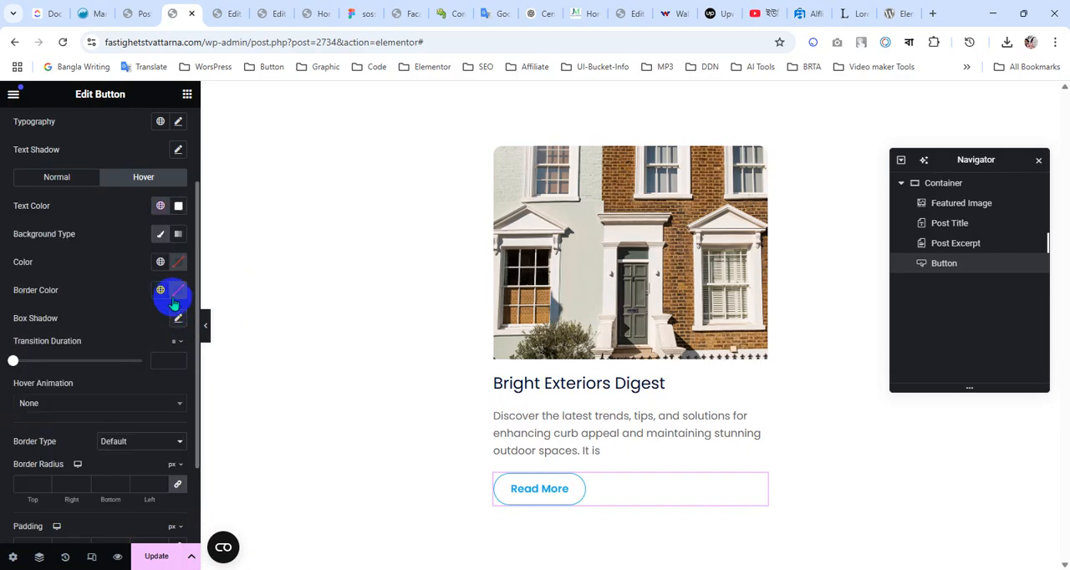
pyautogui.click(160, 264)
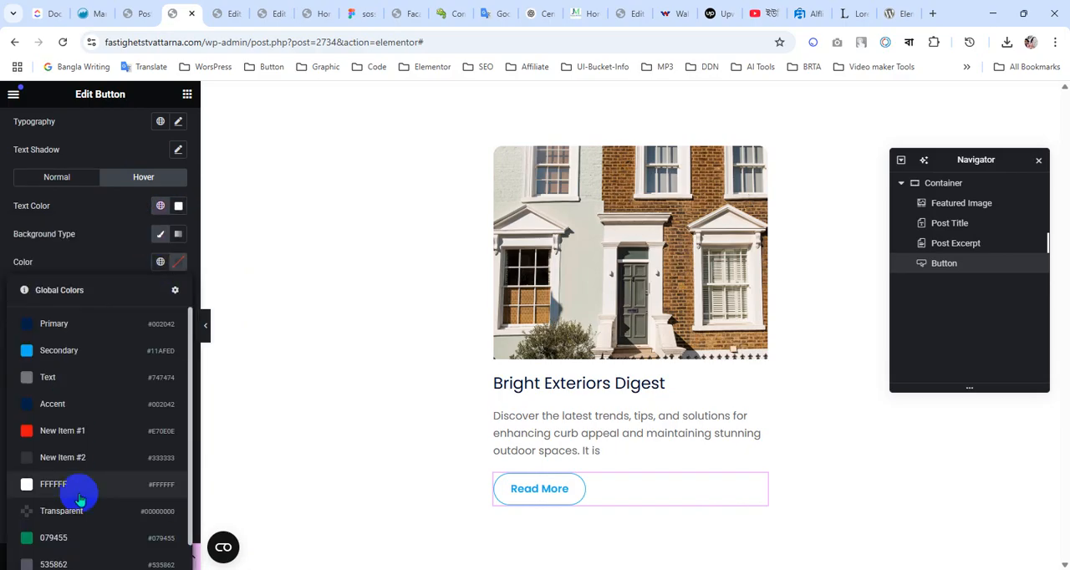
pyautogui.click(85, 363)
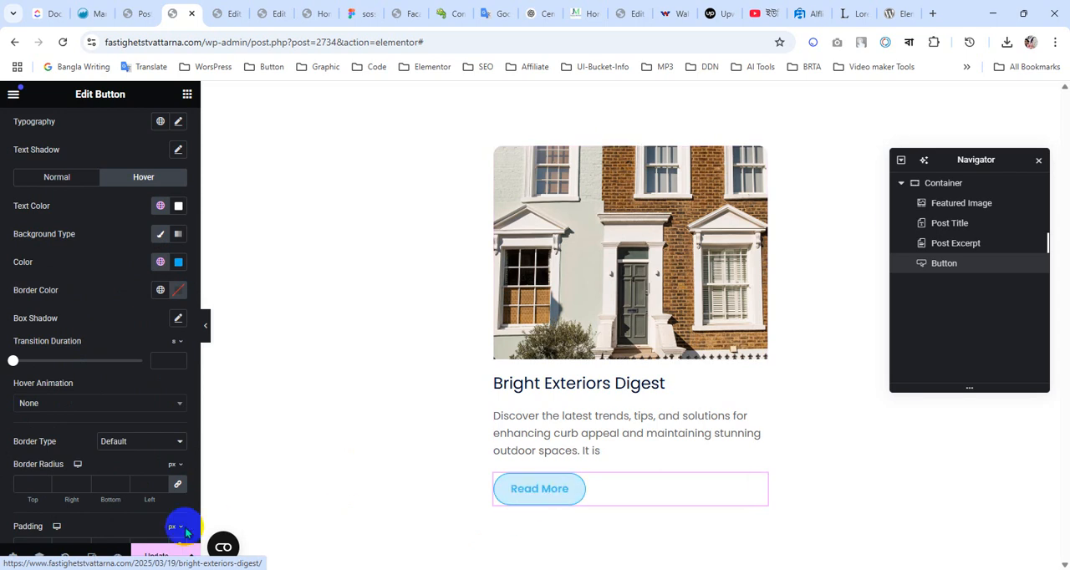
pyautogui.click(156, 556)
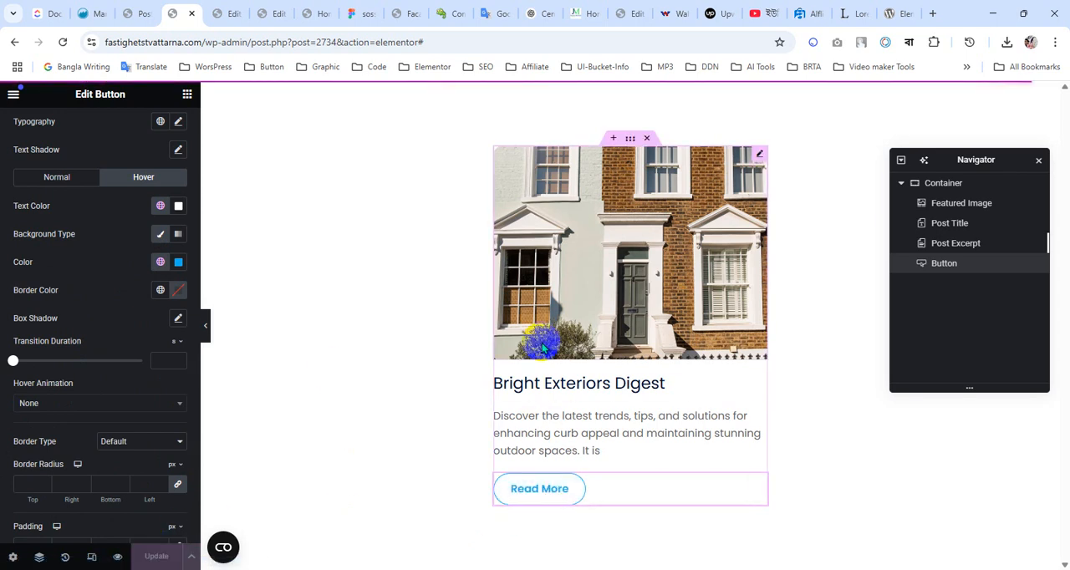
# In the homepage editor, find the Loop Grid widget and place it below the Posts widget in the Latest News container
pyautogui.click(279, 13)
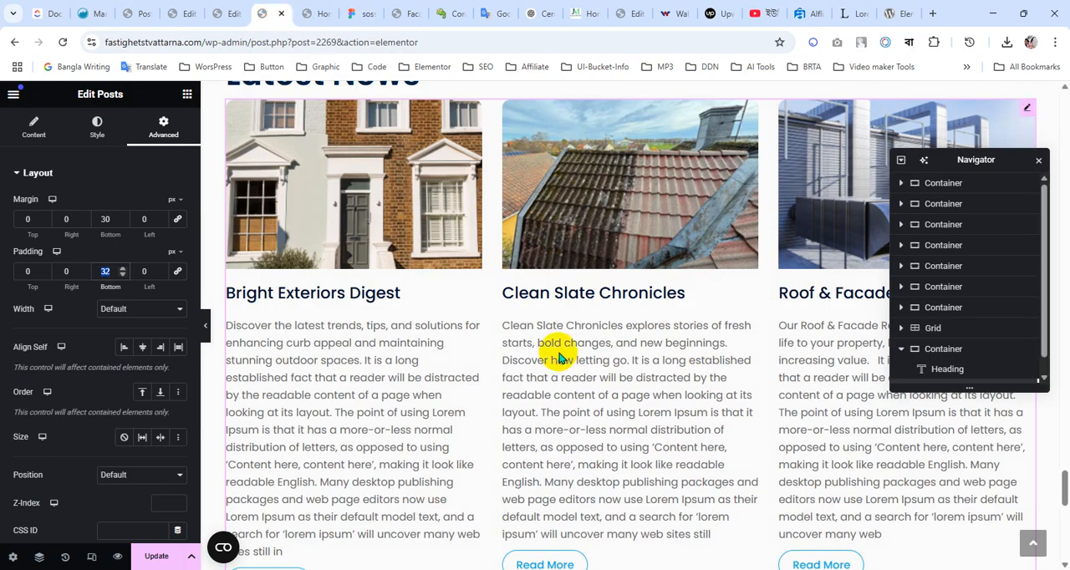
pyautogui.scroll(-3, 554, 351)
pyautogui.scroll(3, 554, 348)
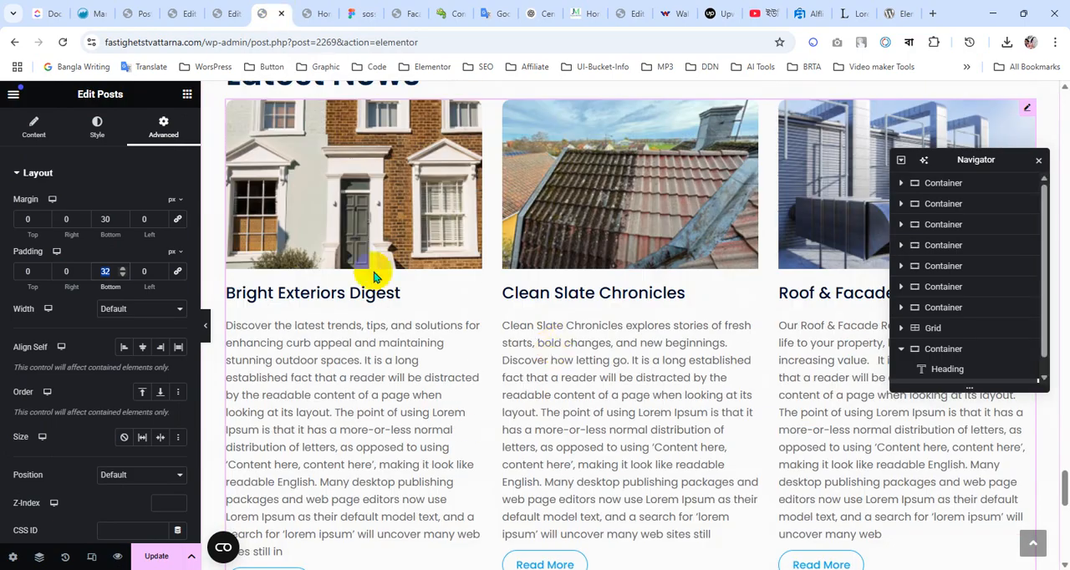
pyautogui.click(187, 94)
pyautogui.write('lo')
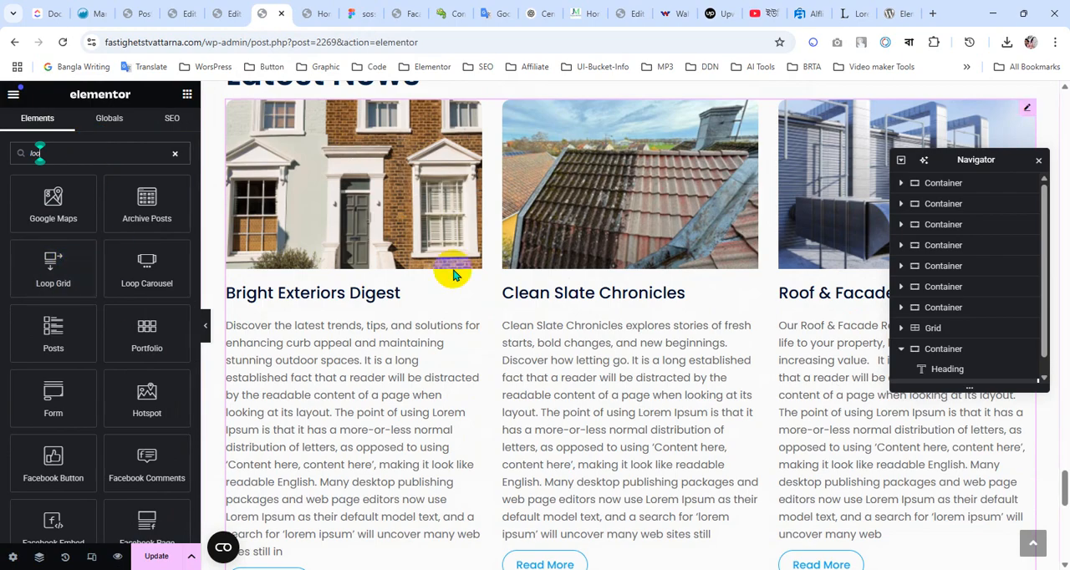
pyautogui.scroll(-3, 454, 275)
pyautogui.moveTo(134, 287); pyautogui.dragTo(411, 311)
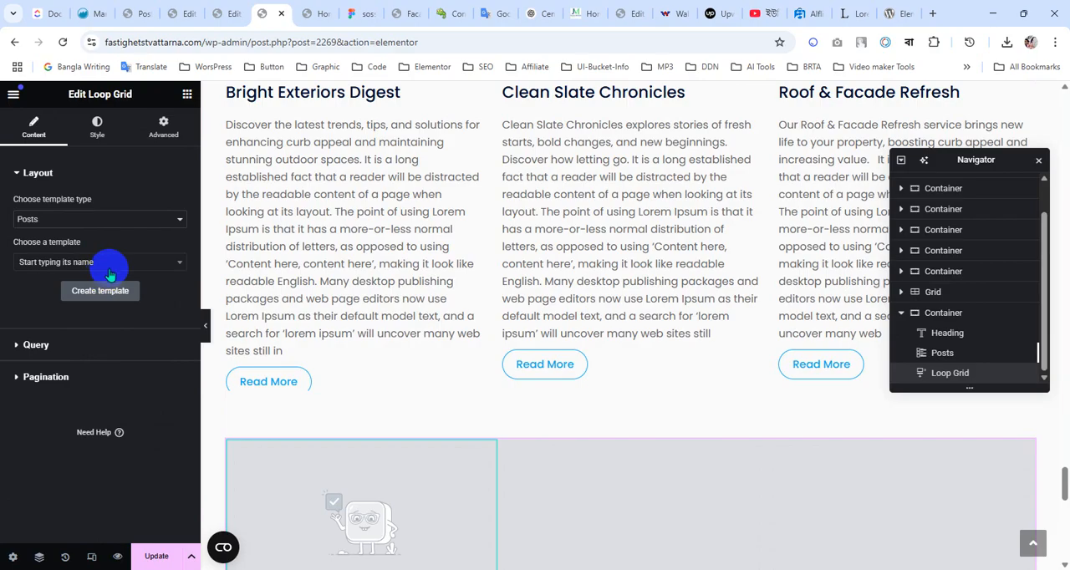
# Assign the Post Loop template to the Loop Grid and check the post cards it shows
pyautogui.click(114, 263)
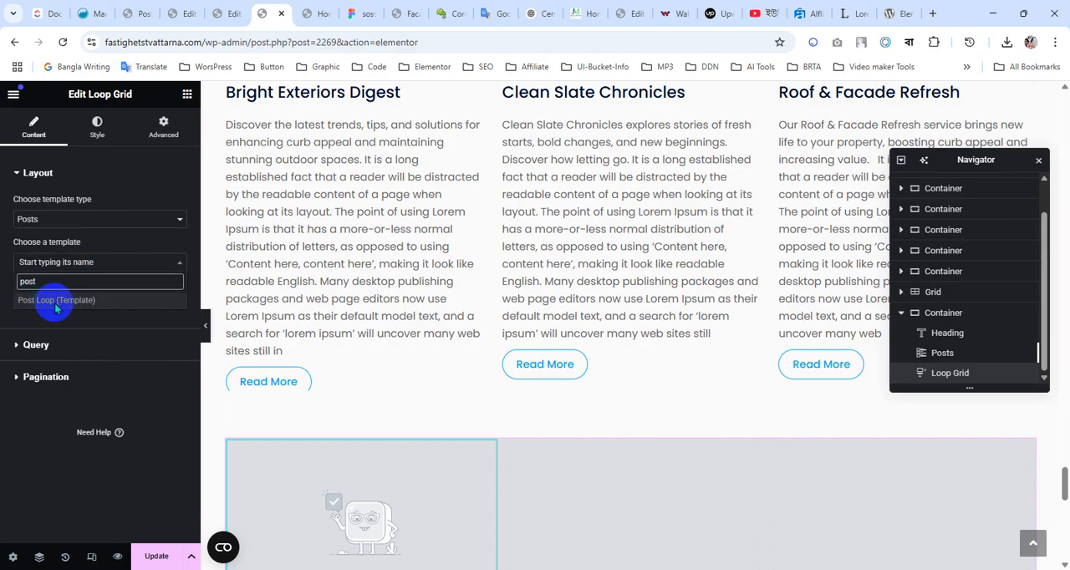
pyautogui.click(55, 301)
pyautogui.scroll(-3, 393, 334)
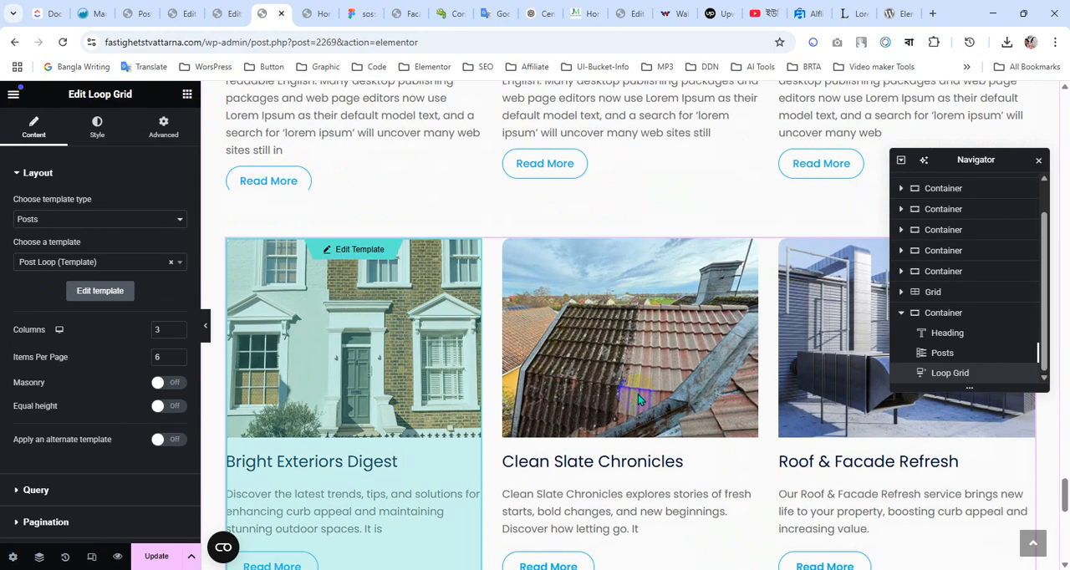
pyautogui.scroll(-2, 585, 410)
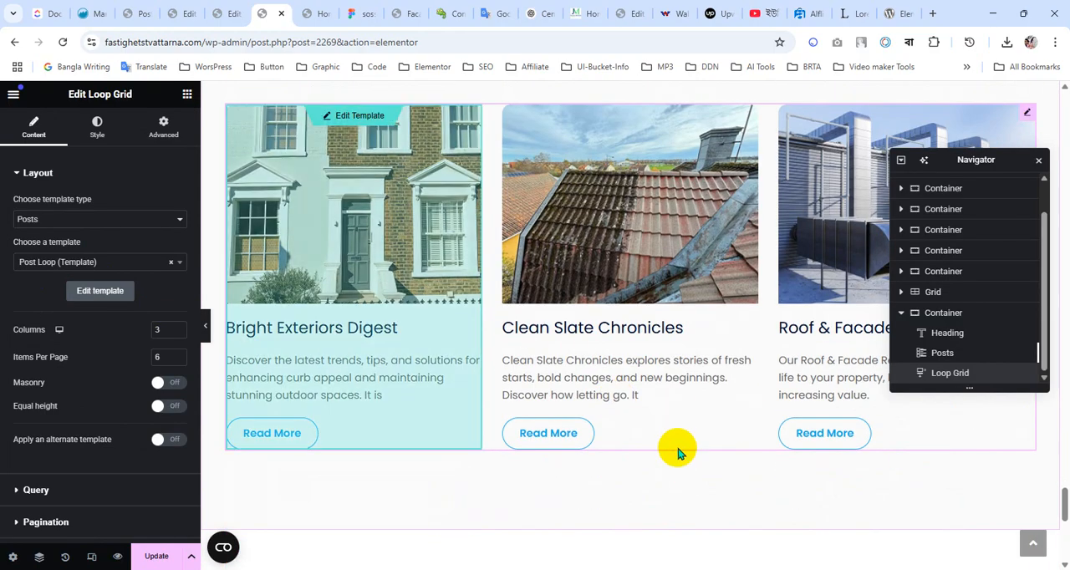
# Set the Loop Grid to 3 items per page and turn on Equal height
pyautogui.scroll(3, 679, 443)
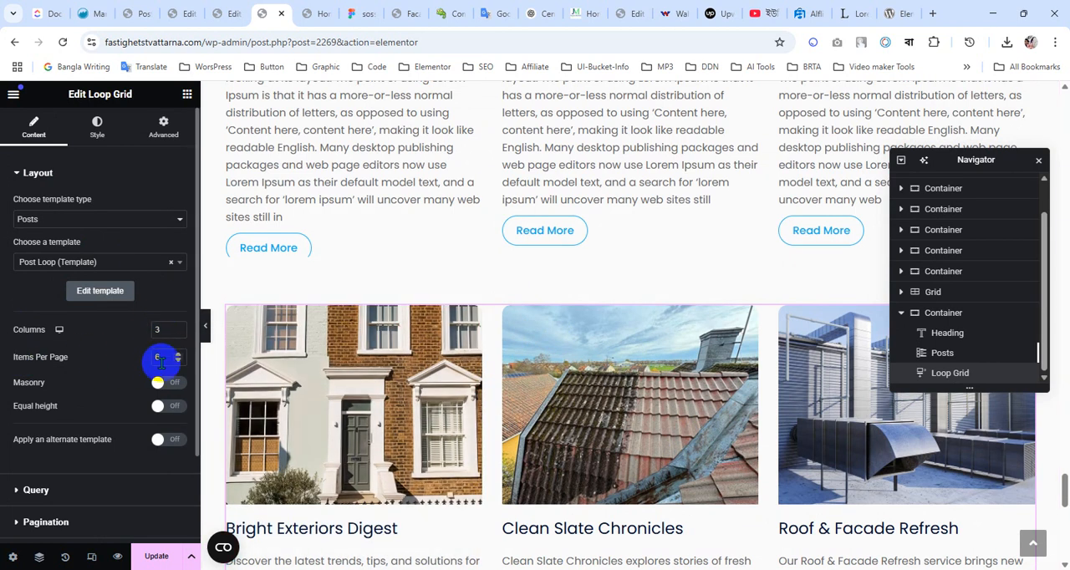
pyautogui.write('3')
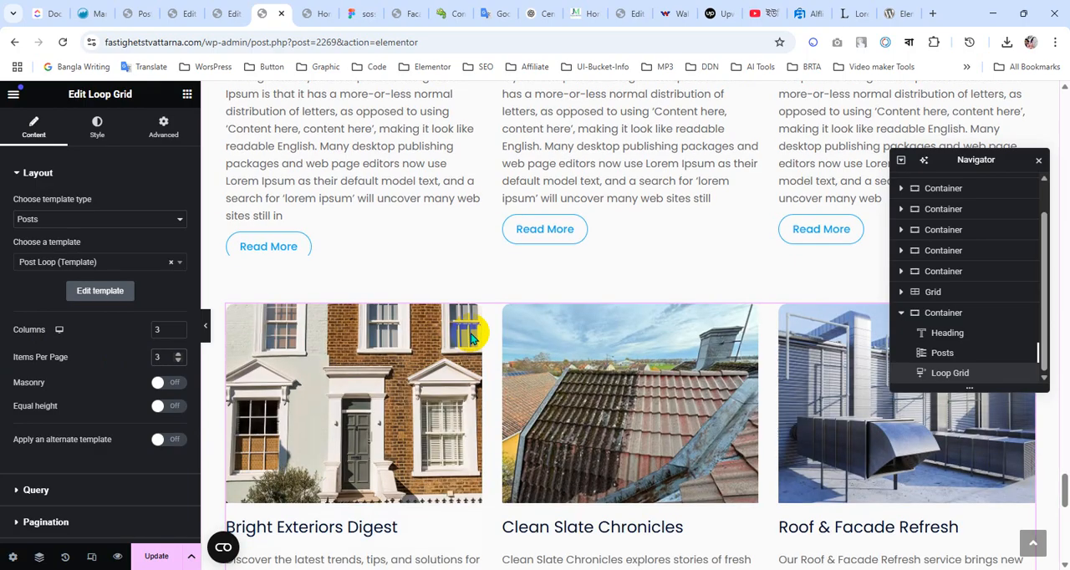
pyautogui.scroll(-4, 470, 334)
pyautogui.scroll(-2, 84, 401)
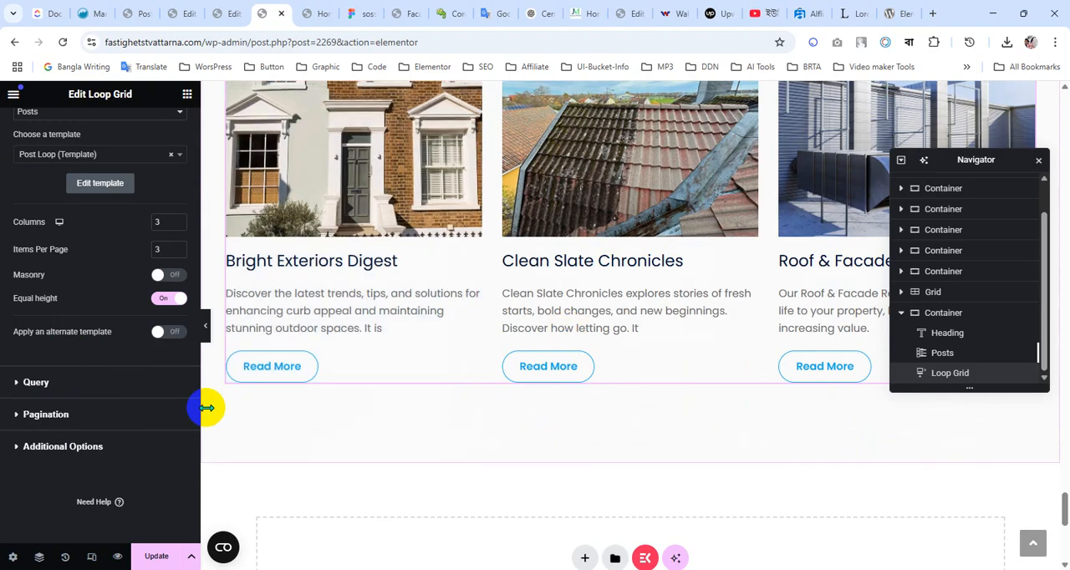
pyautogui.click(42, 385)
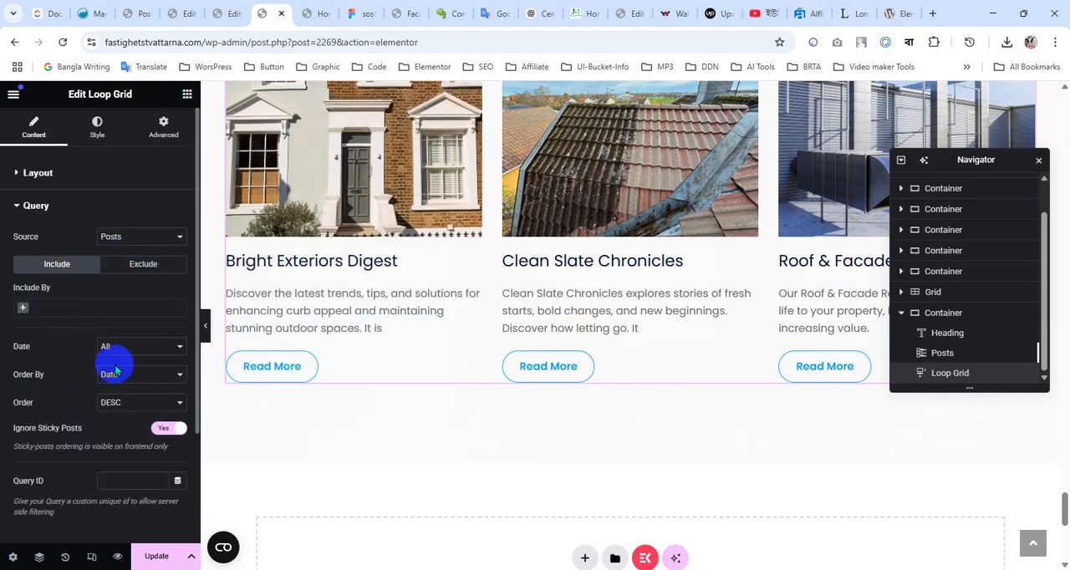
pyautogui.scroll(-2, 115, 367)
pyautogui.scroll(2, 96, 433)
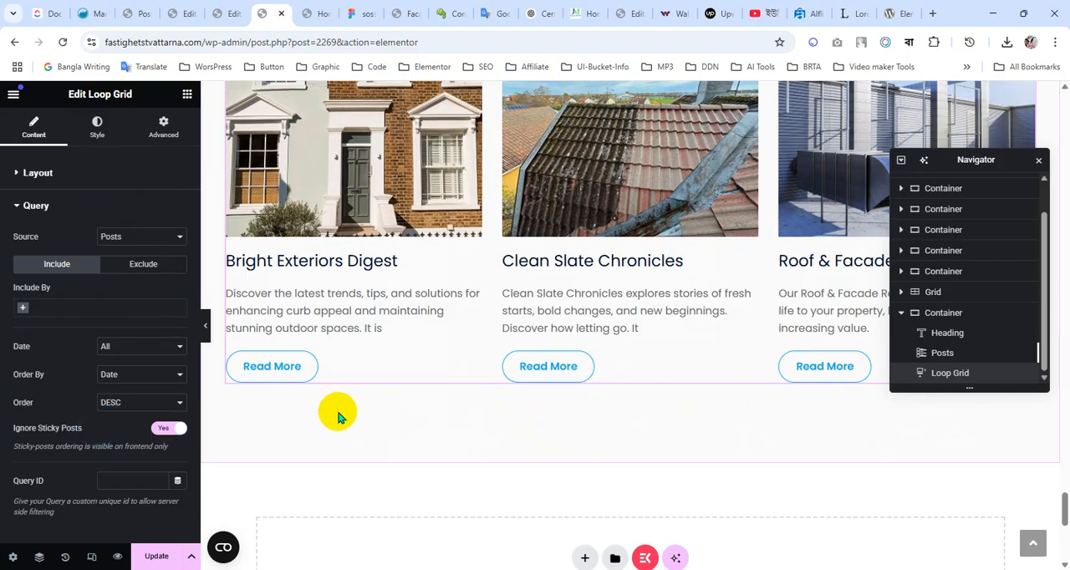
pyautogui.scroll(3, 358, 430)
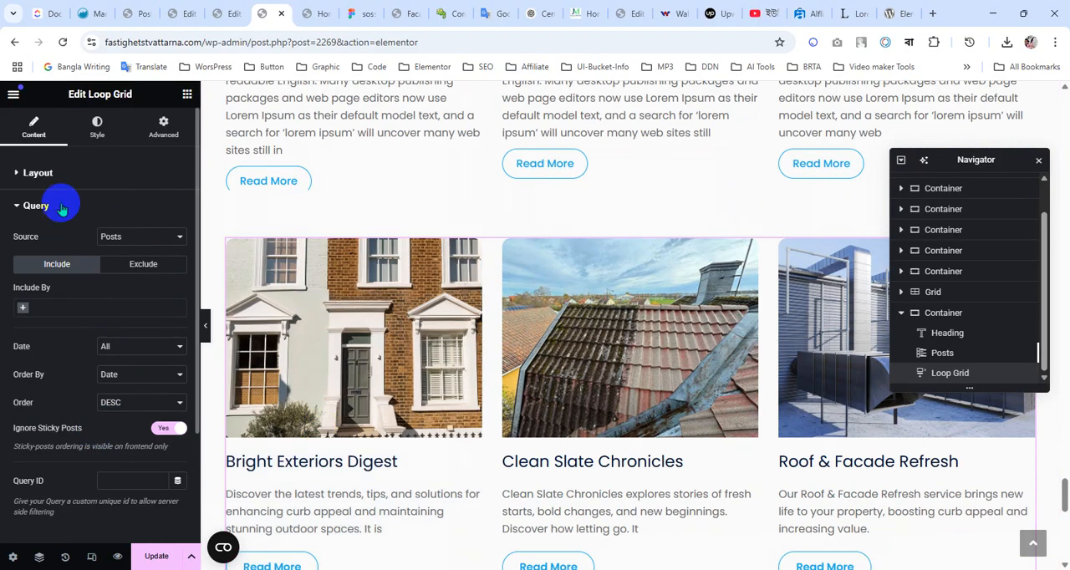
pyautogui.click(68, 166)
# Set the Loop Grid's gap between columns to 30 px and check the card spacing
pyautogui.click(97, 127)
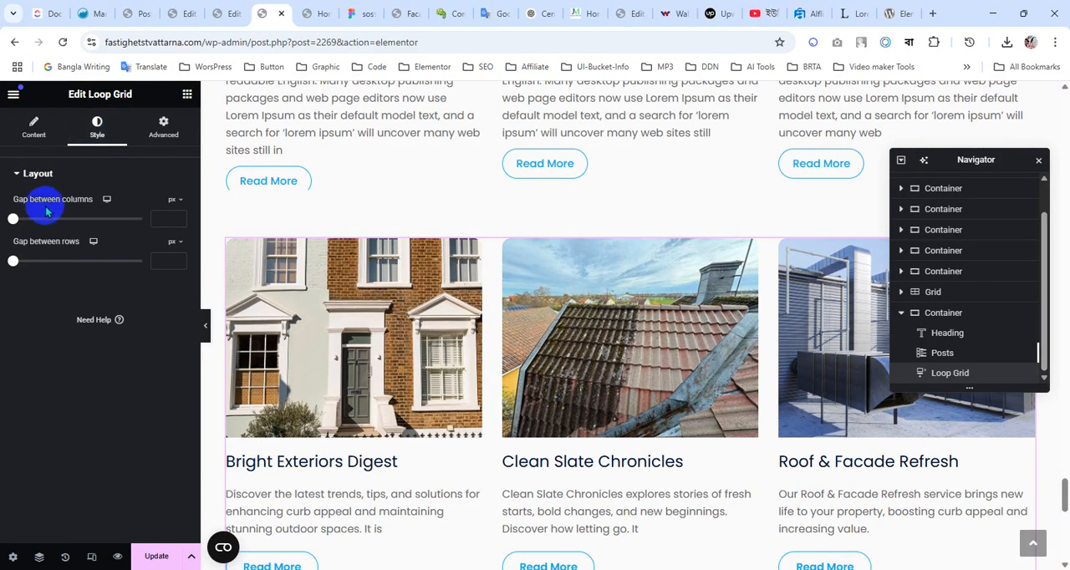
pyautogui.click(156, 217)
pyautogui.write('30')
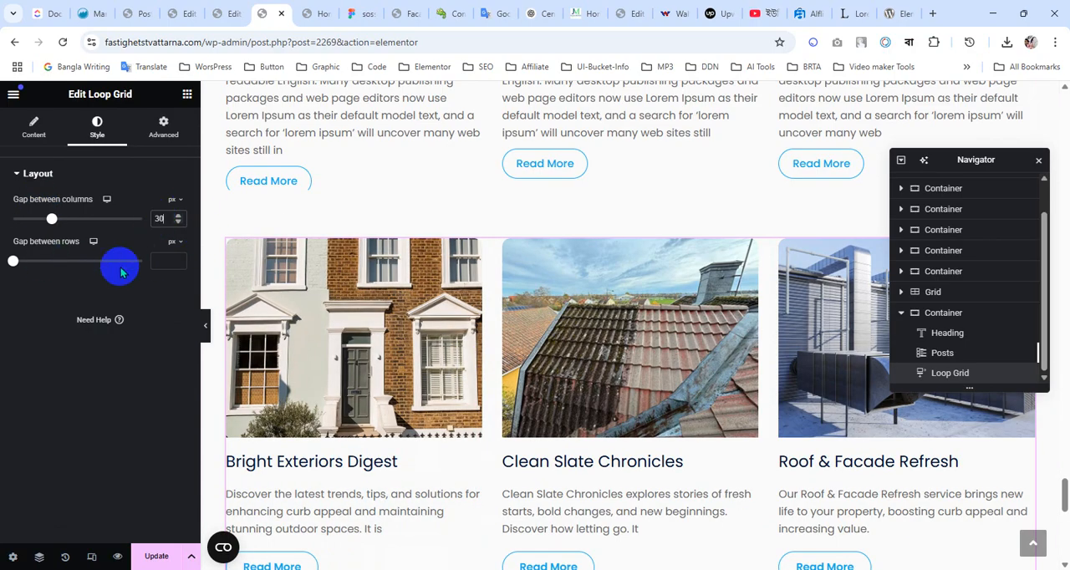
pyautogui.click(161, 261)
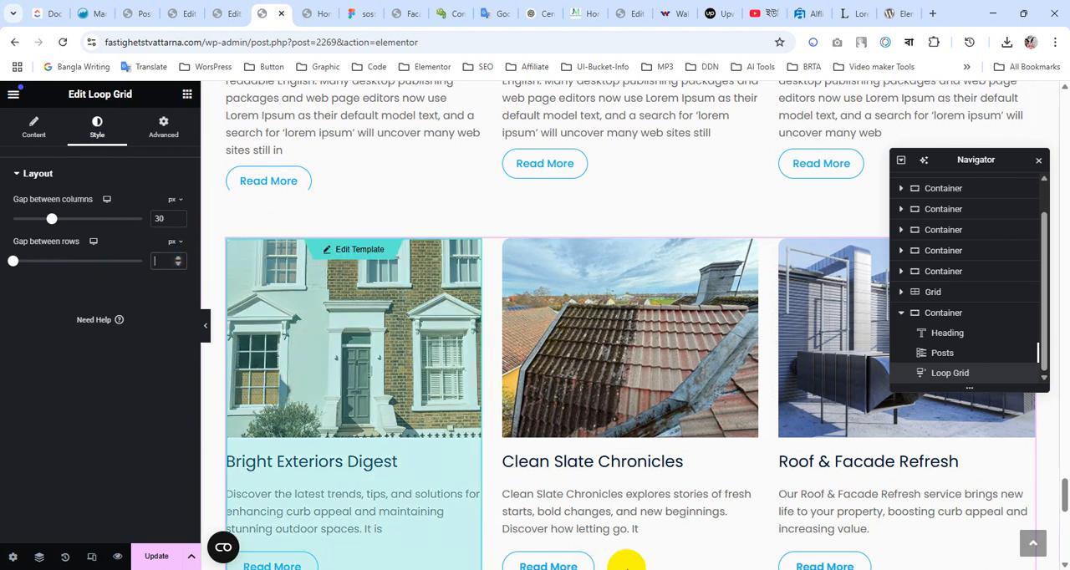
pyautogui.scroll(-2, 674, 445)
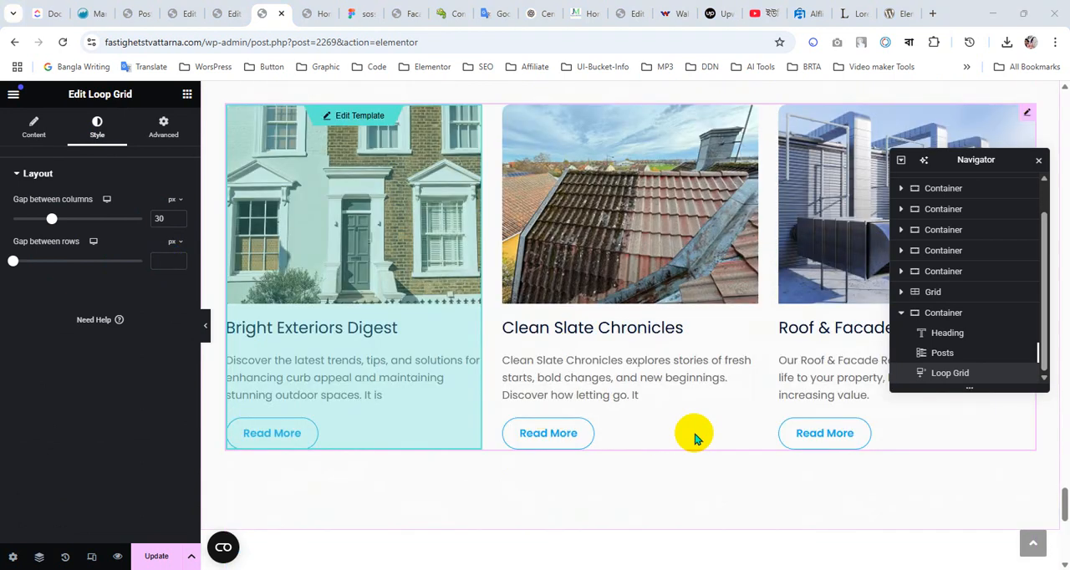
pyautogui.scroll(2, 668, 376)
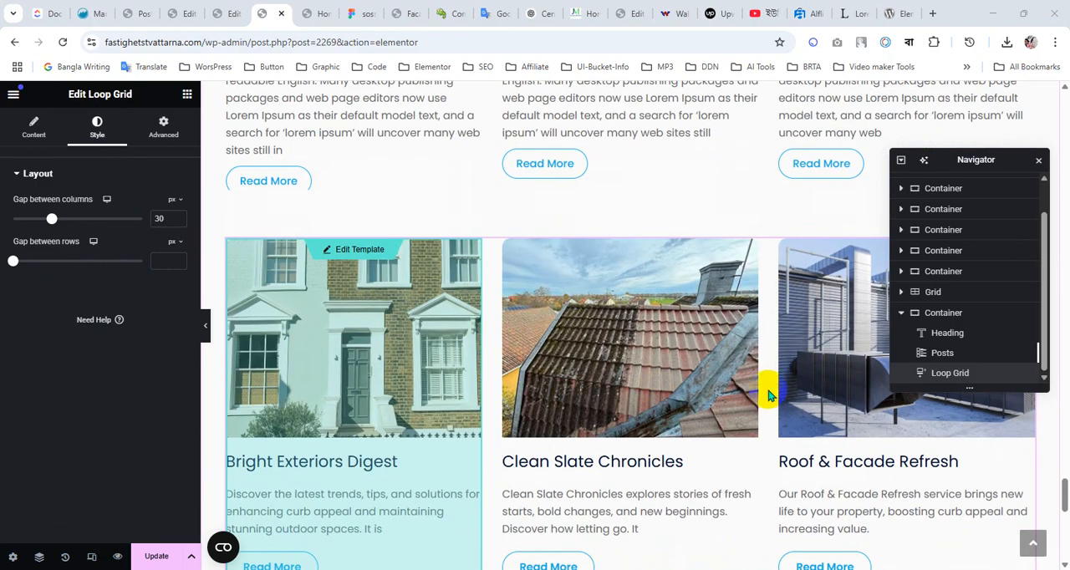
pyautogui.scroll(-2, 761, 380)
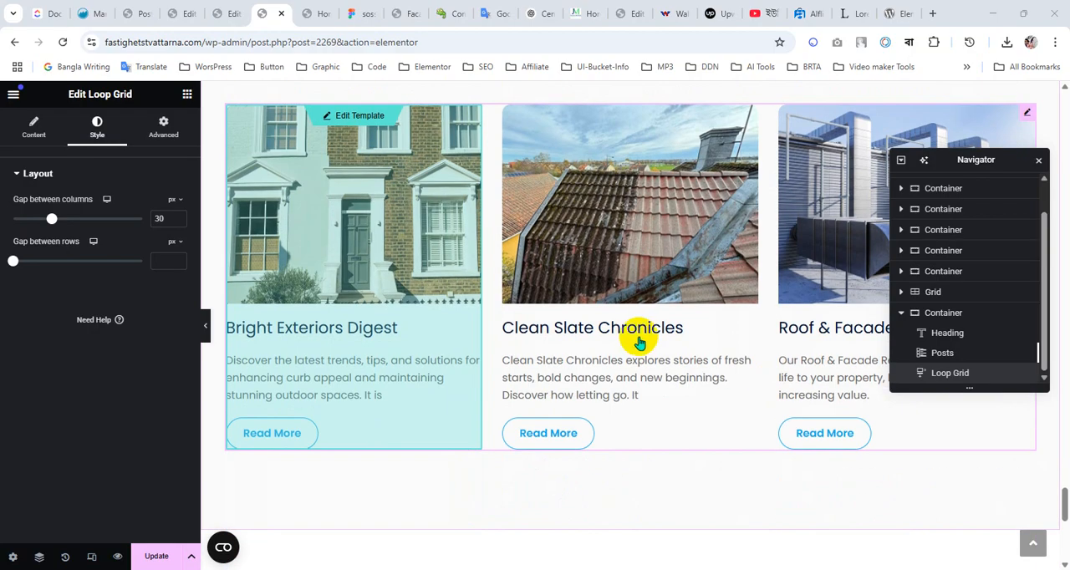
pyautogui.click(110, 201)
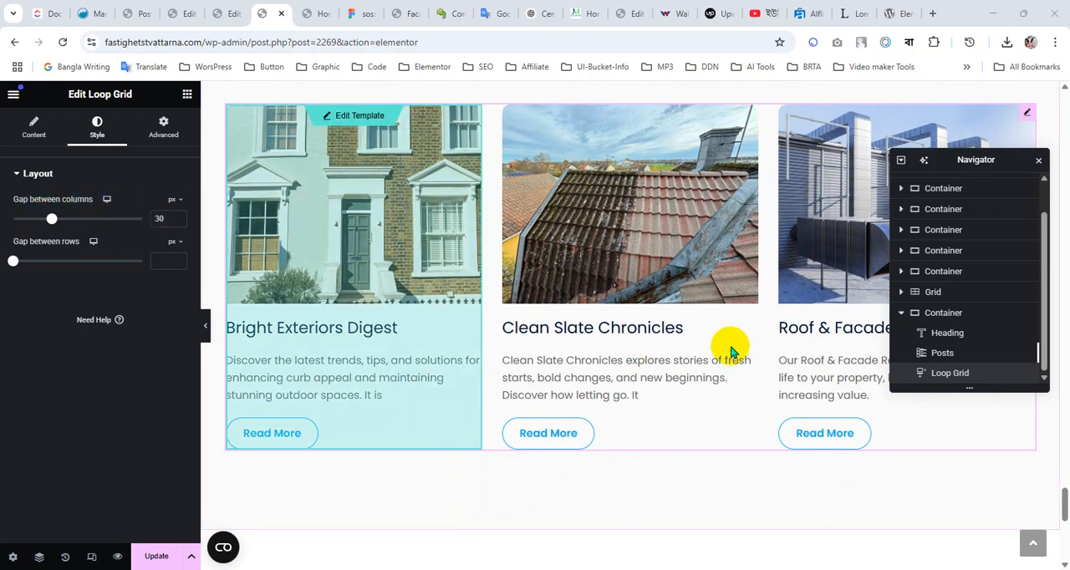
pyautogui.click(139, 275)
# Delete the old Posts widget from the Latest News container and review the remaining Loop Grid
pyautogui.scroll(2, 498, 360)
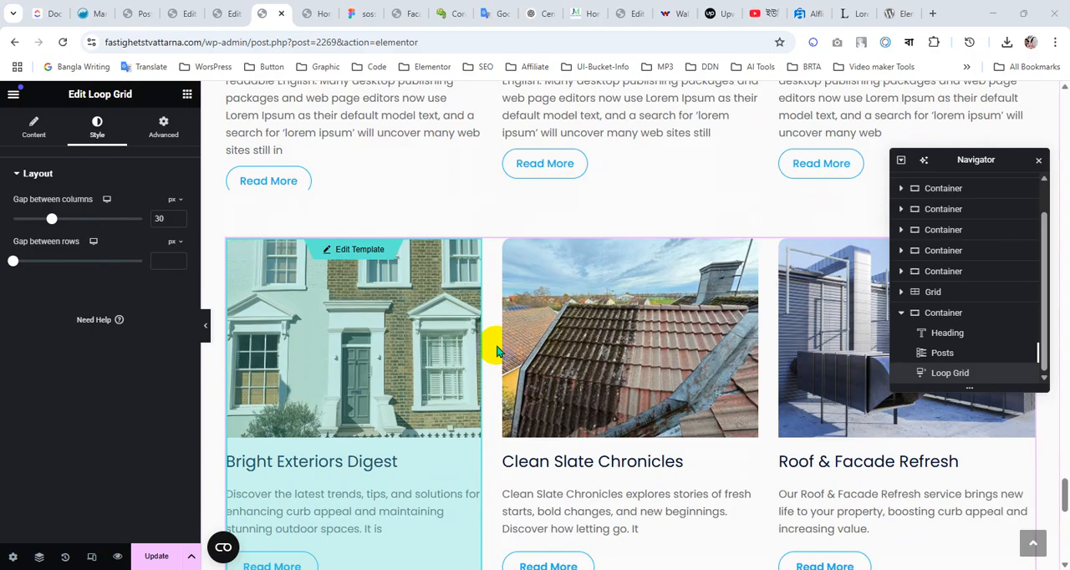
pyautogui.scroll(5, 550, 334)
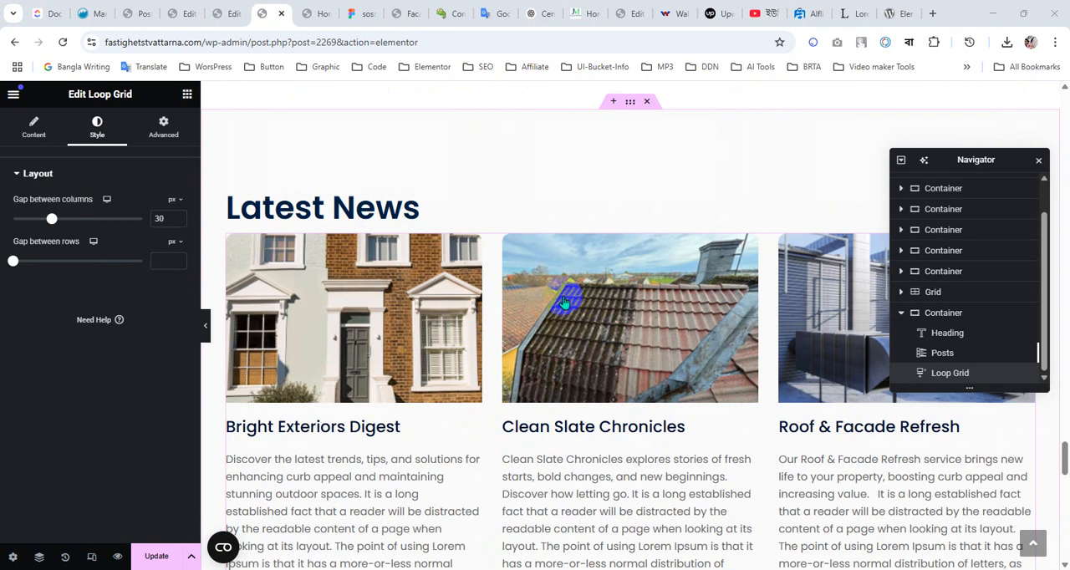
pyautogui.rightClick(617, 491)
pyautogui.click(614, 553)
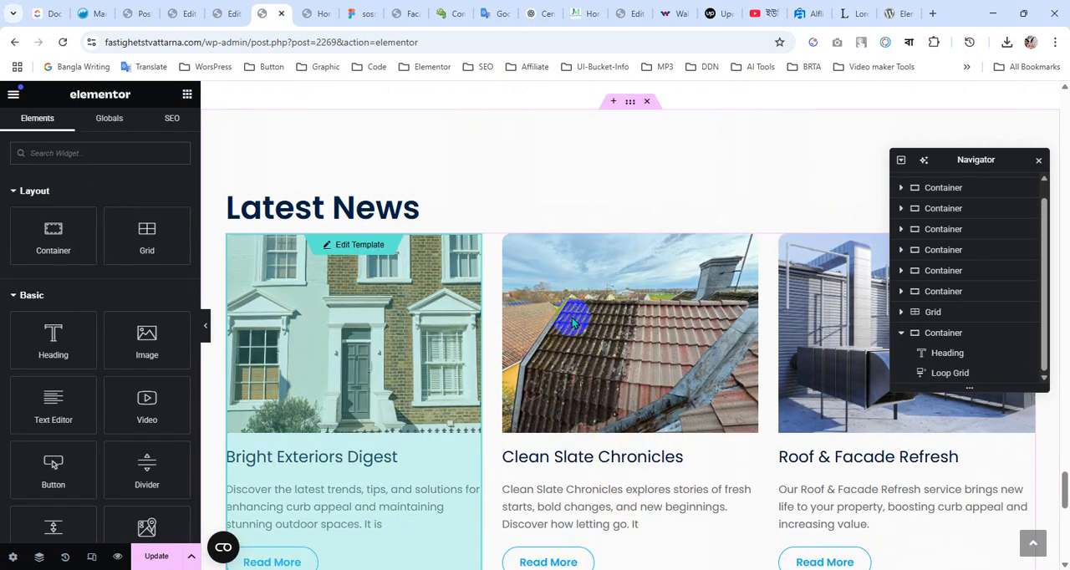
pyautogui.scroll(-5, 573, 323)
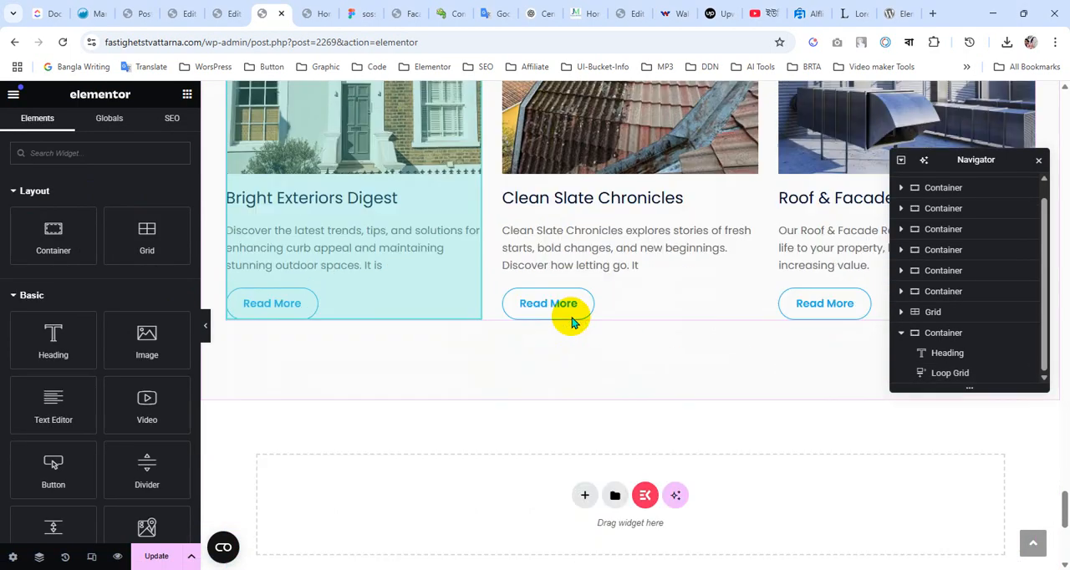
pyautogui.scroll(8, 574, 322)
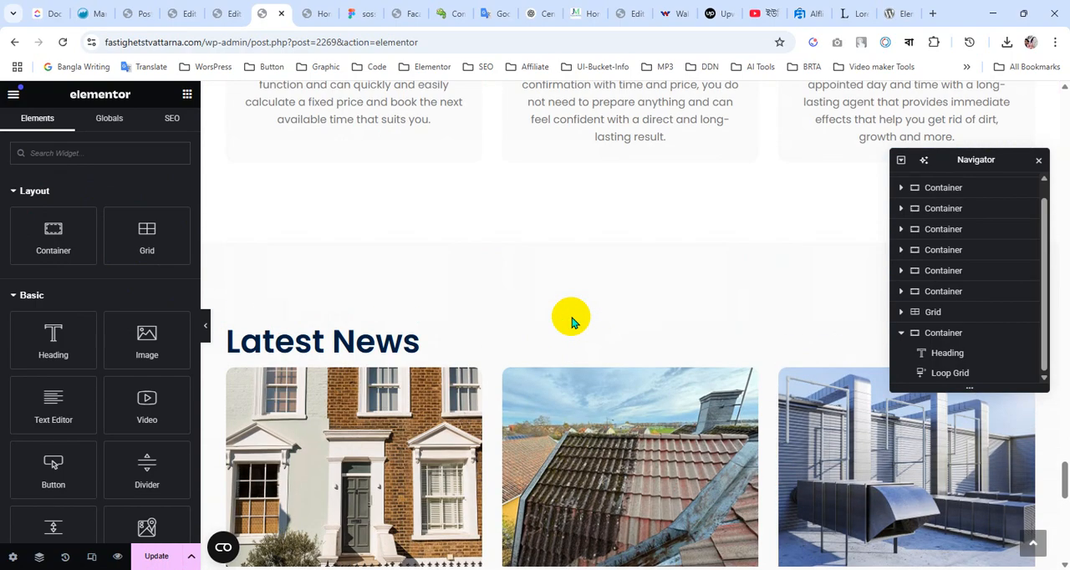
pyautogui.scroll(-2, 573, 323)
pyautogui.scroll(-3, 708, 387)
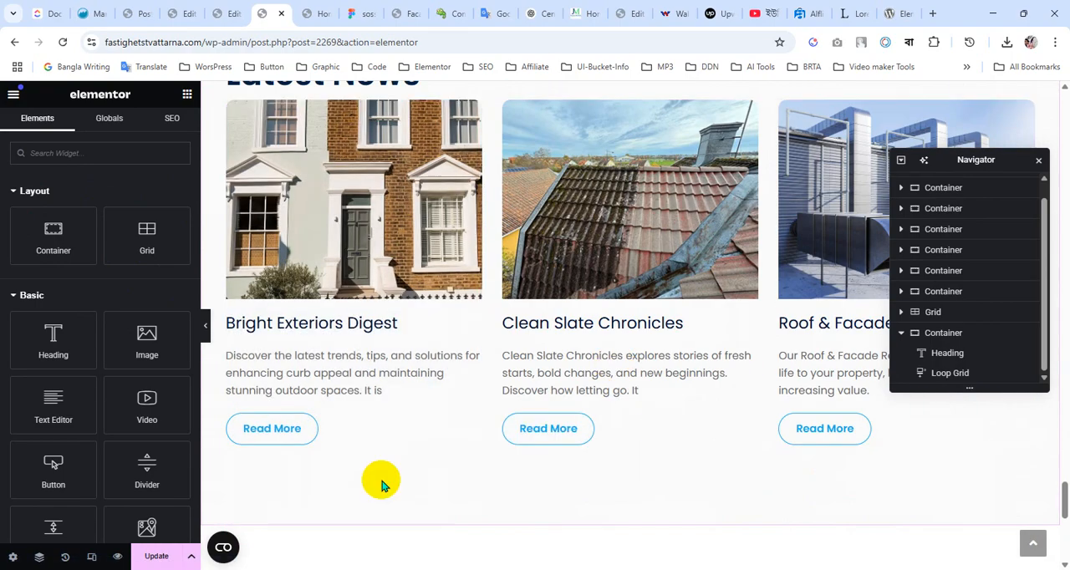
# For the mobile view, set the Loop Grid's gap between rows to 30 px and update the page
pyautogui.click(681, 431)
pyautogui.scroll(3, 593, 373)
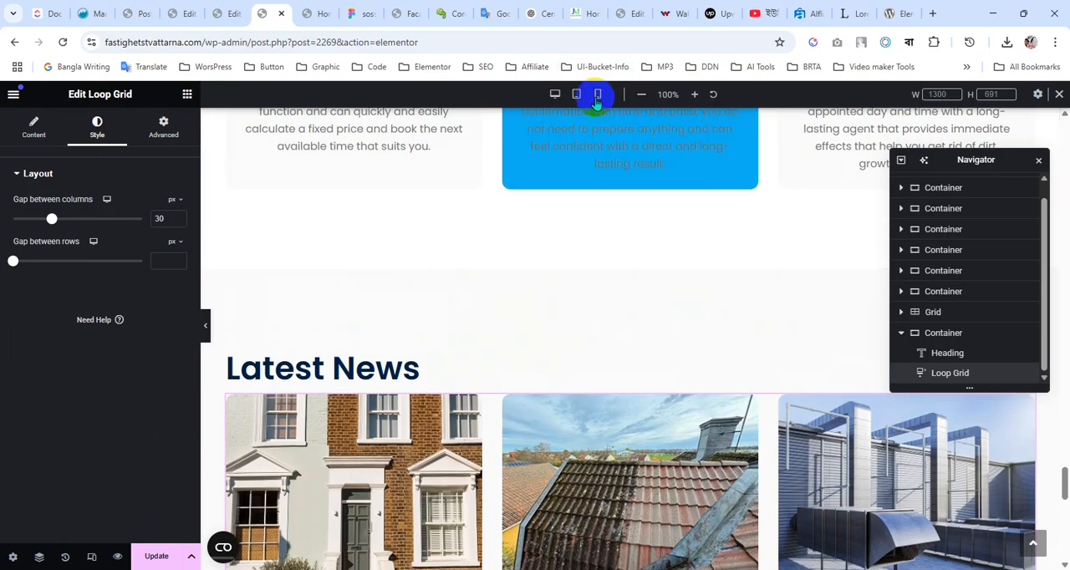
pyautogui.click(598, 95)
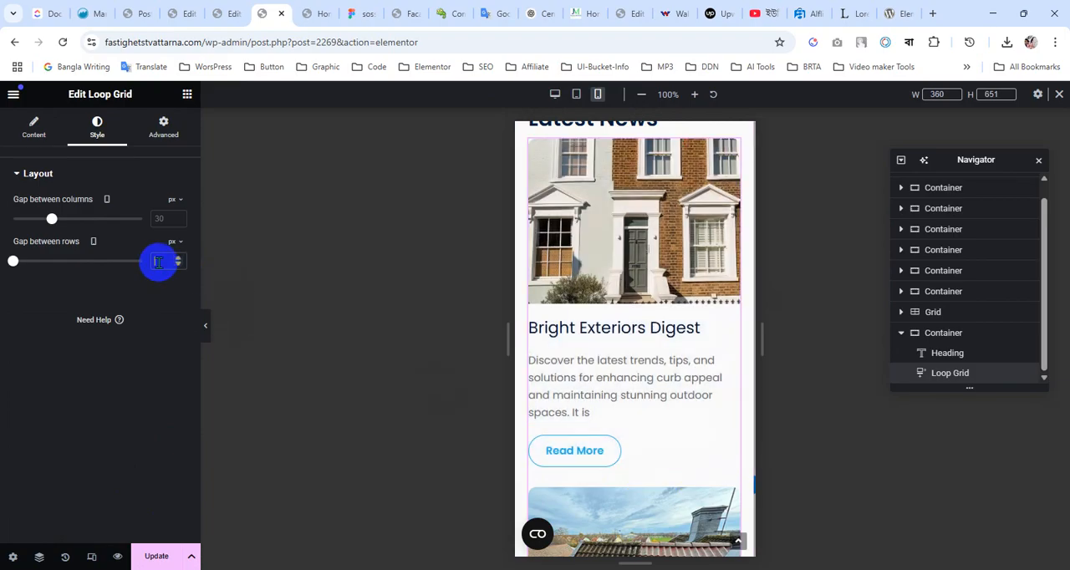
pyautogui.write('20')
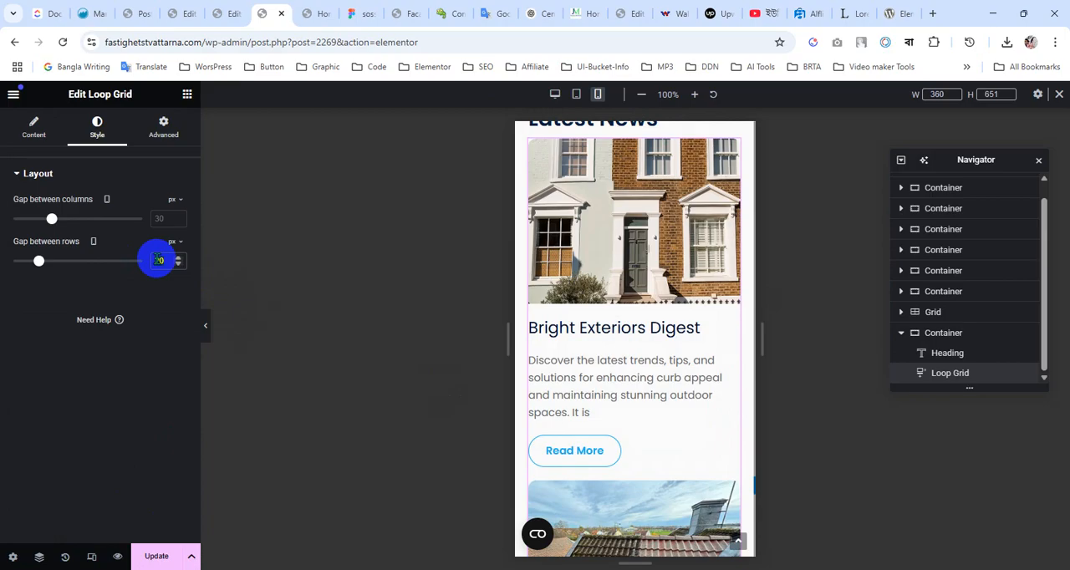
pyautogui.write('30')
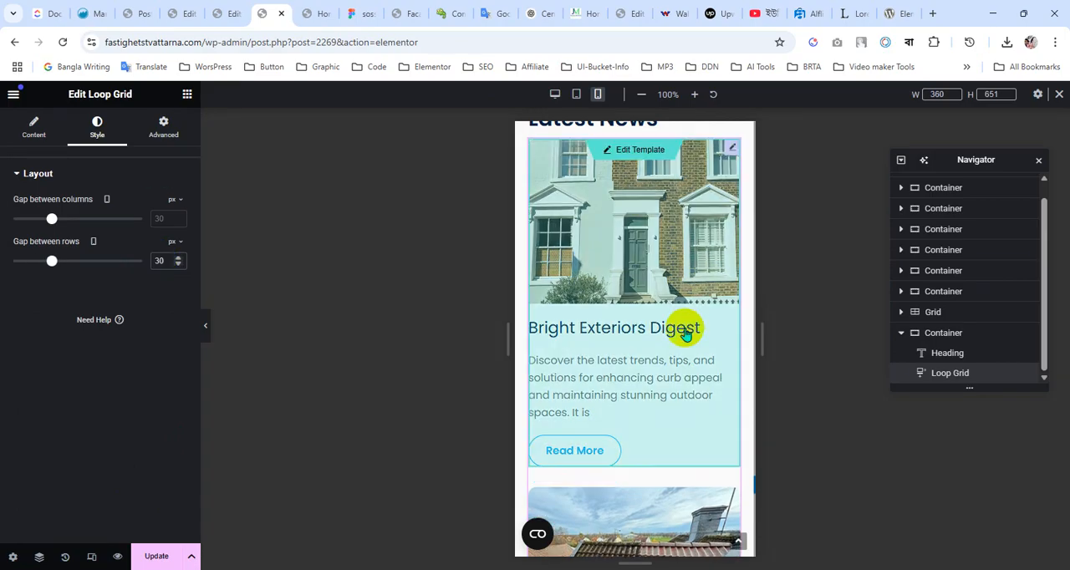
pyautogui.scroll(-3, 686, 329)
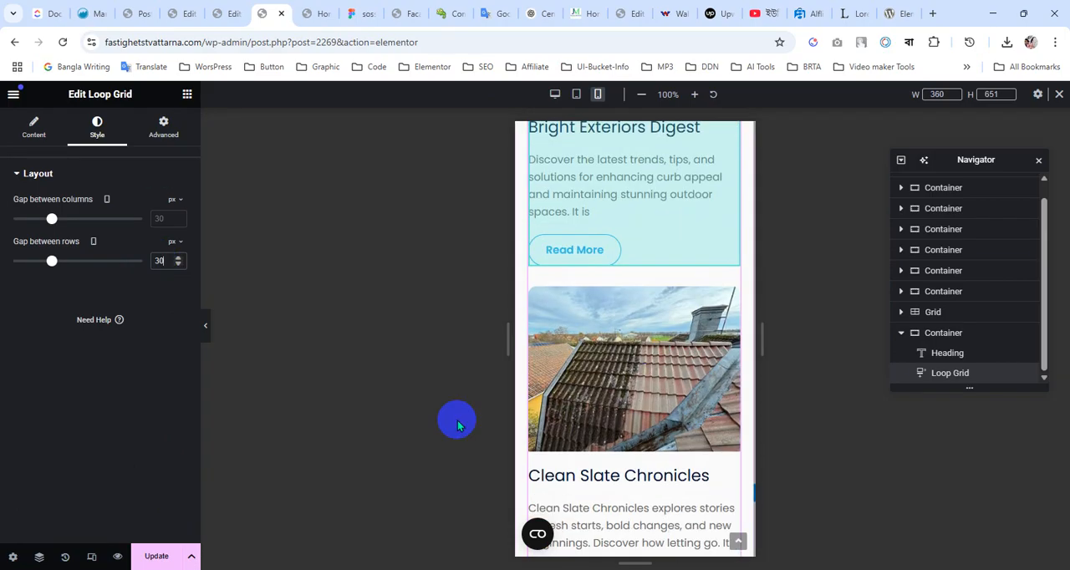
pyautogui.click(158, 560)
pyautogui.scroll(10, 690, 431)
pyautogui.scroll(-3, 669, 437)
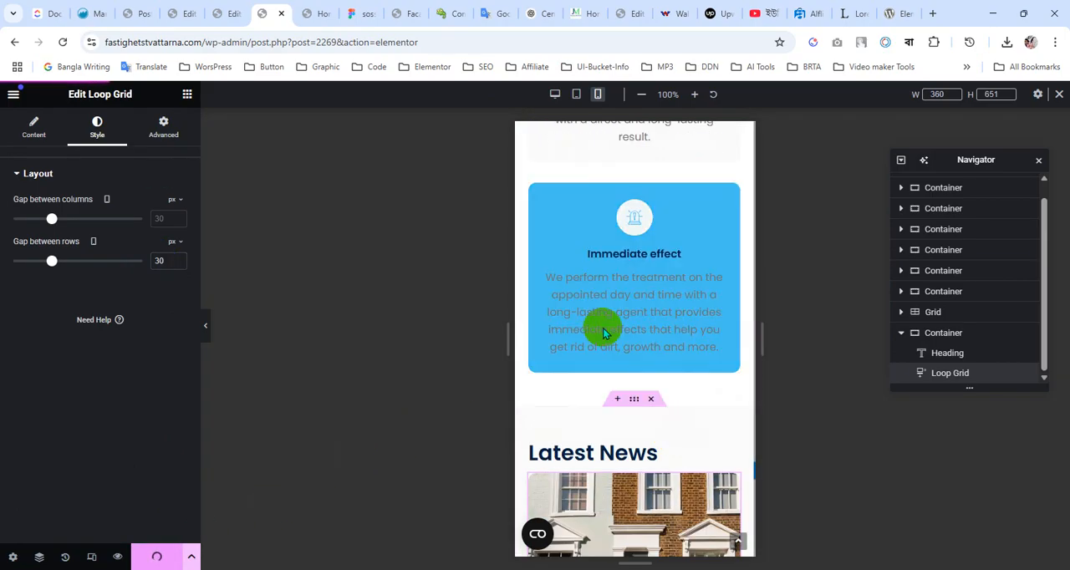
# Switch to the Figma design and inspect the spacing between the Latest News heading and the post cards
pyautogui.click(366, 10)
pyautogui.scroll(5, 497, 363)
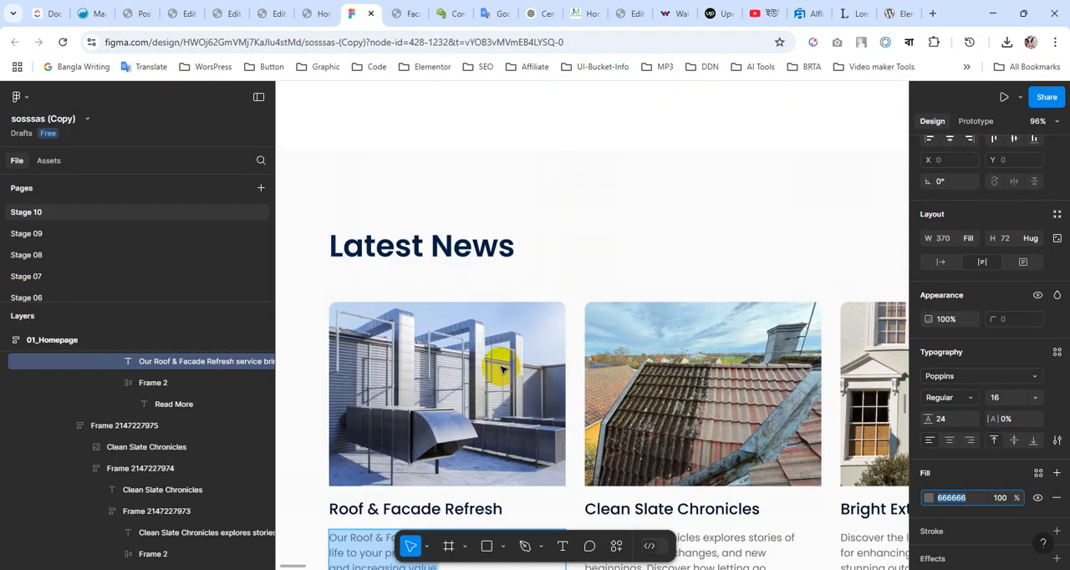
pyautogui.click(407, 376)
pyautogui.doubleClick(414, 383)
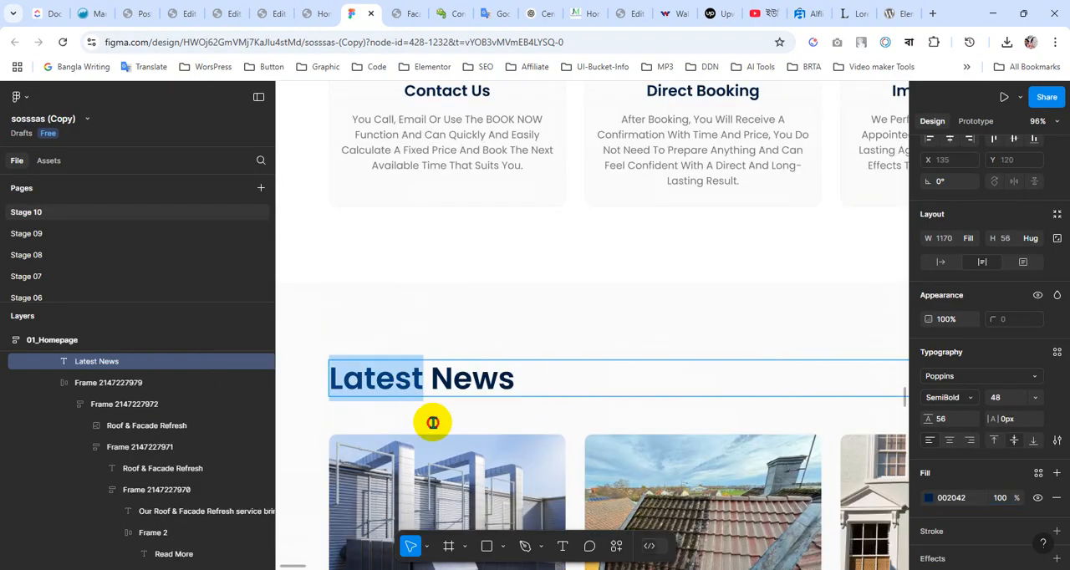
pyautogui.press('Escape')
pyautogui.click(439, 425)
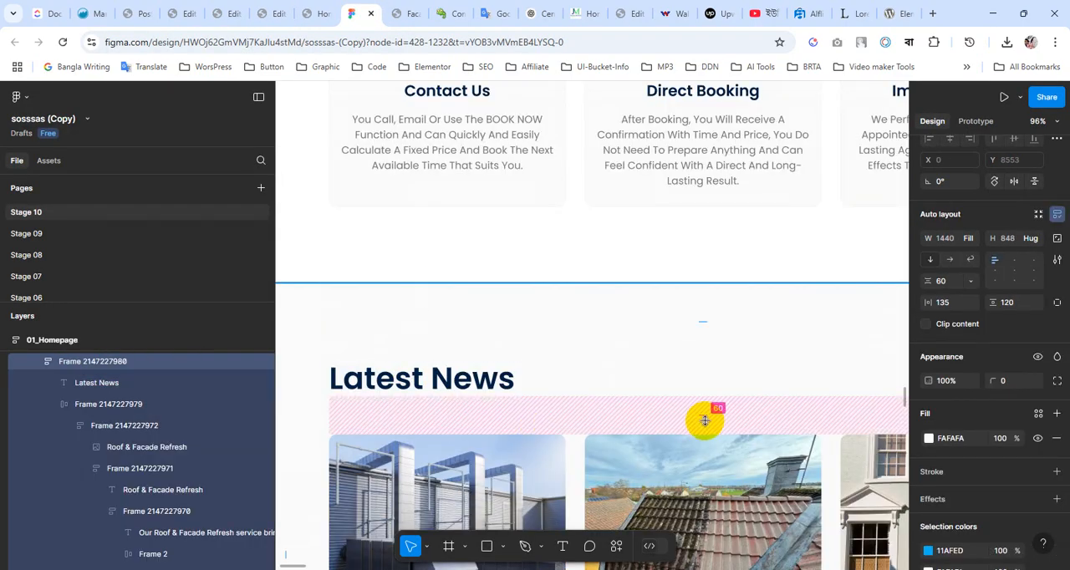
# Switch back to the Elementor editor and, in desktop view, set the Latest News heading's bottom margin to 50 px
pyautogui.click(314, 12)
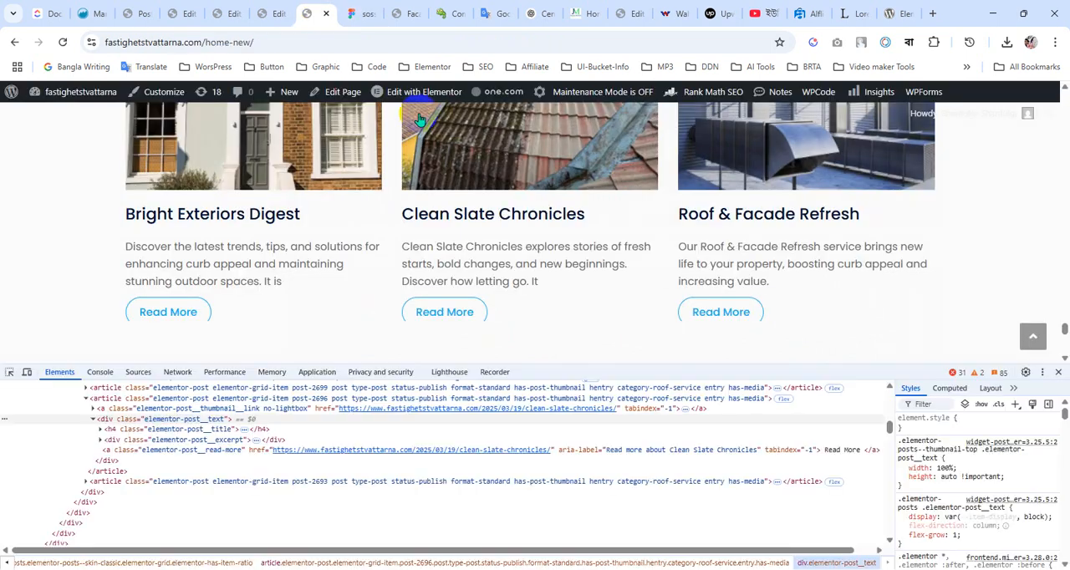
pyautogui.click(268, 10)
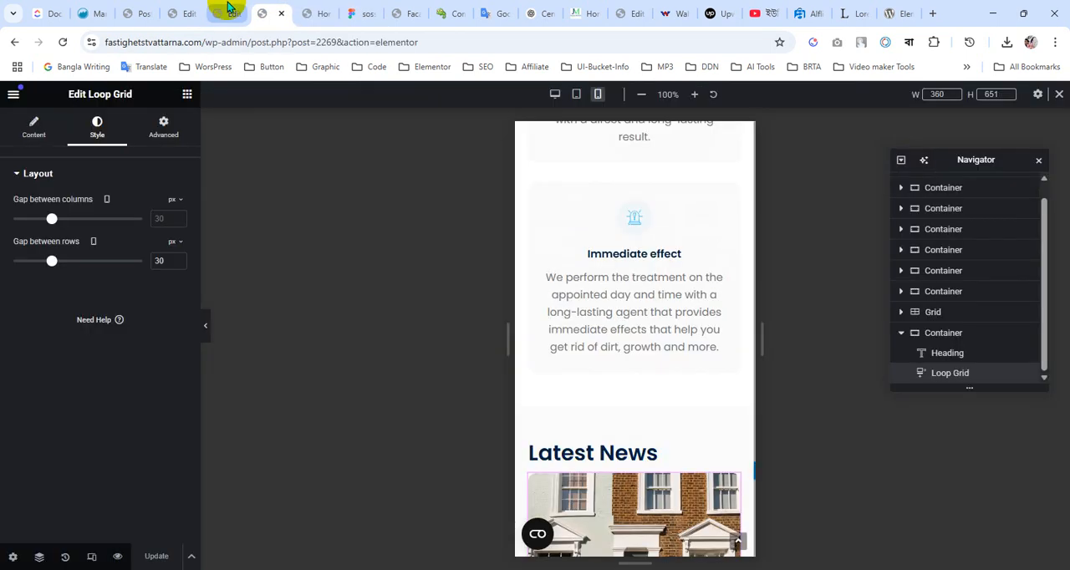
pyautogui.click(557, 96)
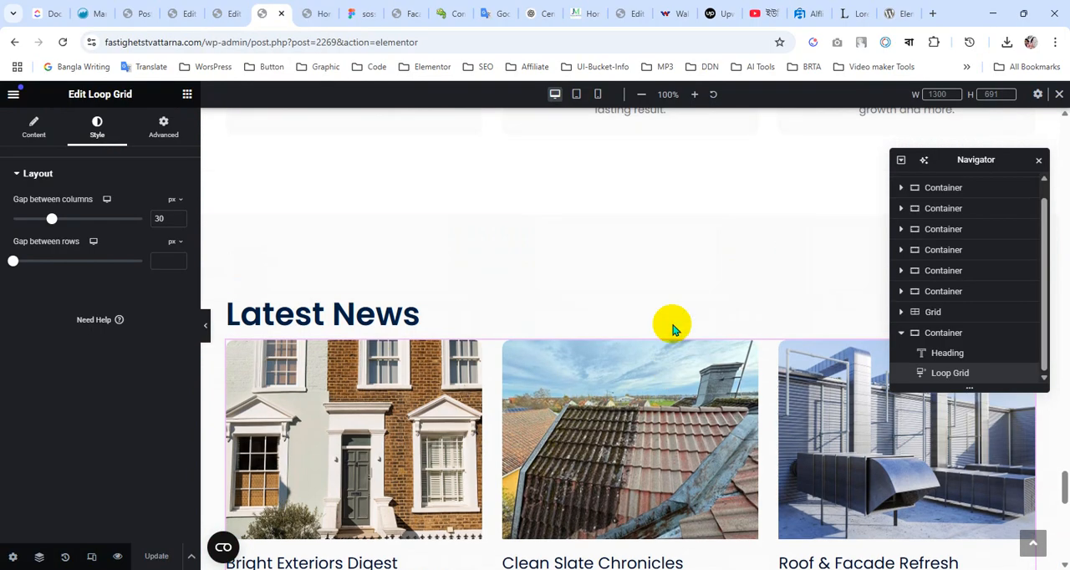
pyautogui.click(461, 313)
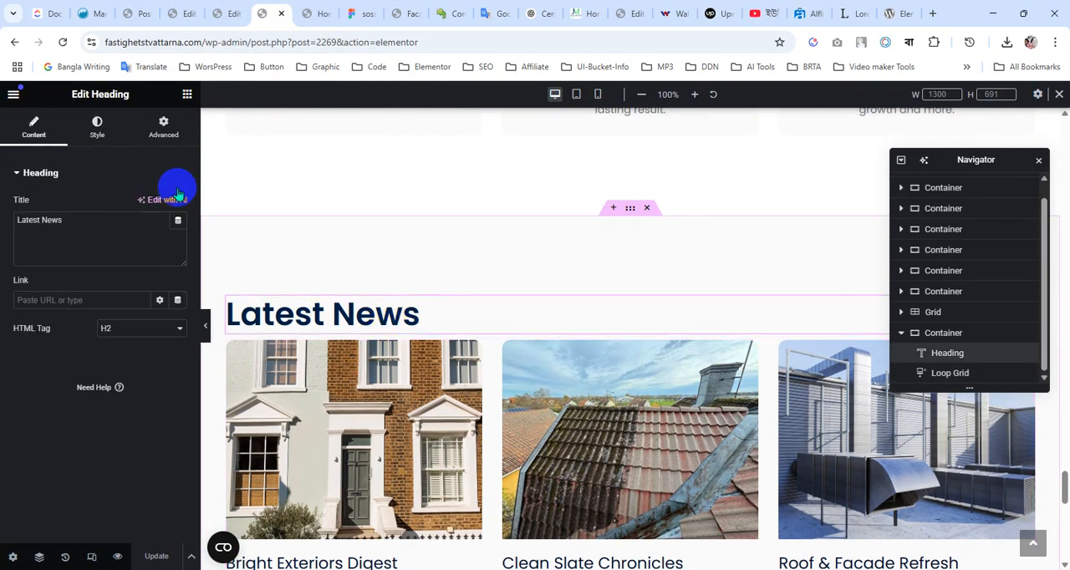
pyautogui.click(164, 126)
pyautogui.click(101, 219)
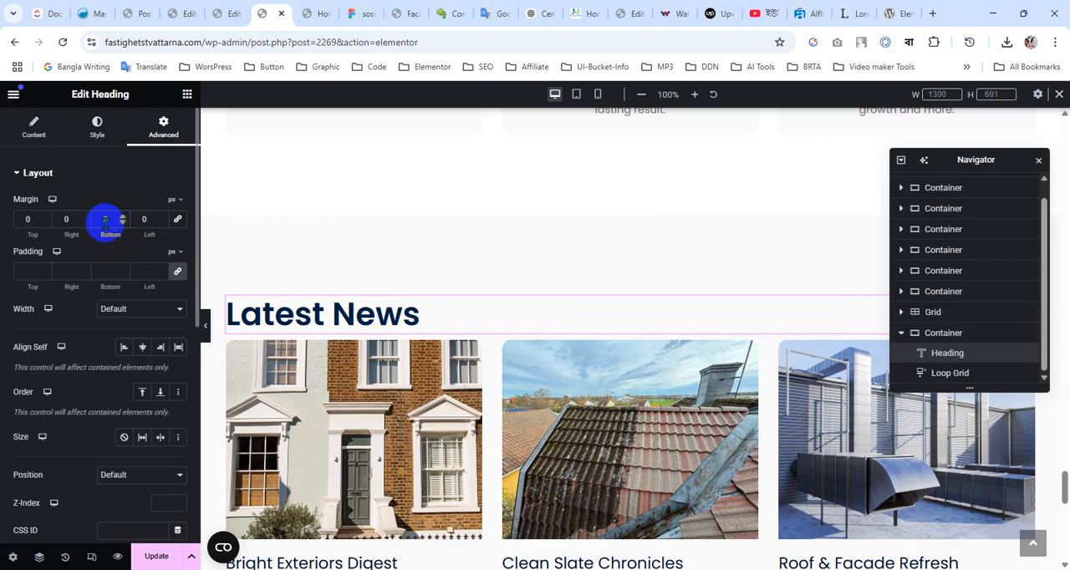
pyautogui.write('40')
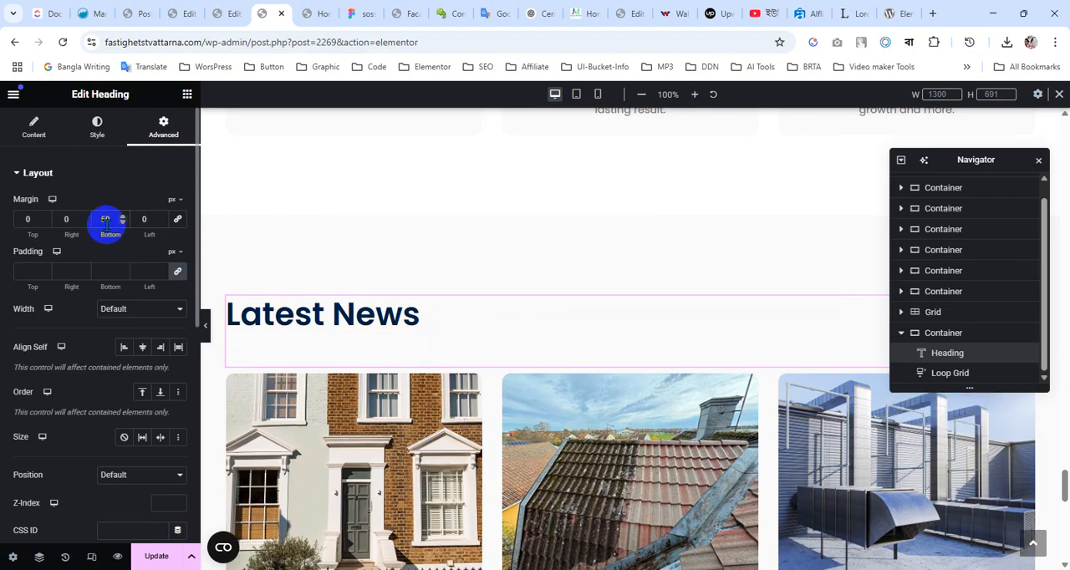
pyautogui.scroll(-3, 507, 359)
pyautogui.scroll(1, 507, 357)
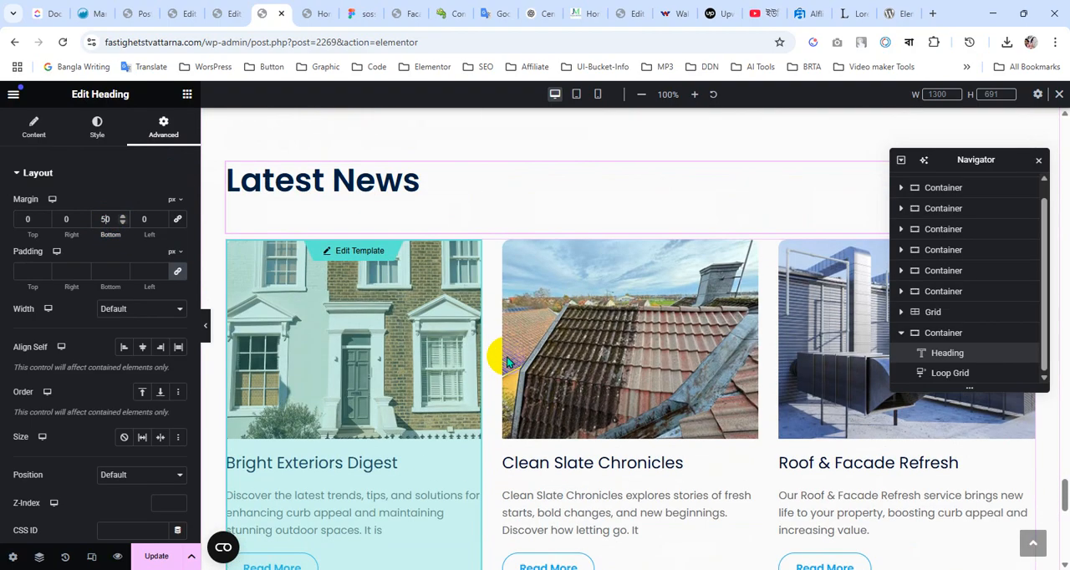
pyautogui.scroll(1, 587, 283)
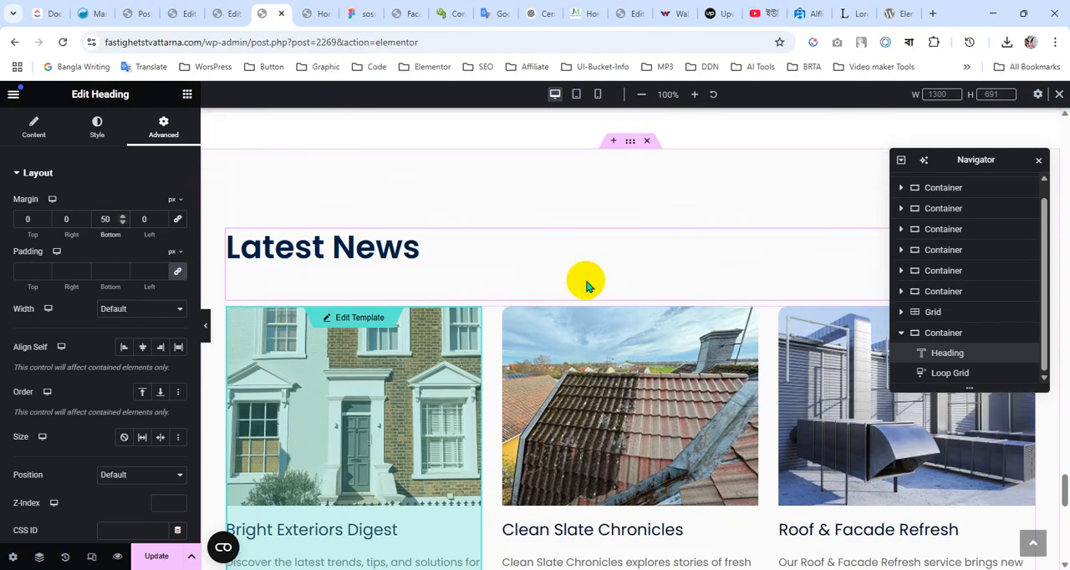
# For the mobile view, set the Latest News heading's bottom margin to 30 px and update the page
pyautogui.click(598, 95)
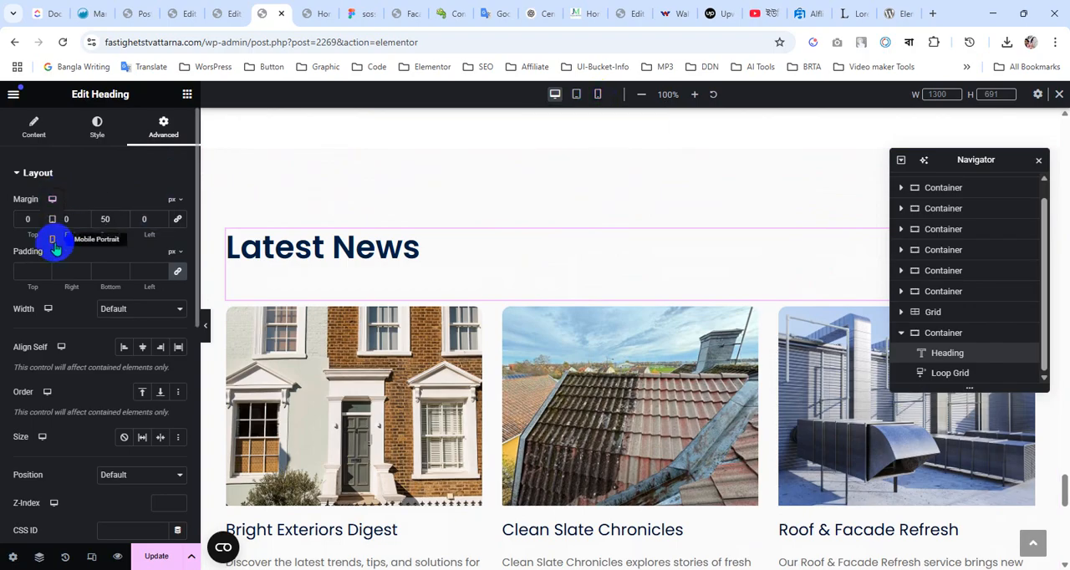
pyautogui.click(53, 243)
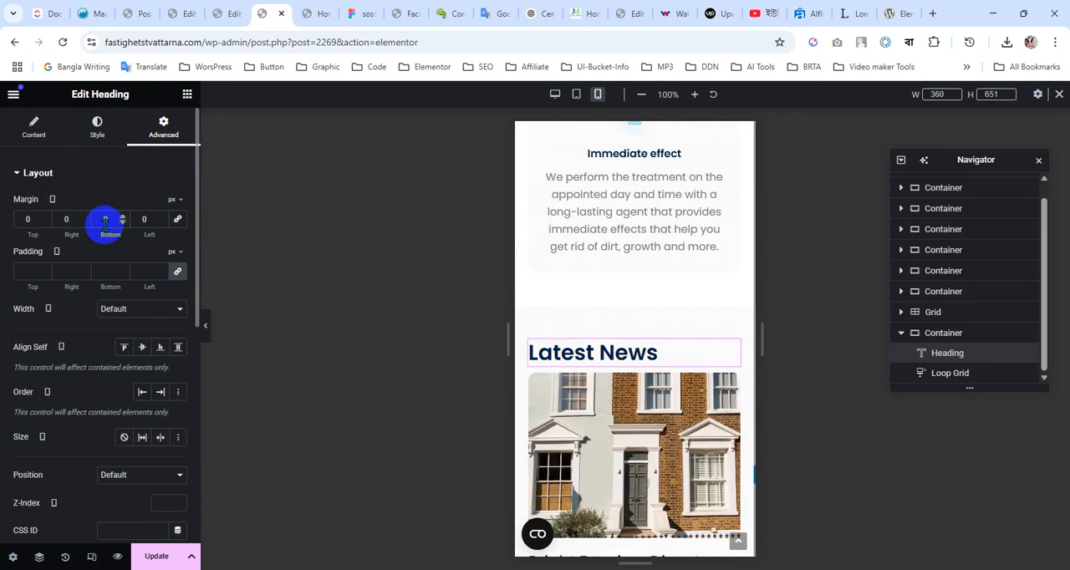
pyautogui.click(105, 219)
pyautogui.write('30')
pyautogui.click(347, 231)
pyautogui.scroll(-5, 625, 334)
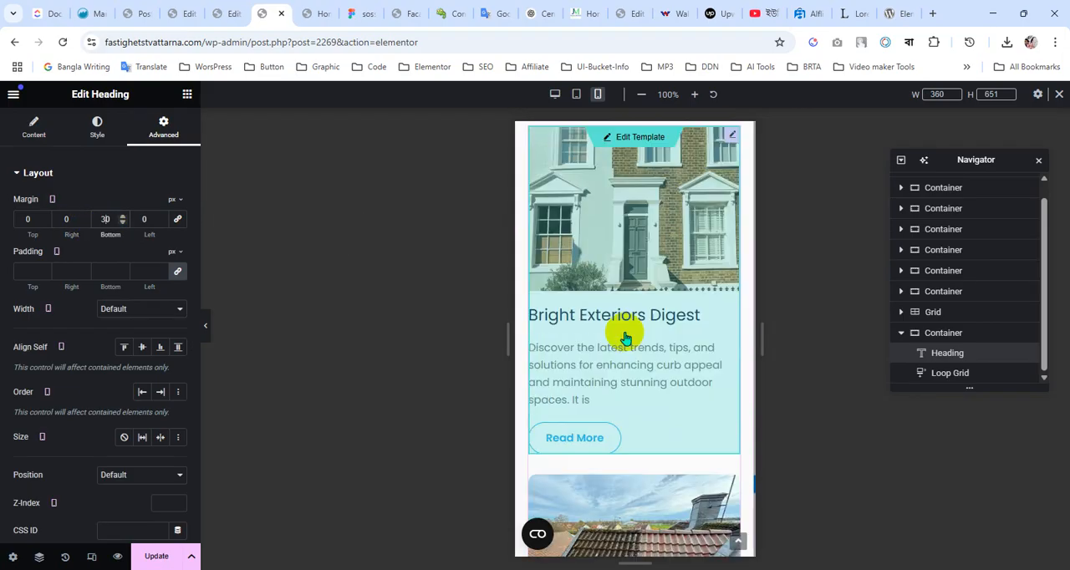
pyautogui.scroll(-3, 625, 334)
pyautogui.click(170, 562)
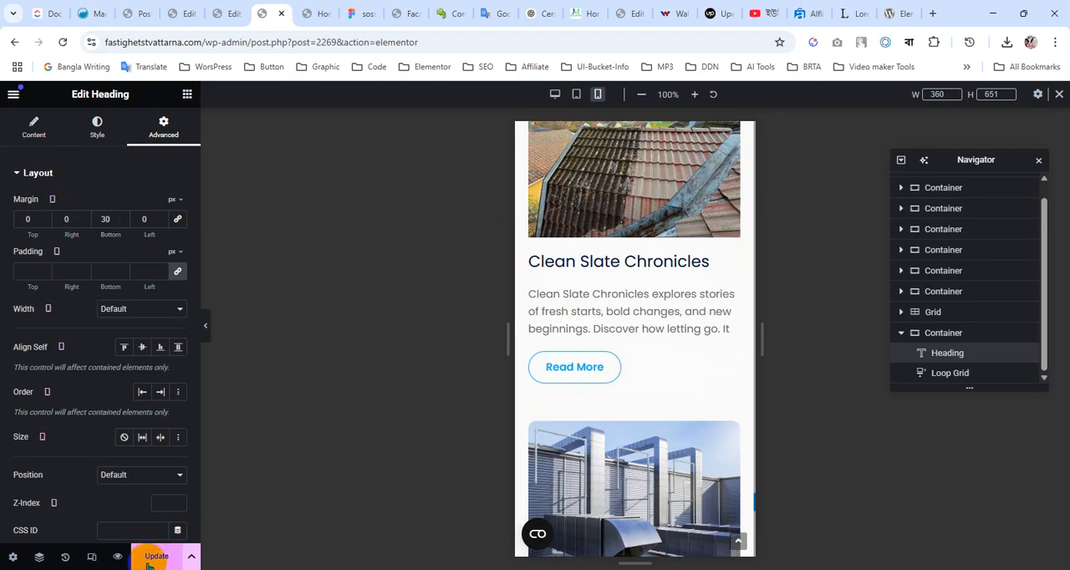
# Switch to the Figma design and examine the mobile layout of the Latest News section, including its heading spacing and post cards
pyautogui.click(358, 12)
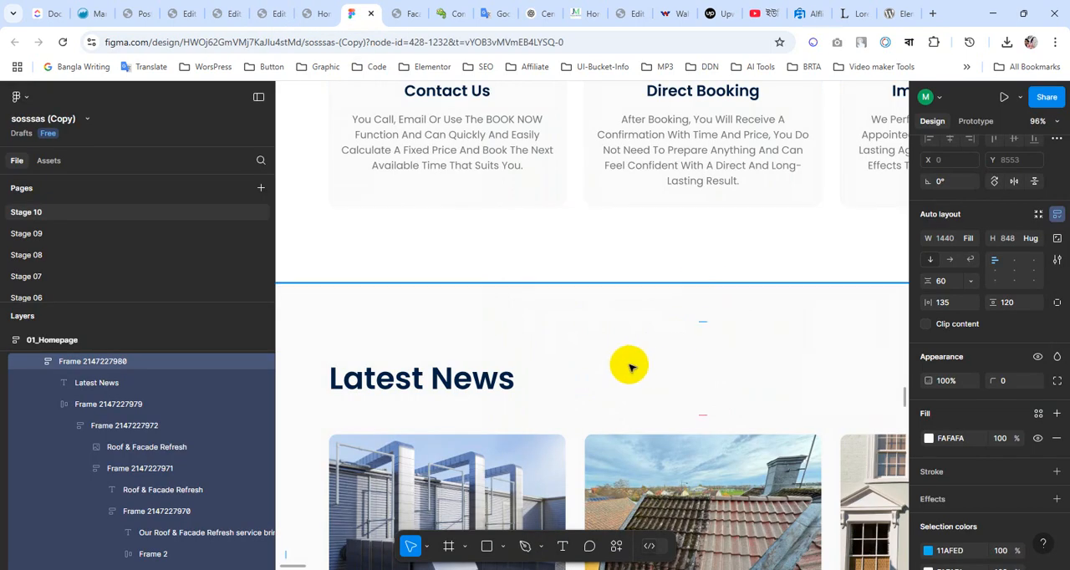
pyautogui.scroll(-3, 629, 366)
pyautogui.hscroll(4, 629, 366)
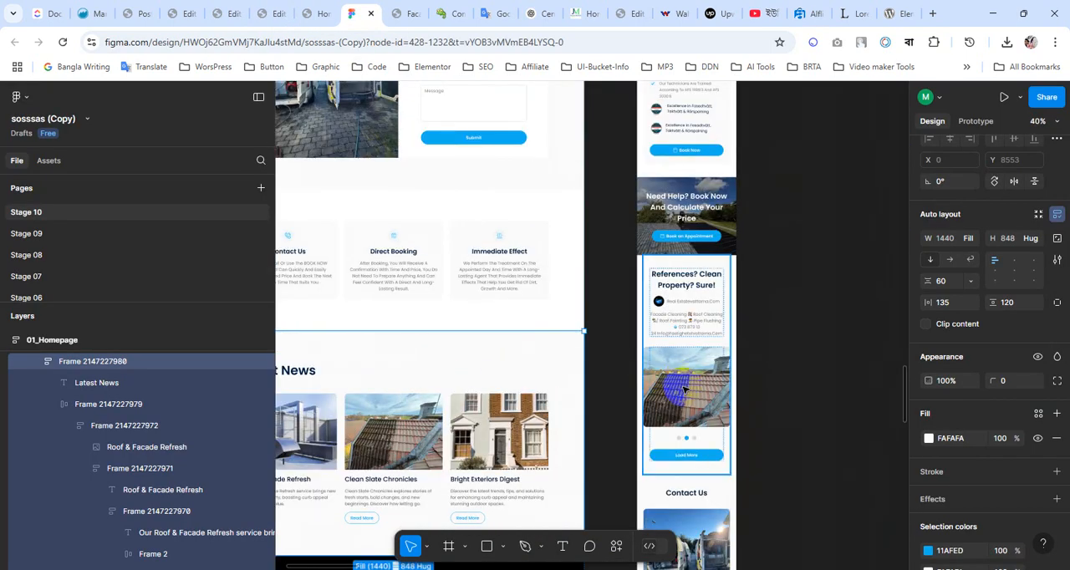
pyautogui.scroll(-10, 684, 389)
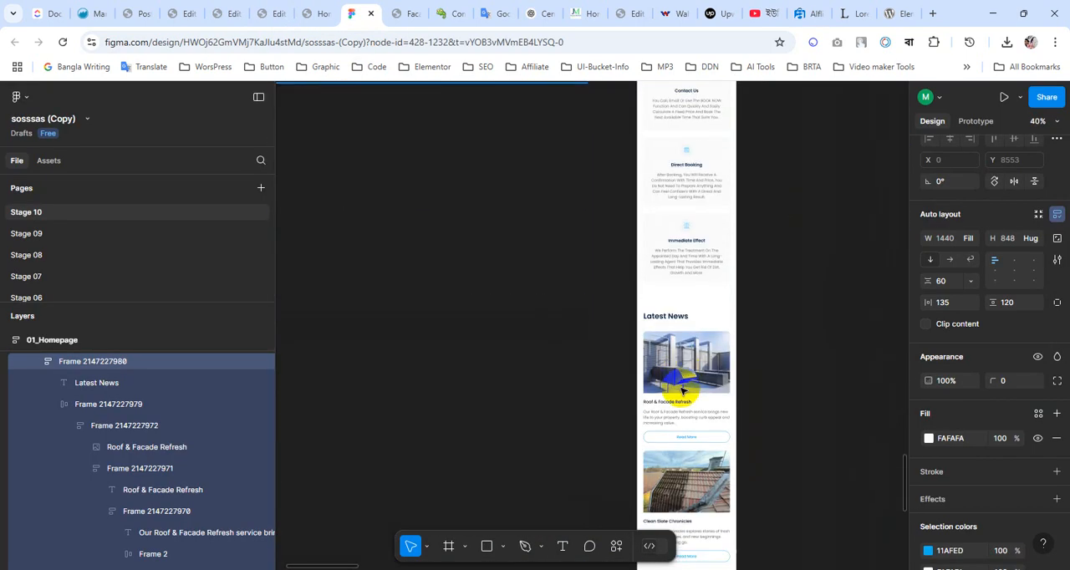
pyautogui.scroll(-3, 681, 391)
pyautogui.scroll(-3, 688, 404)
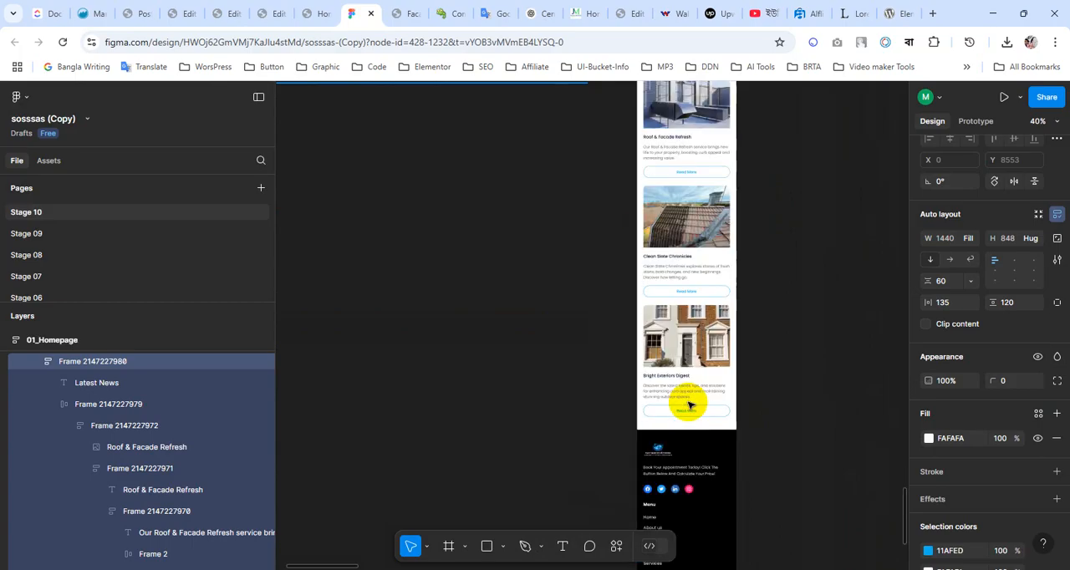
pyautogui.scroll(5, 702, 400)
pyautogui.scroll(3, 703, 403)
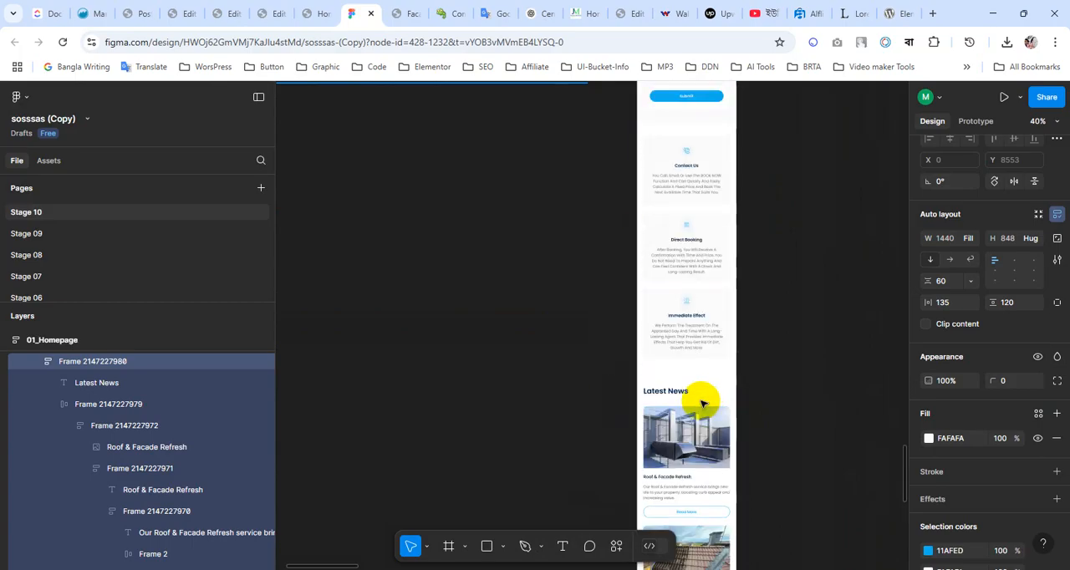
pyautogui.keyDown('ctrl'); pyautogui.scroll(5, 679, 404); pyautogui.keyUp('ctrl')
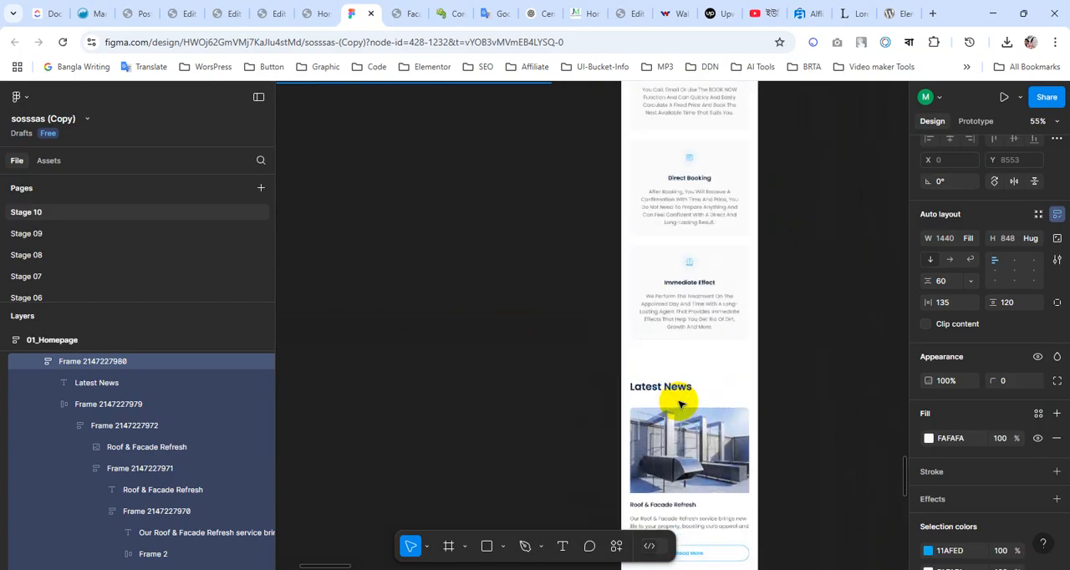
pyautogui.scroll(3, 680, 397)
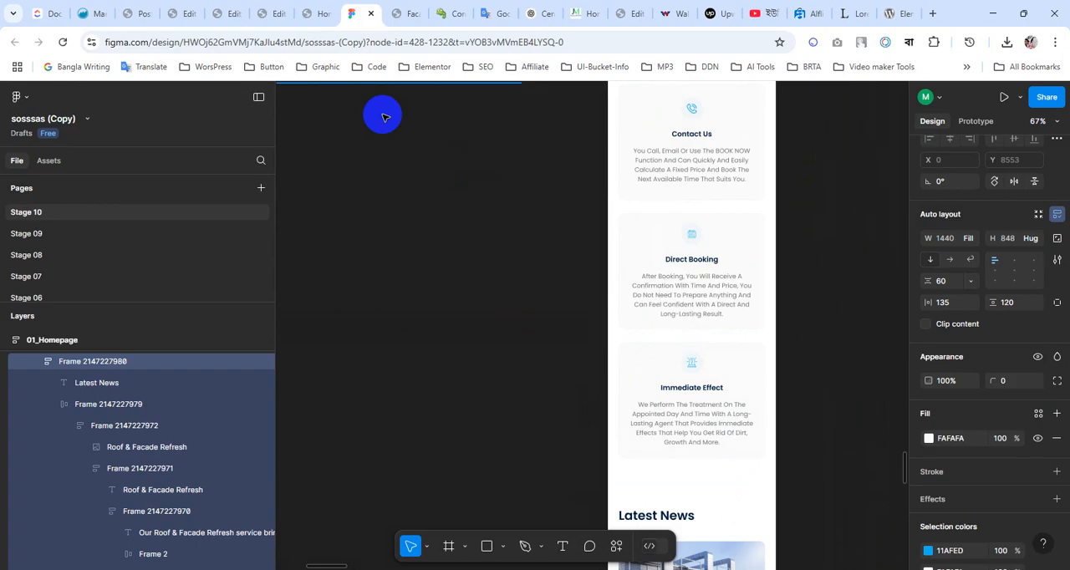
# Return to the Elementor editor and compare the mobile preview of the Latest News heading and cards with the design
pyautogui.click(318, 13)
pyautogui.click(280, 10)
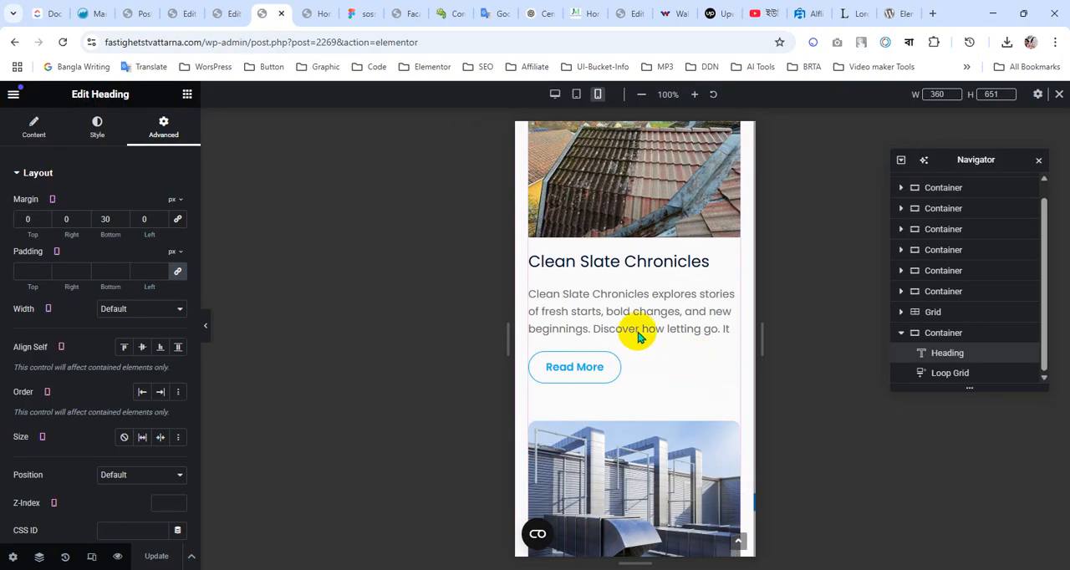
pyautogui.scroll(-5, 629, 328)
pyautogui.scroll(10, 620, 332)
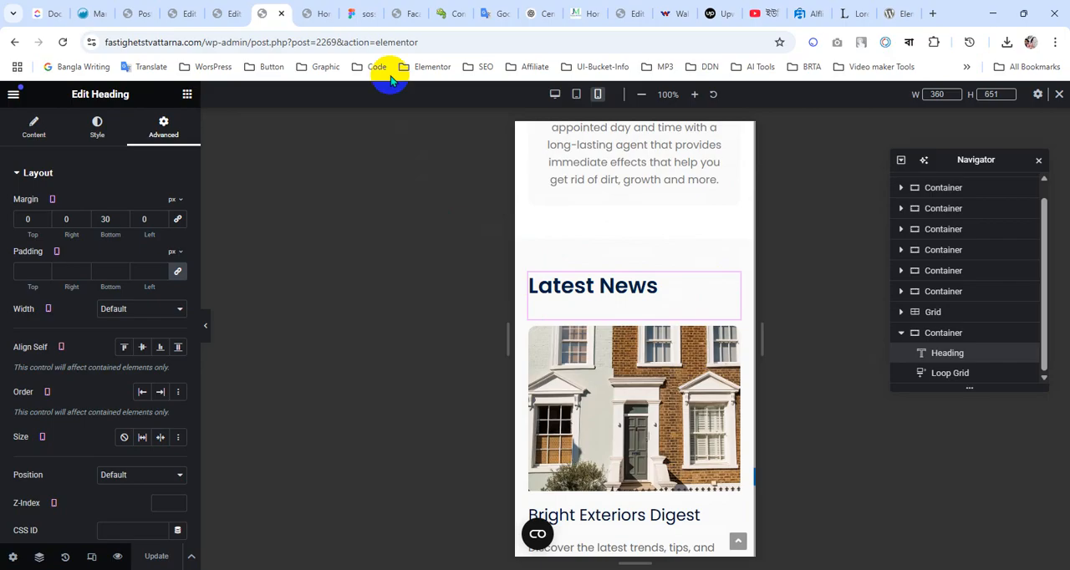
# Switch to the Figma design and review the desktop Latest News section and the footer layout beneath it
pyautogui.click(361, 13)
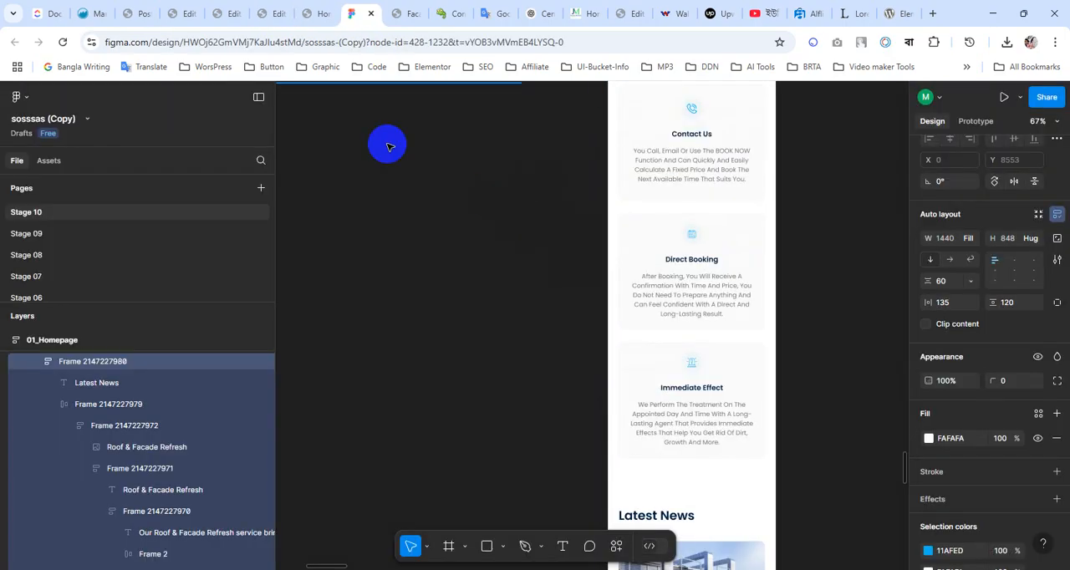
pyautogui.scroll(3, 585, 360)
pyautogui.scroll(10, 562, 354)
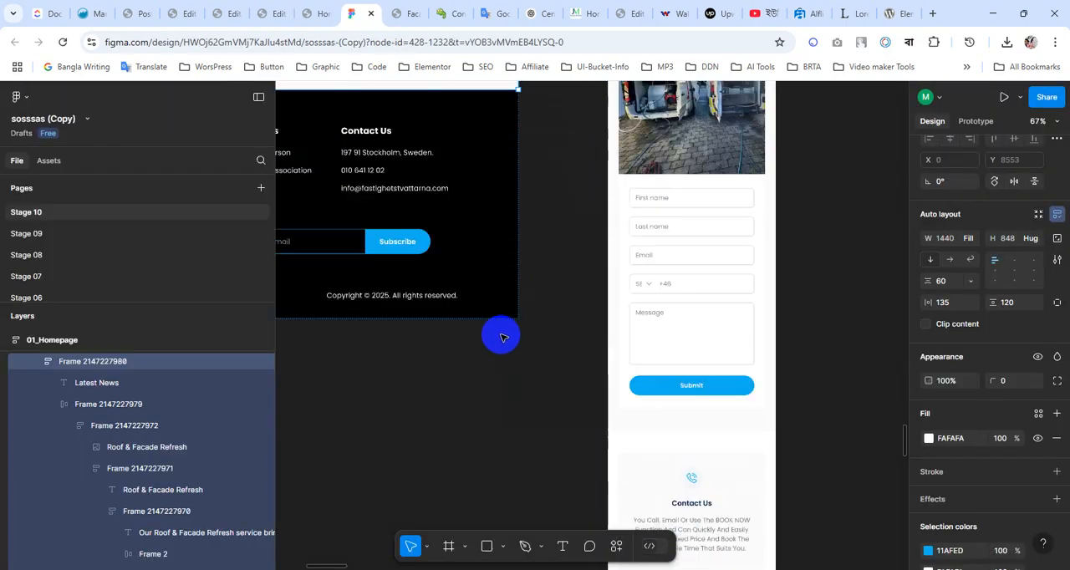
pyautogui.hscroll(-8, 471, 350)
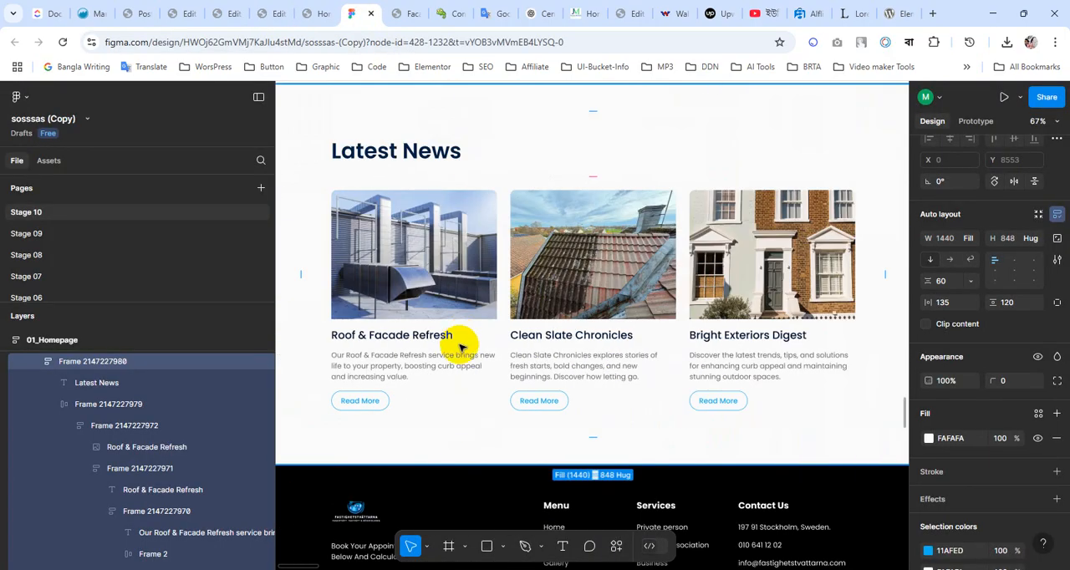
pyautogui.scroll(-3, 447, 435)
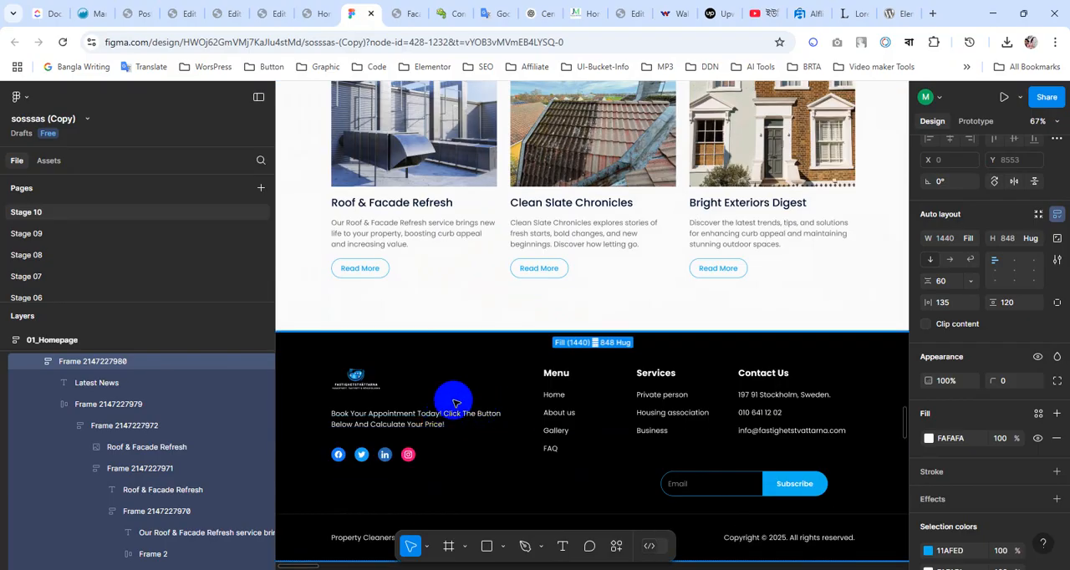
pyautogui.scroll(-1, 442, 403)
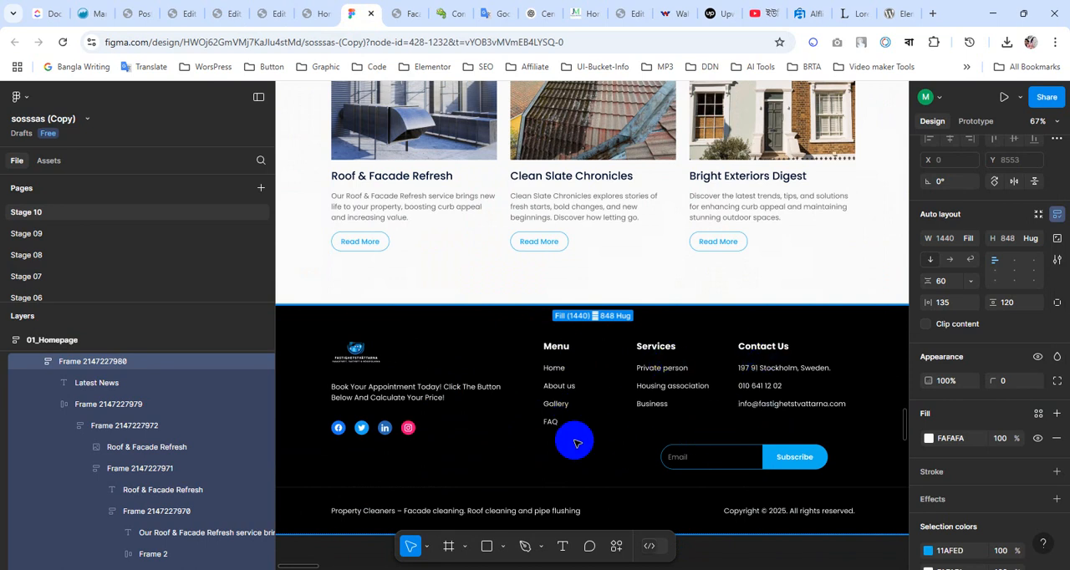
pyautogui.scroll(-5, 611, 429)
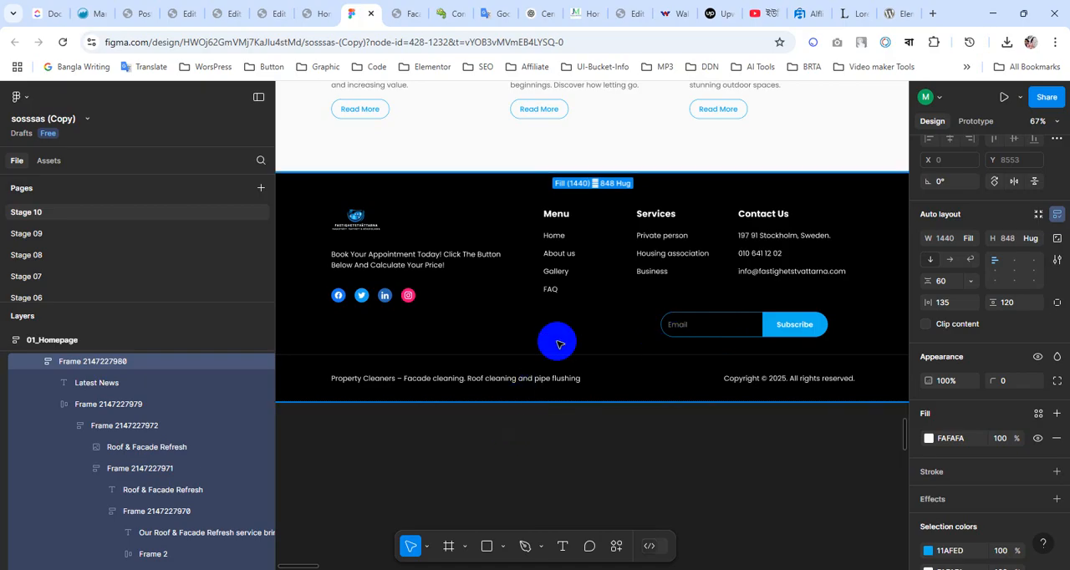
pyautogui.scroll(-1, 581, 436)
pyautogui.scroll(-1, 581, 437)
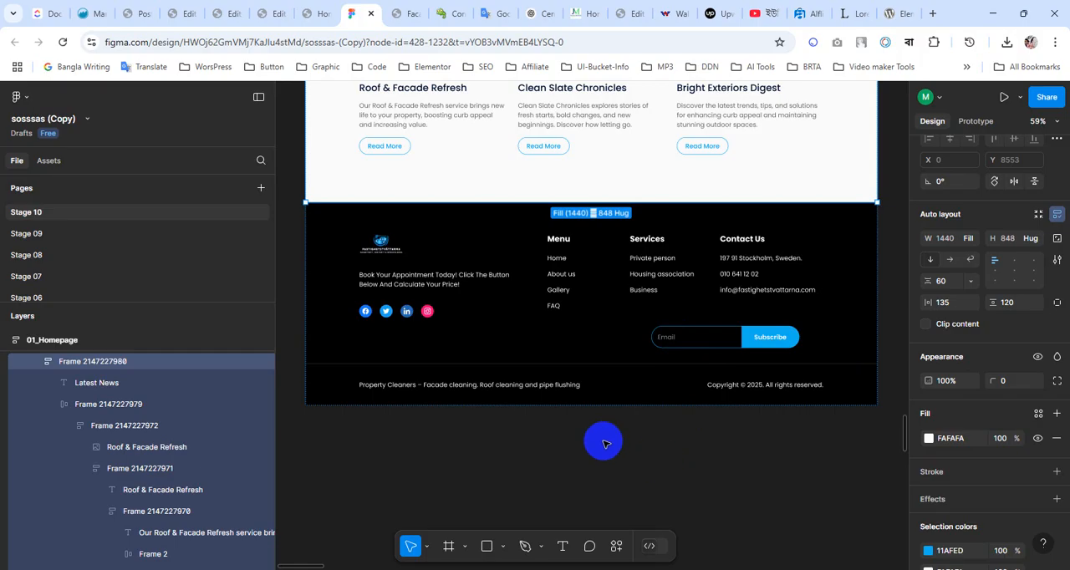
pyautogui.scroll(3, 605, 443)
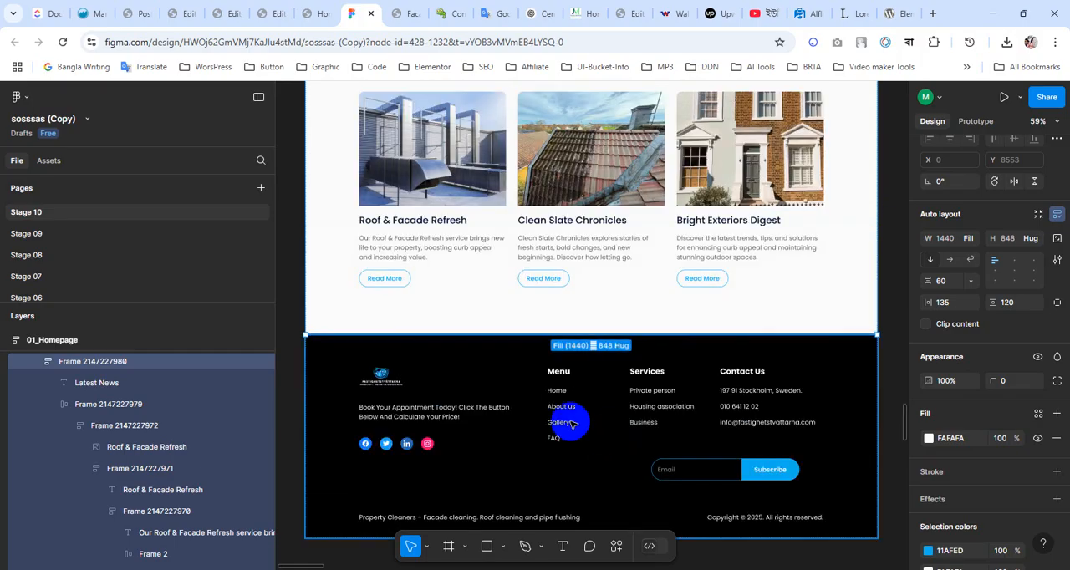
pyautogui.scroll(1, 478, 445)
pyautogui.scroll(-3, 478, 444)
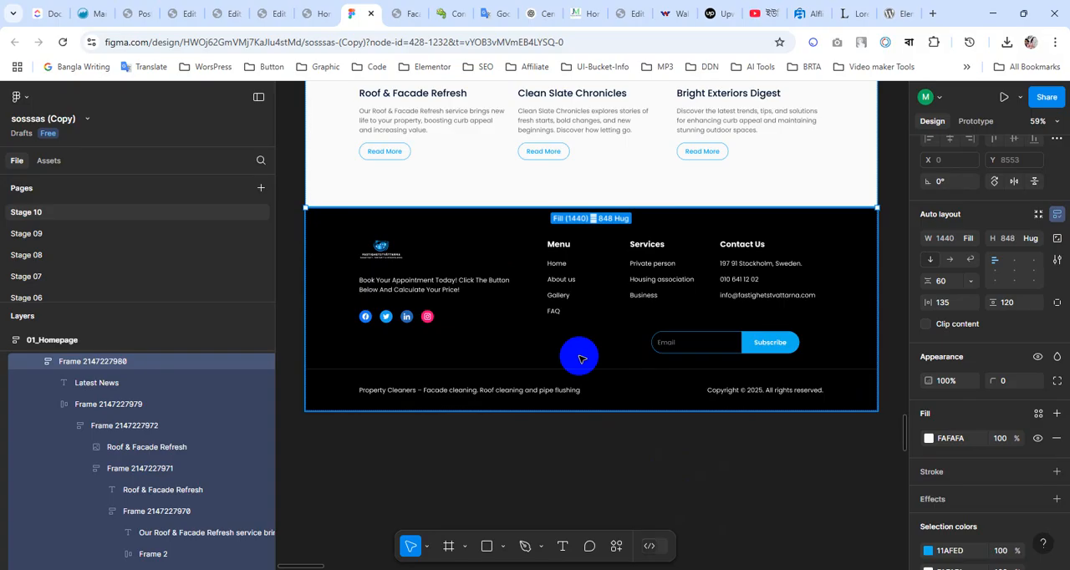
pyautogui.scroll(4, 574, 384)
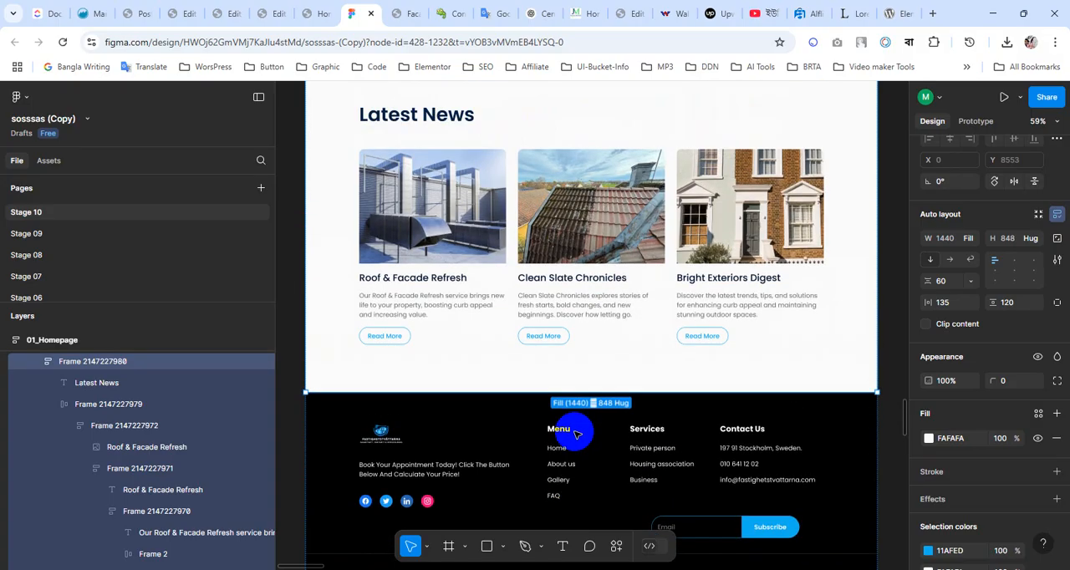
pyautogui.scroll(-3, 491, 415)
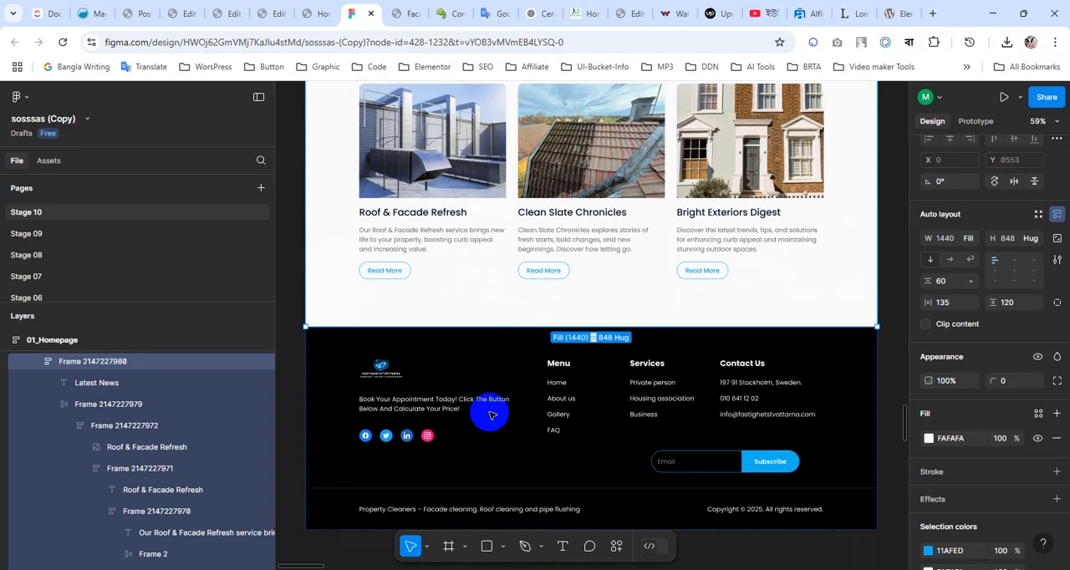